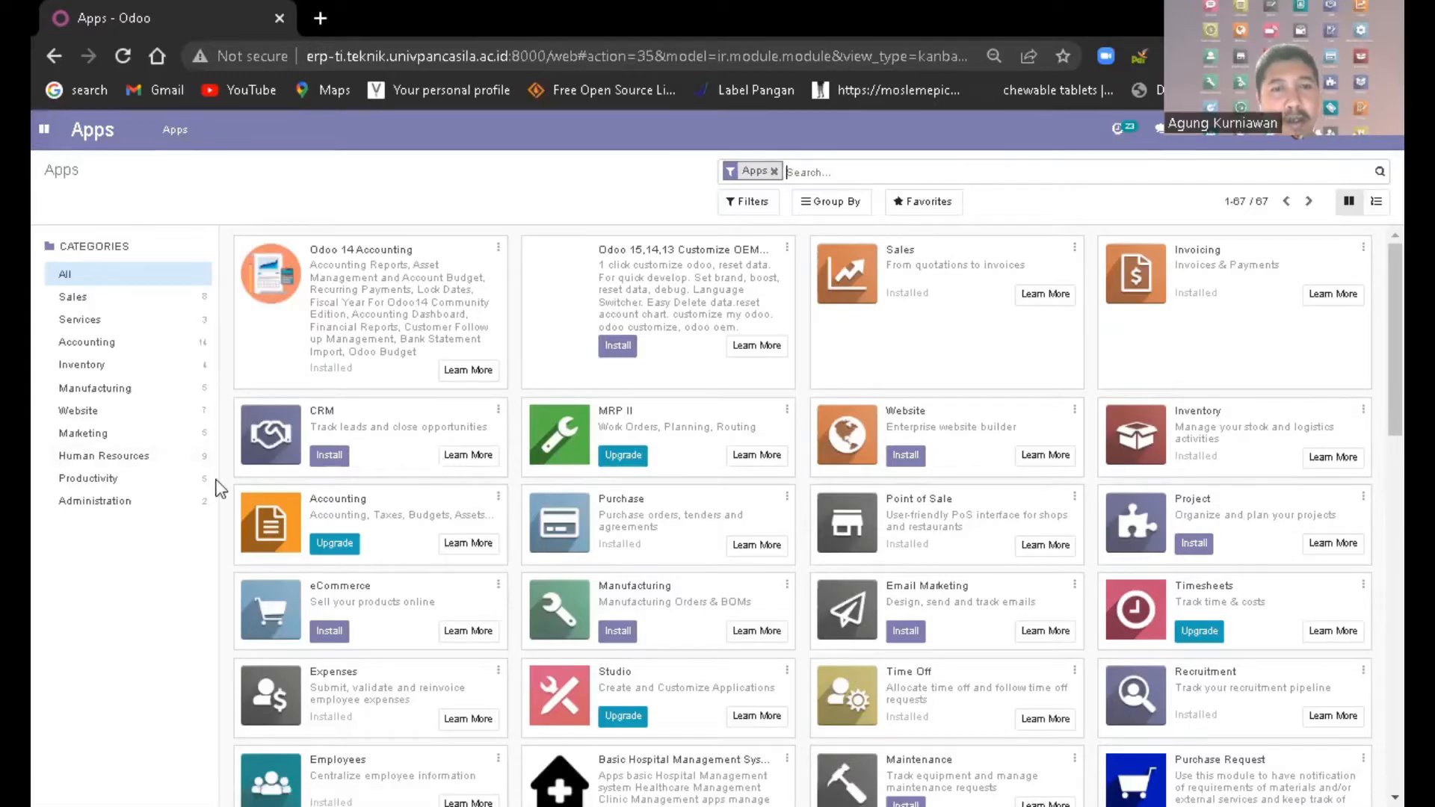
Open the first user's record from the Settings users list and review its access rights.
left_click(154, 471)
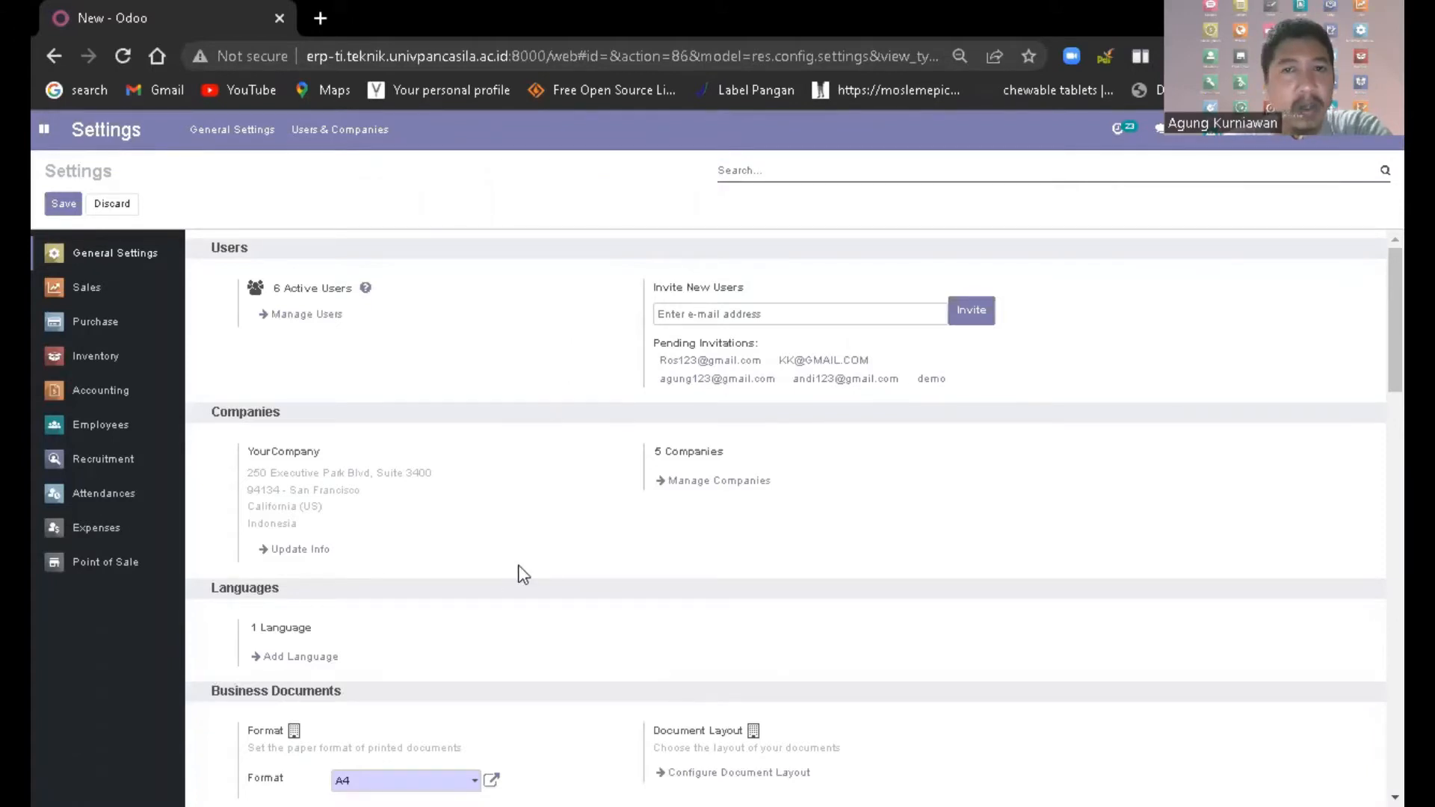
left_click(339, 161)
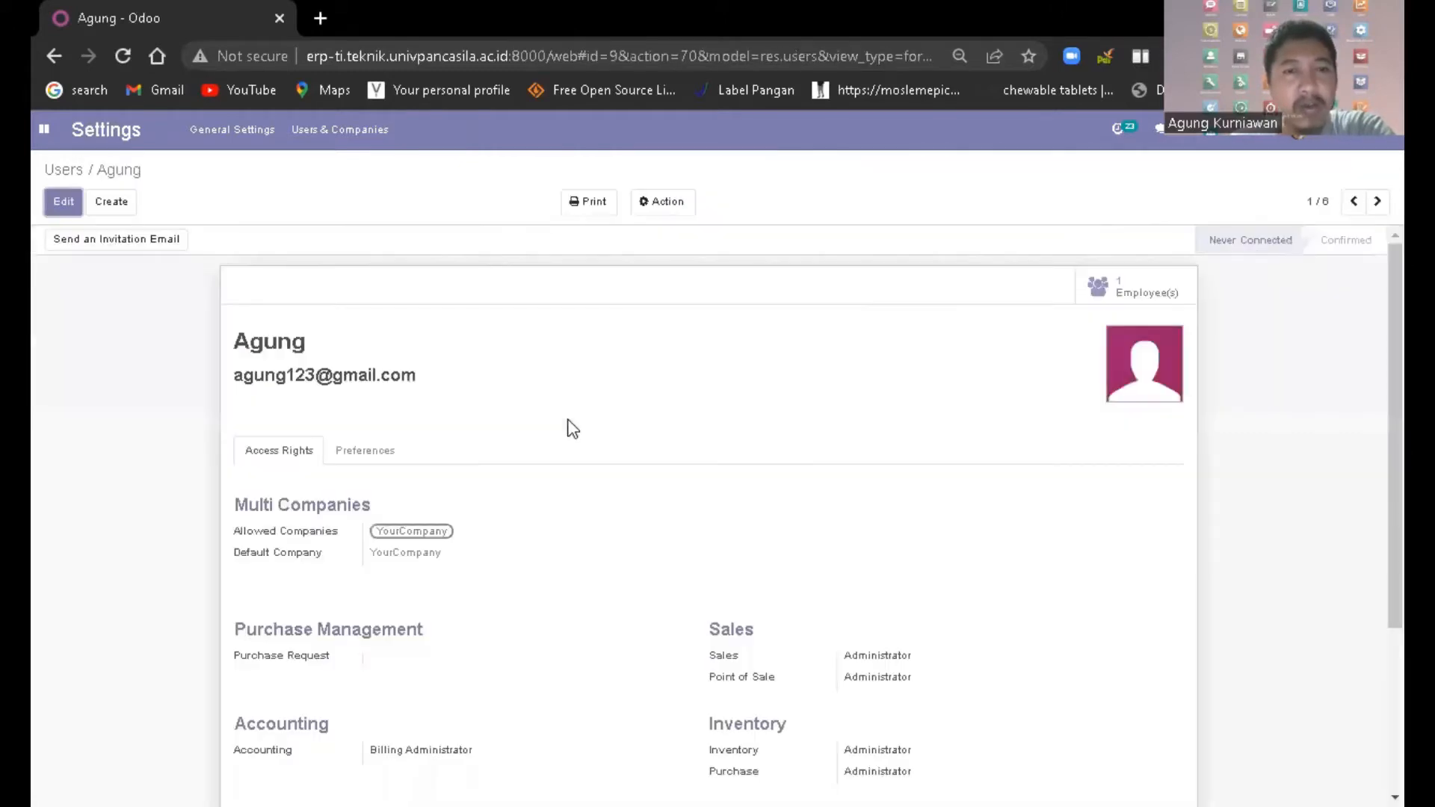
scroll(573, 429, "down", 1)
scroll(573, 430, "down", 1)
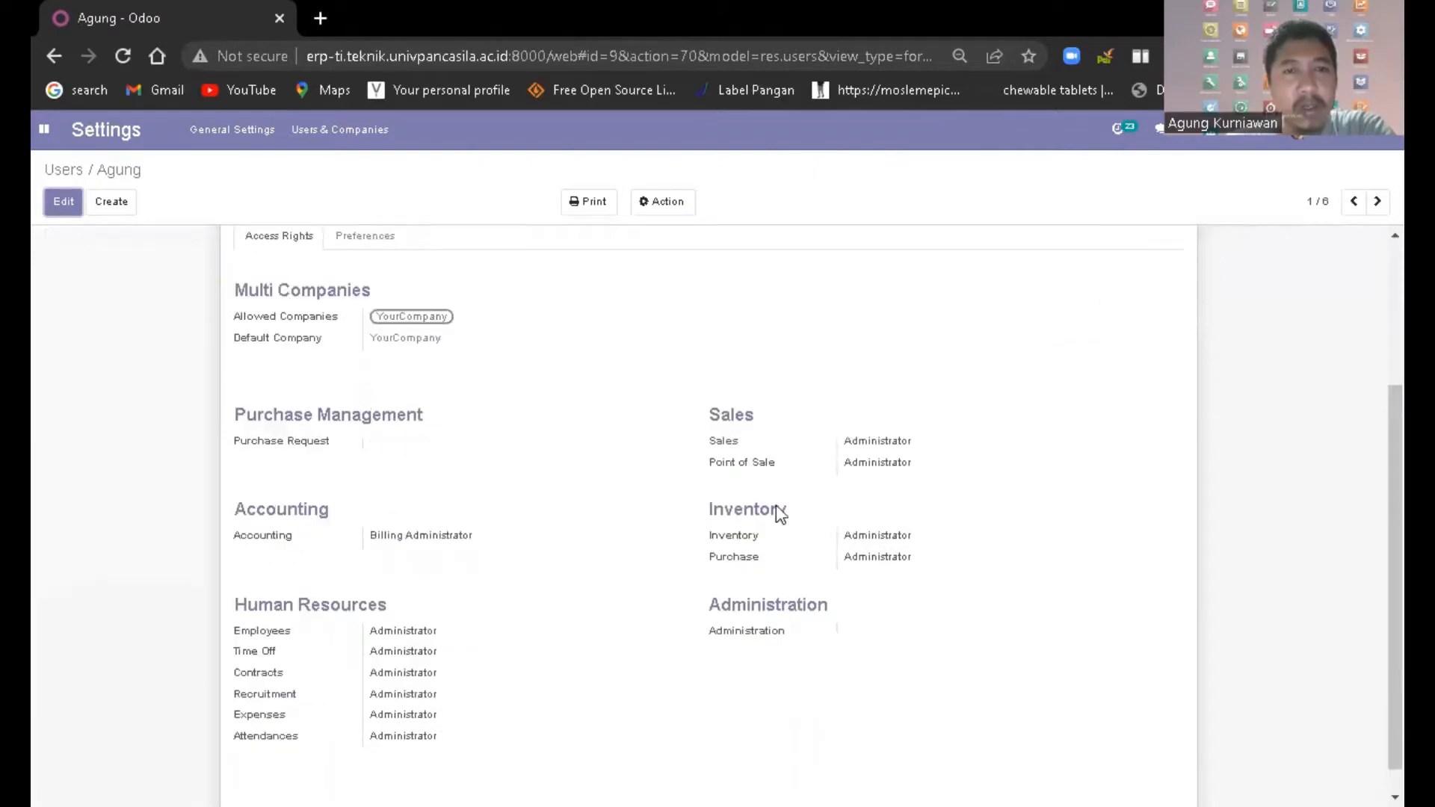
scroll(580, 628, "down", 1)
scroll(577, 628, "up", 2)
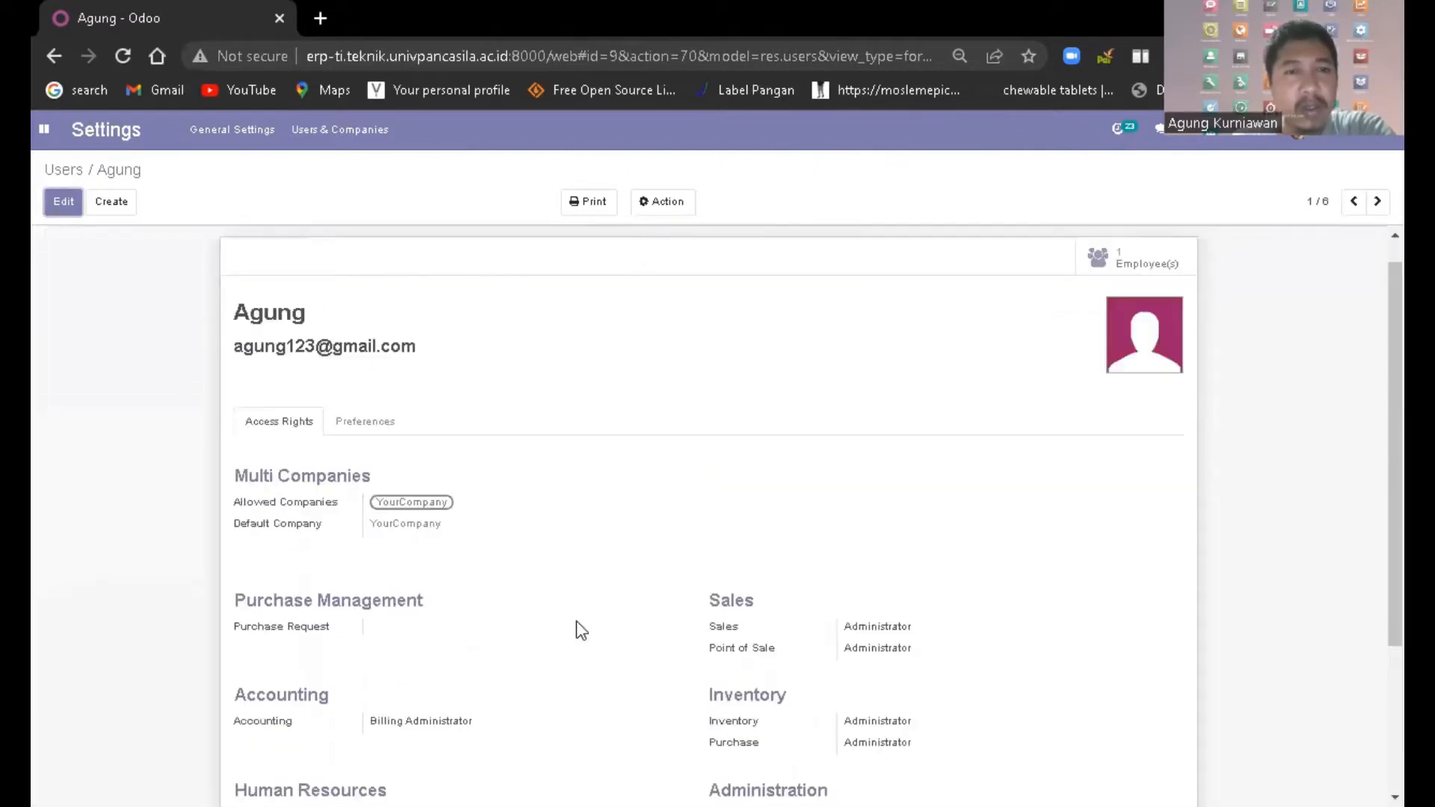
scroll(939, 424, "up", 1)
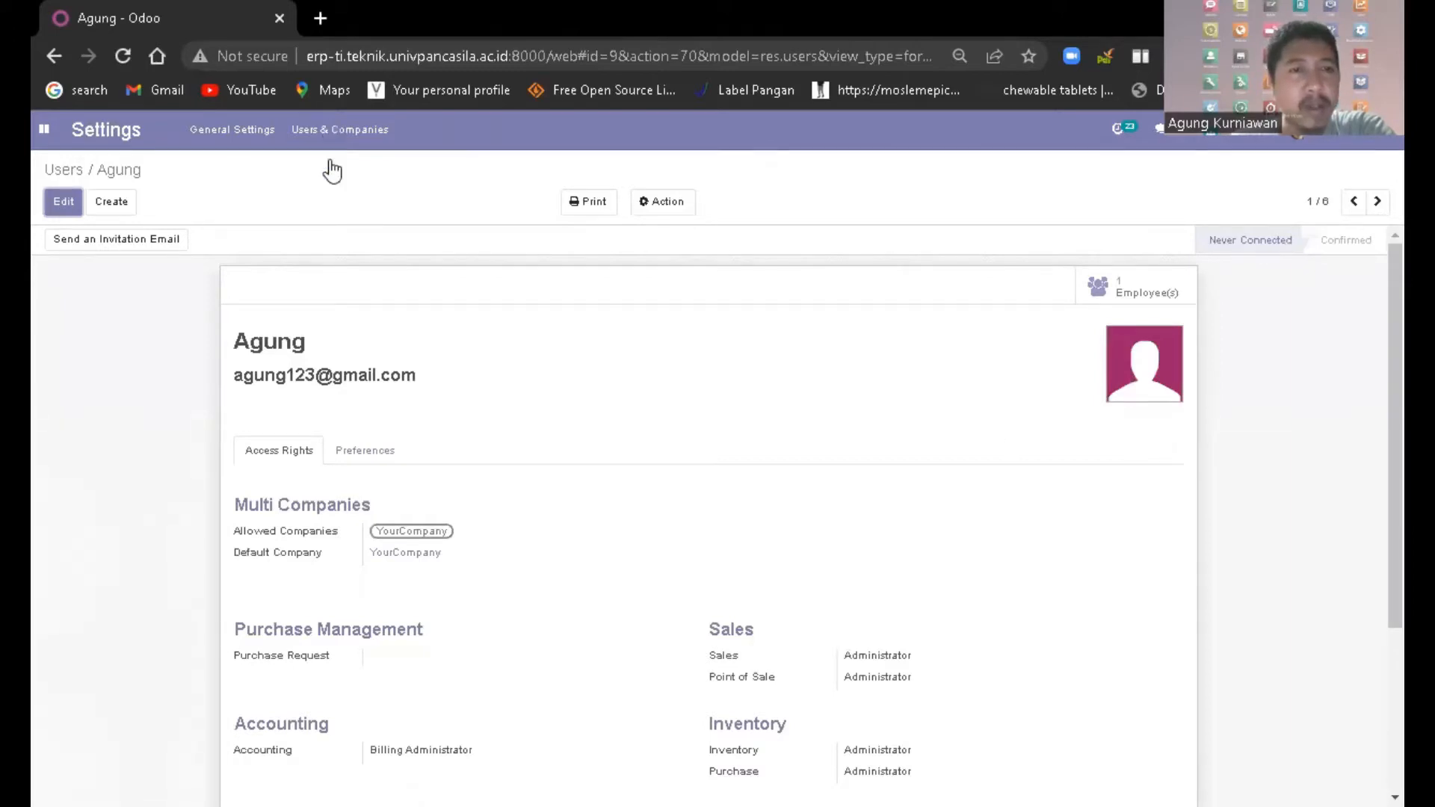
scroll(763, 696, "down", 3)
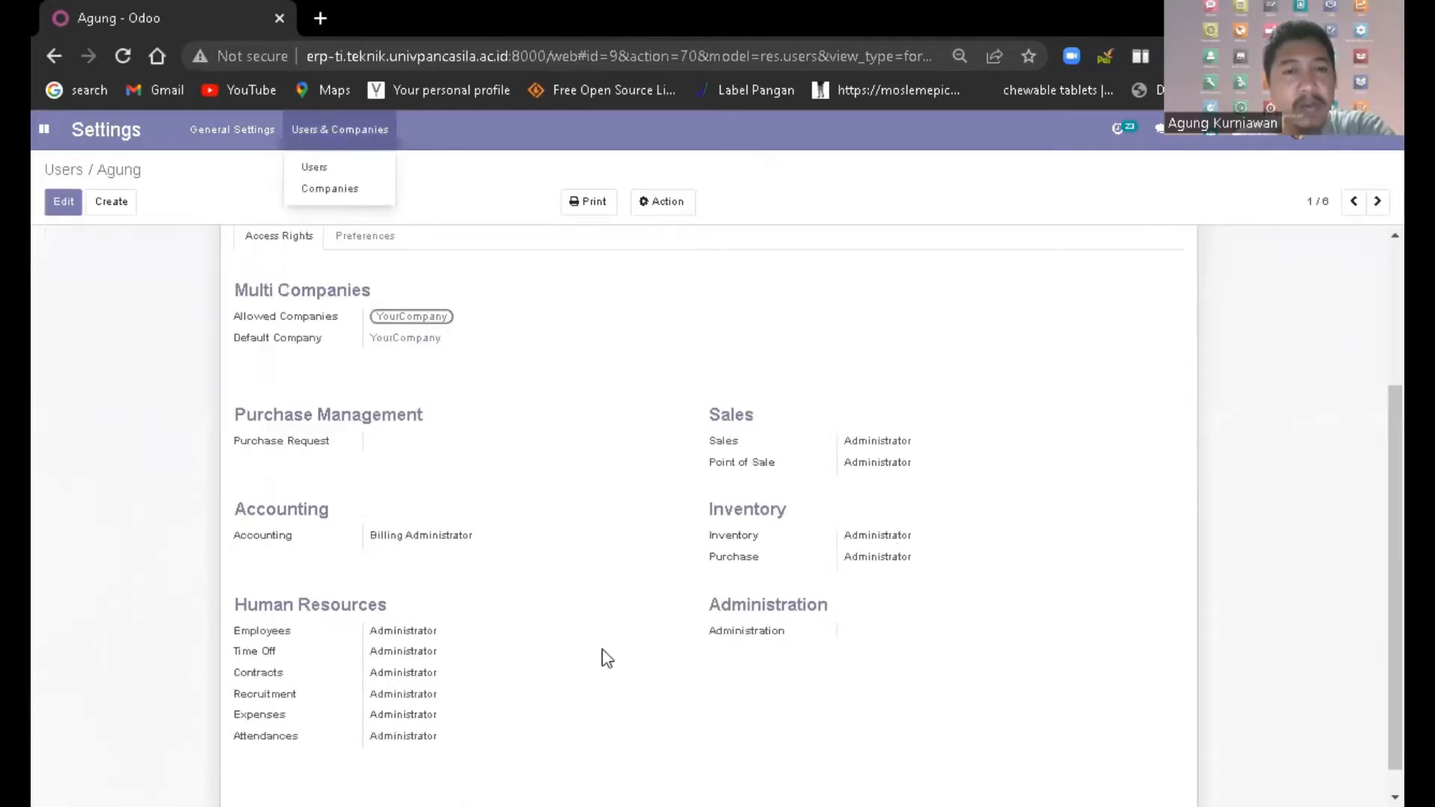
scroll(685, 512, "up", 3)
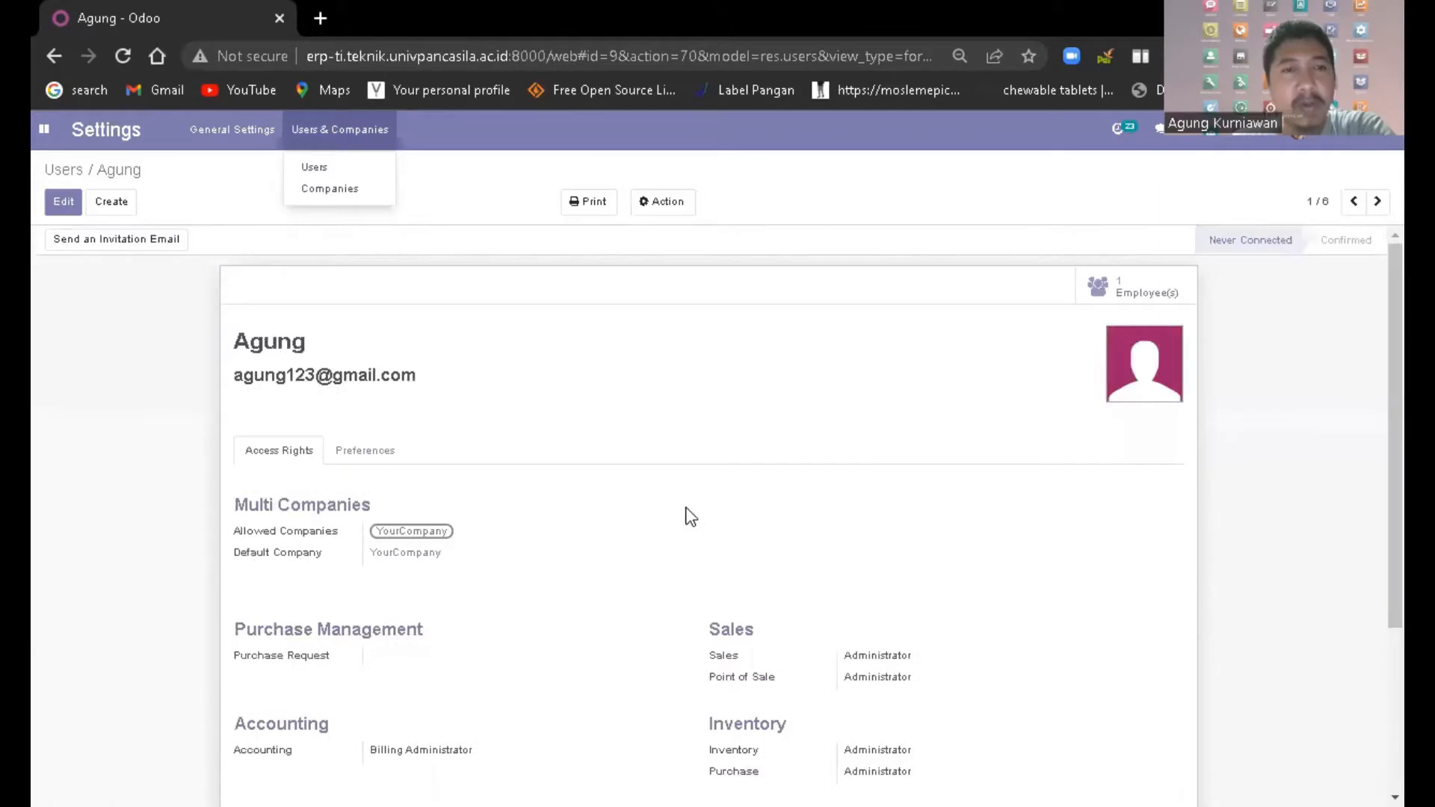
Reopen the first user from the users list and open the linked employee record.
left_click(339, 172)
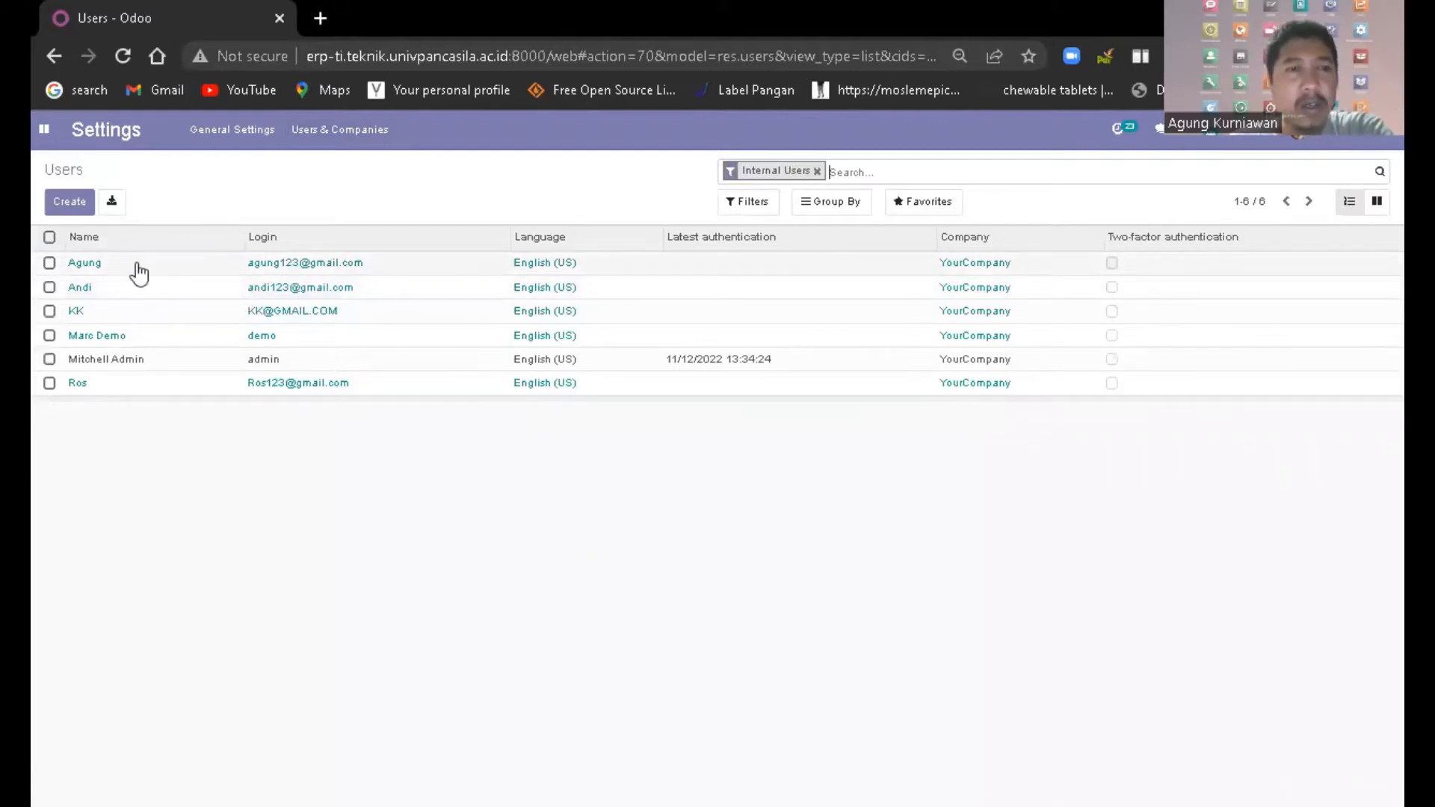
left_click(270, 259)
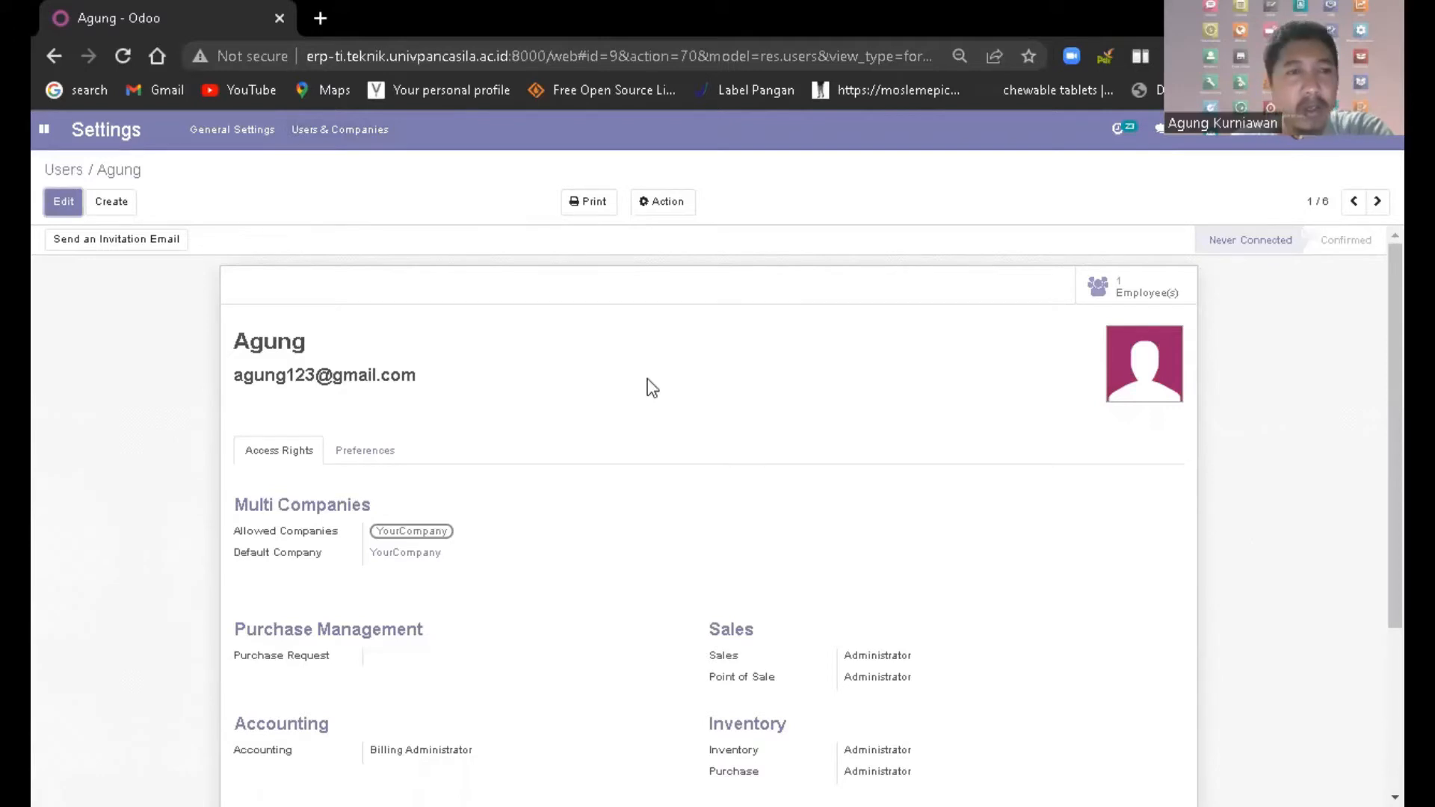
left_click(1102, 294)
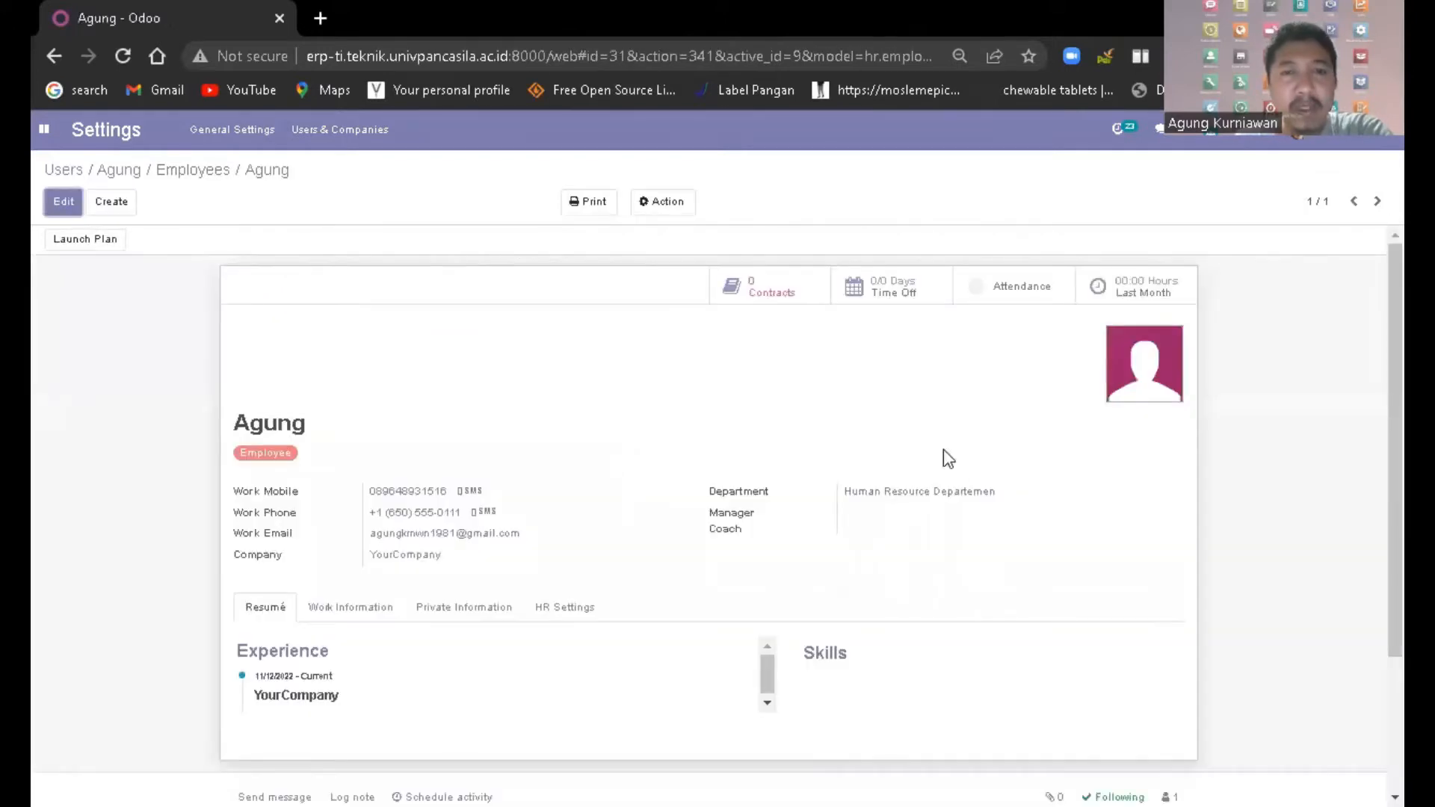
Open the employee record for editing and examine its name field, department choices and skills section.
left_click(63, 213)
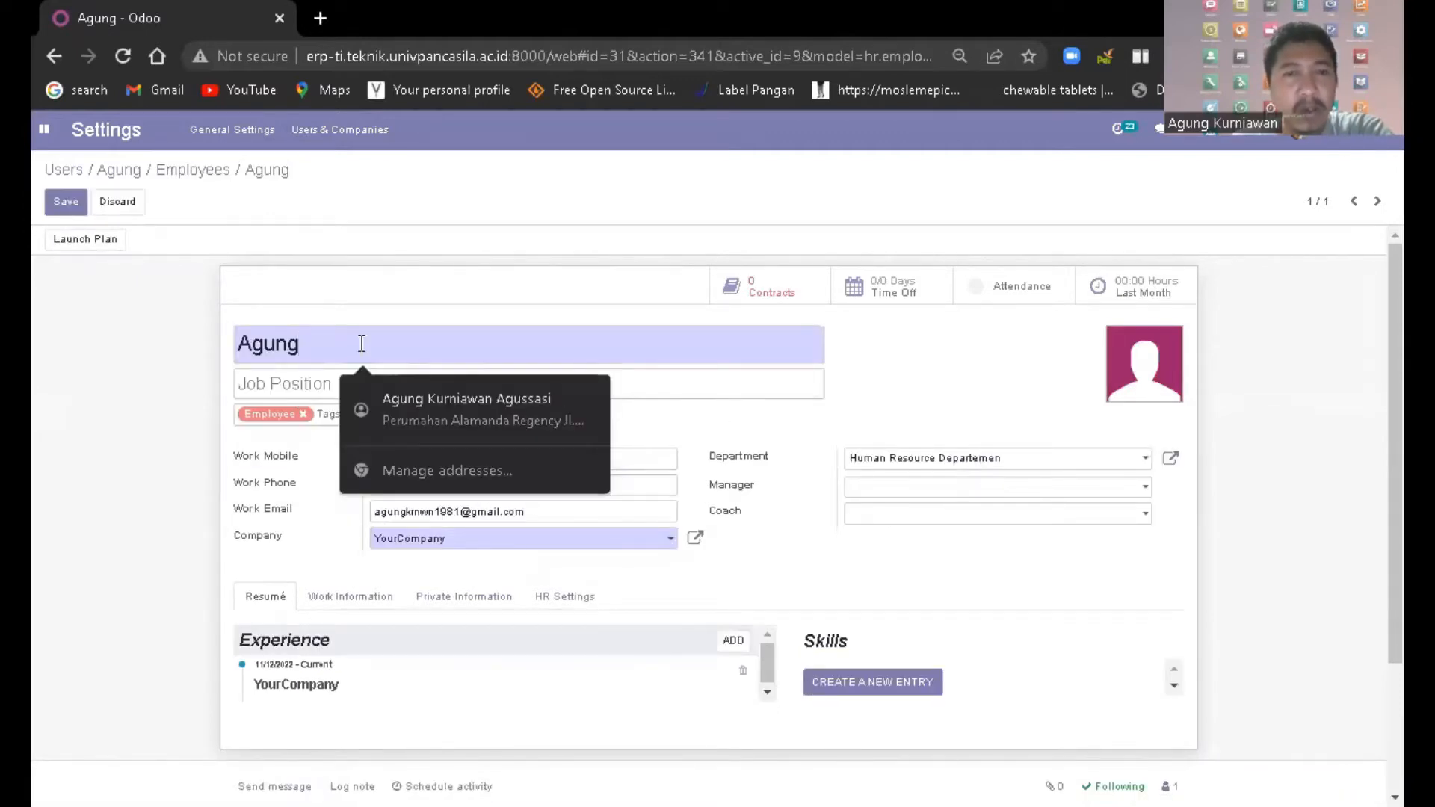
left_click(396, 345)
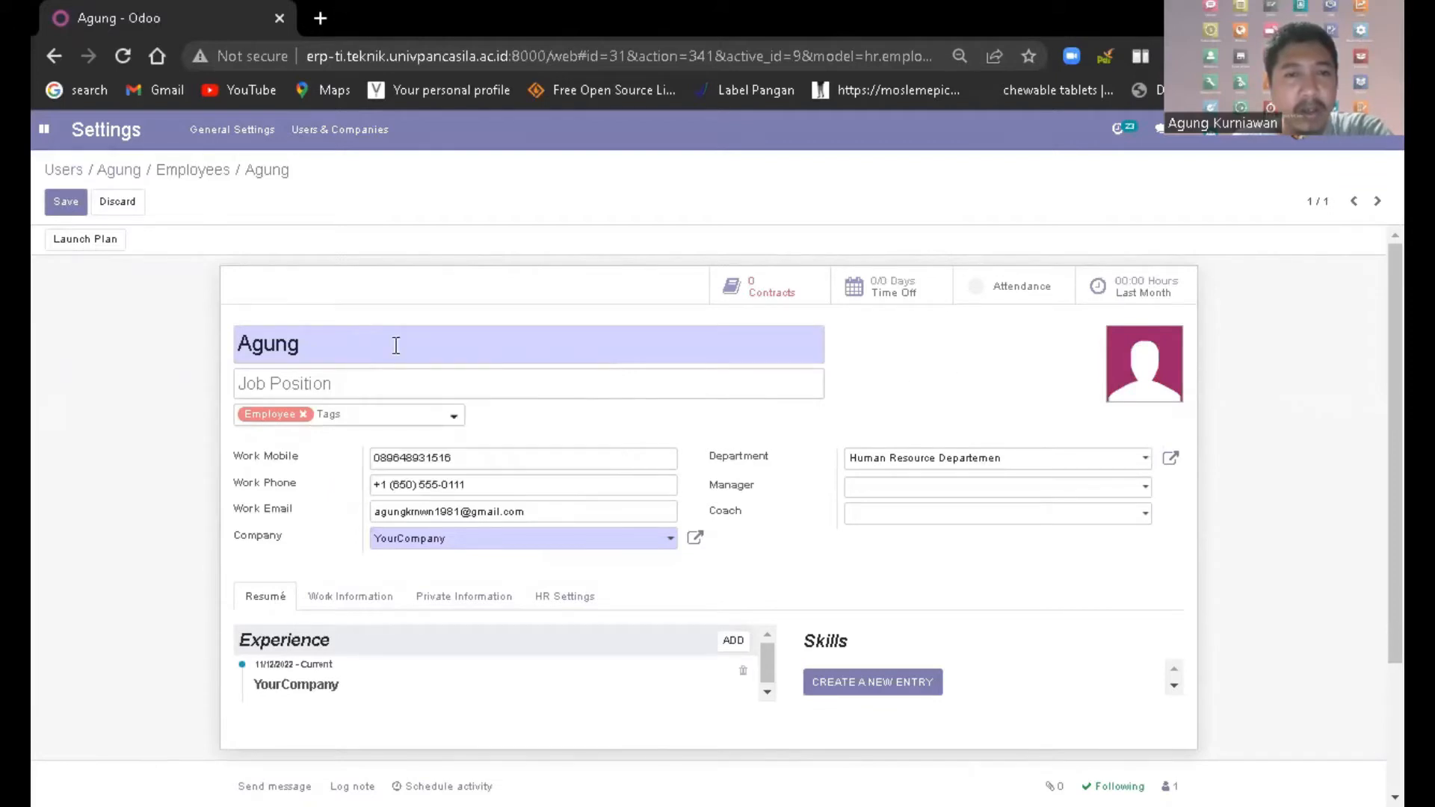
left_click(426, 344)
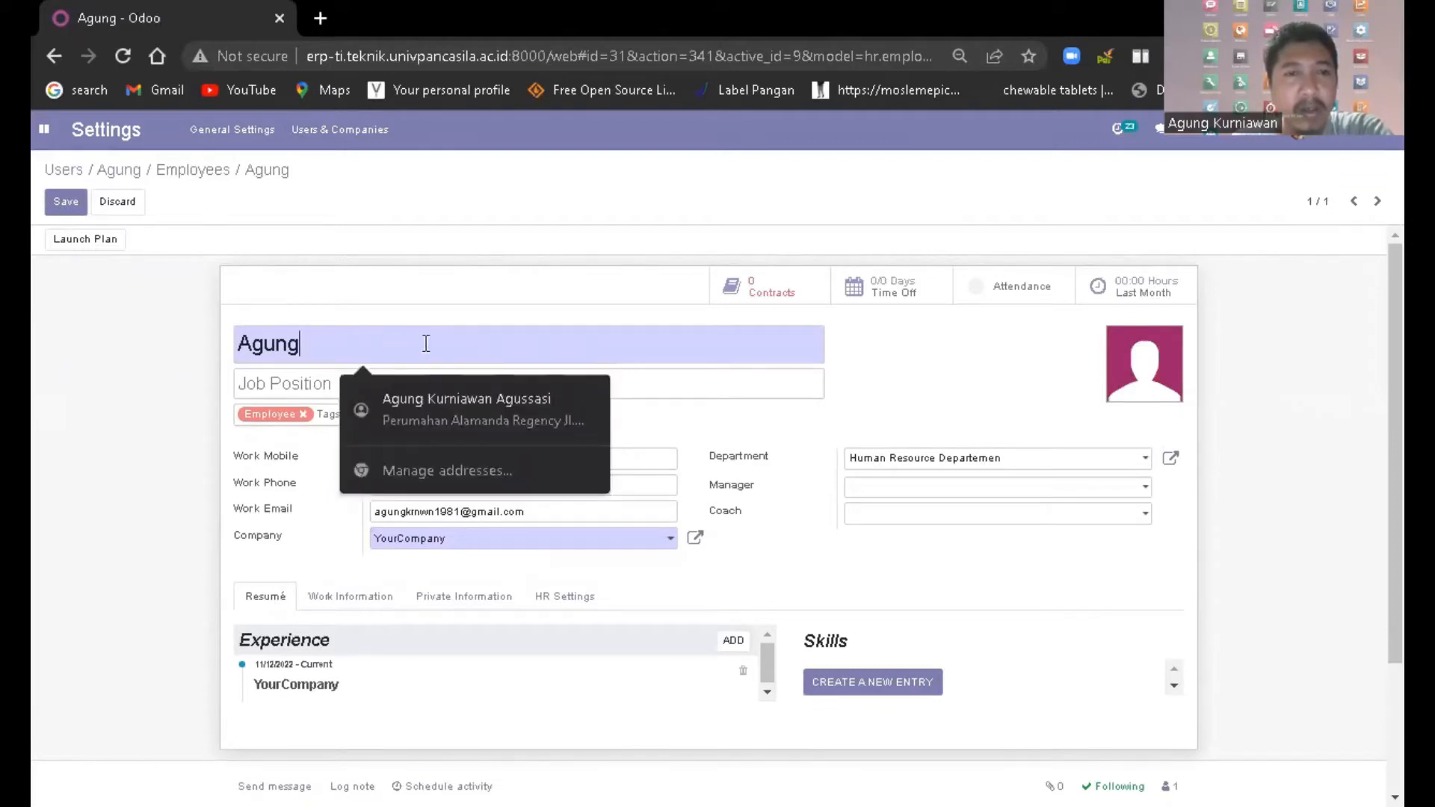
left_click(373, 377)
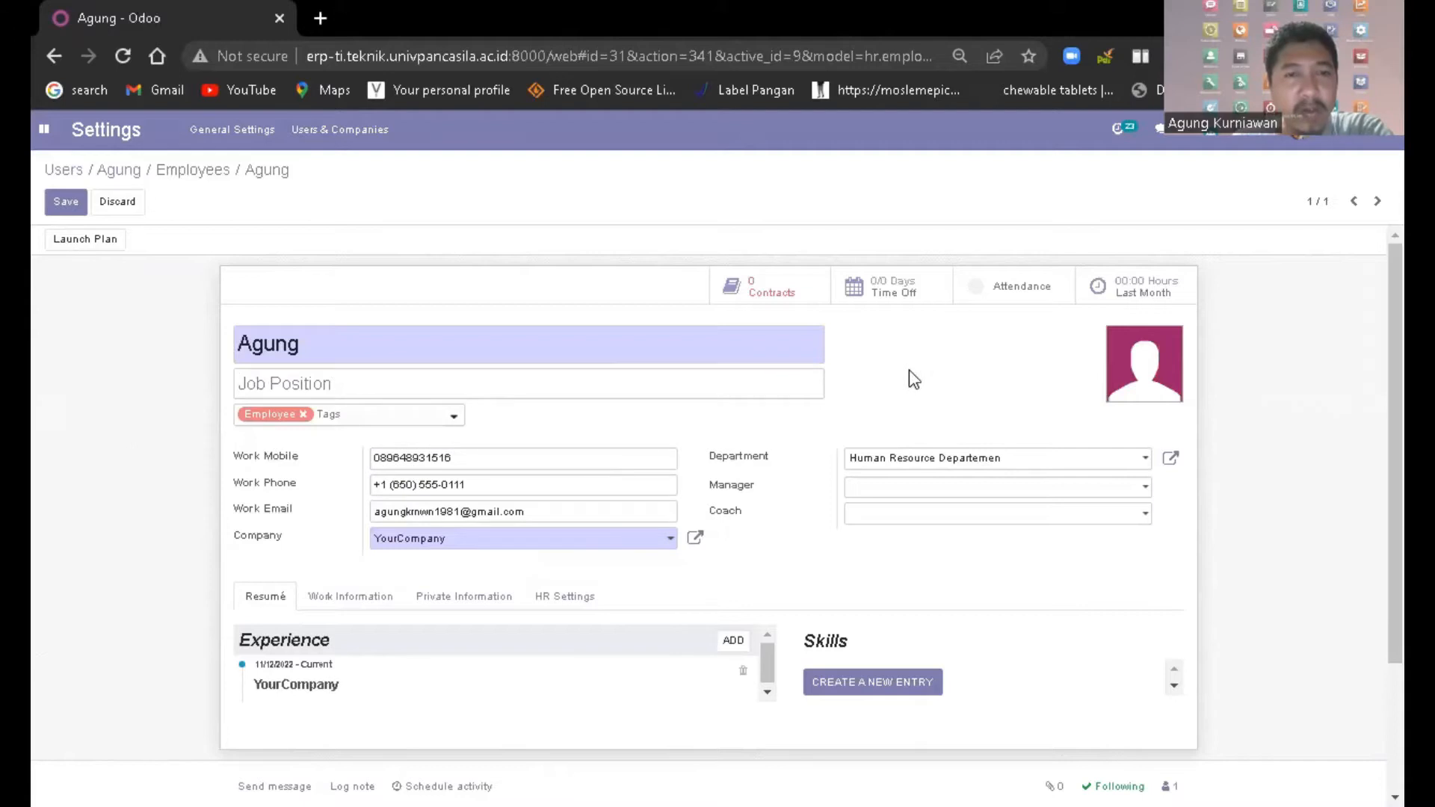
left_click(1032, 469)
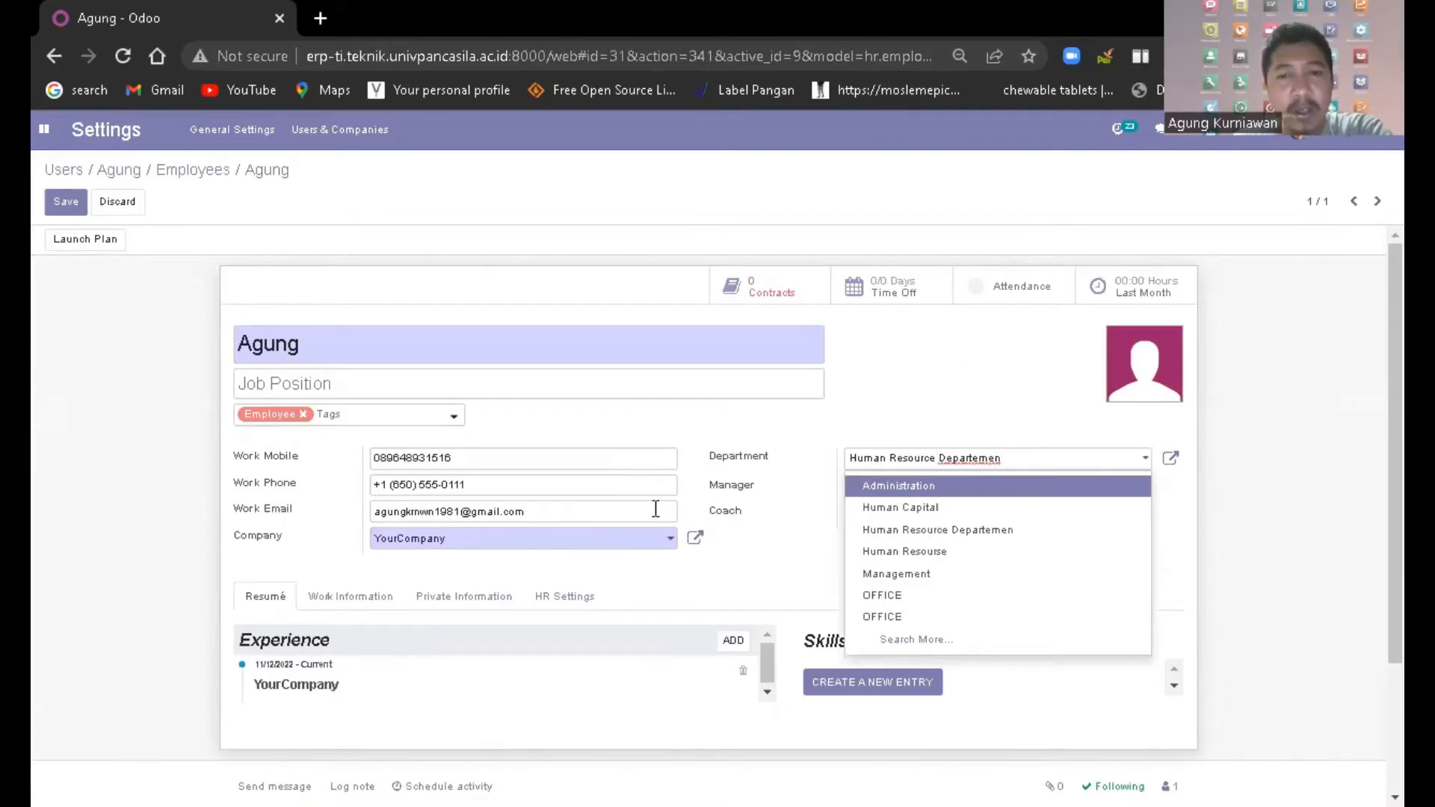
left_click(965, 749)
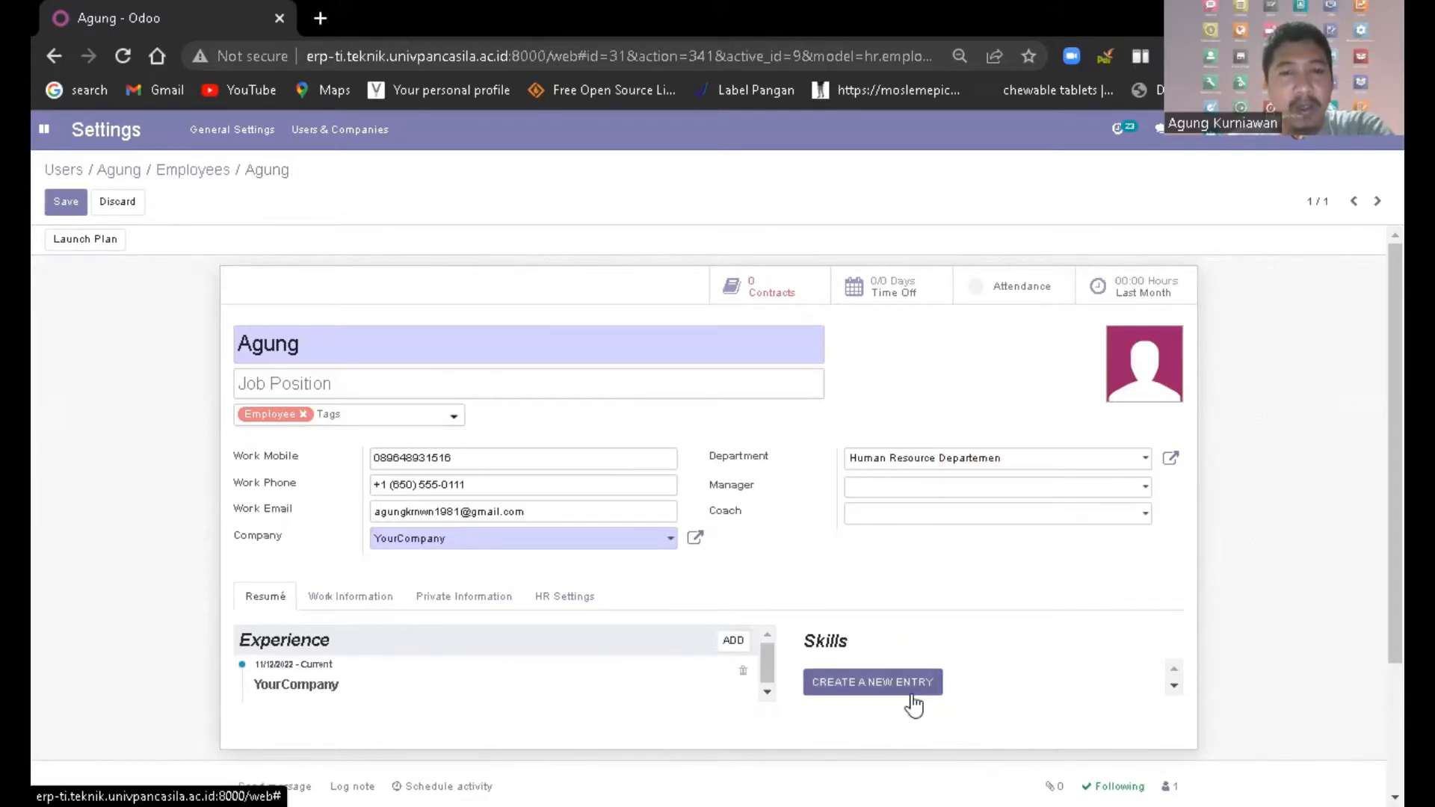
scroll(894, 691, "down", 1)
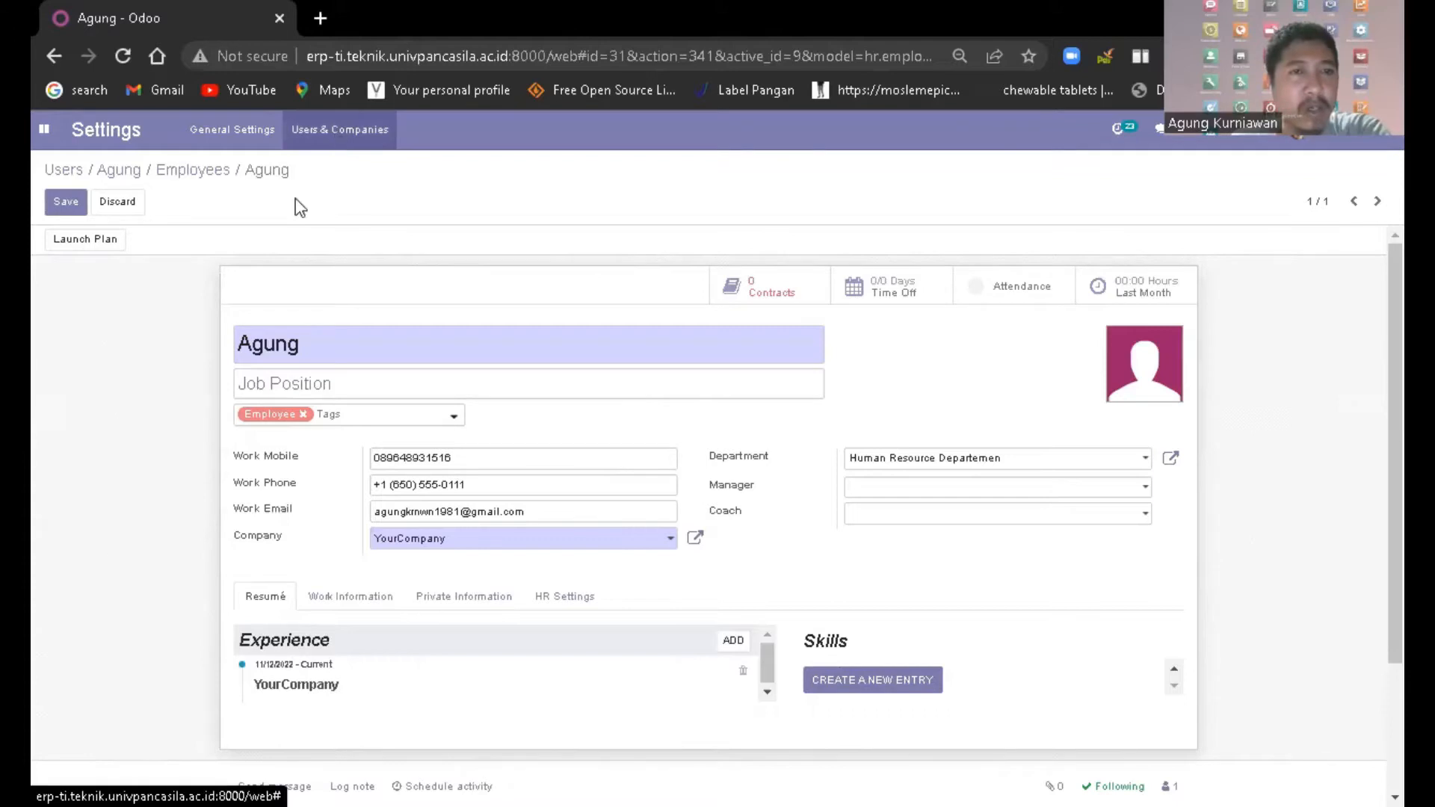
Return to the users list and open the second user's linked employee record for editing.
left_click(63, 171)
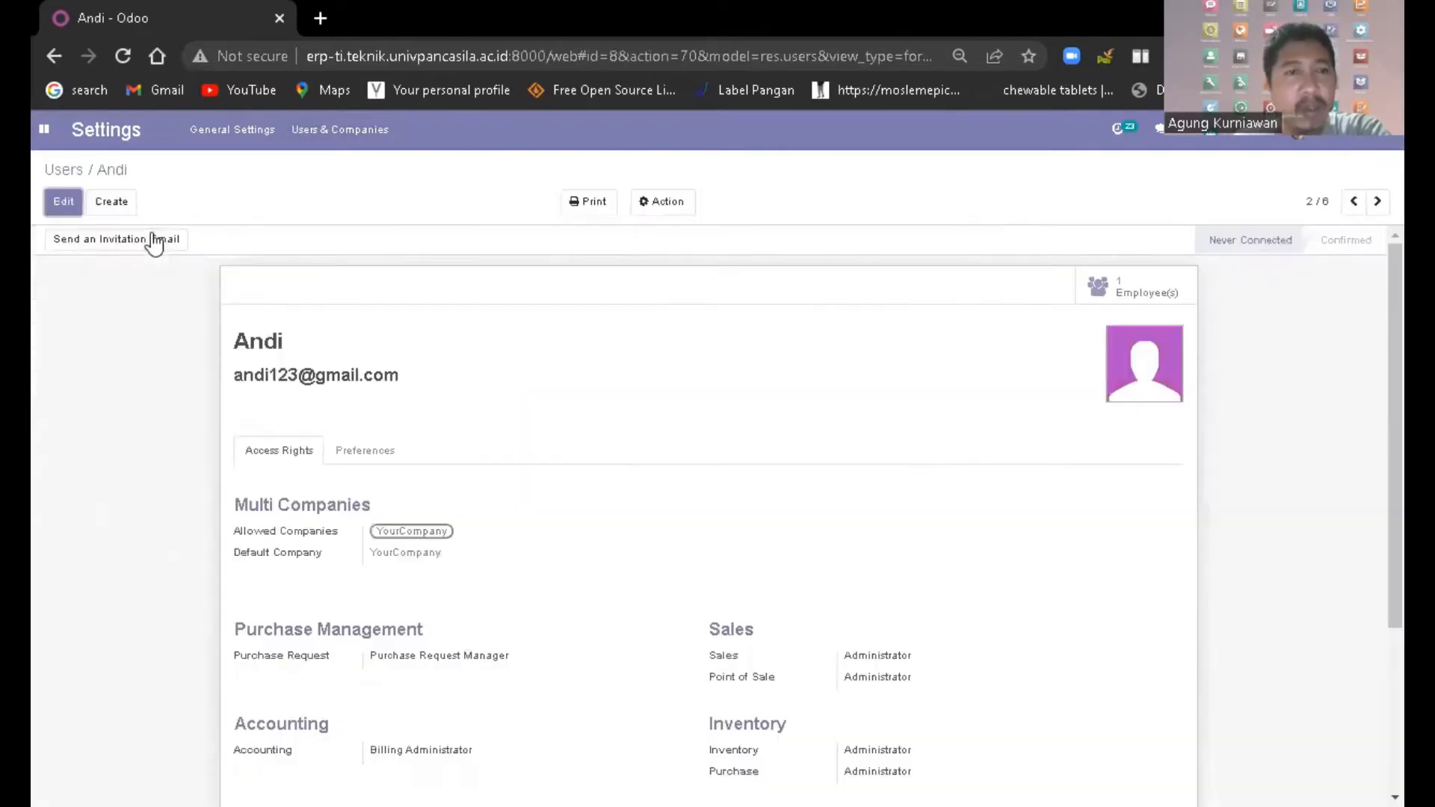
left_click(1150, 293)
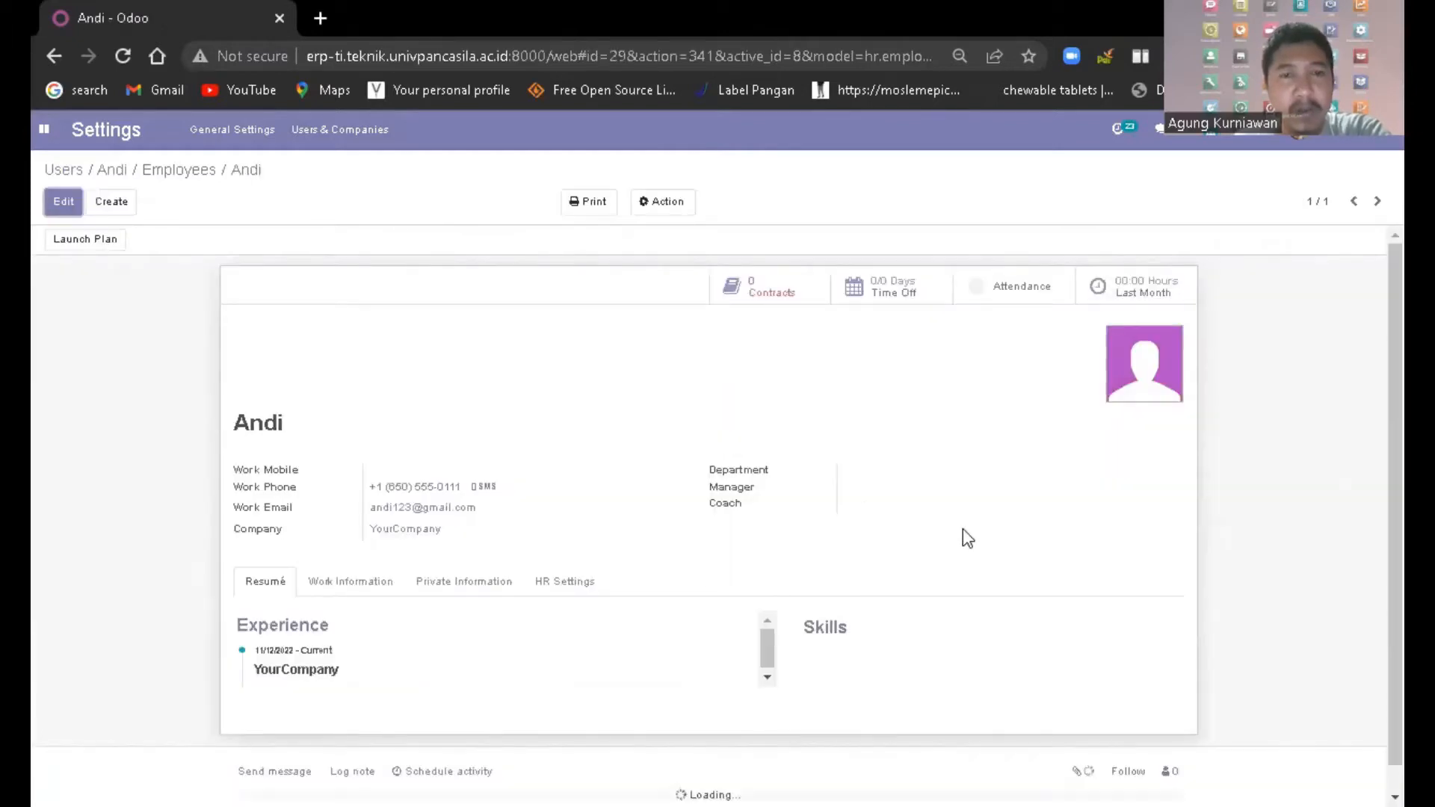
left_click(62, 200)
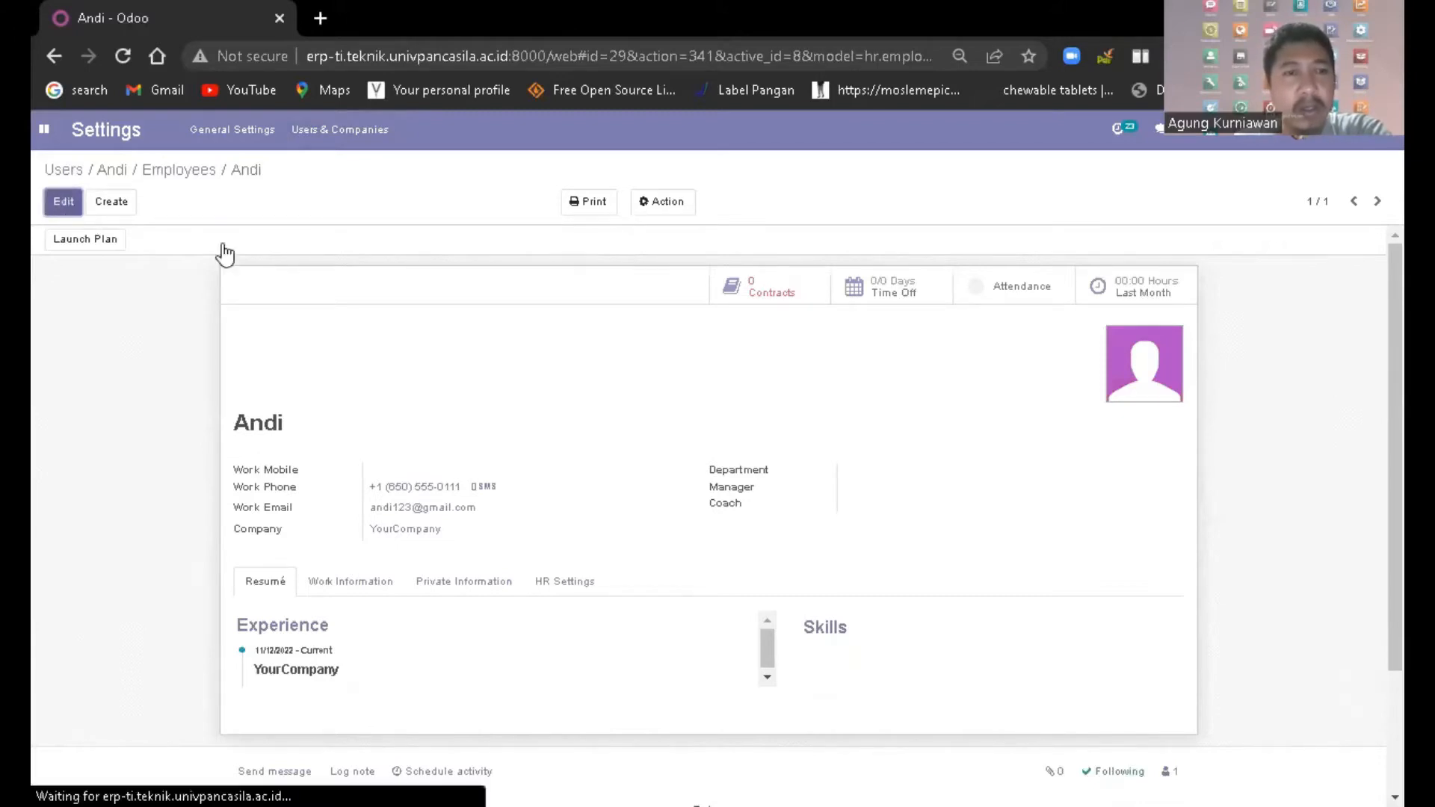
left_click(87, 238)
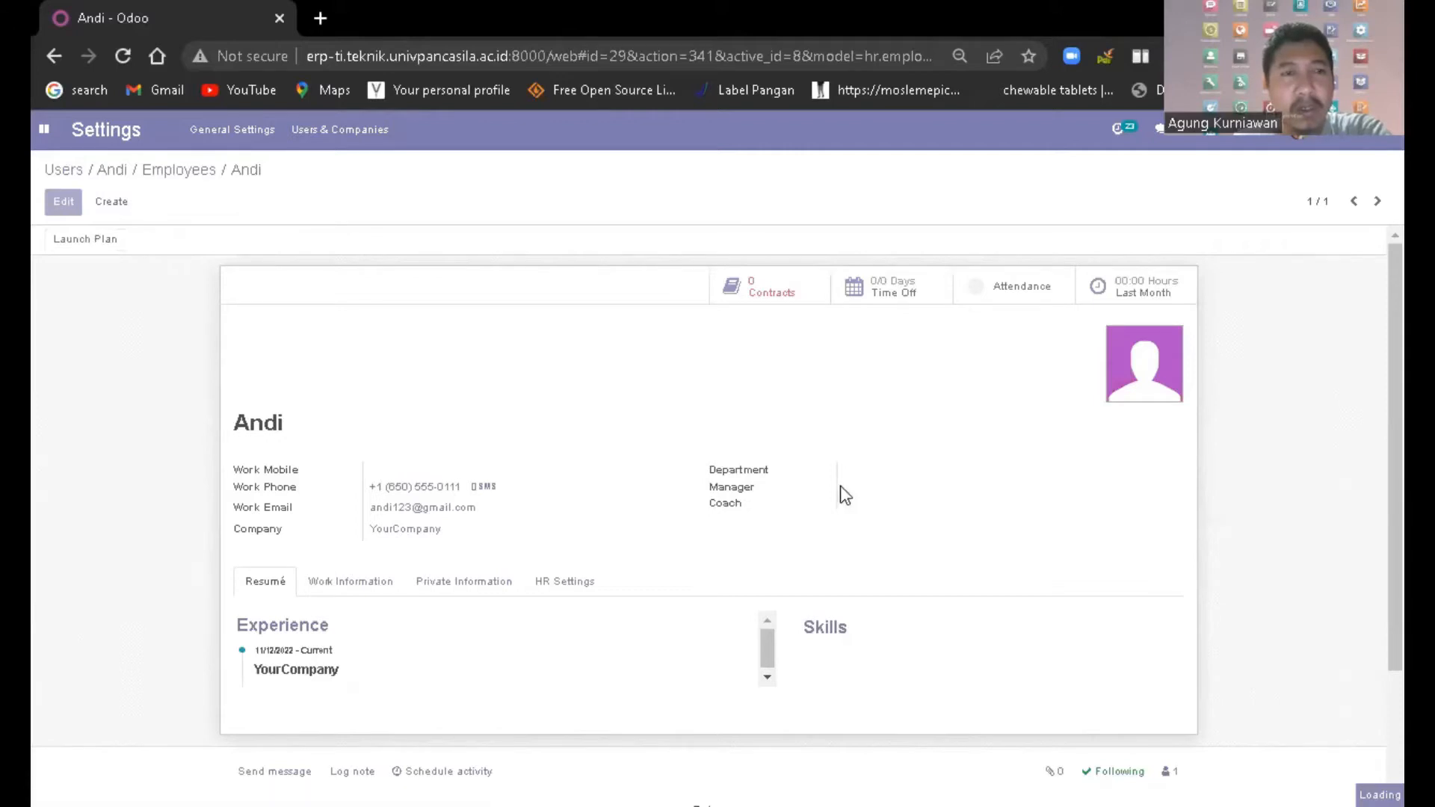
Create a new Purchasing department from the employee's Department field, assign it and save the record.
left_click(908, 465)
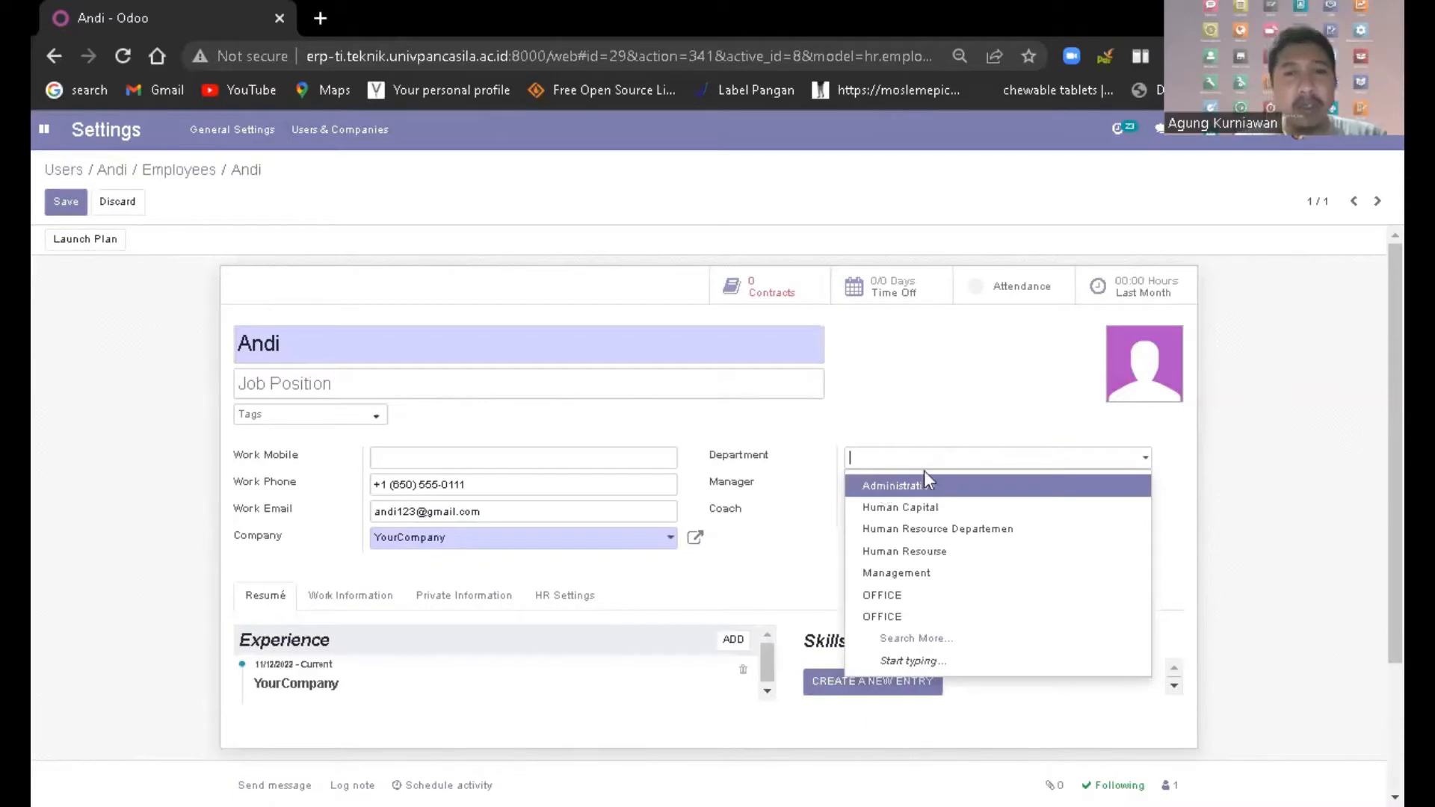
type("P")
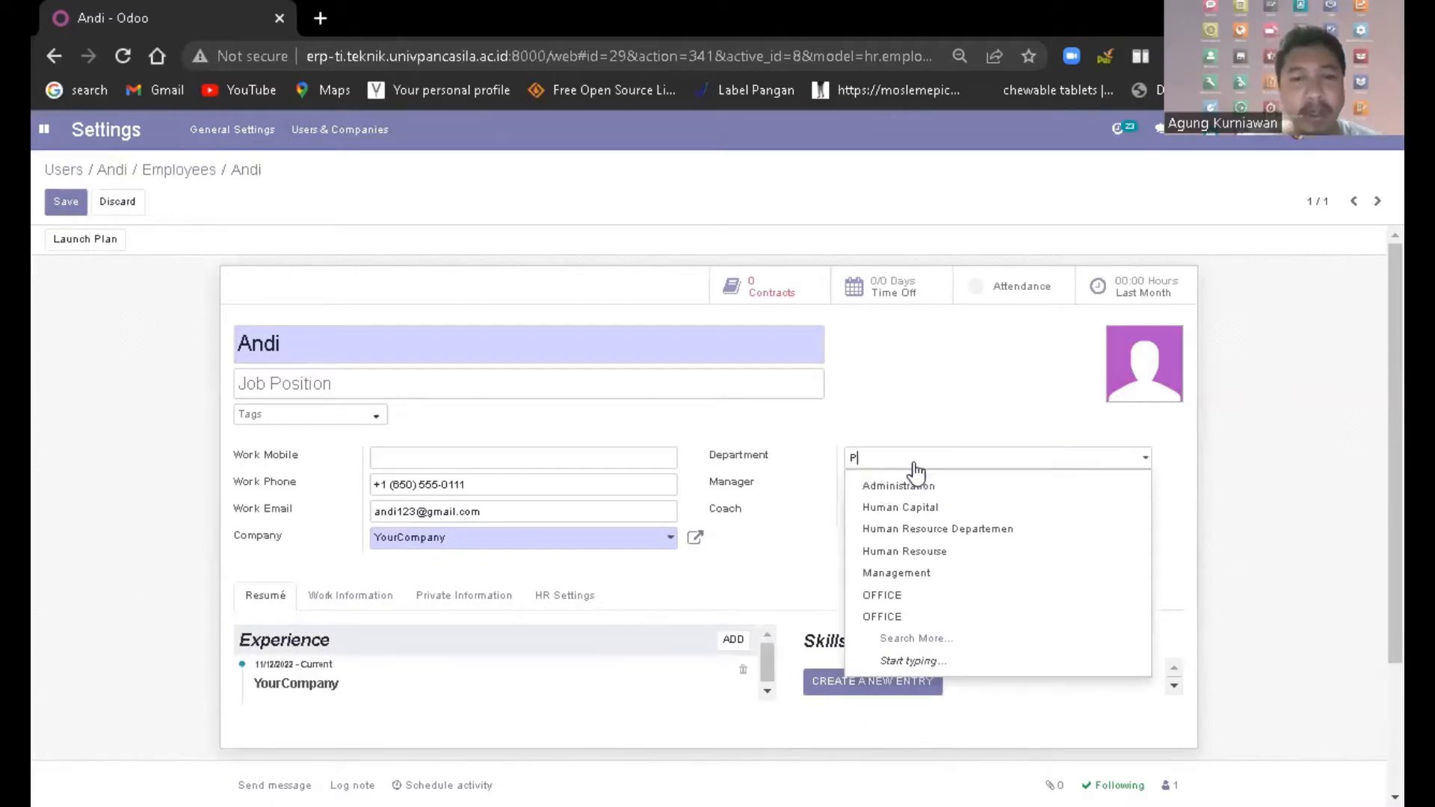
type("urc")
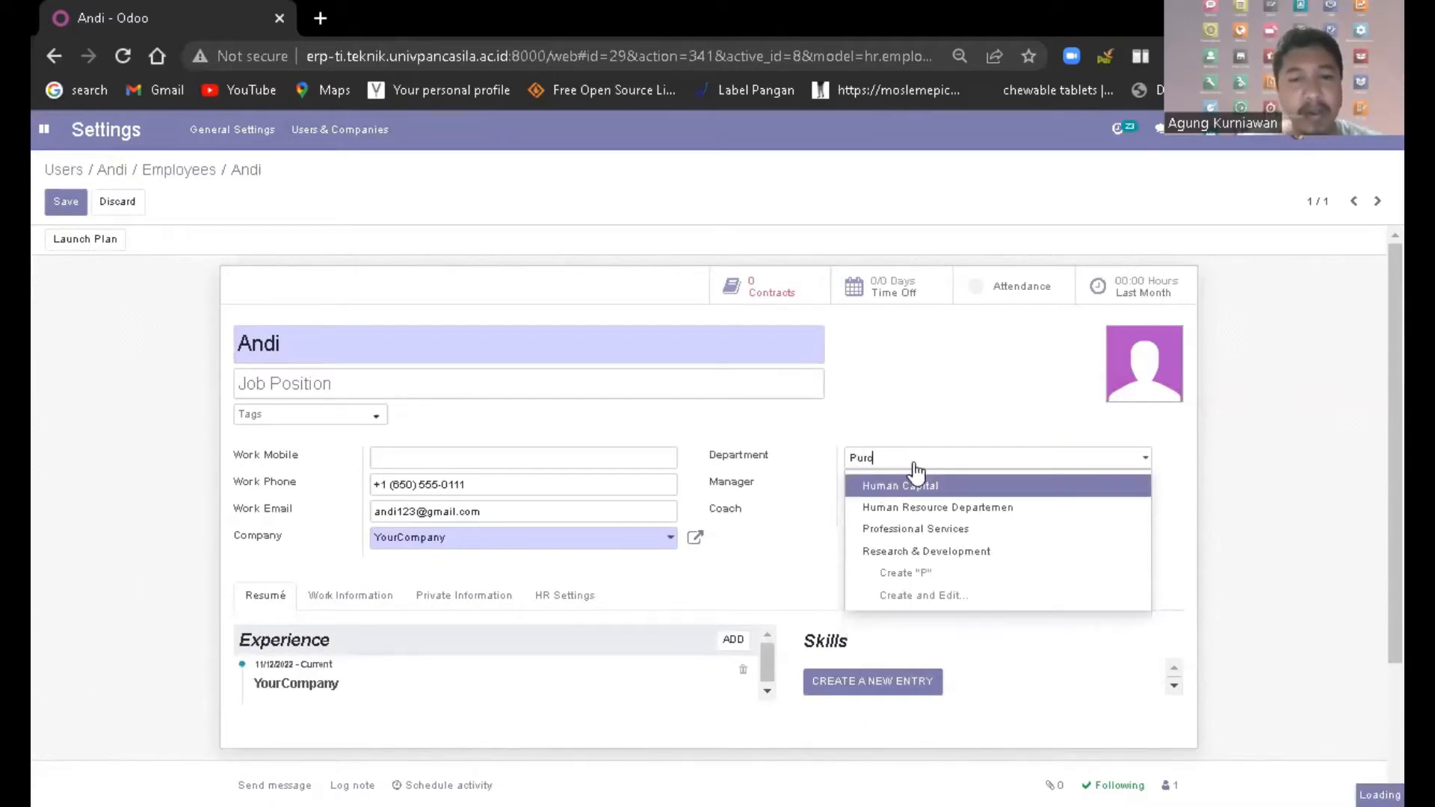
type("hasing")
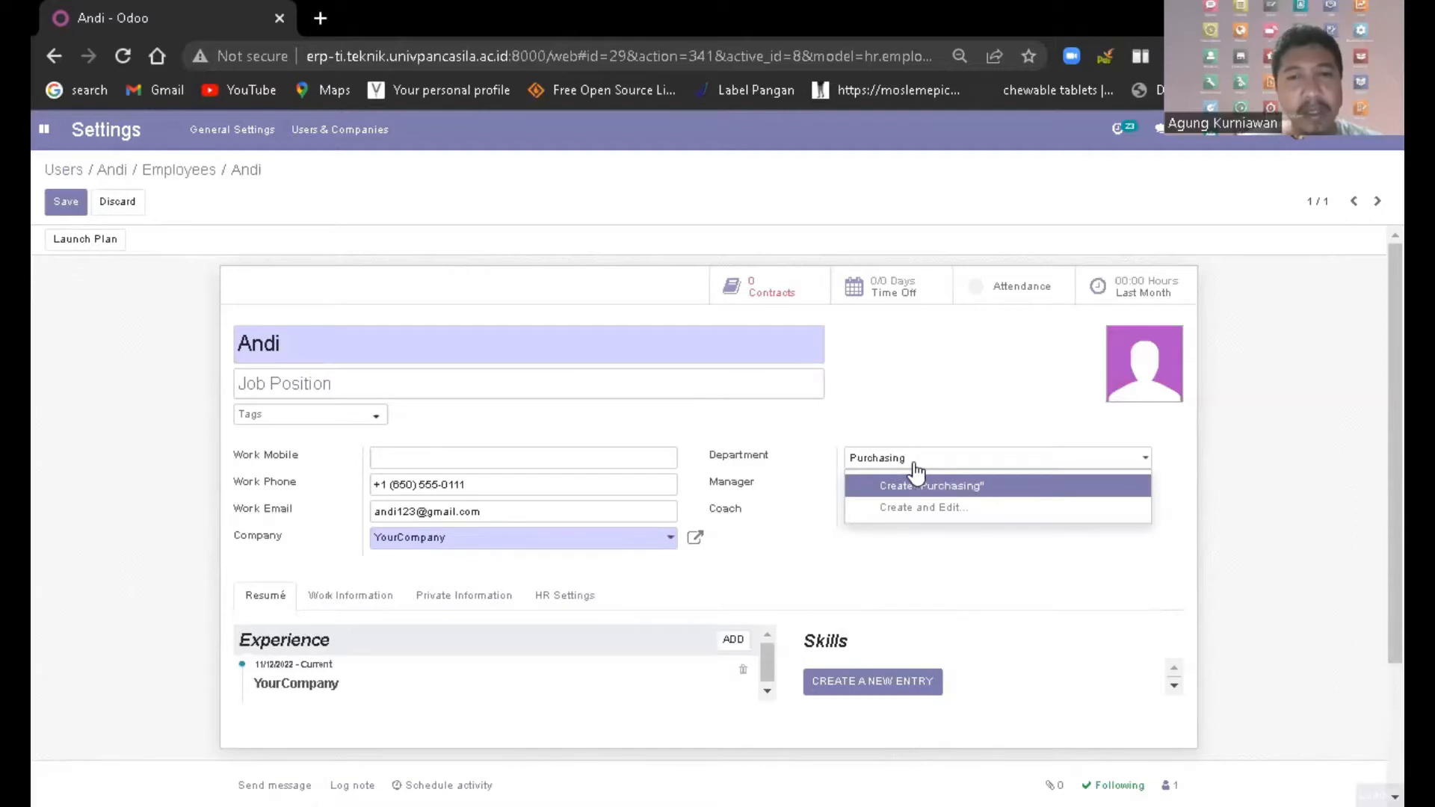
left_click(955, 488)
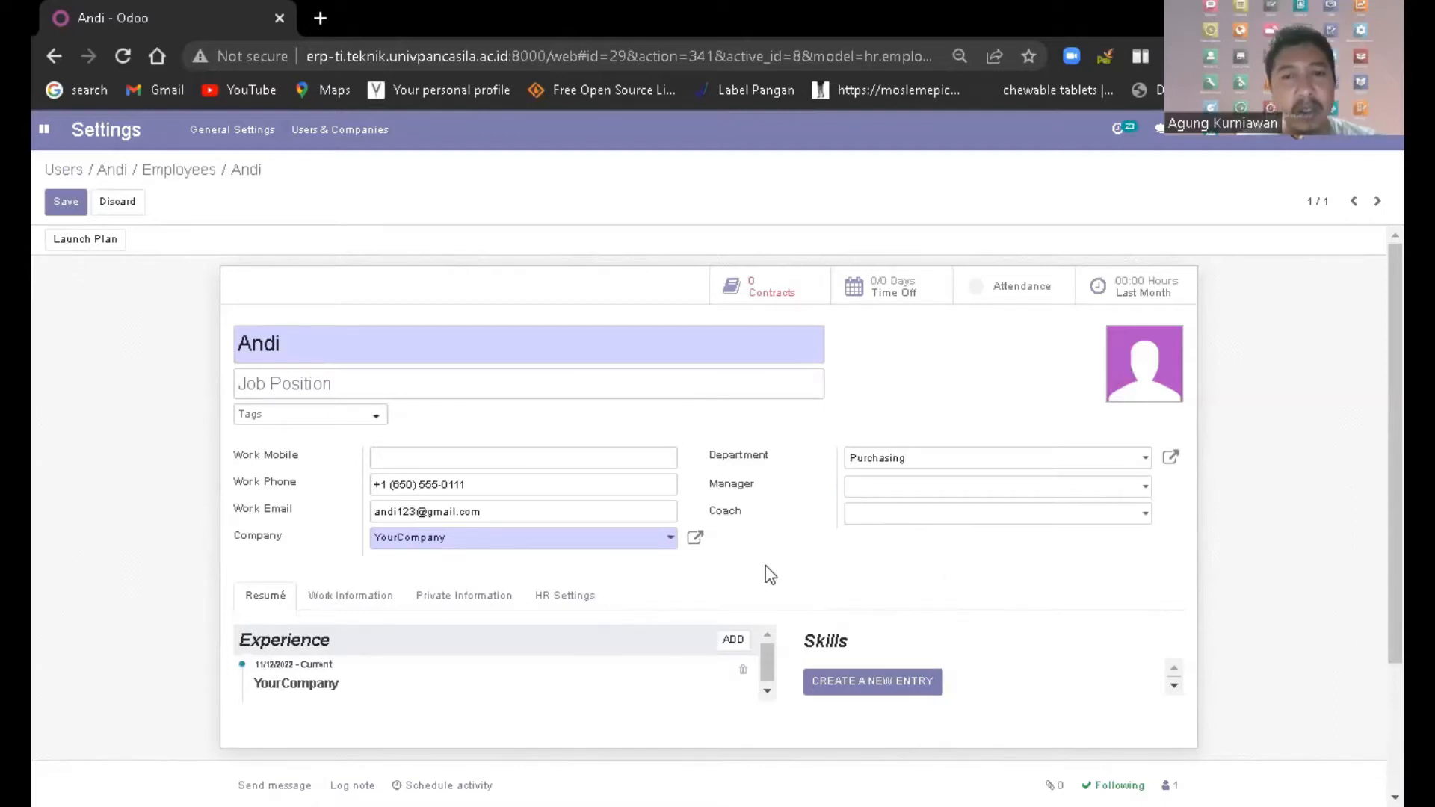
scroll(870, 600, "down", 2)
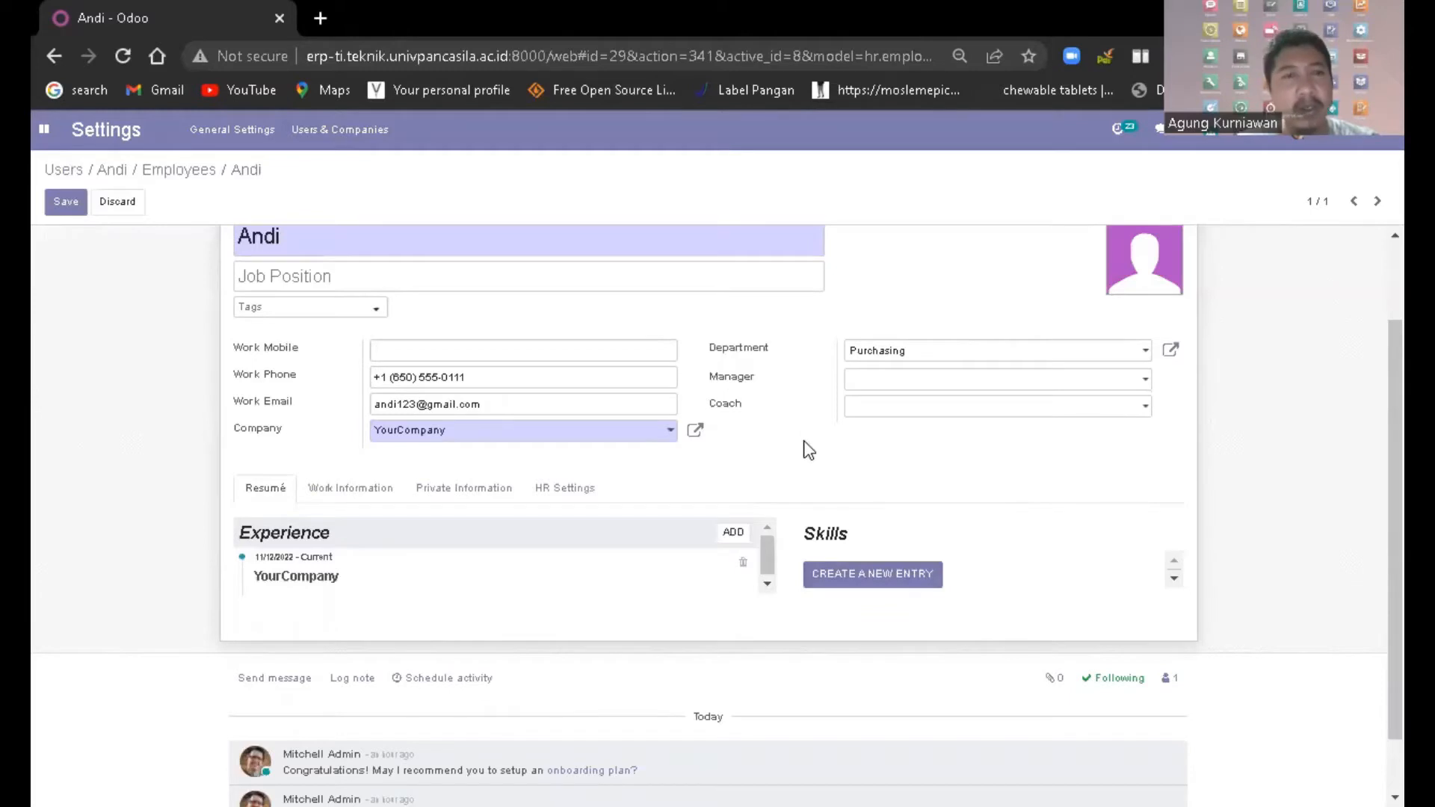
scroll(806, 445, "up", 2)
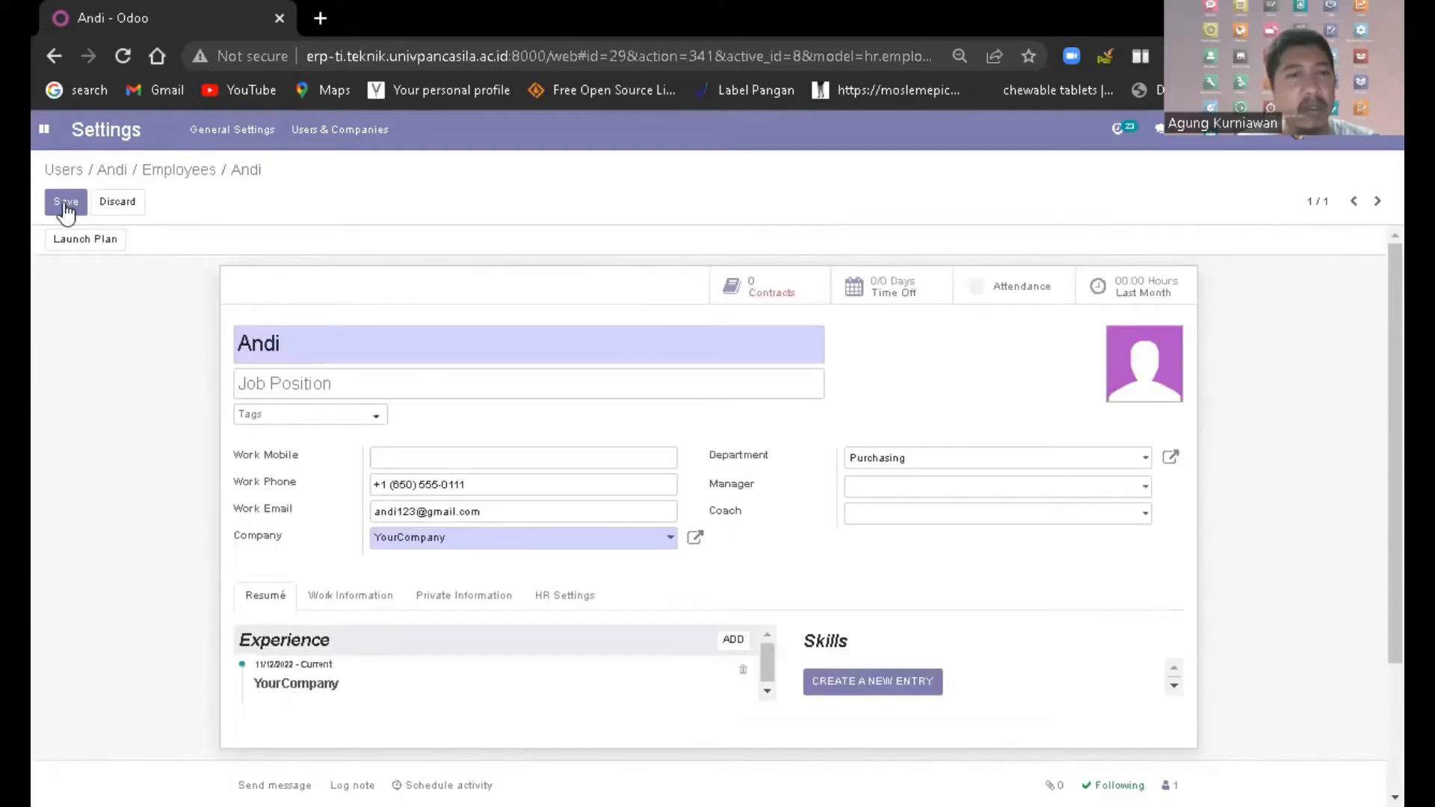
left_click(614, 461)
left_click(837, 540)
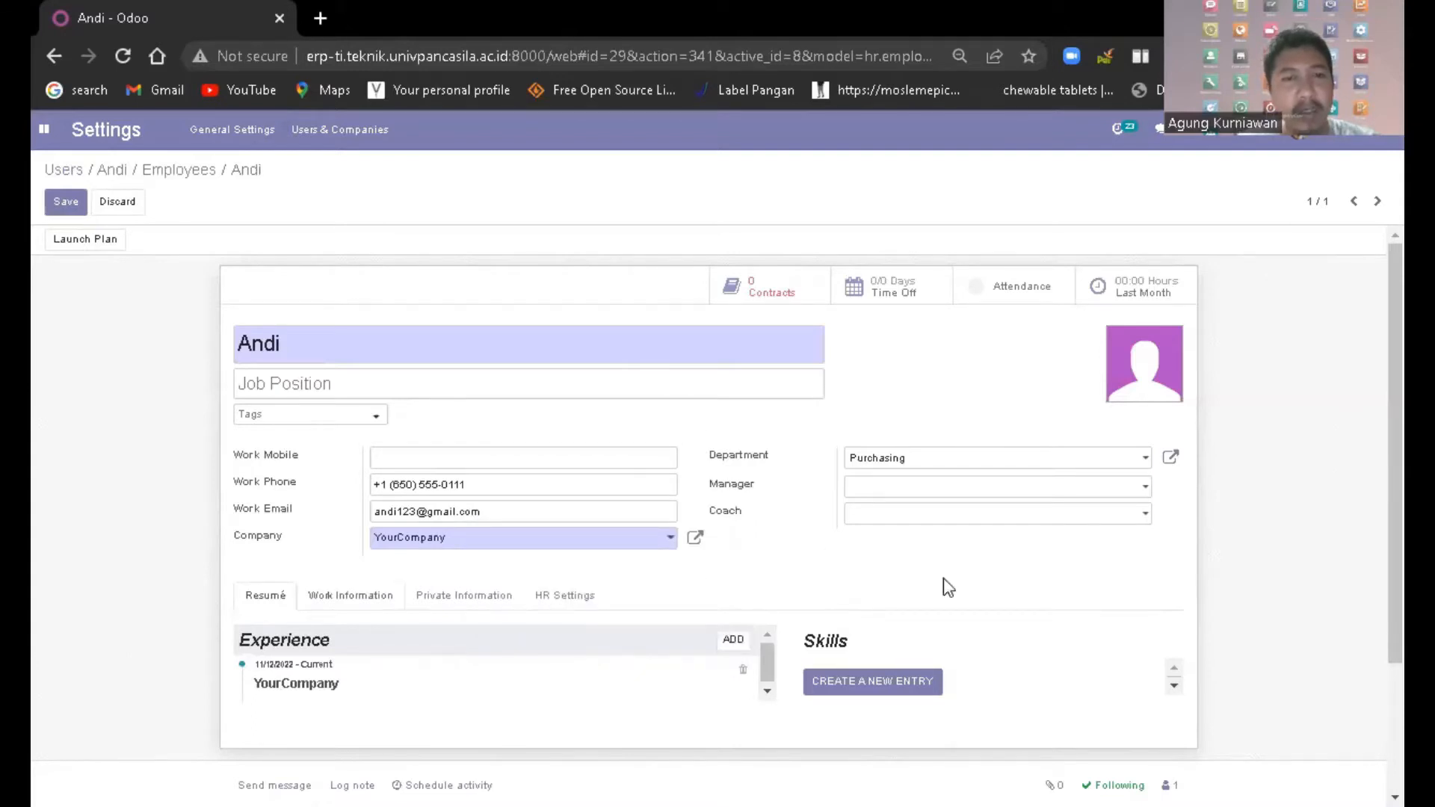
scroll(943, 581, "down", 1)
left_click(66, 202)
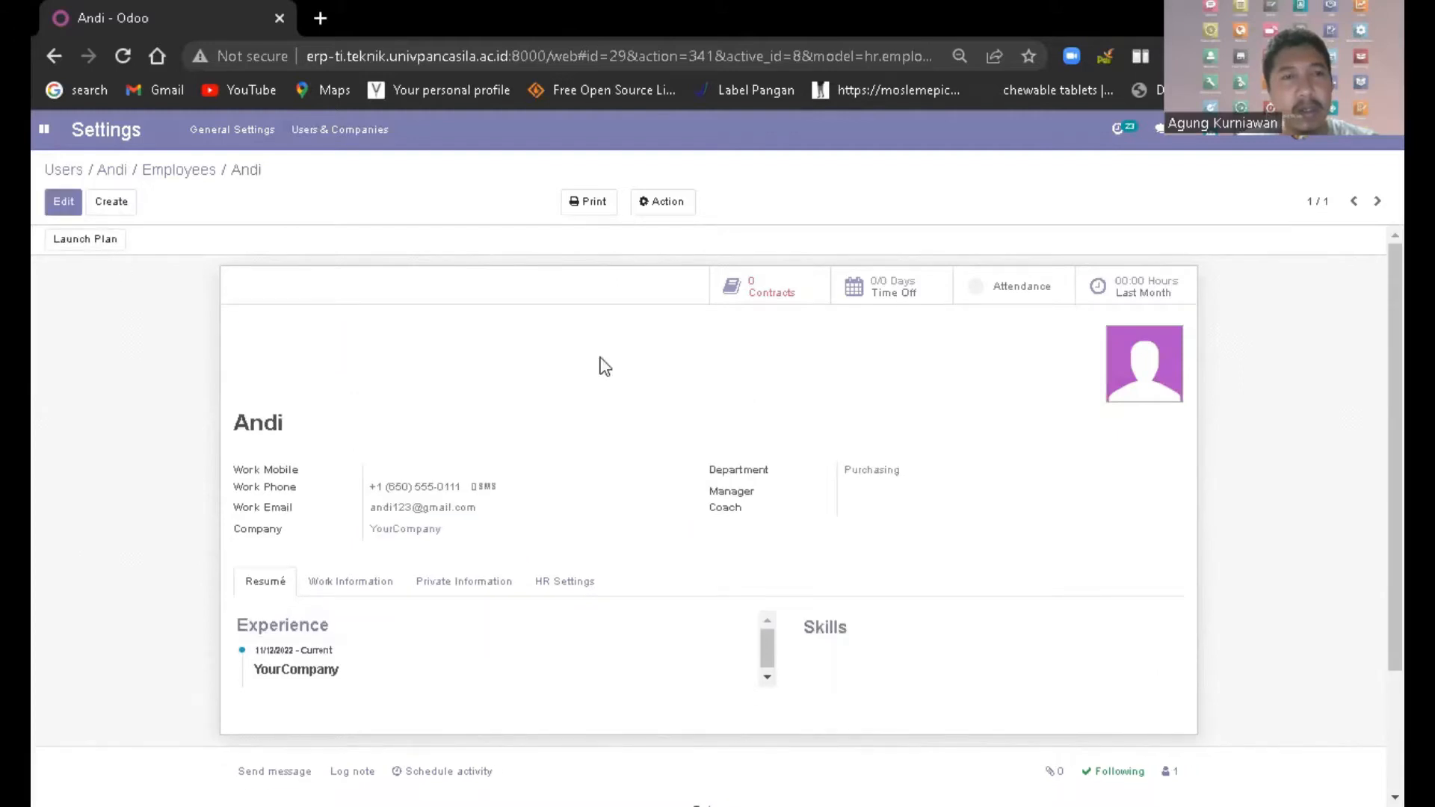
Go to the Recruitment module and open the "Apoteker Penaggung Jawab apotek" job position for editing.
left_click(180, 171)
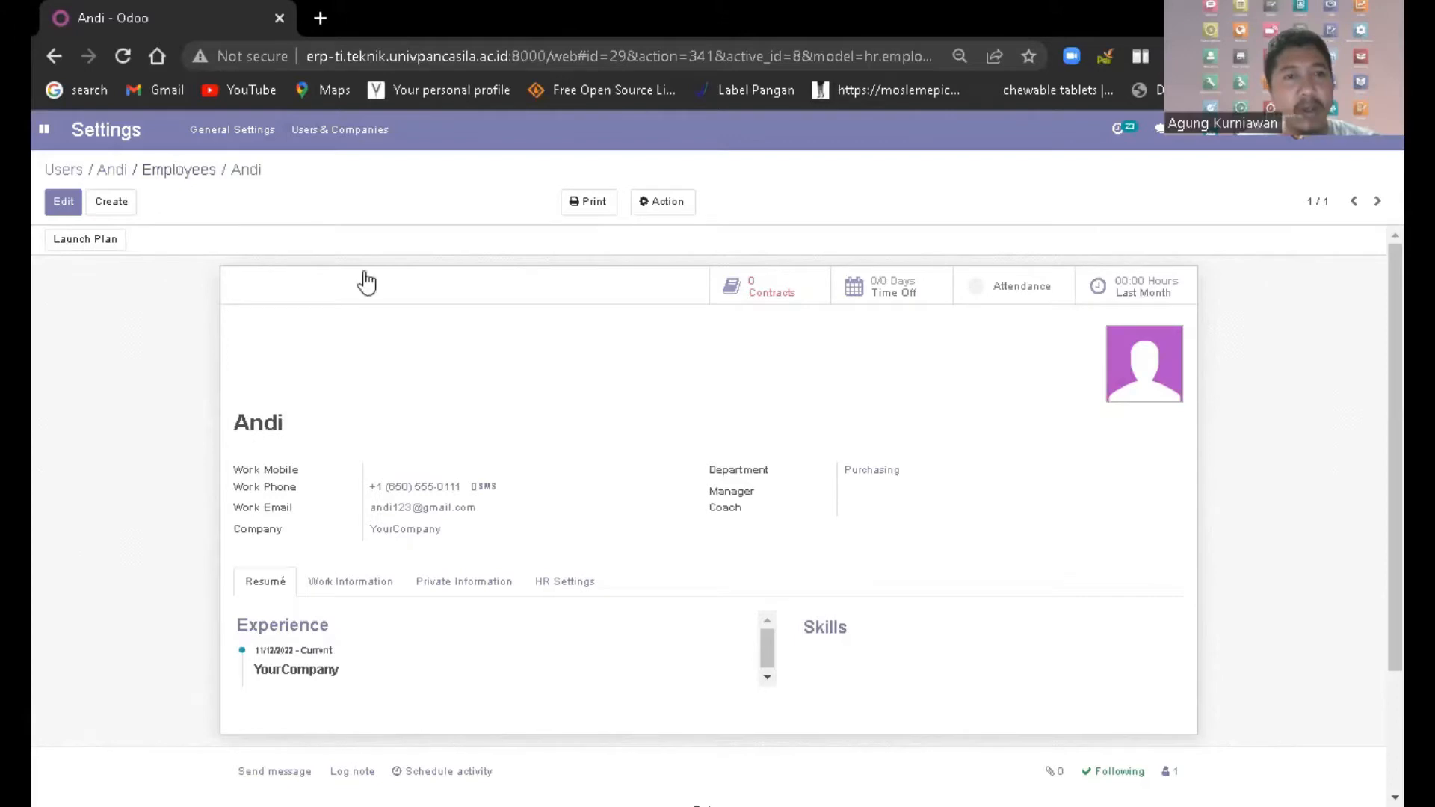
left_click(44, 135)
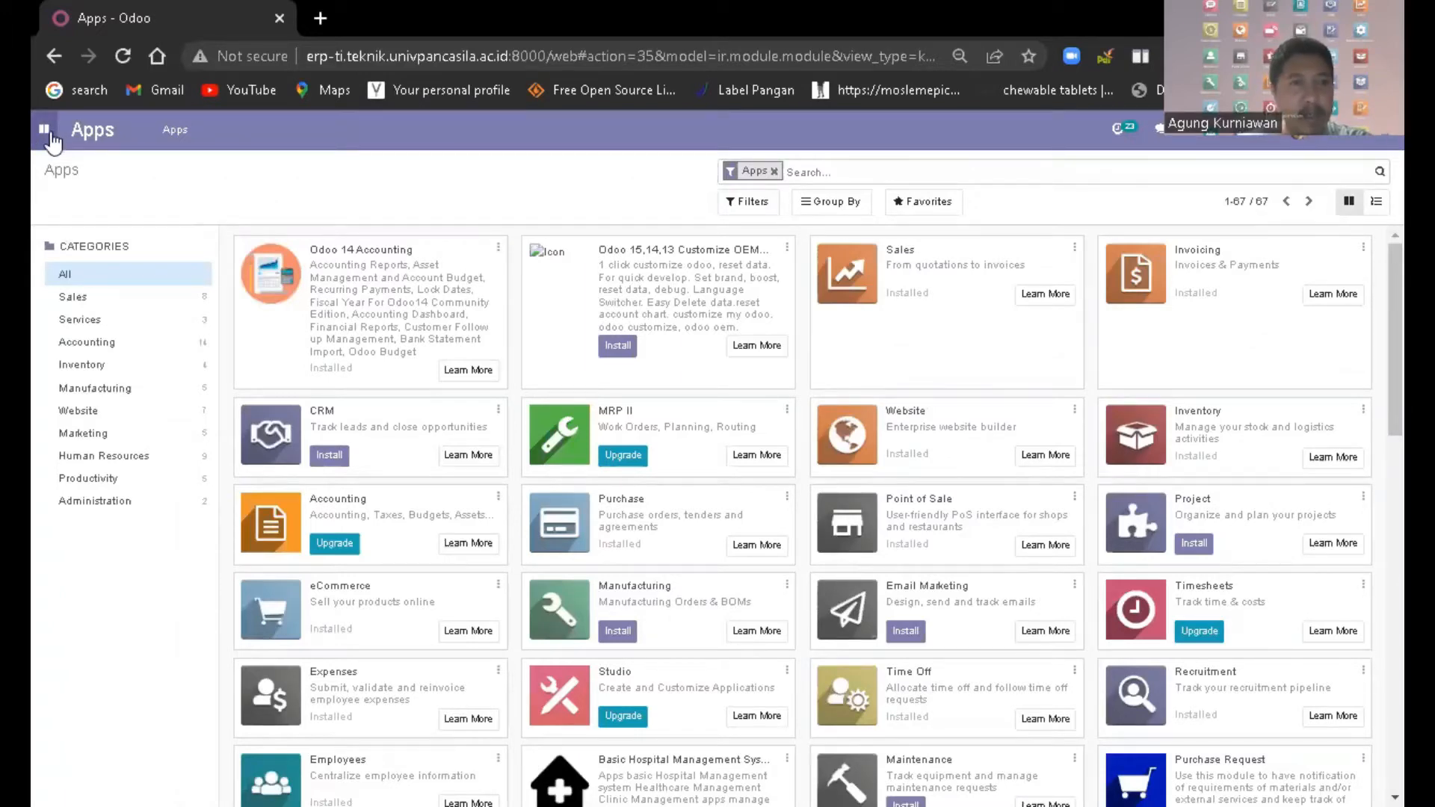
left_click(102, 371)
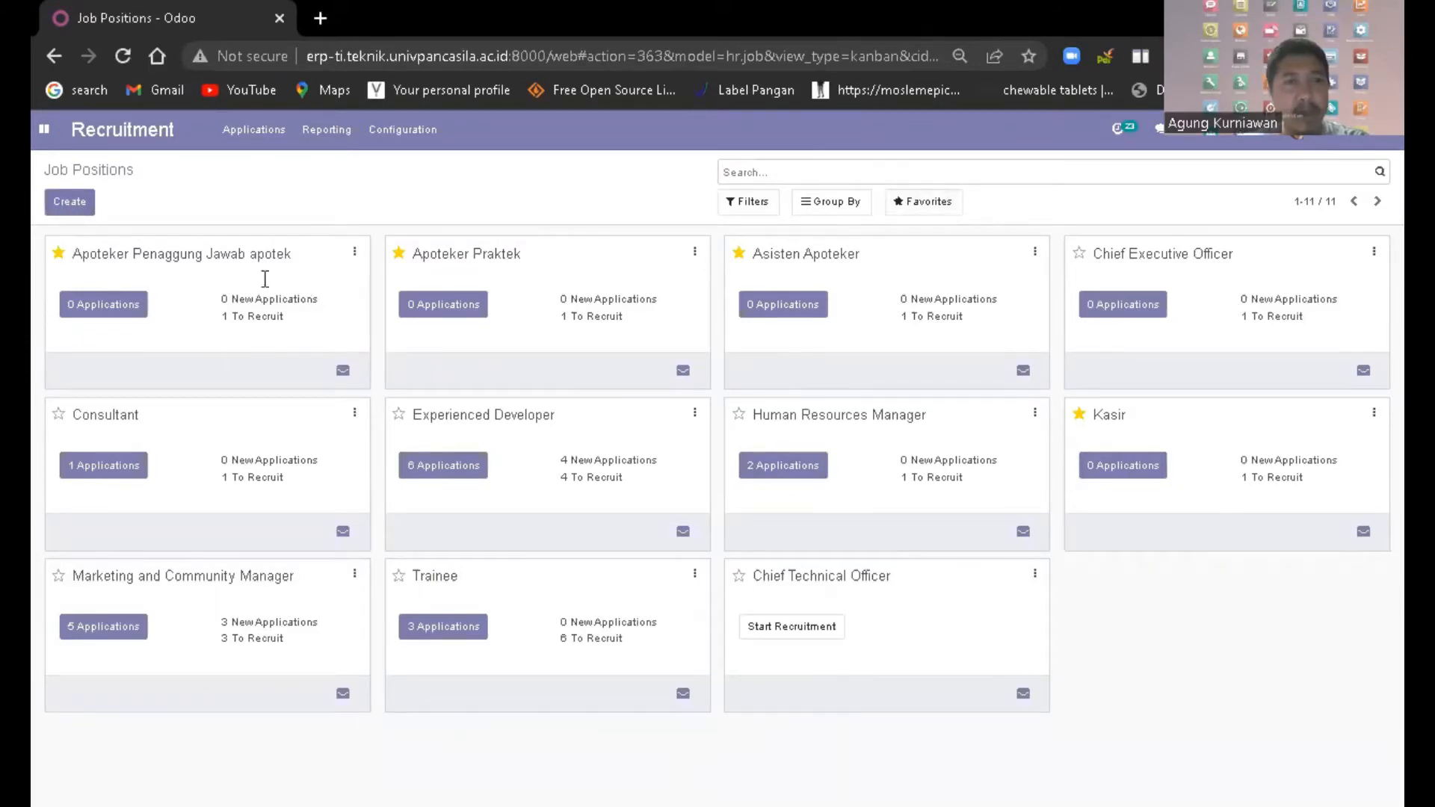
left_click(356, 254)
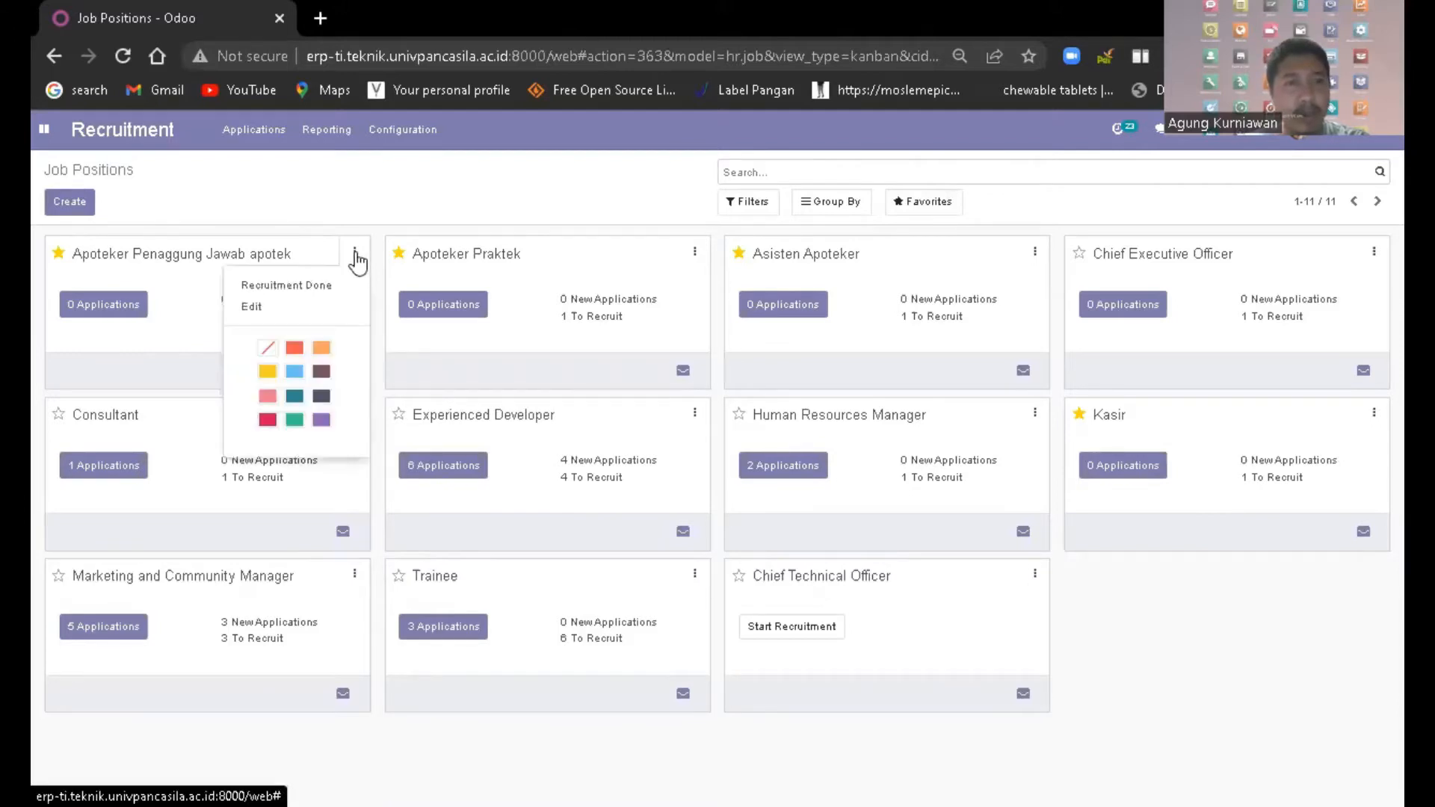
left_click(258, 307)
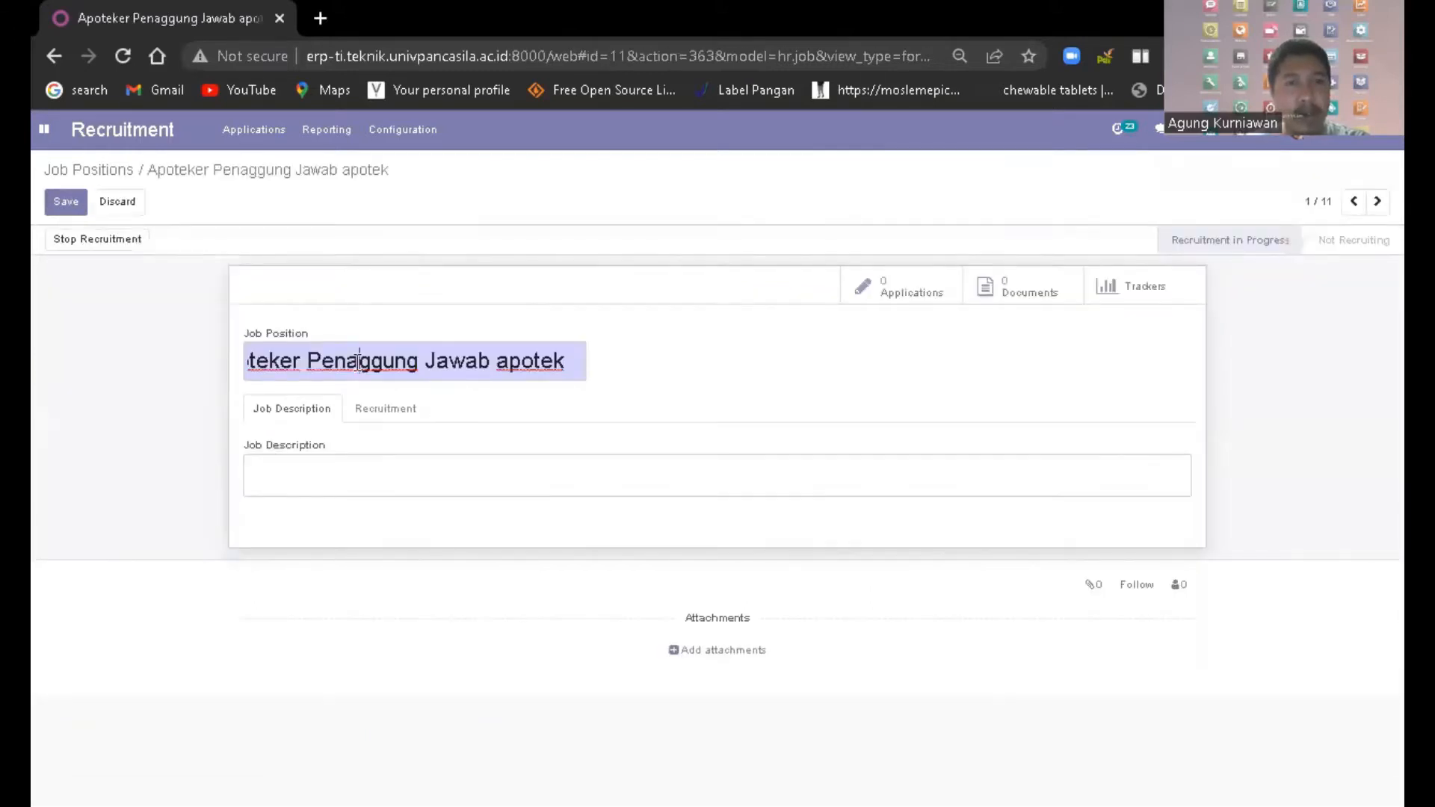
Correct the job position name to "Apoteker Penanggung Jawab apotek", assign the first listed user as recruiter and save the record.
left_click(358, 363)
type("n")
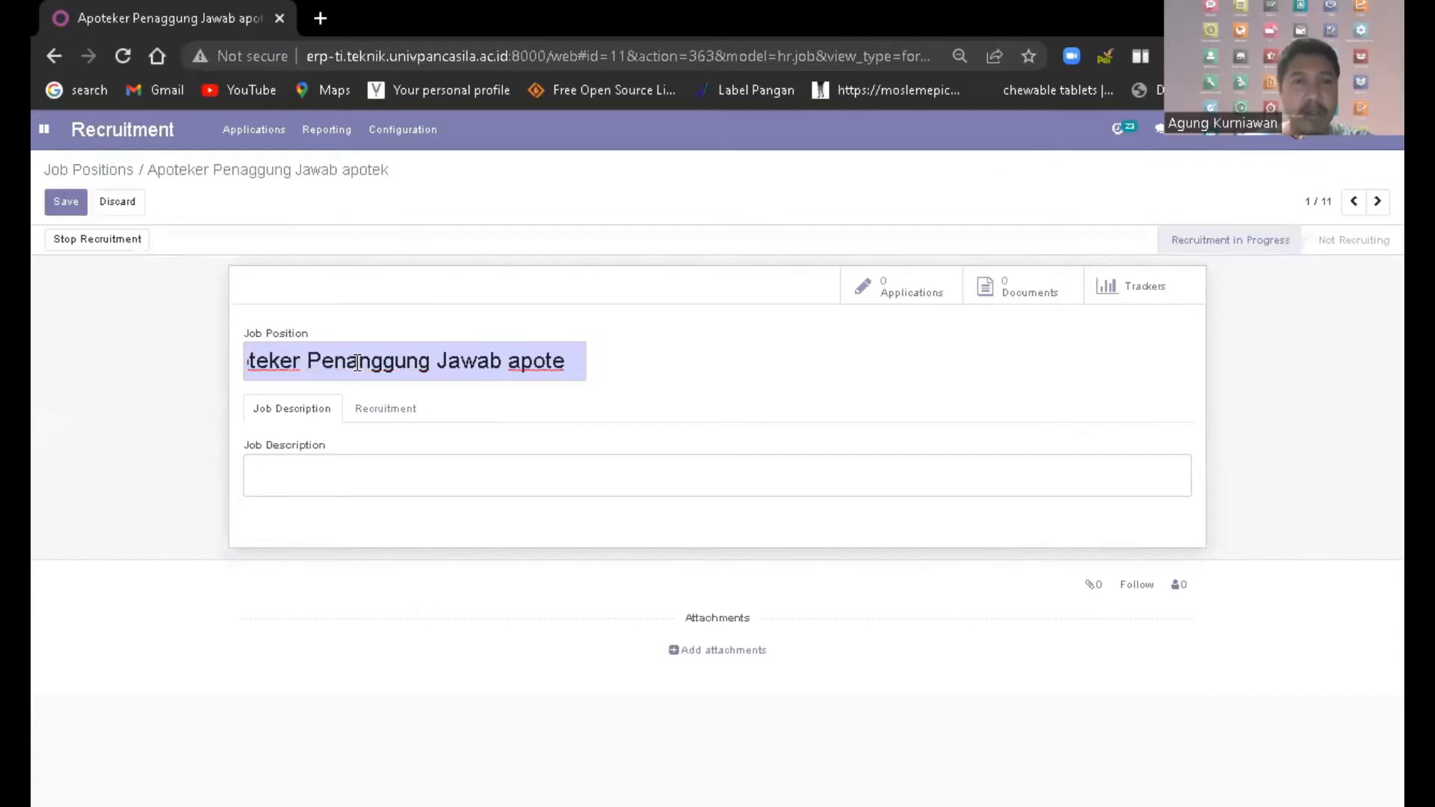
left_click(404, 415)
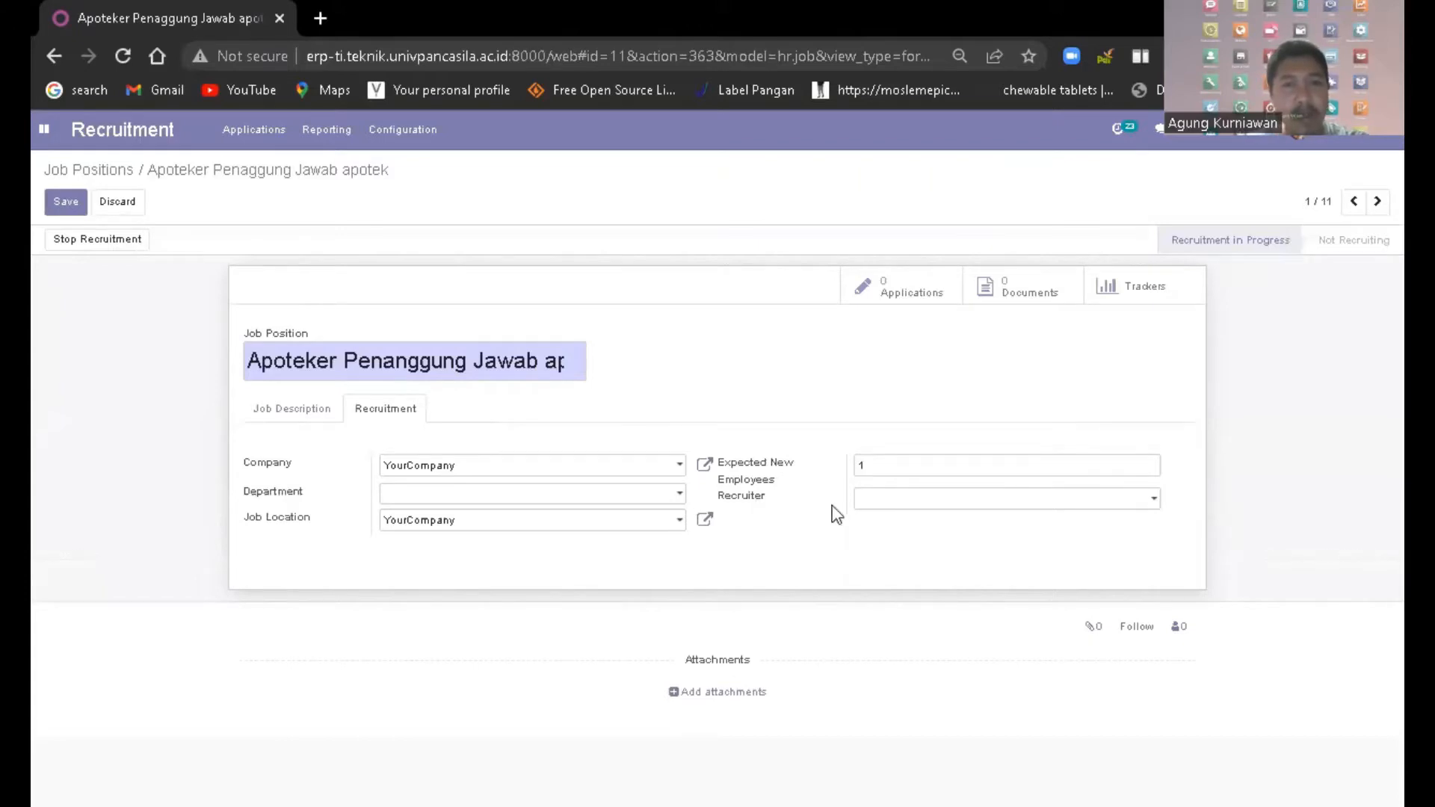
left_click(889, 501)
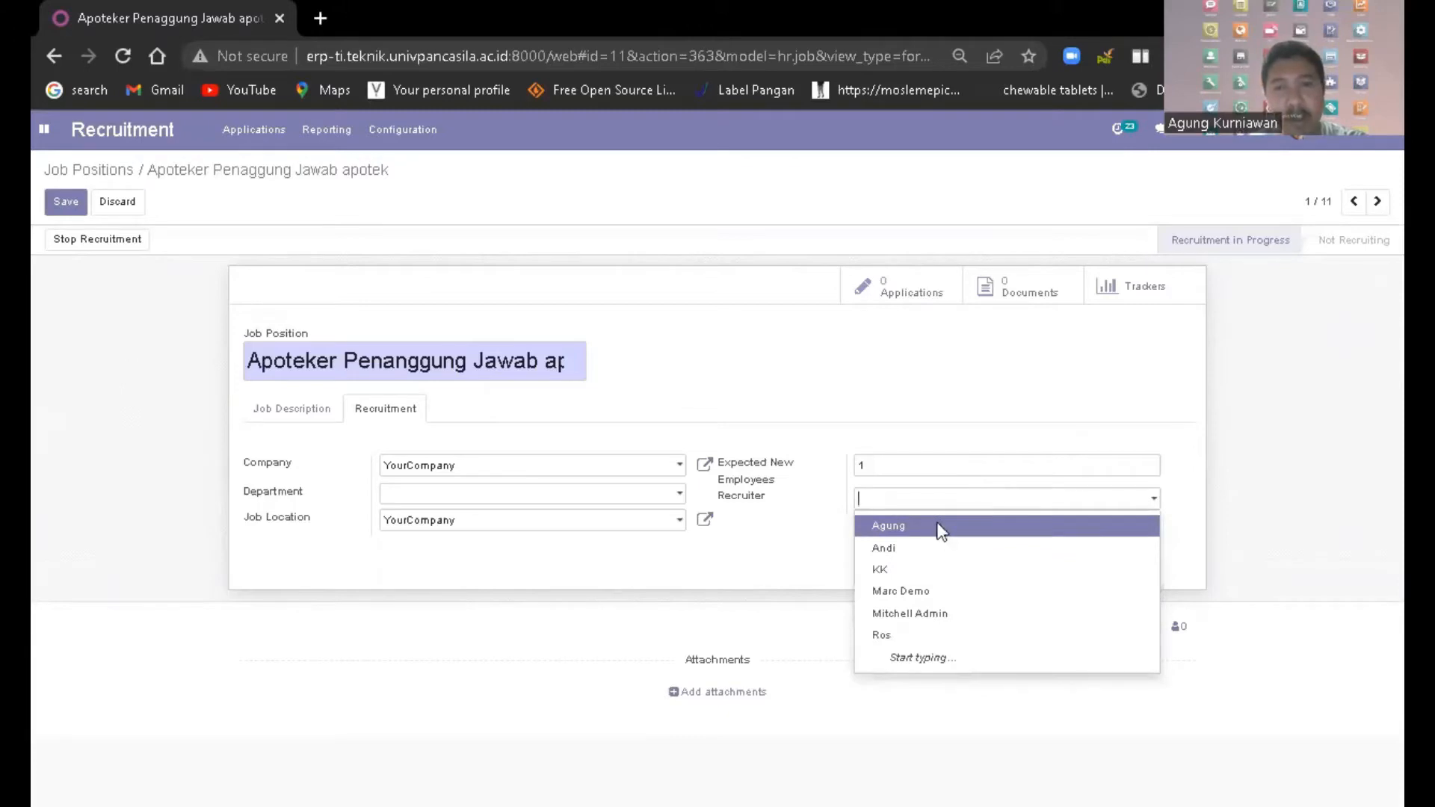
key("Return")
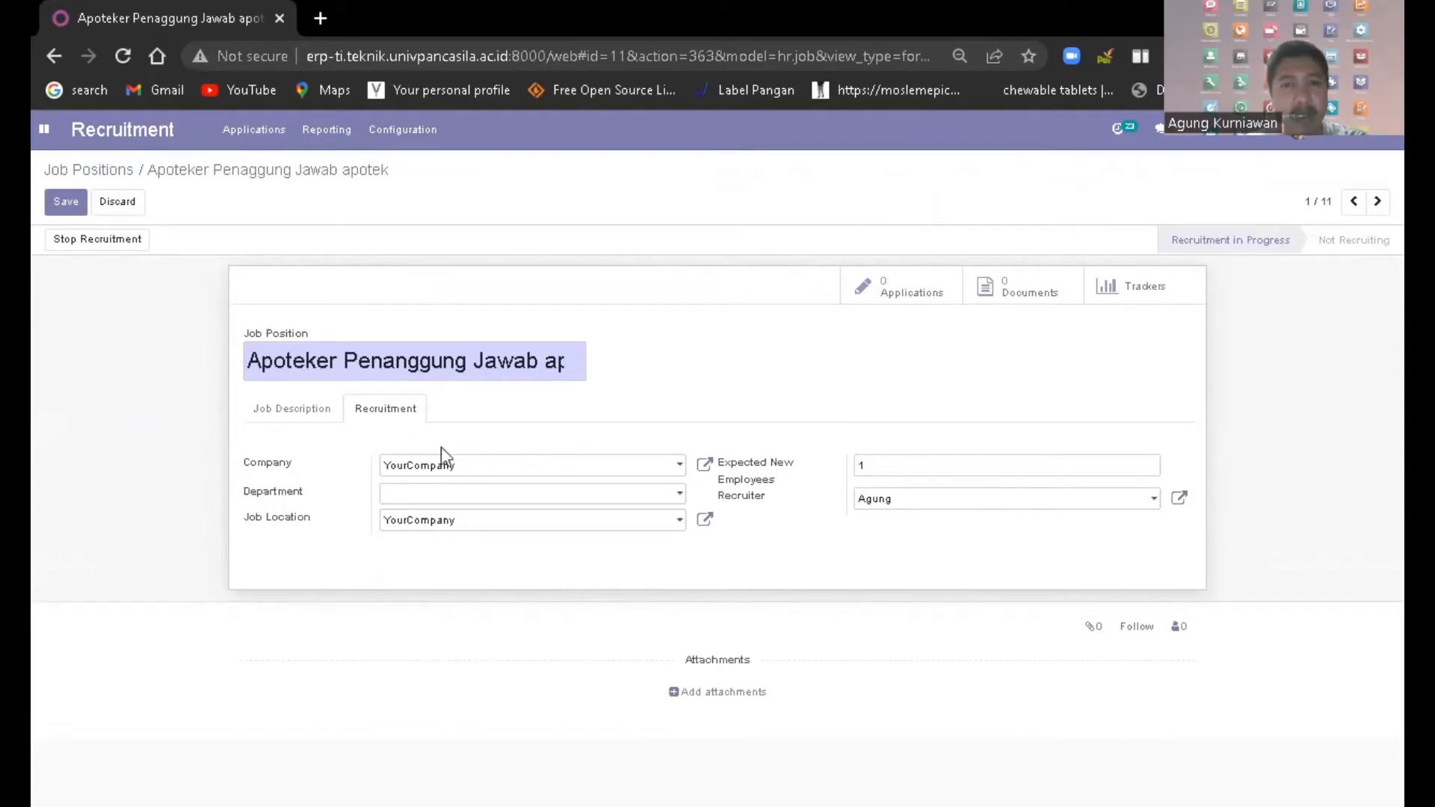
left_click(64, 213)
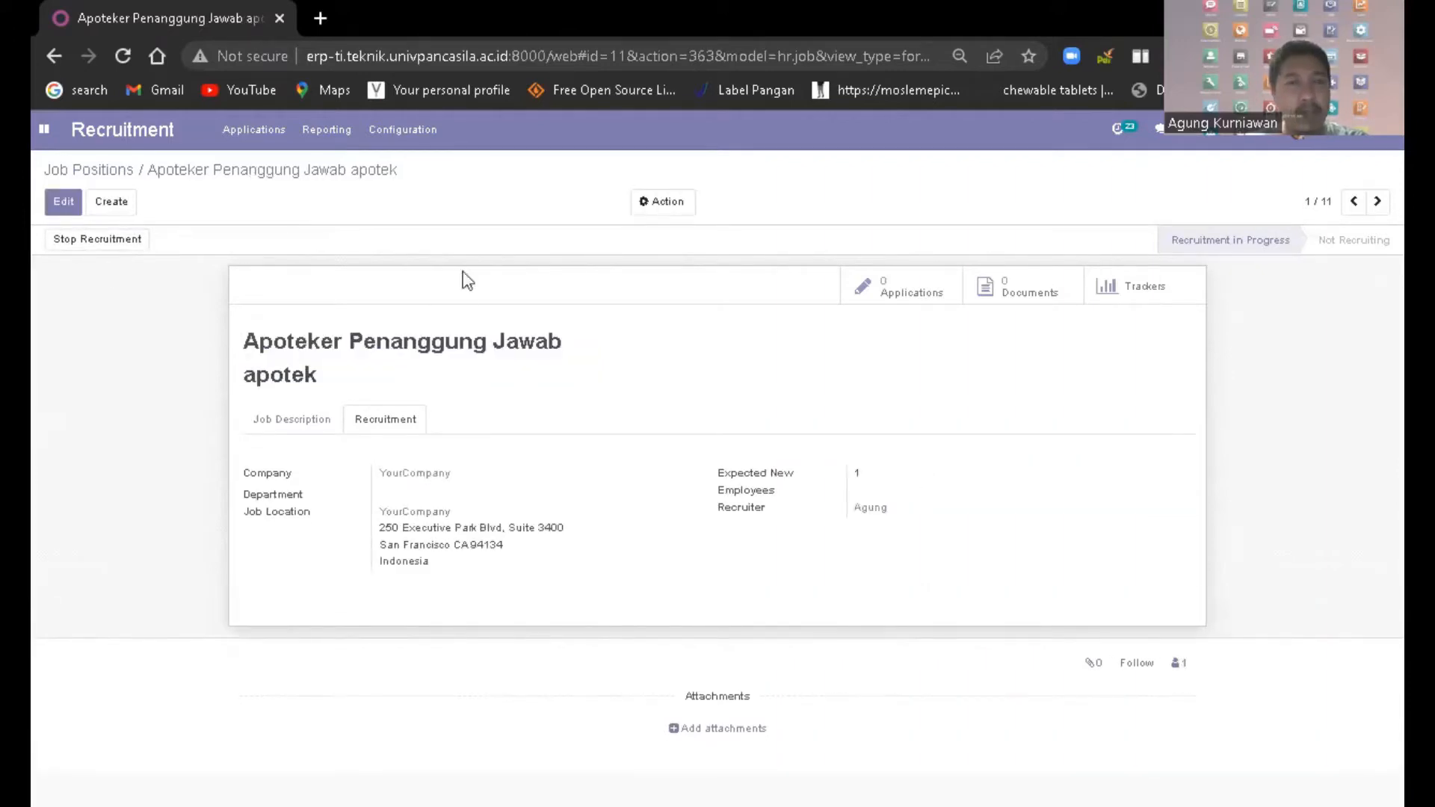
left_click(107, 172)
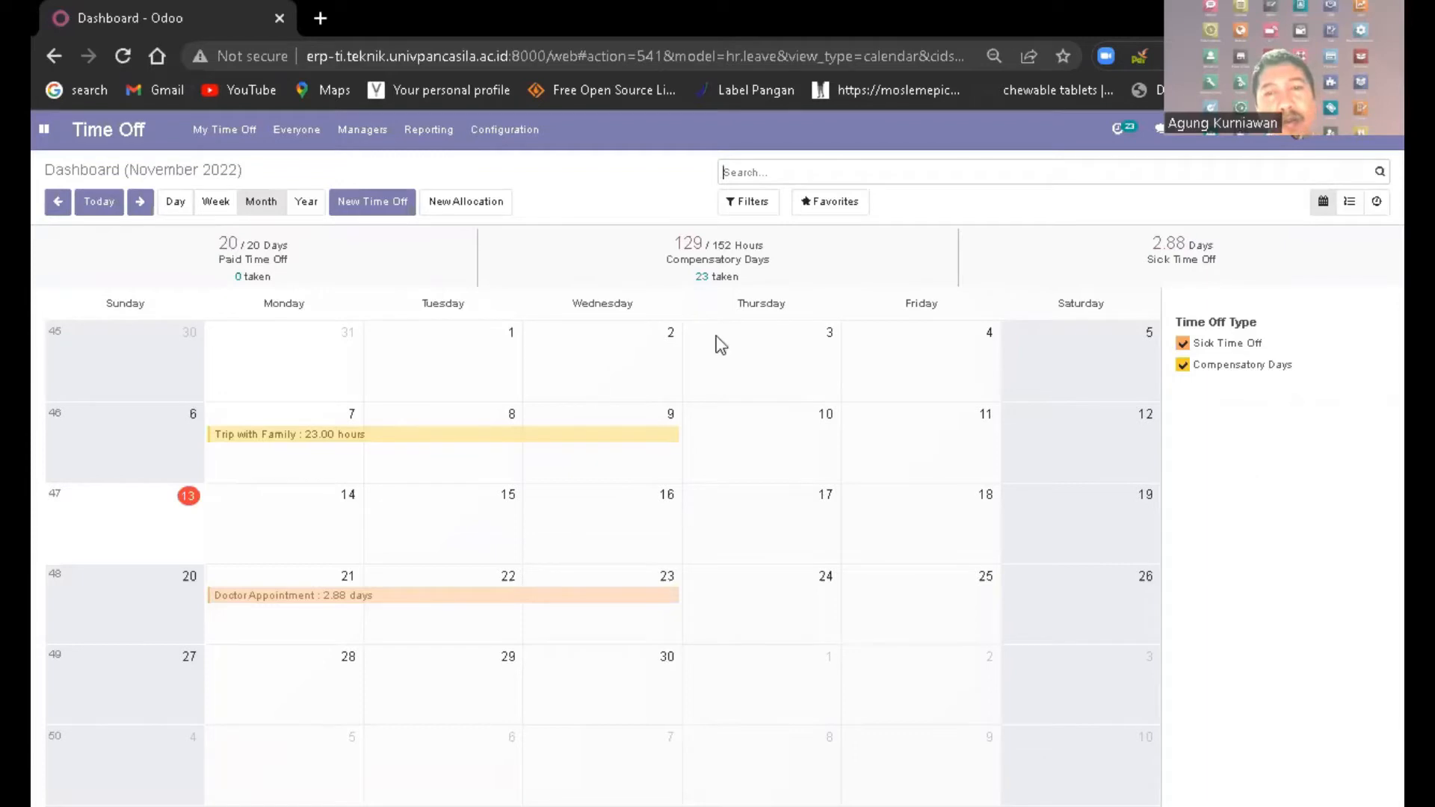
Open My Time Off Requests and examine the Sick Time Off request's dates, description, history and approval status.
left_click(225, 142)
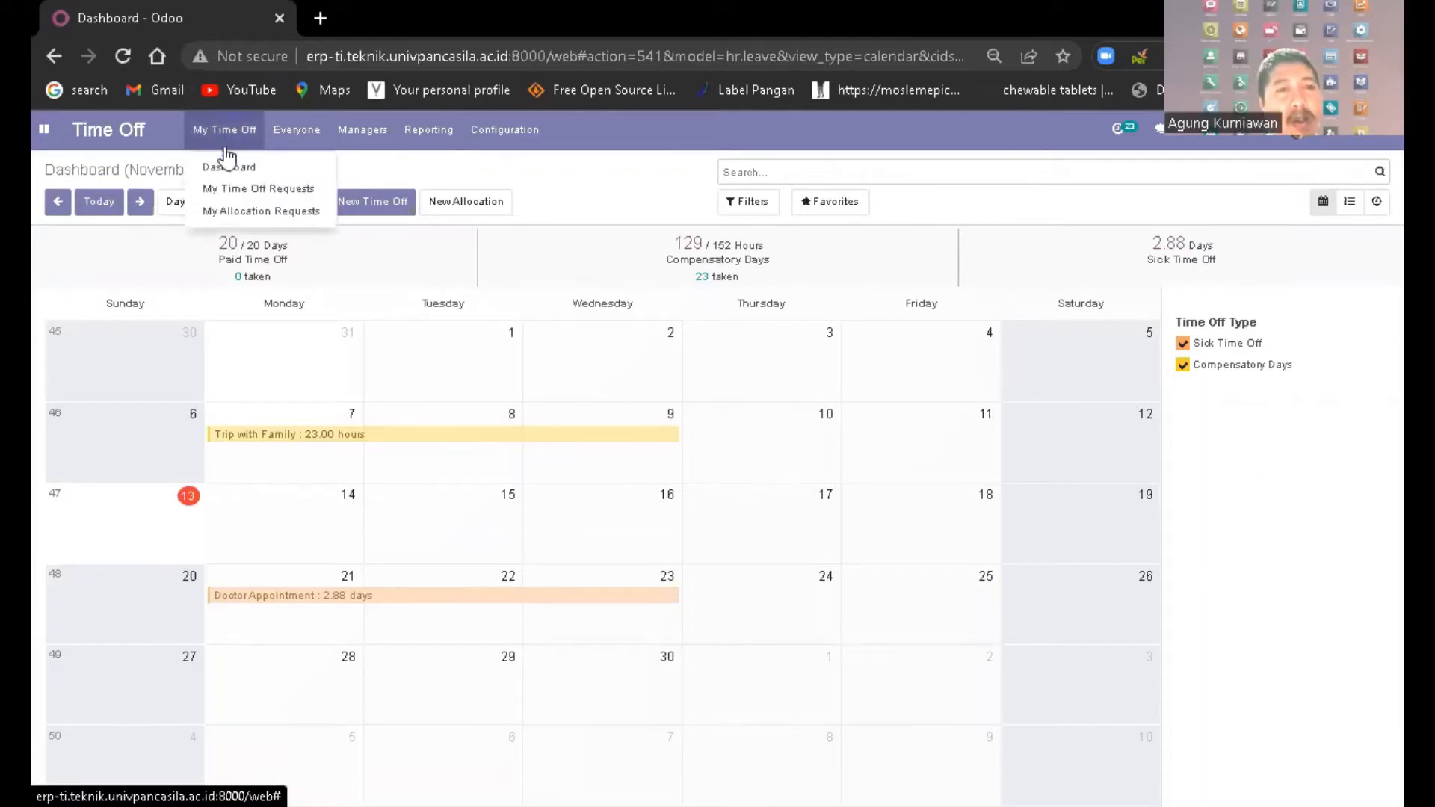
left_click(259, 189)
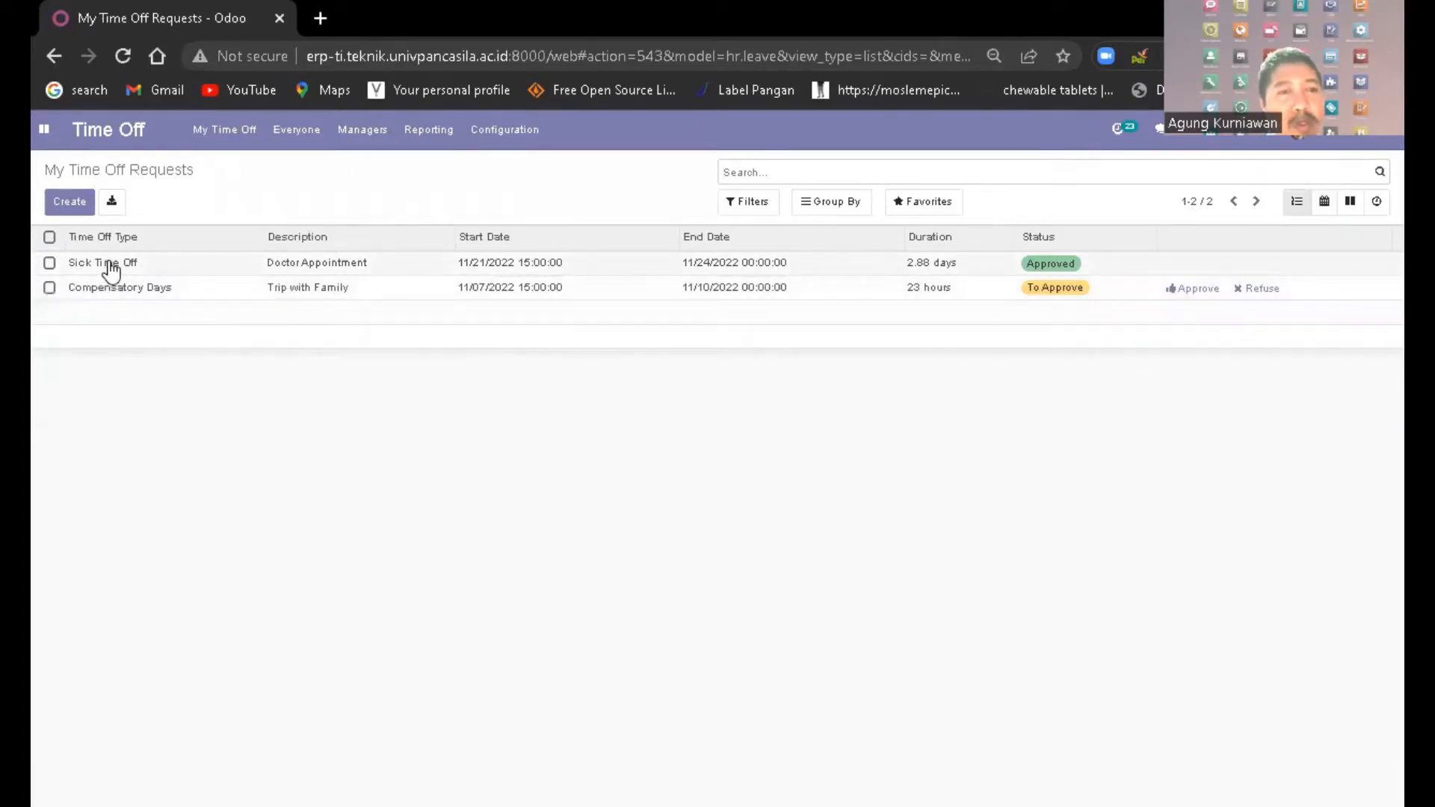
left_click(231, 266)
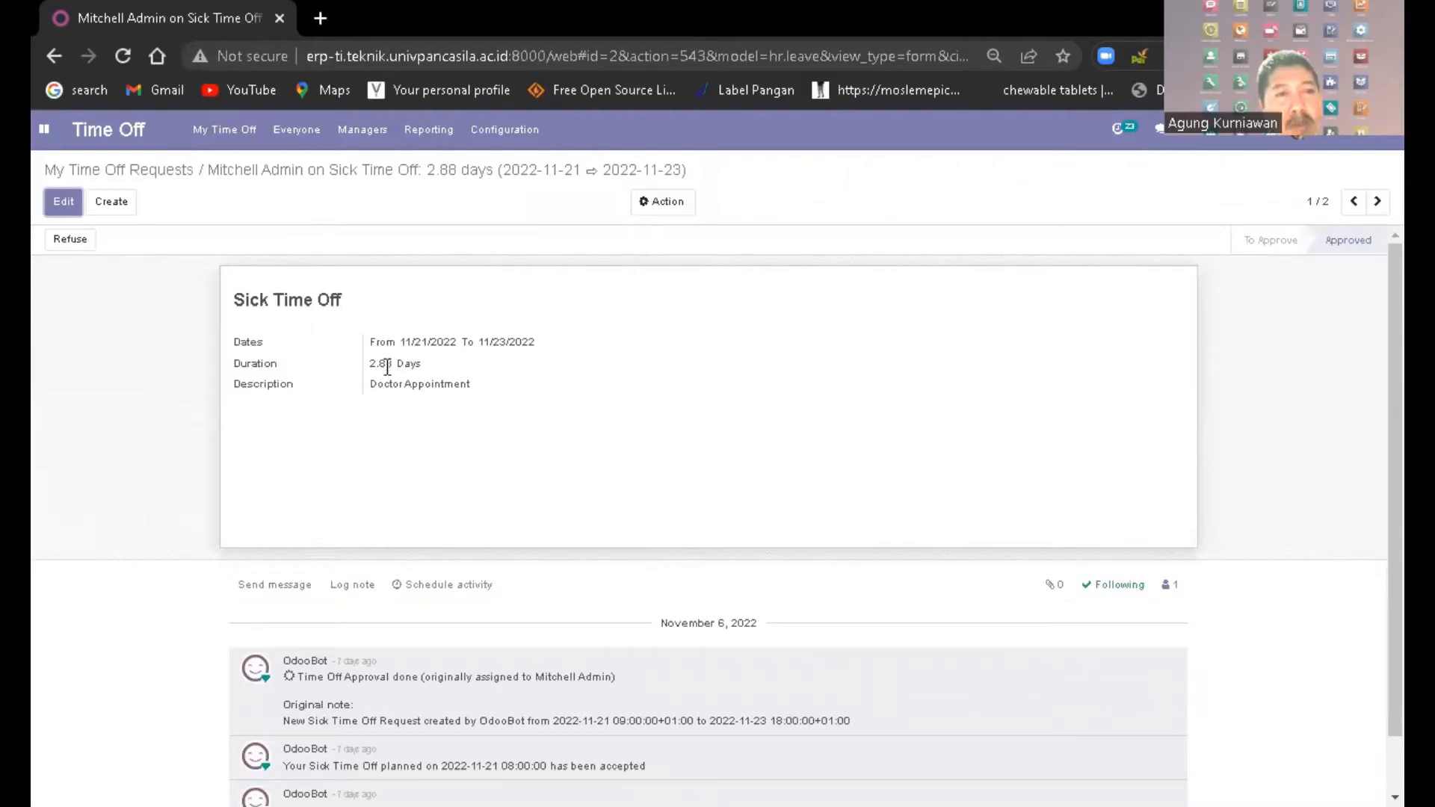
scroll(488, 458, "down", 1)
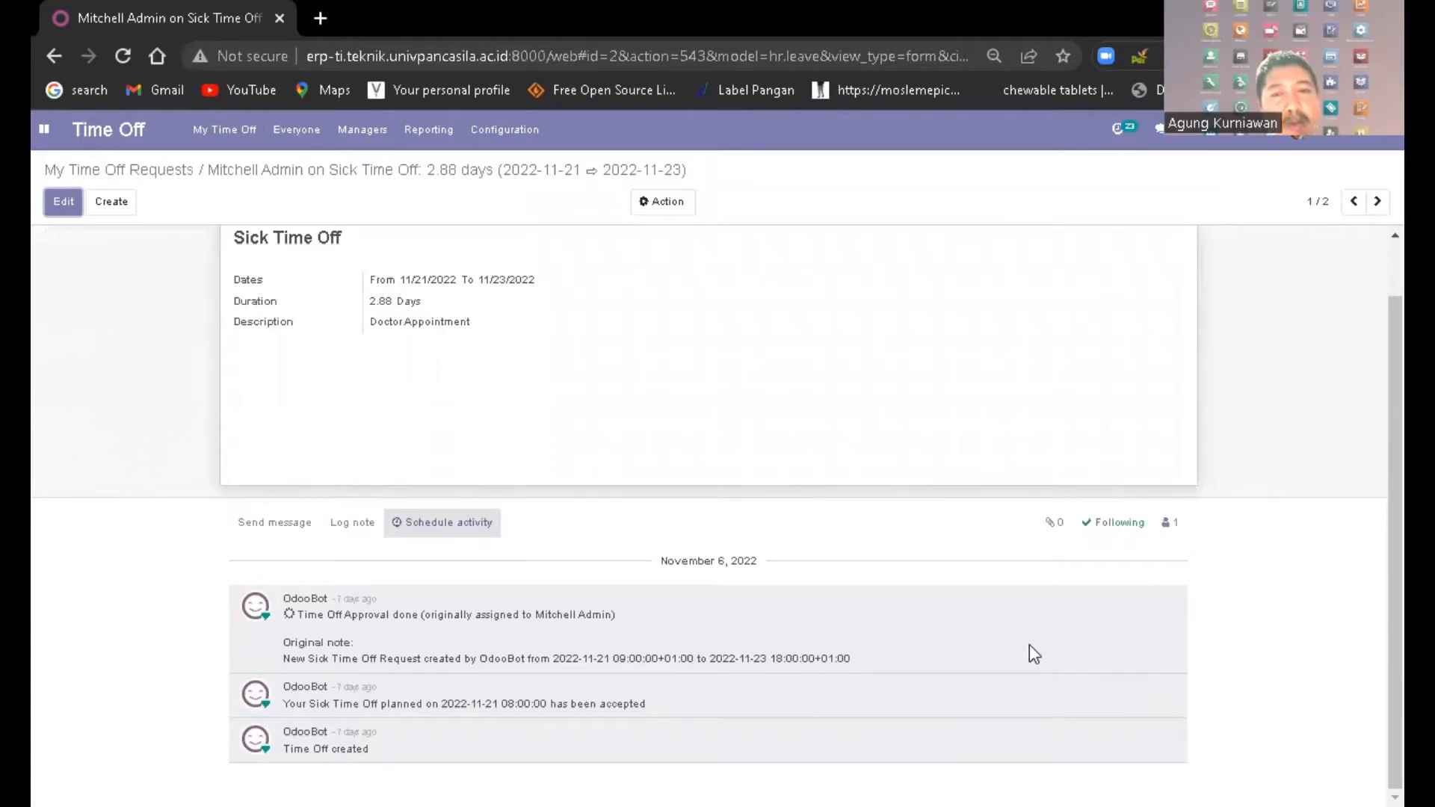
scroll(924, 628, "up", 1)
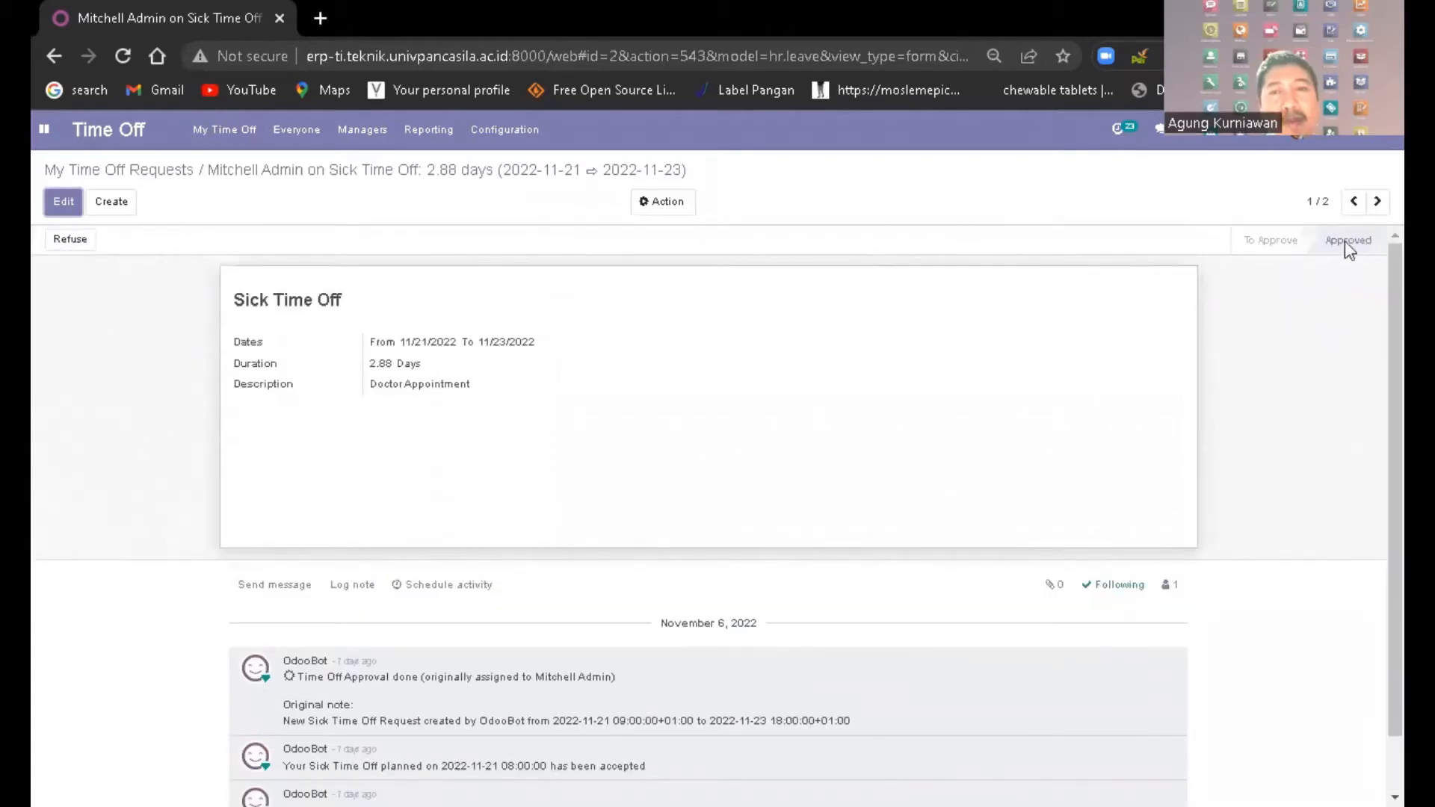
mouse_move(1331, 256)
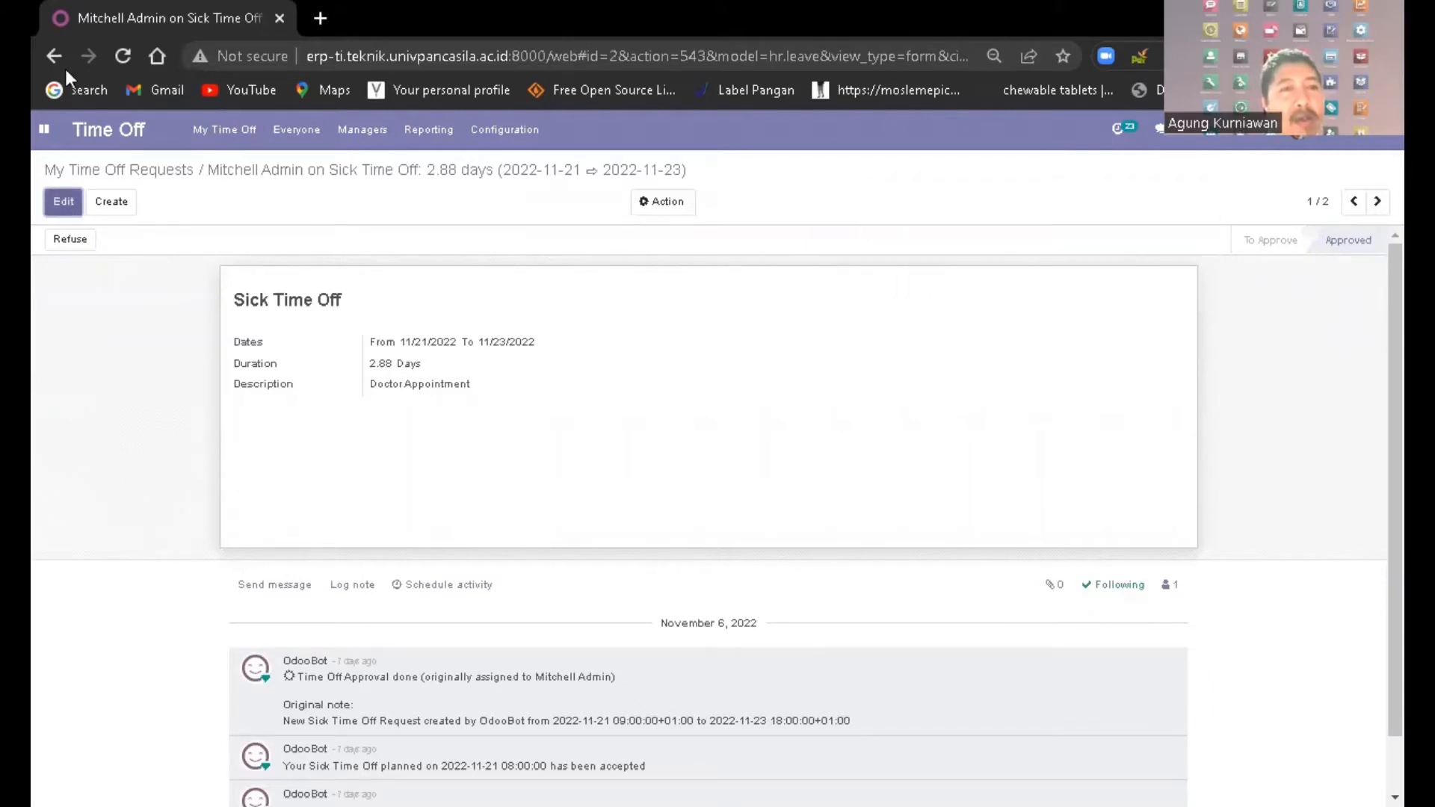
Return to My Time Off Requests and open a blank request form to view its fields.
left_click(248, 142)
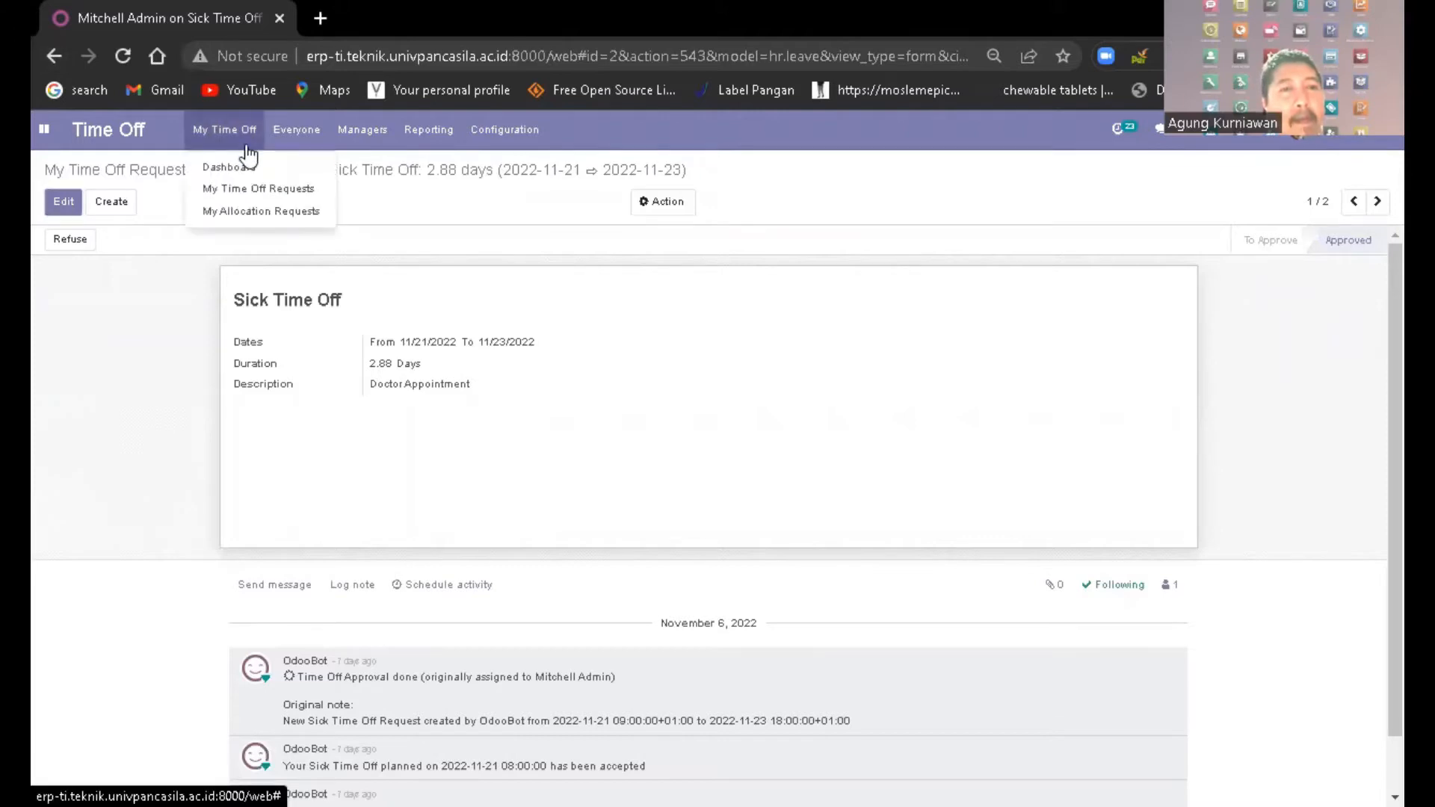
left_click(72, 214)
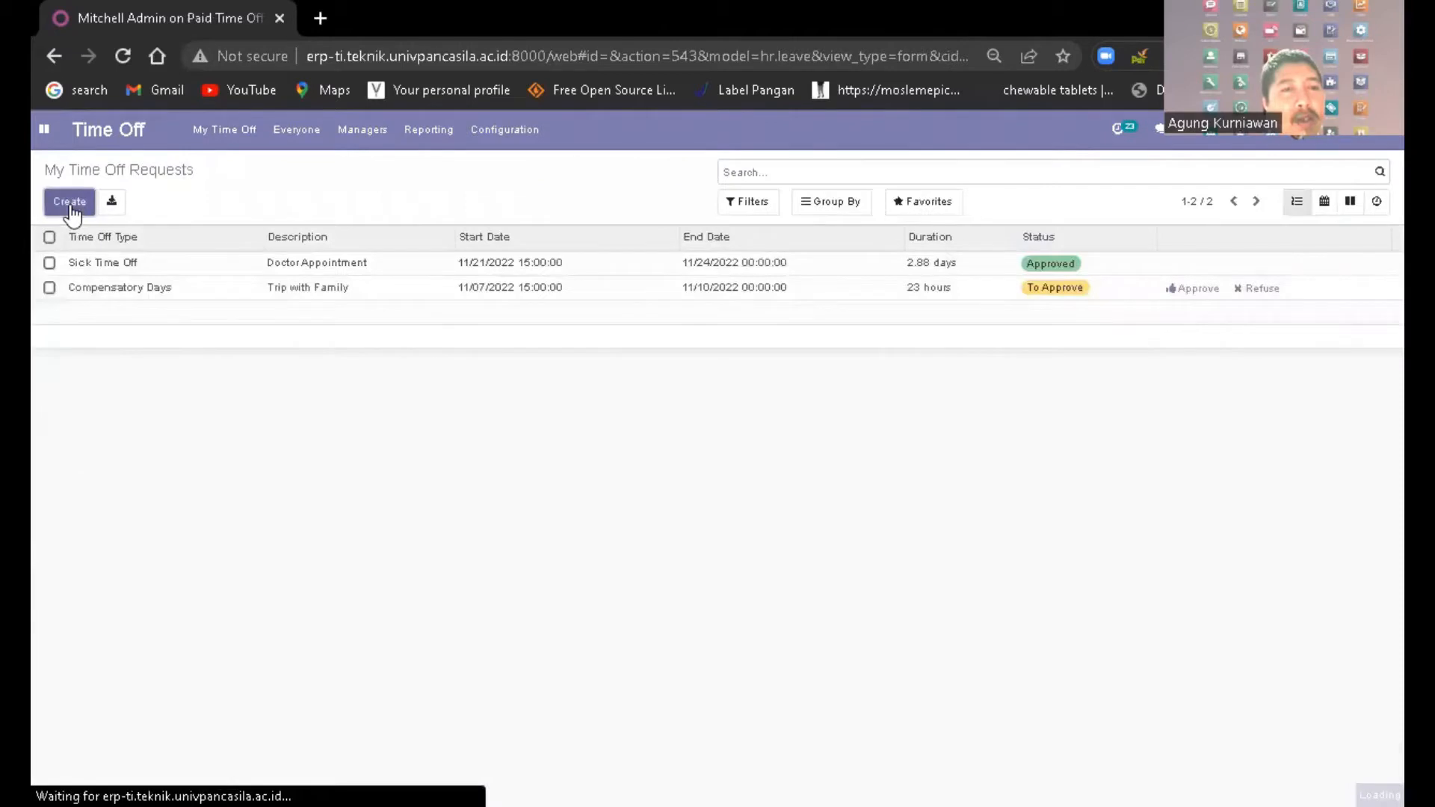
left_click(71, 212)
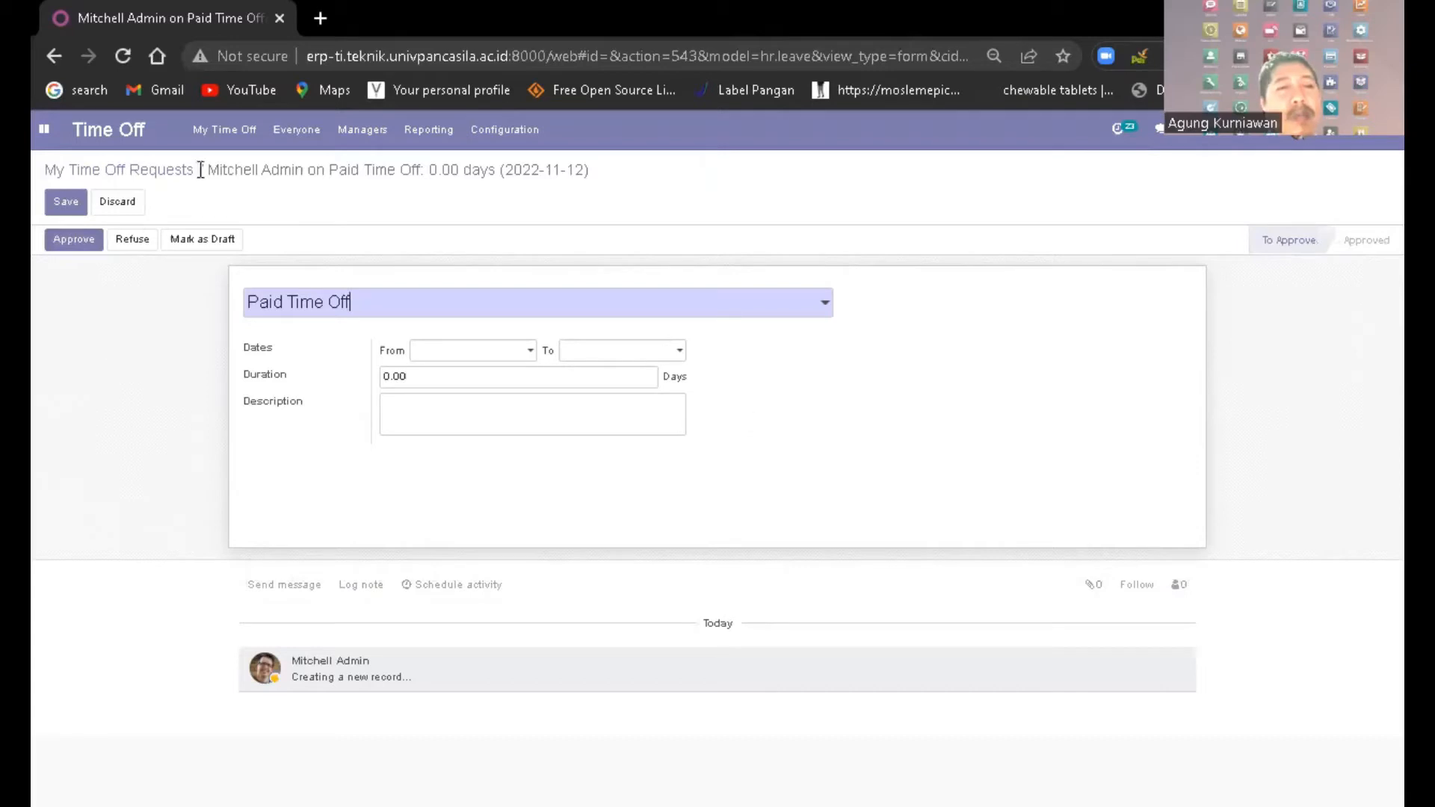
Go to the Apps catalogue and look through the available and installed modules.
left_click(46, 135)
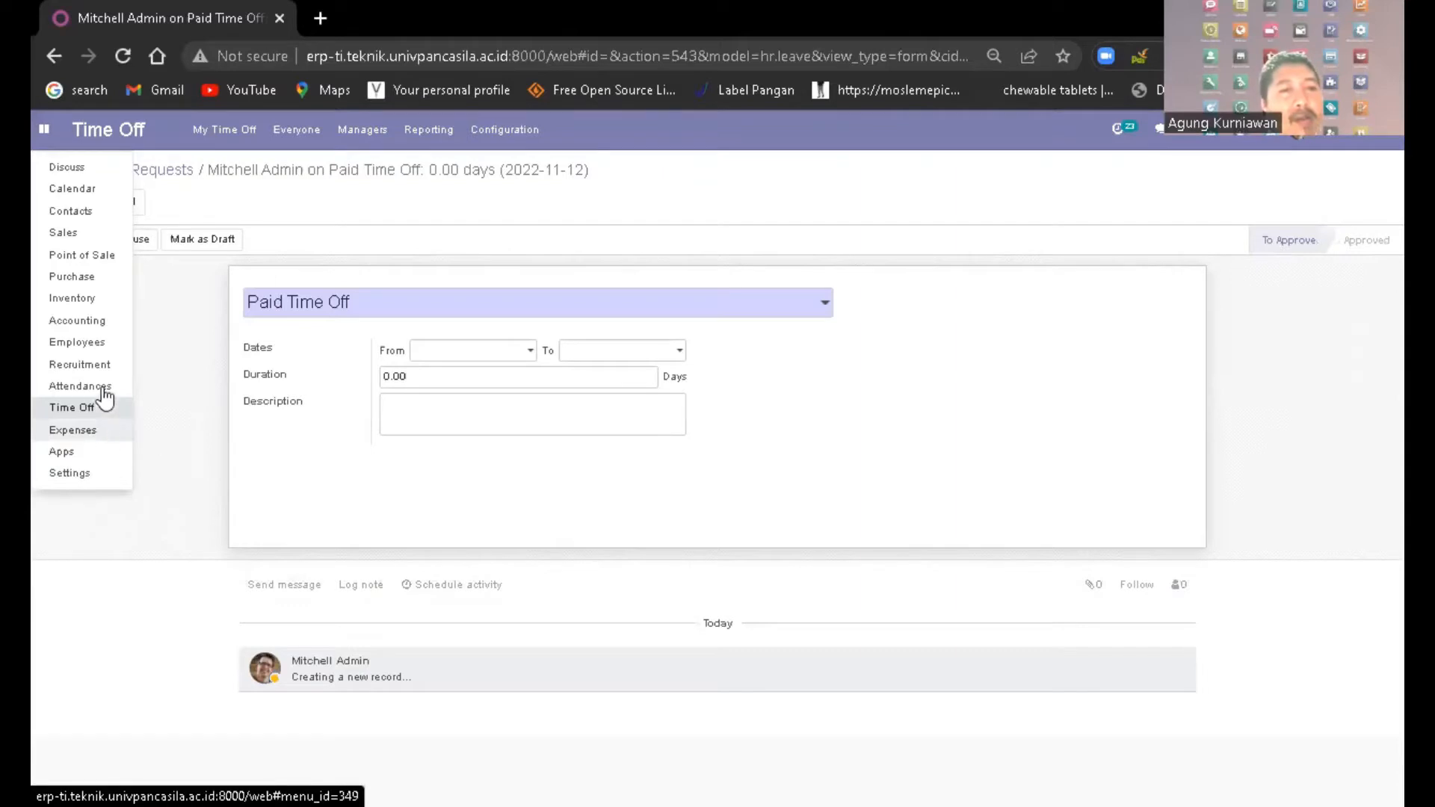
left_click(89, 447)
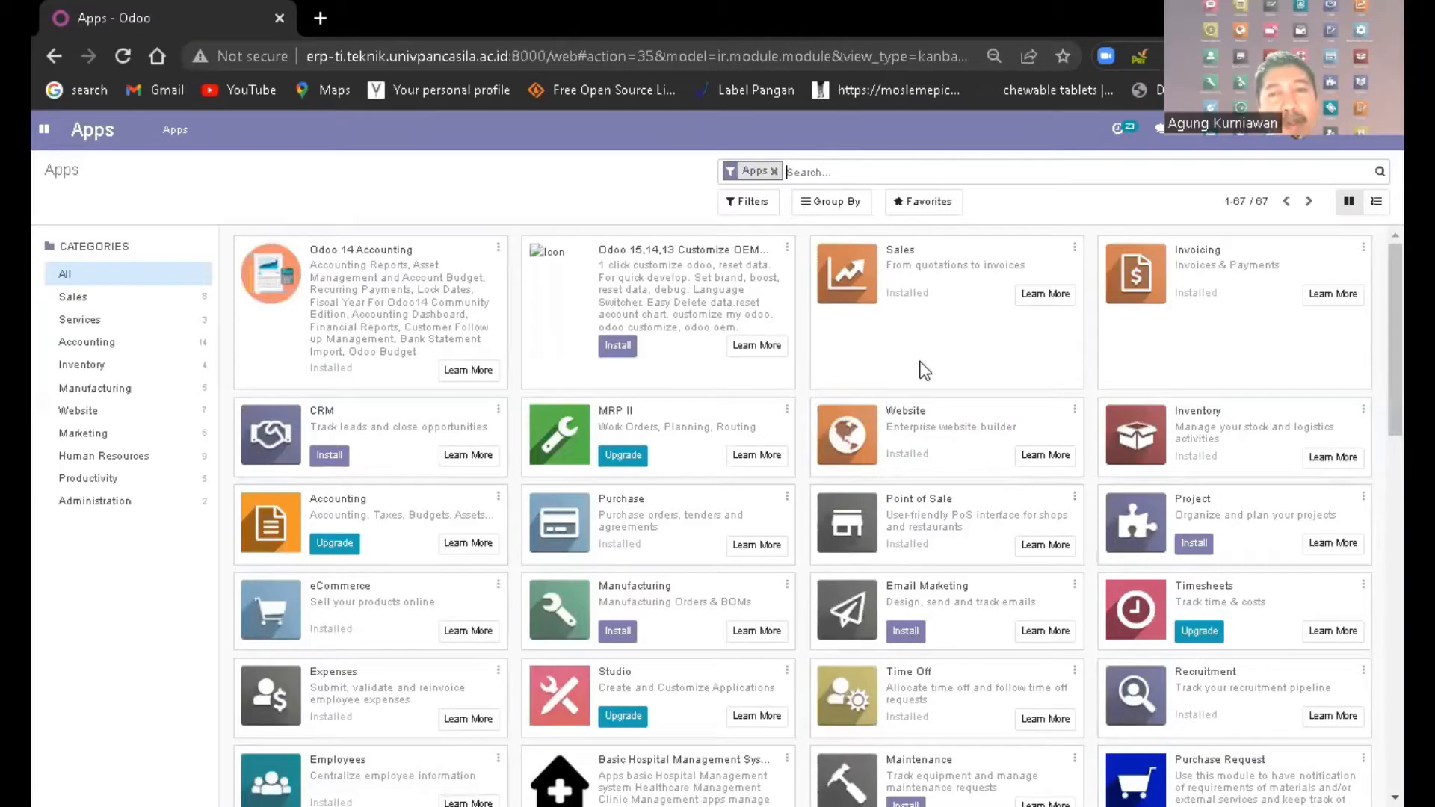
scroll(922, 367, "down", 4)
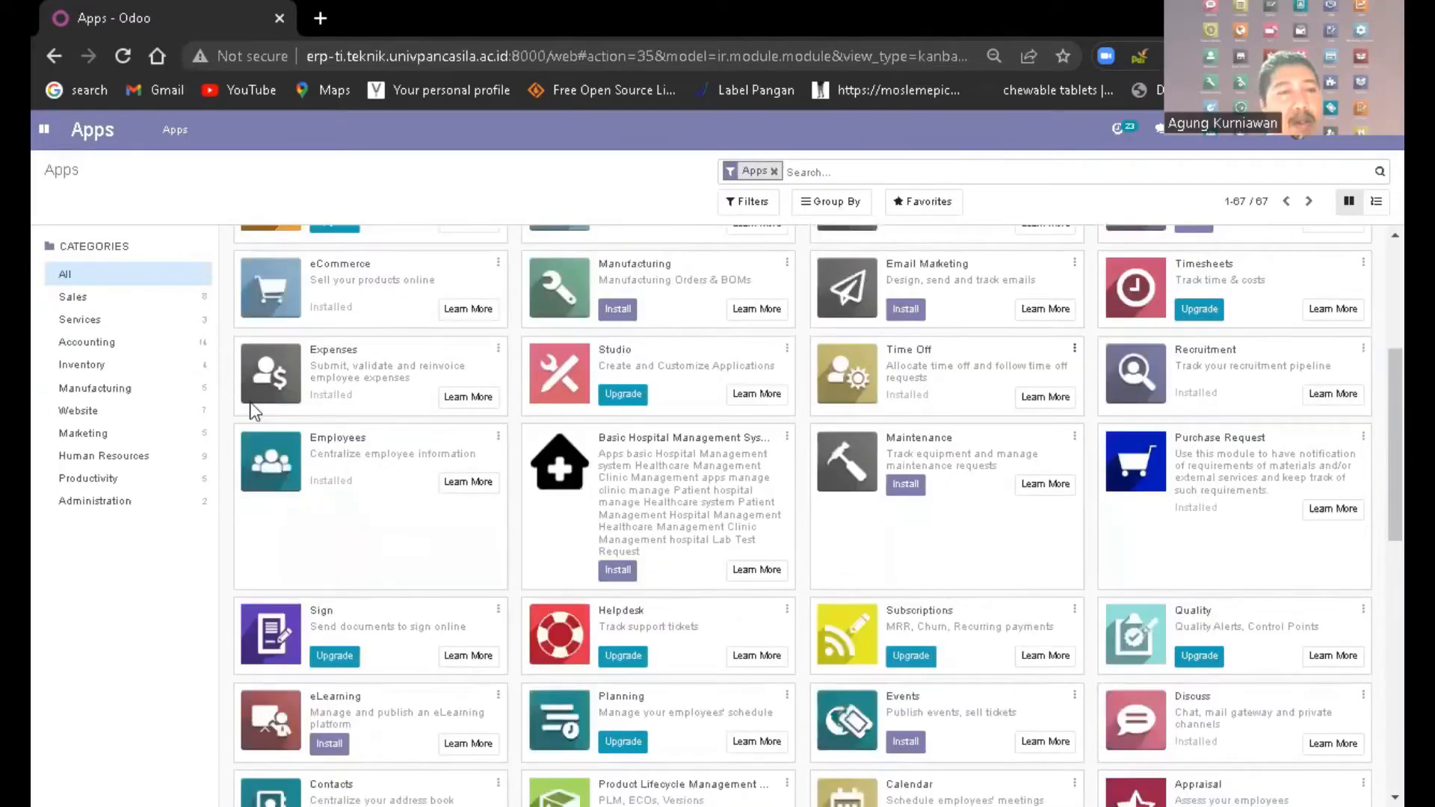
Go to the Expenses module and examine the Laptop expense record.
left_click(41, 133)
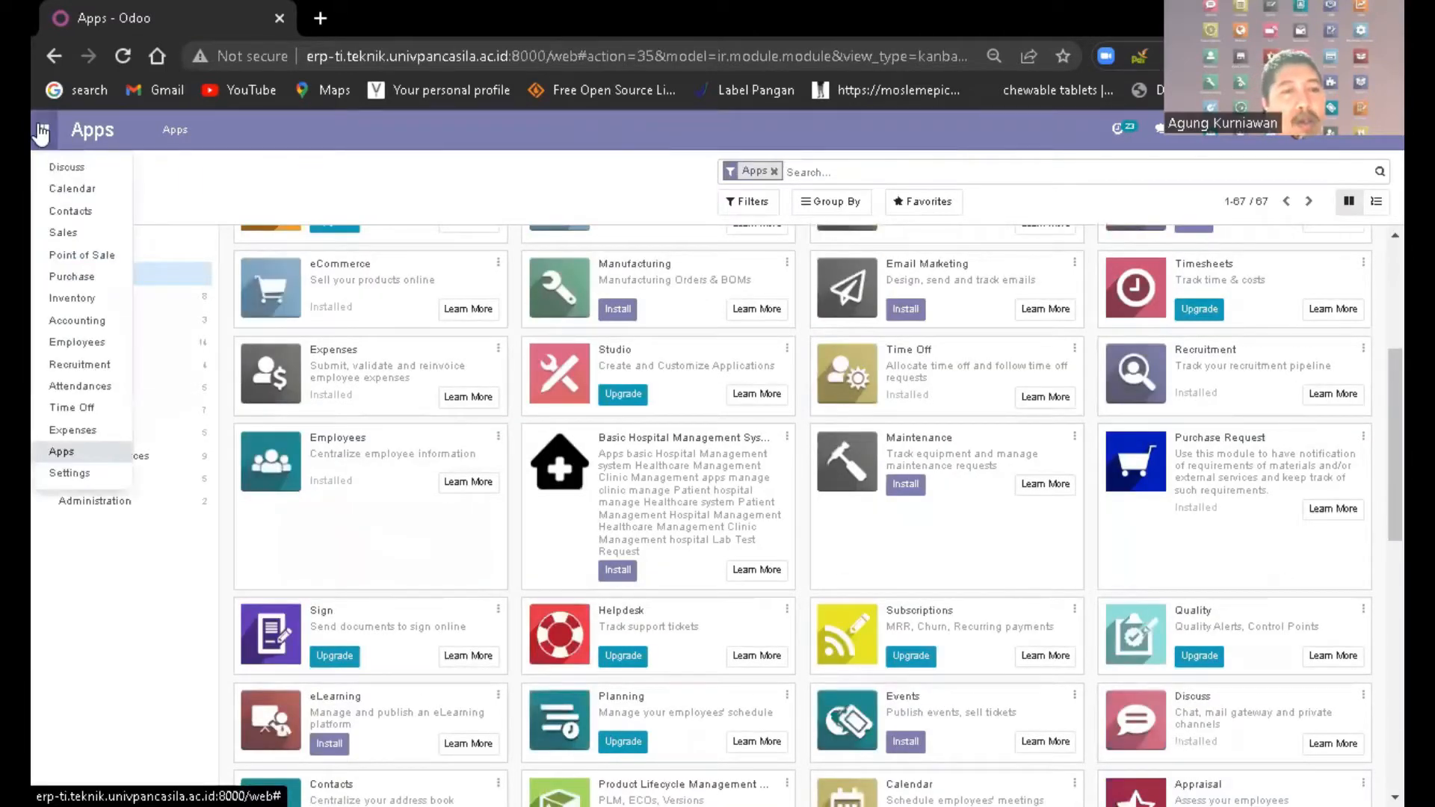
left_click(90, 428)
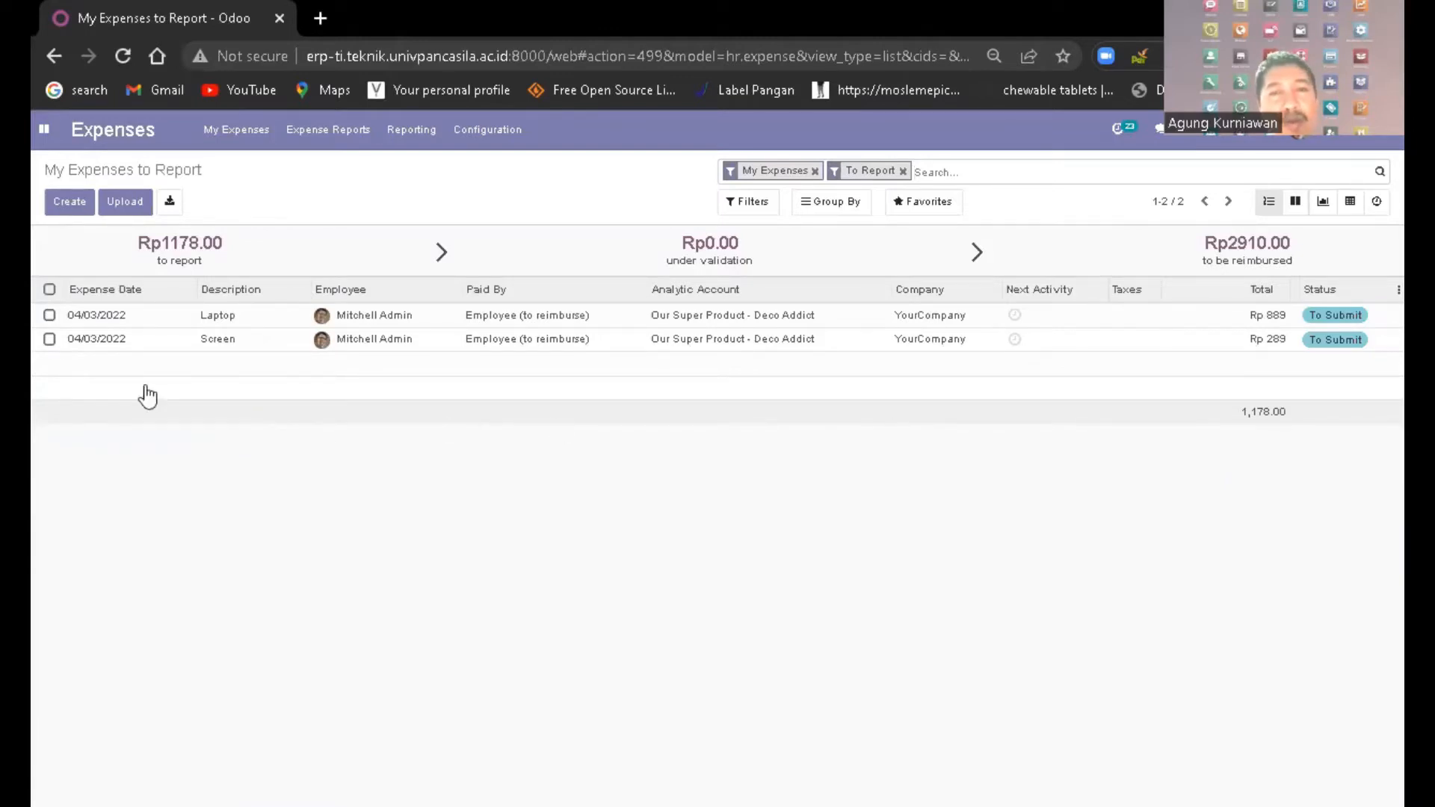
left_click(254, 321)
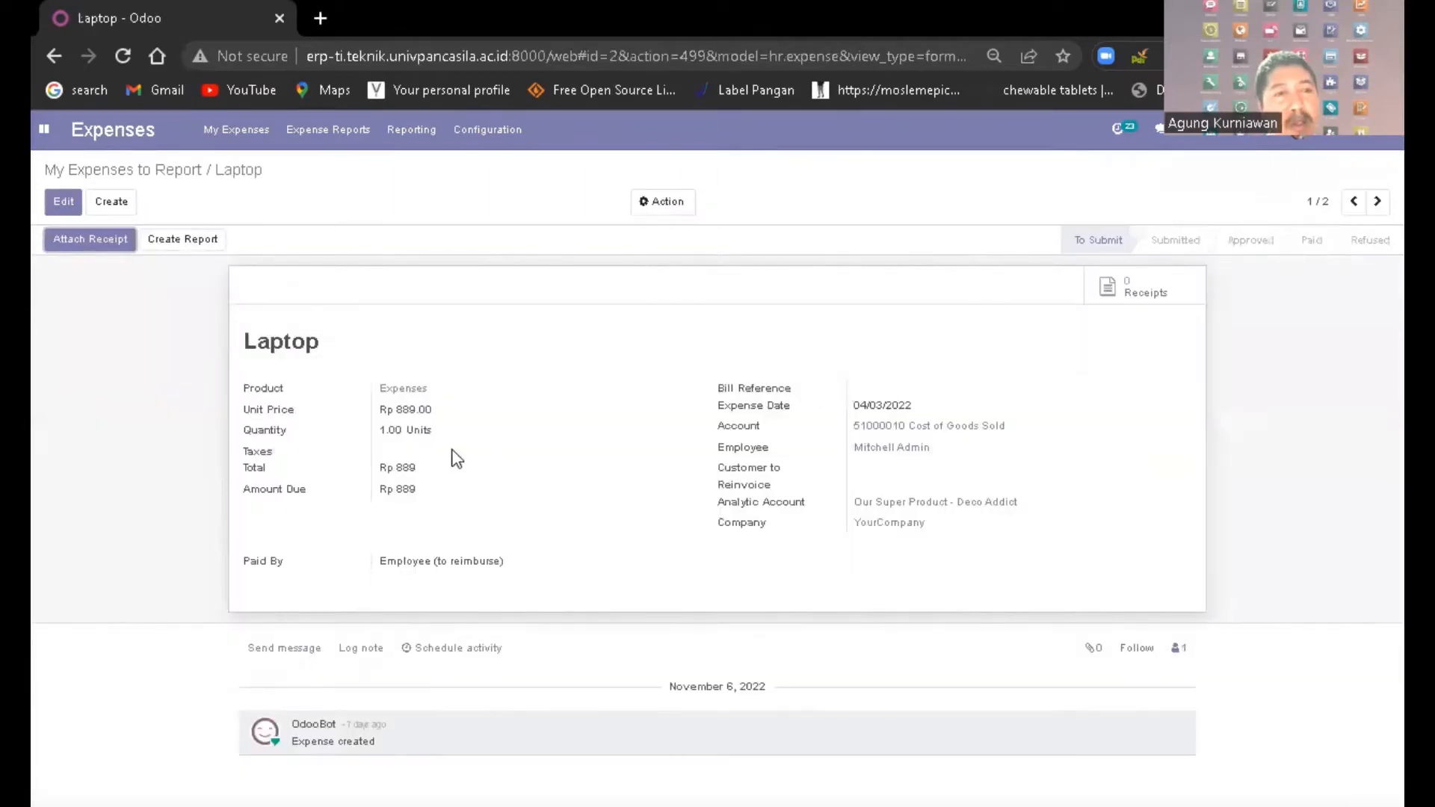
Create a new expense record with the description "Uang Bensin".
left_click(113, 209)
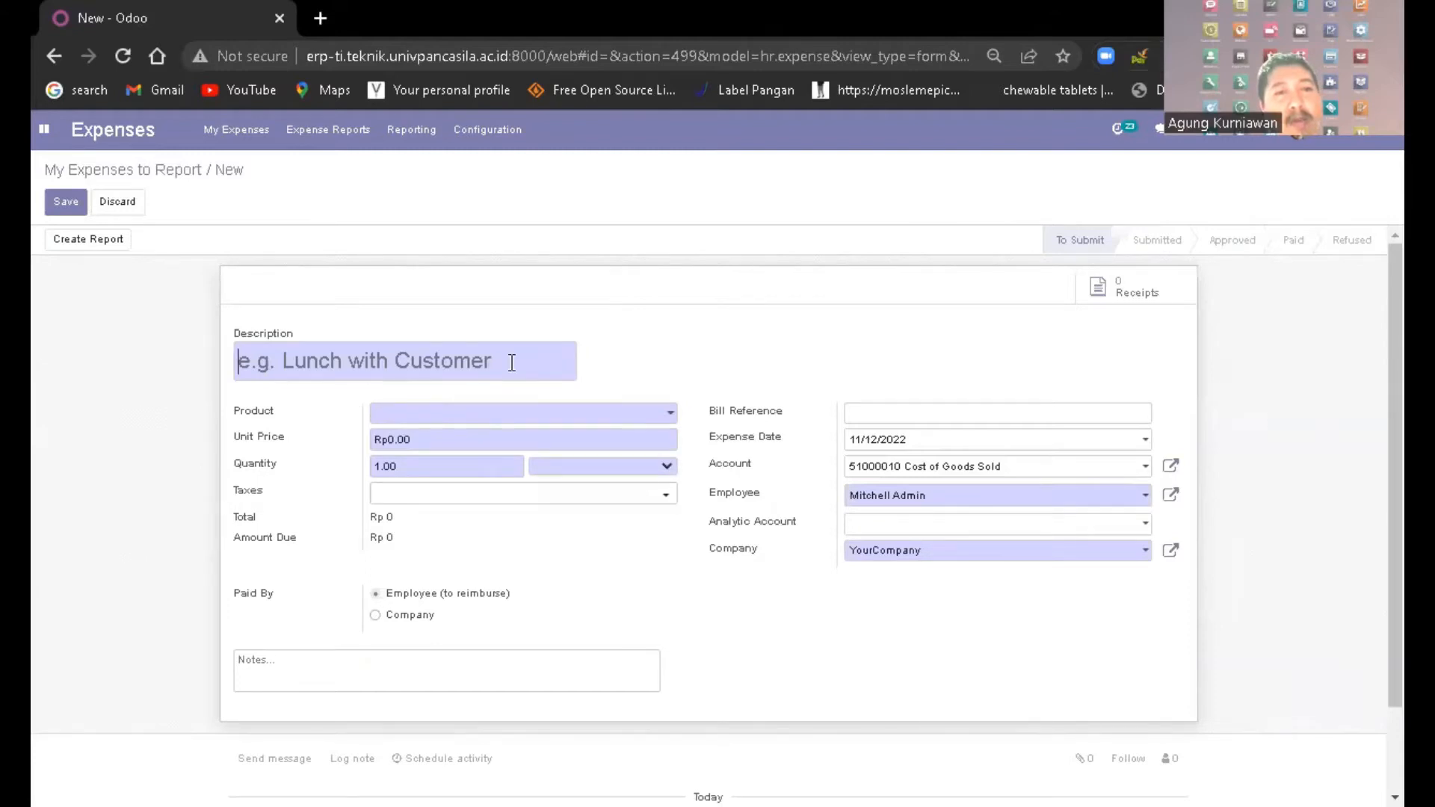
type("Bensin Trs")
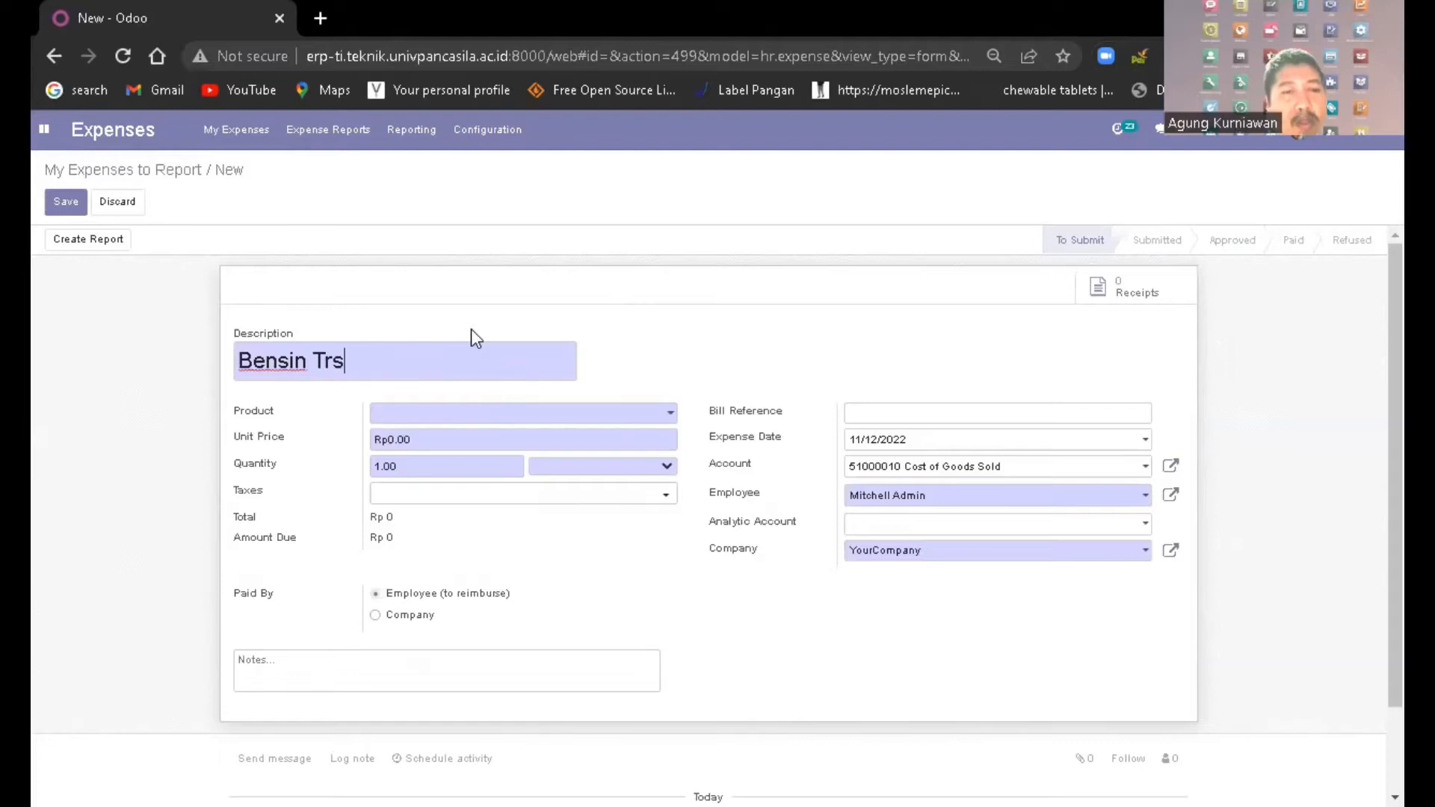
key("ctrl+a")
key("BackSpace")
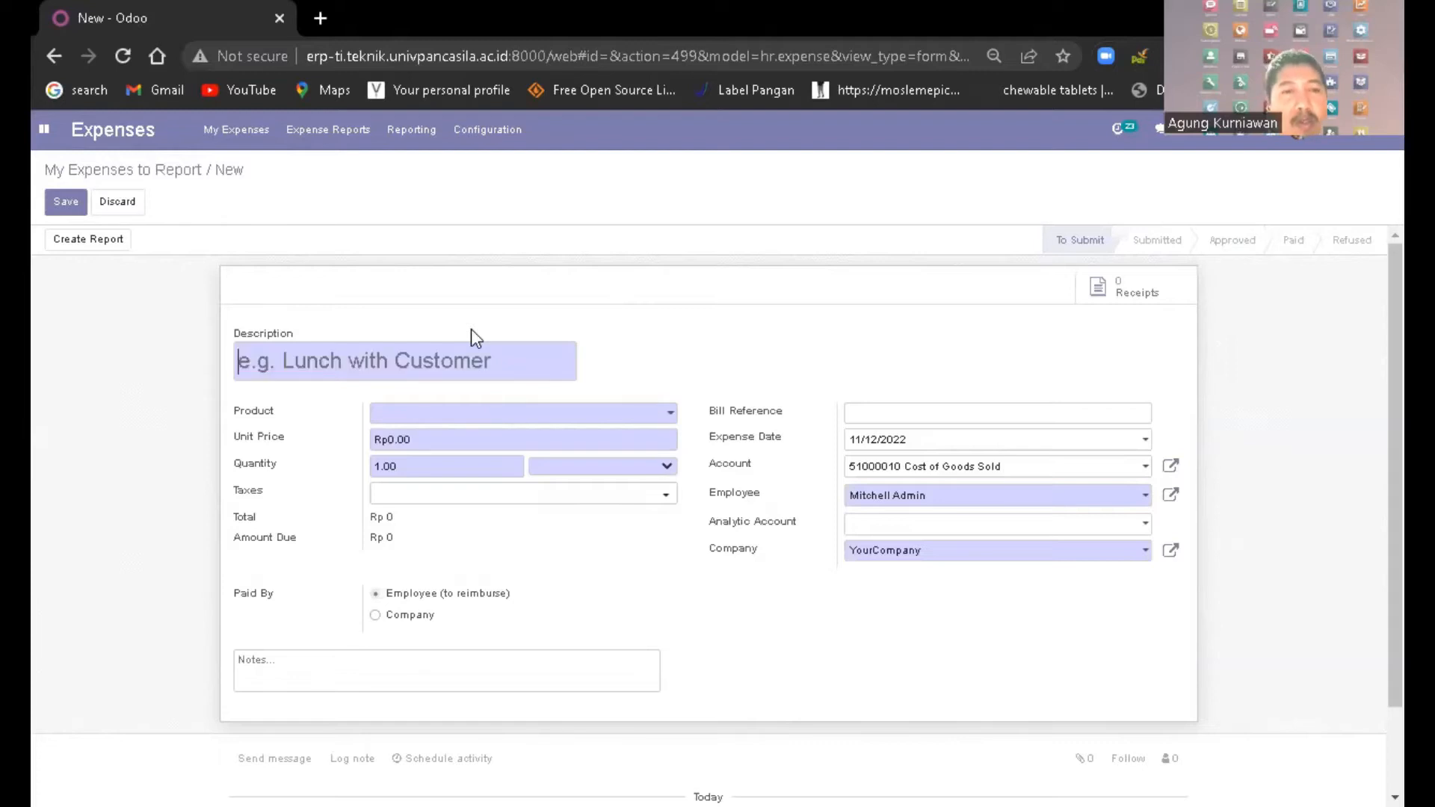
type("Uang Be")
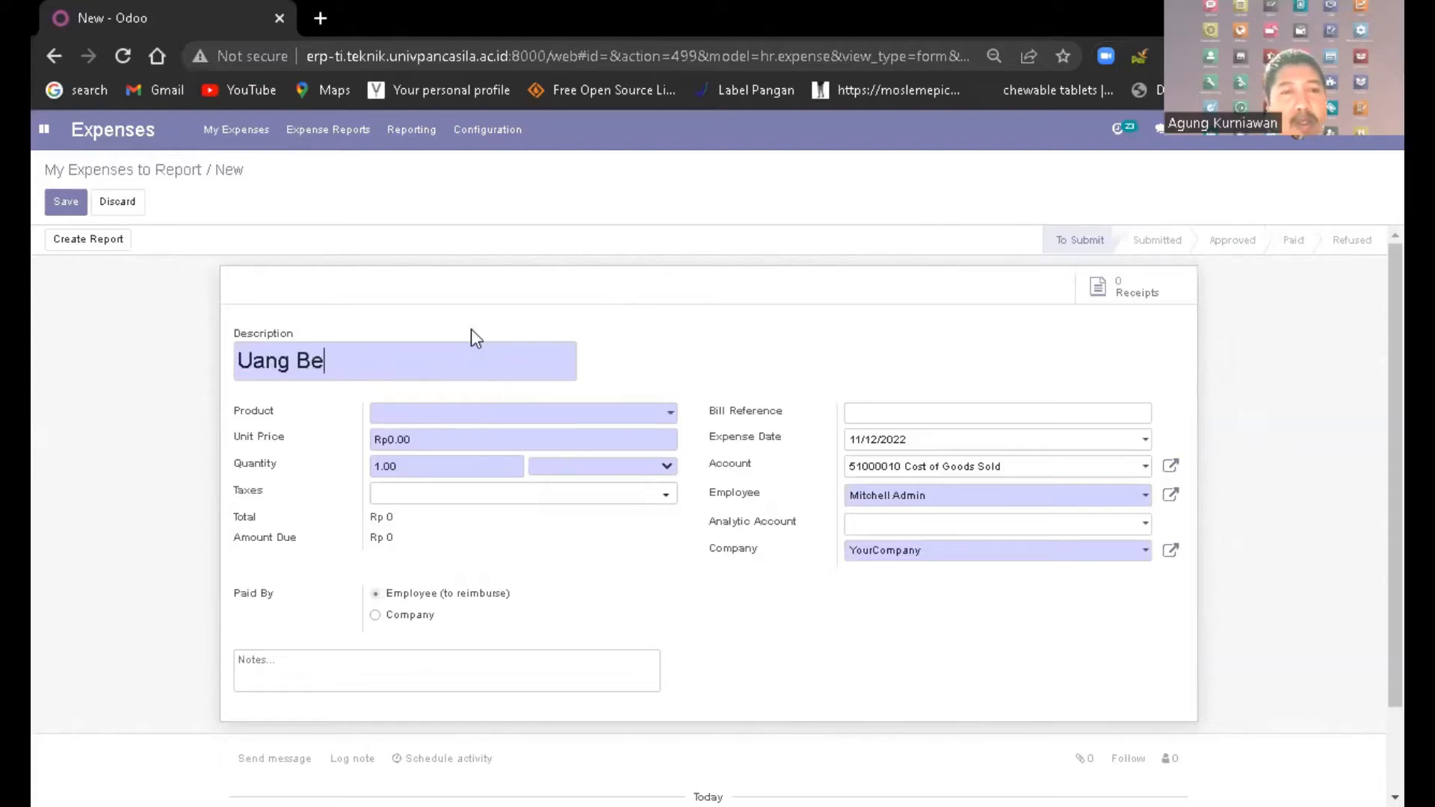
type("nsin")
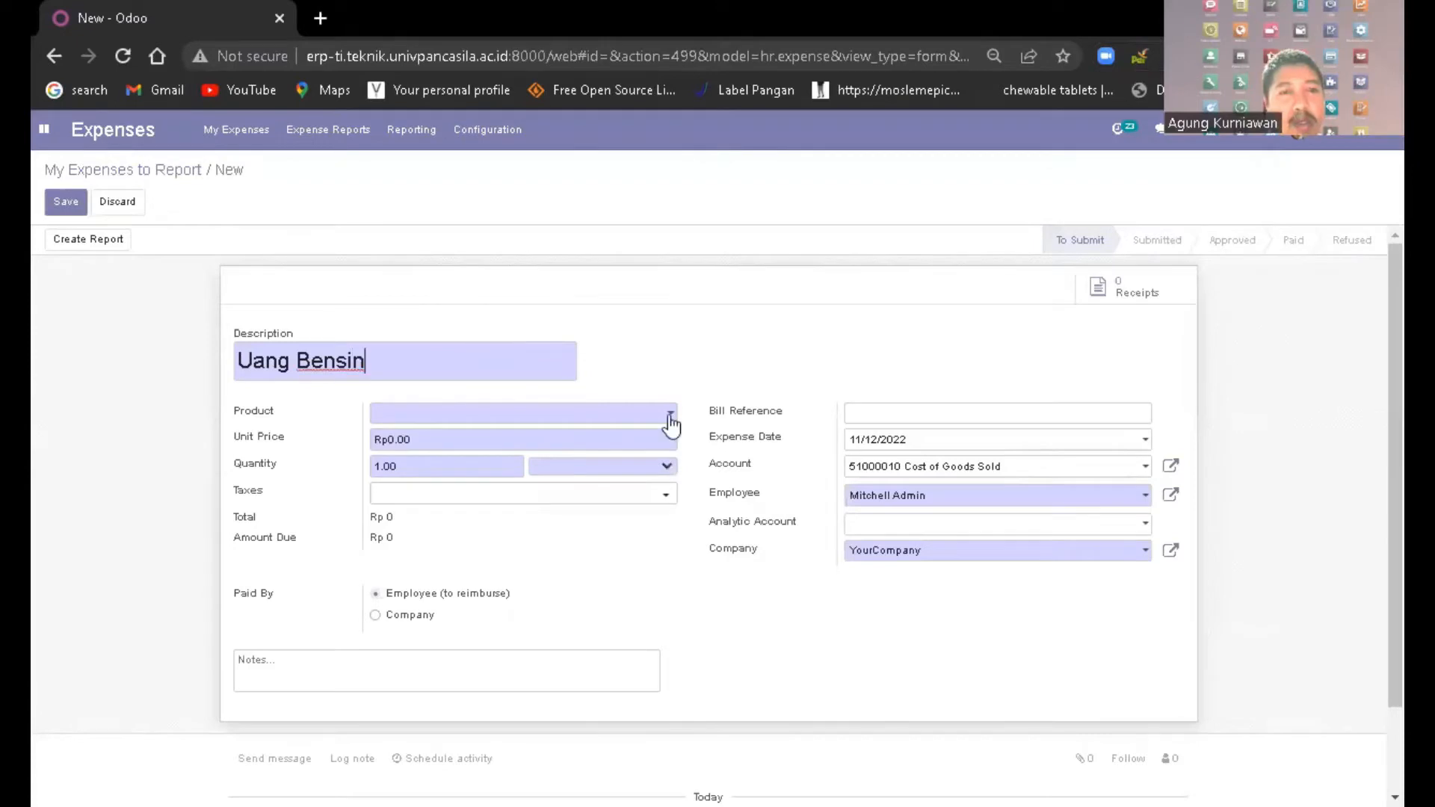
Set the expense's product to Car Travel Expenses and its unit price to Rp 15000, and save the record.
left_click(670, 417)
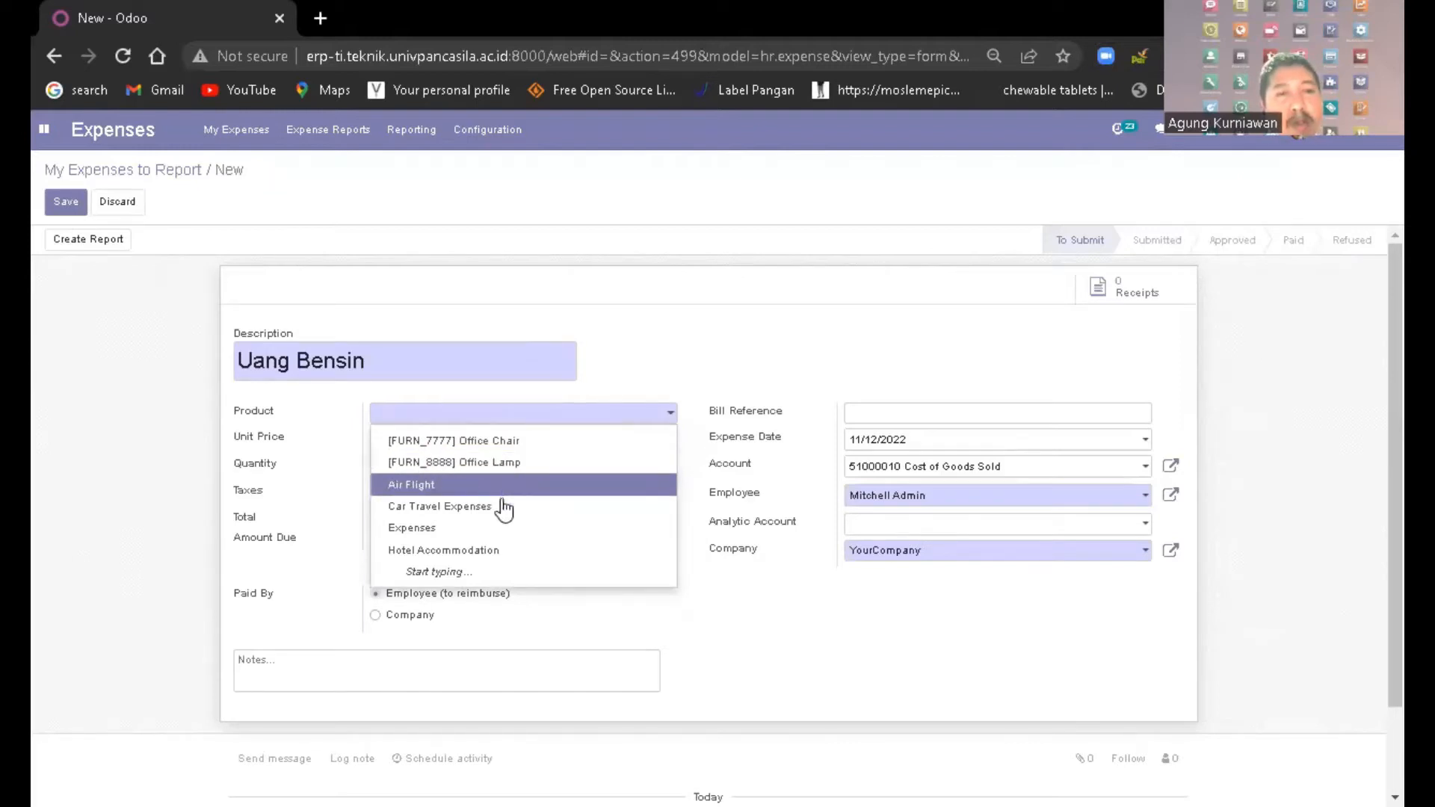
left_click(503, 508)
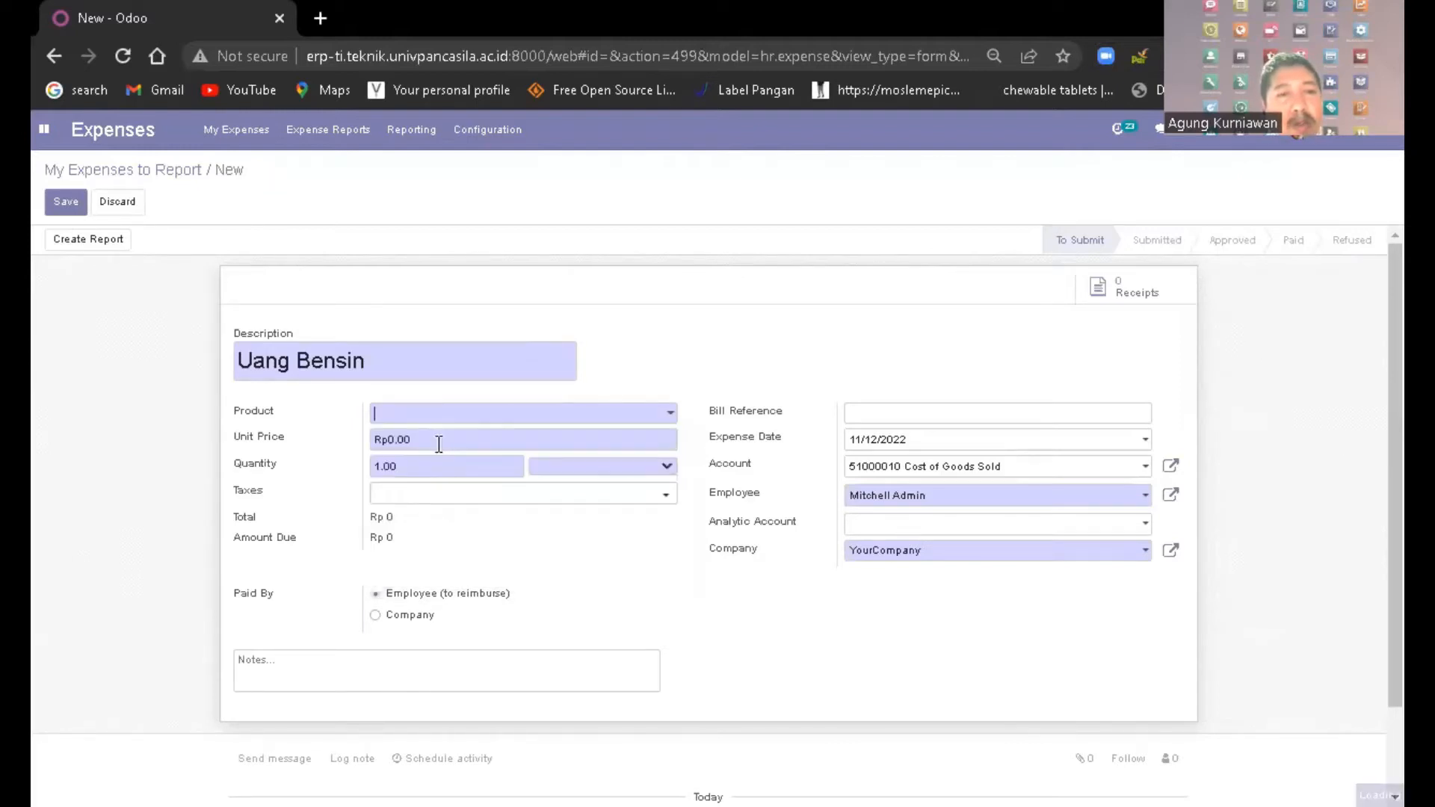
left_click(447, 446)
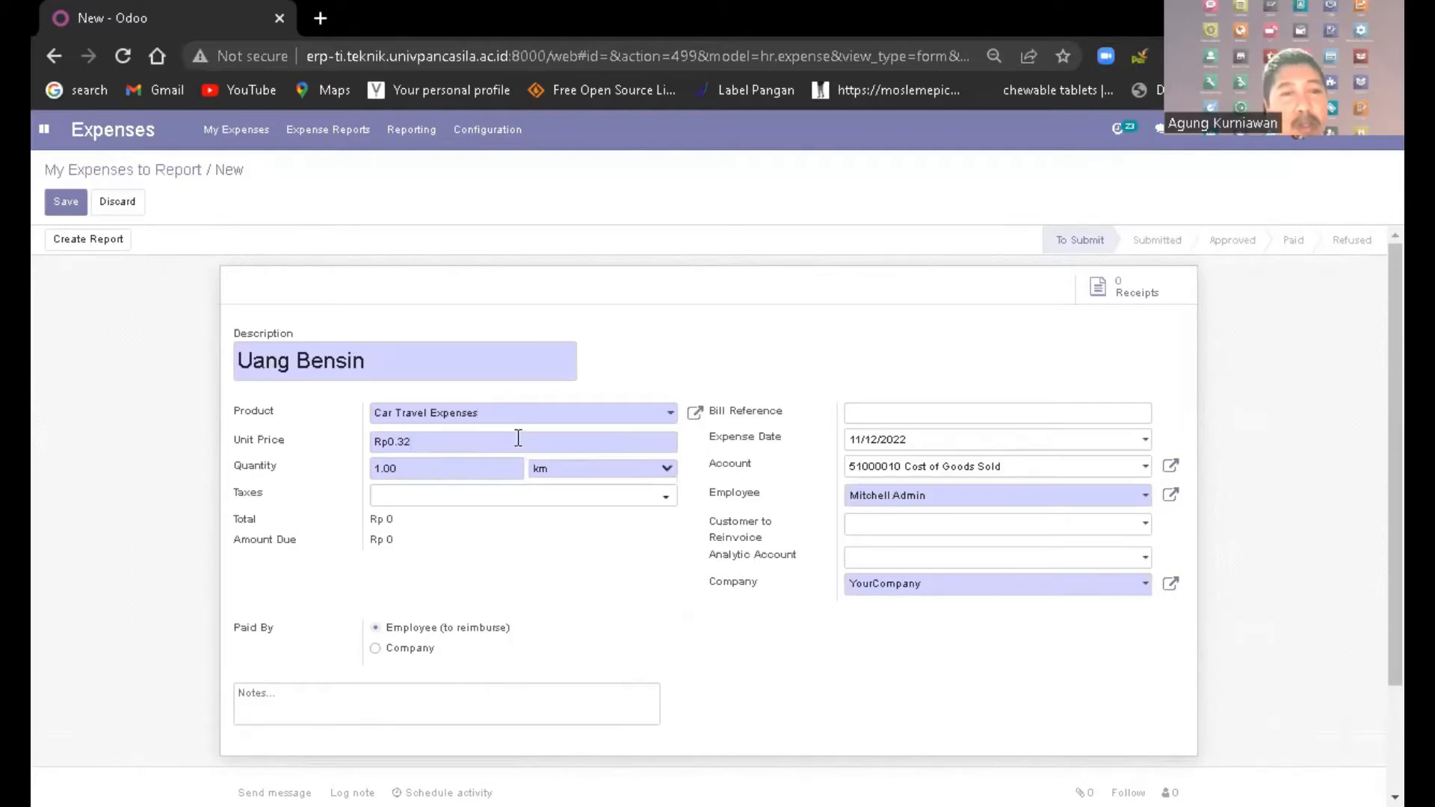
key("BackSpace")
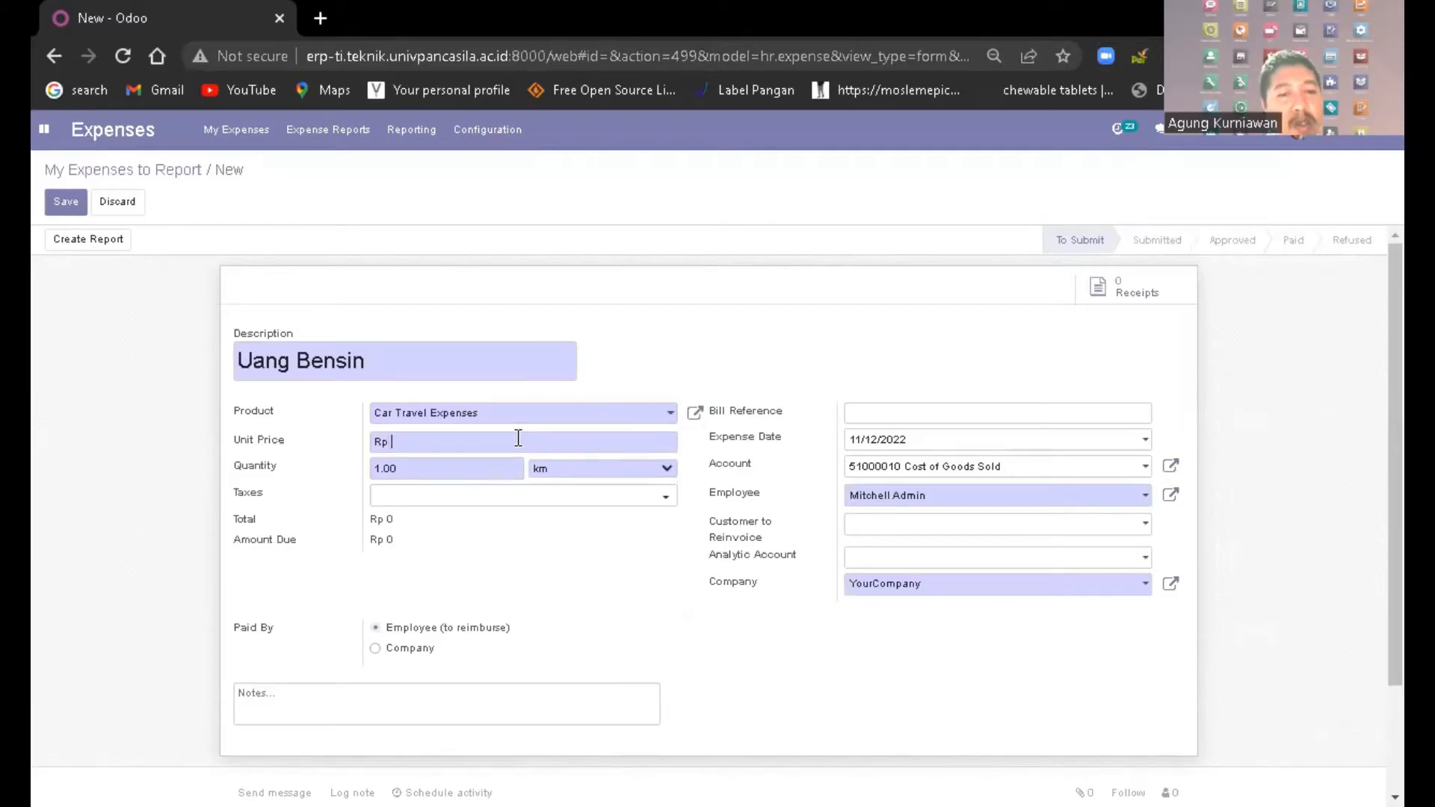
type("1500")
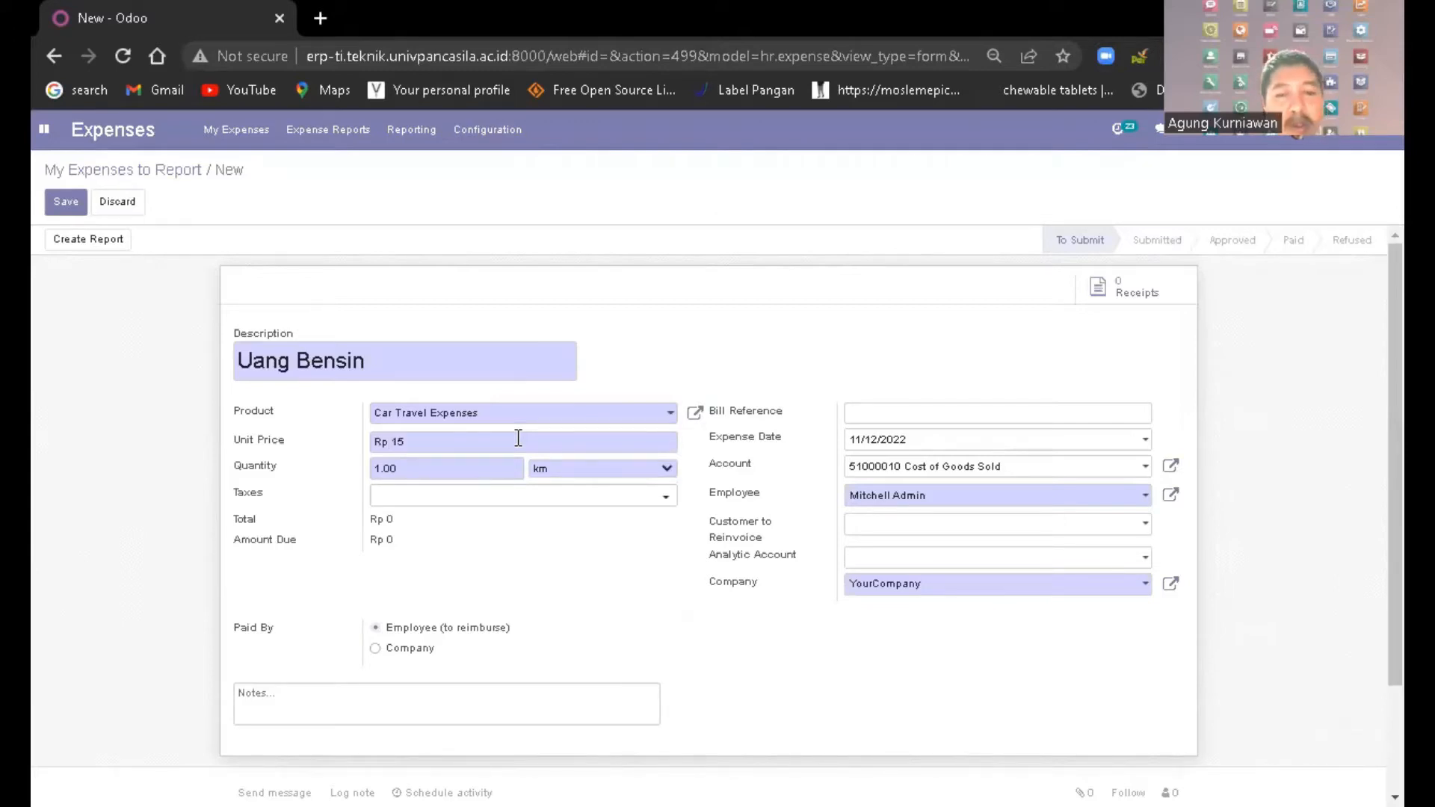
type("0")
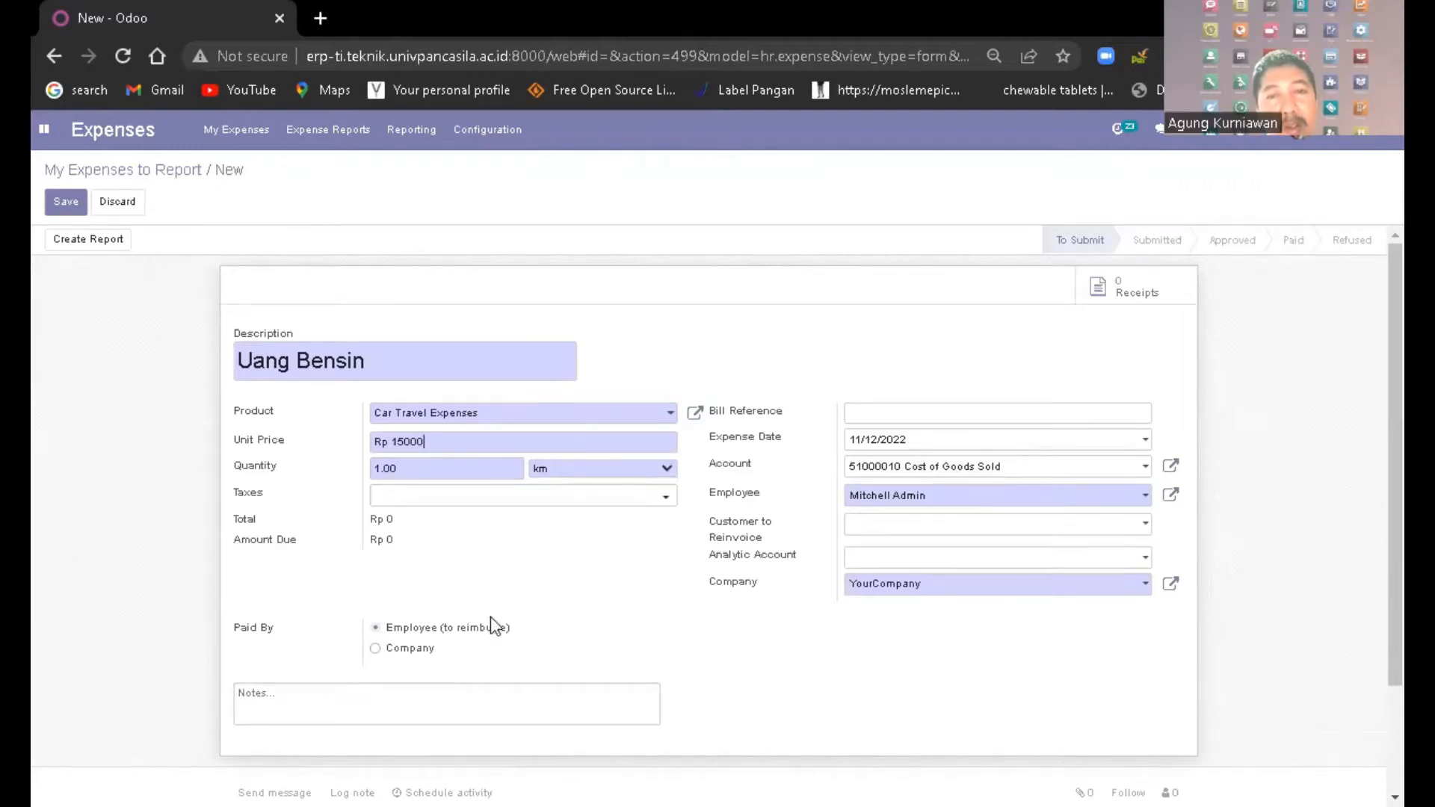
scroll(752, 596, "down", 2)
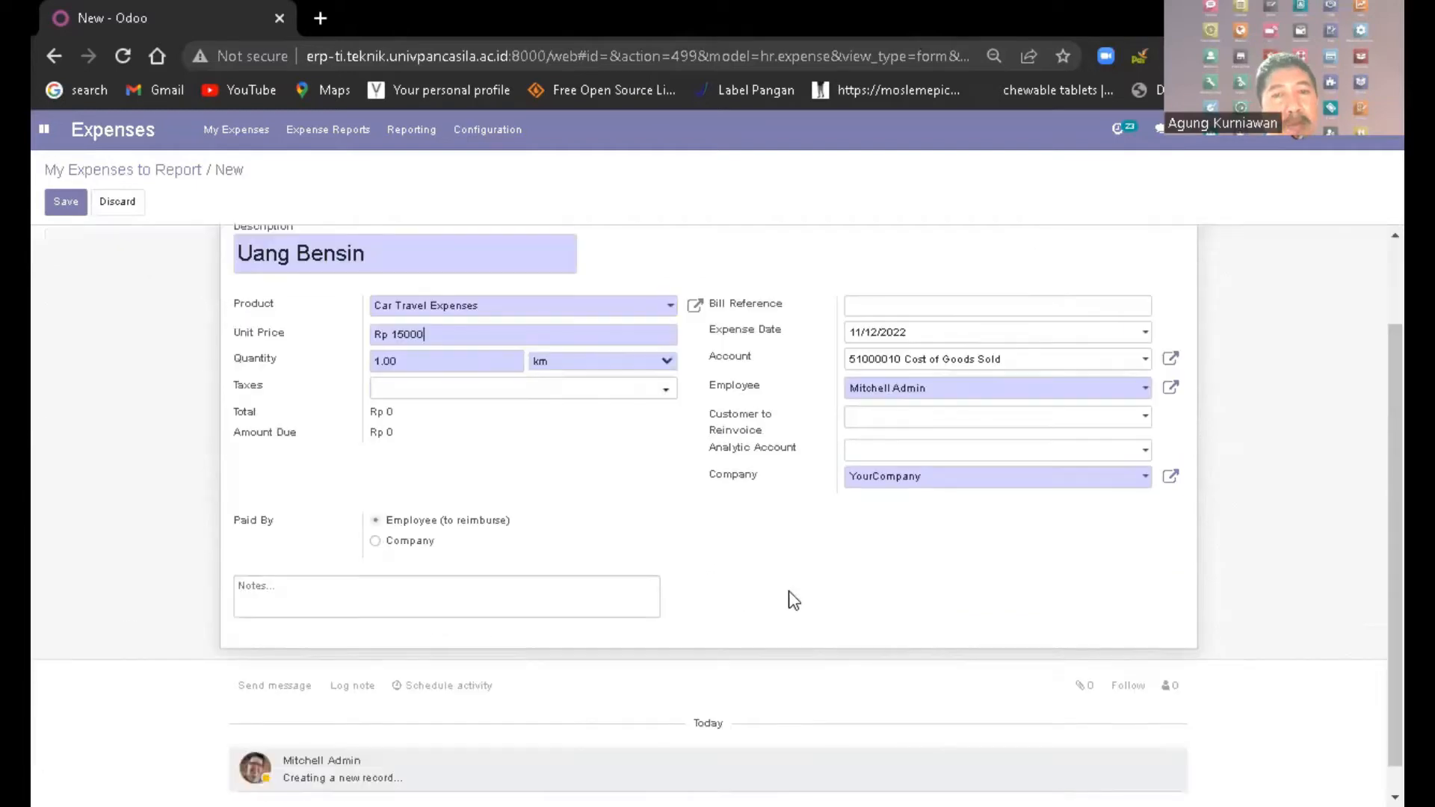
left_click(66, 201)
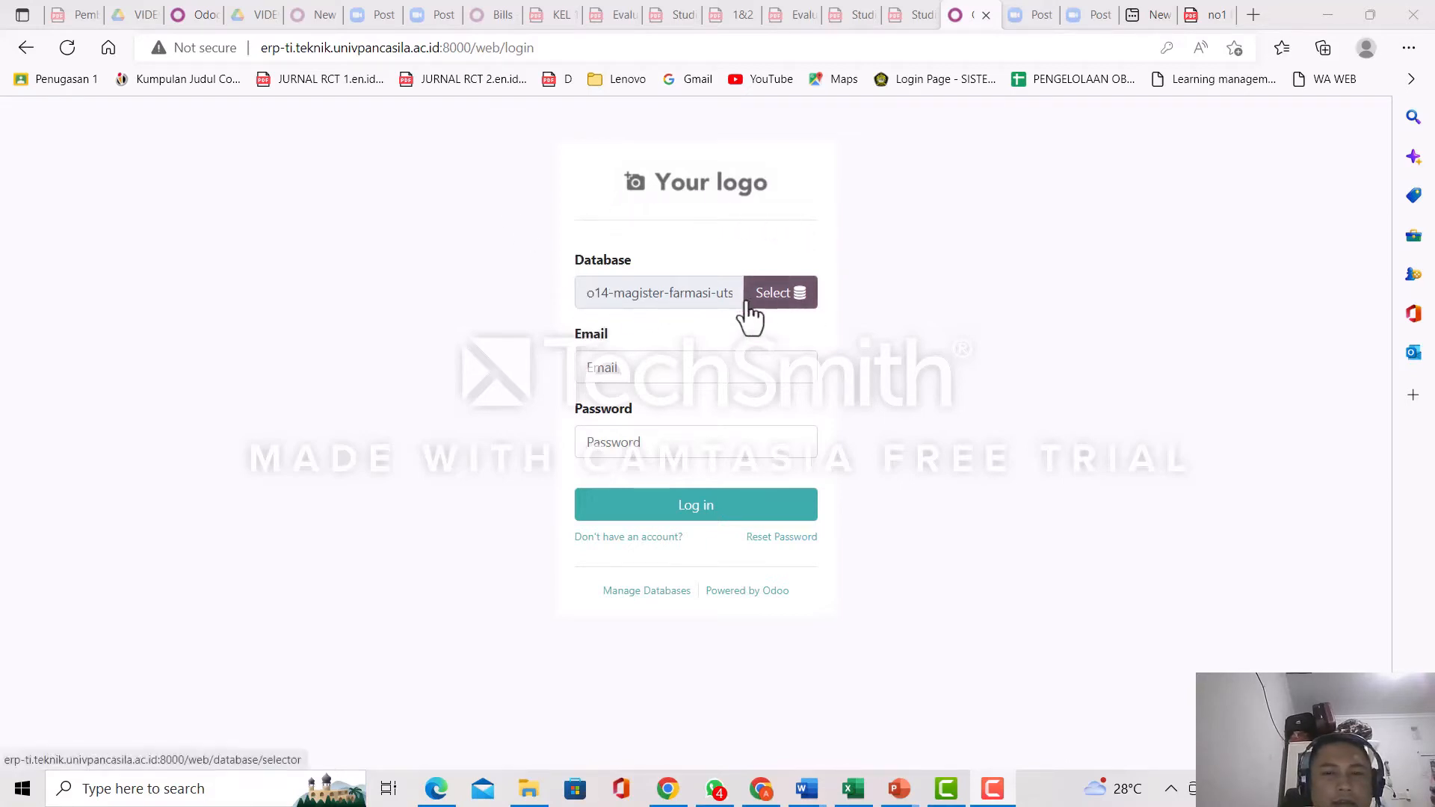
Log in to the o14-magister-farmasi-uts database with the saved account login and password.
left_click(683, 376)
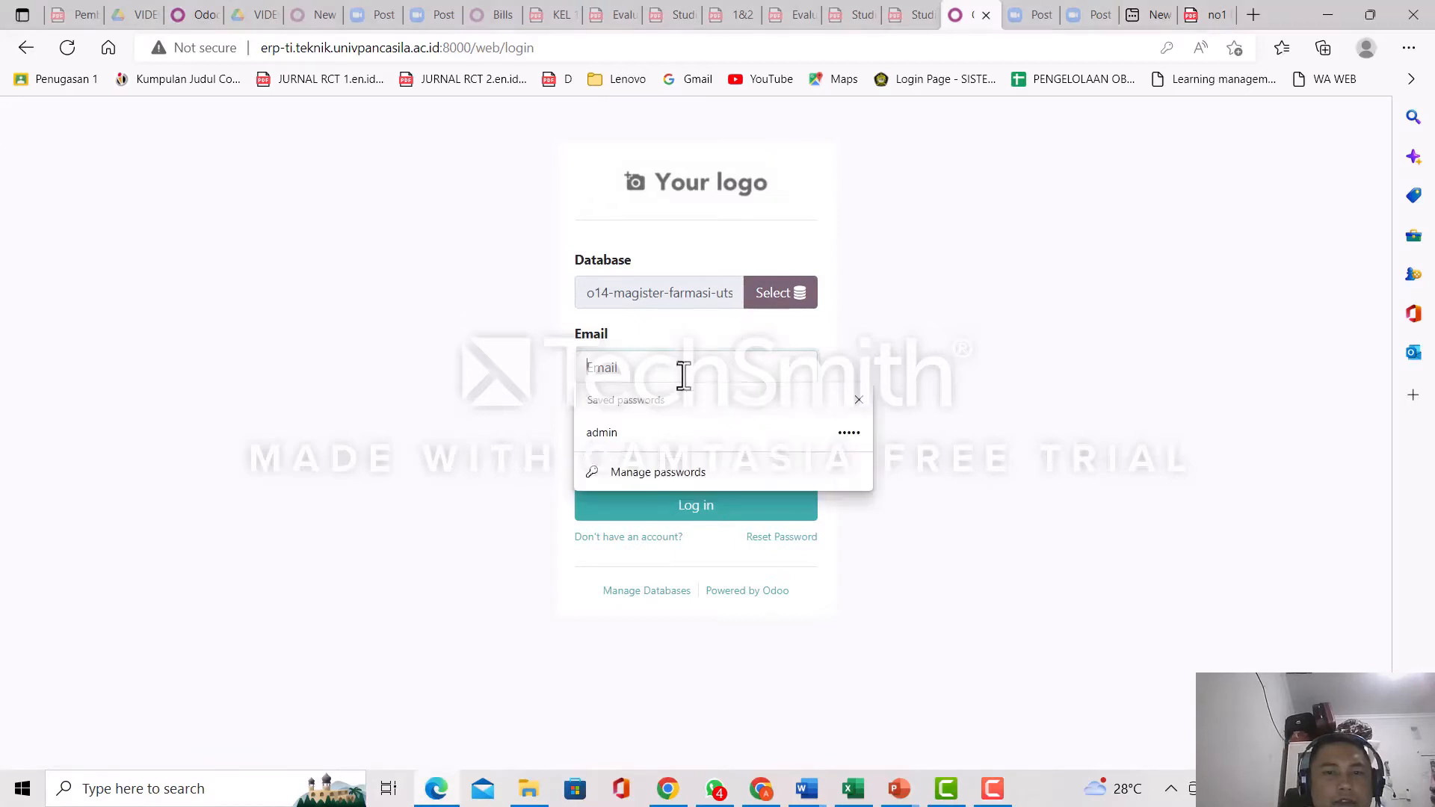
left_click(706, 437)
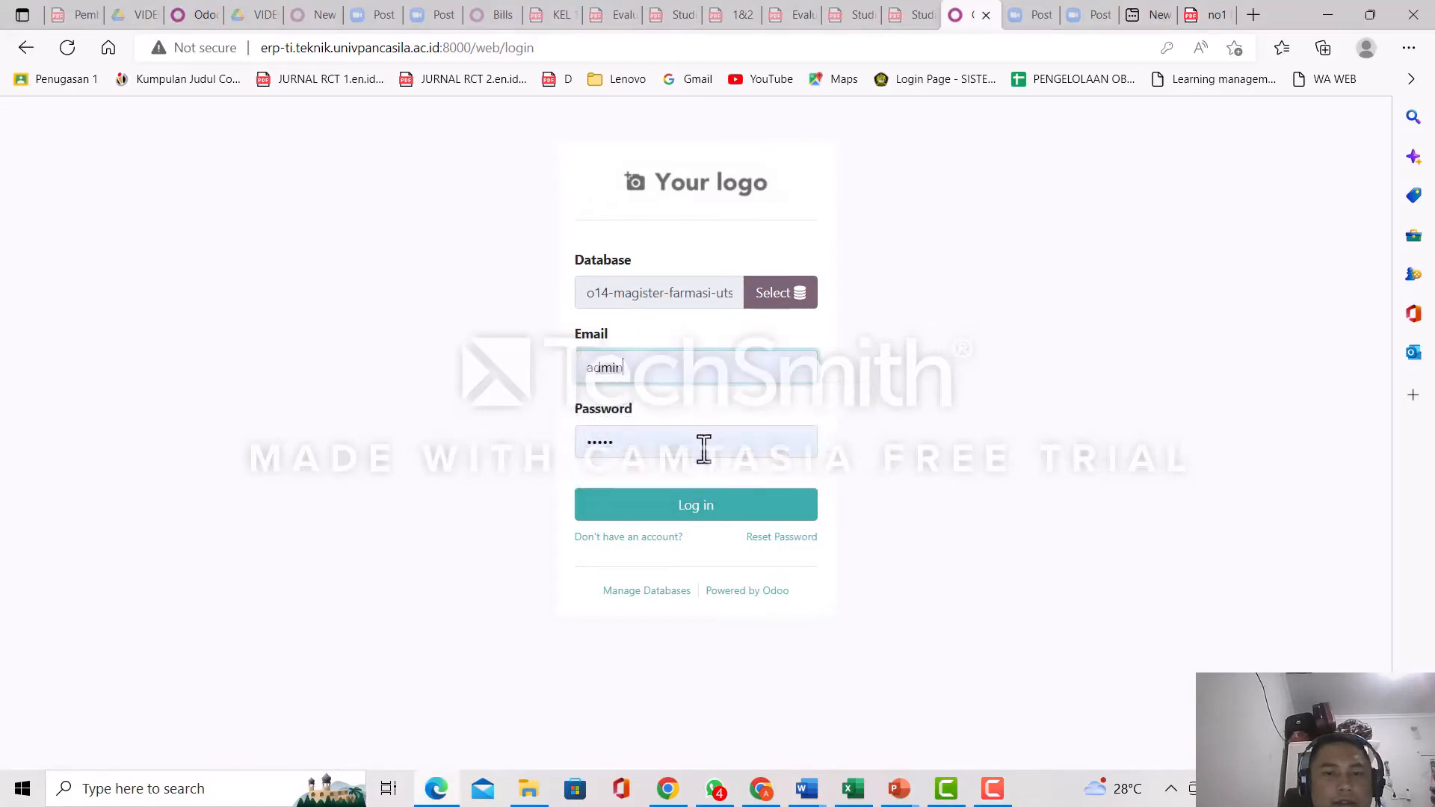
left_click(704, 516)
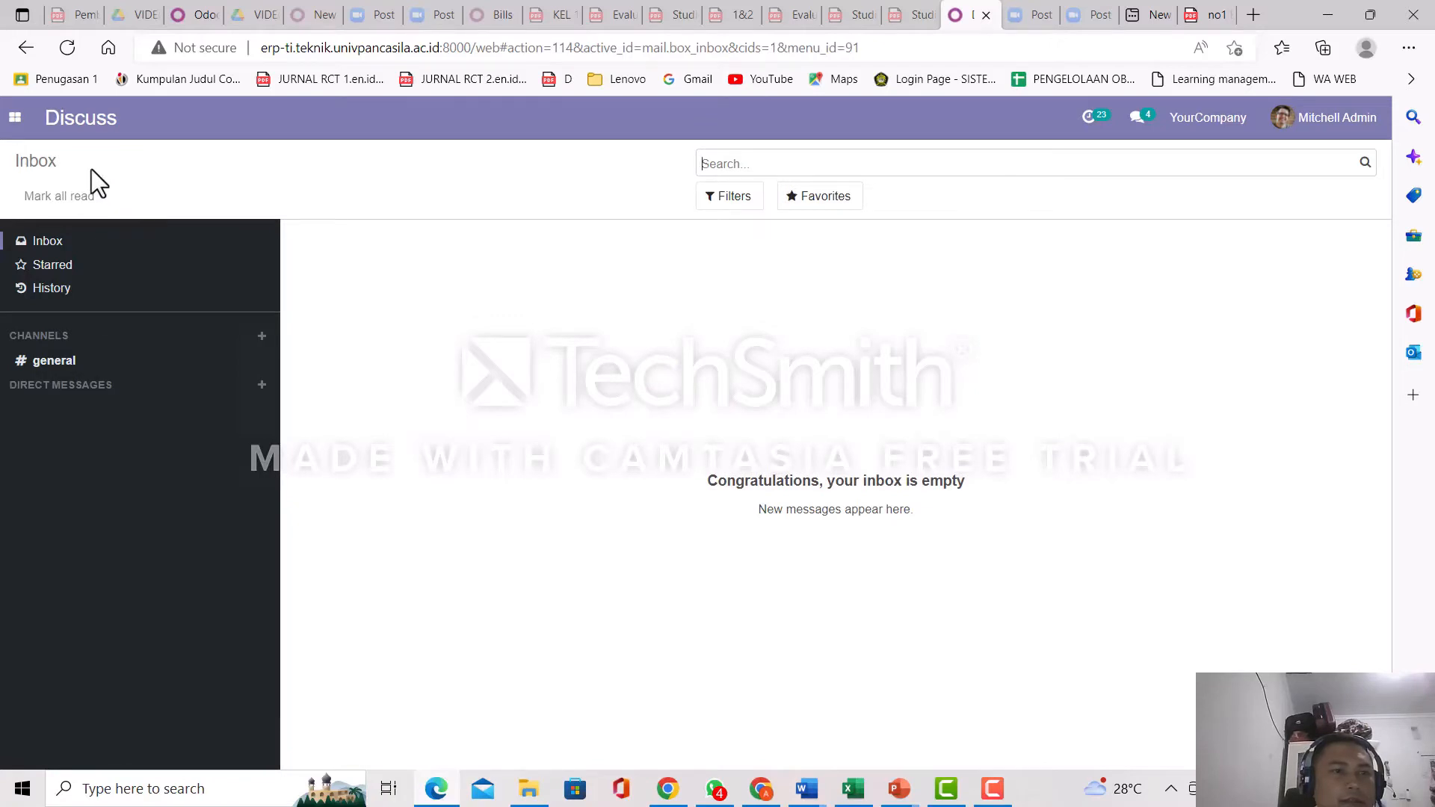
Go to the Purchase module and look through its product catalogue.
left_click(15, 120)
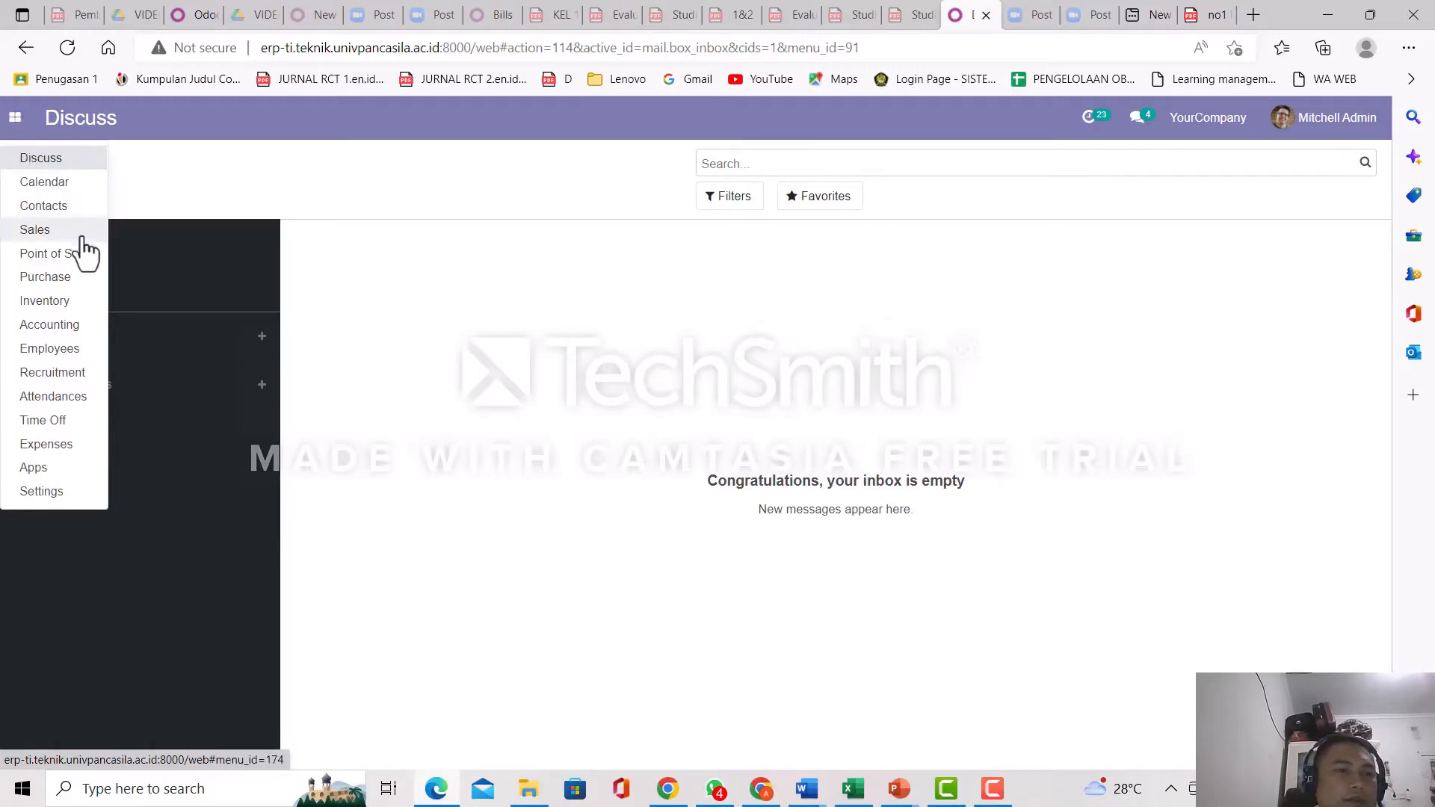
left_click(84, 278)
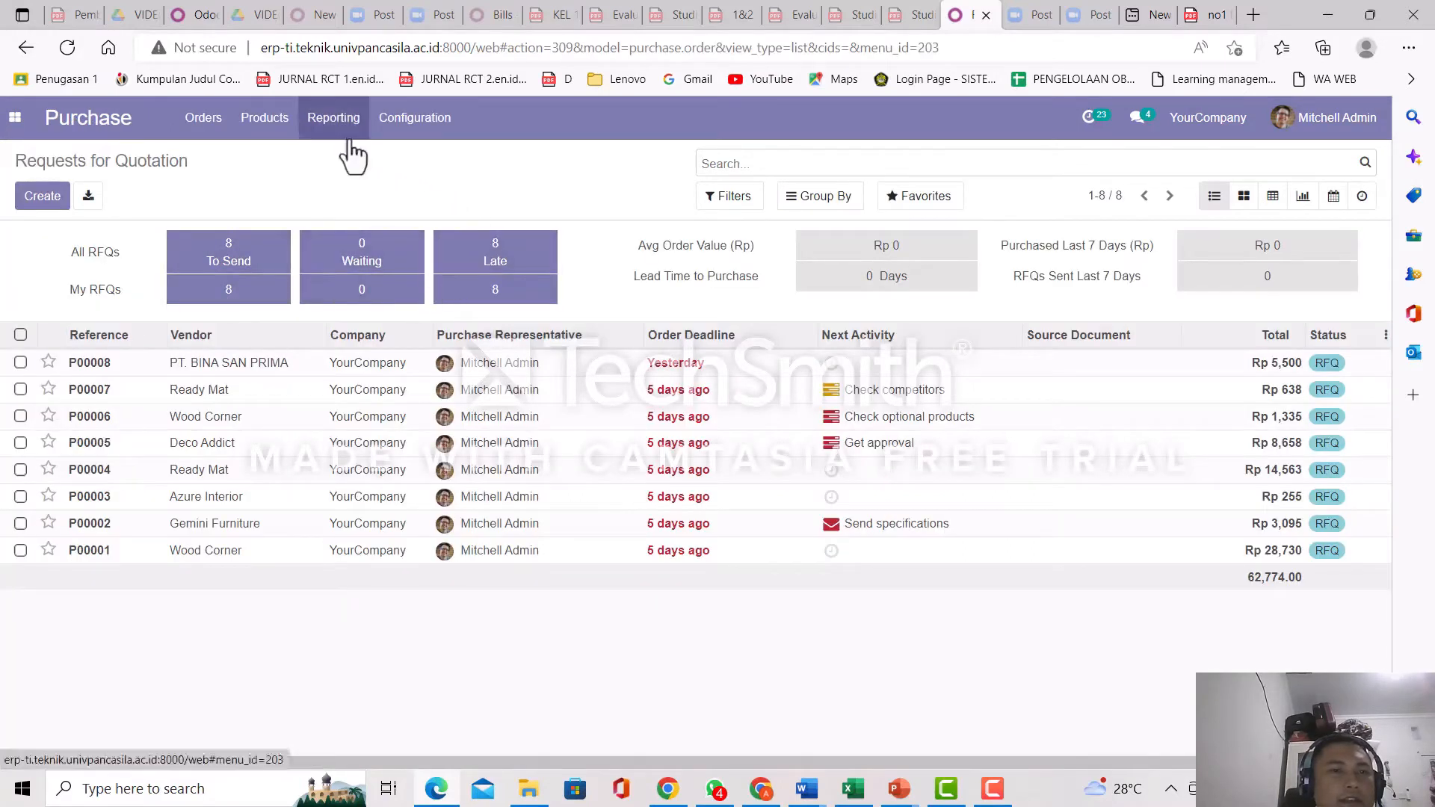
left_click(272, 129)
left_click(274, 159)
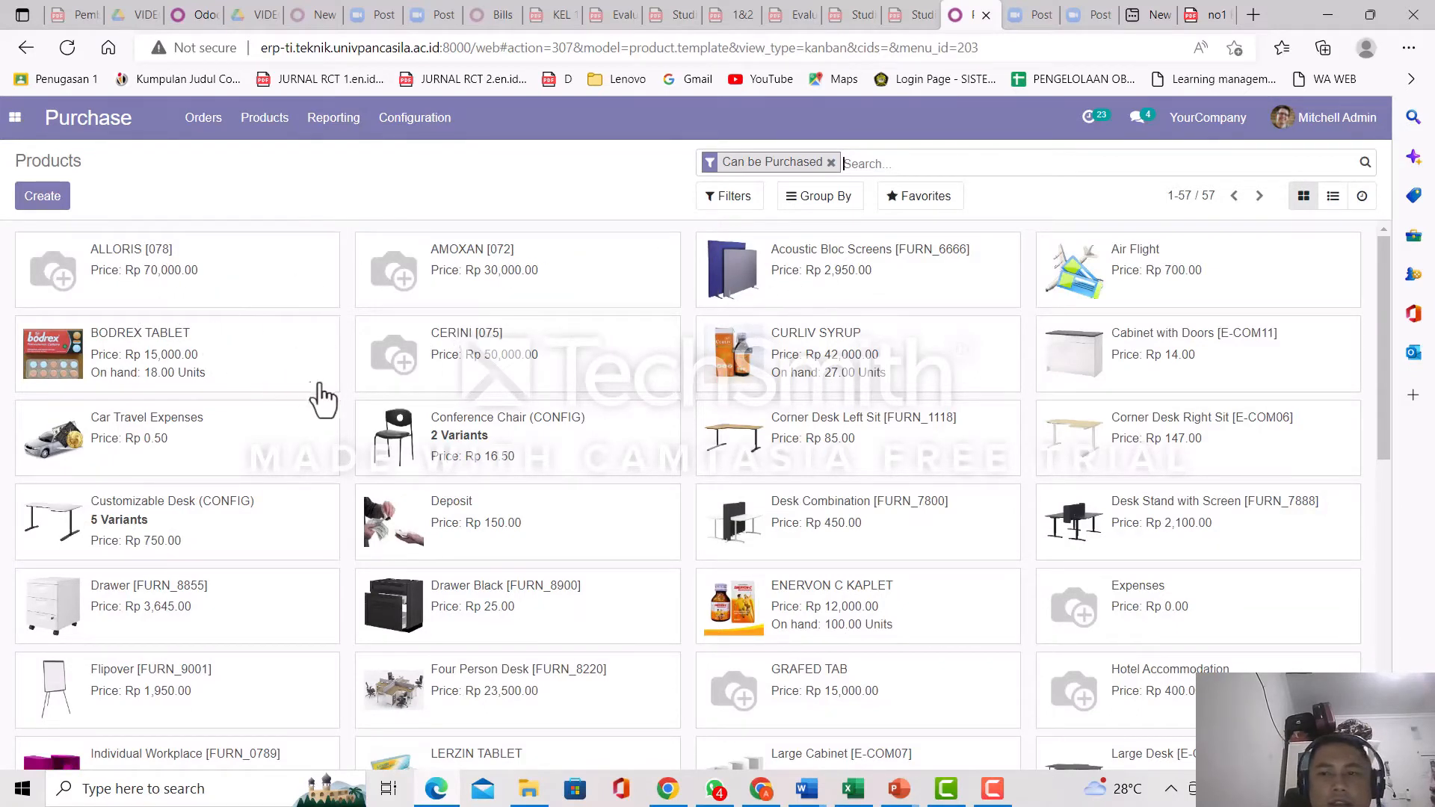
scroll(586, 407, "down", 1)
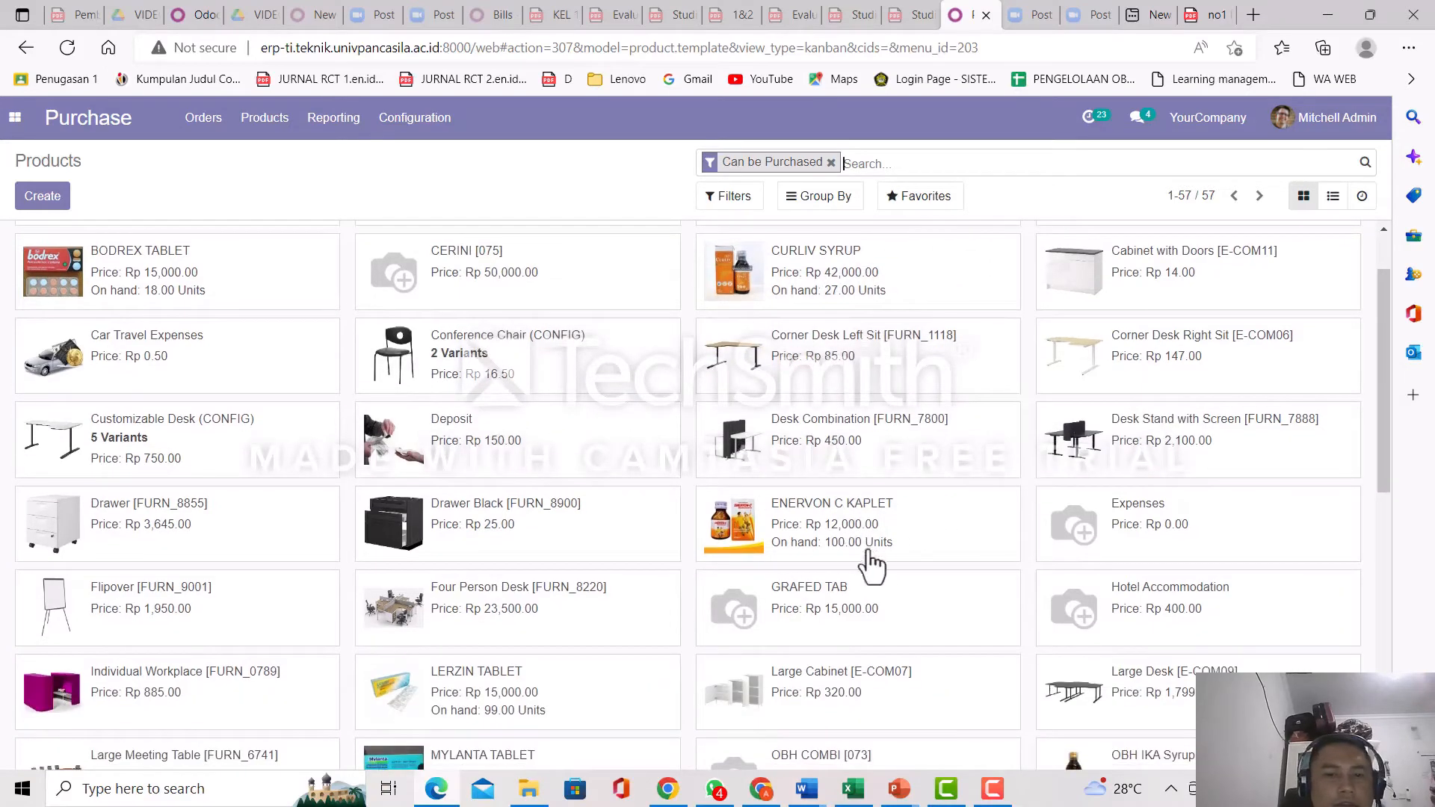
scroll(153, 263, "up", 1)
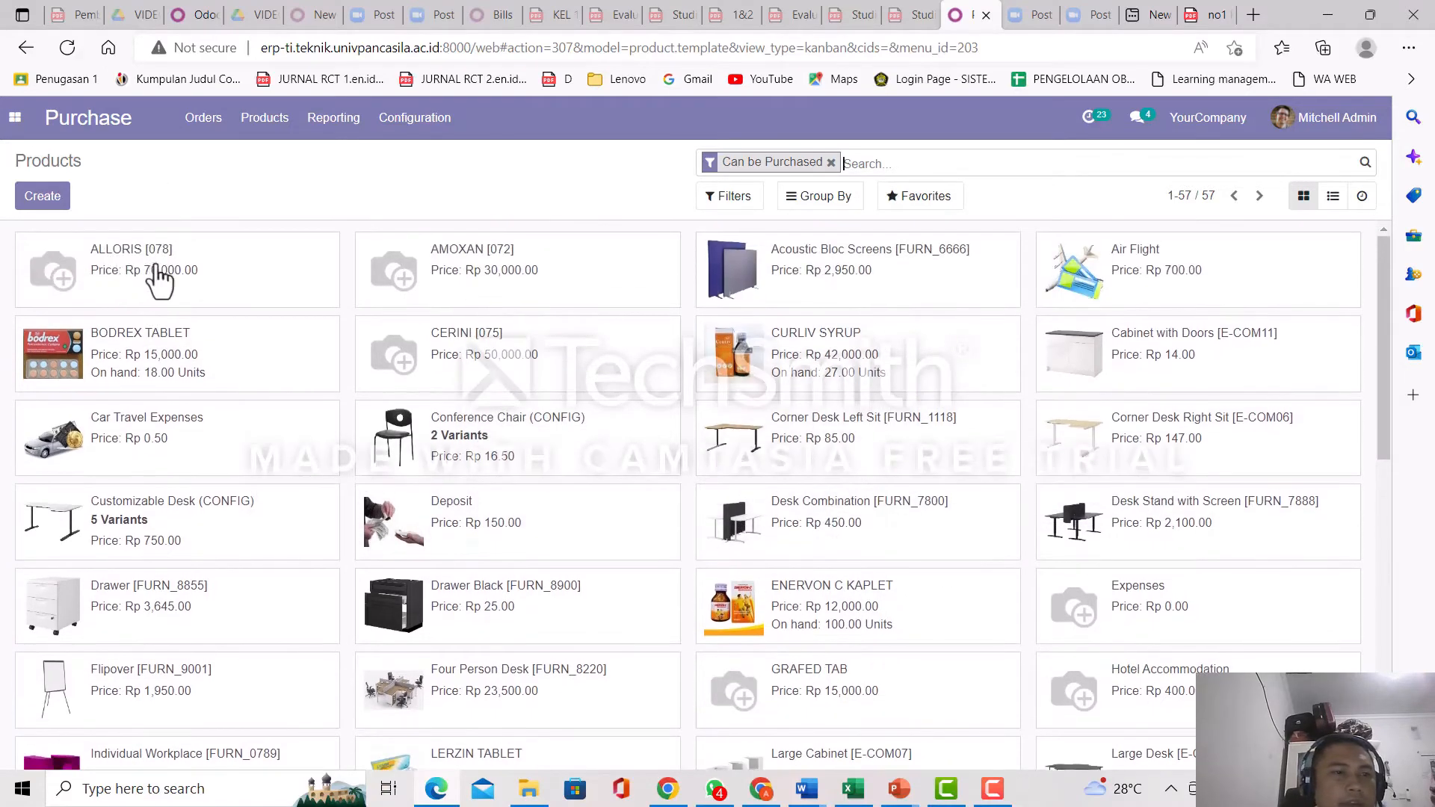
Start a new product and set its product category to All / Consumable.
left_click(57, 200)
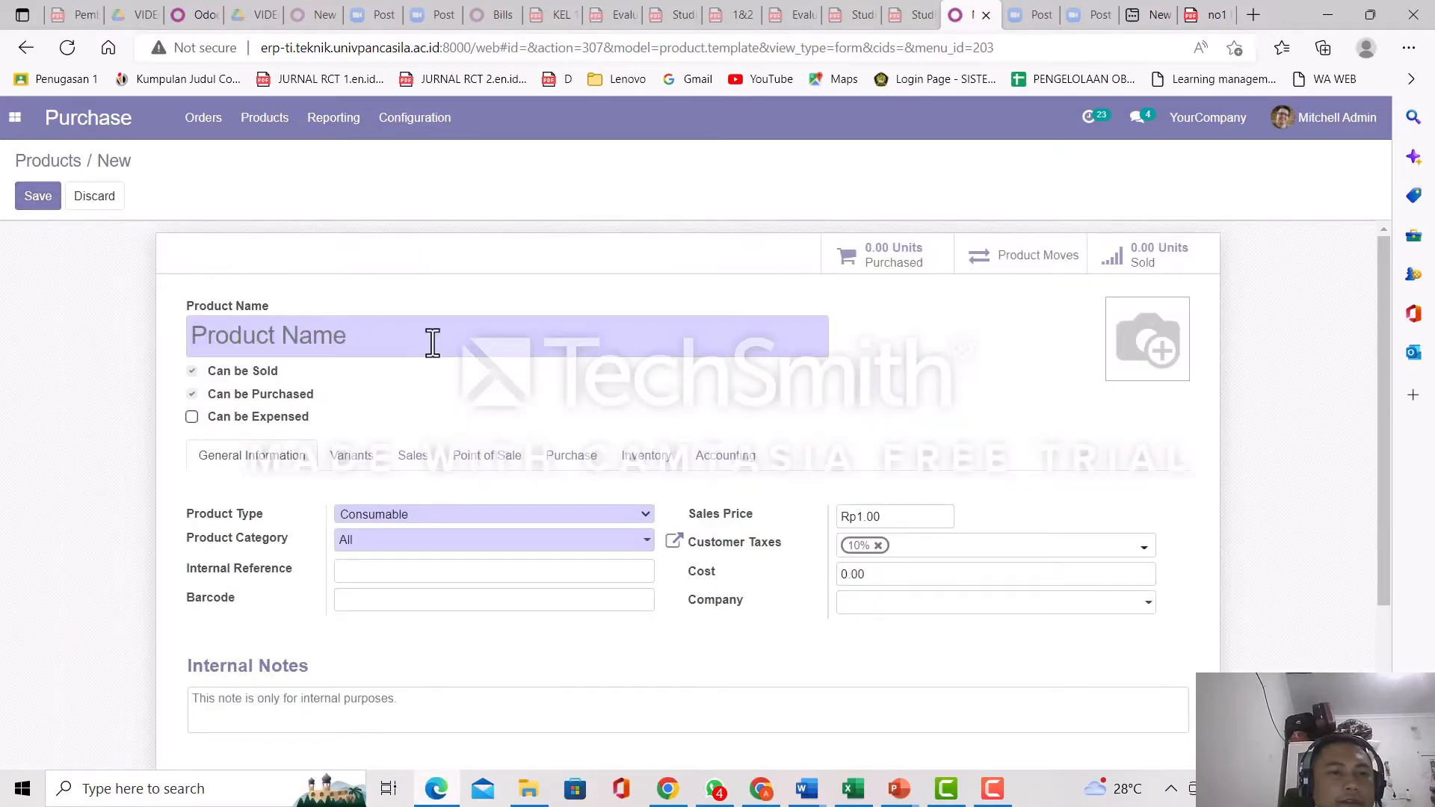
left_click(463, 520)
left_click(461, 530)
left_click(447, 543)
left_click(448, 538)
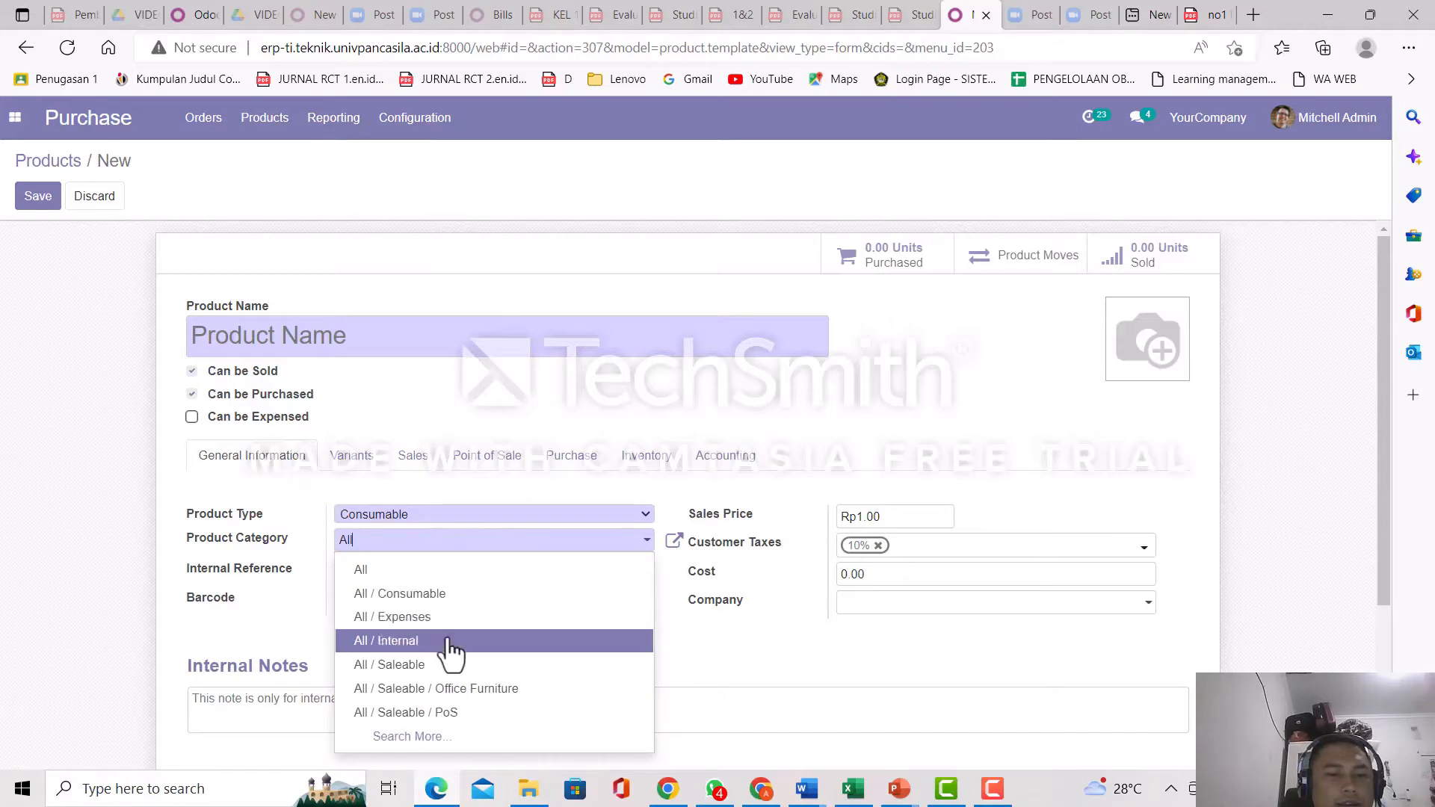
left_click(465, 593)
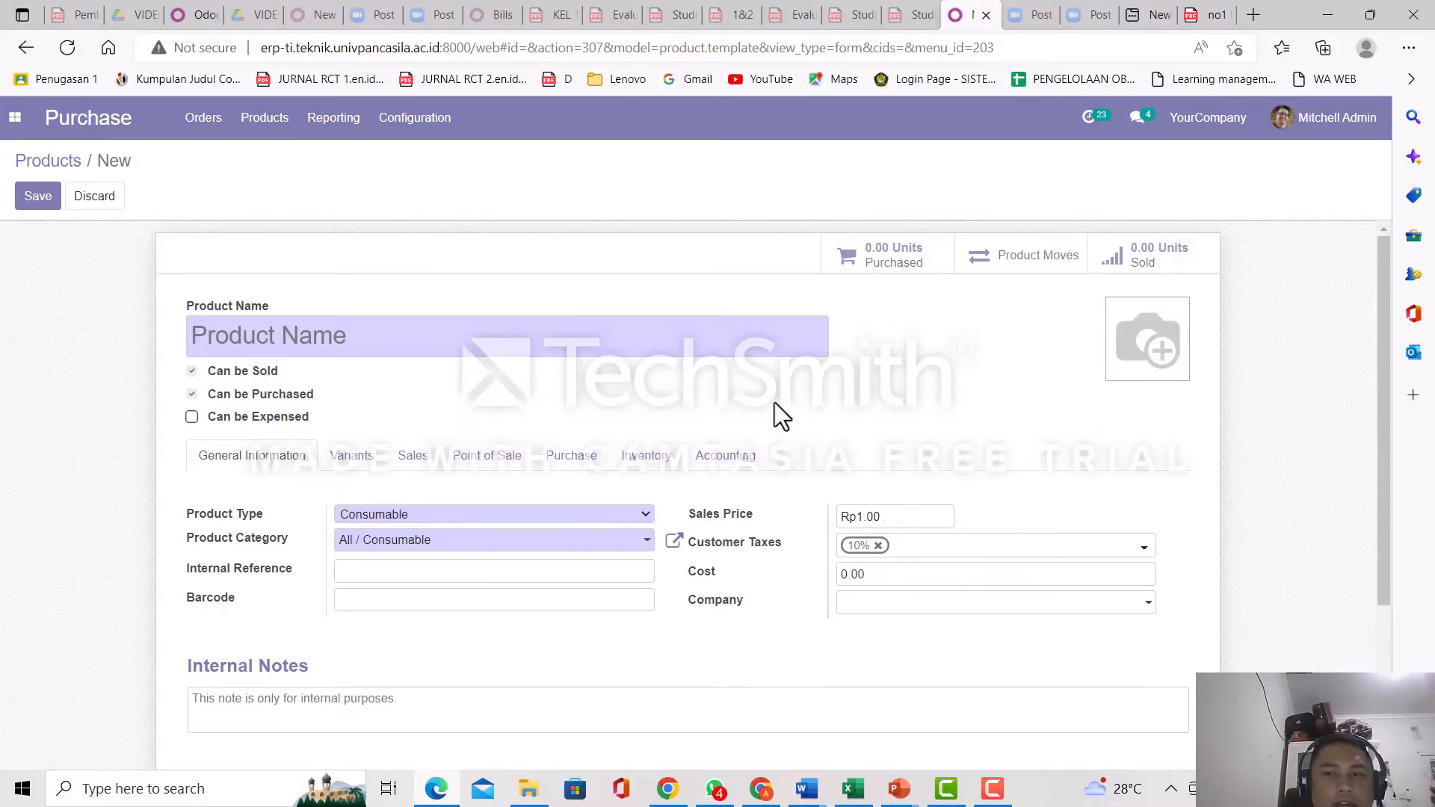
Try to save the new product without a name, and discard it by reopening the Purchase module.
mouse_move(1133, 353)
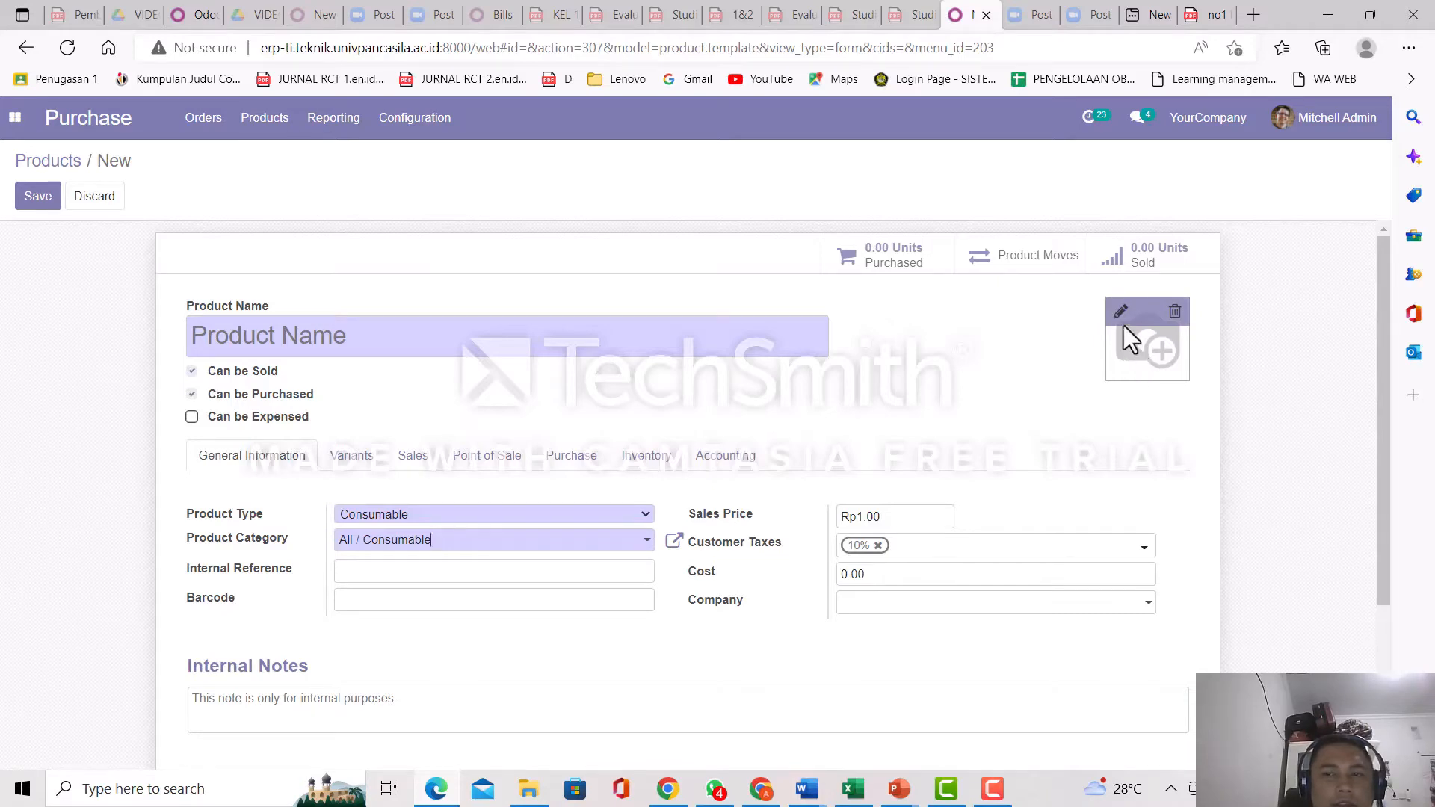
scroll(818, 464, "down", 3)
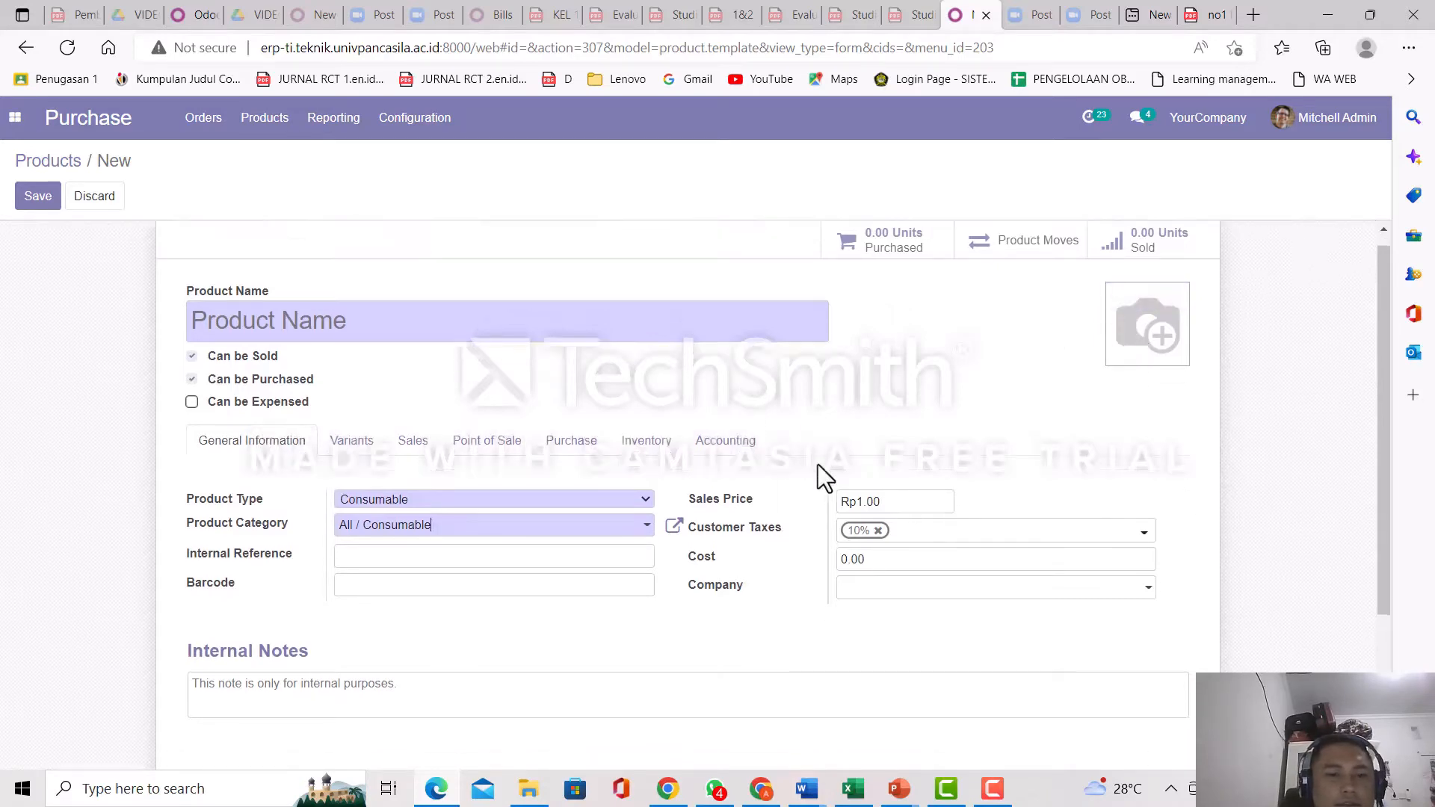
scroll(817, 465, "up", 3)
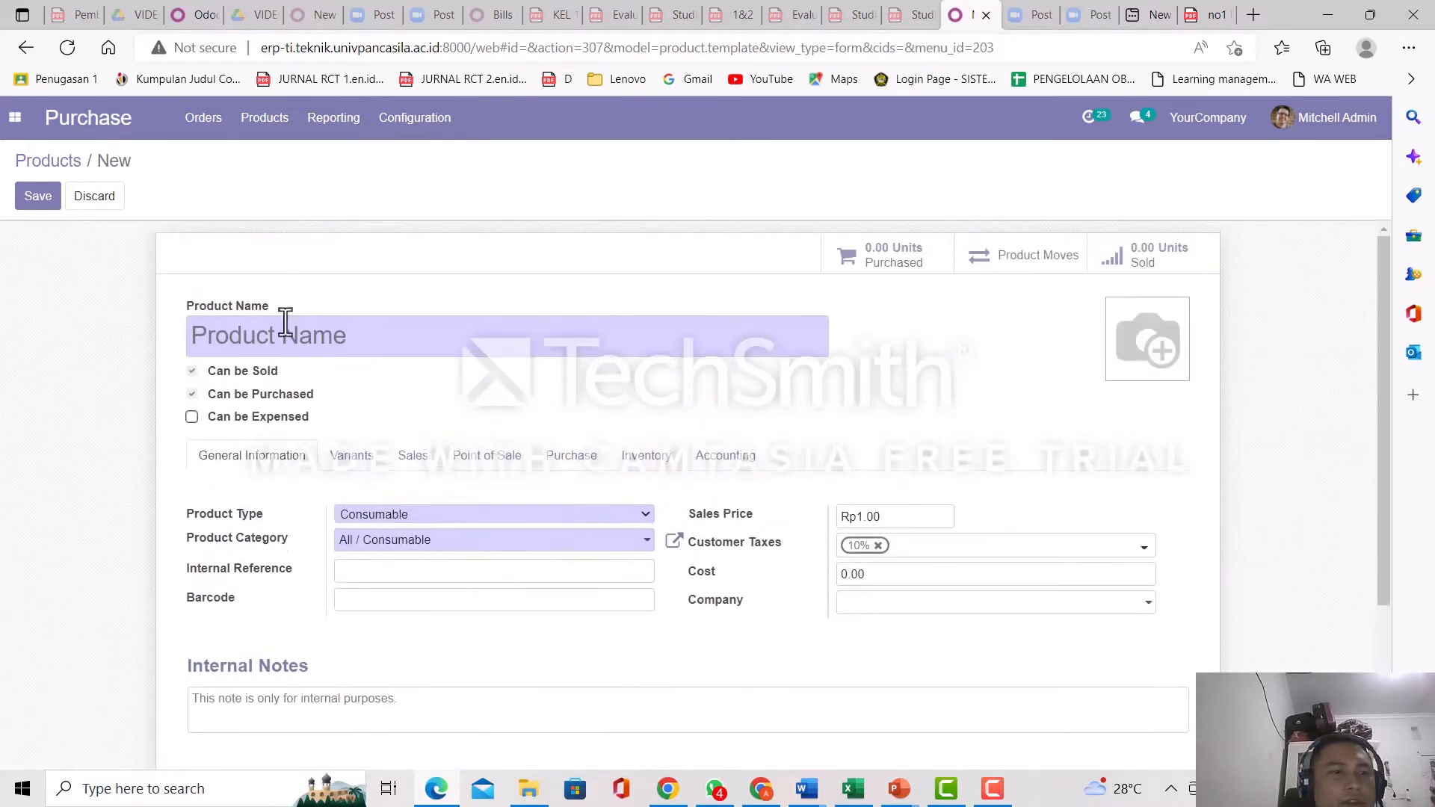
left_click(36, 198)
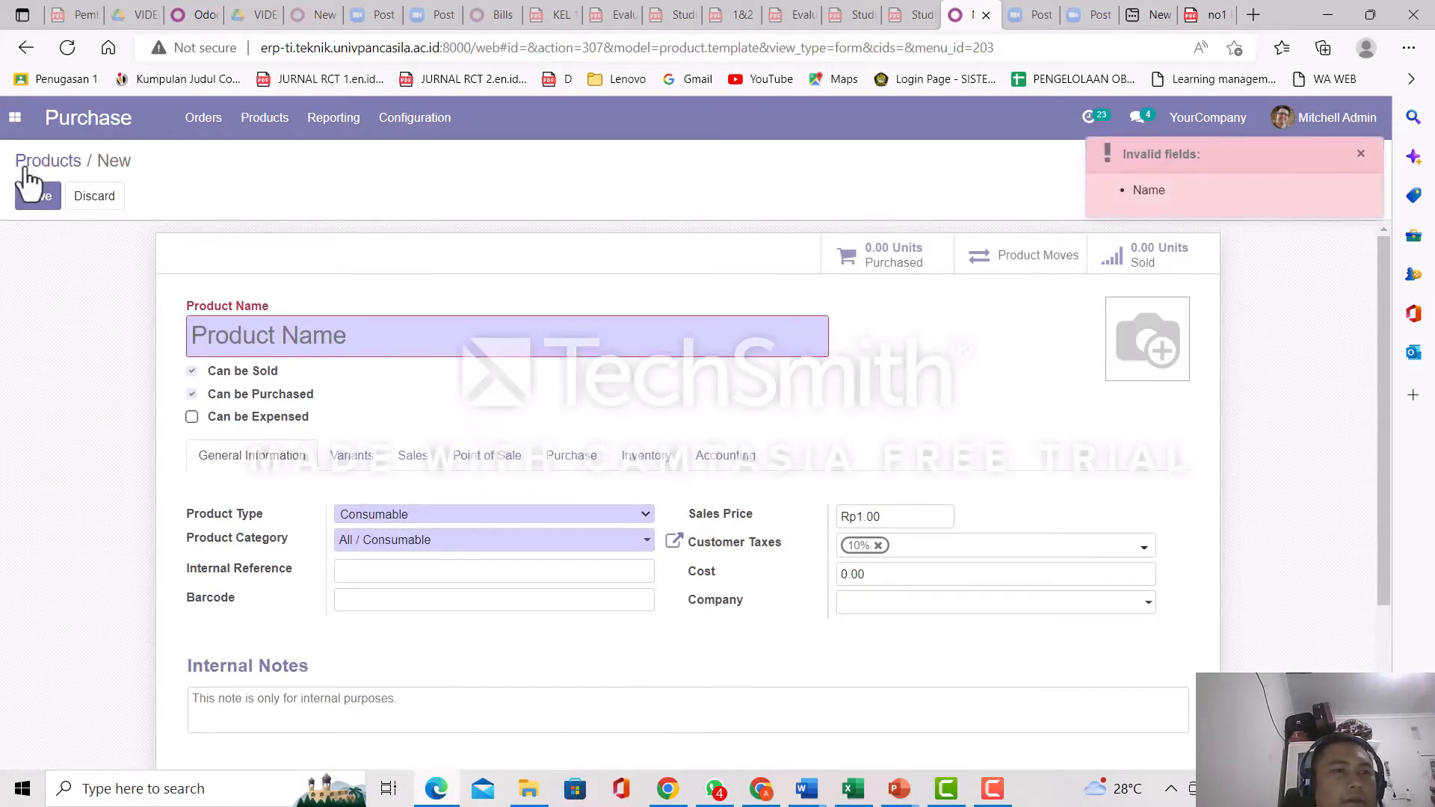
left_click(22, 118)
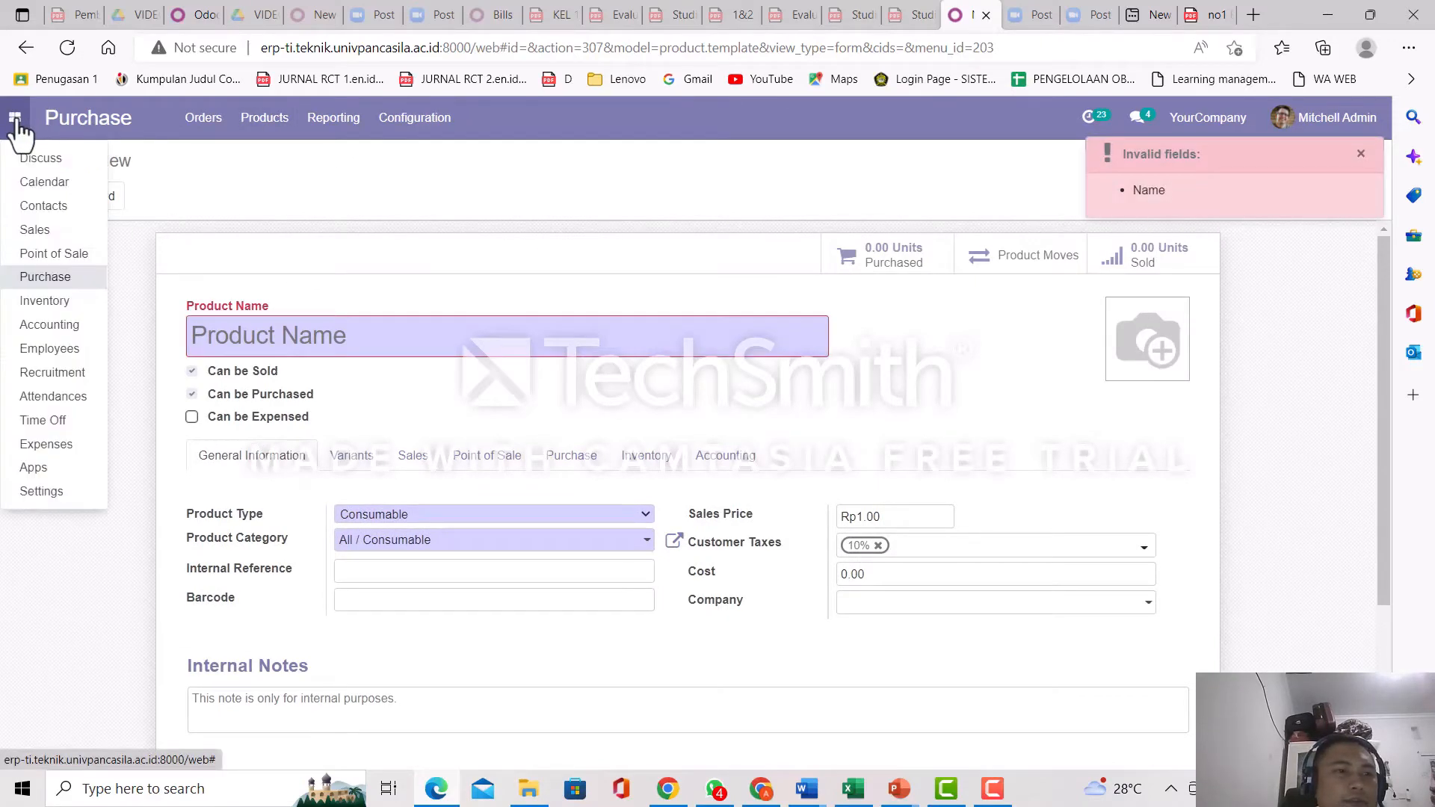
left_click(64, 277)
left_click(252, 129)
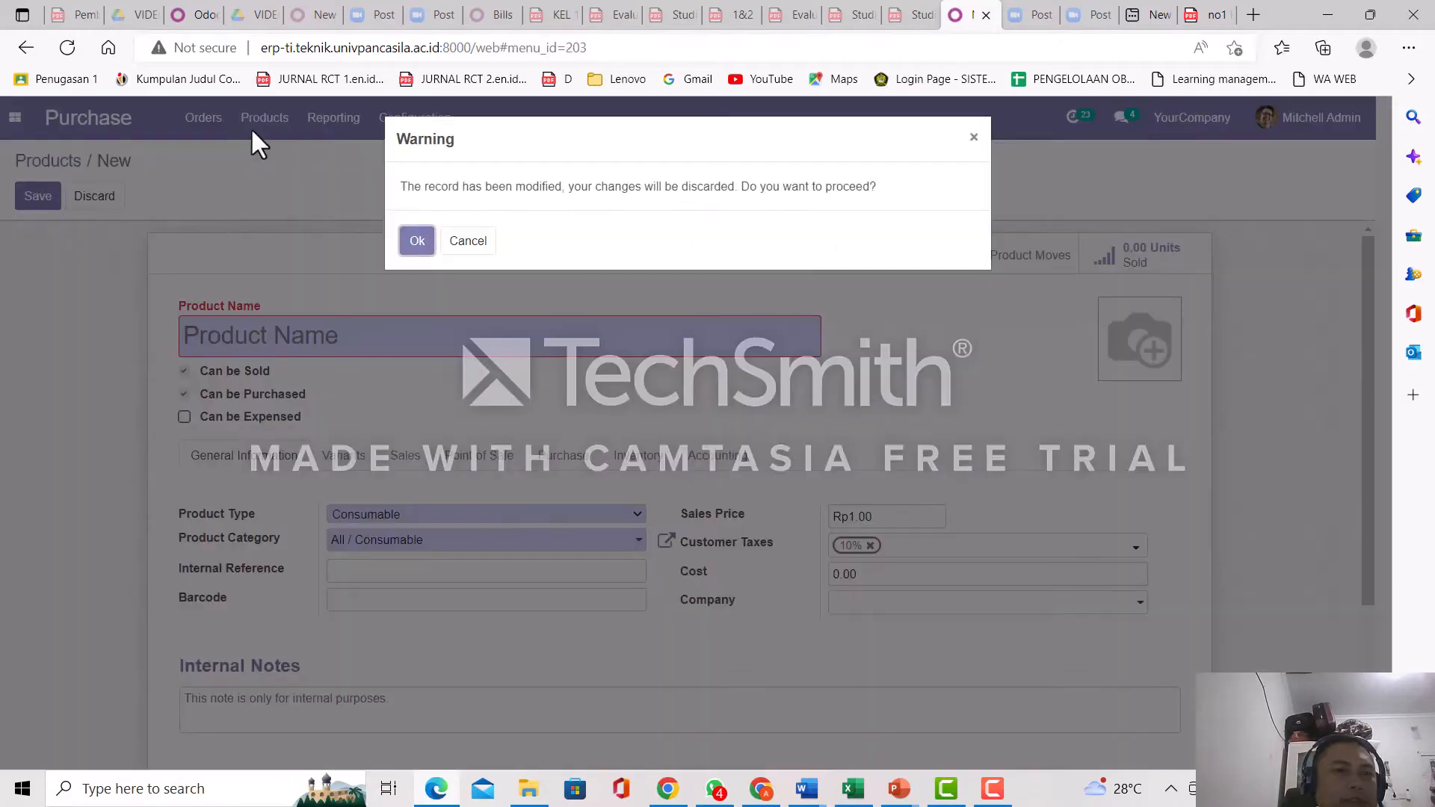
left_click(417, 241)
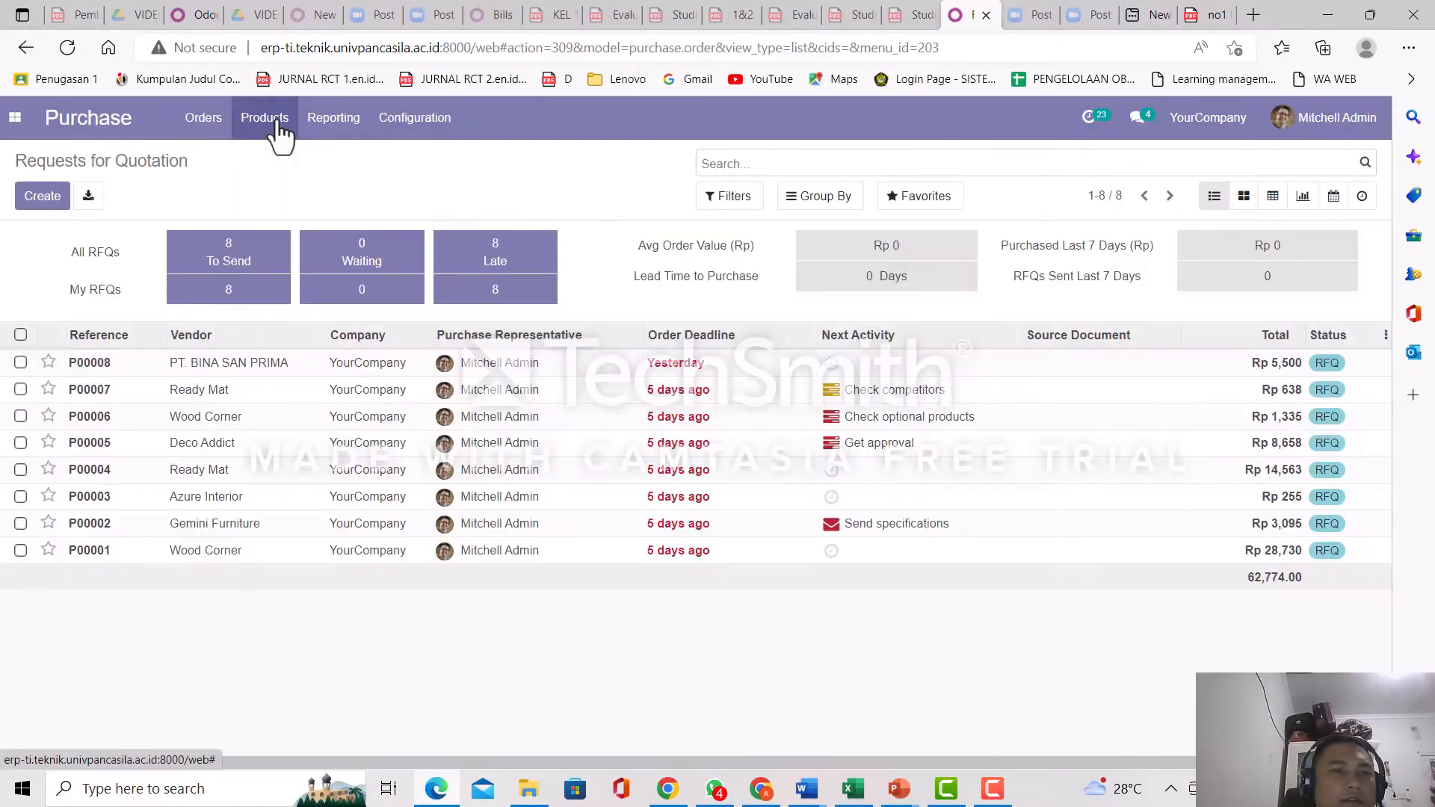
Return to the Purchase product catalogue and examine the CURLIV SYRUP record.
left_click(281, 129)
left_click(307, 159)
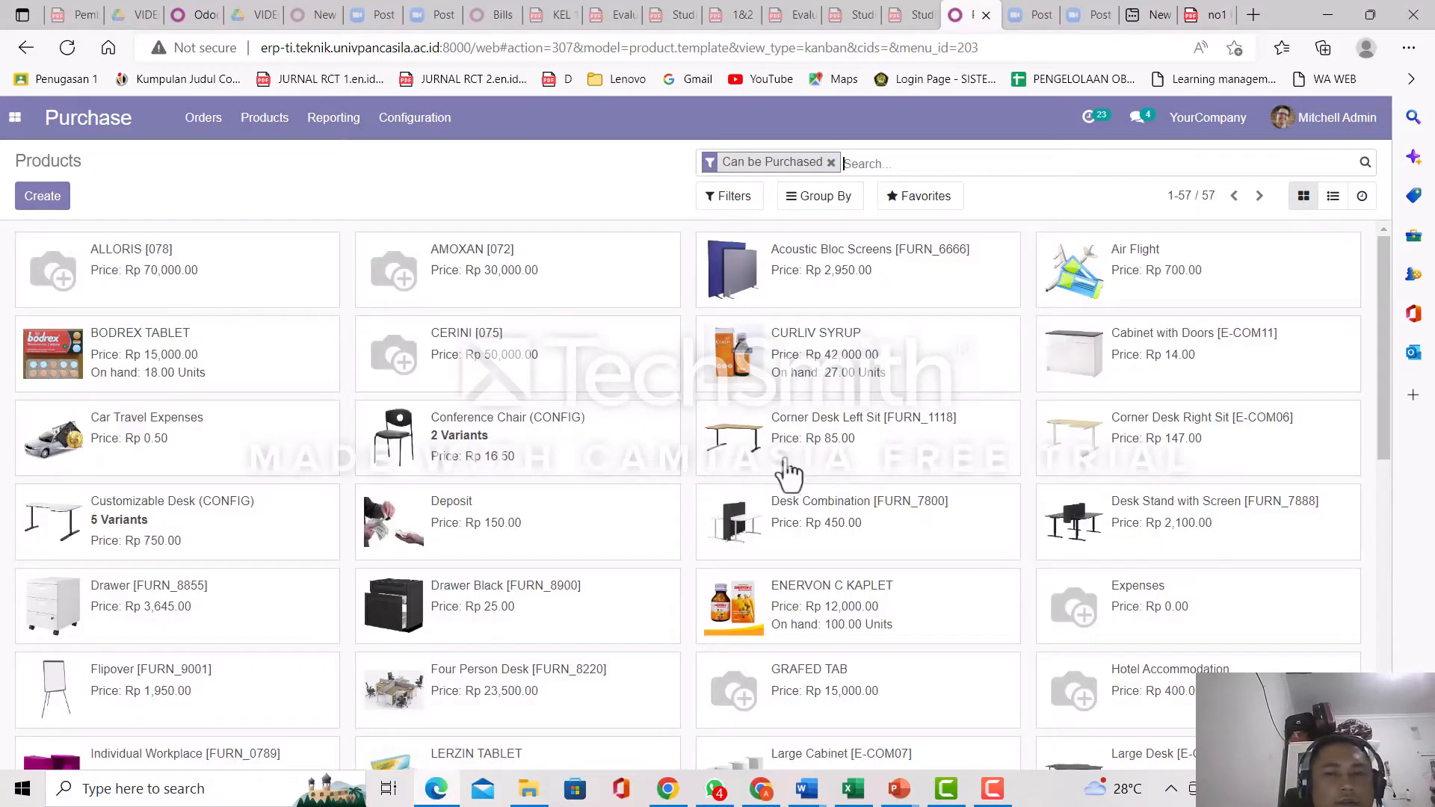
left_click(769, 371)
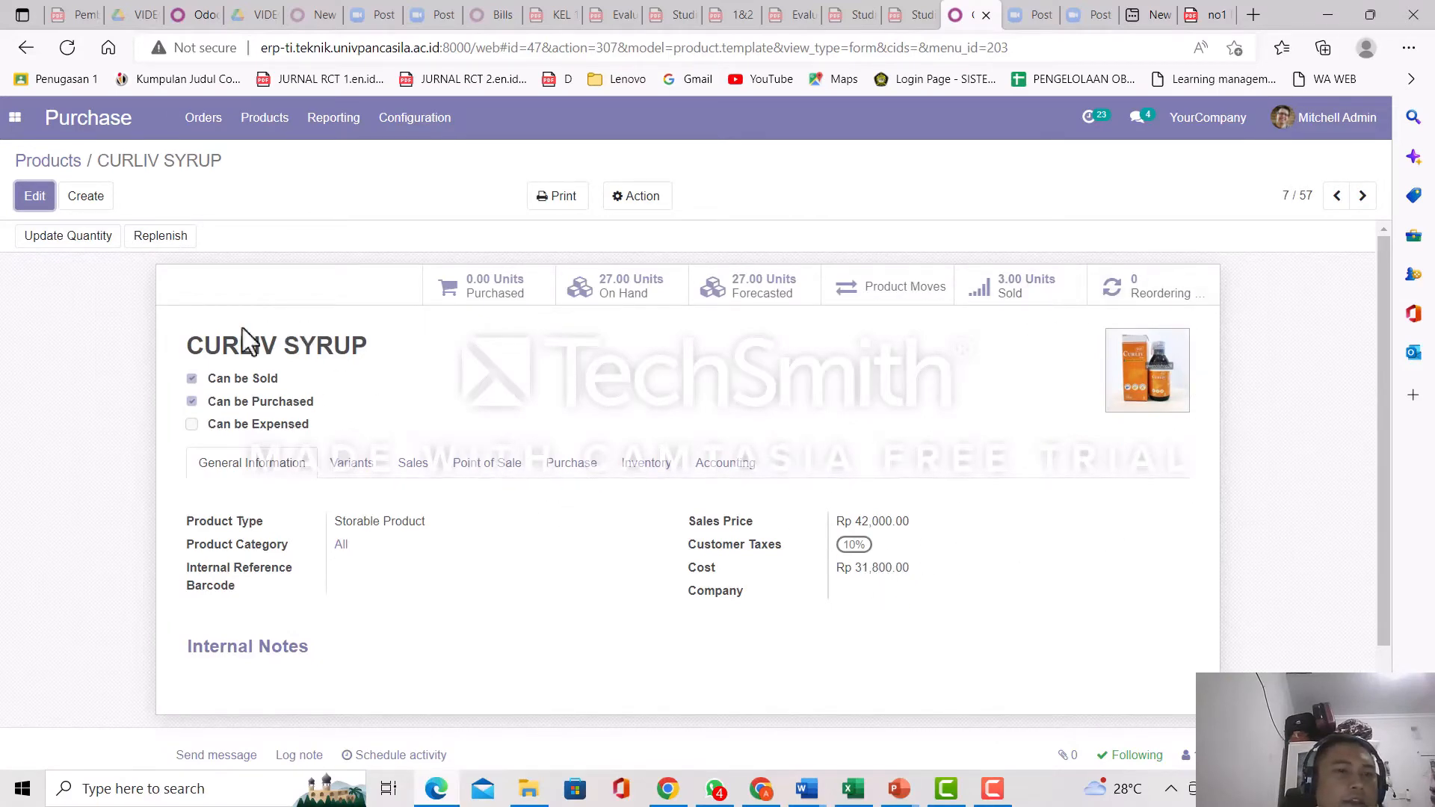
Start a new company vendor from the Vendors list and bring up its sales and purchase settings.
left_click(202, 120)
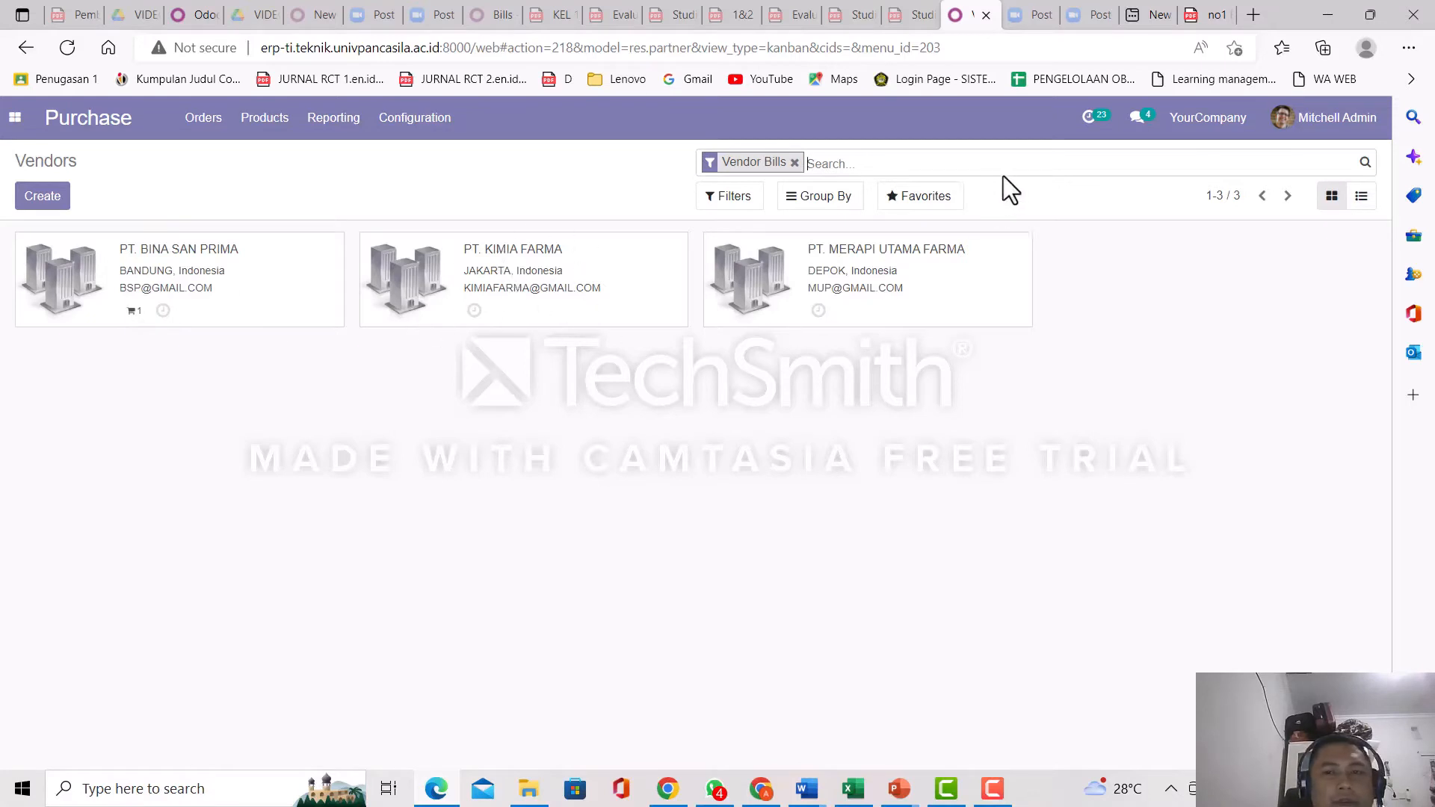
left_click(33, 216)
left_click(33, 215)
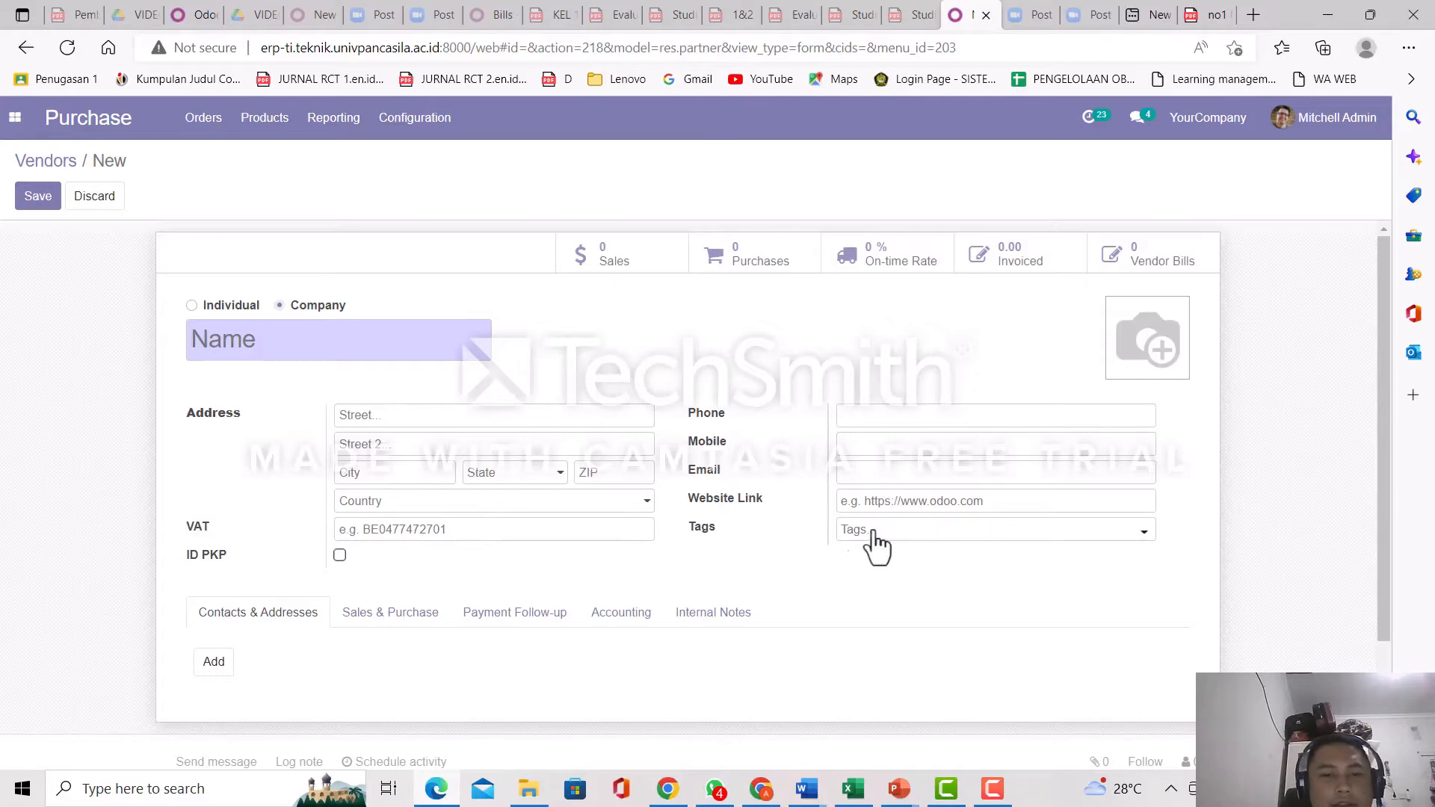
left_click(414, 617)
scroll(448, 562, "down", 1)
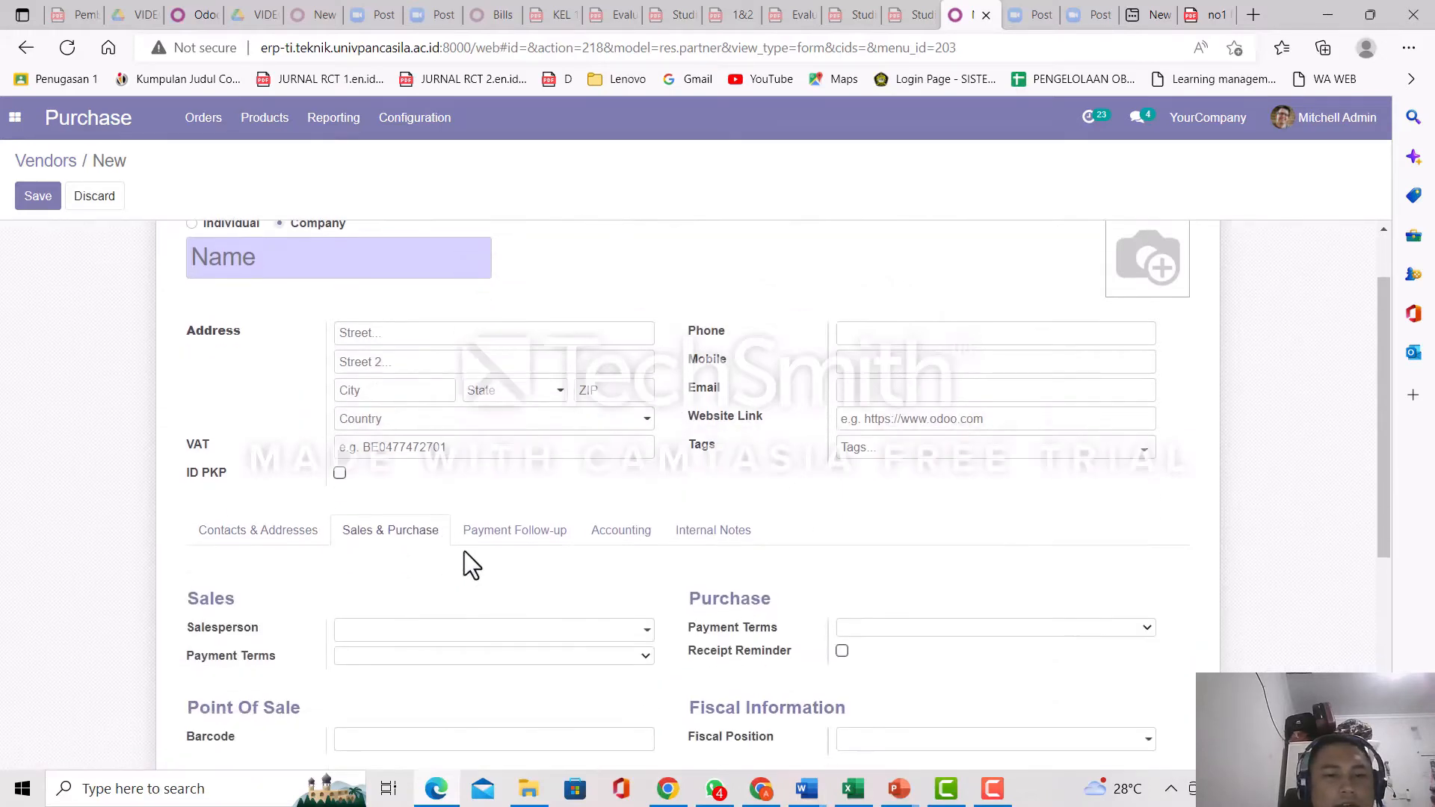
Set both the sales and the purchase payment terms of the new vendor to 30 Days.
left_click(466, 629)
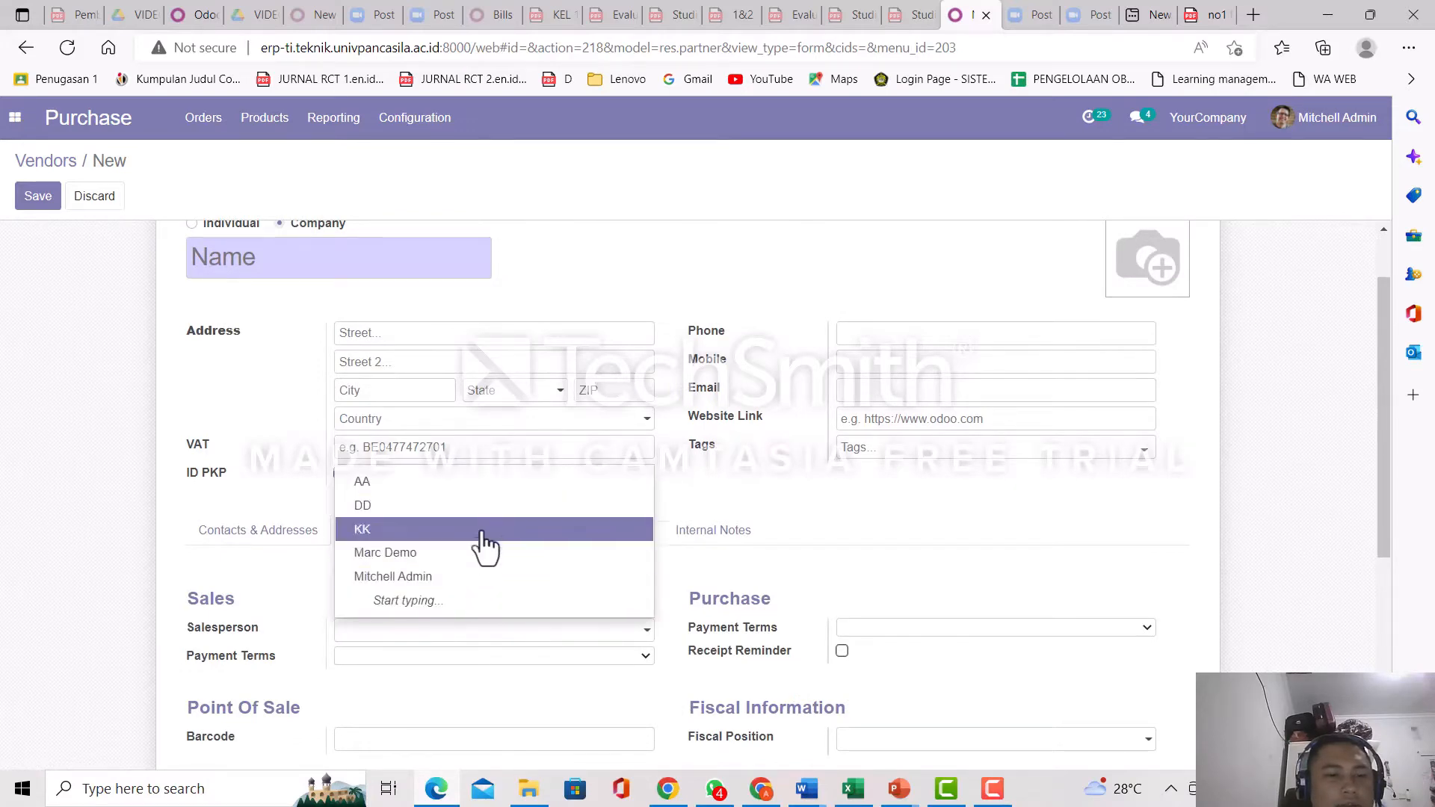
left_click(376, 658)
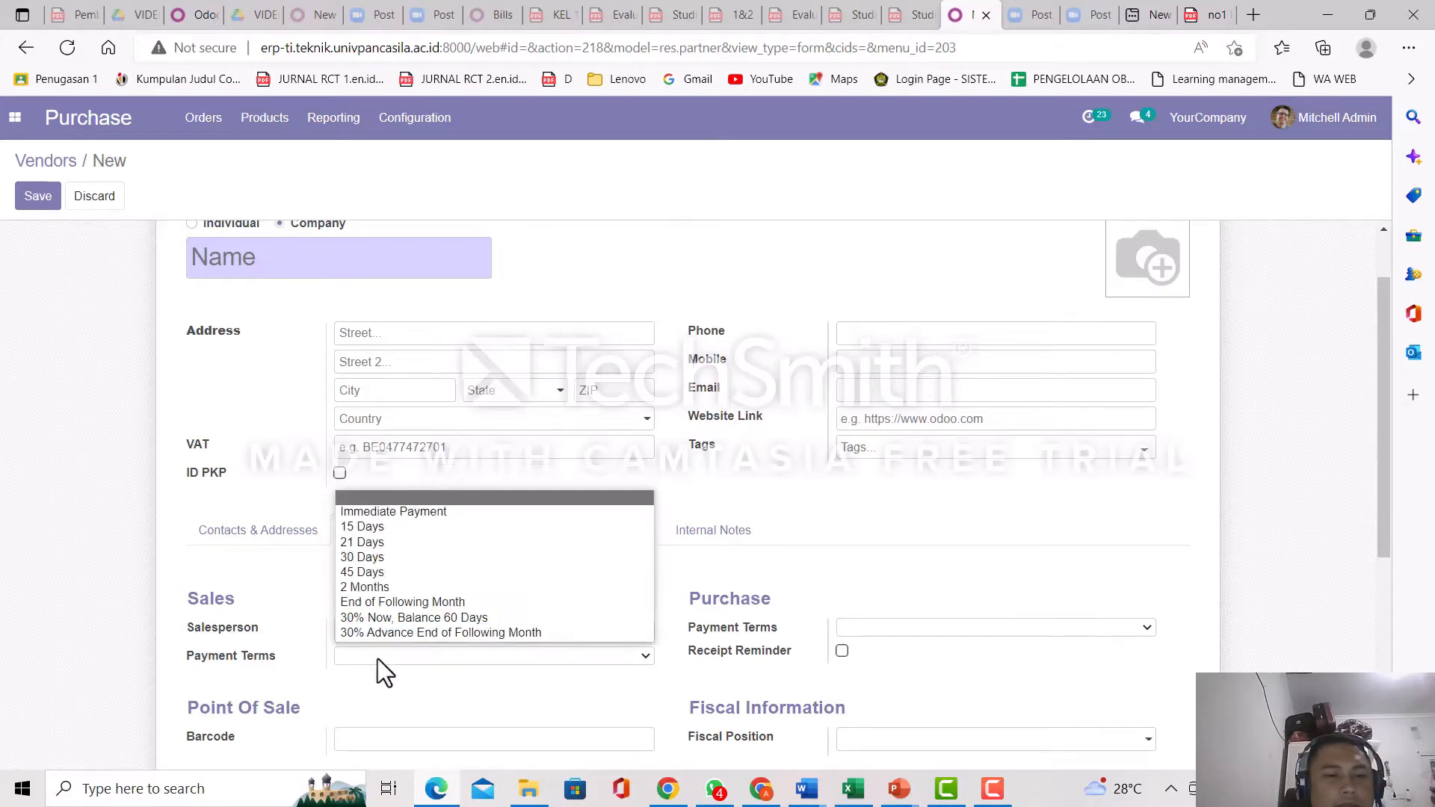
left_click(436, 559)
scroll(818, 596, "down", 2)
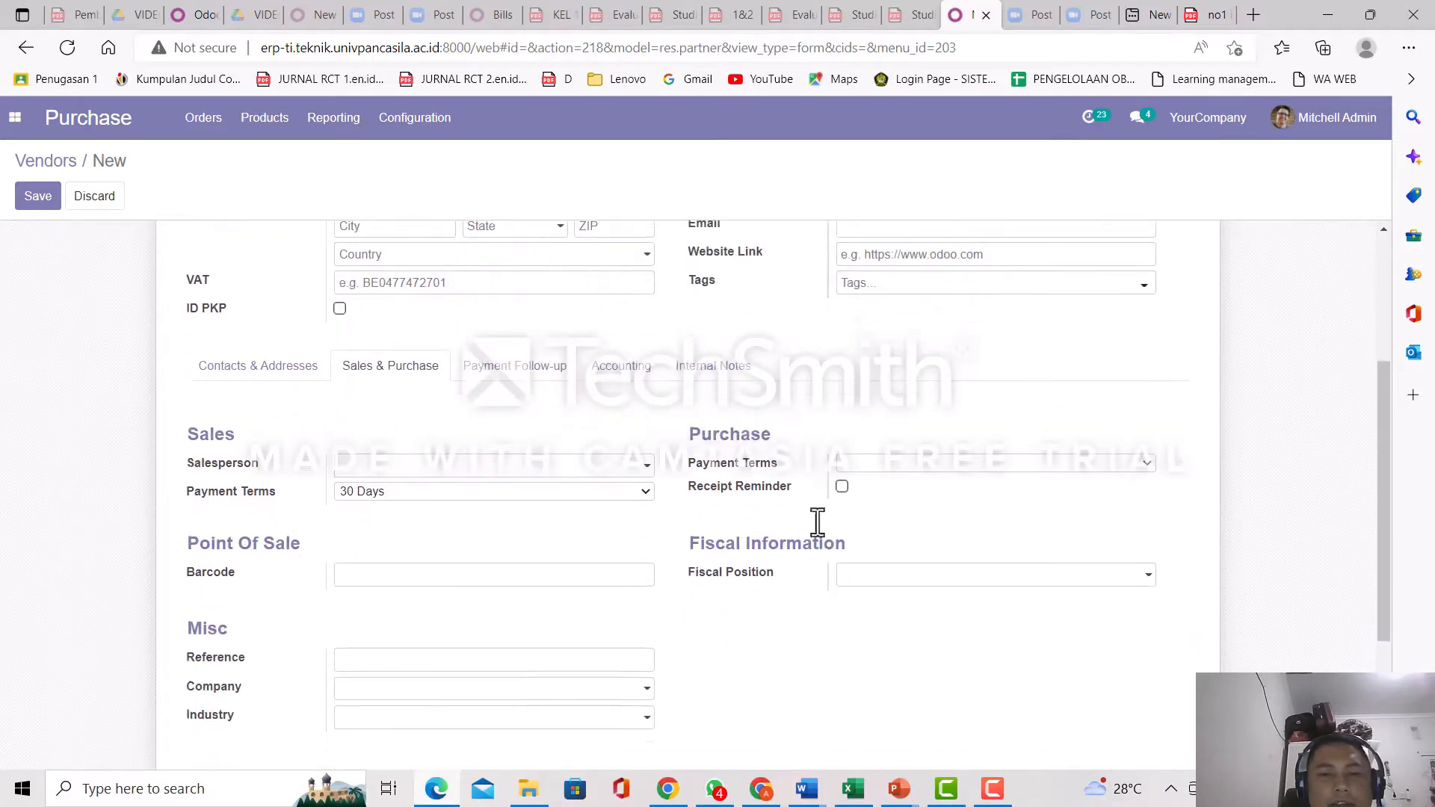
left_click(913, 464)
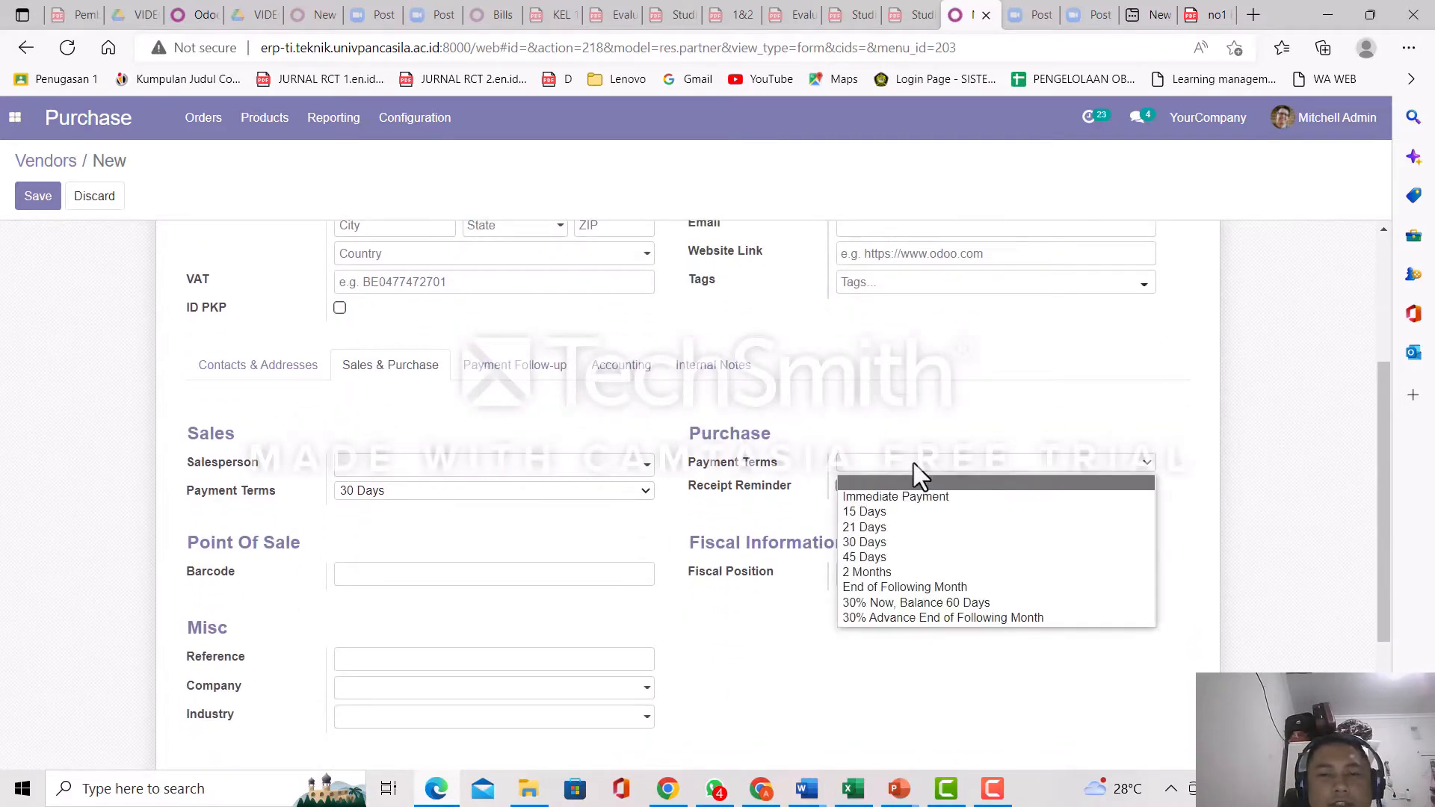
left_click(919, 541)
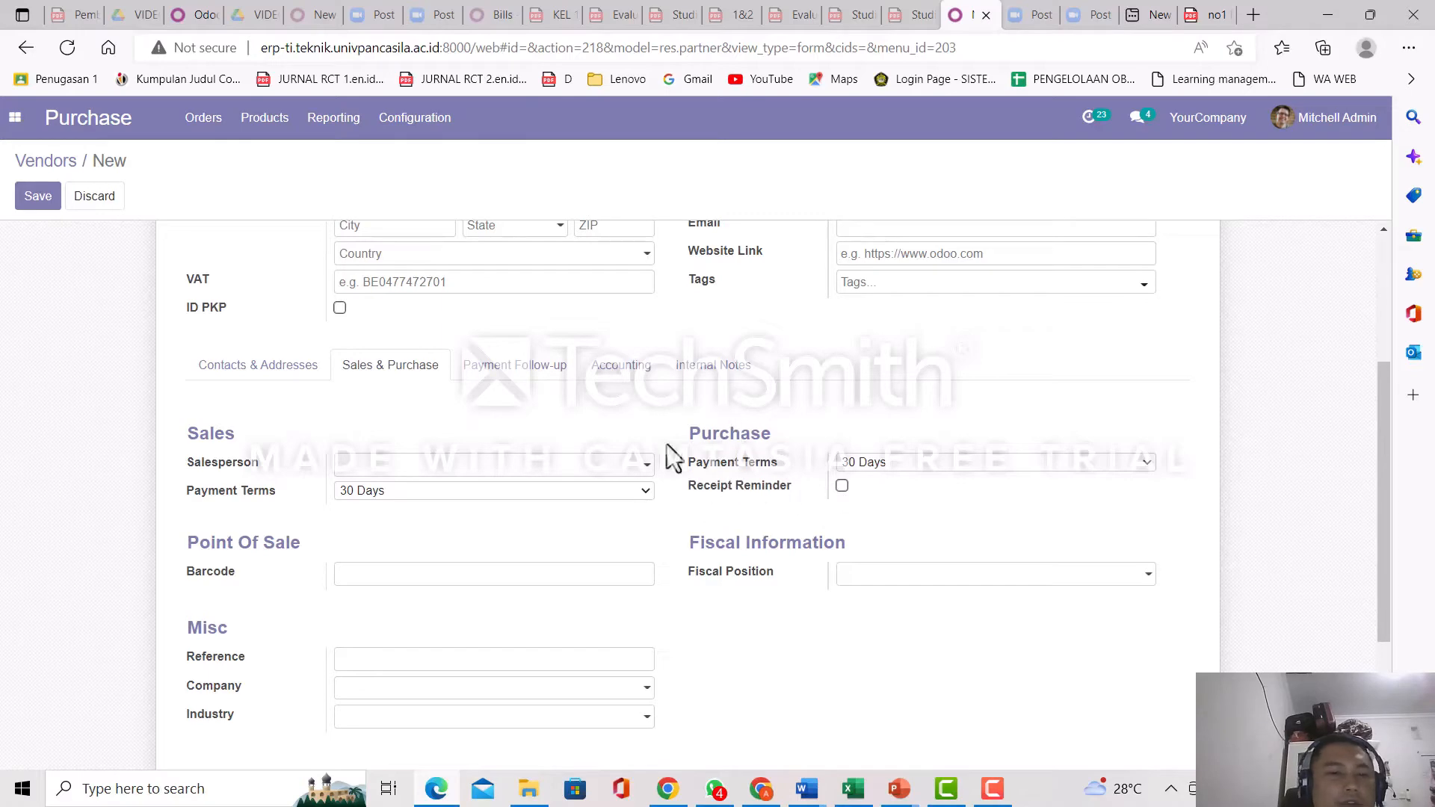
Discard the unsaved vendor record and return to the Vendors list.
scroll(349, 397, "up", 2)
scroll(459, 447, "up", 1)
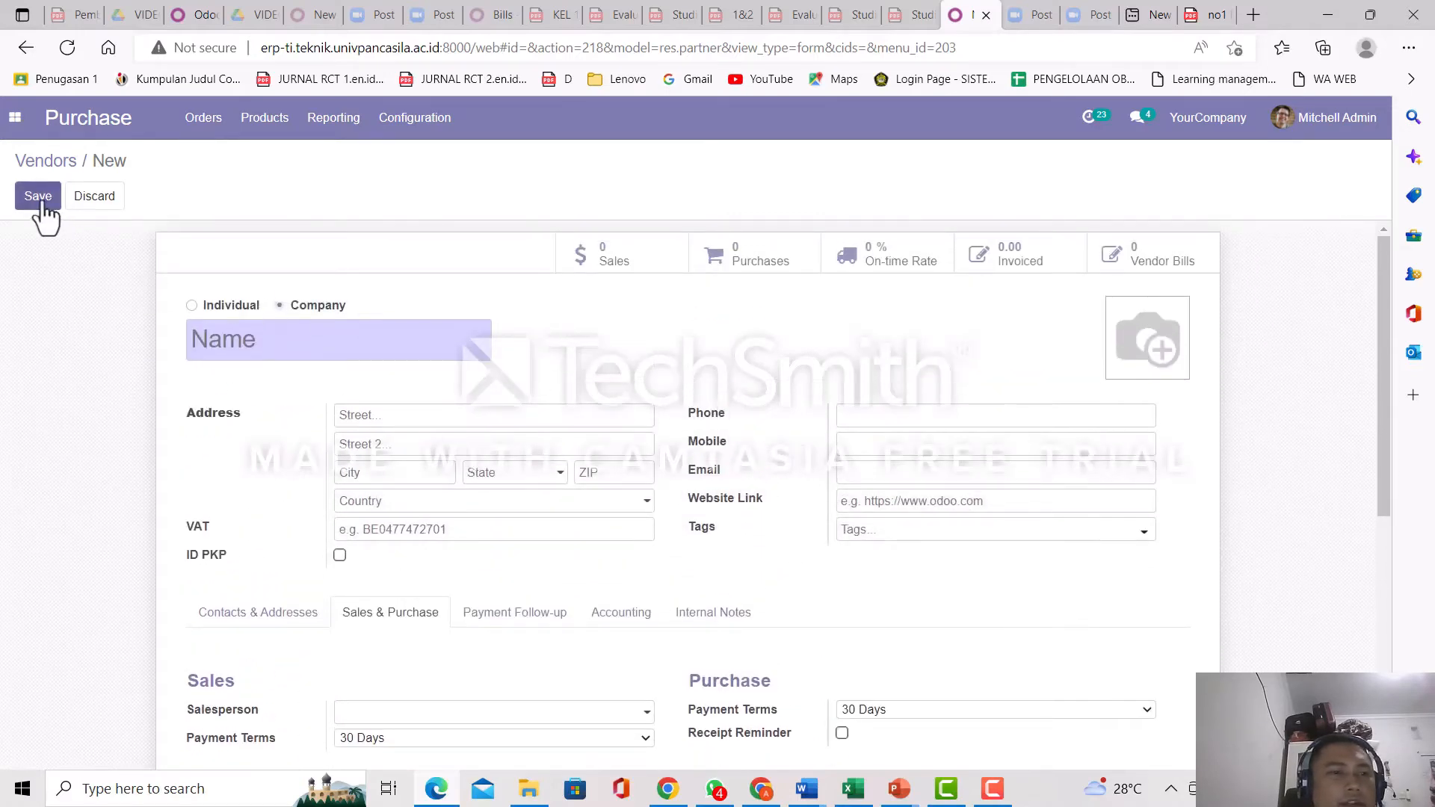
left_click(187, 120)
left_click(267, 251)
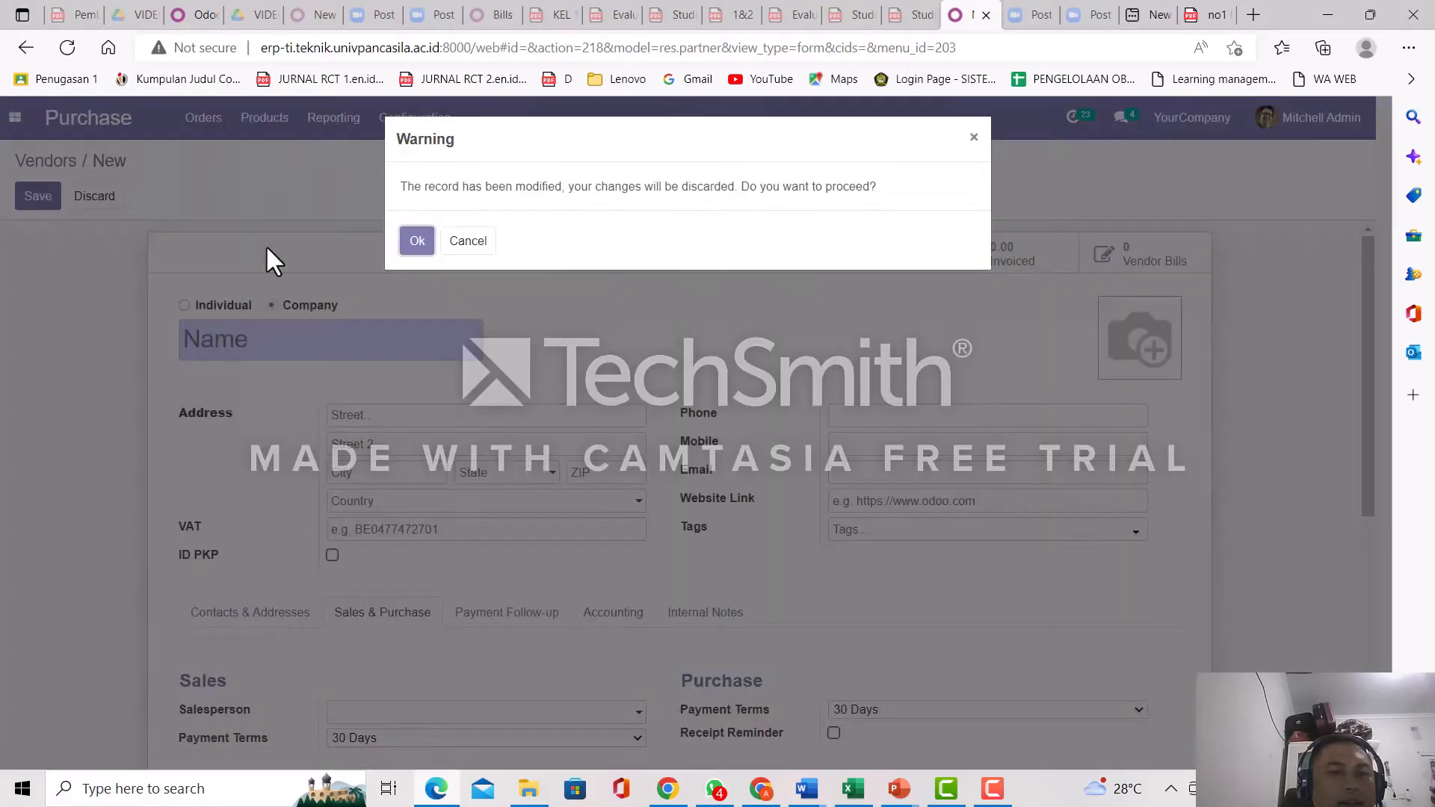
left_click(417, 249)
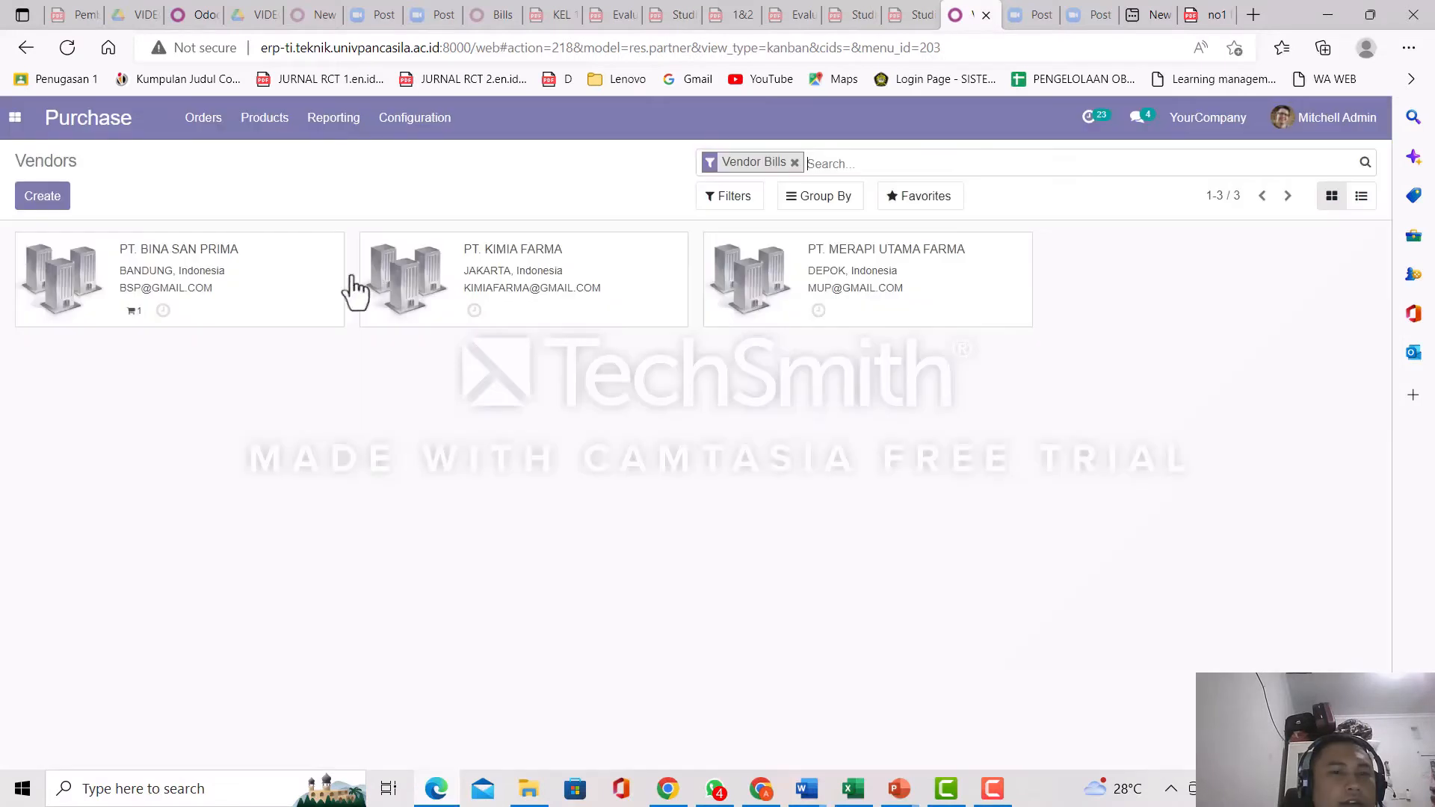
Open the PT. BINA SAN PRIMA vendor record and examine its contact details and sales and purchase settings.
left_click(221, 301)
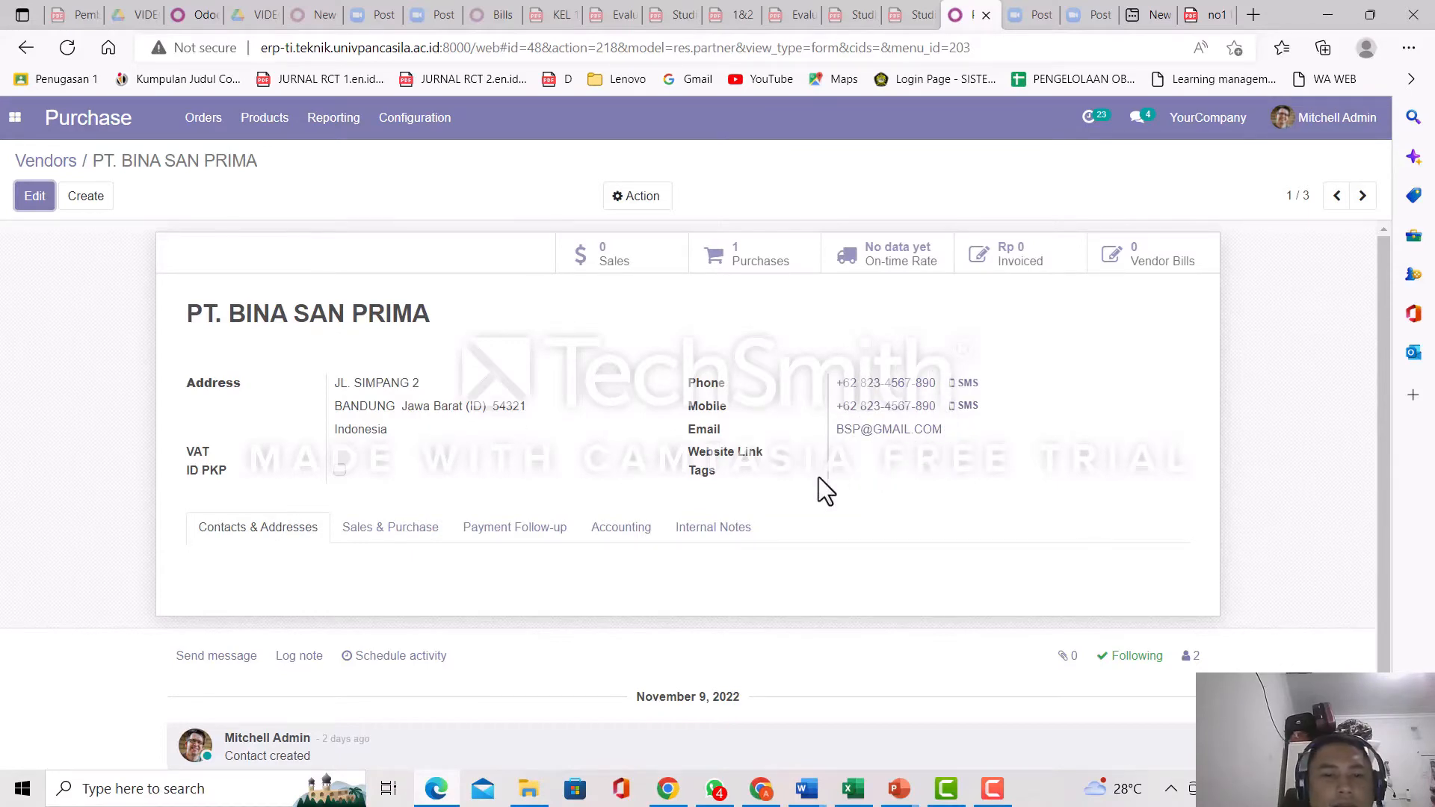
scroll(817, 475, "down", 1)
scroll(815, 473, "up", 1)
left_click(356, 531)
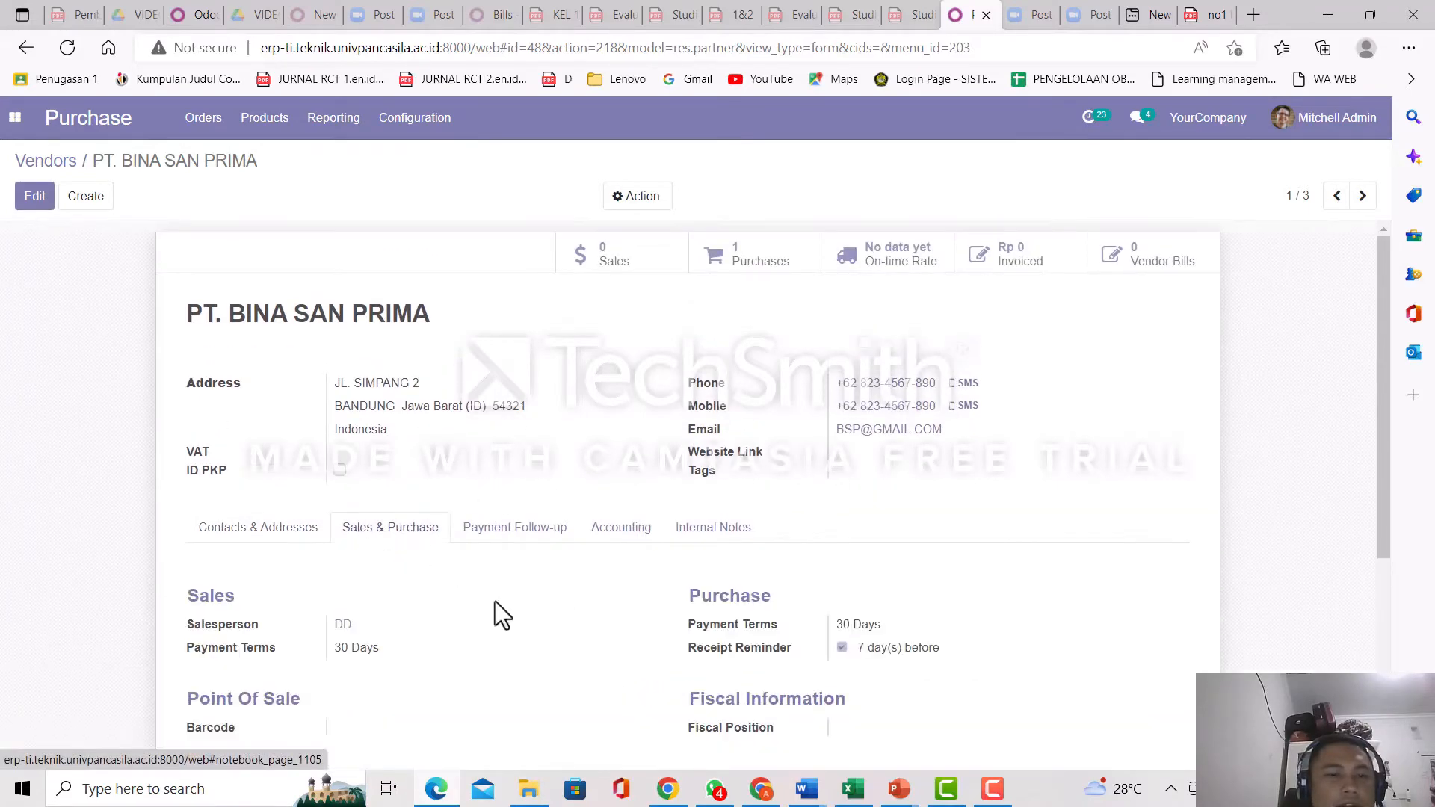
scroll(456, 576, "down", 3)
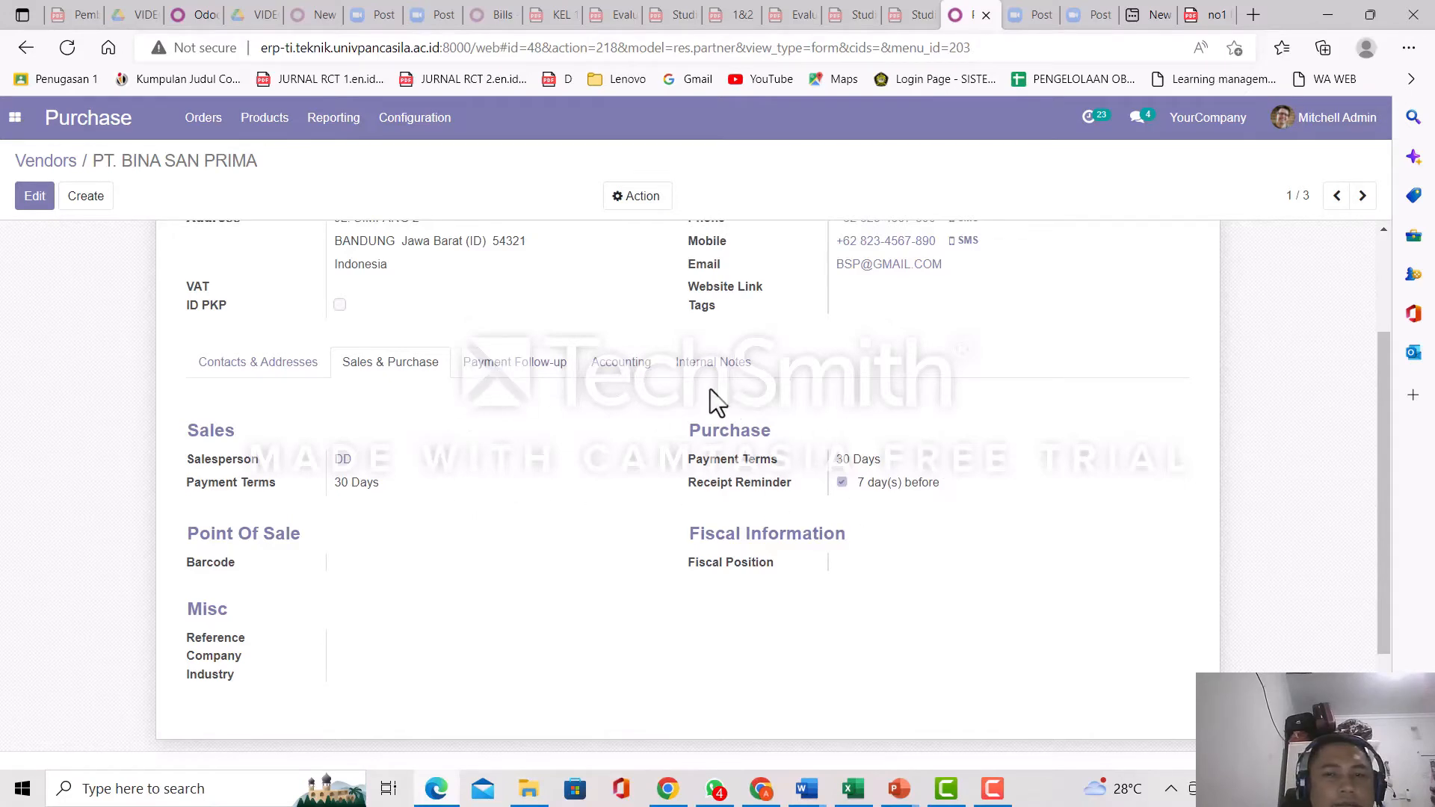
scroll(713, 396, "up", 2)
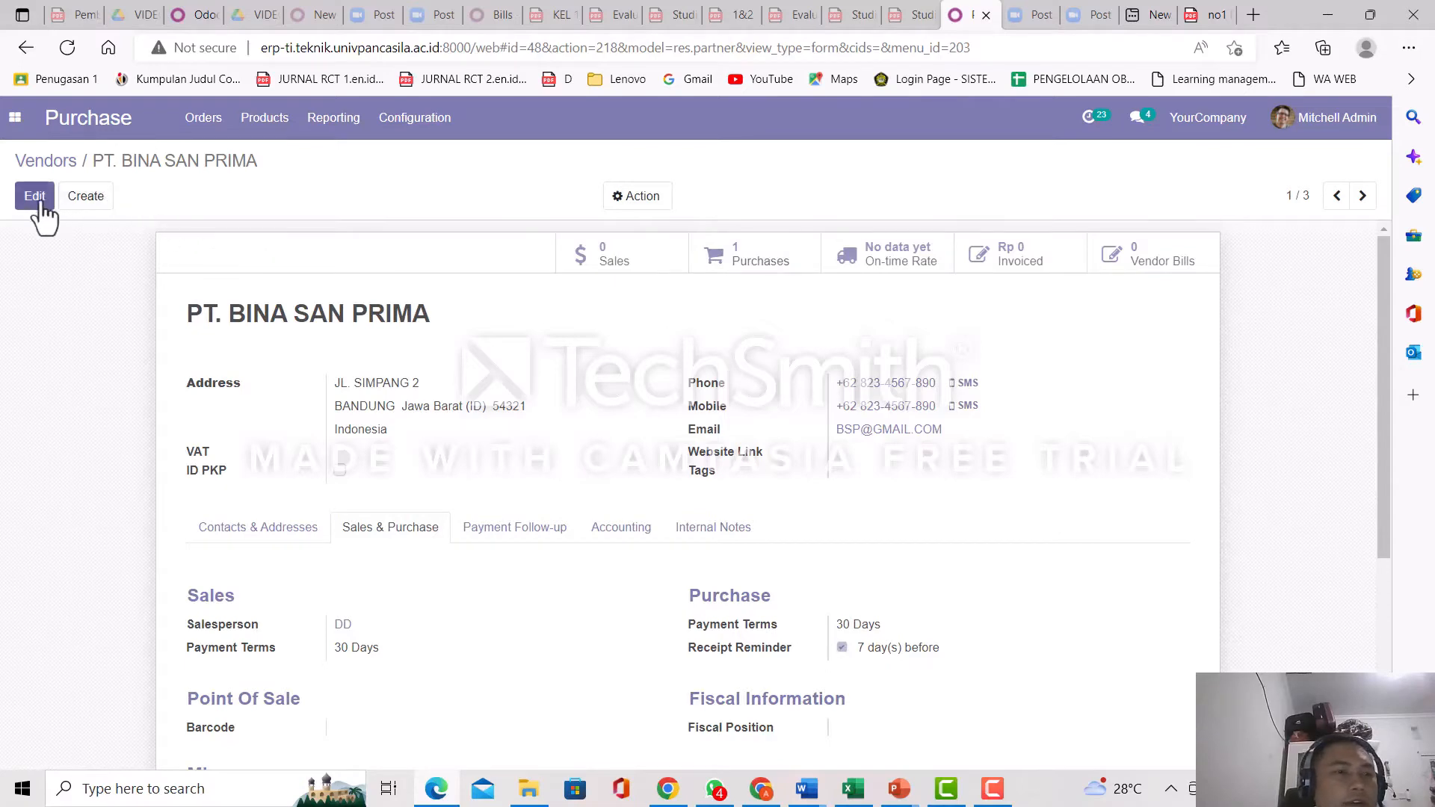
Start a new request for quotation in the Purchase module with PT. BINA SAN PRIMA as the vendor.
left_click(15, 118)
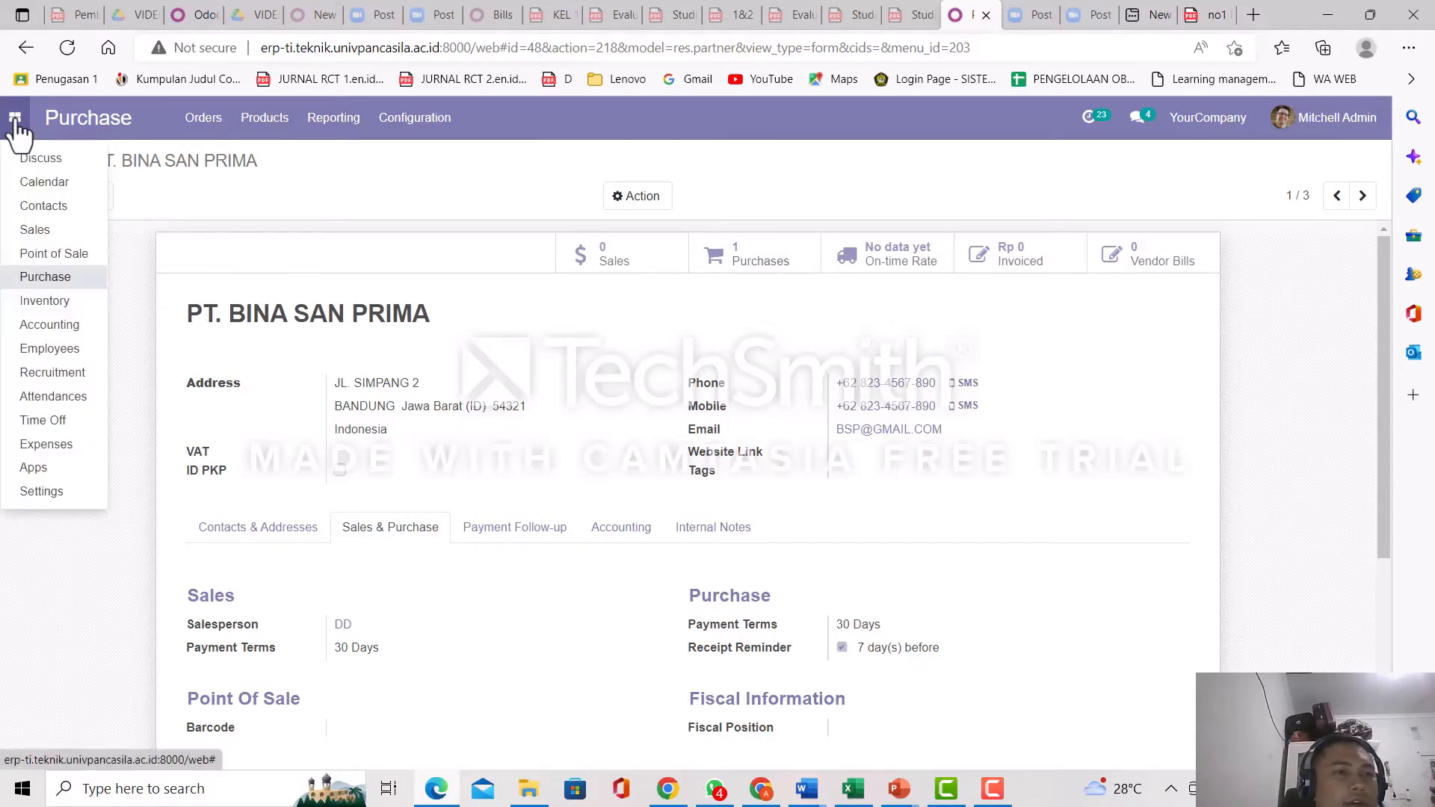
left_click(66, 277)
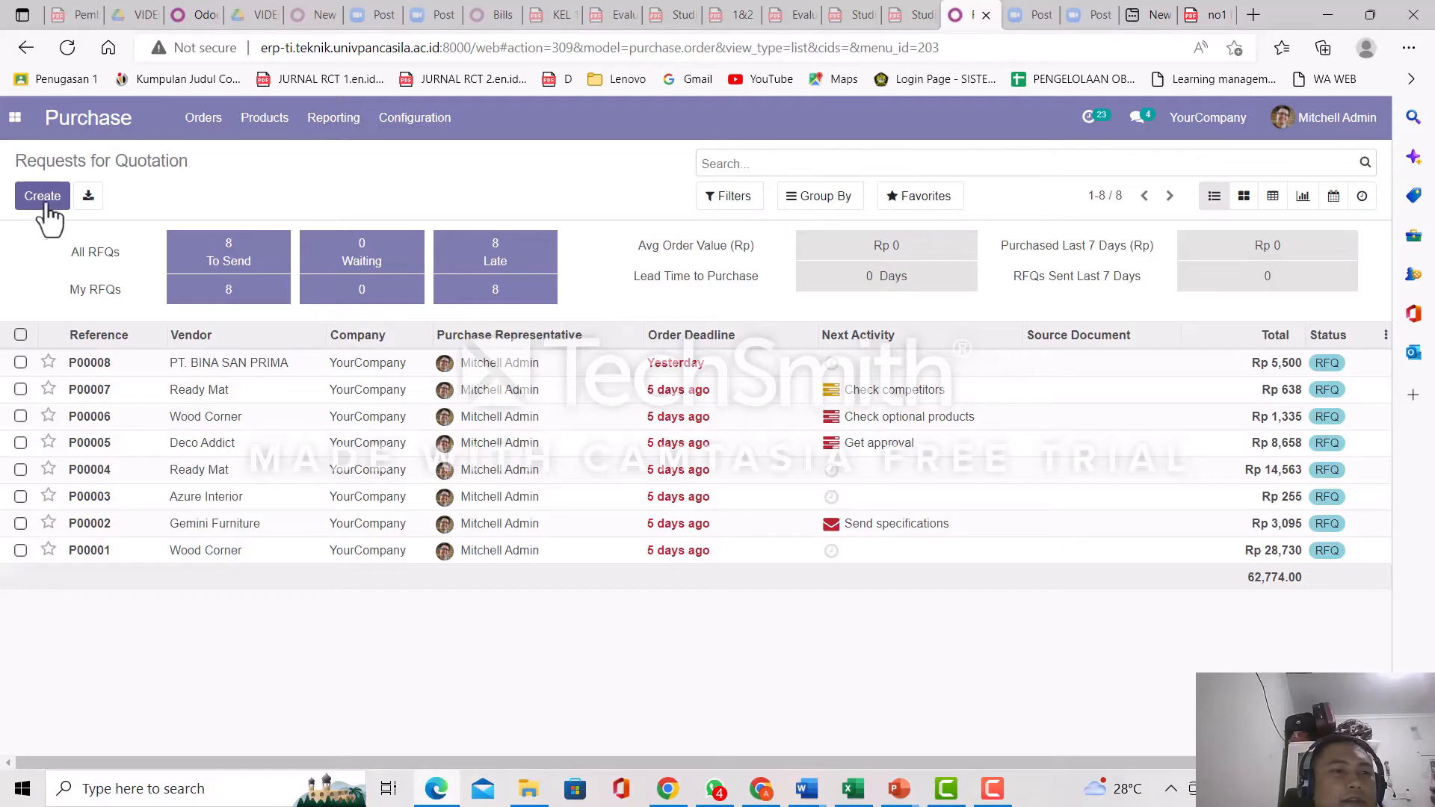
left_click(45, 199)
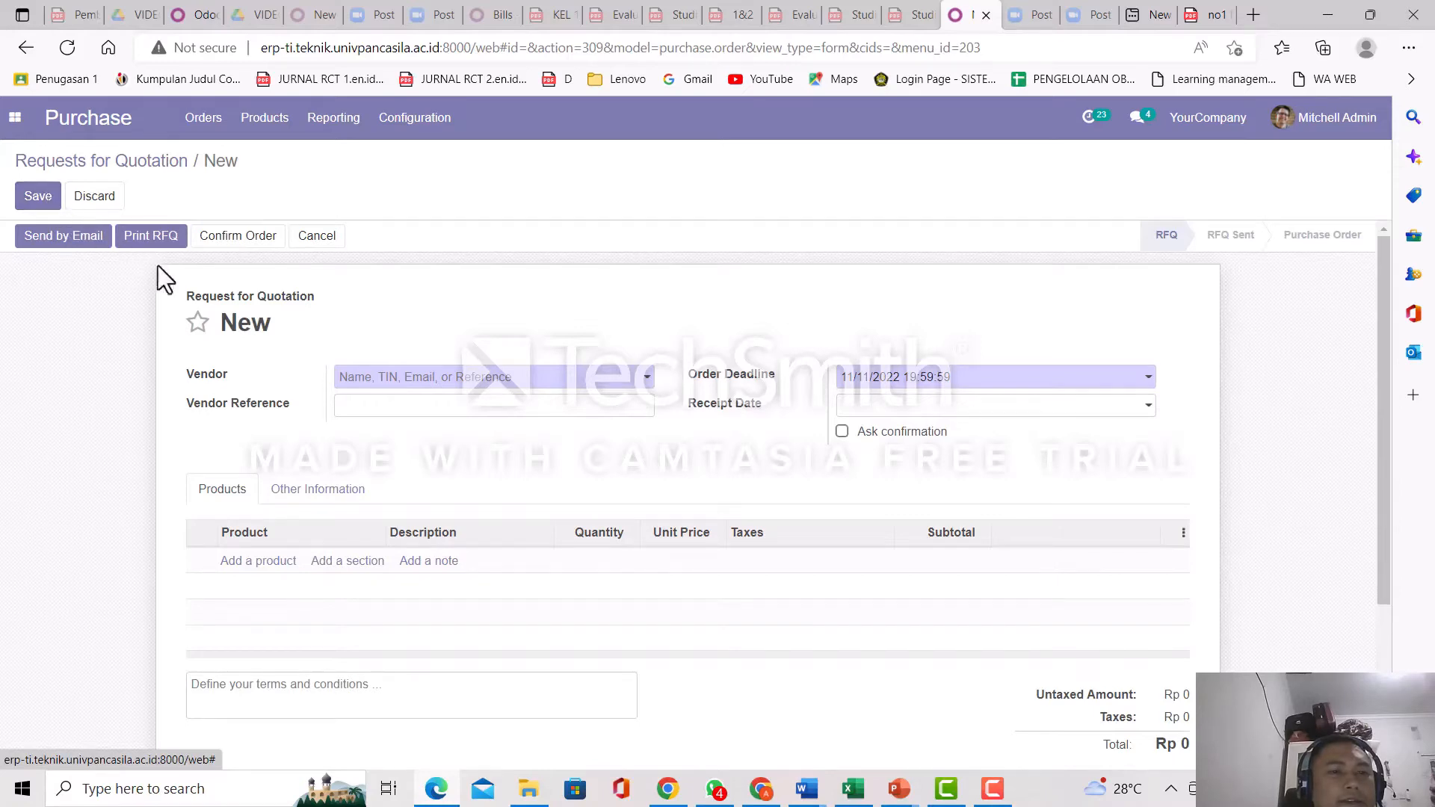
left_click(414, 385)
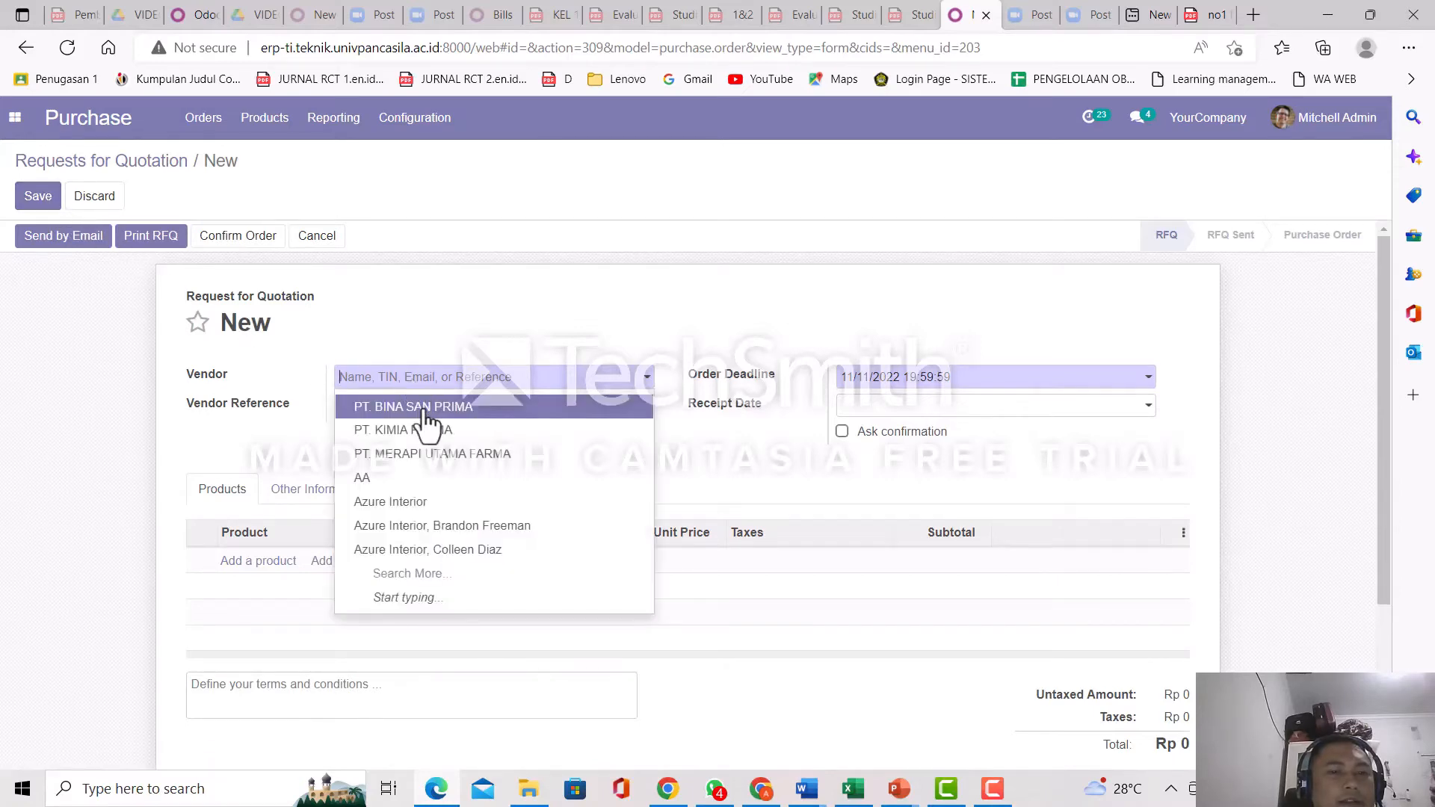
left_click(424, 410)
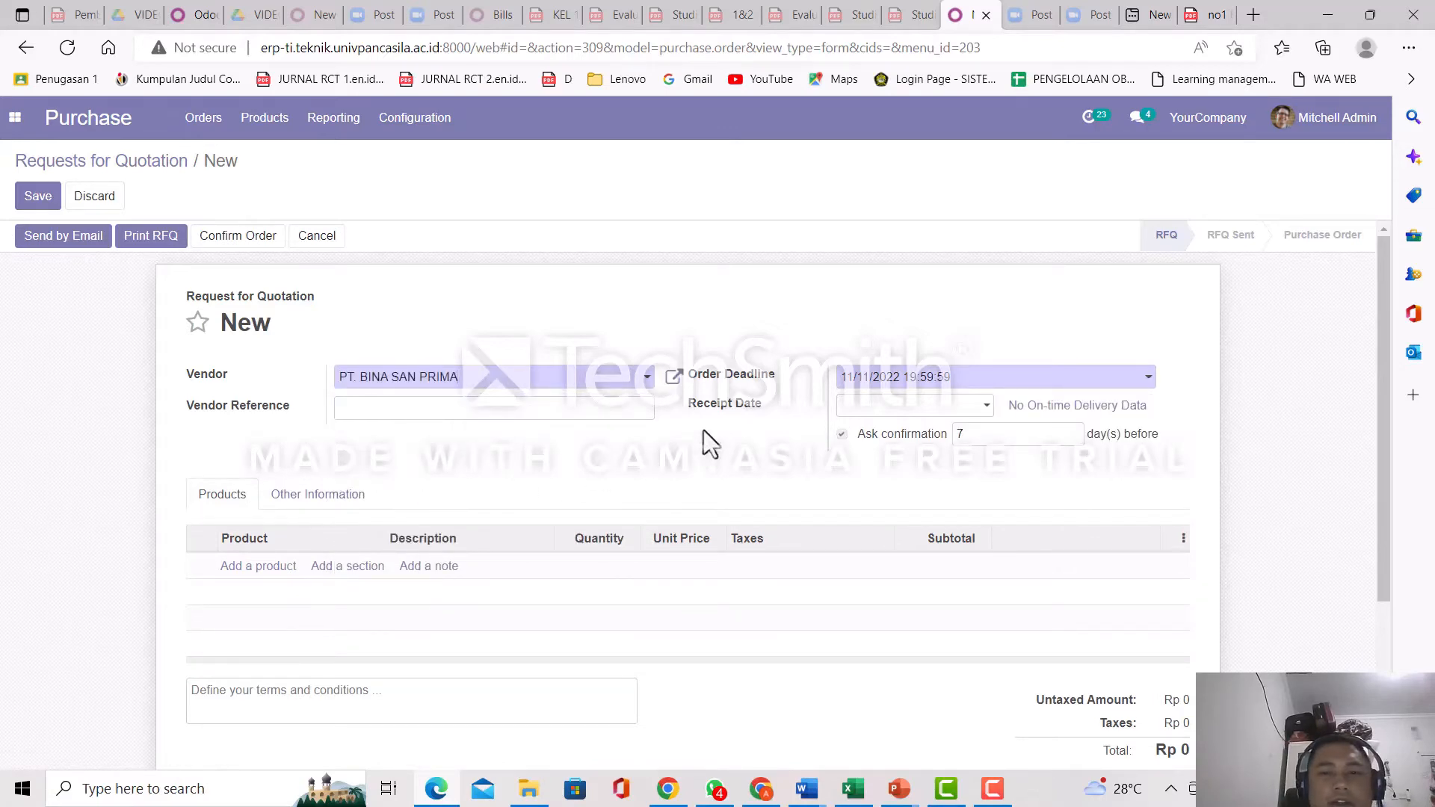
Set the request's order deadline to 11/12/2022 and its receipt date to 11/15/2022.
left_click(878, 379)
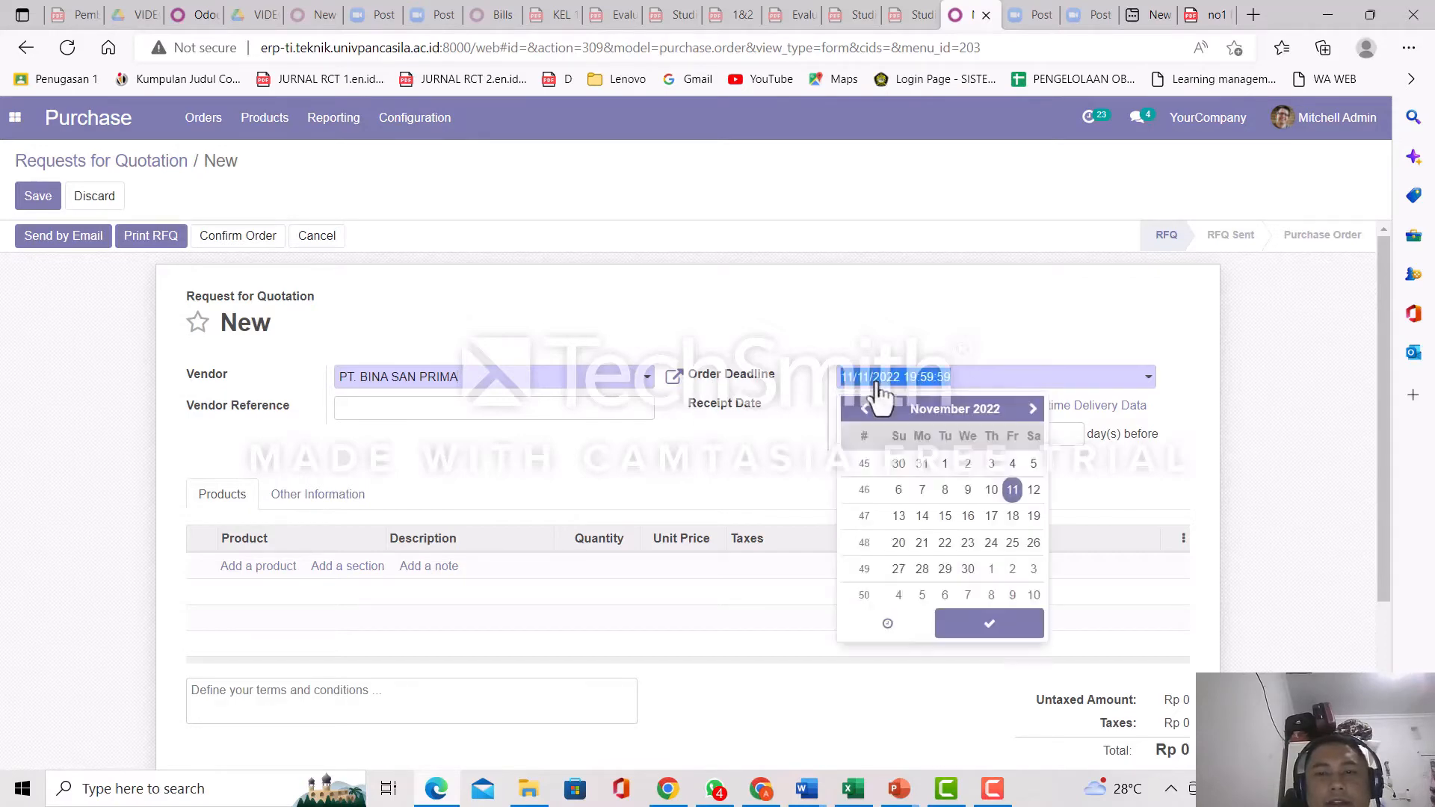
left_click(1032, 491)
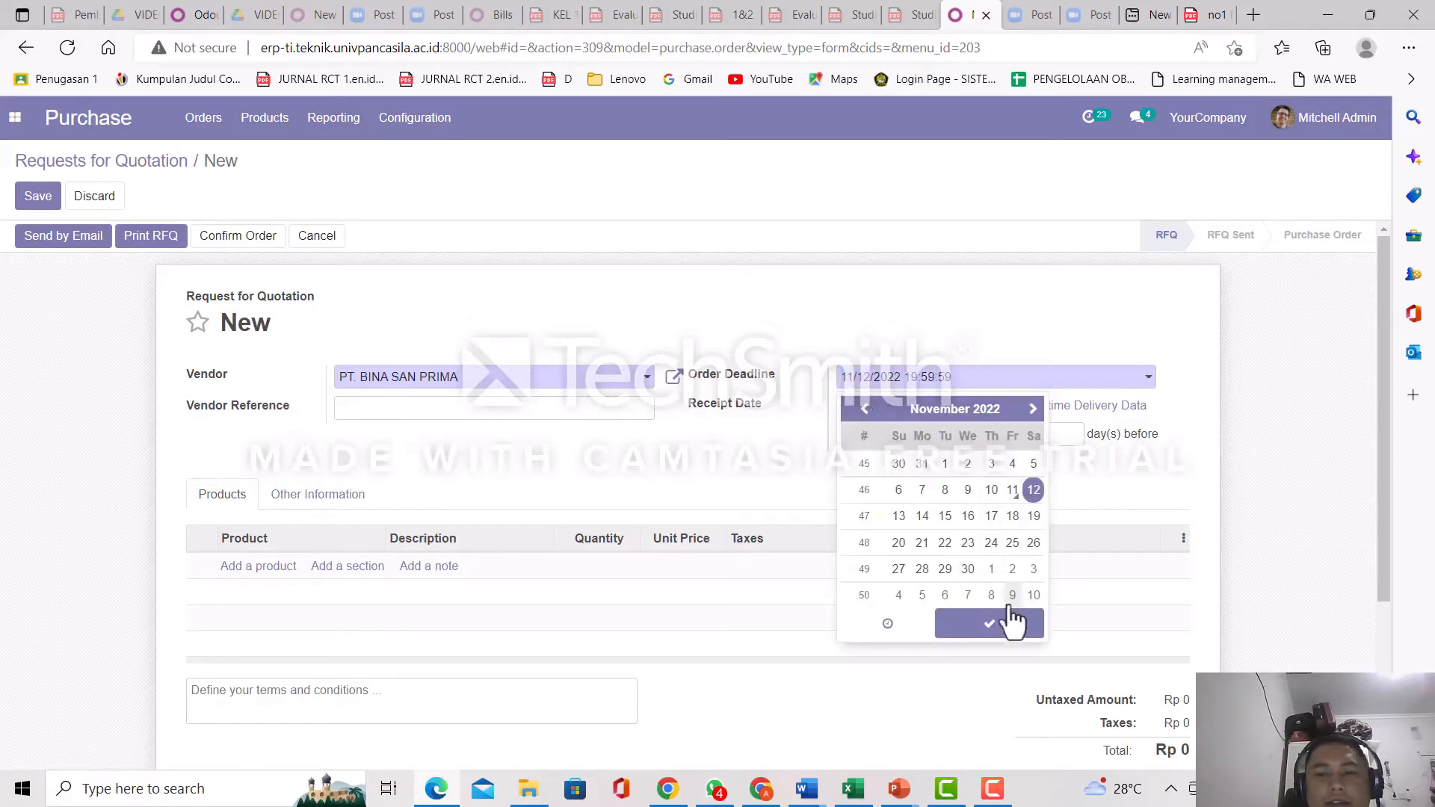
left_click(989, 624)
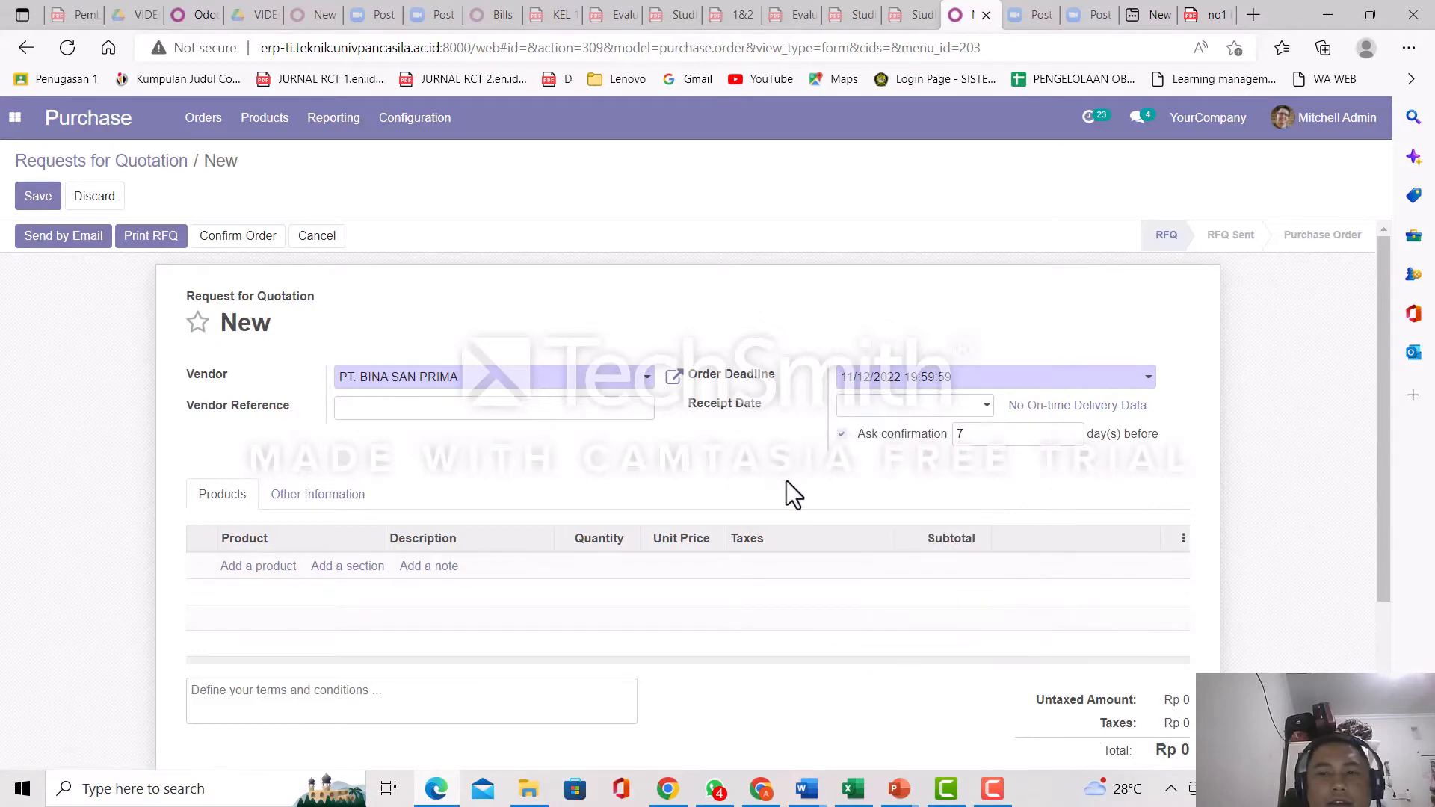
left_click(965, 408)
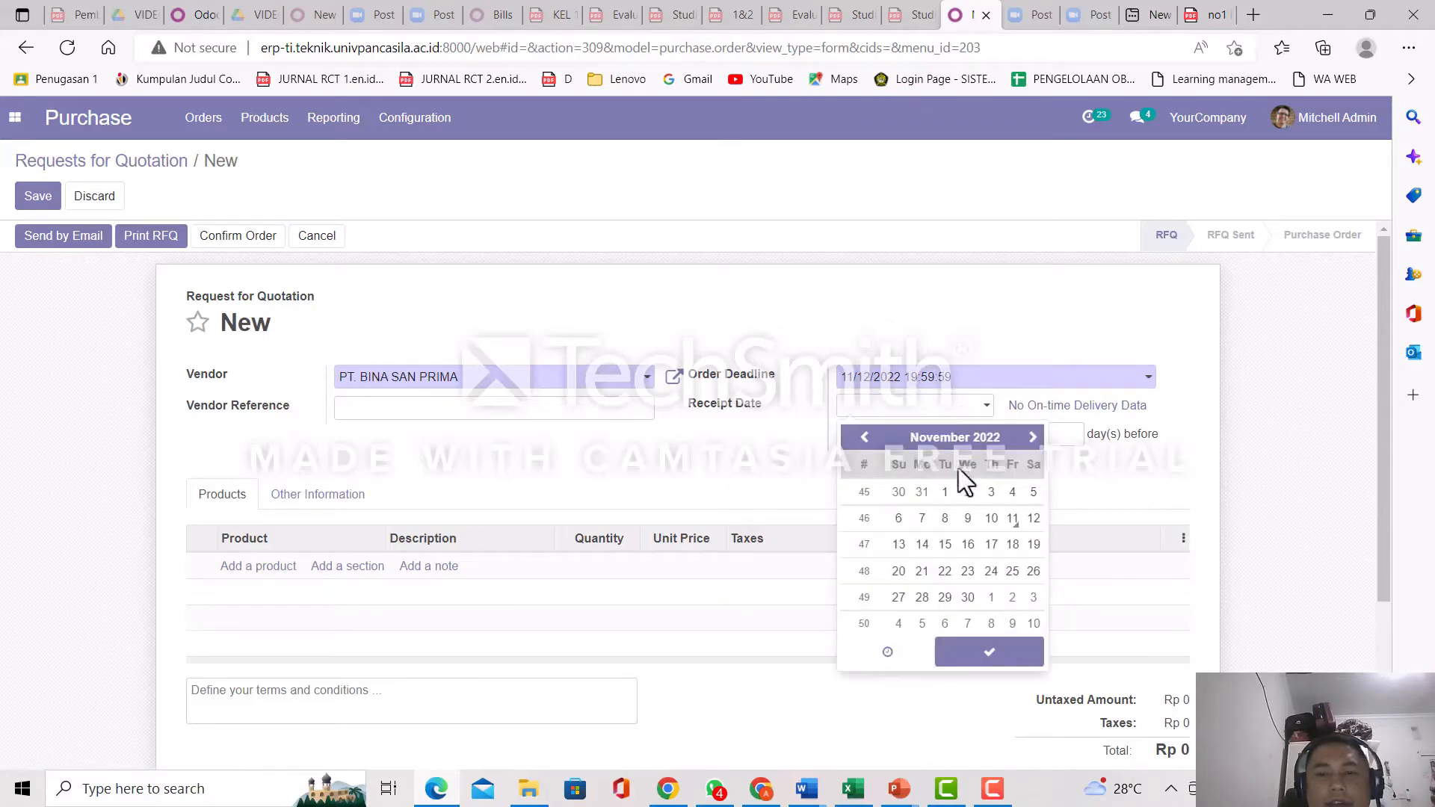
left_click(945, 544)
left_click(1002, 652)
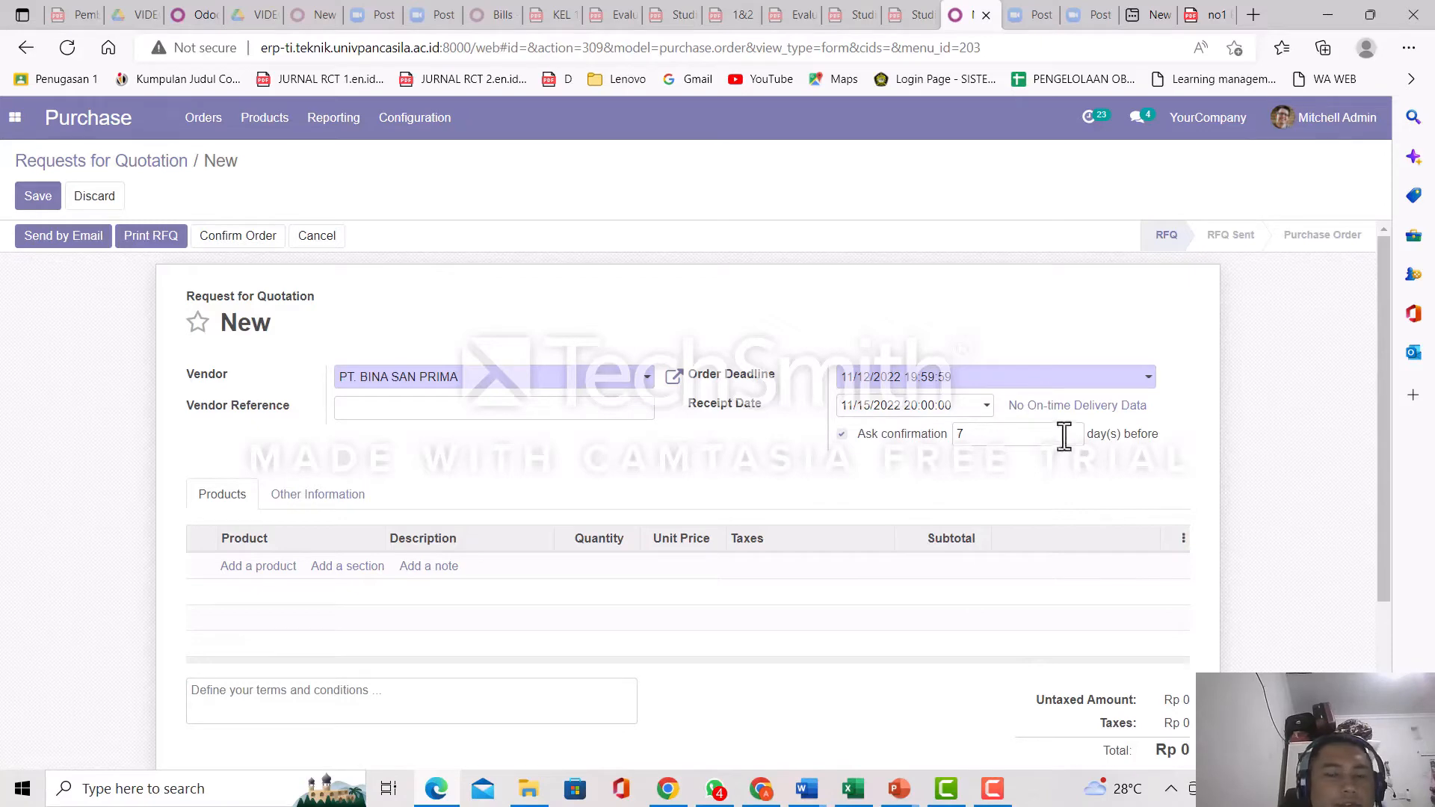
Add the products [071] SANMOL and [075] CERINI as lines on the request for quotation.
scroll(559, 437, "down", 1)
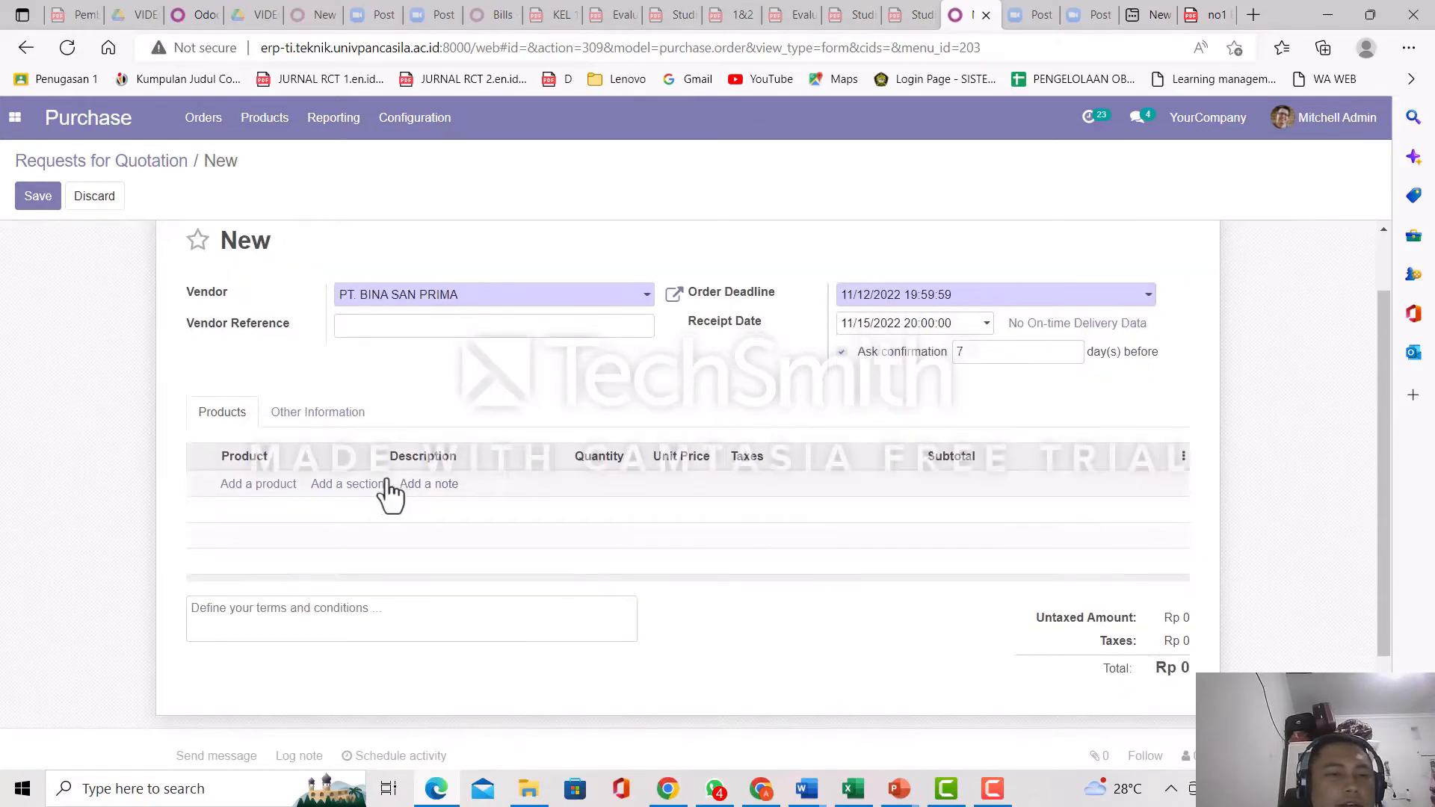
left_click(284, 487)
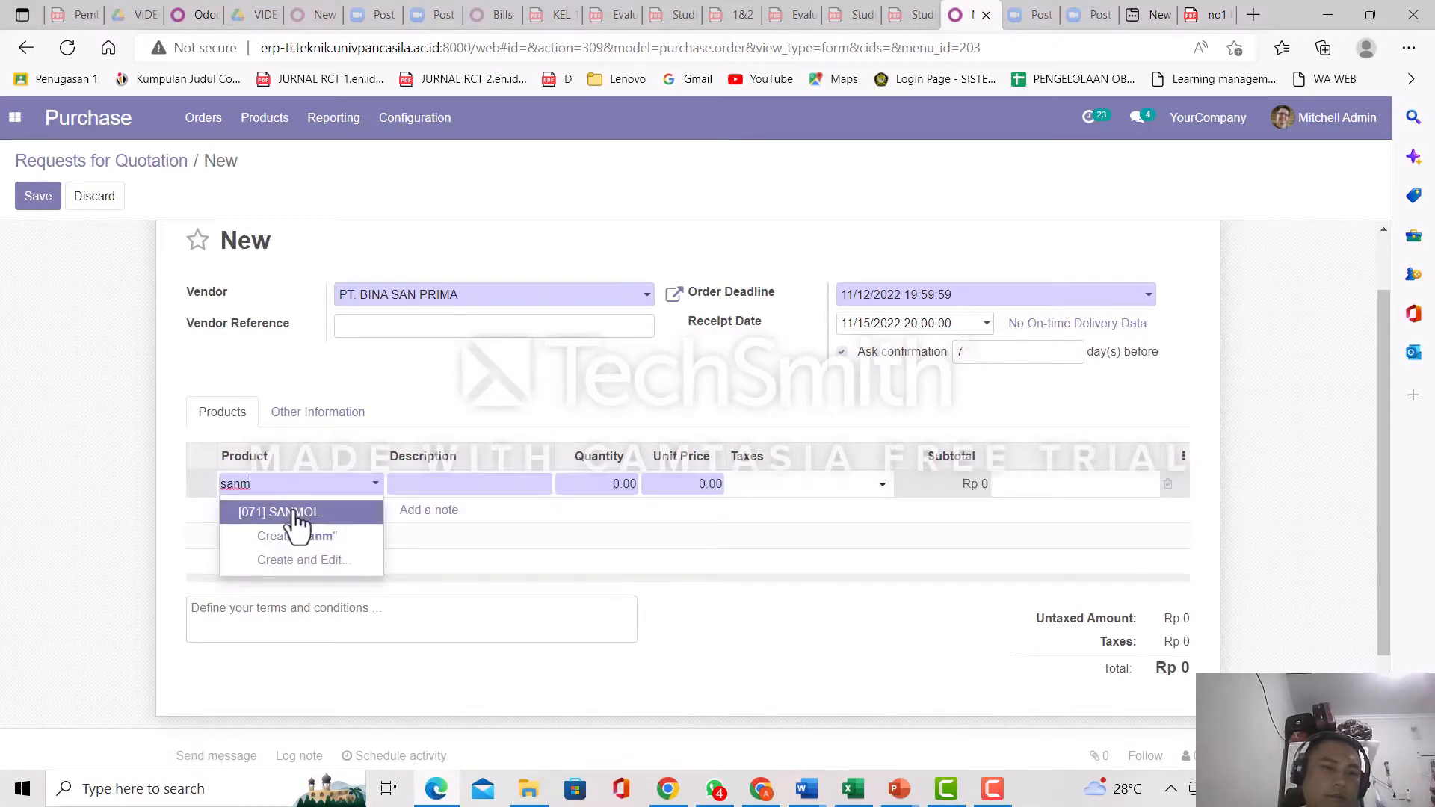
left_click(298, 514)
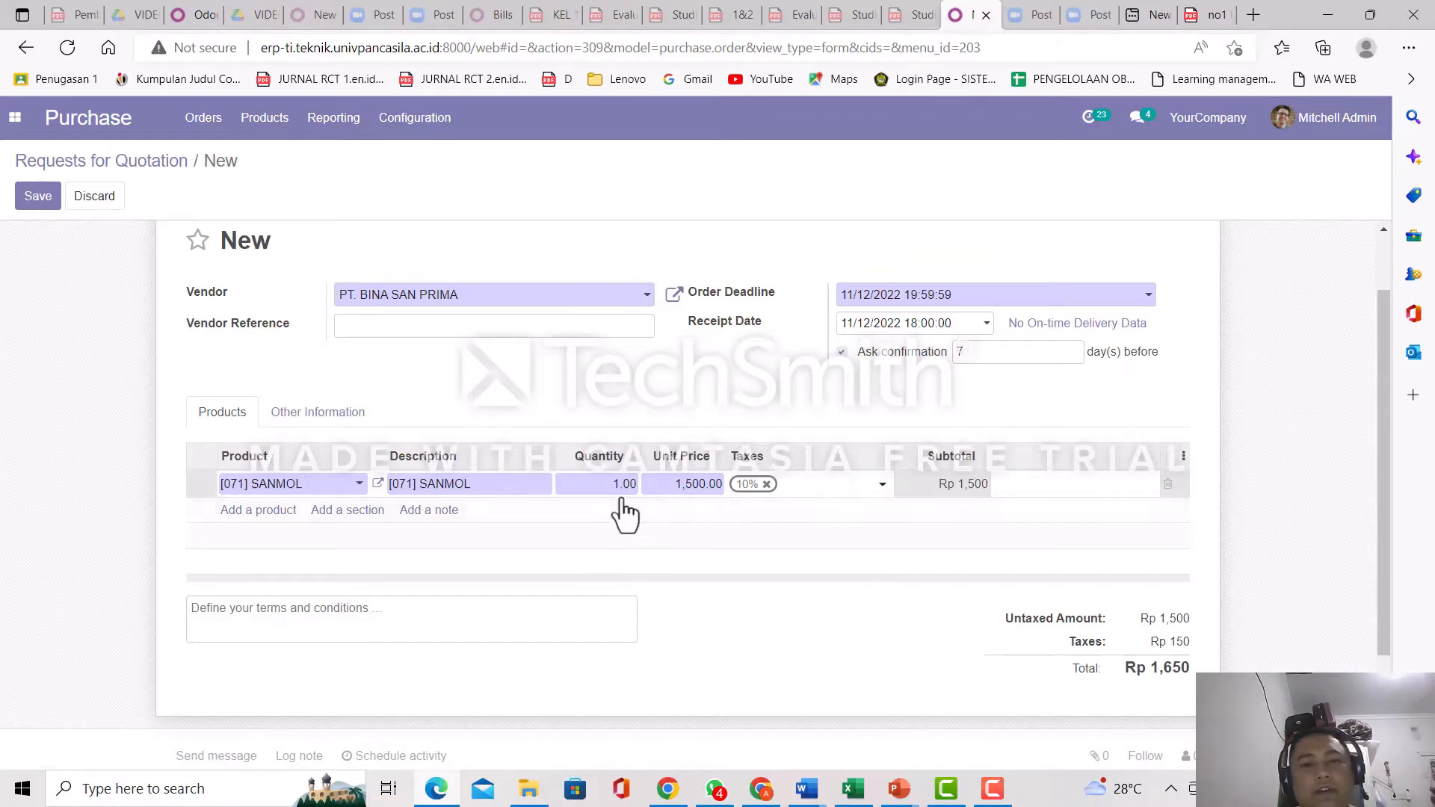
left_click(271, 516)
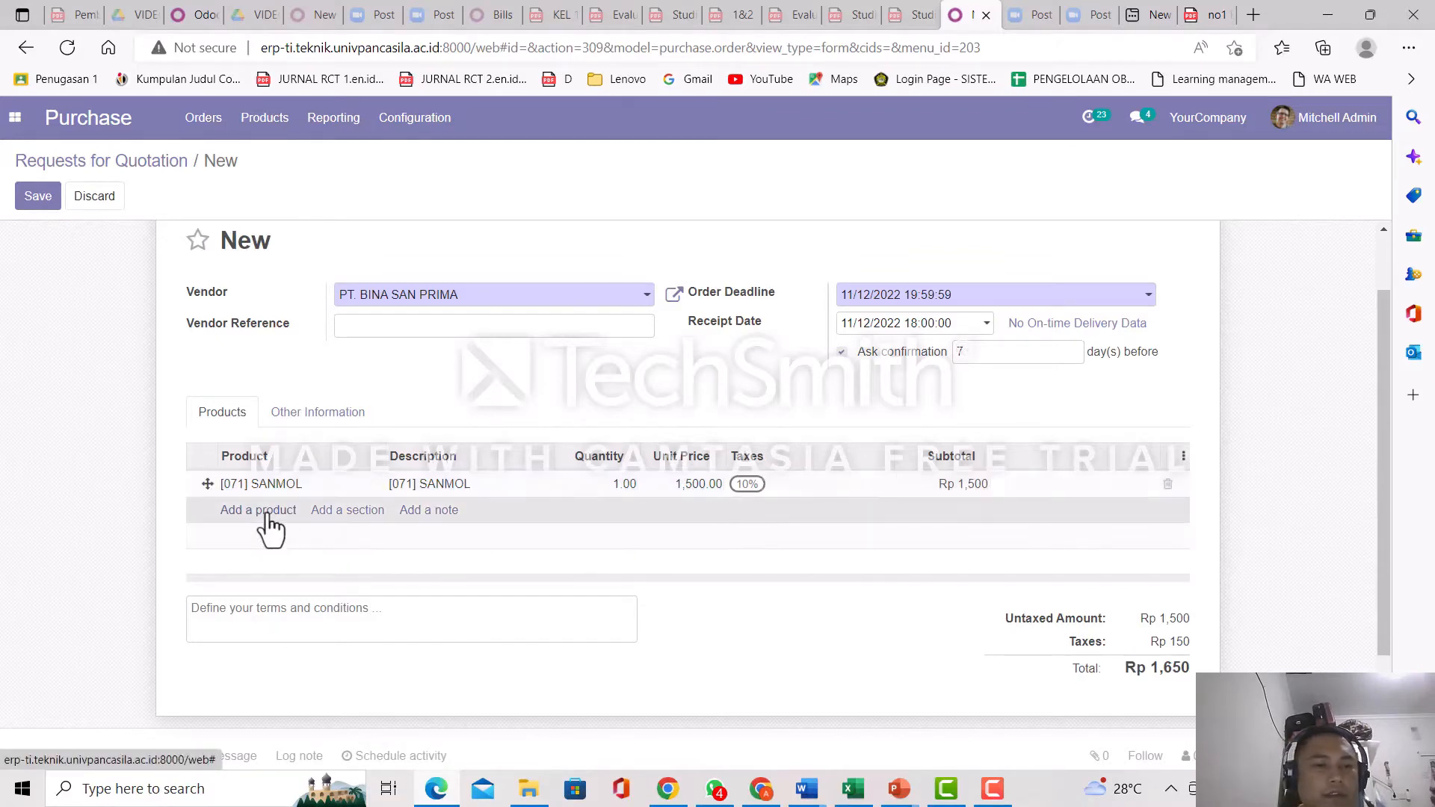
type("cur")
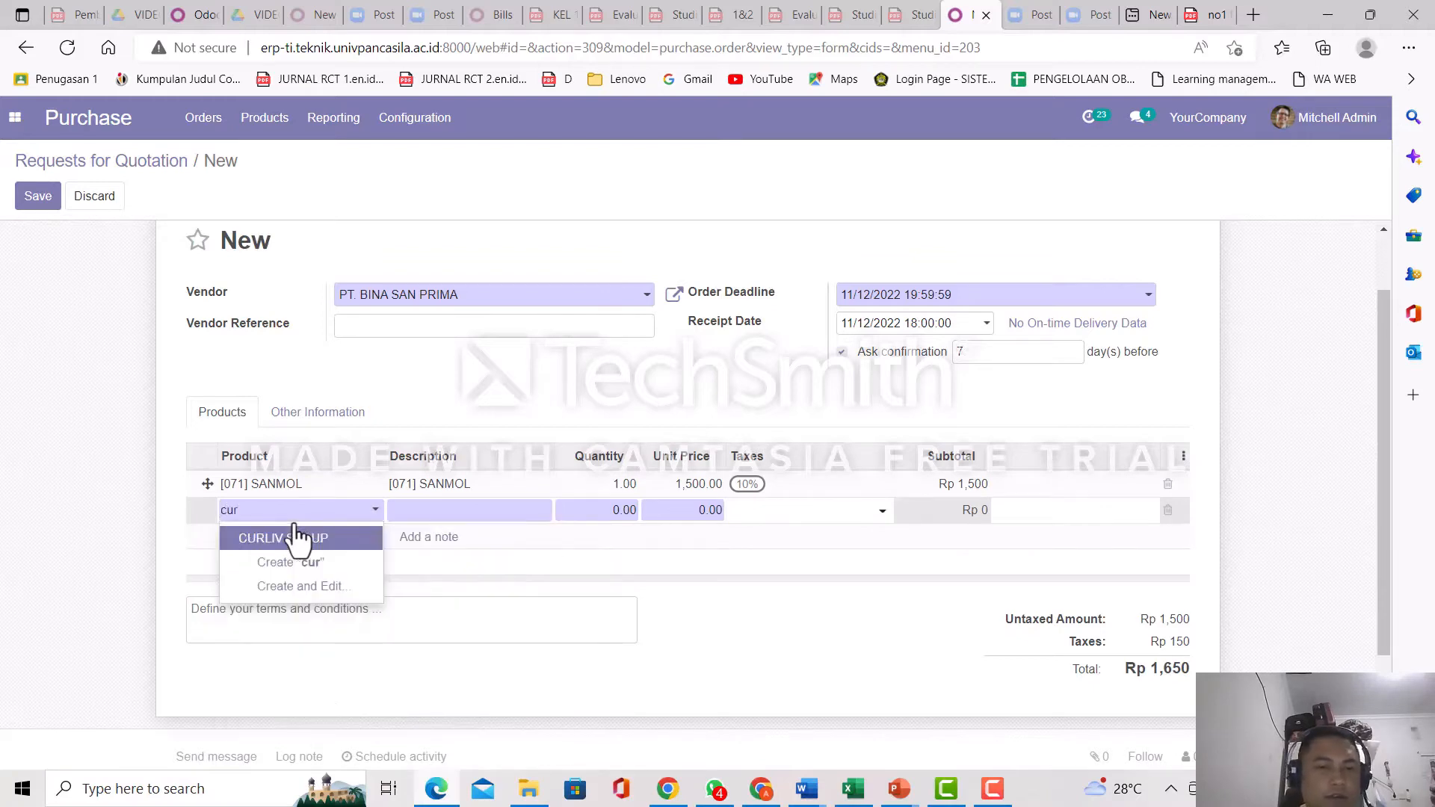
type("ceri")
left_click(303, 542)
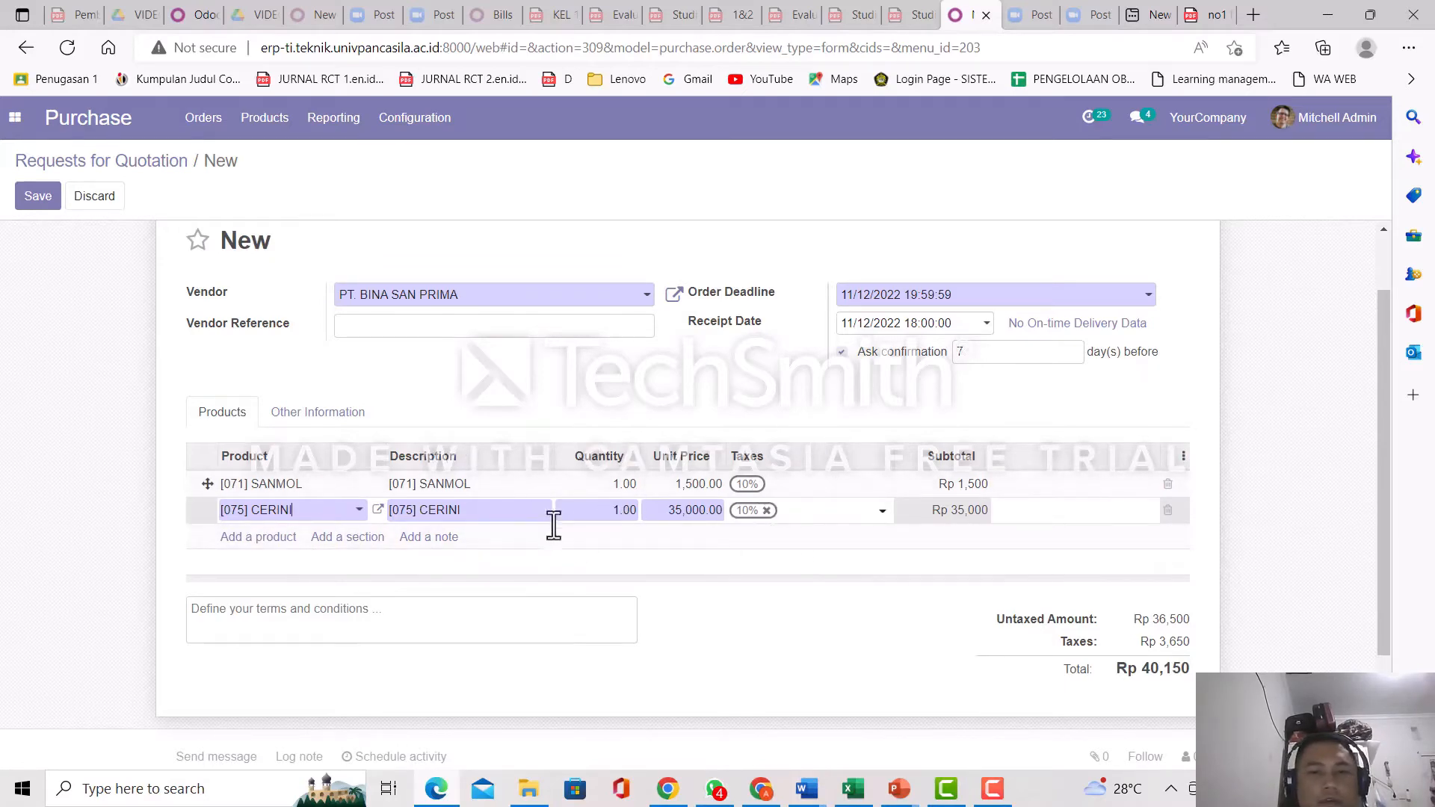
Set the quantity of both the SANMOL and CERINI lines to 100 and save the request for quotation.
left_click(611, 484)
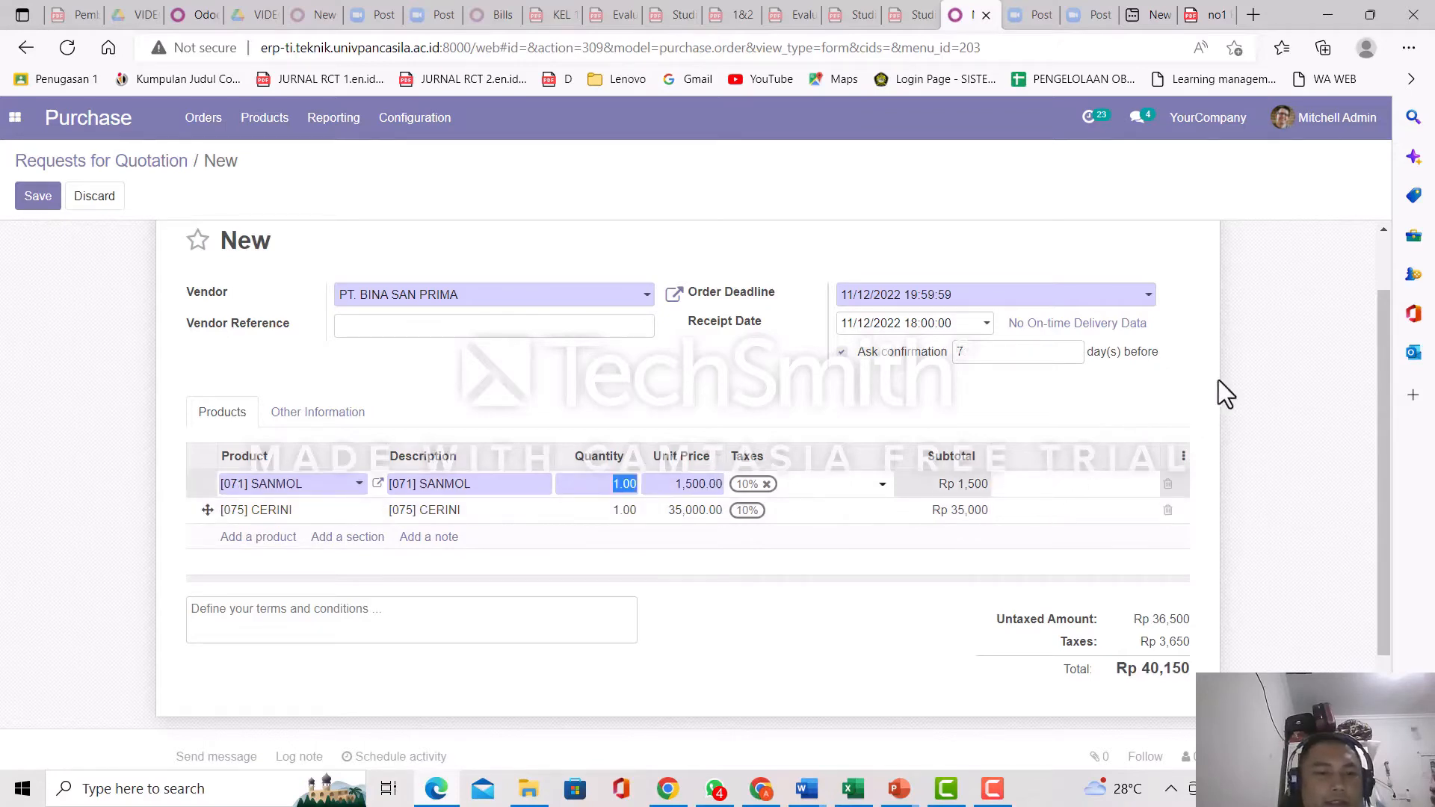
type("100")
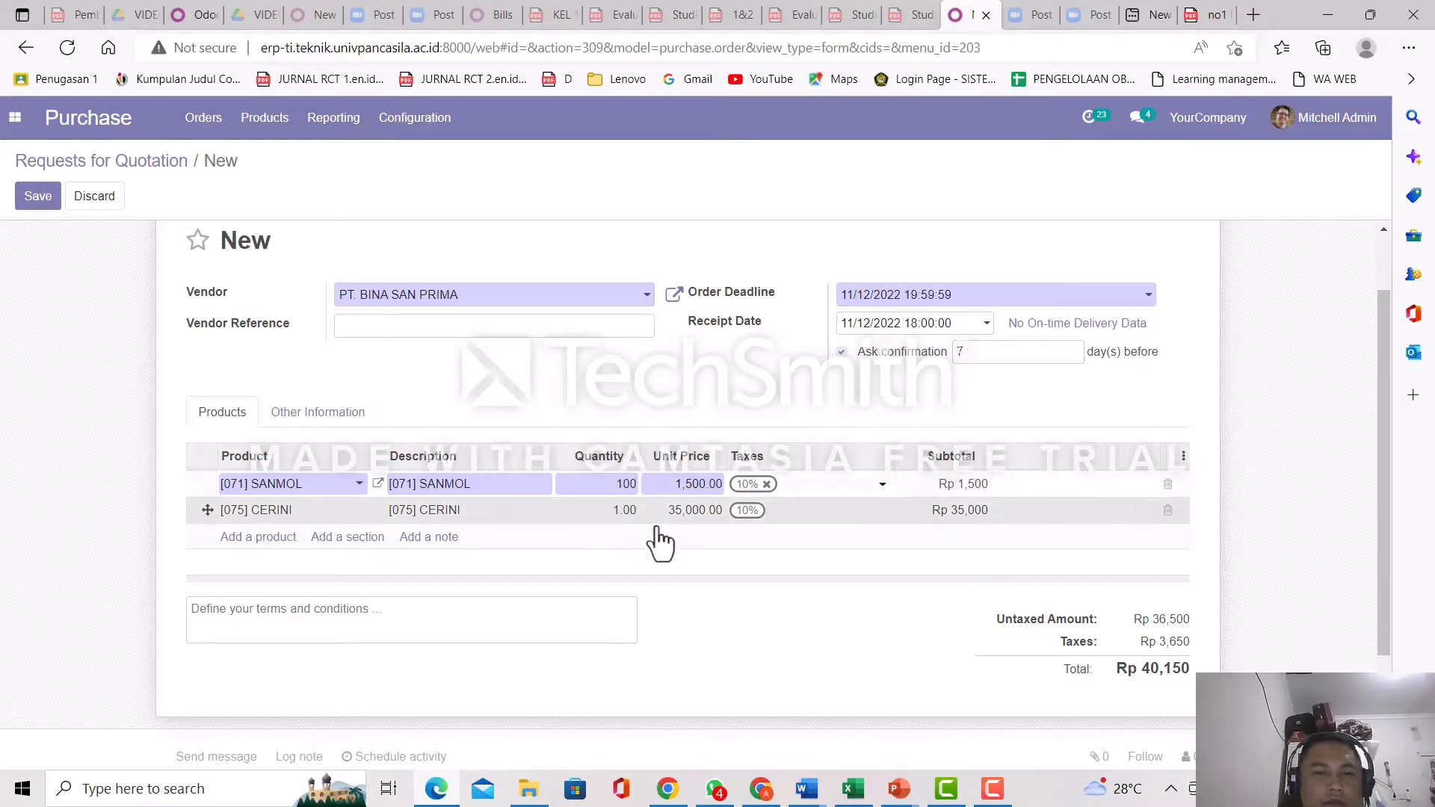
left_click(631, 511)
type("100")
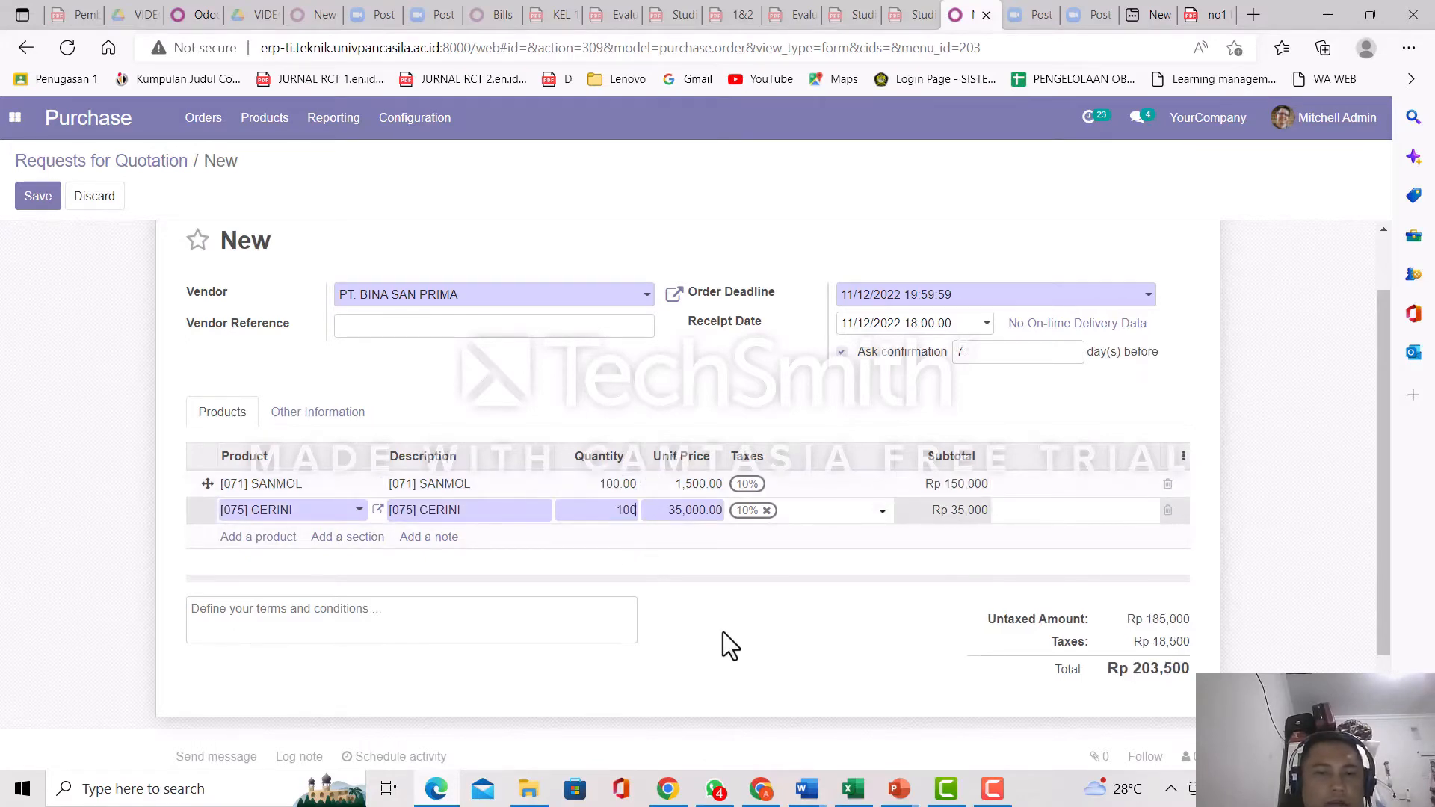
left_click(716, 400)
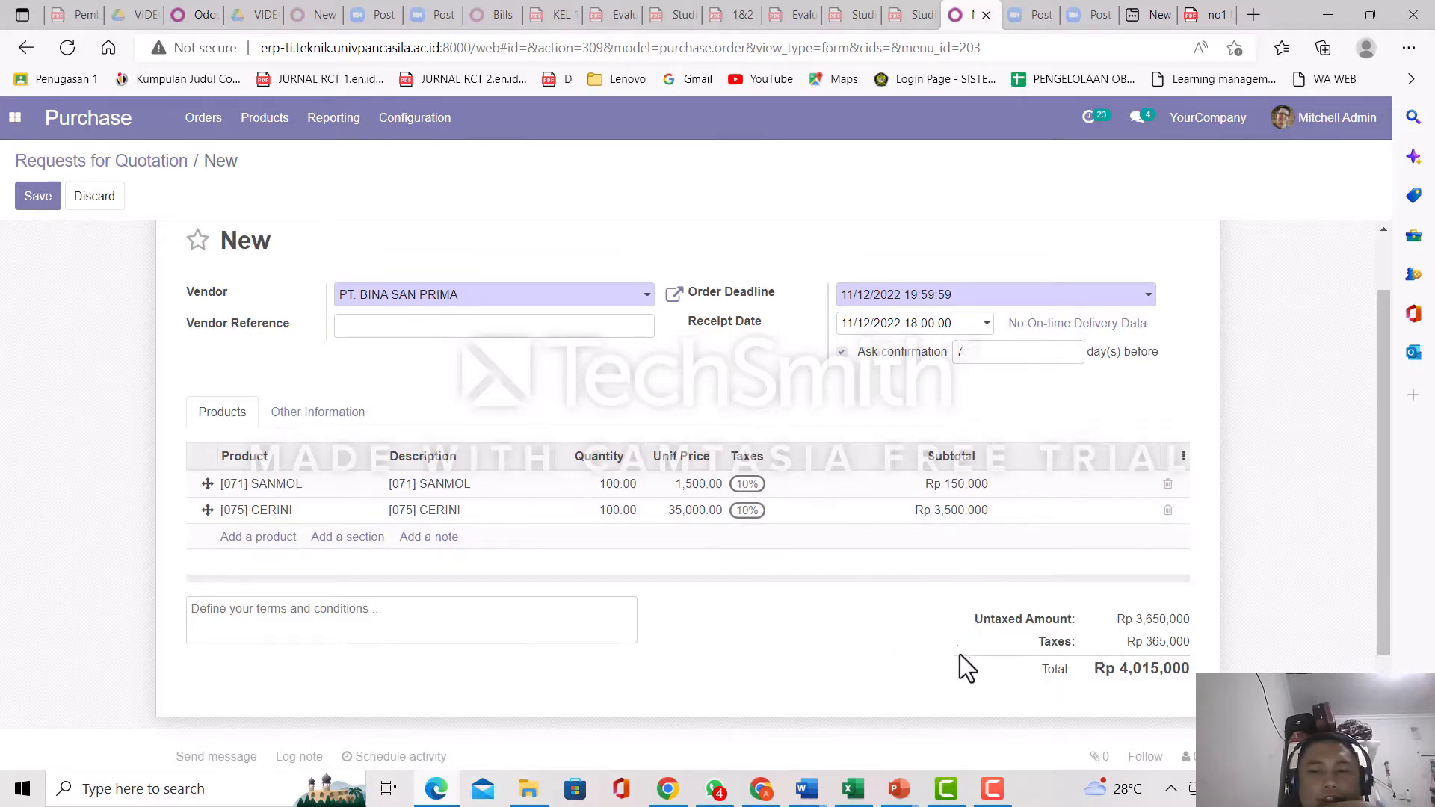
scroll(628, 632, "up", 2)
scroll(625, 638, "down", 2)
scroll(625, 637, "up", 2)
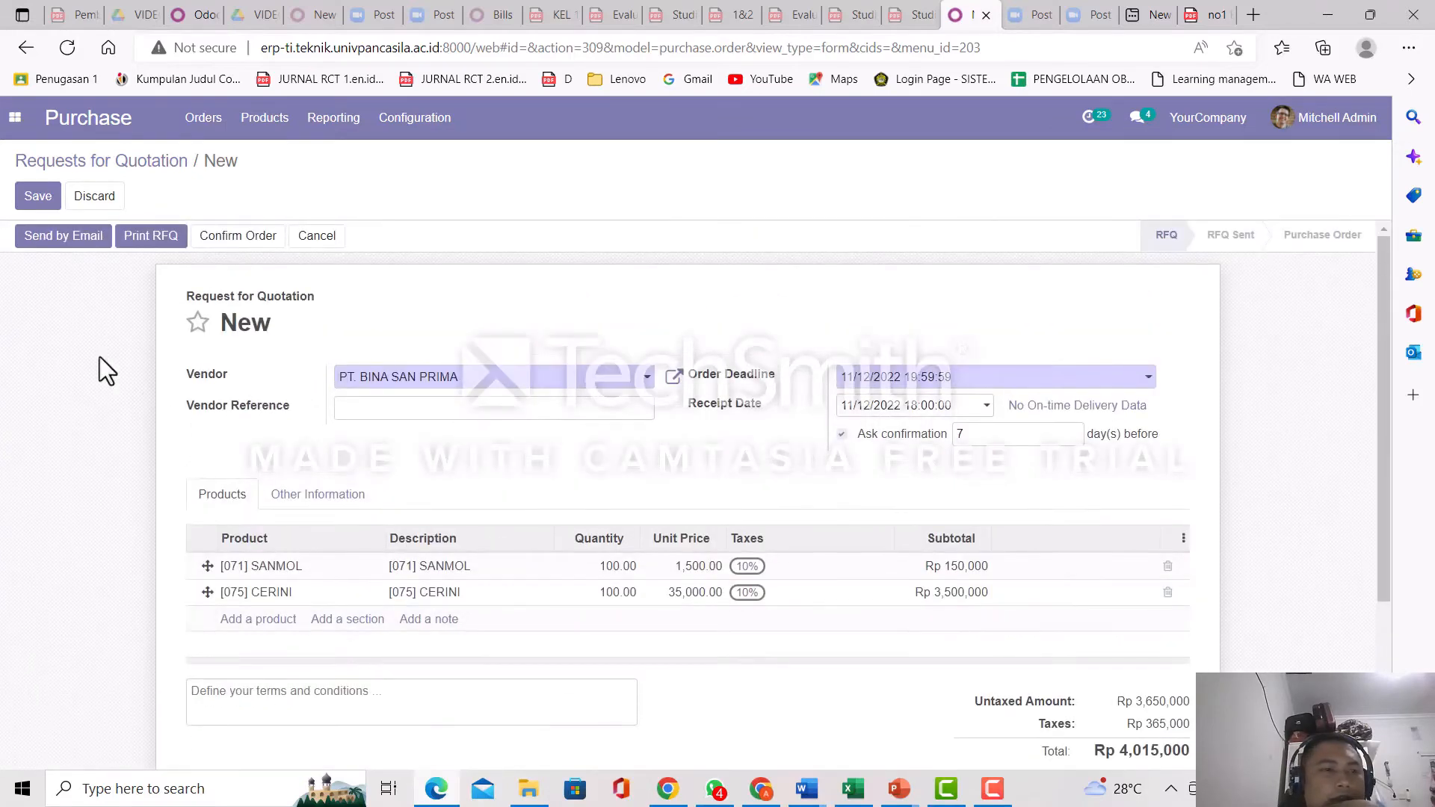
left_click(47, 203)
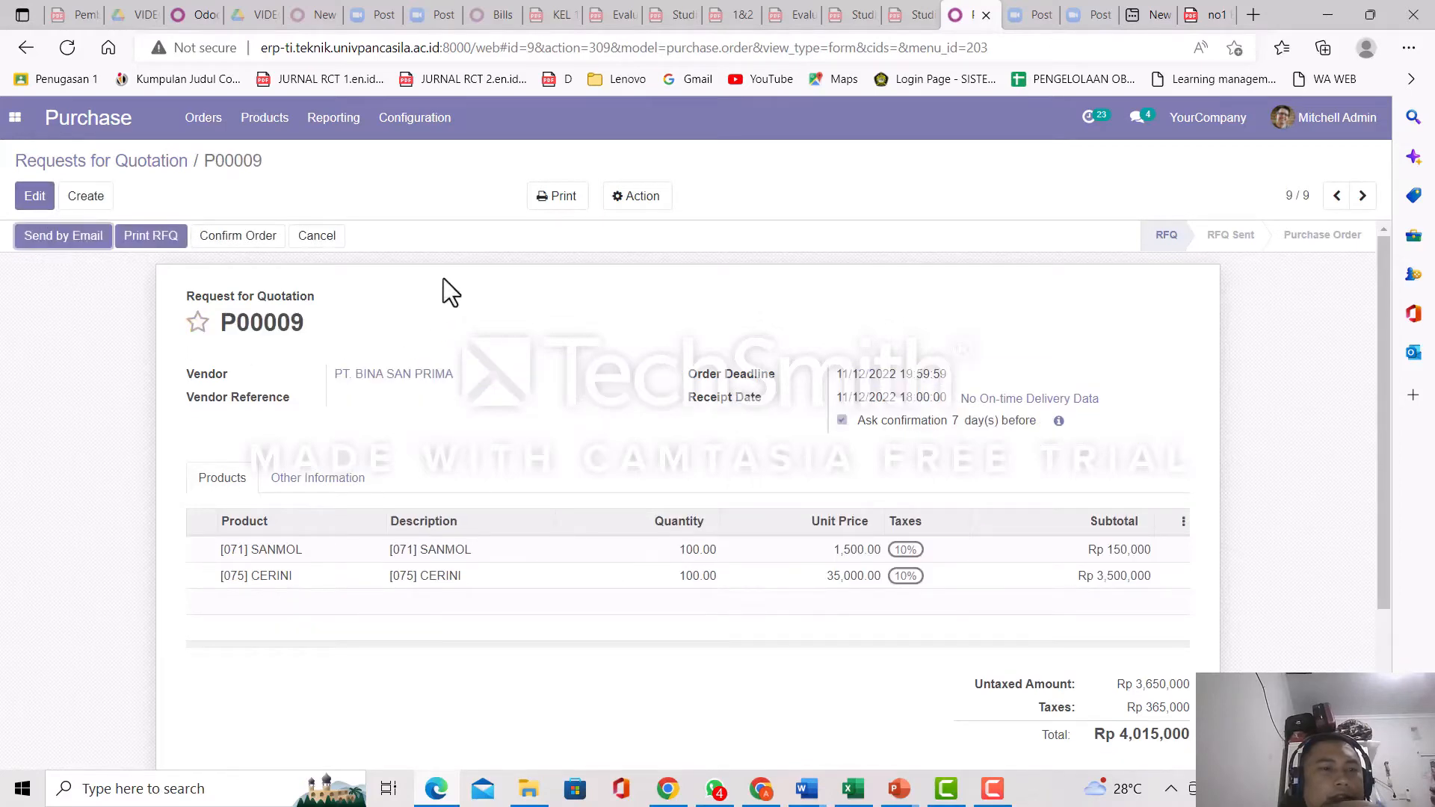
Send the request for quotation to PT. BINA SAN PRIMA by email with its PDF attachment, and confirm the order.
left_click(66, 239)
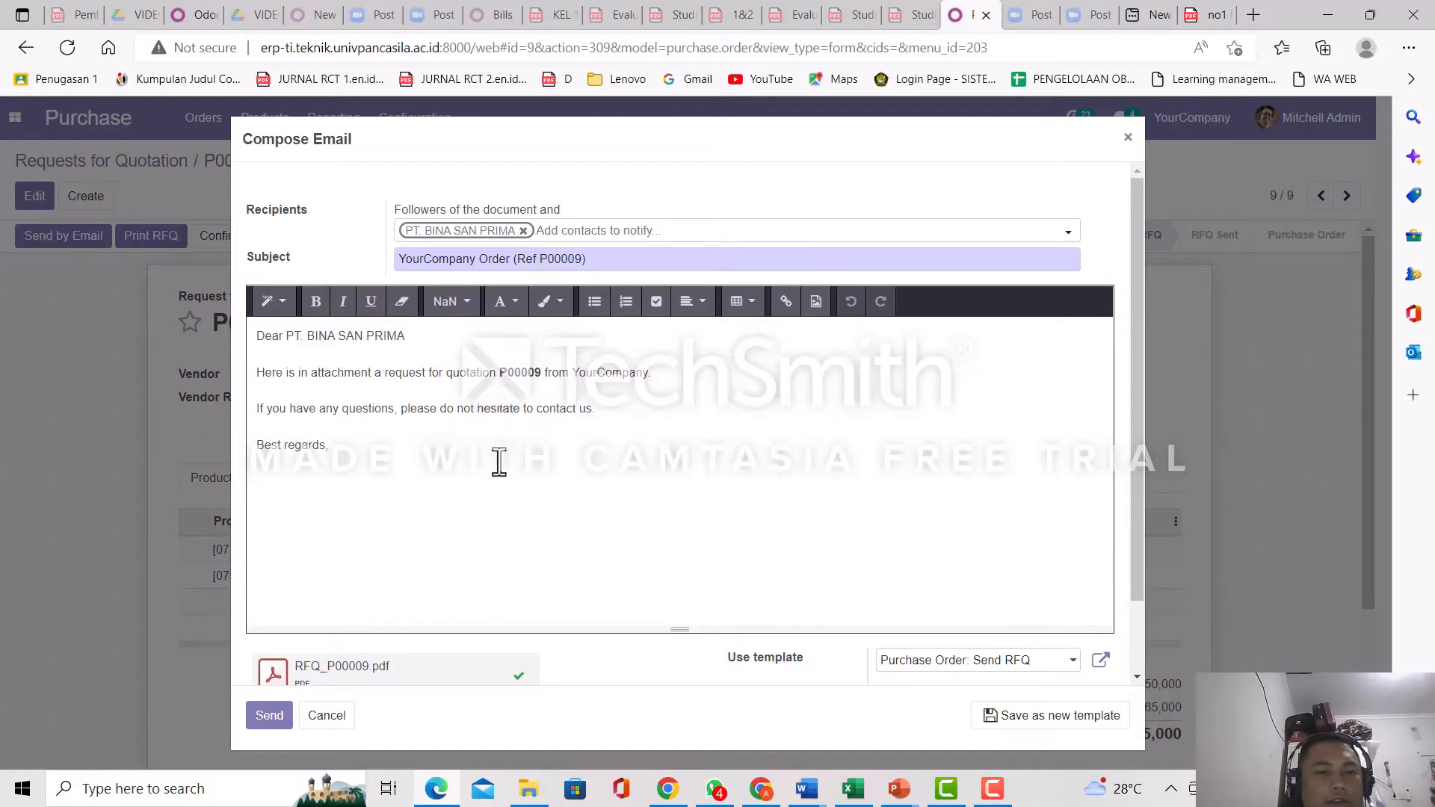
scroll(499, 456, "down", 1)
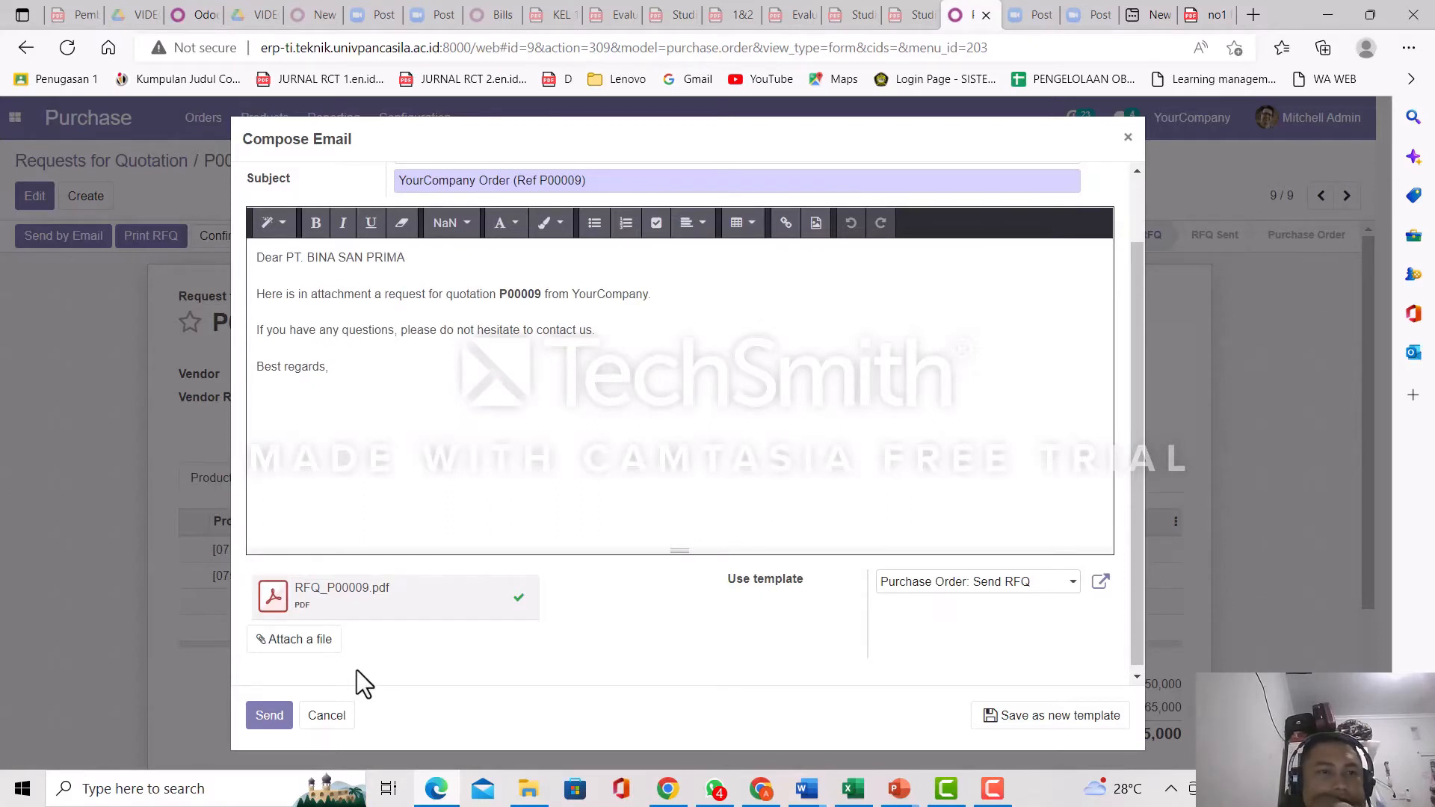
left_click(268, 714)
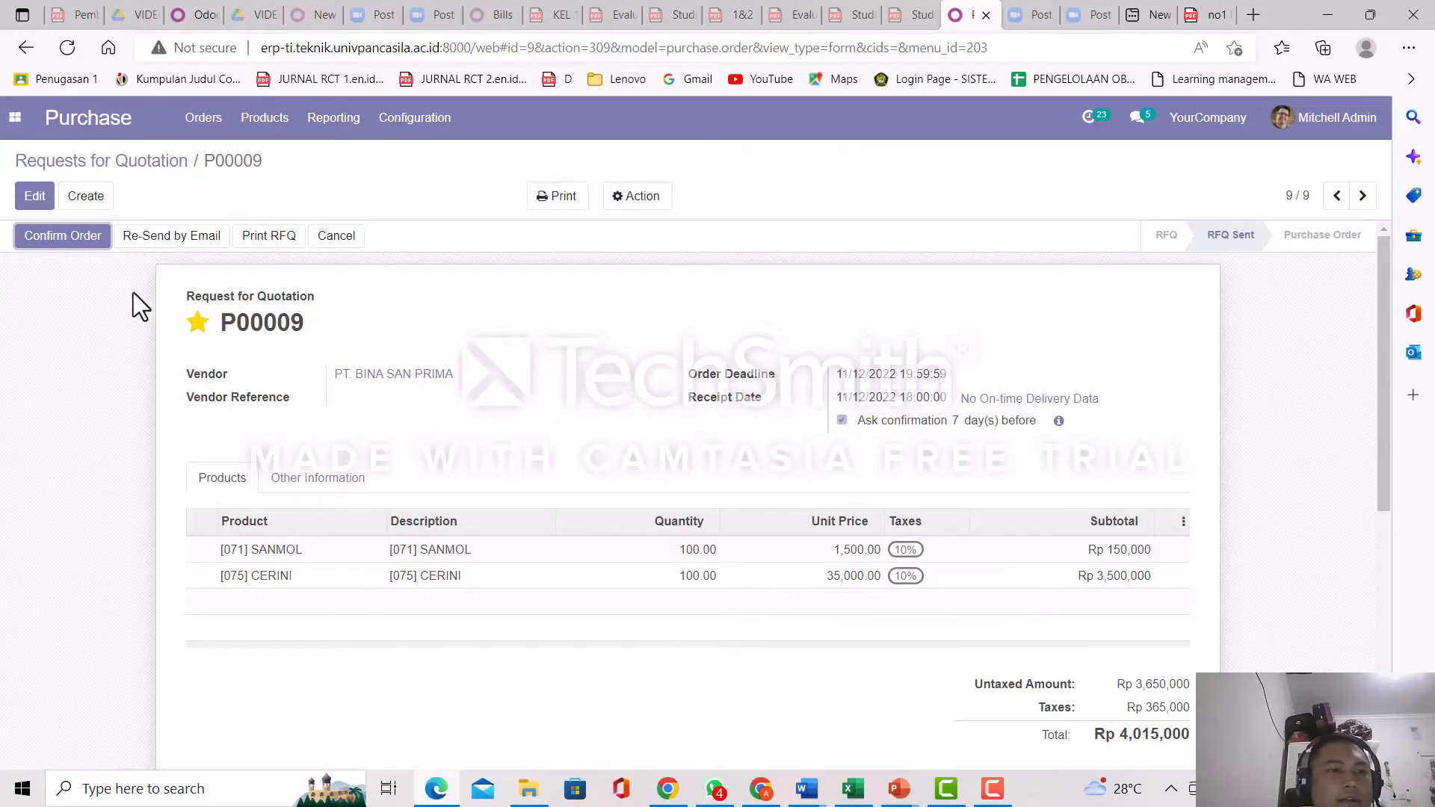
left_click(63, 236)
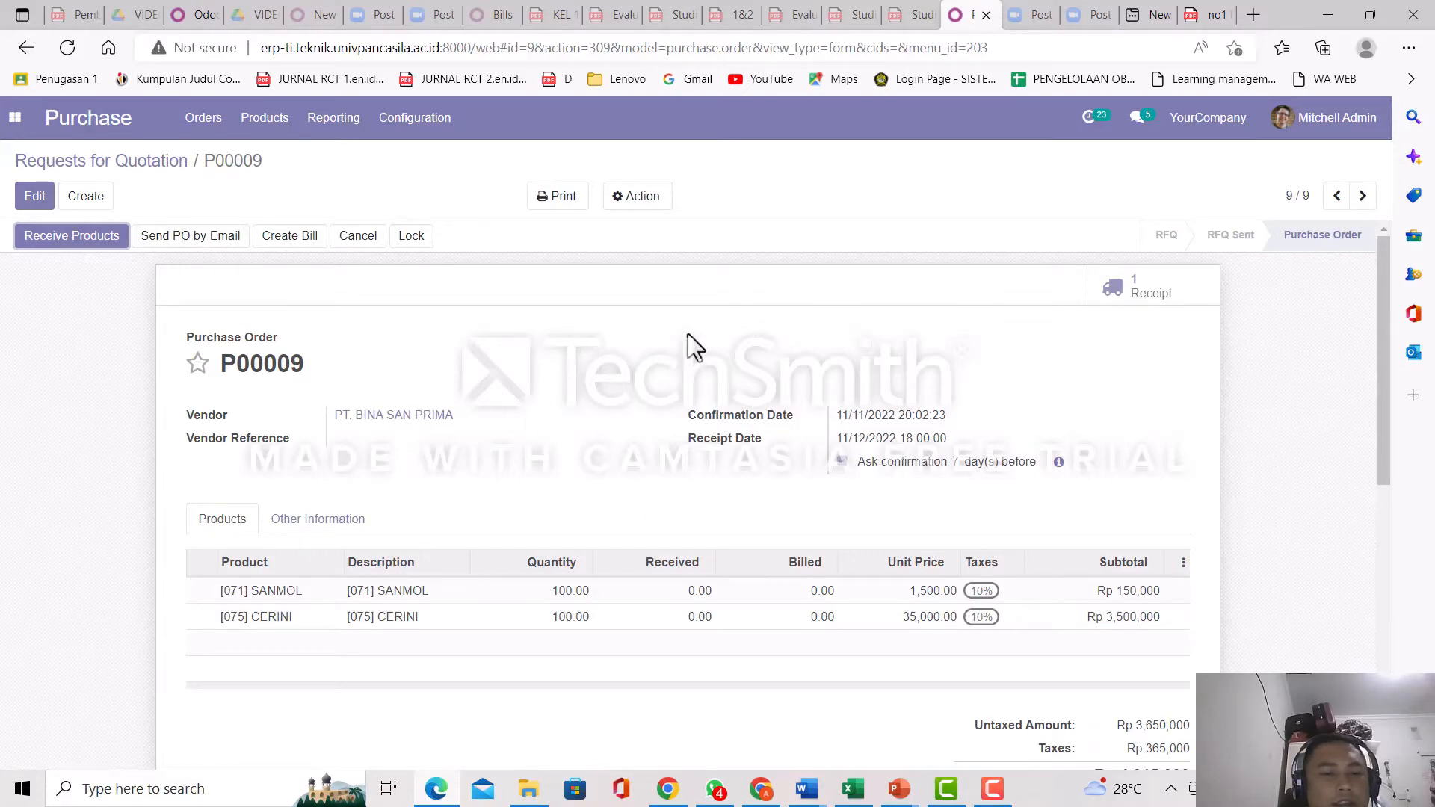
Switch to the Inventory module and open the receipt from PT. BINA SAN PRIMA that is waiting to be processed.
left_click(14, 118)
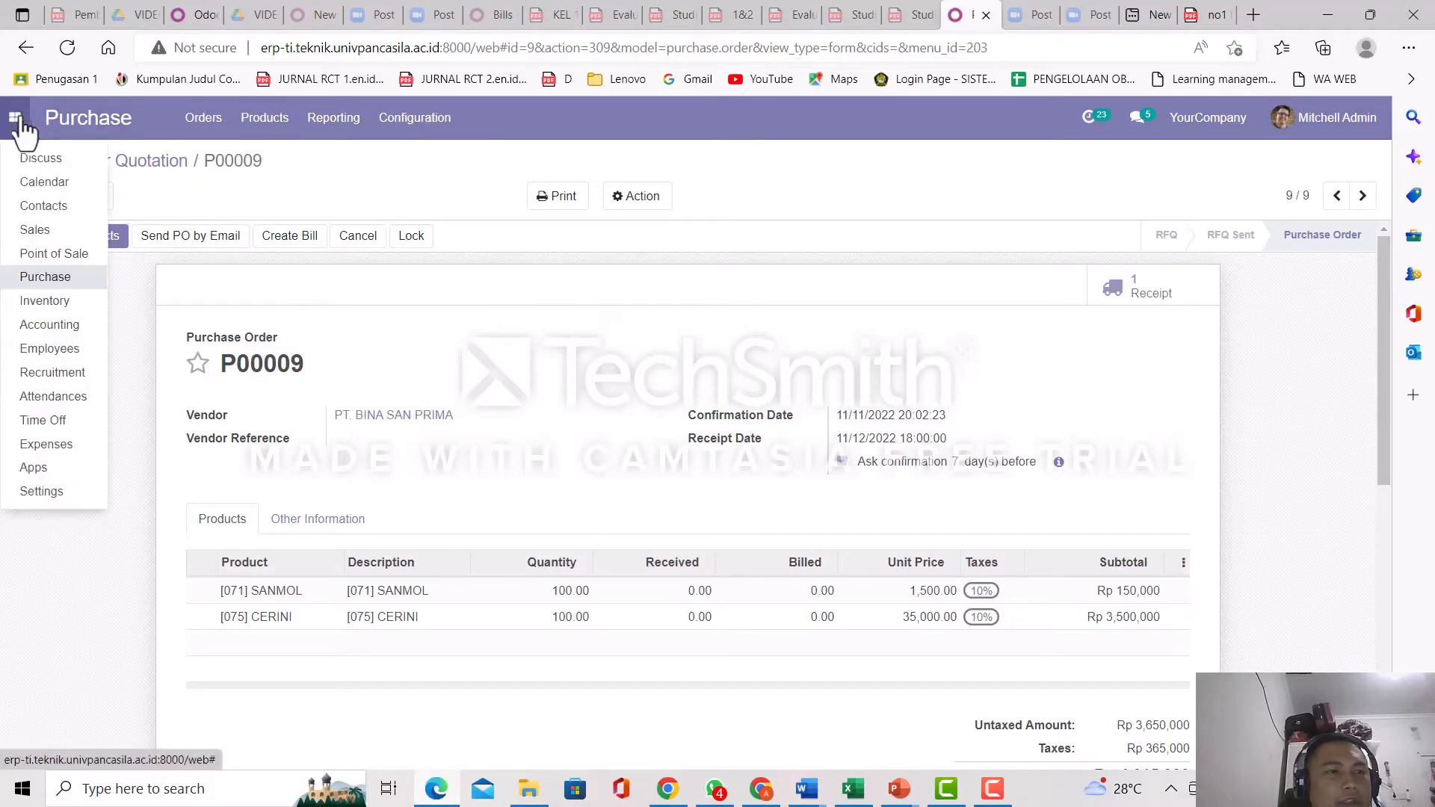
left_click(69, 302)
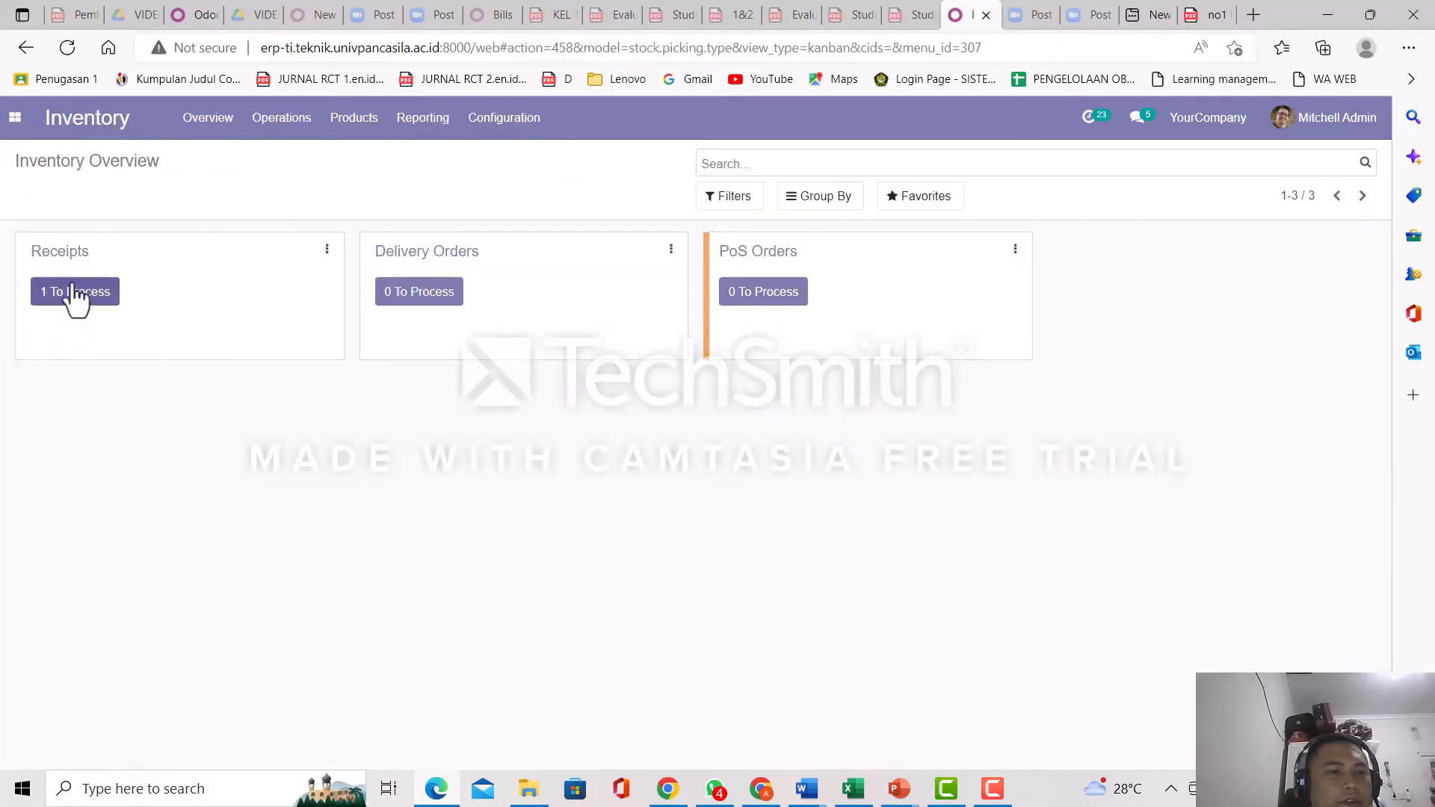
left_click(69, 303)
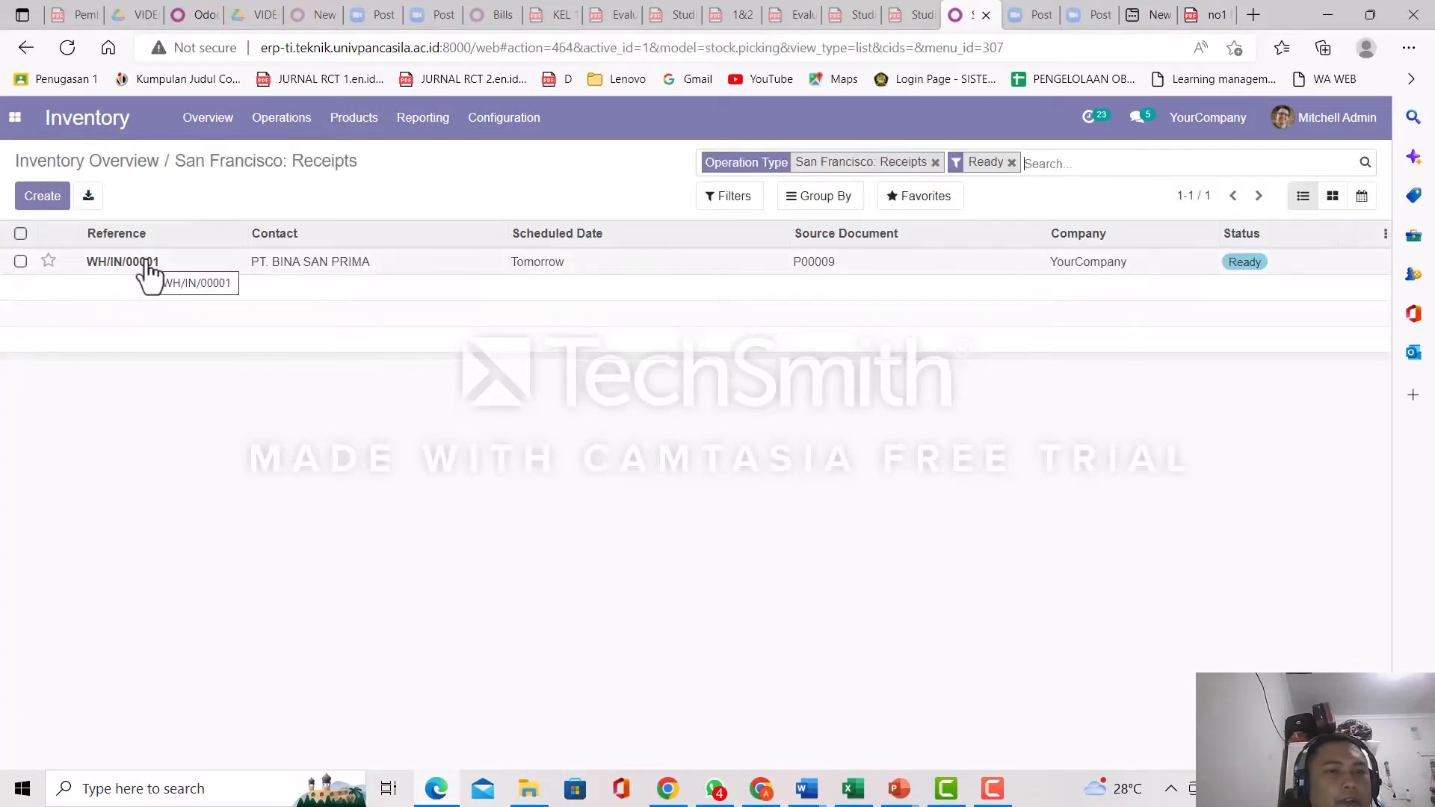
left_click(124, 262)
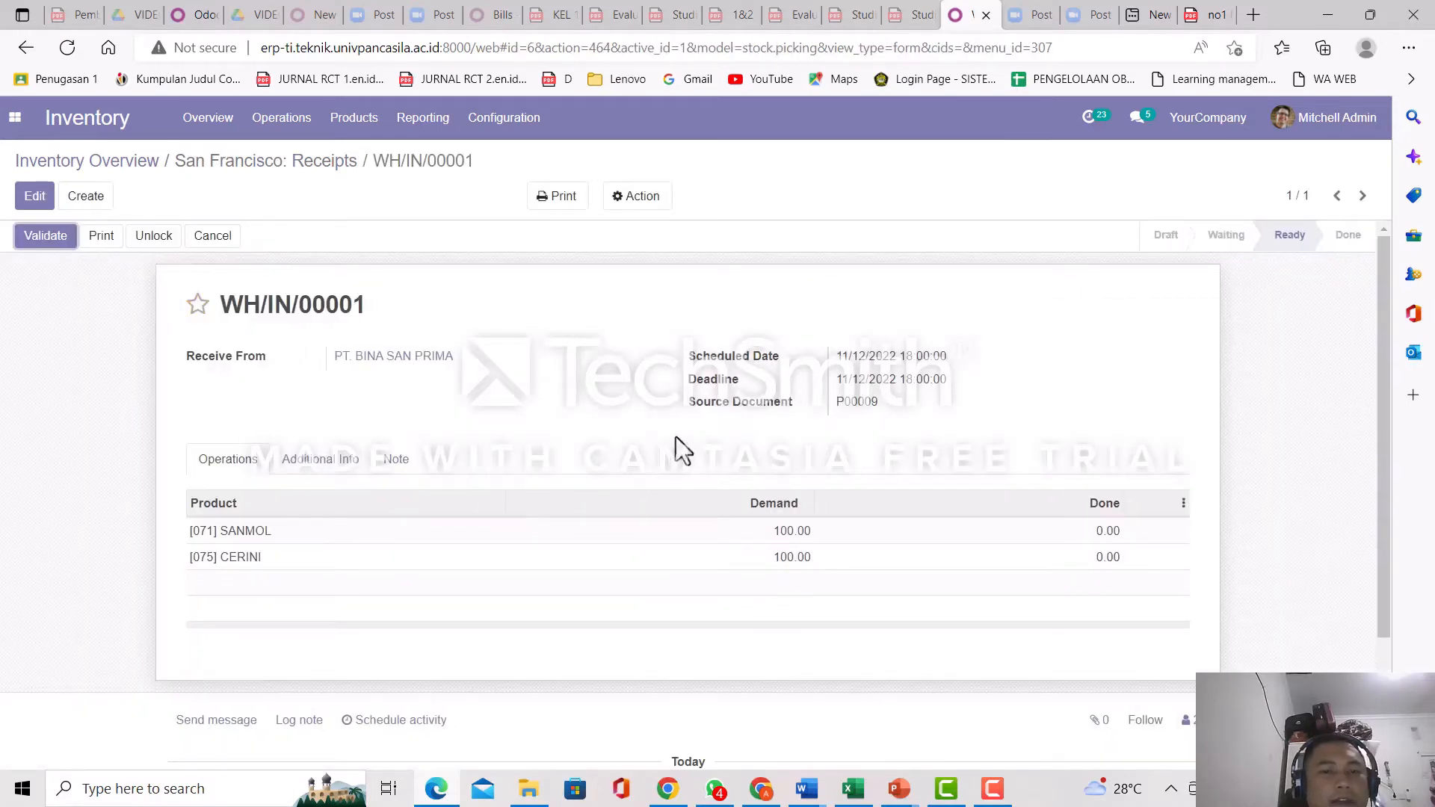
Check the stock move details of the receipt's product lines and close them again.
left_click(1096, 532)
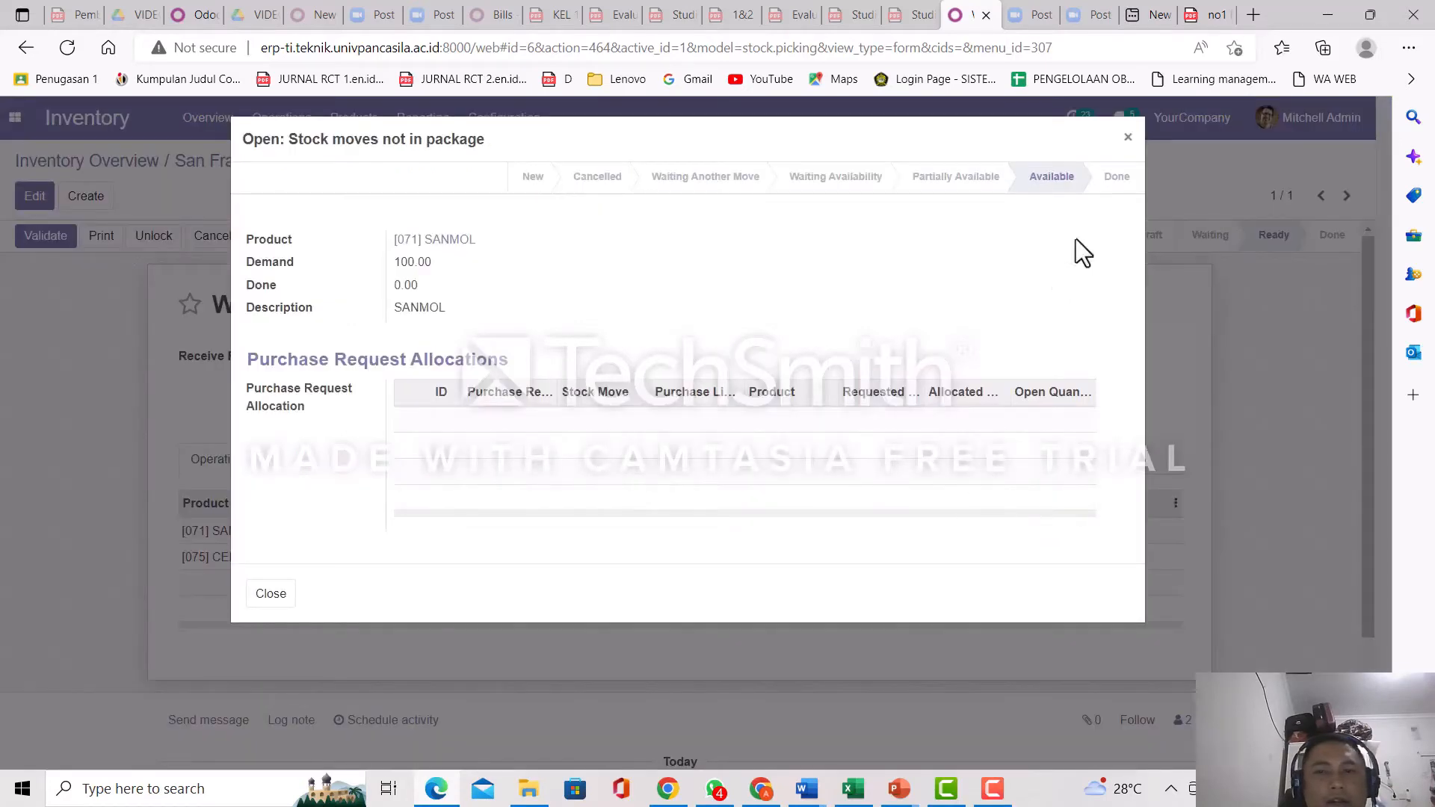
left_click(1128, 135)
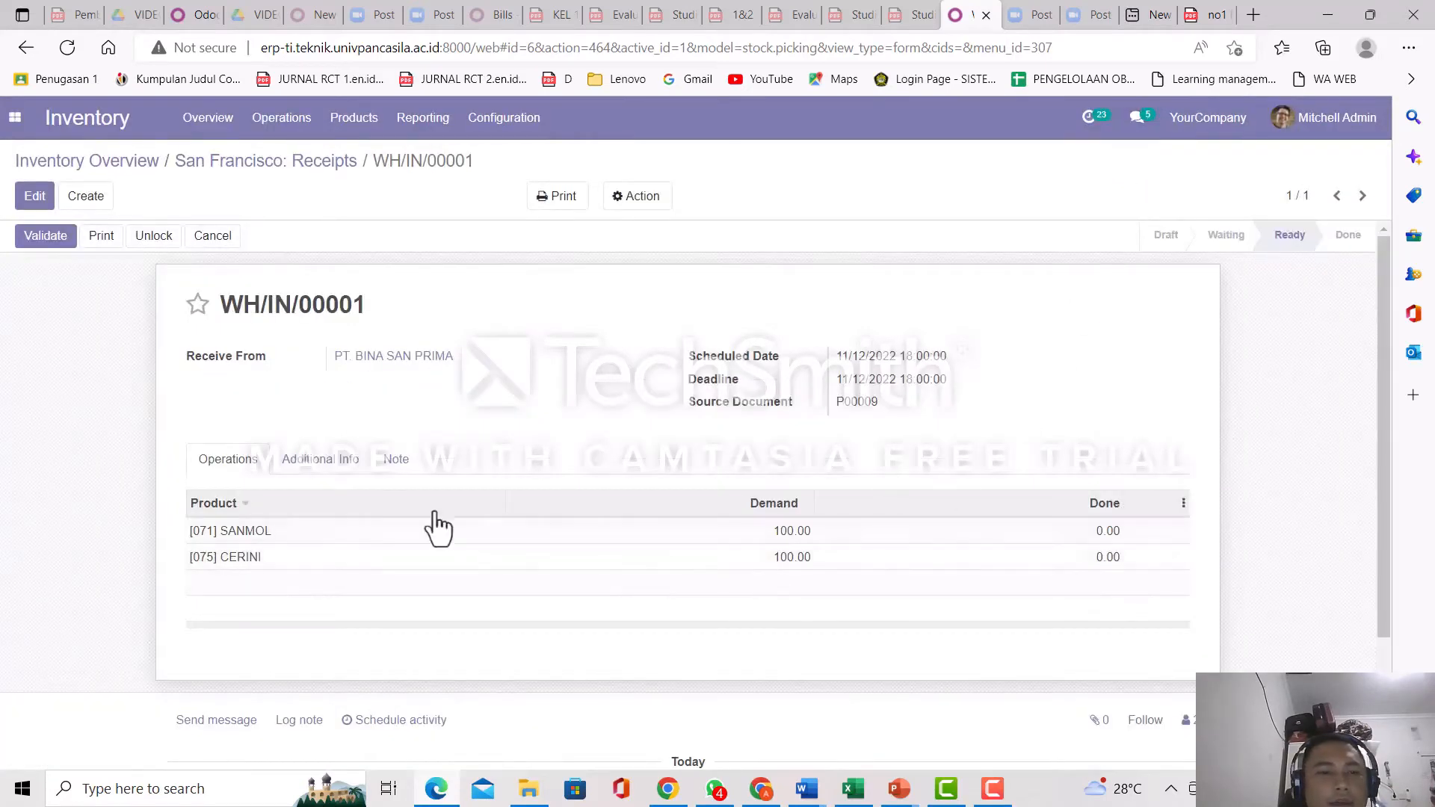
left_click(1099, 544)
left_click(1128, 140)
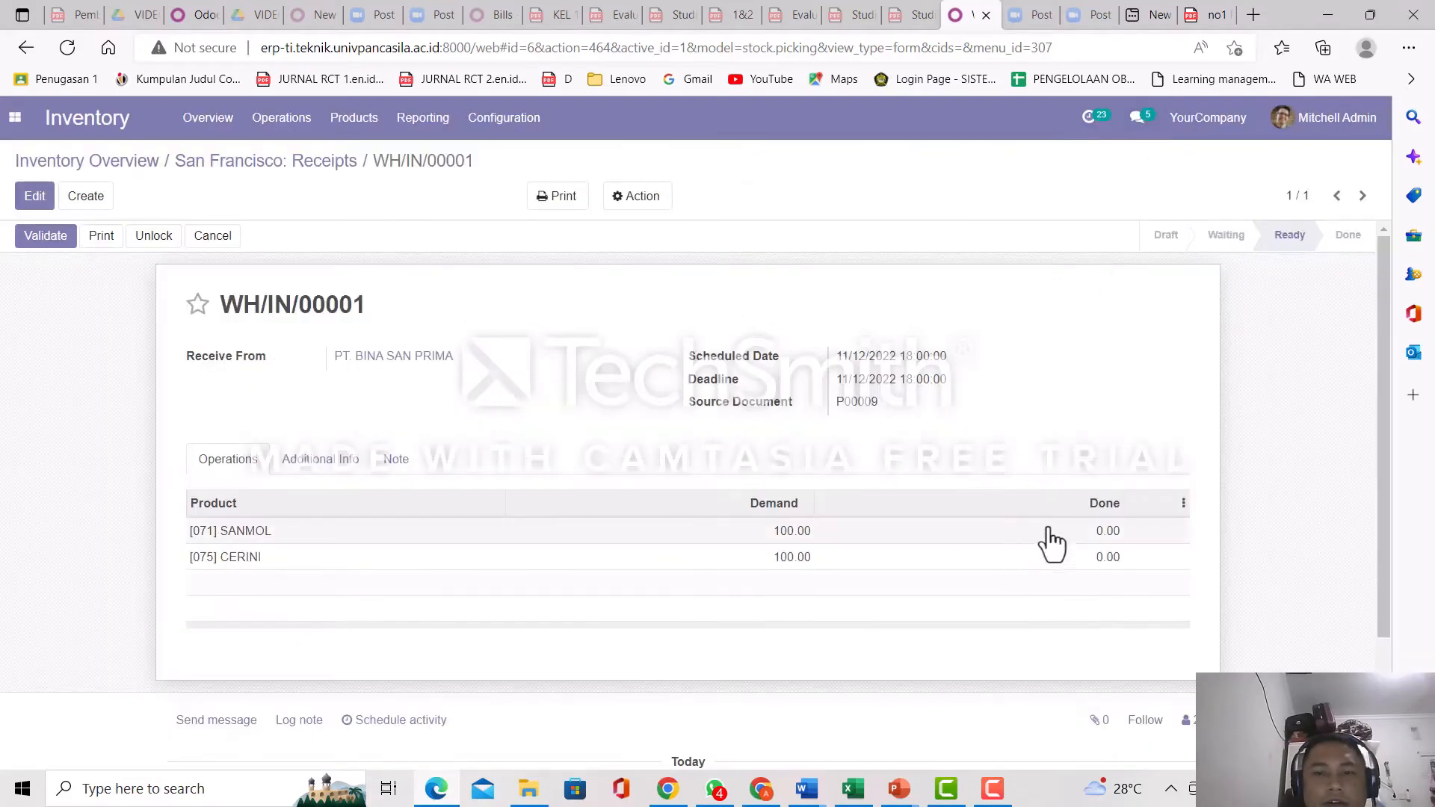
left_click(1111, 532)
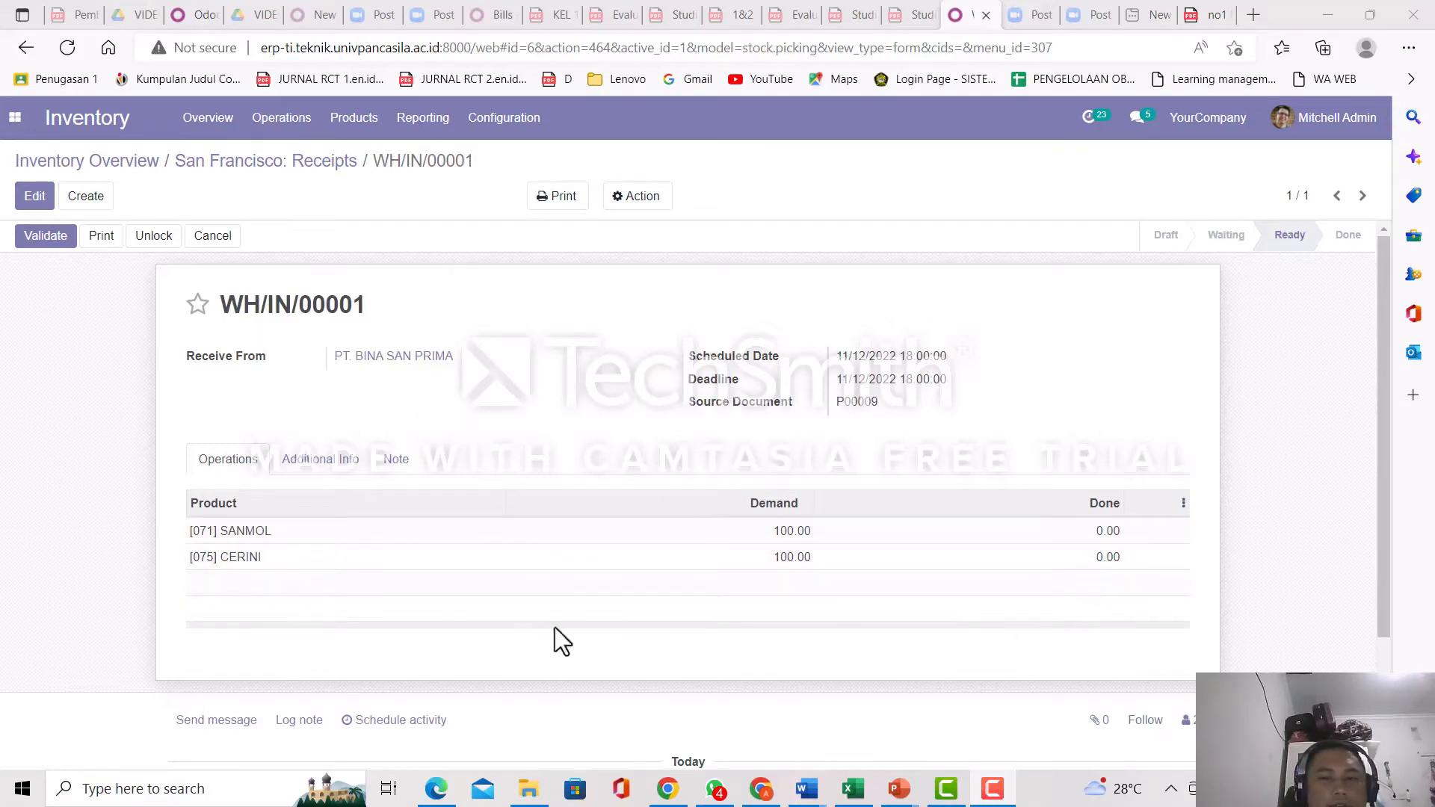
Record a done quantity of 100 for both the SANMOL and CERINI lines and validate the receipt.
left_click(38, 199)
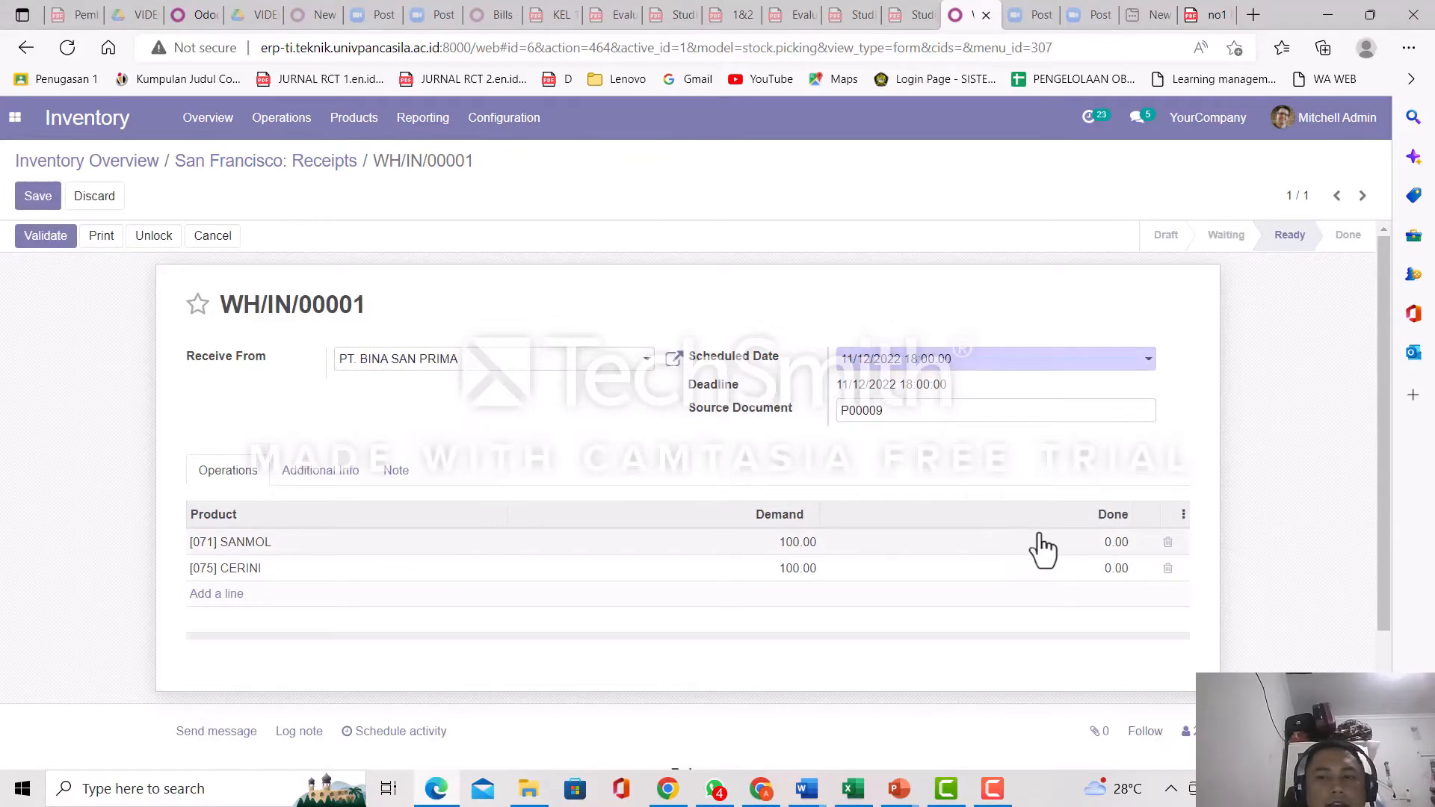
left_click(1106, 544)
type("100")
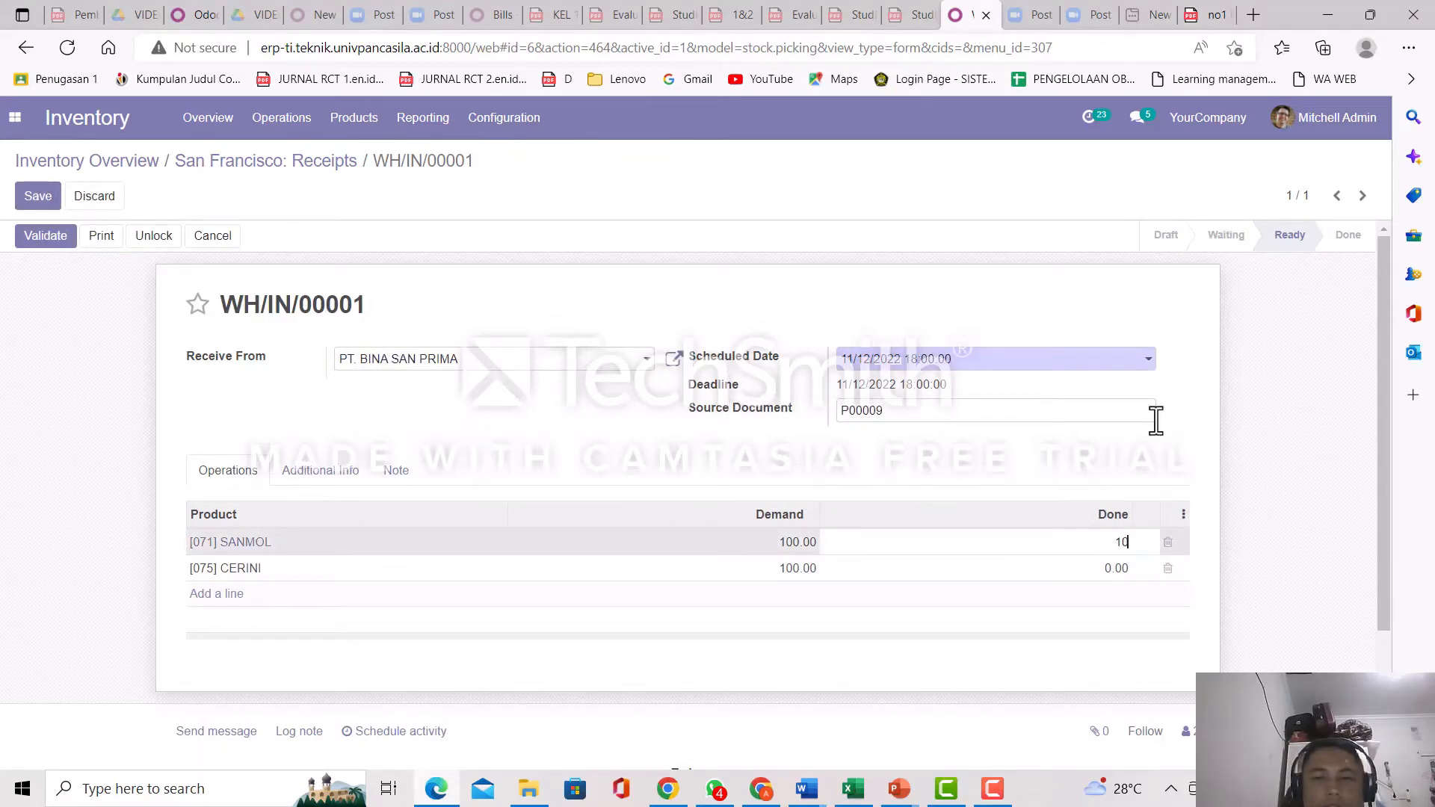
left_click(1105, 570)
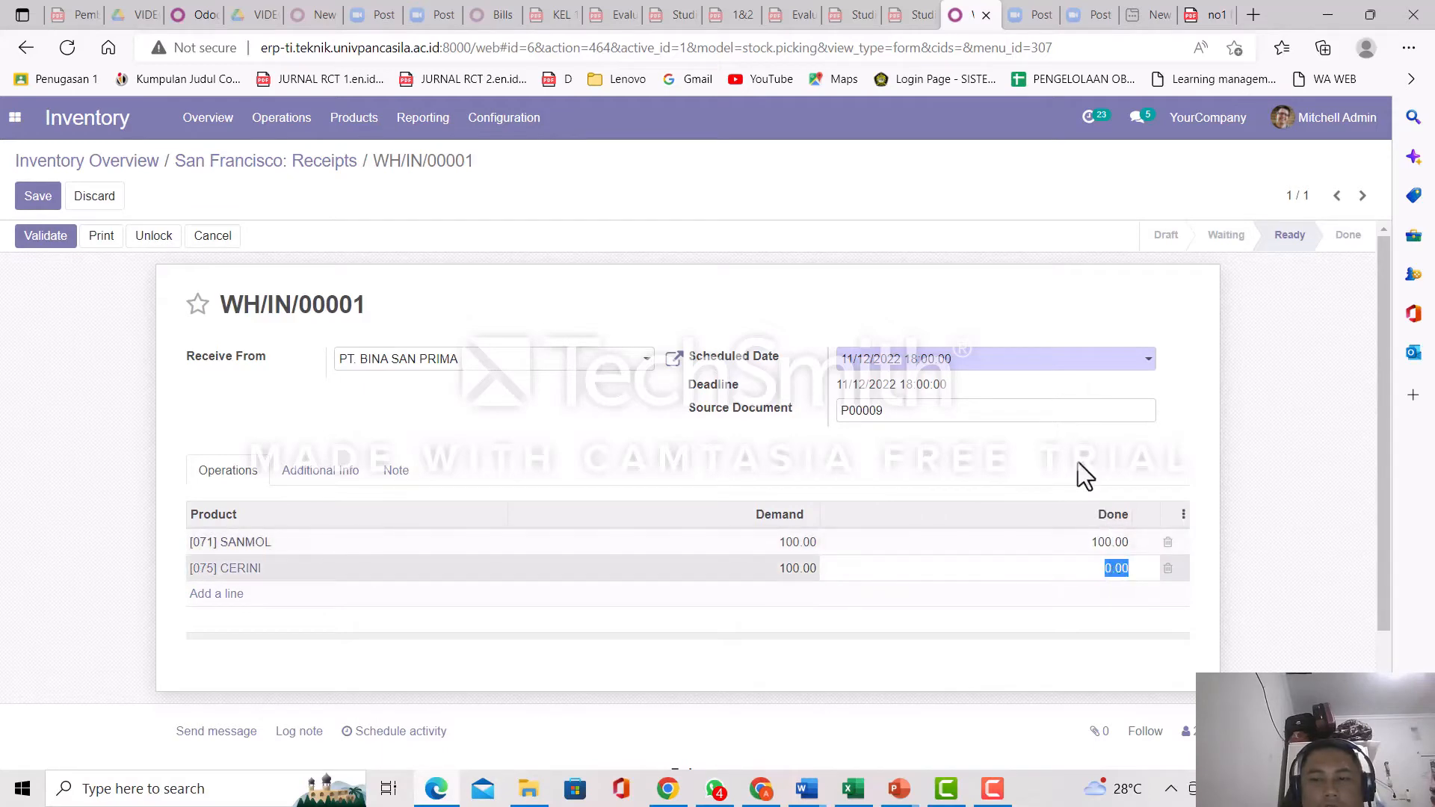
type("100")
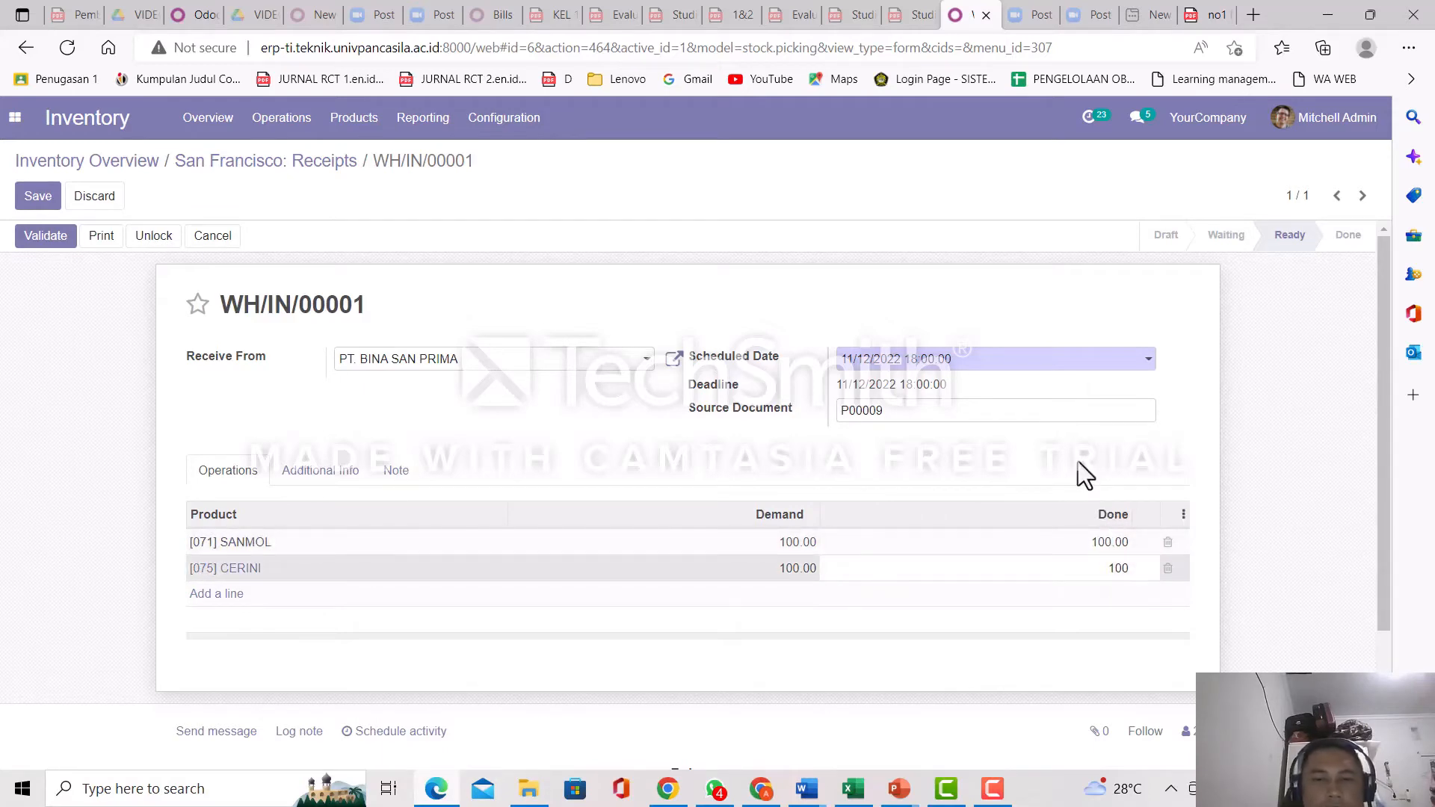
left_click(987, 458)
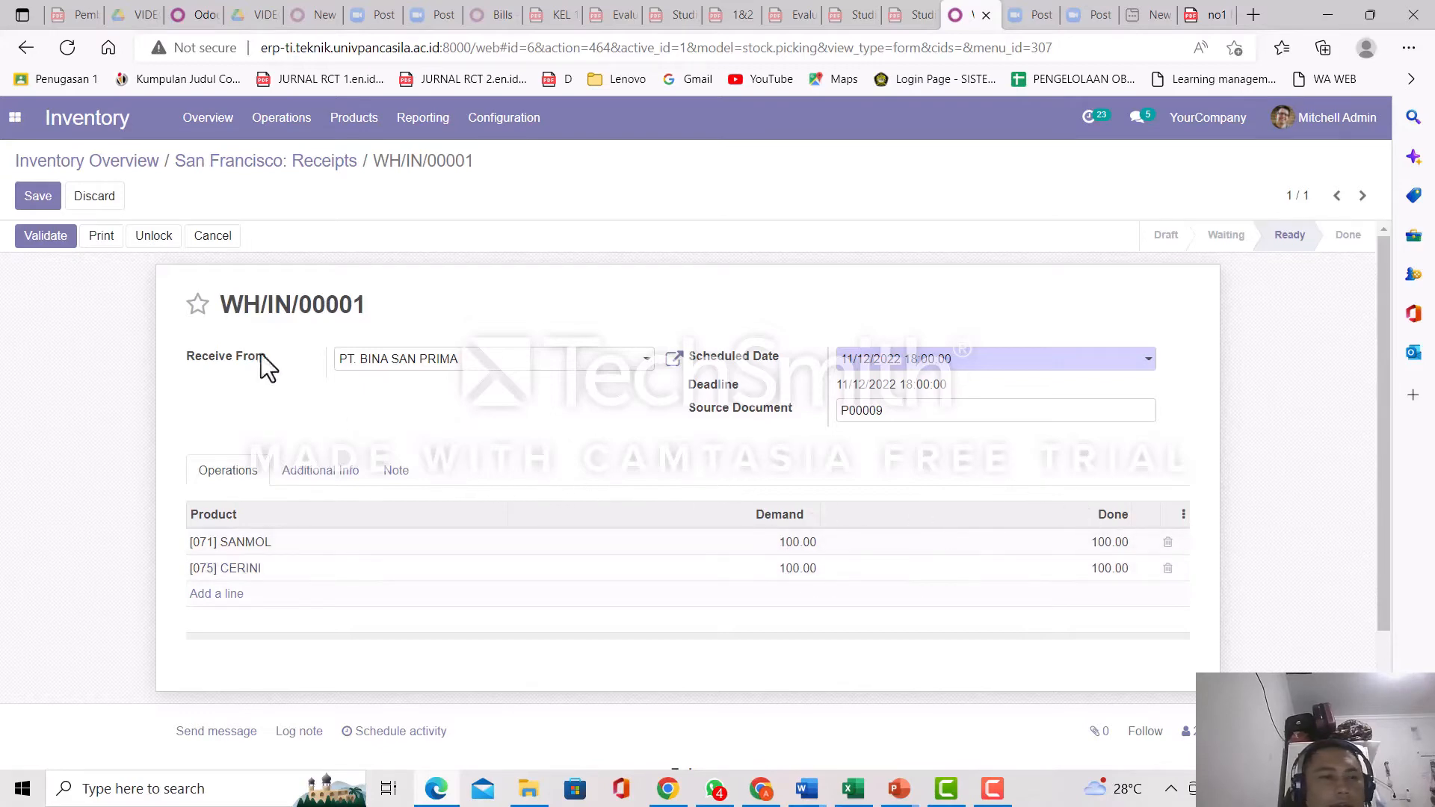
left_click(41, 208)
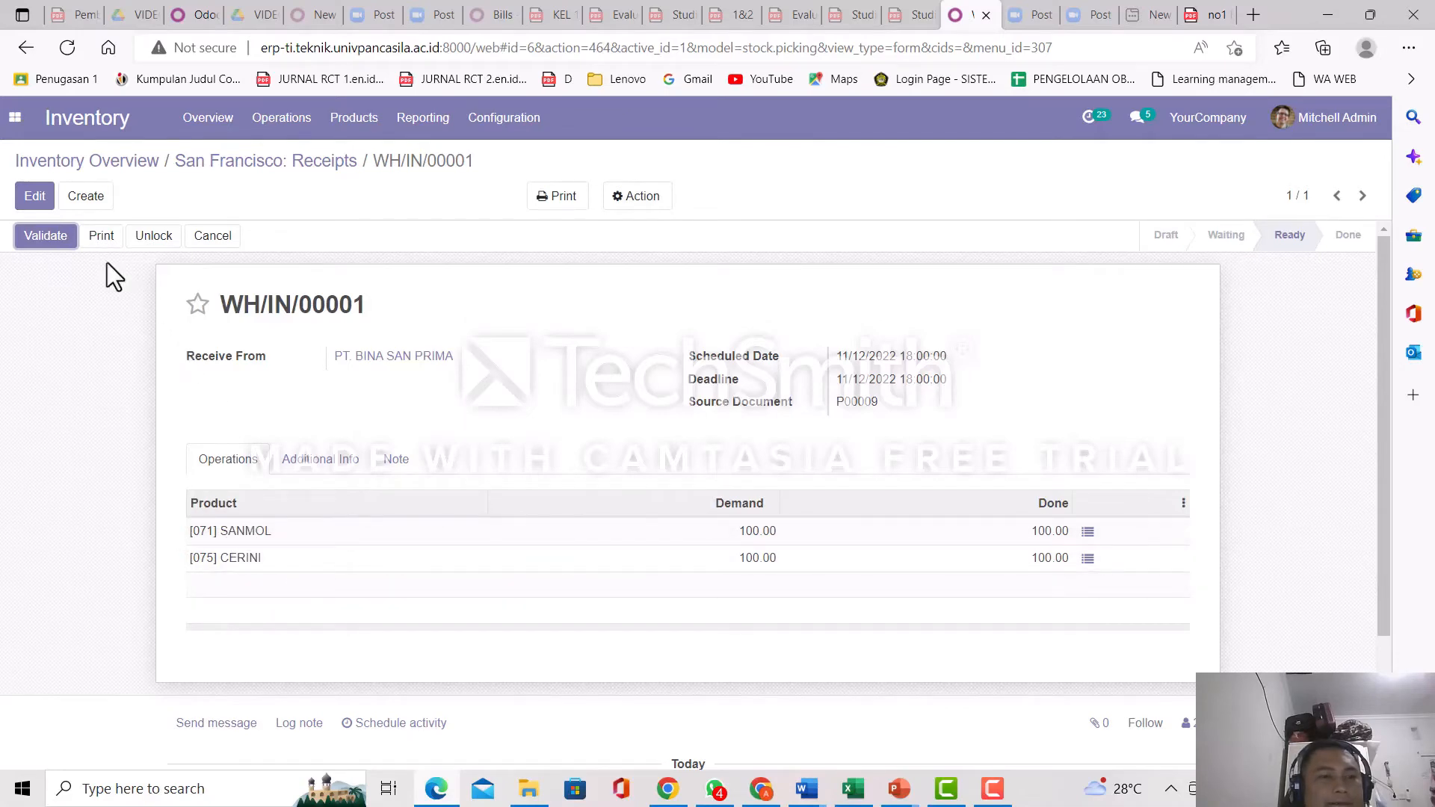
left_click(47, 236)
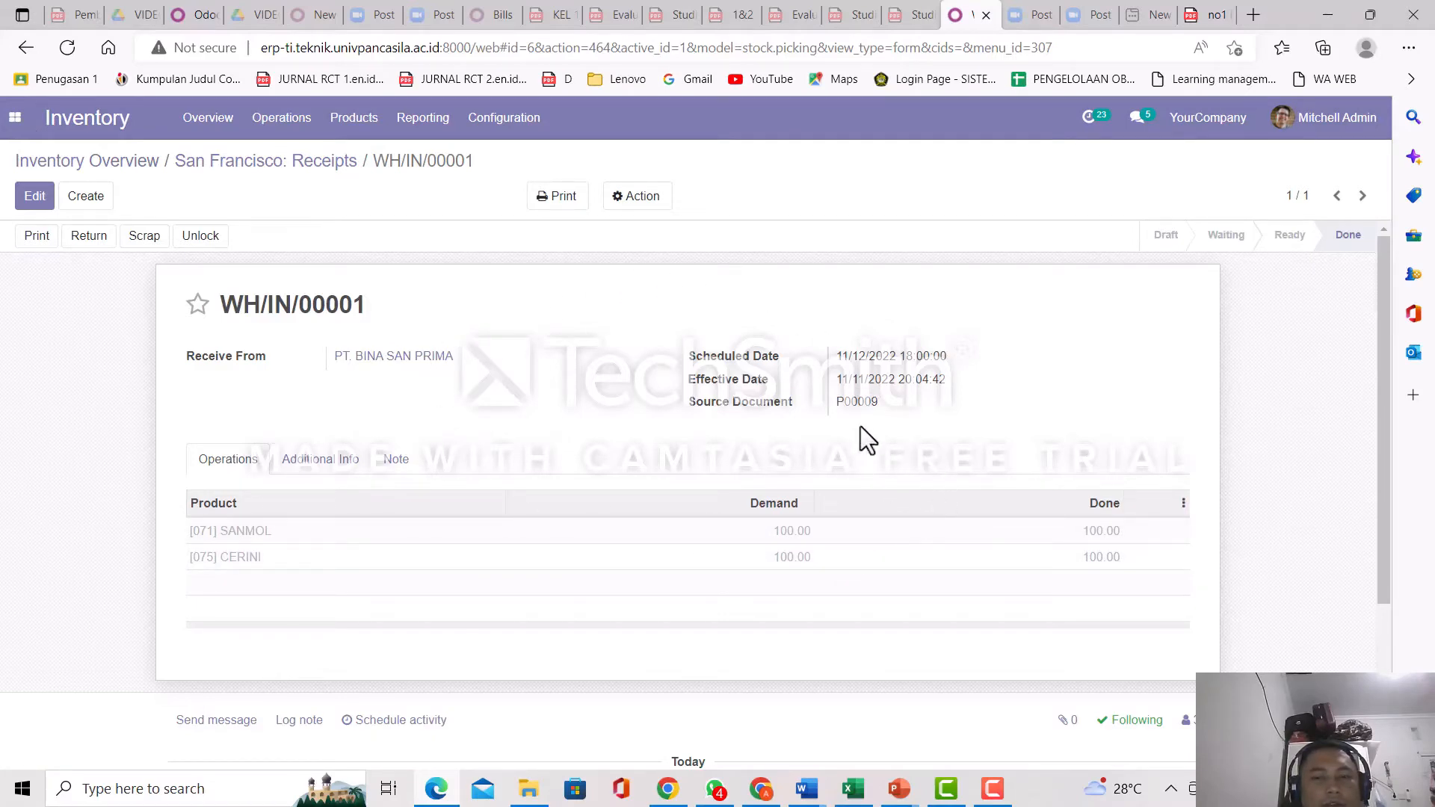
left_click(197, 304)
left_click(197, 305)
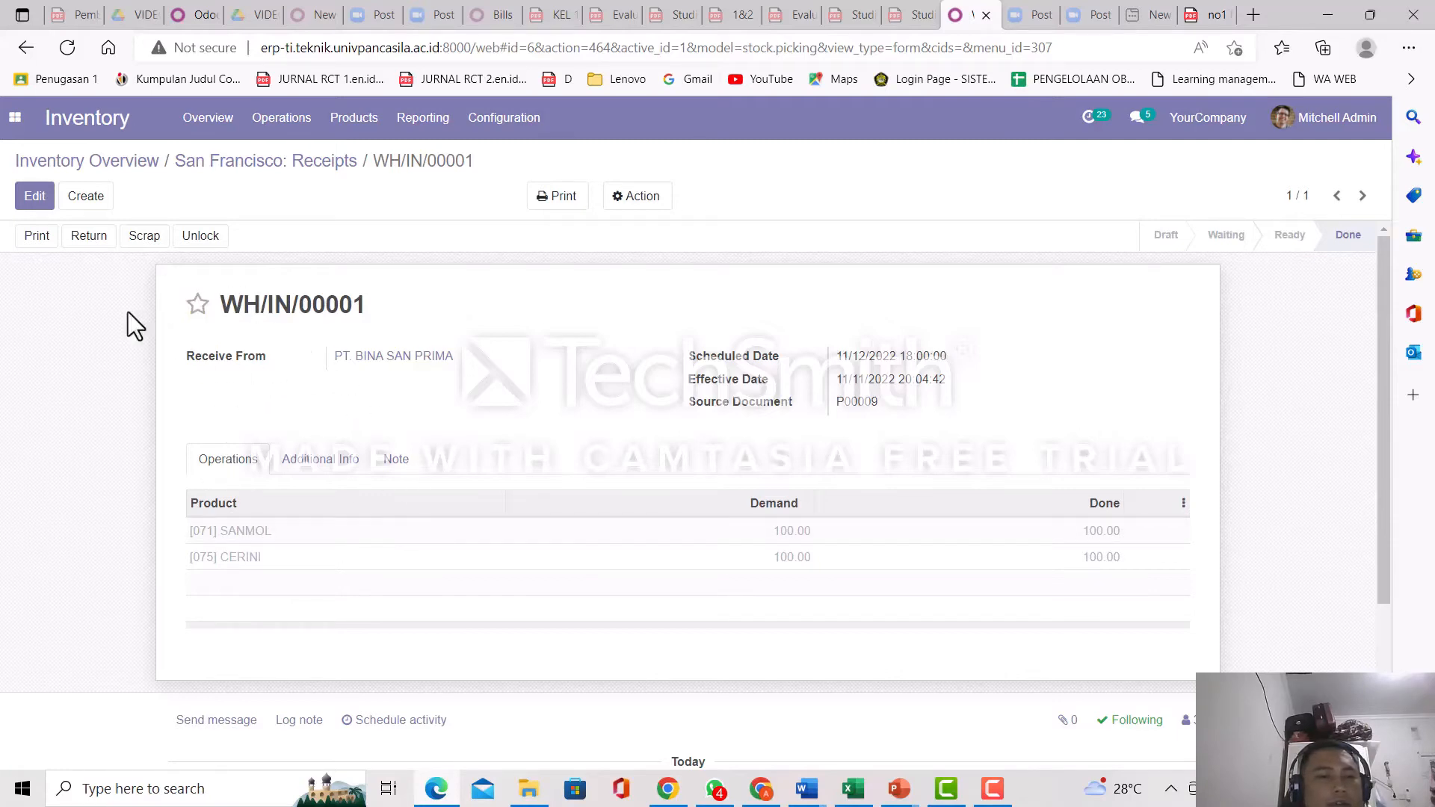
Switch to the Purchase module, open the confirmed PT. BINA SAN PRIMA purchase order and create its vendor bill.
left_click(15, 120)
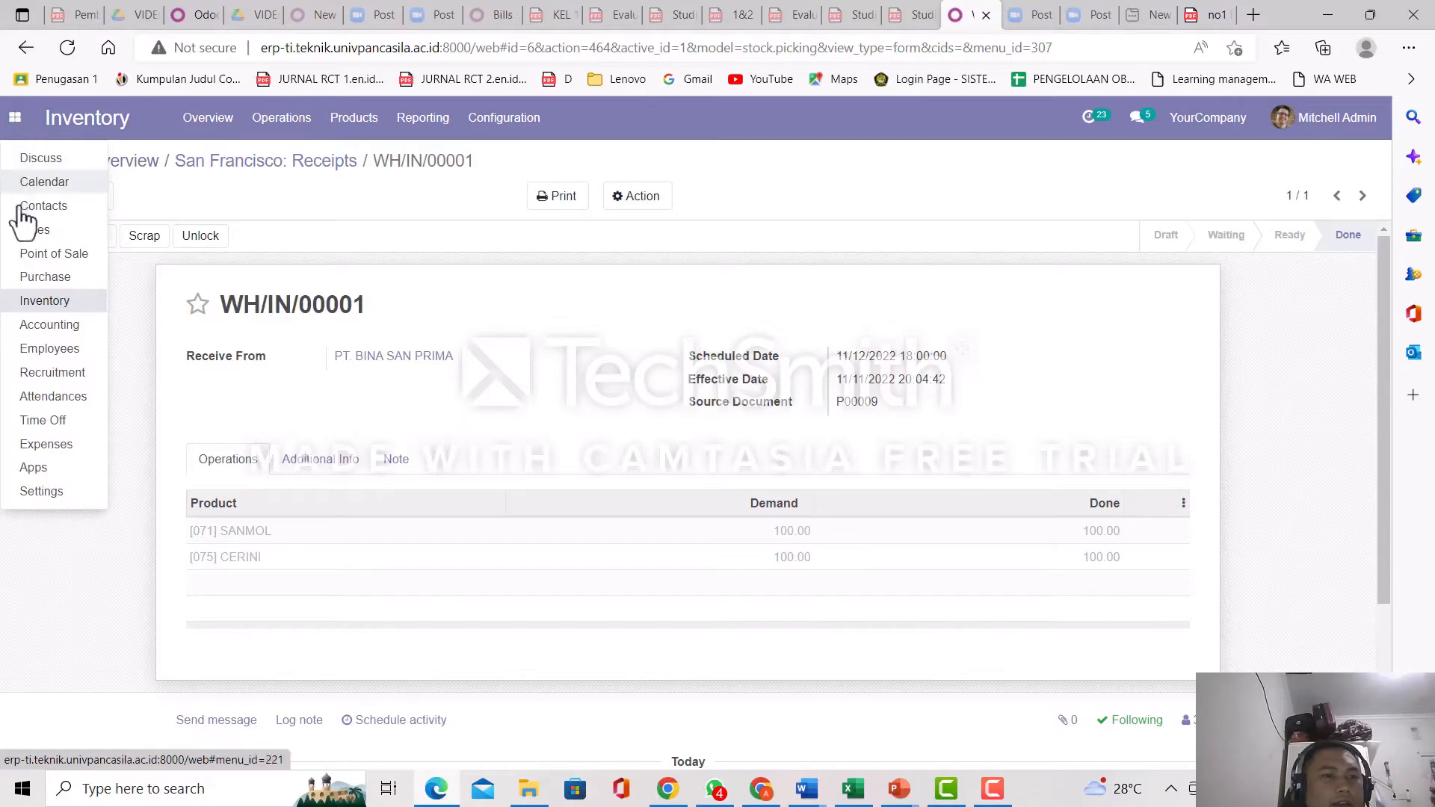
left_click(64, 277)
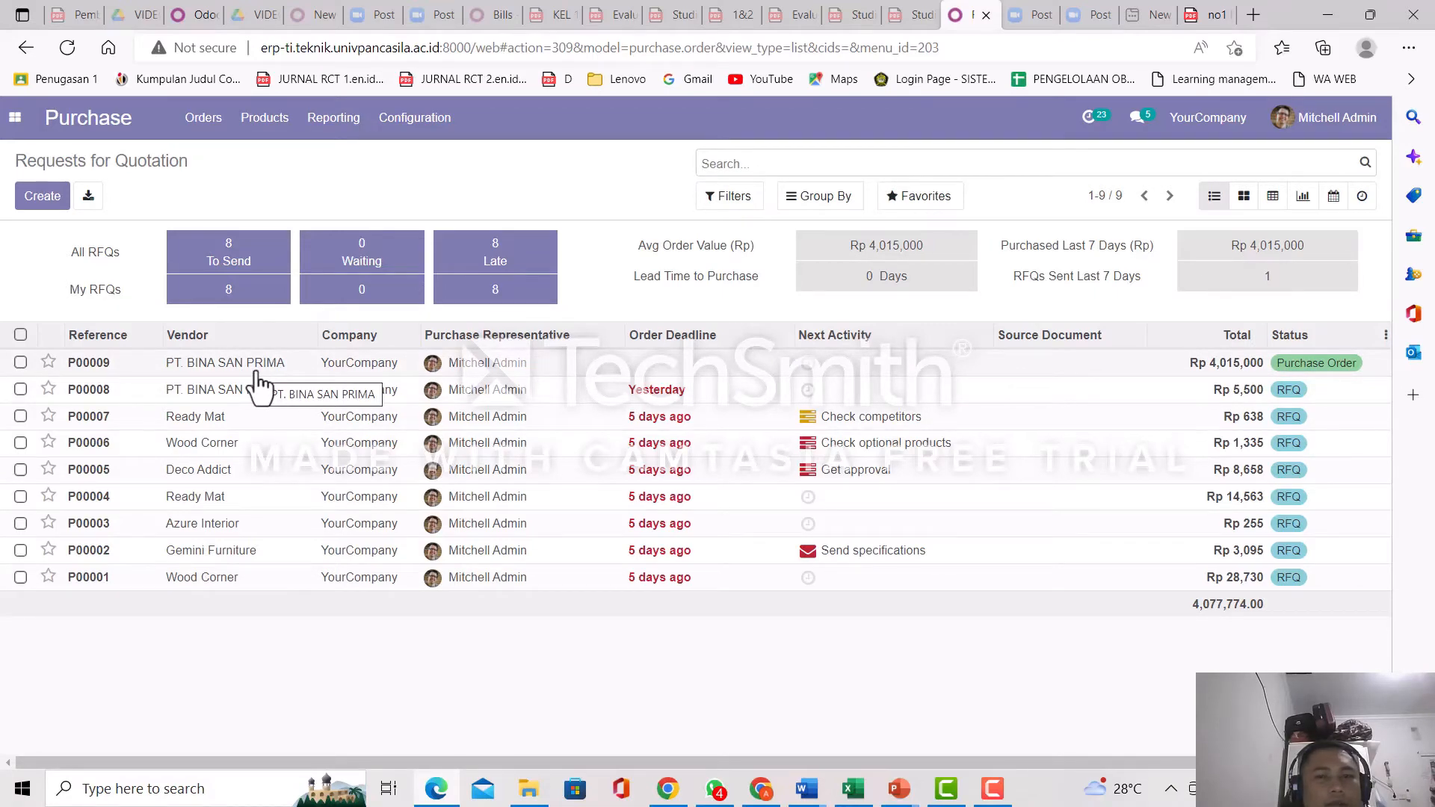
left_click(255, 370)
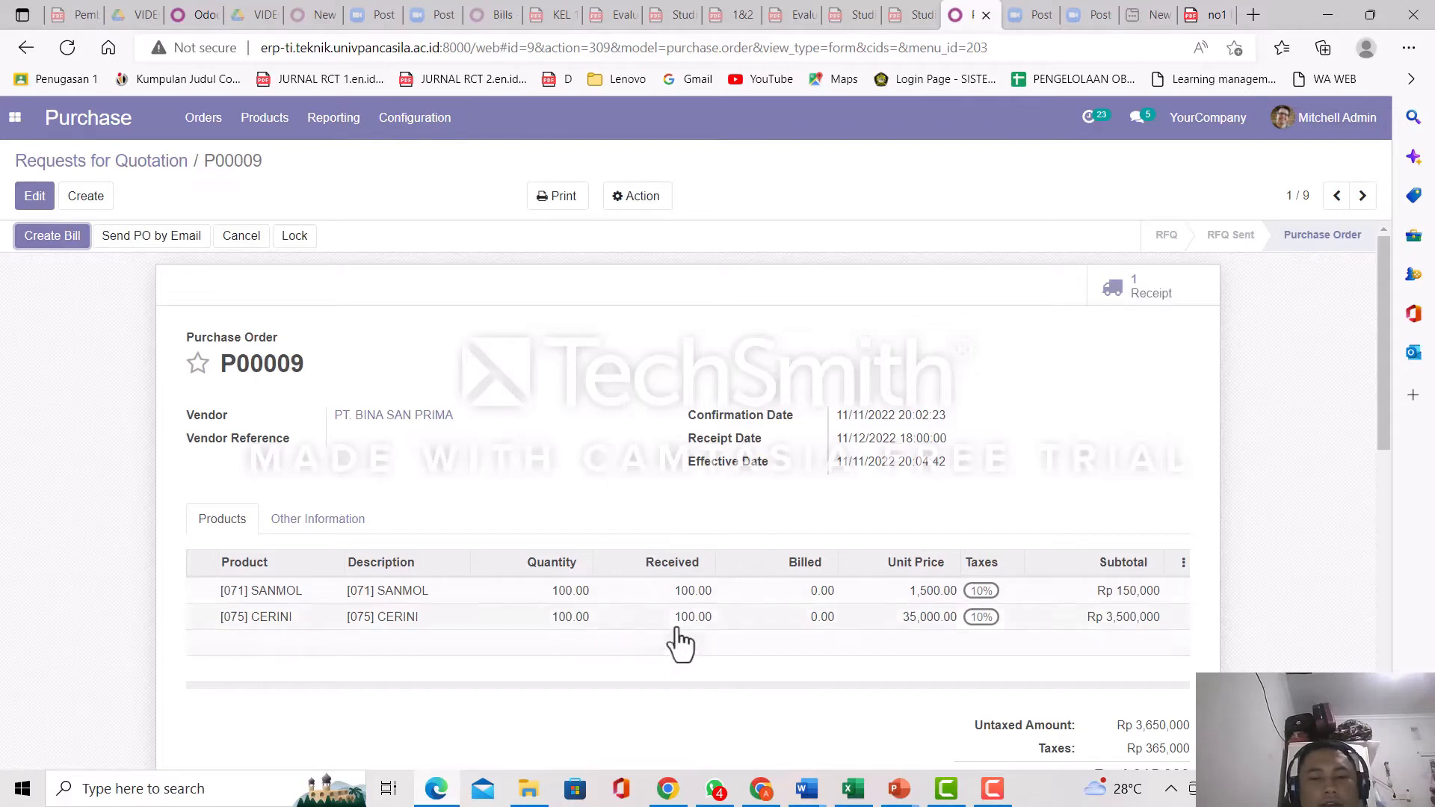
scroll(682, 602, "down", 1)
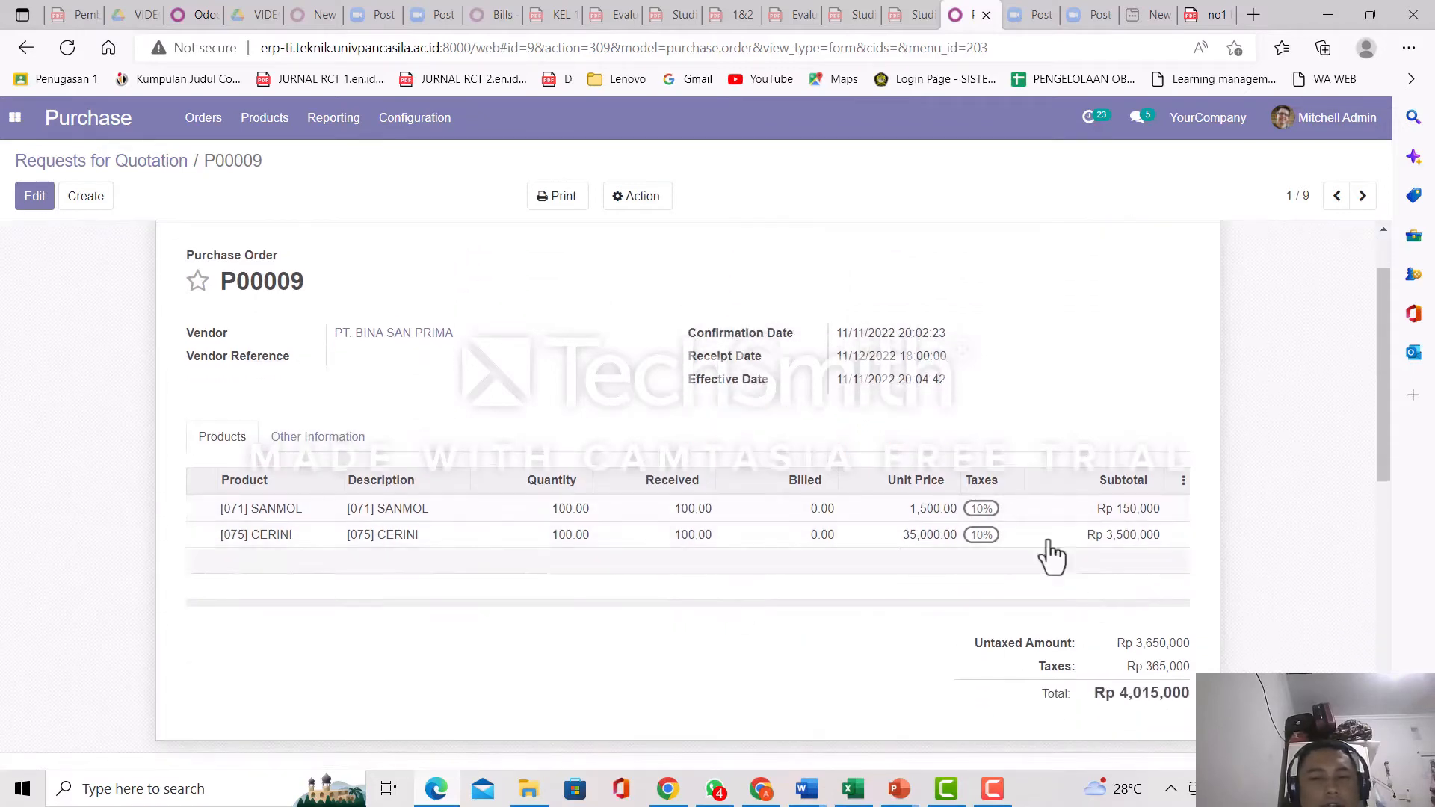
scroll(539, 570, "up", 1)
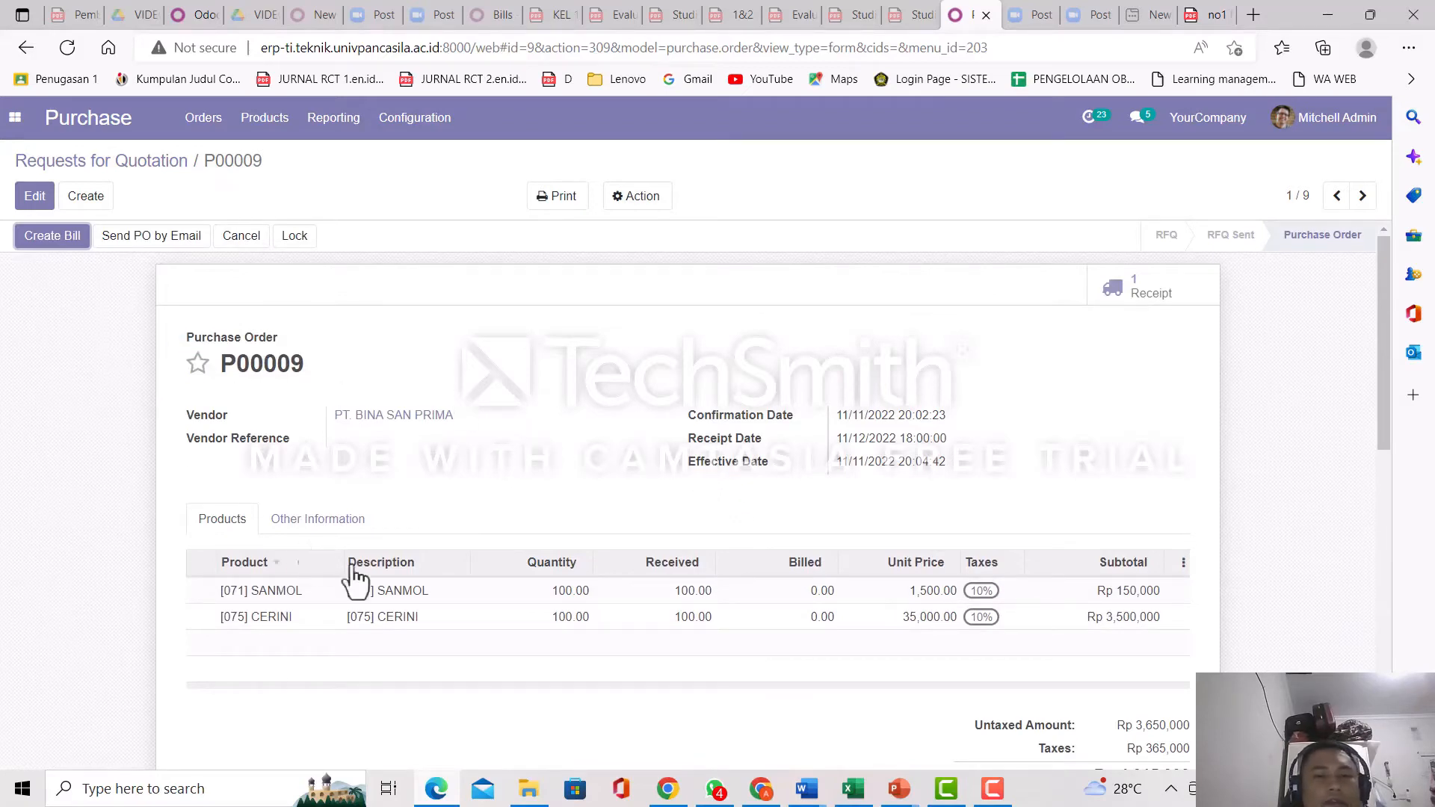
left_click(57, 254)
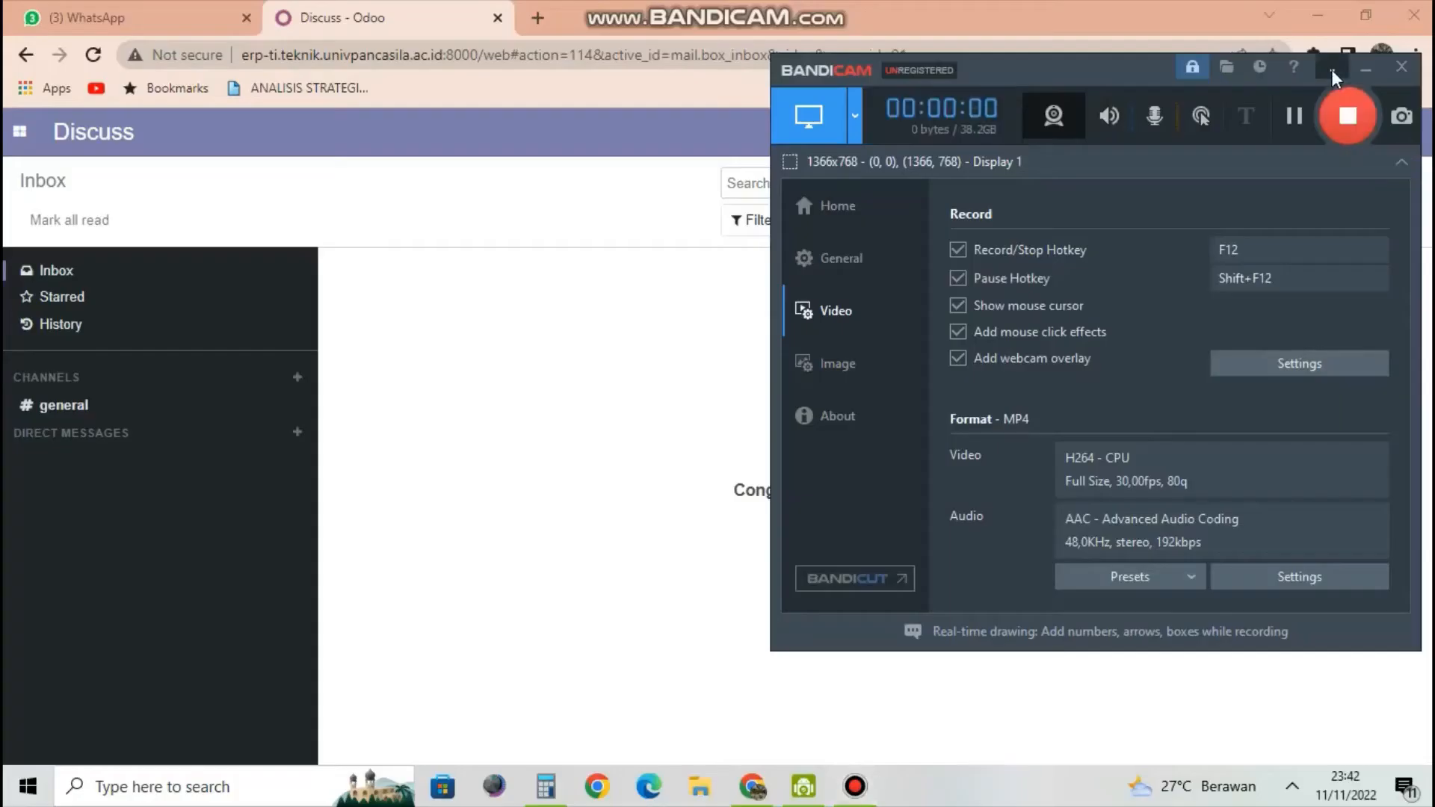
left_click(1332, 69)
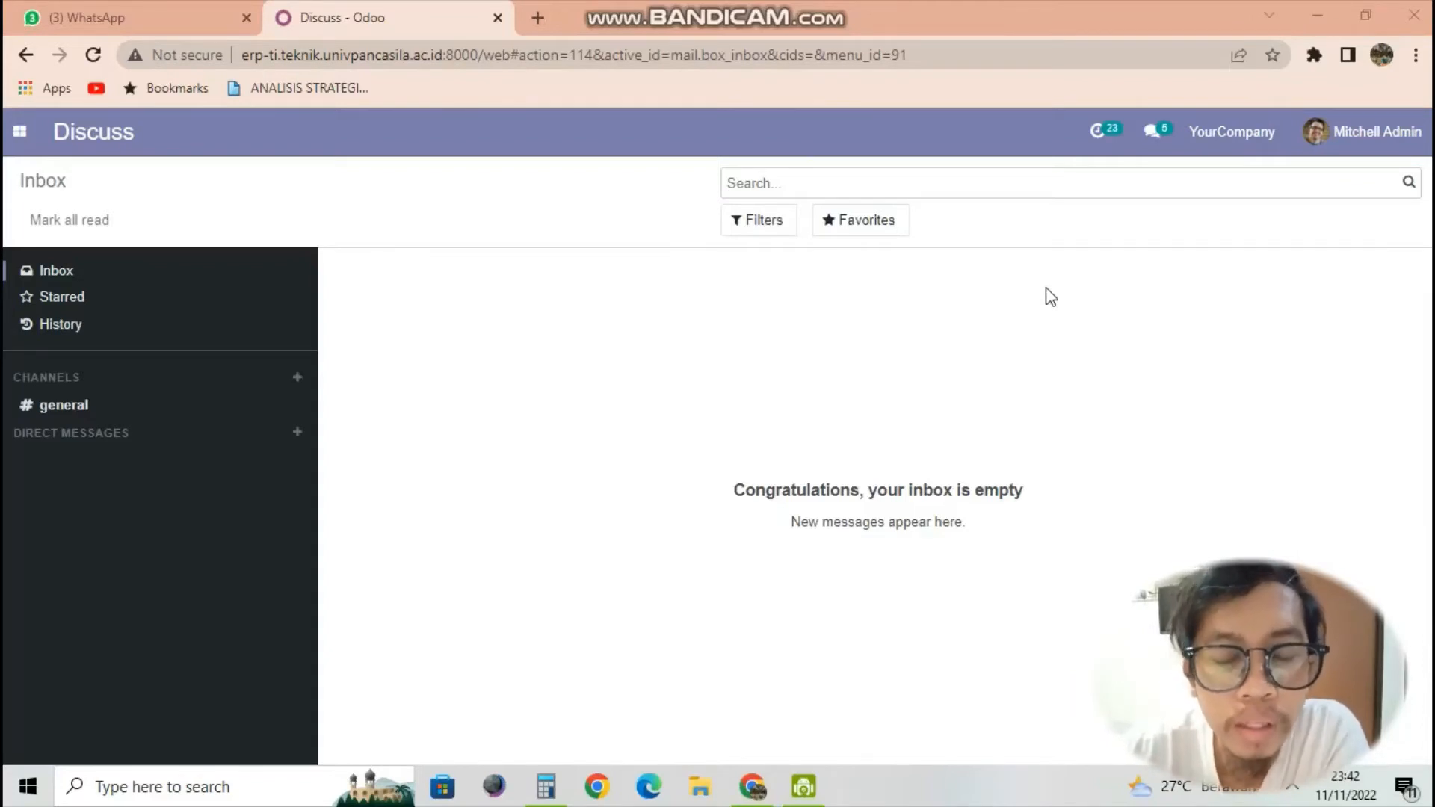
Switch to the Accounting module and open the draft vendor bill from PT. BINA SAN PRIMA to review its contents.
left_click(16, 139)
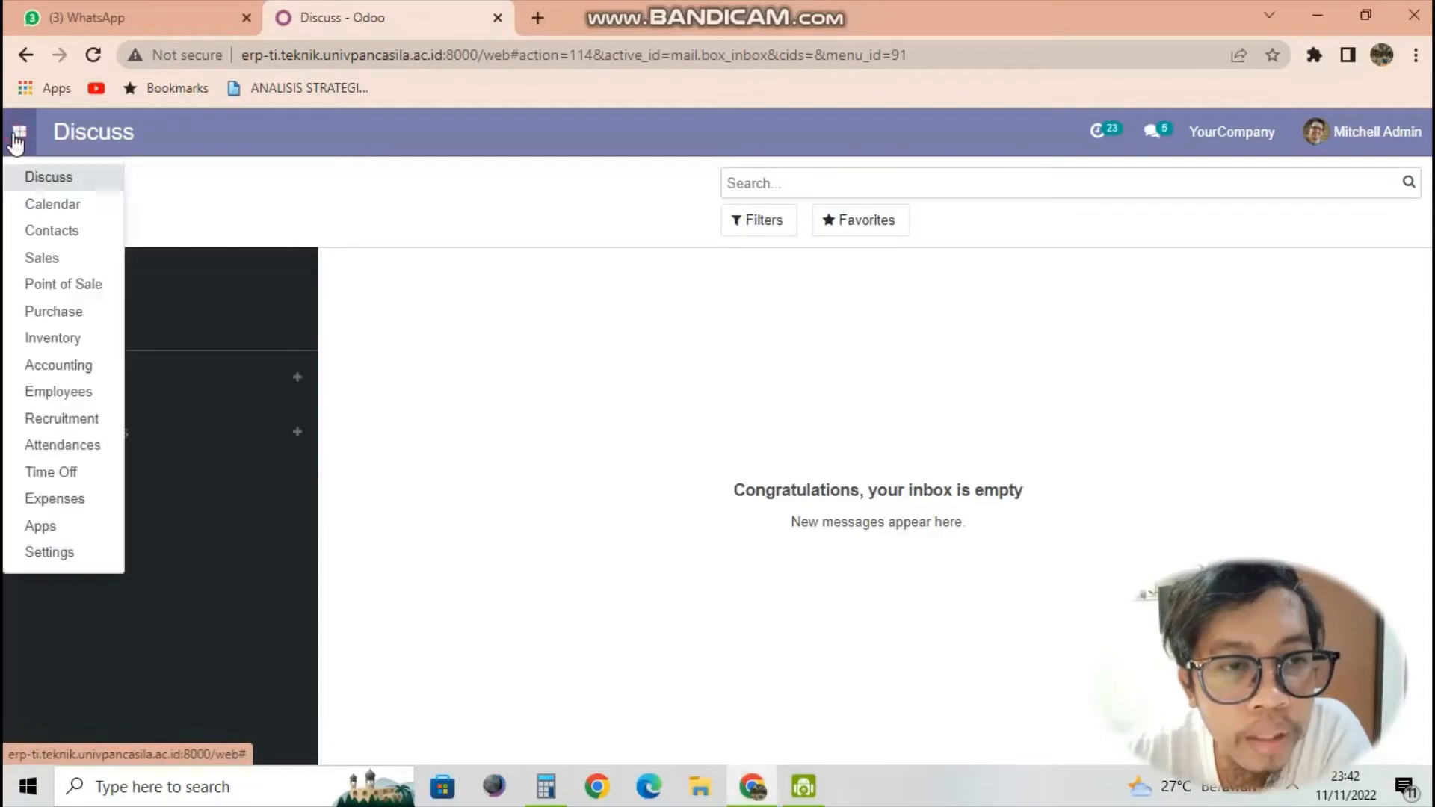
left_click(32, 366)
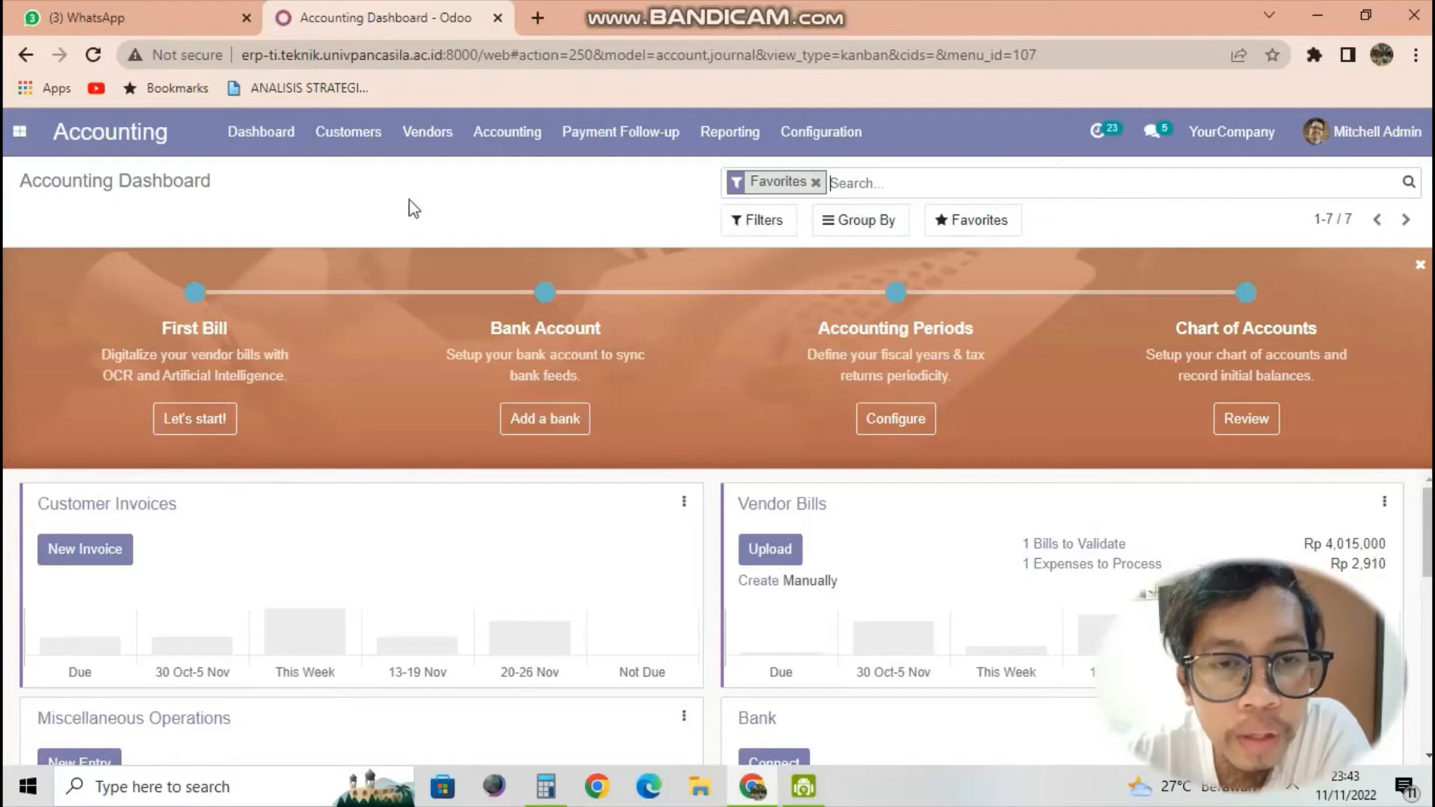
left_click(430, 149)
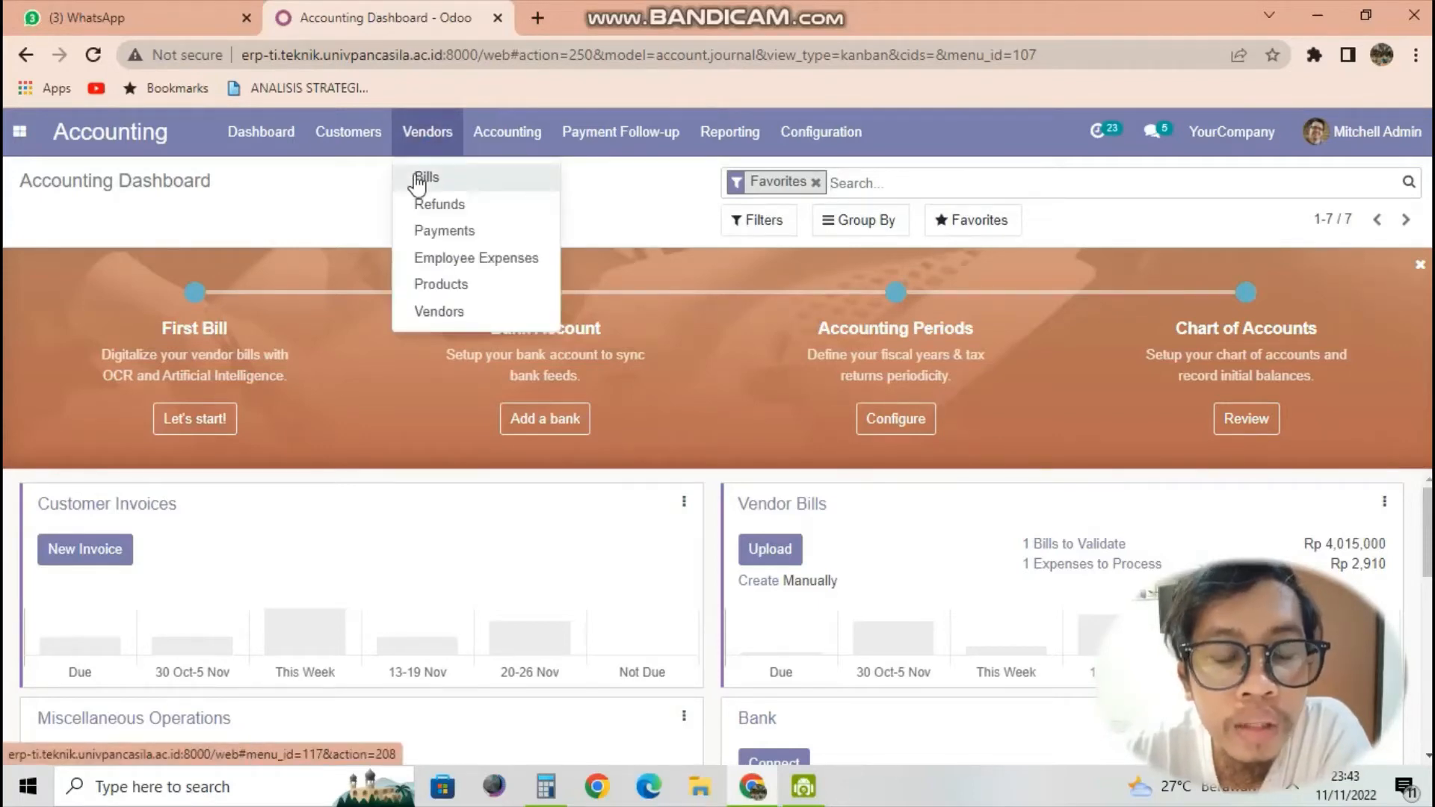
left_click(421, 179)
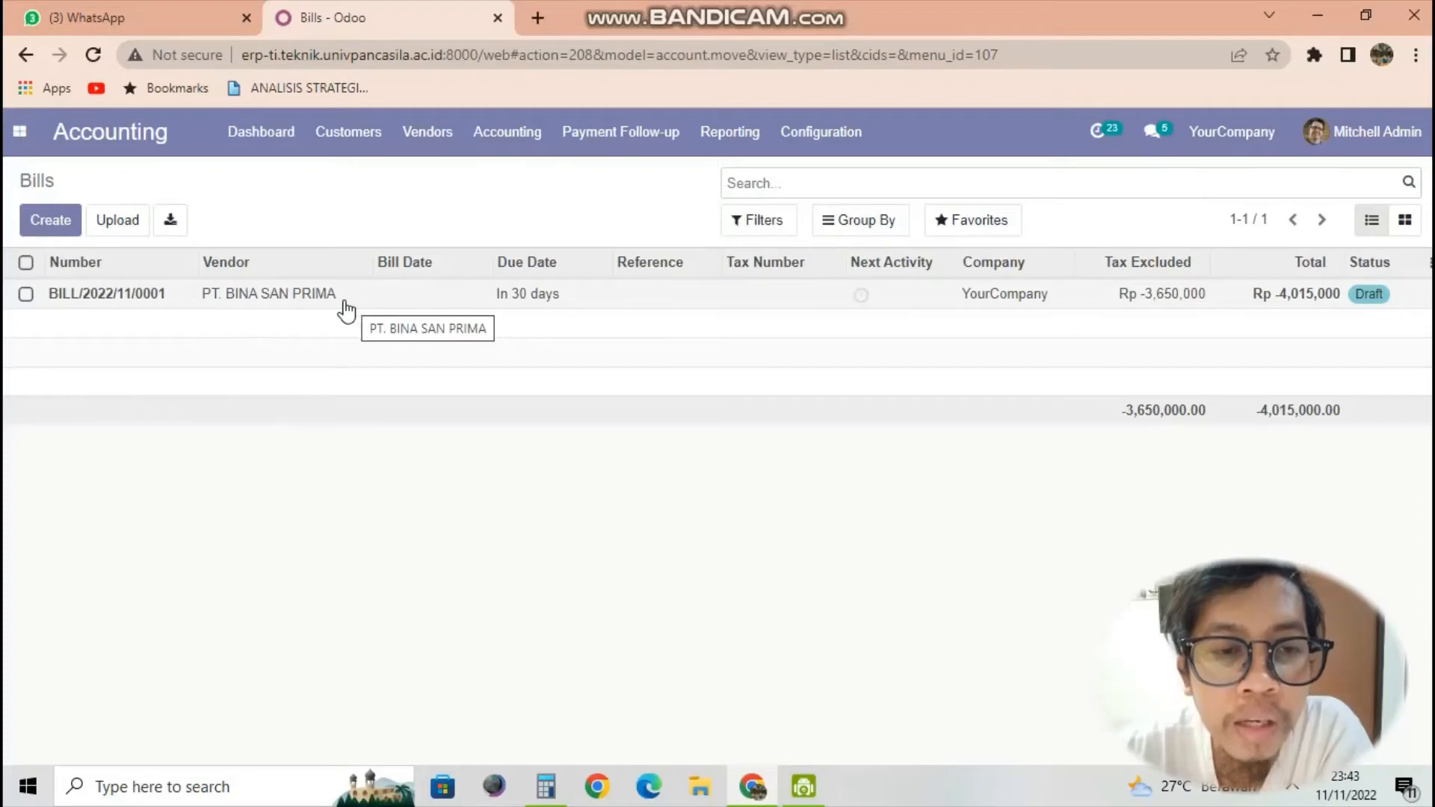
left_click(137, 302)
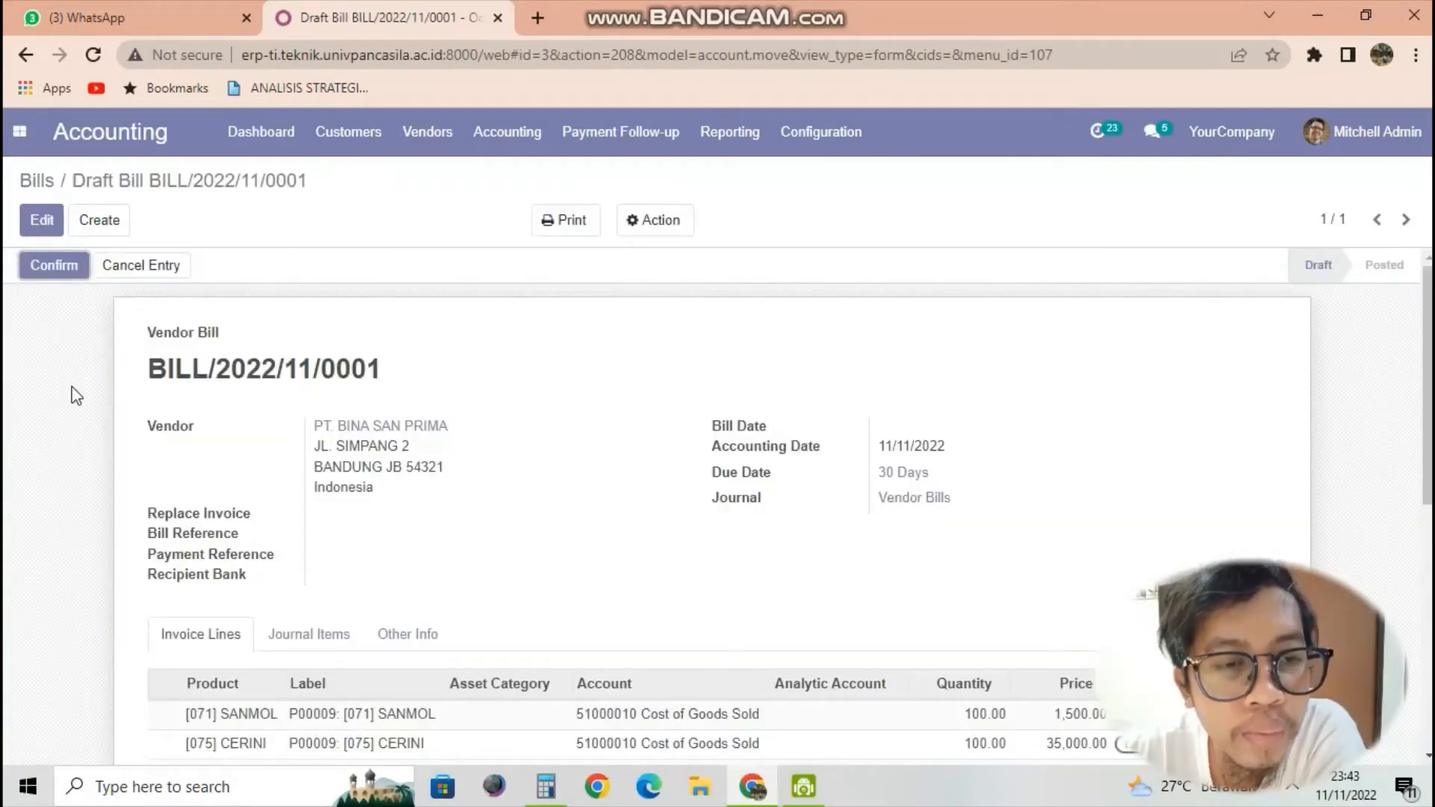
scroll(70, 391, "down", 3)
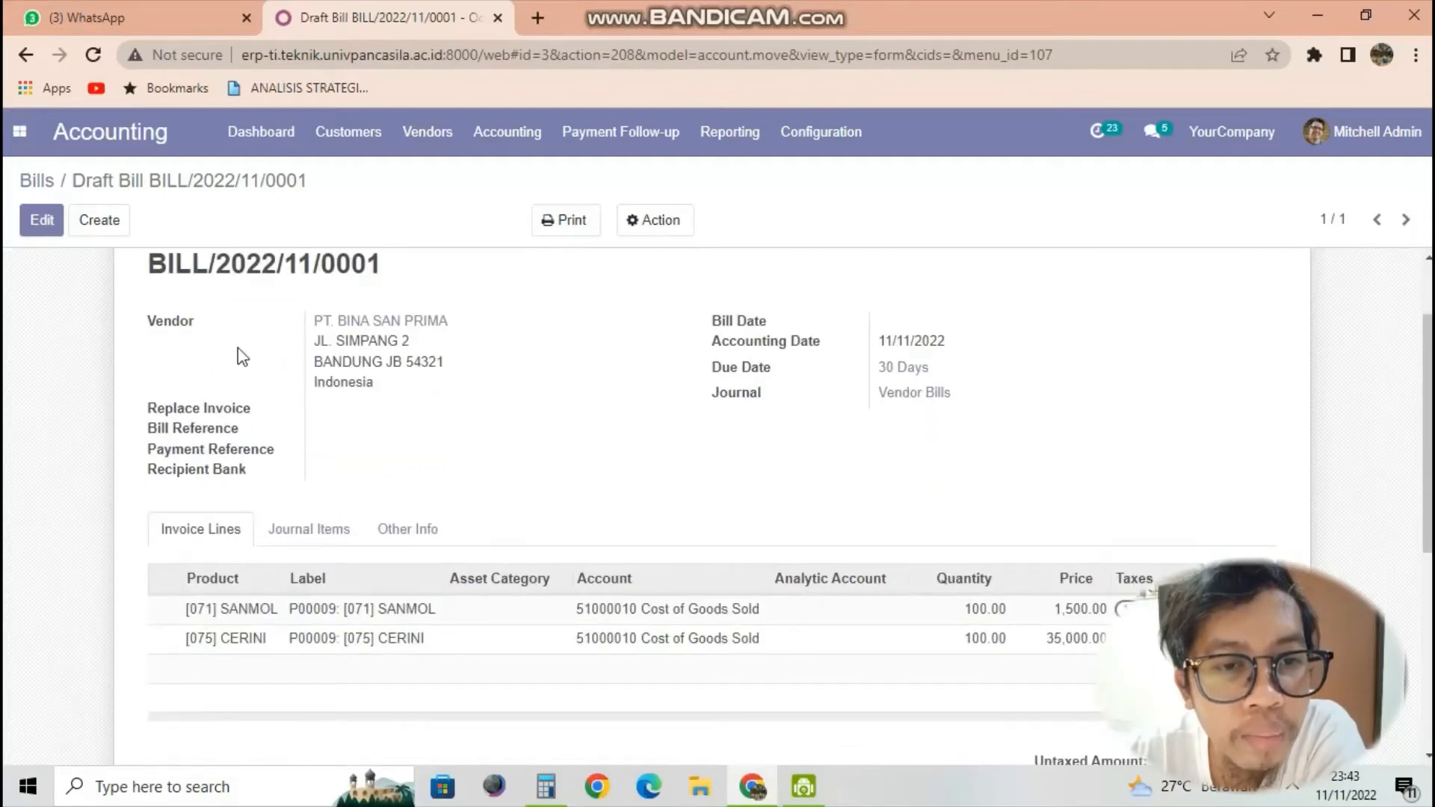
scroll(238, 348, "up", 3)
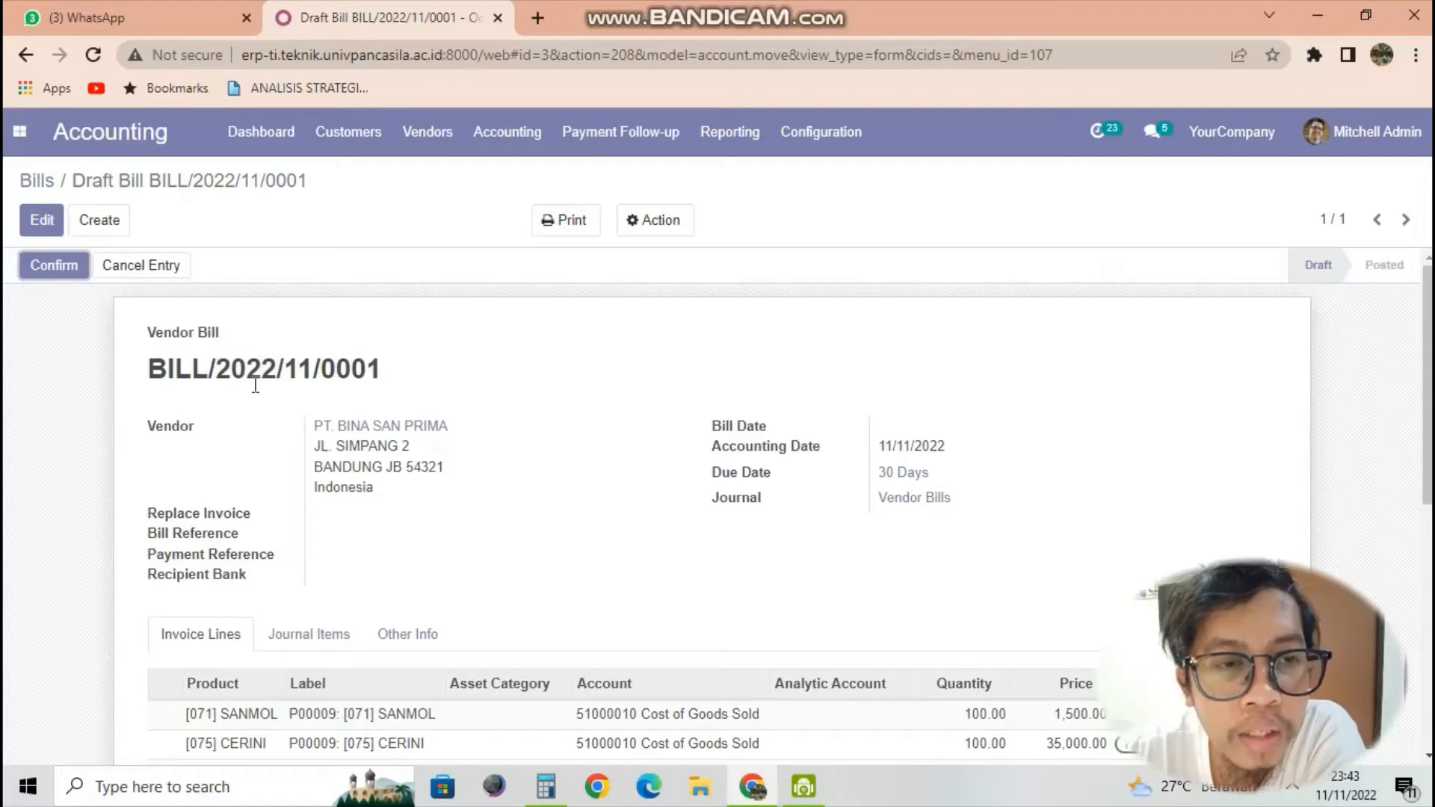
Edit the draft bill and enter BILL001/BSP as both the bill reference and the payment reference.
left_click(44, 229)
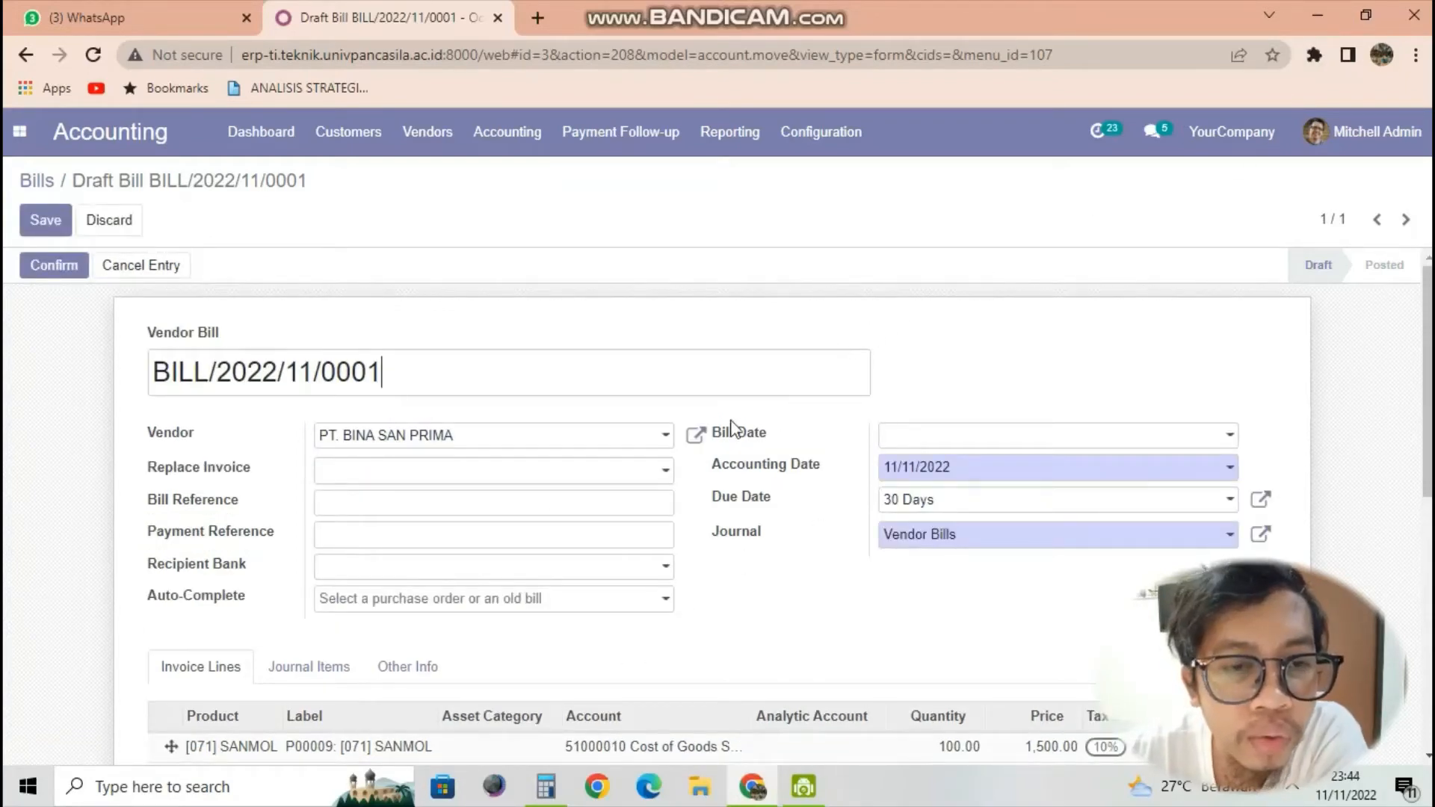
left_click(514, 508)
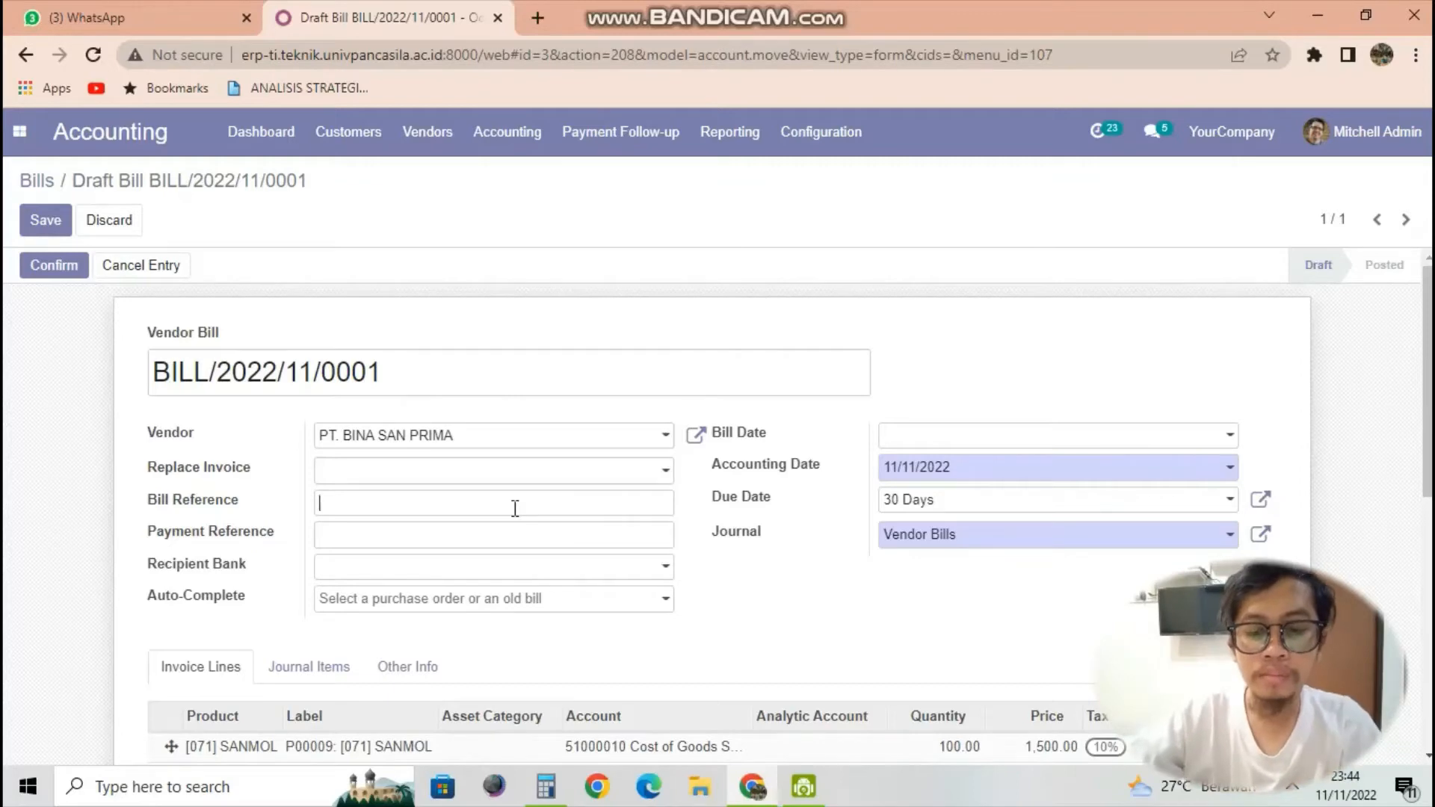
type("BILL")
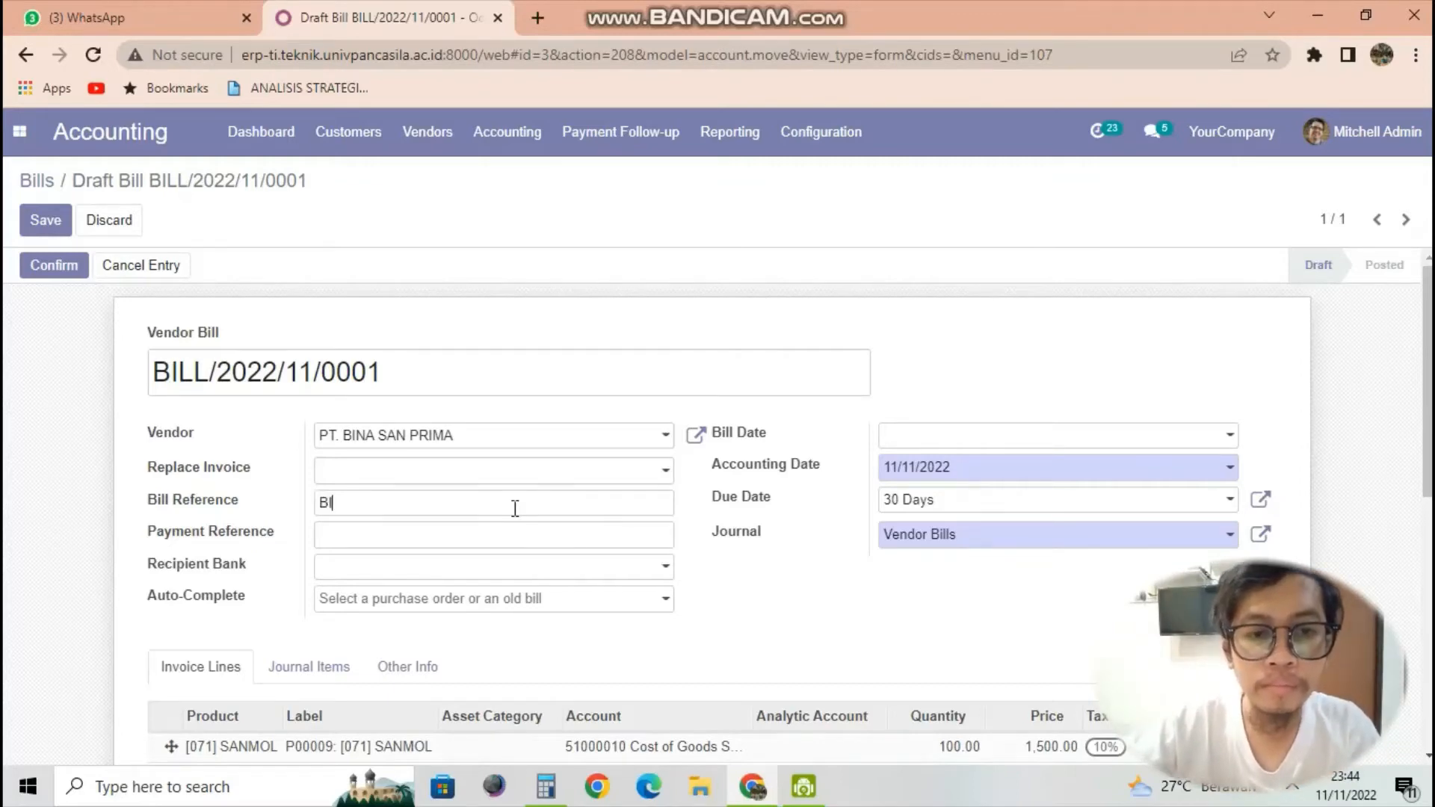
type("001")
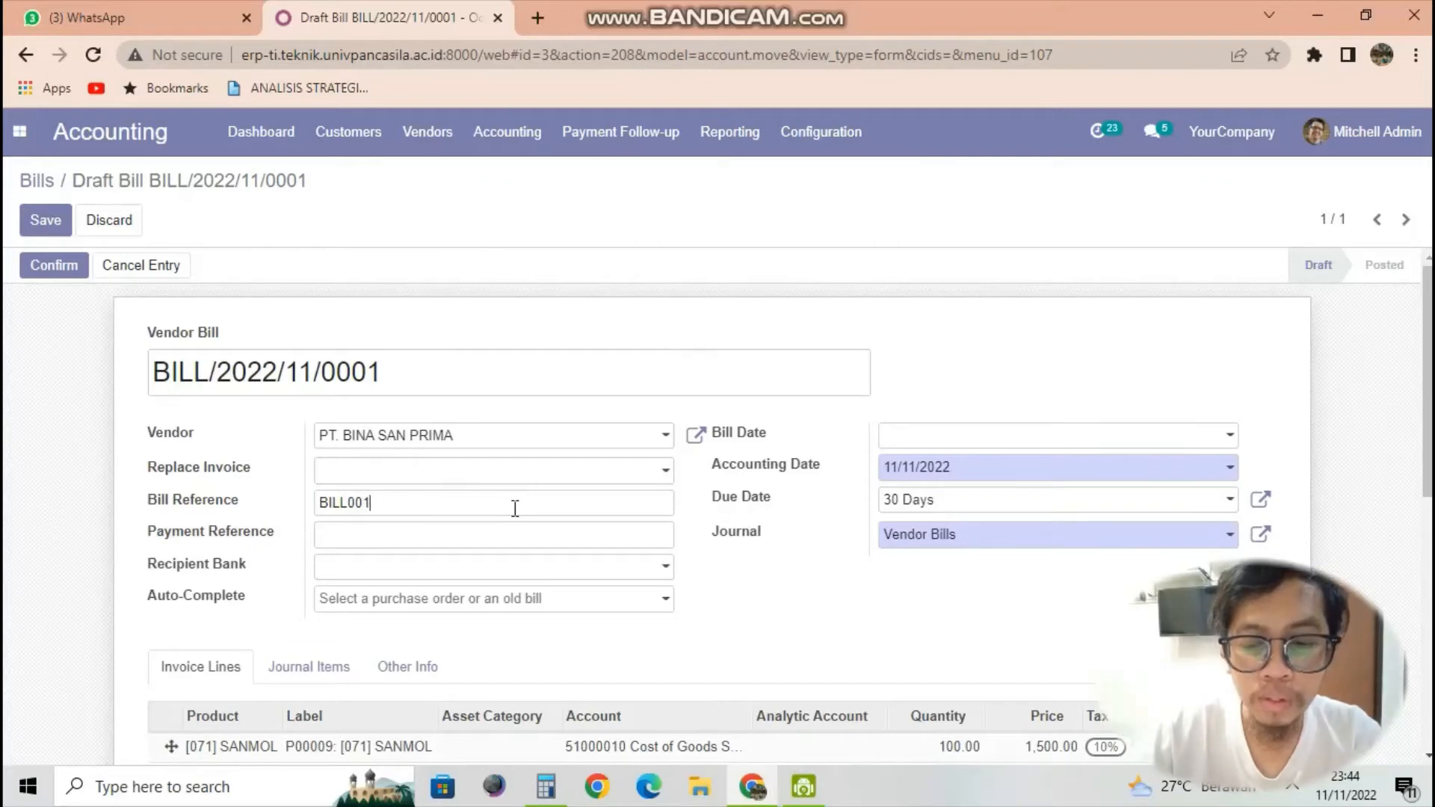
type("/BSP")
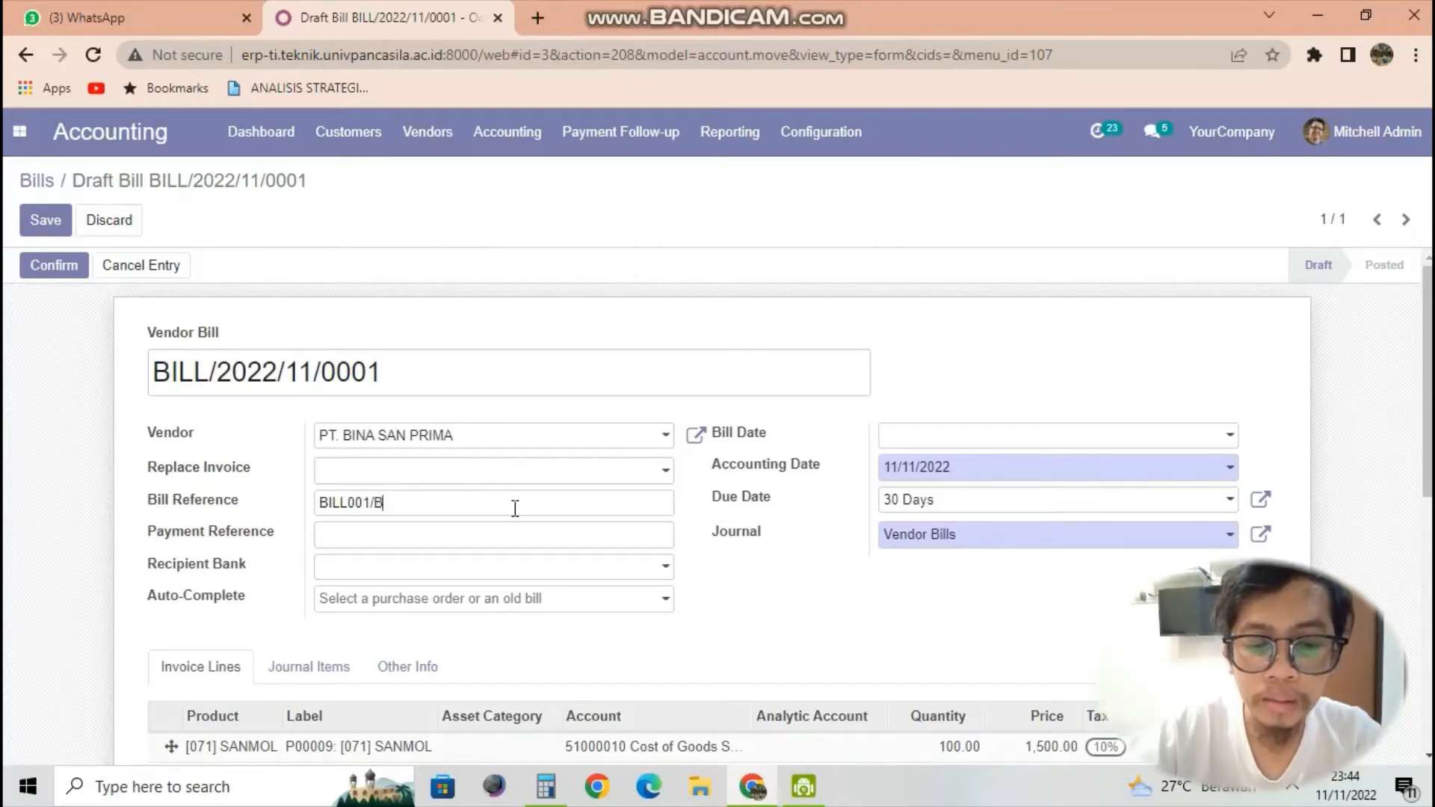
left_click(492, 535)
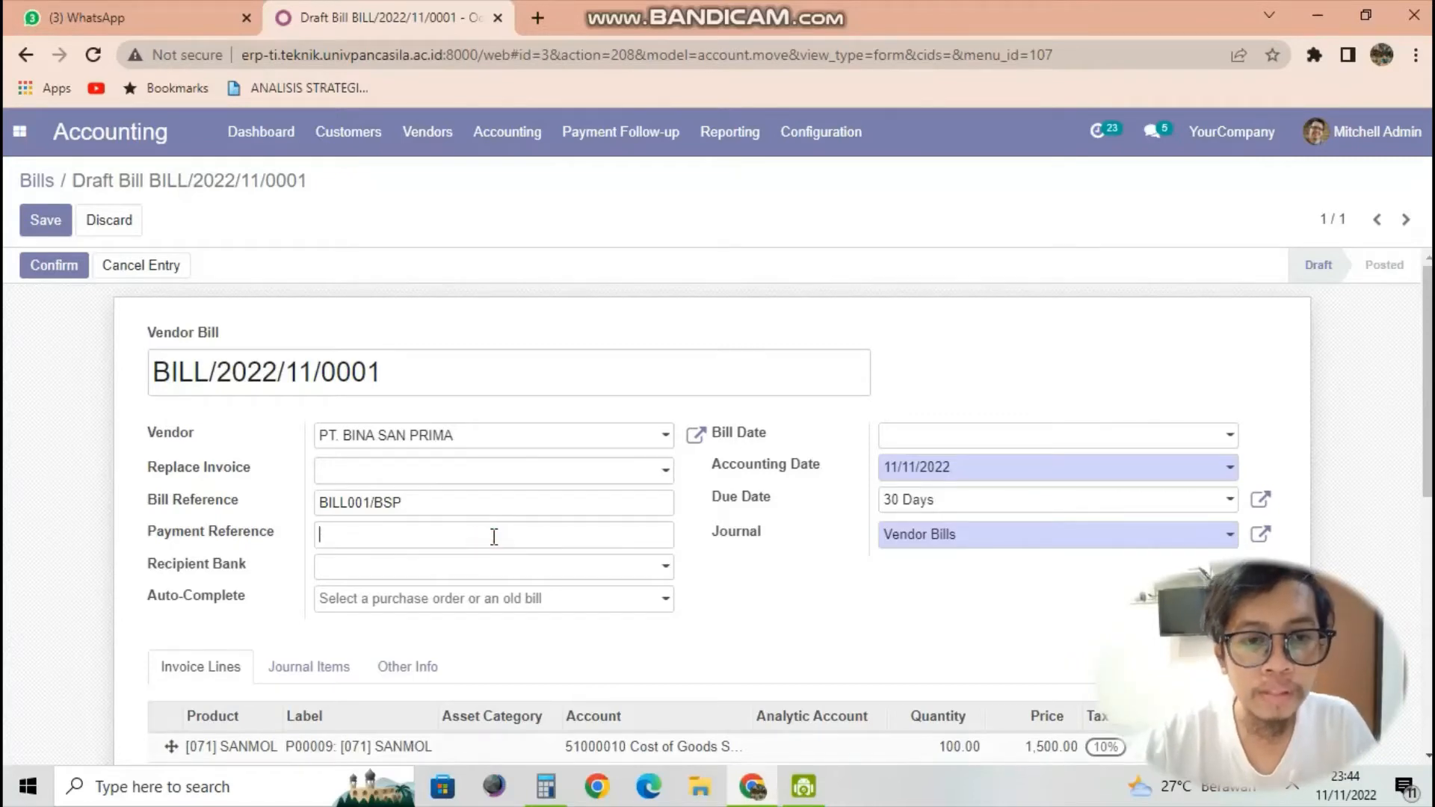
type("B")
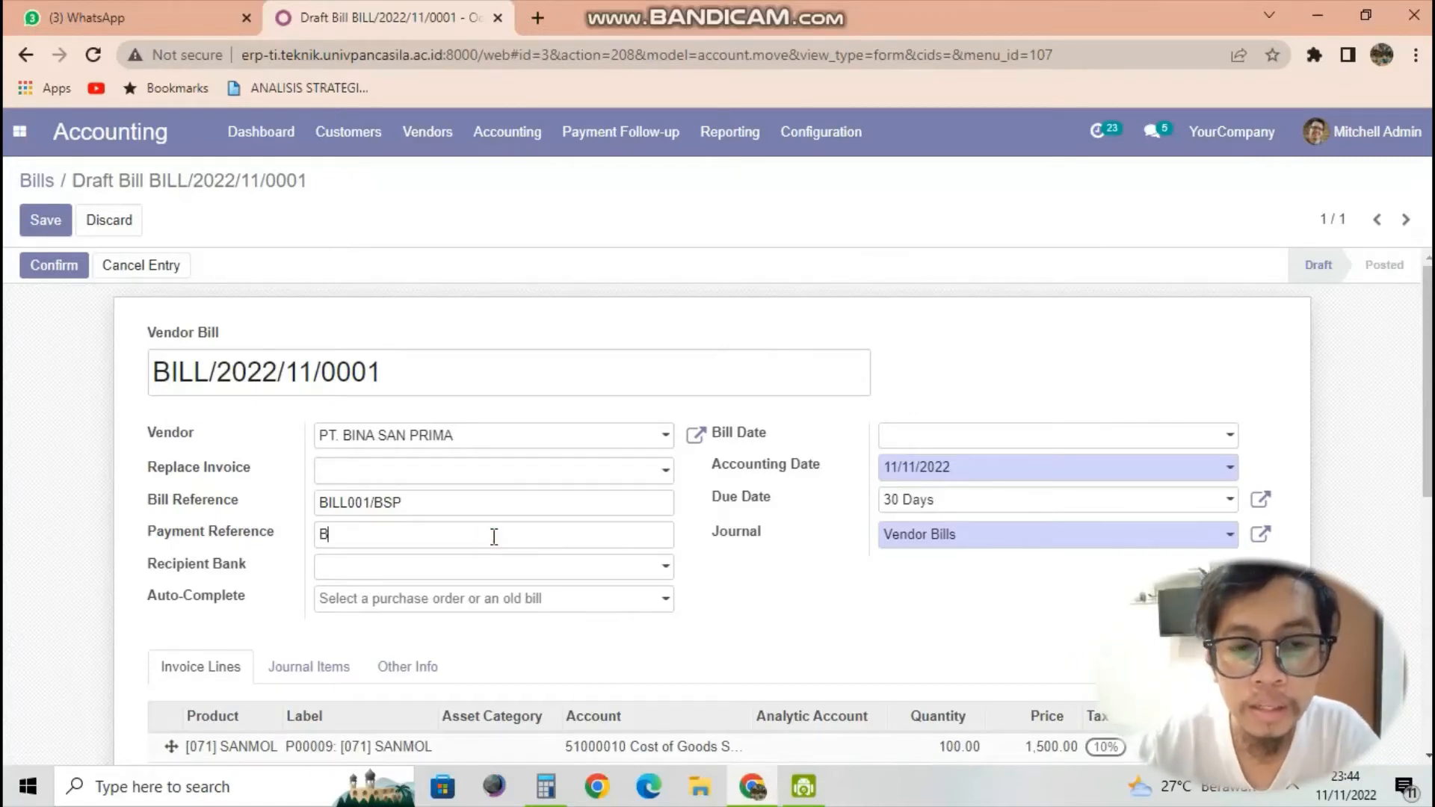
type("ILL001/BSP")
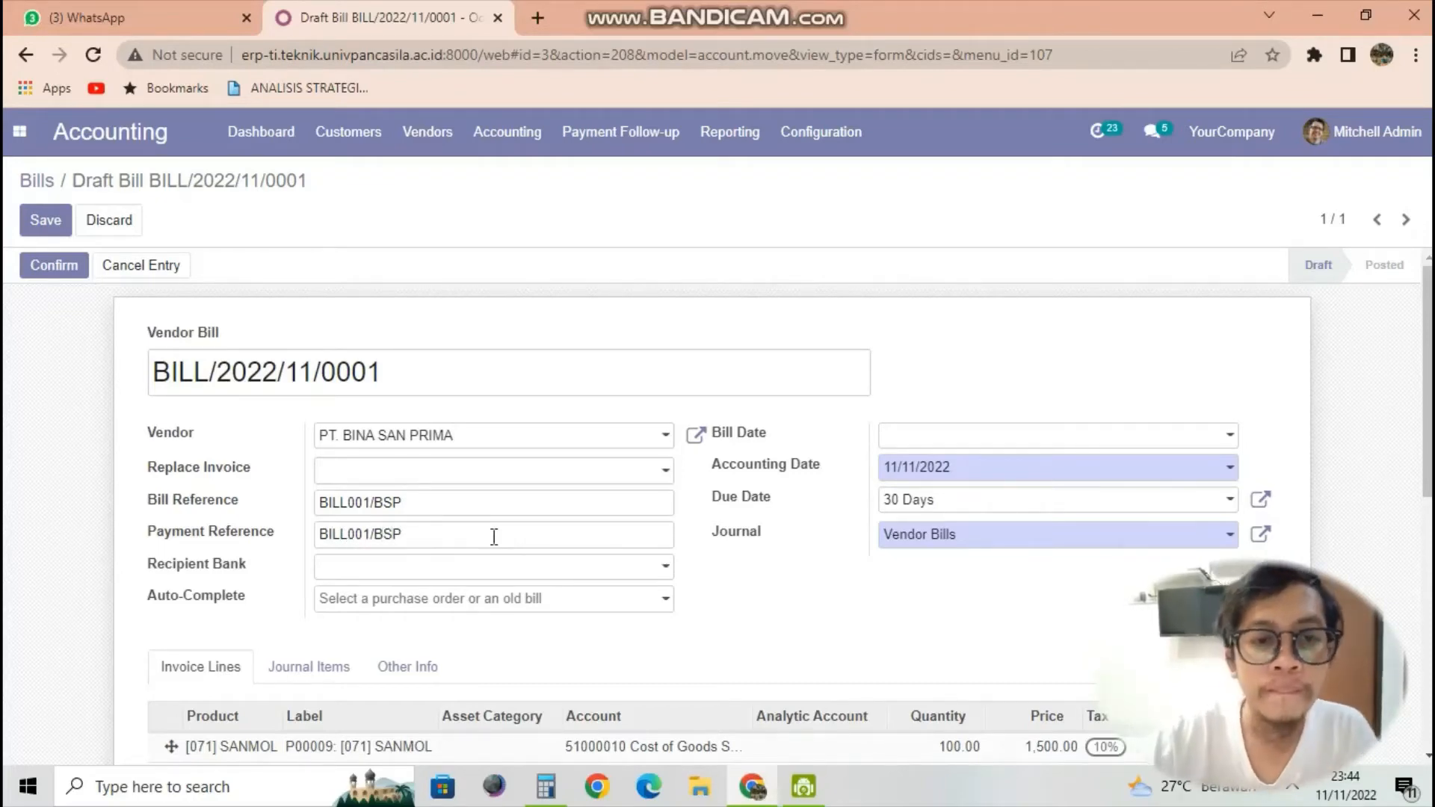
Choose BCA as the bill's recipient bank and set the bill date to 11/11/2022.
left_click(431, 573)
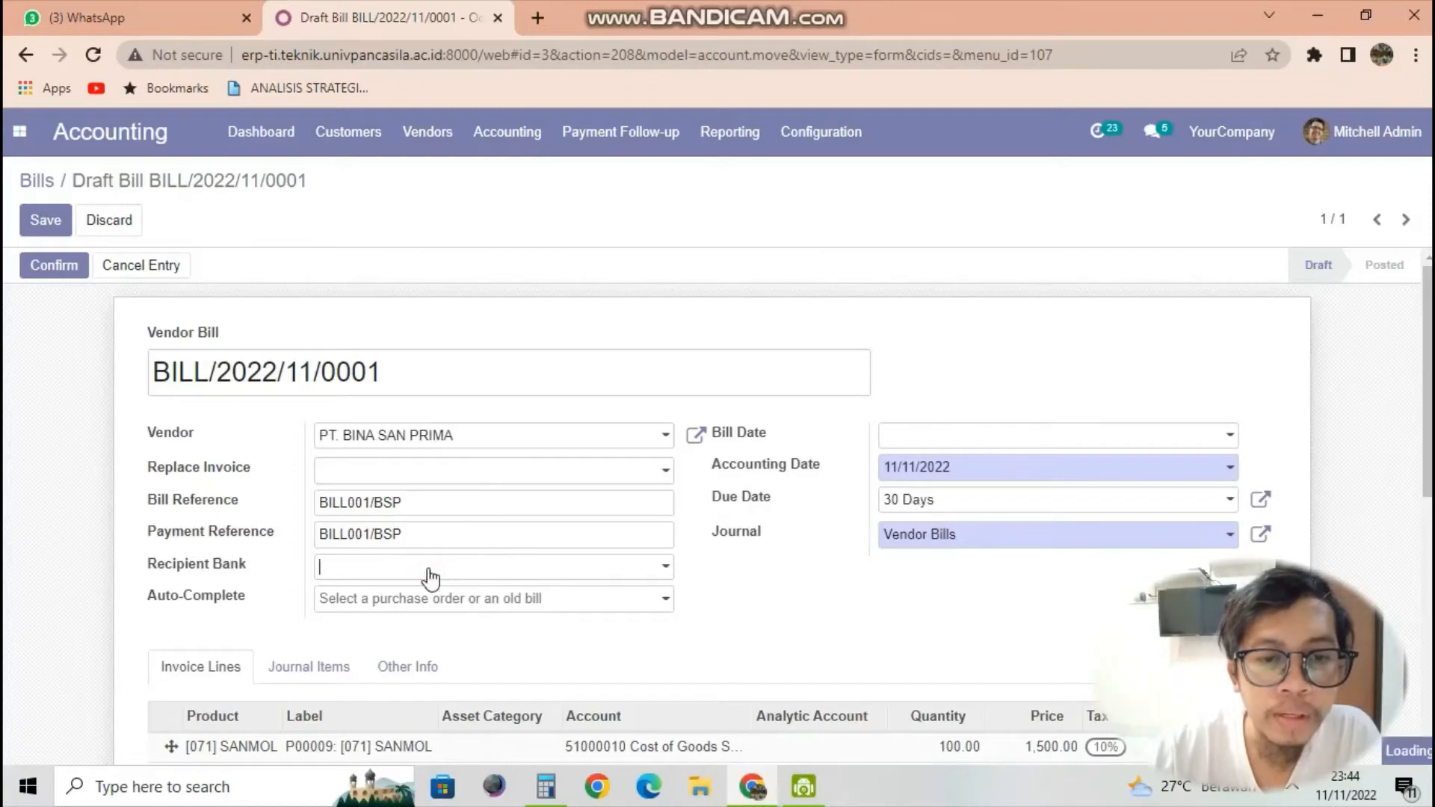
type("BCA")
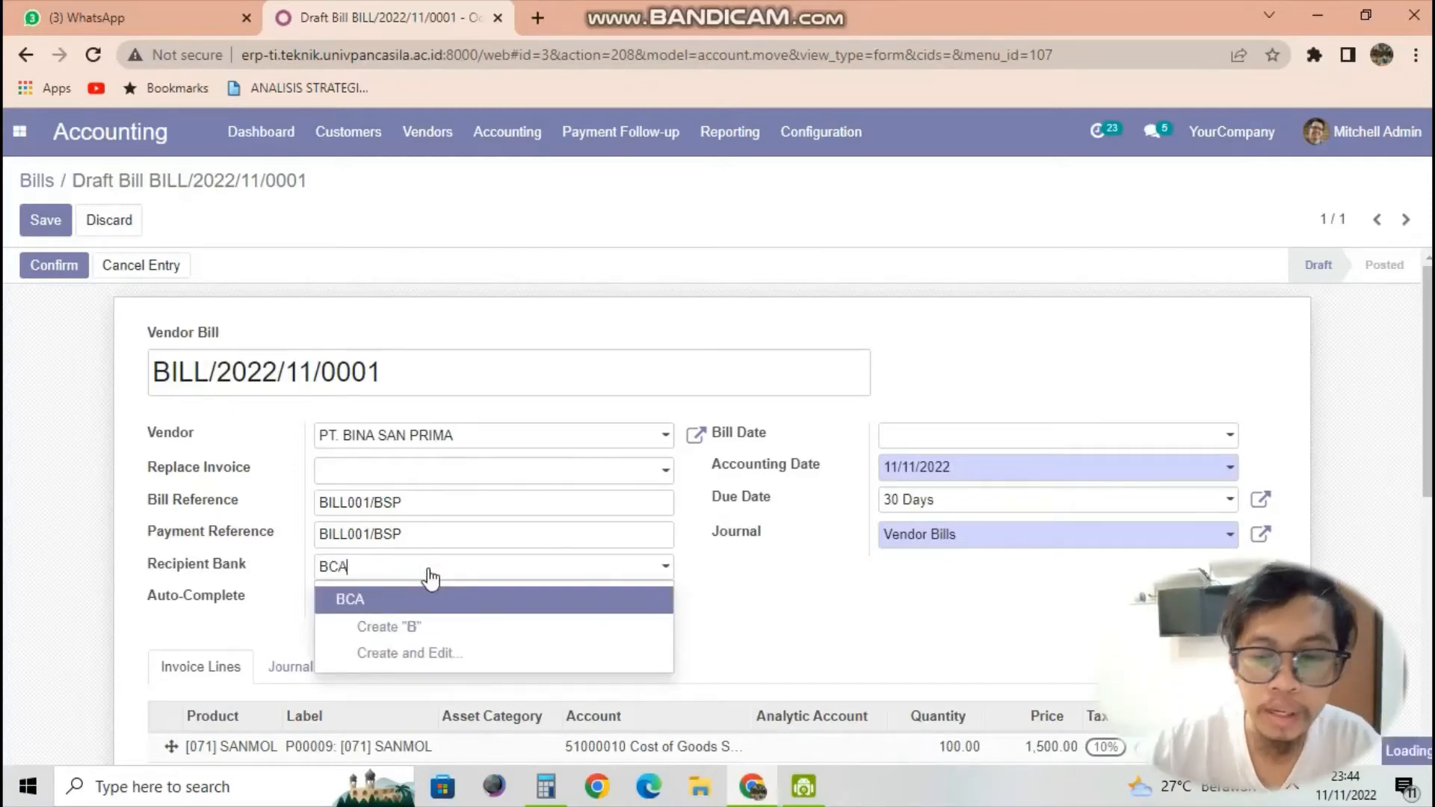
key("Return")
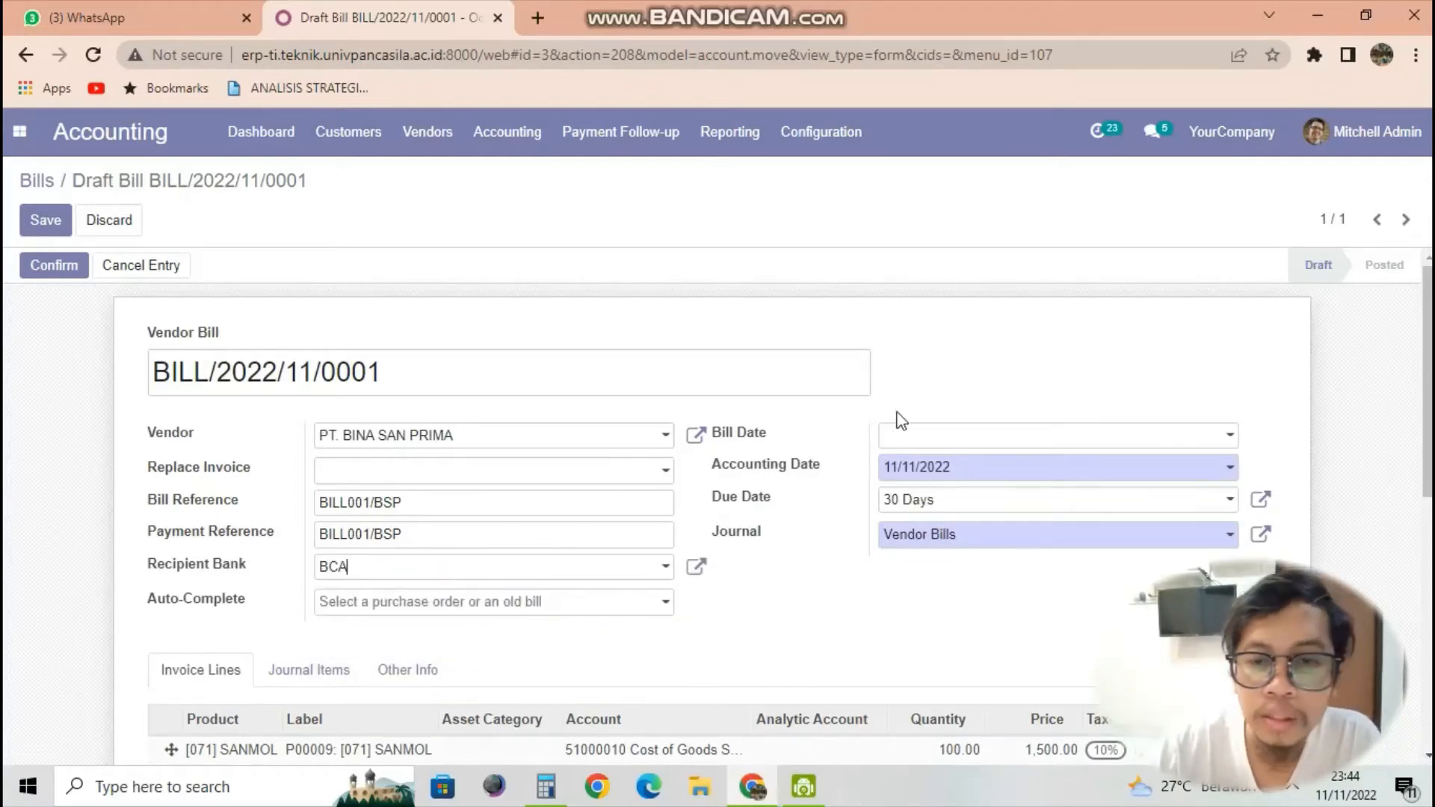
left_click(951, 440)
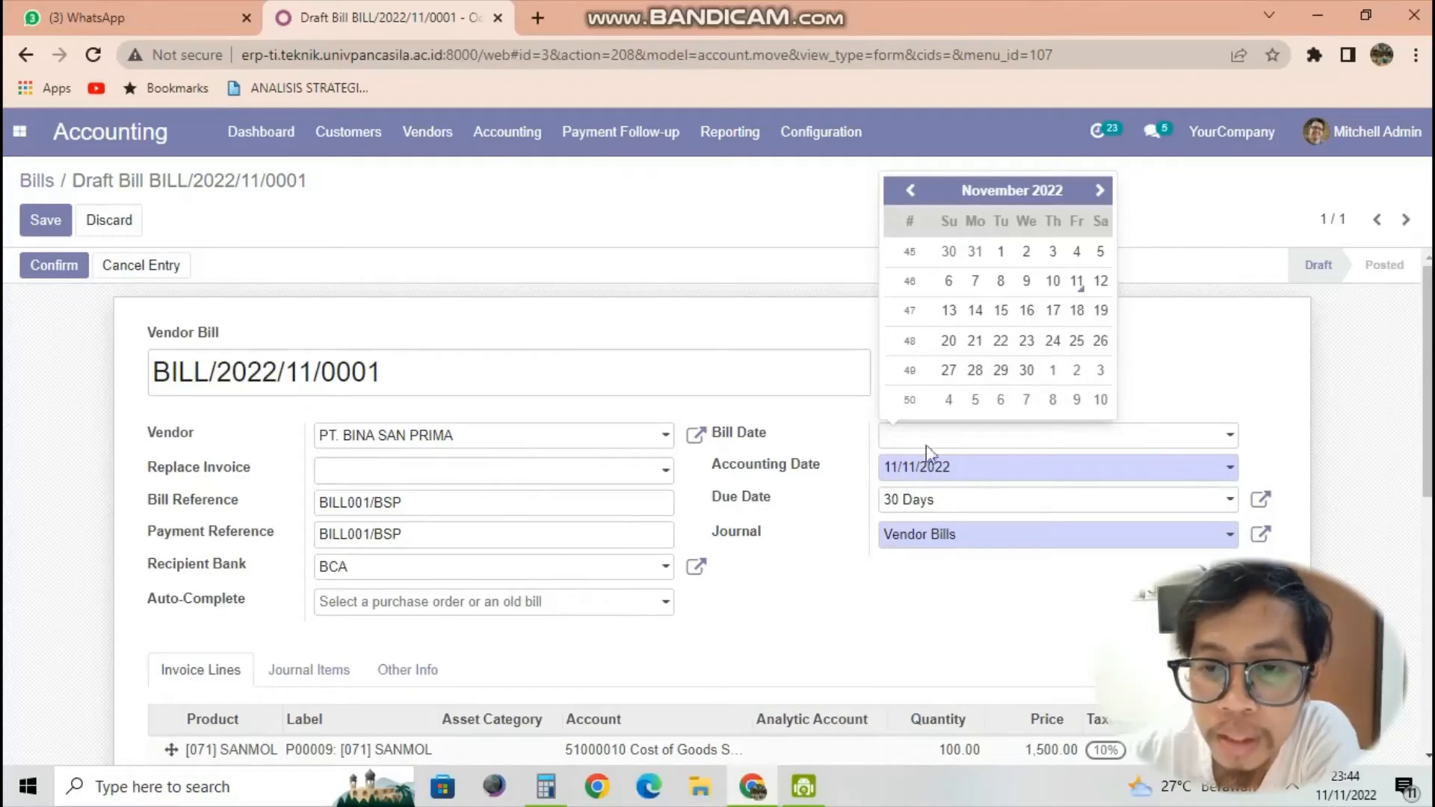
left_click(1078, 283)
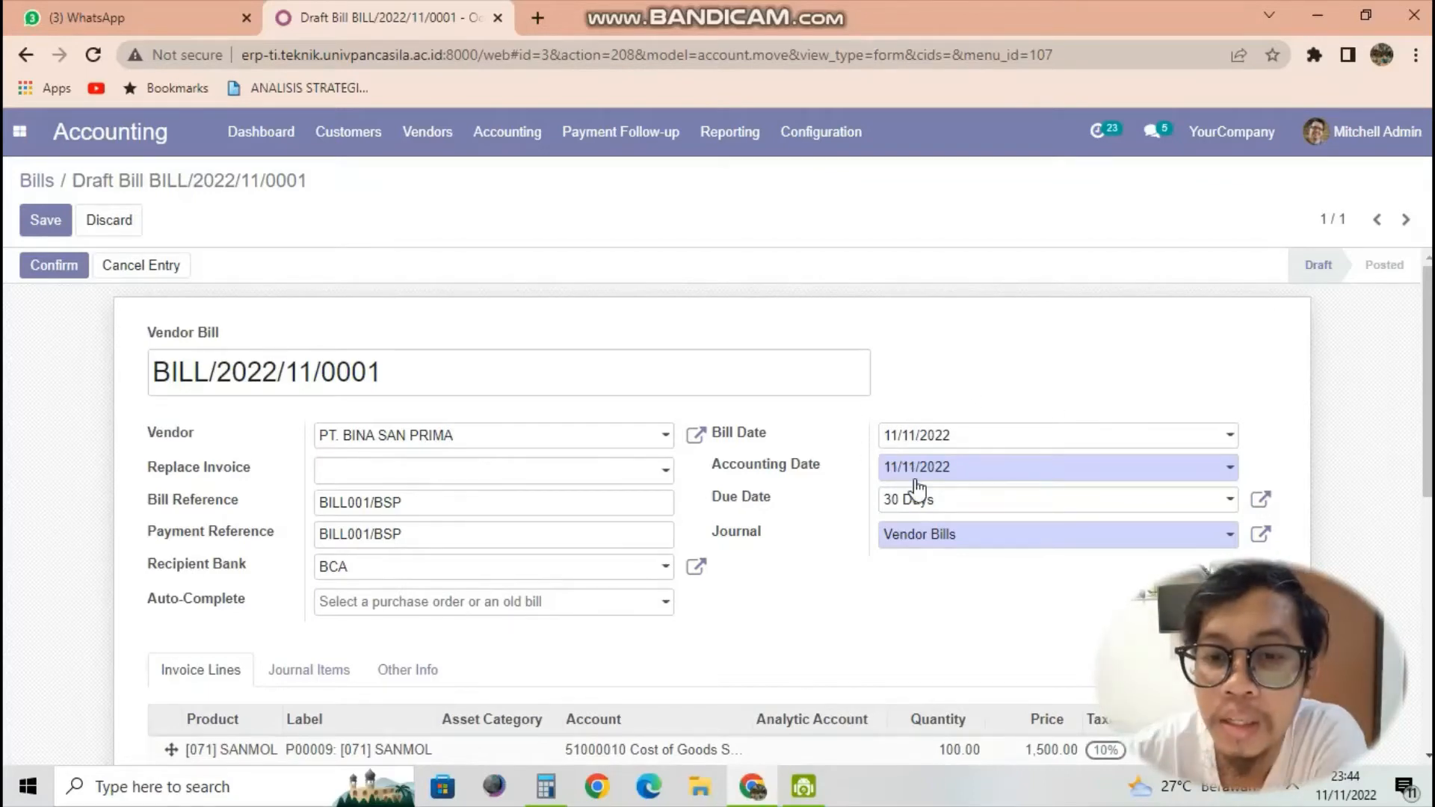
Check the invoice lines and totals of the PT. BINA SAN PRIMA draft bill and confirm the bill.
scroll(915, 486, "down", 3)
scroll(920, 488, "down", 2)
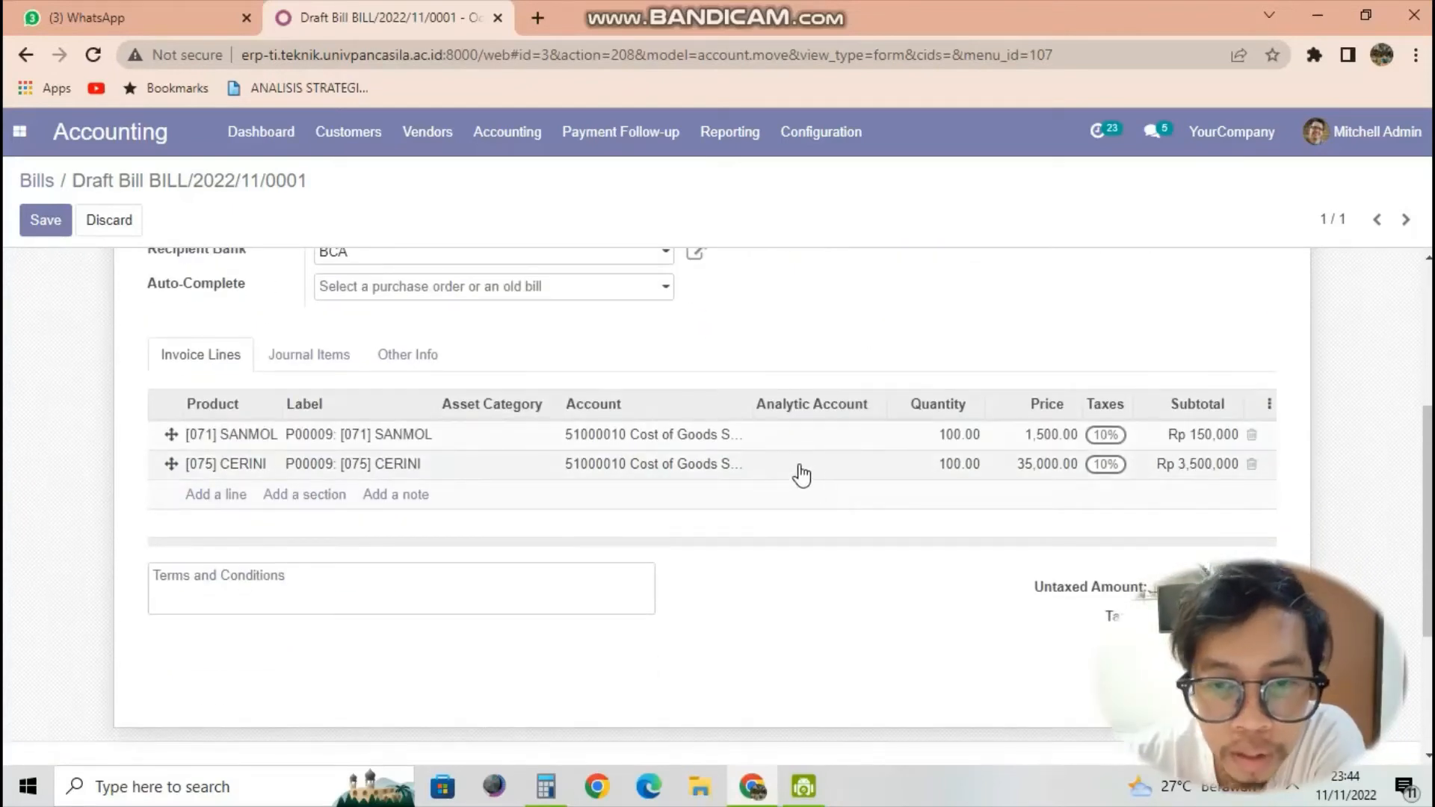
scroll(860, 470, "down", 3)
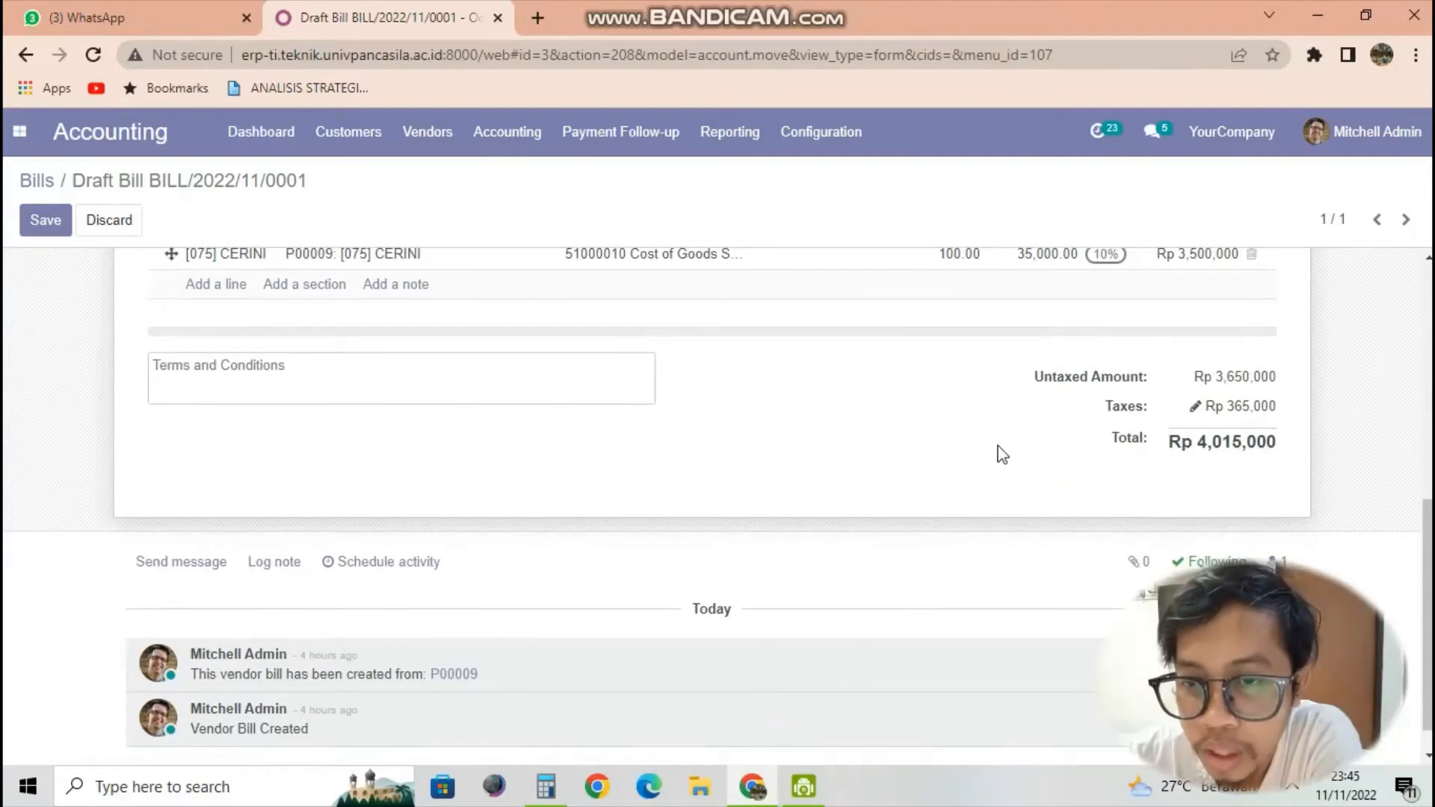
scroll(1024, 454, "up", 2)
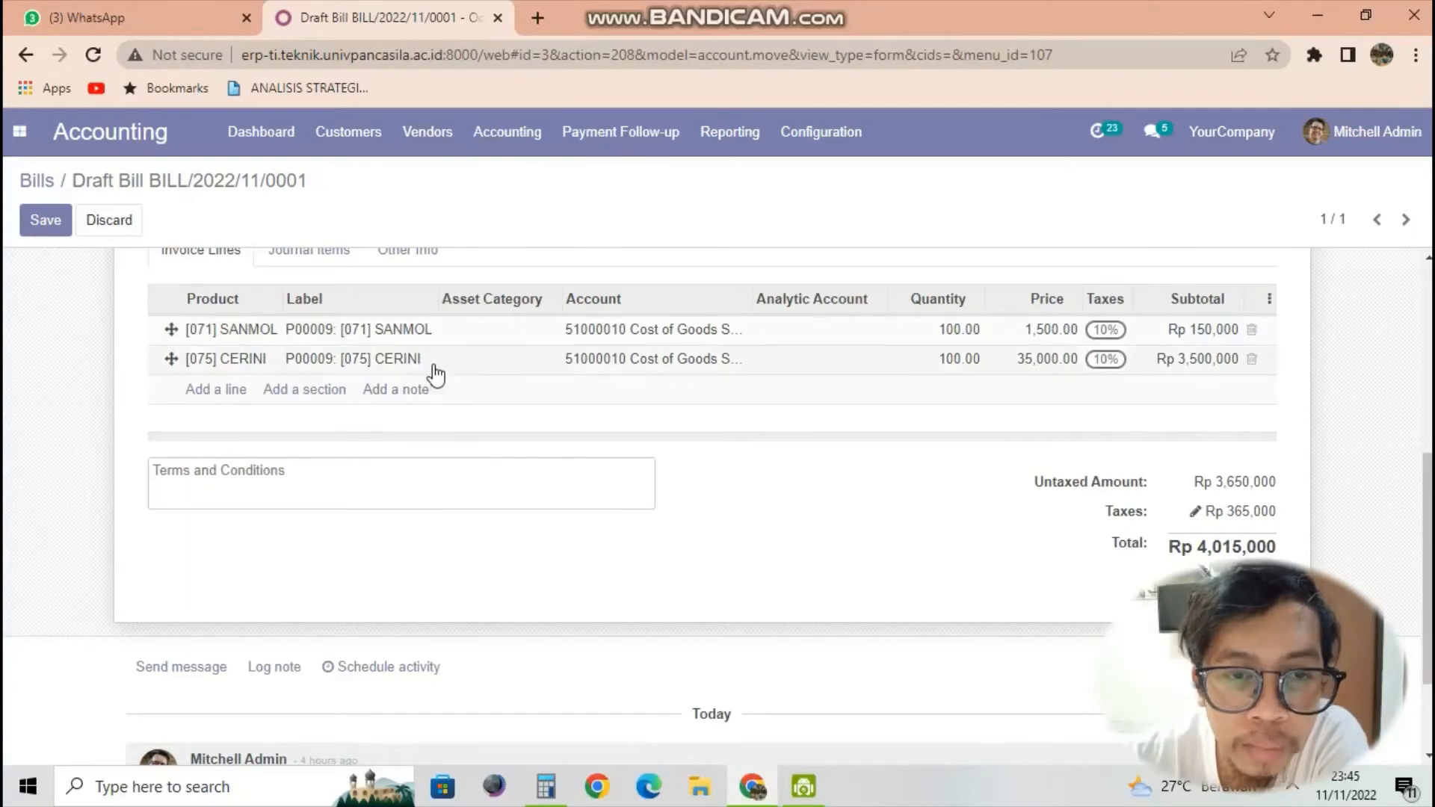
scroll(374, 397, "up", 3)
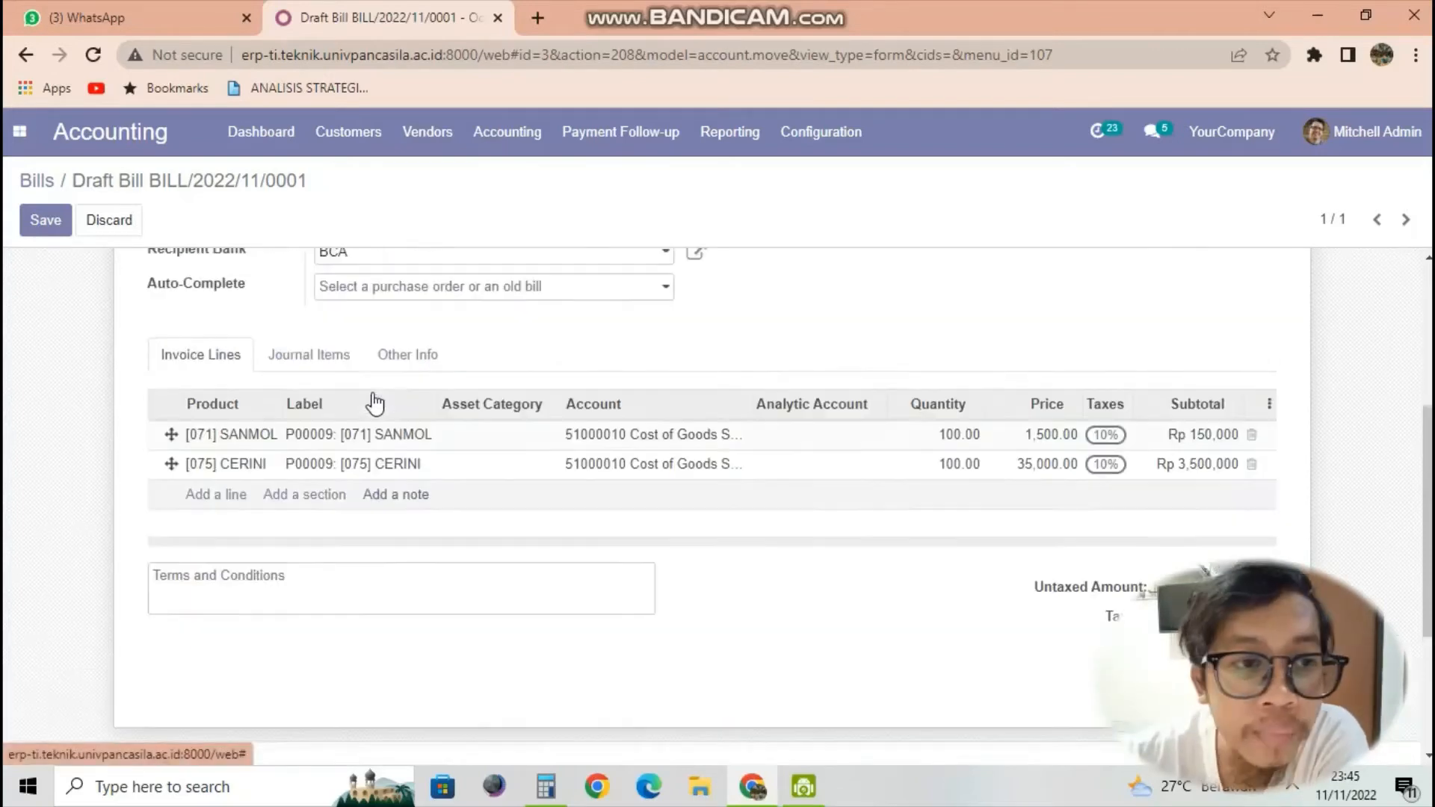
scroll(299, 440, "up", 2)
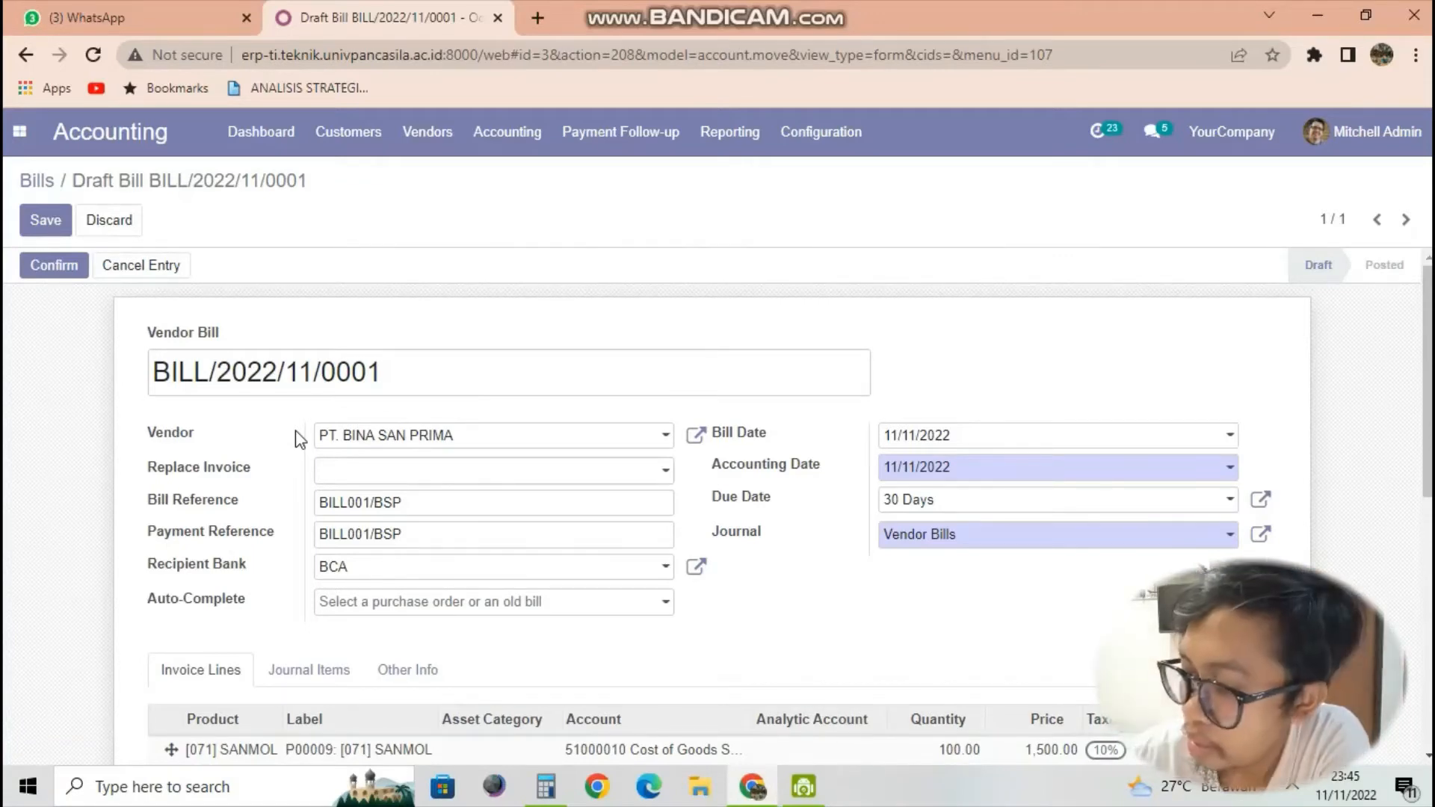
left_click(58, 275)
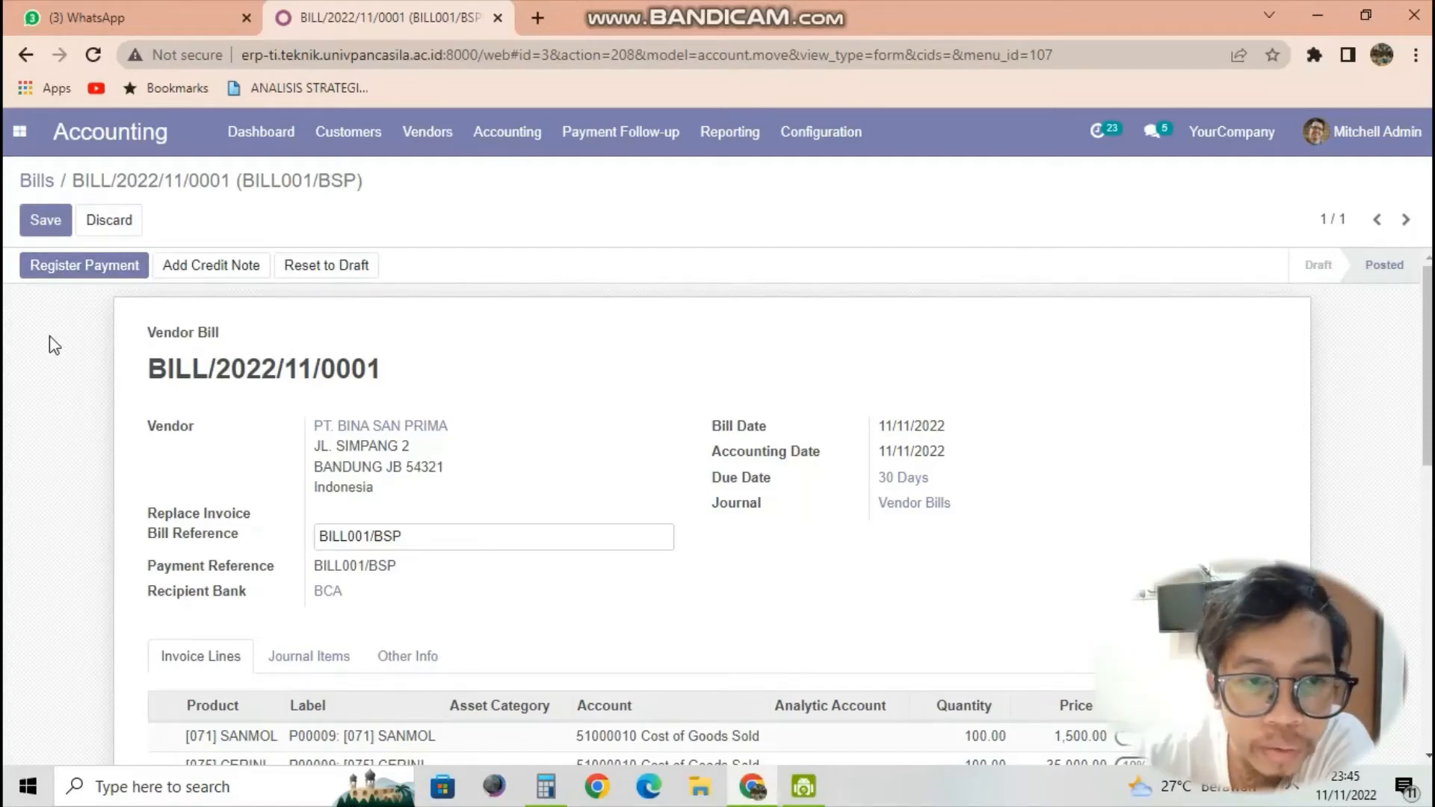
Register the full payment of the posted bill through the Bank journal to the BCA recipient account, dated 11/11/2022.
scroll(49, 335, "down", 1)
scroll(41, 397, "up", 1)
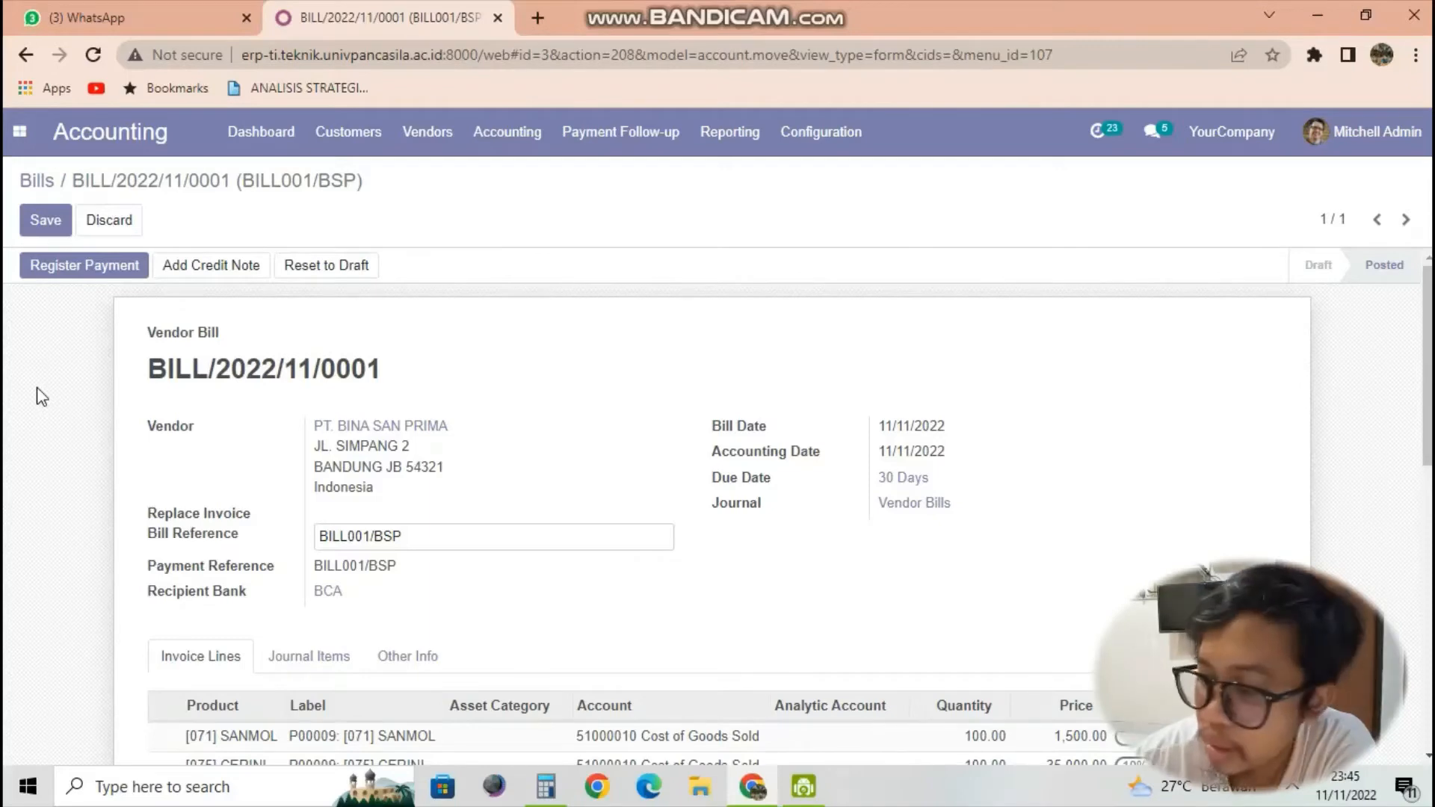
left_click(77, 267)
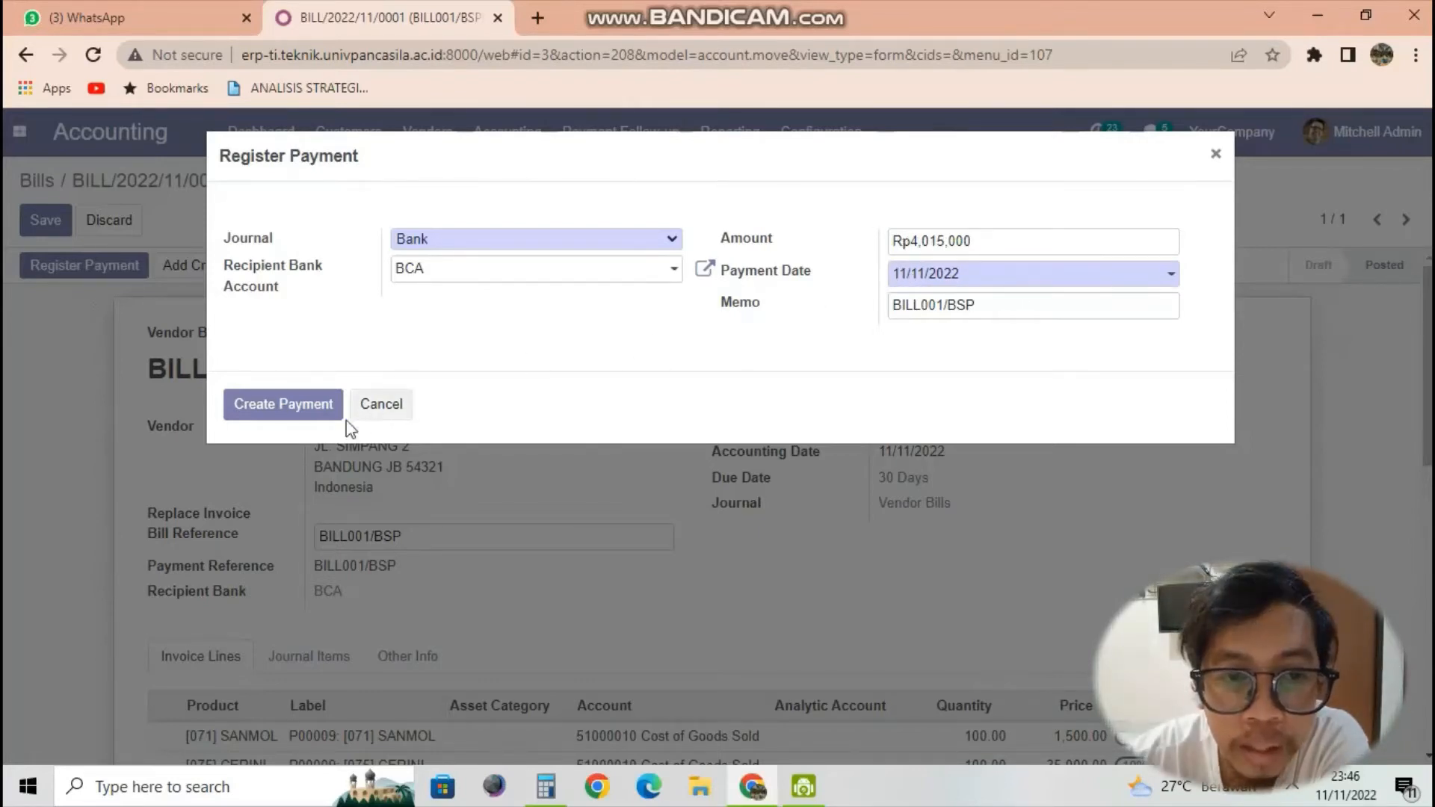
left_click(294, 415)
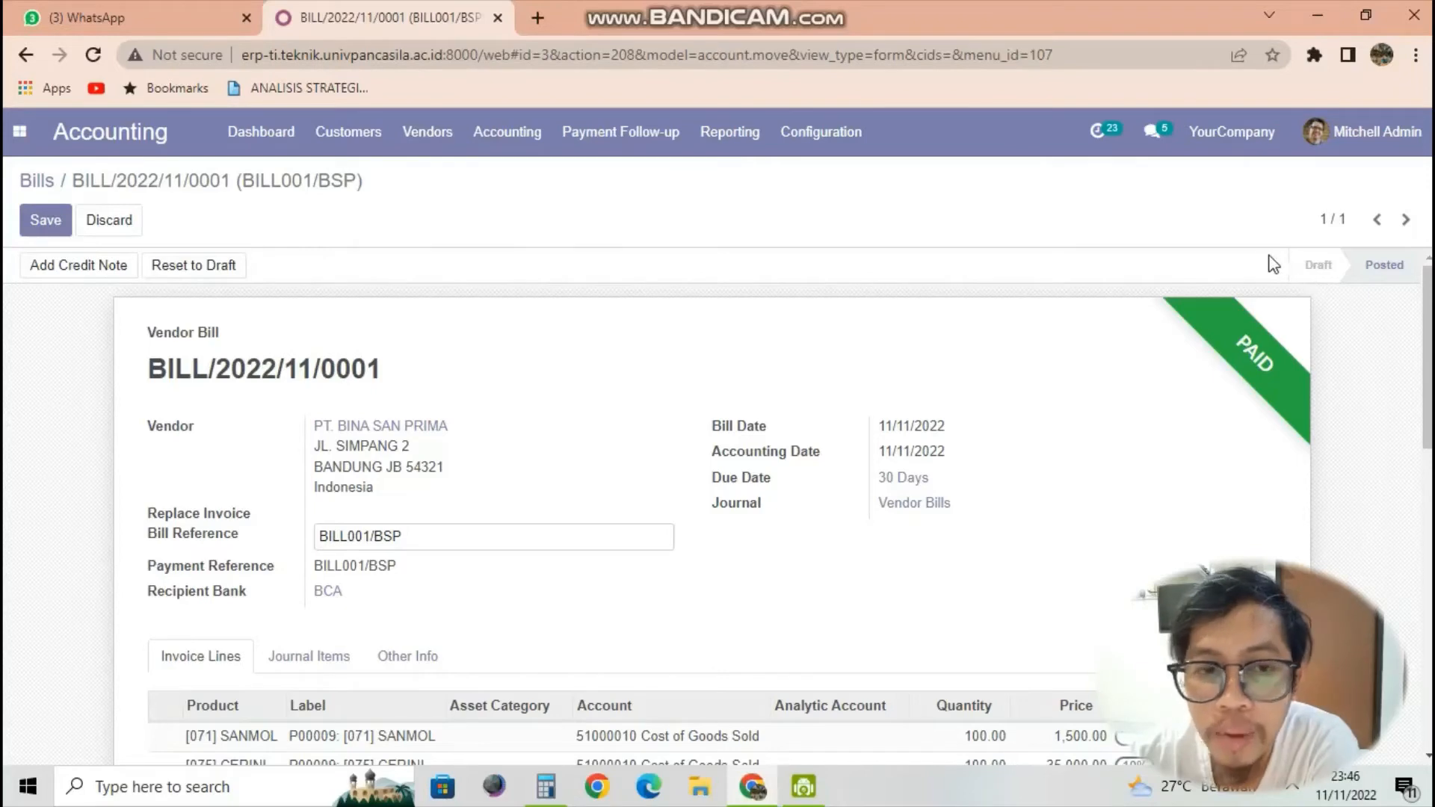
Review the paid bill's details, invoice lines and payment totals, and save the bill.
scroll(1112, 399, "down", 2)
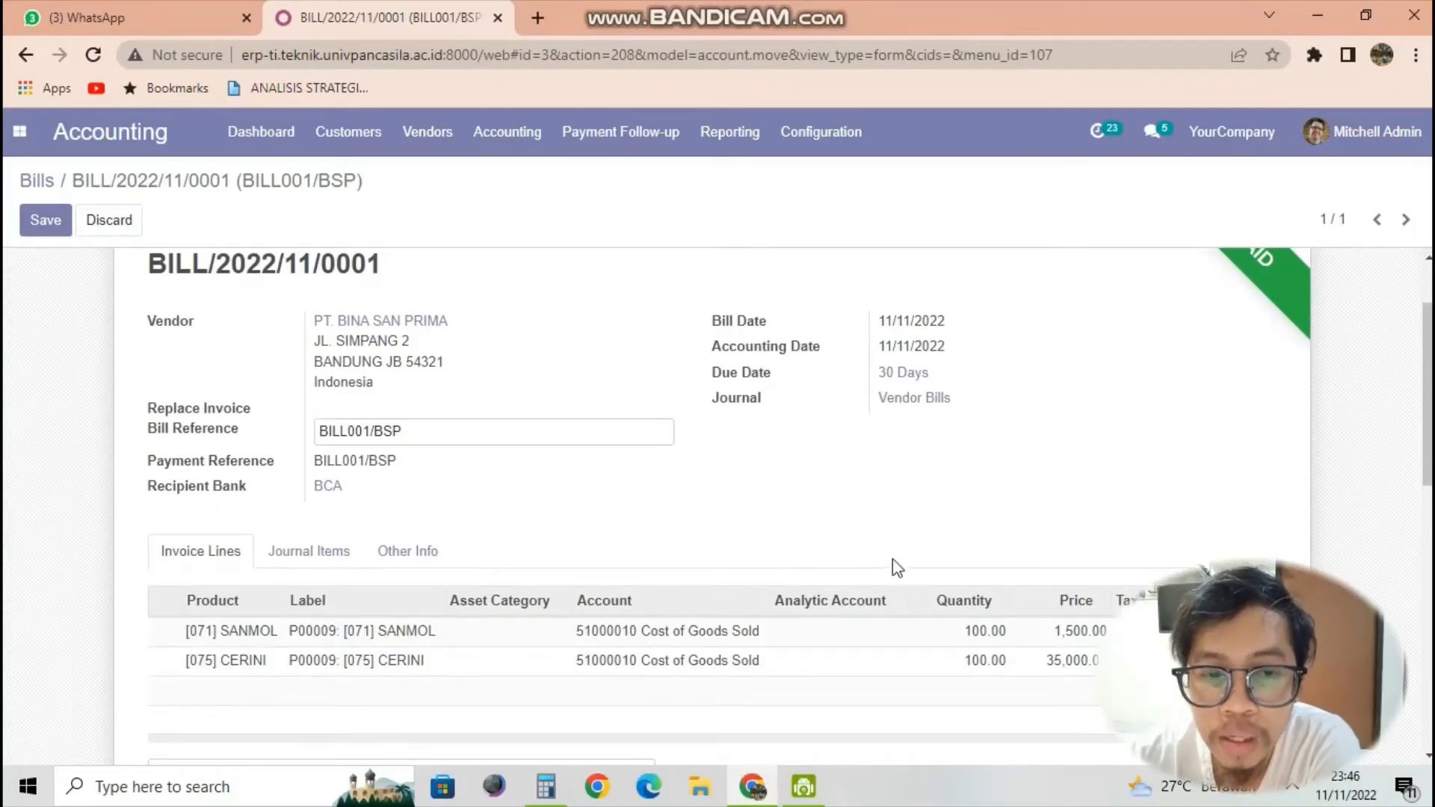
scroll(905, 557, "down", 4)
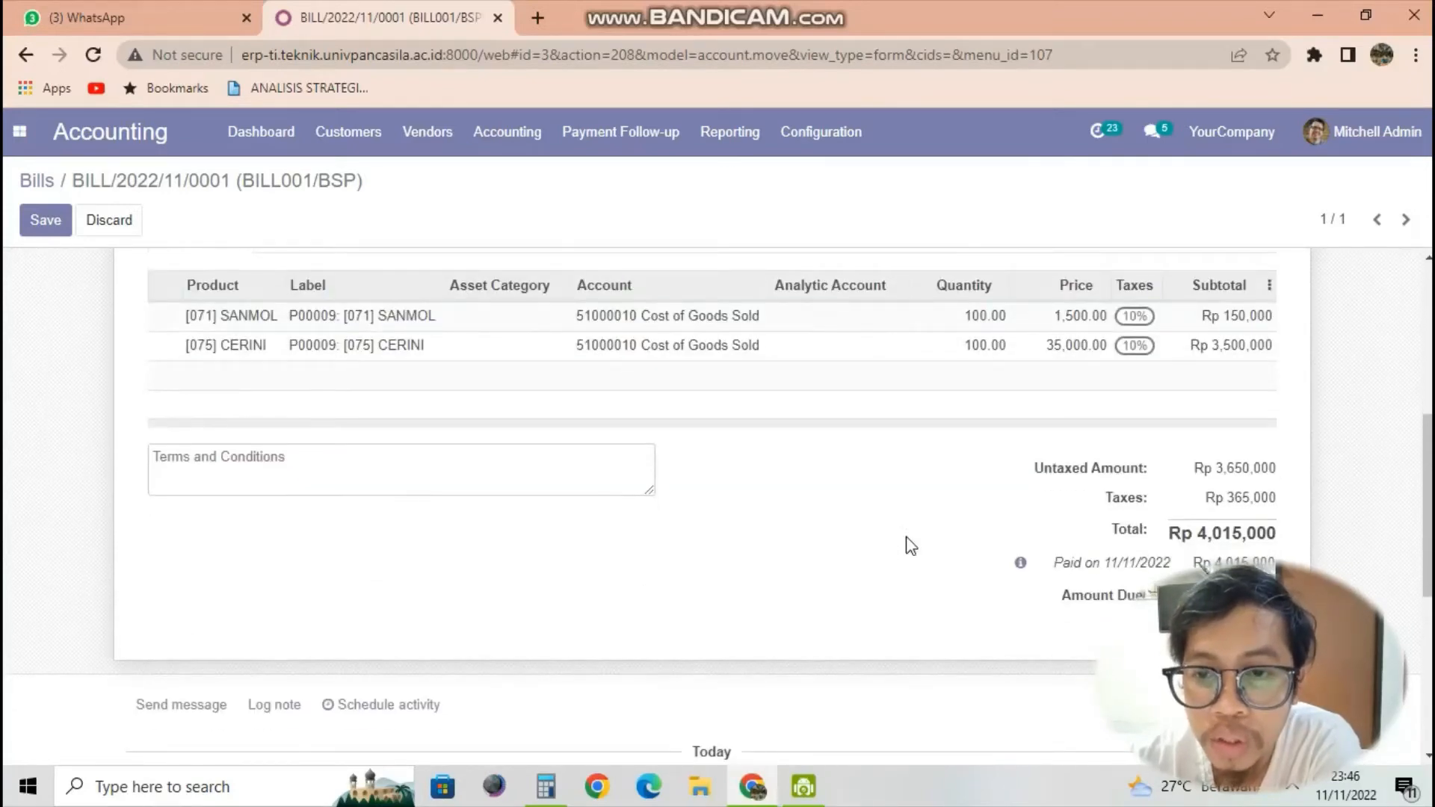
scroll(911, 546, "up", 6)
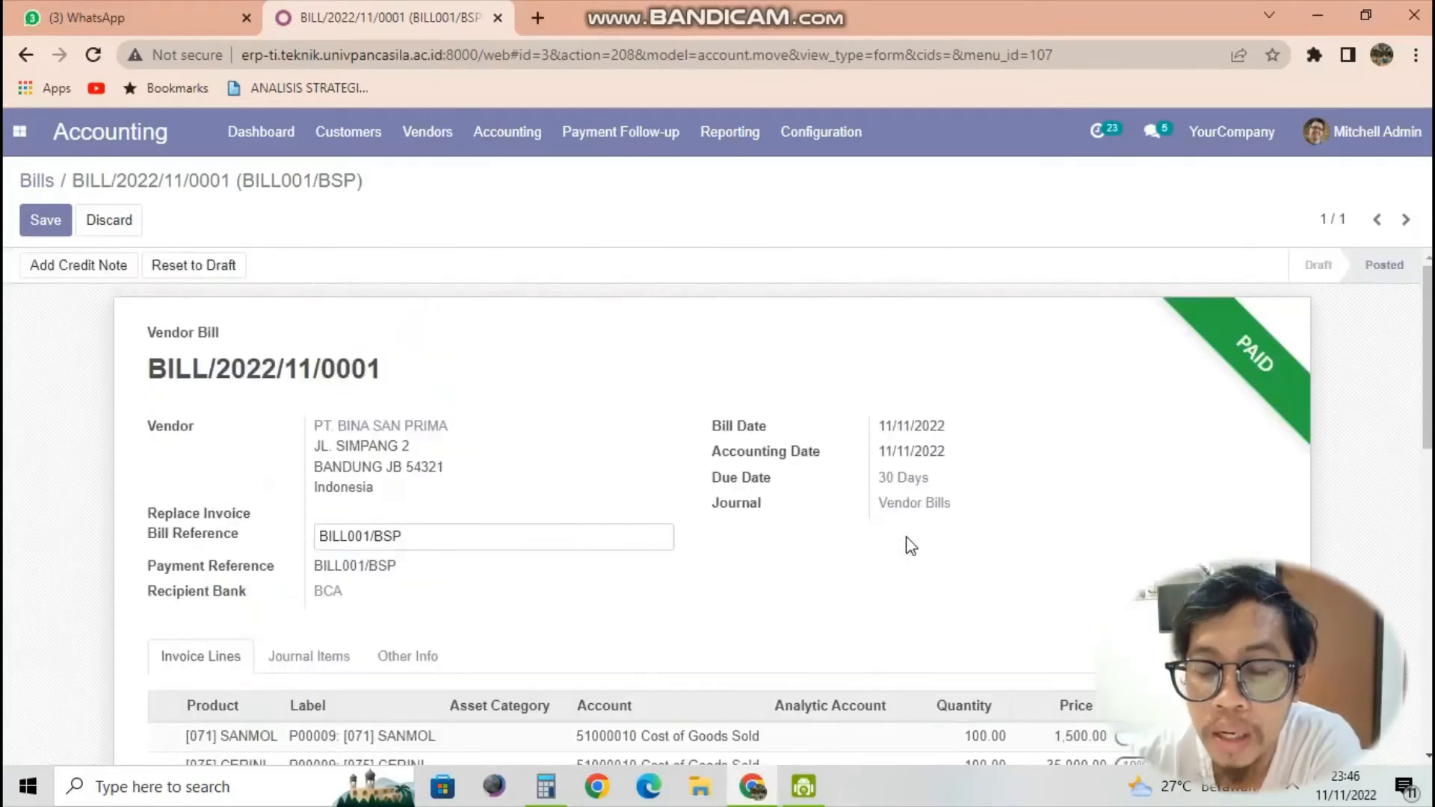
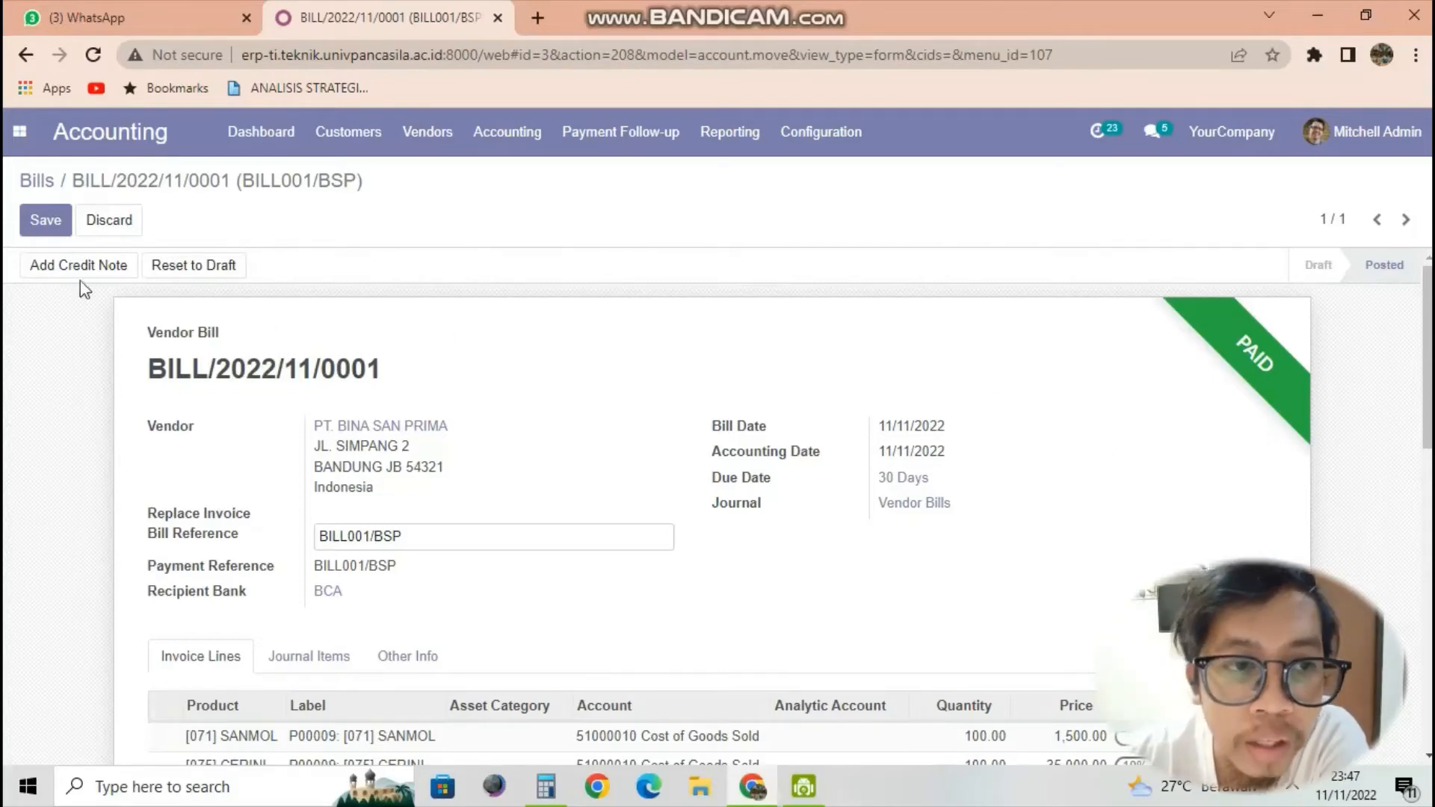
left_click(57, 232)
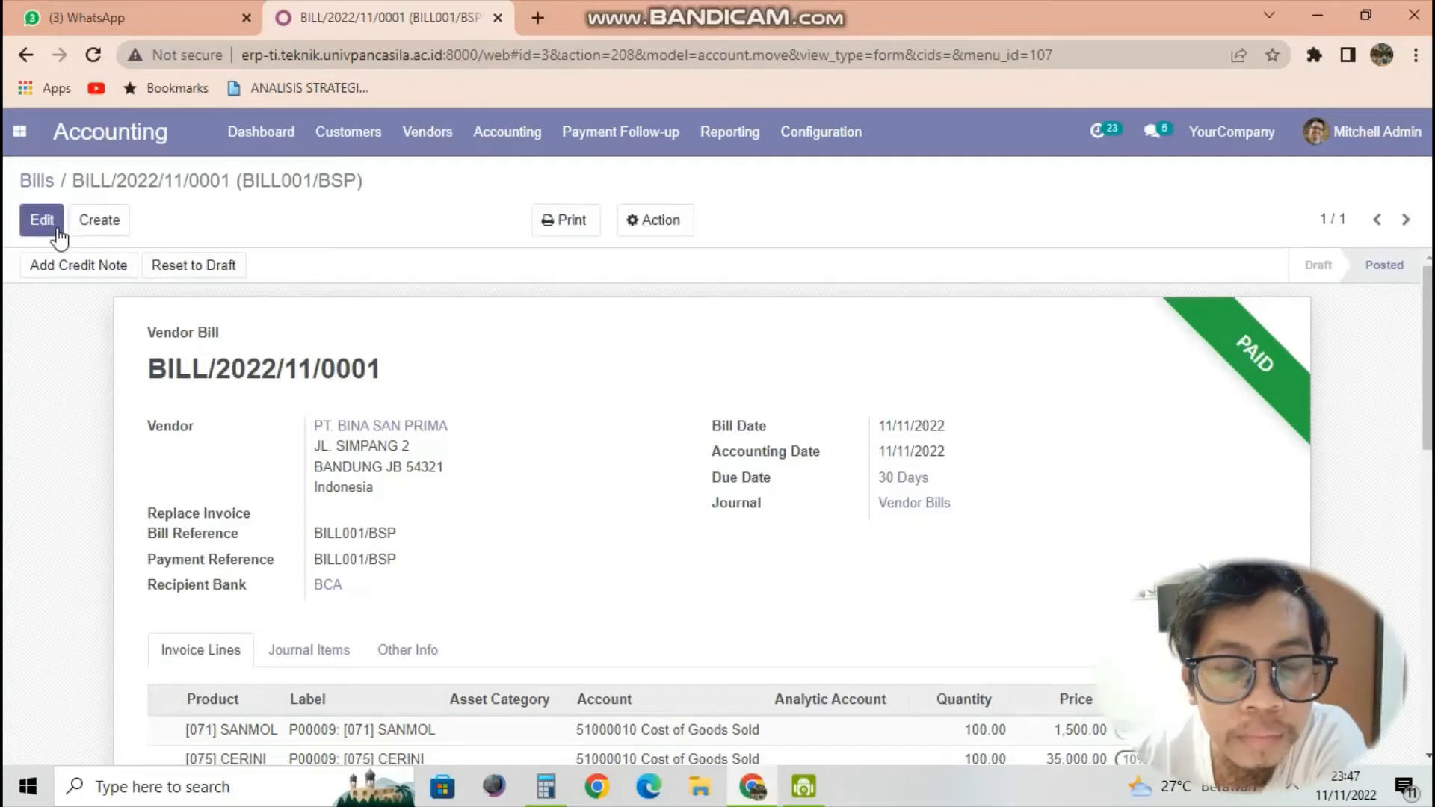
scroll(351, 344, "down", 1)
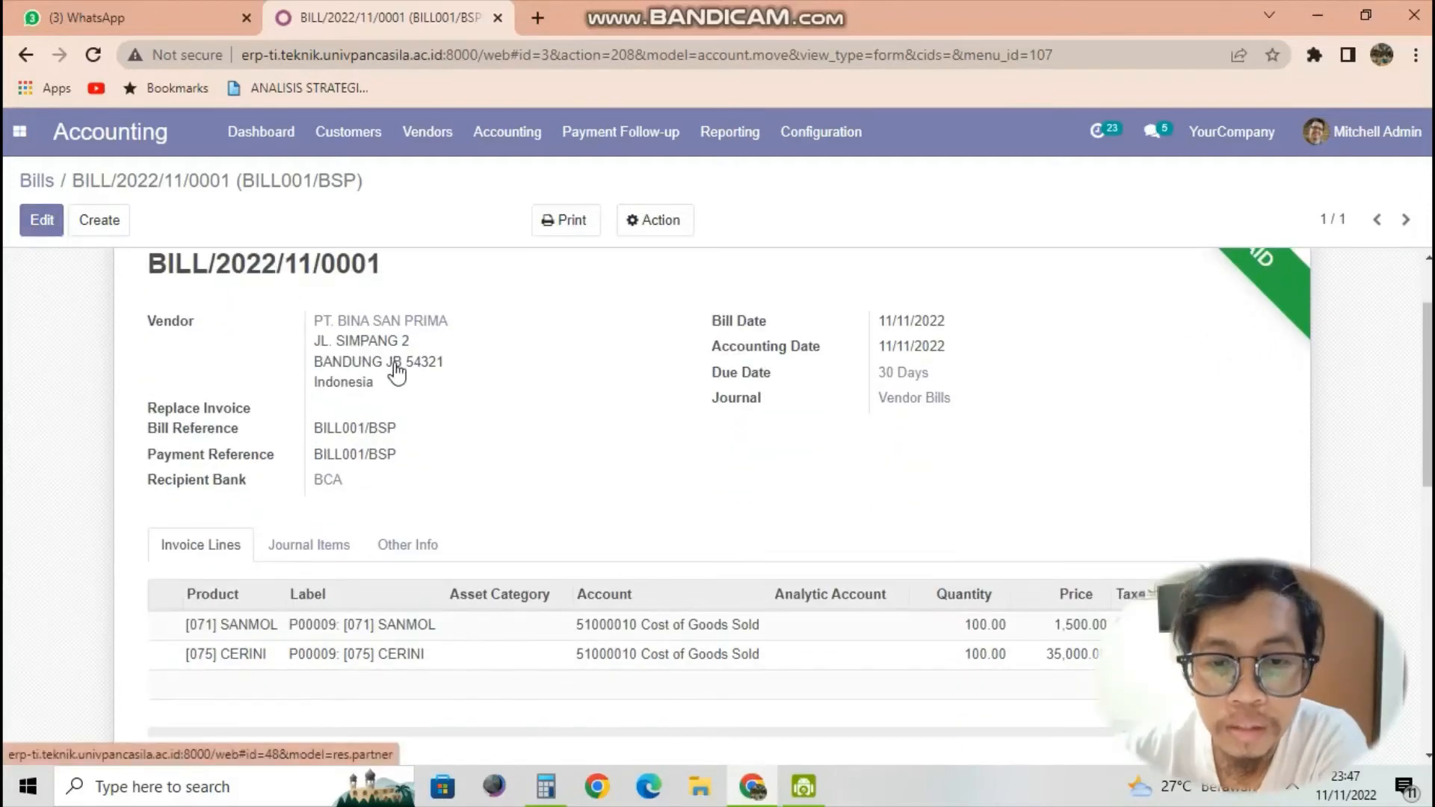
scroll(396, 371, "up", 1)
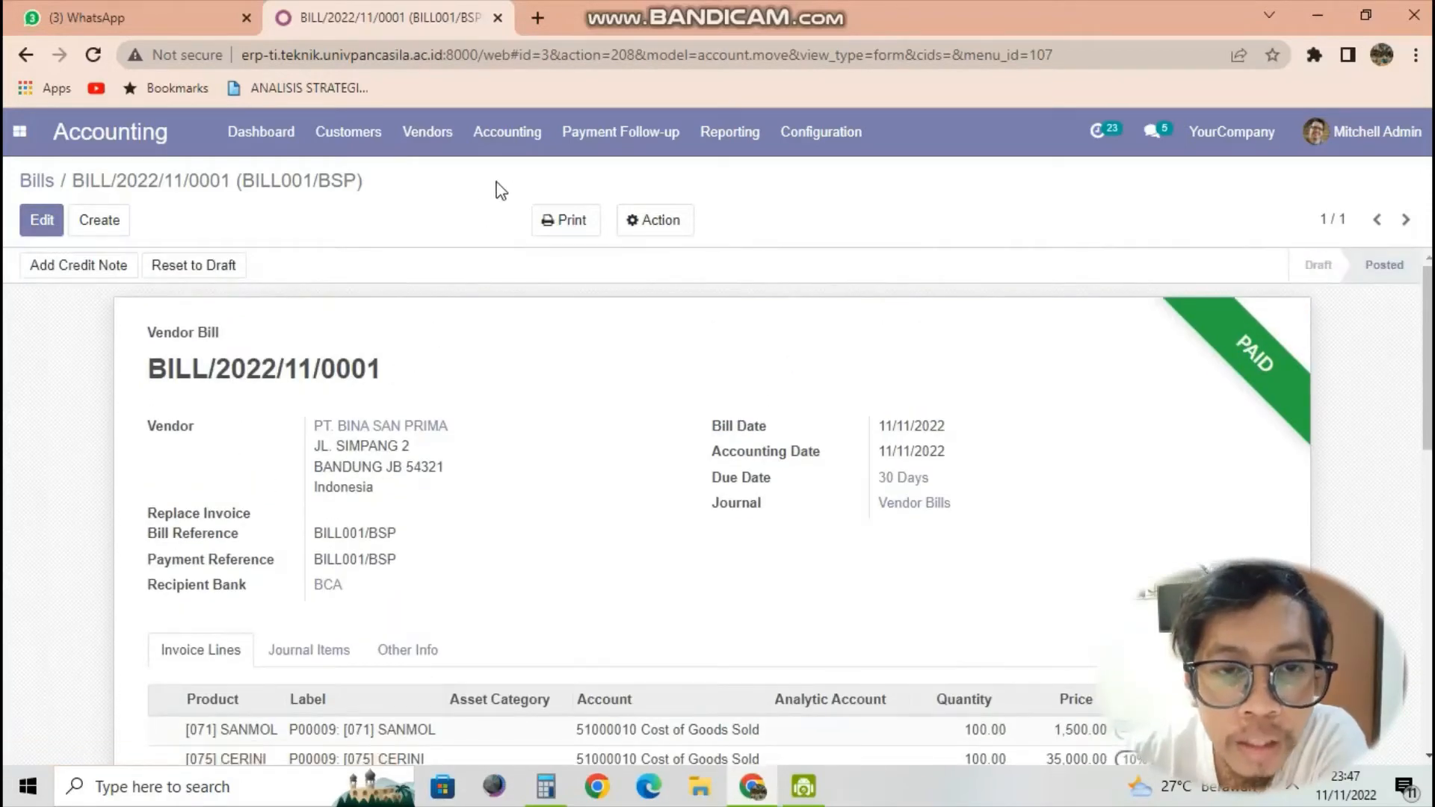
Open the vendor bills list and create a new bill with PT. KIMIA FARMA as the vendor.
left_click(426, 148)
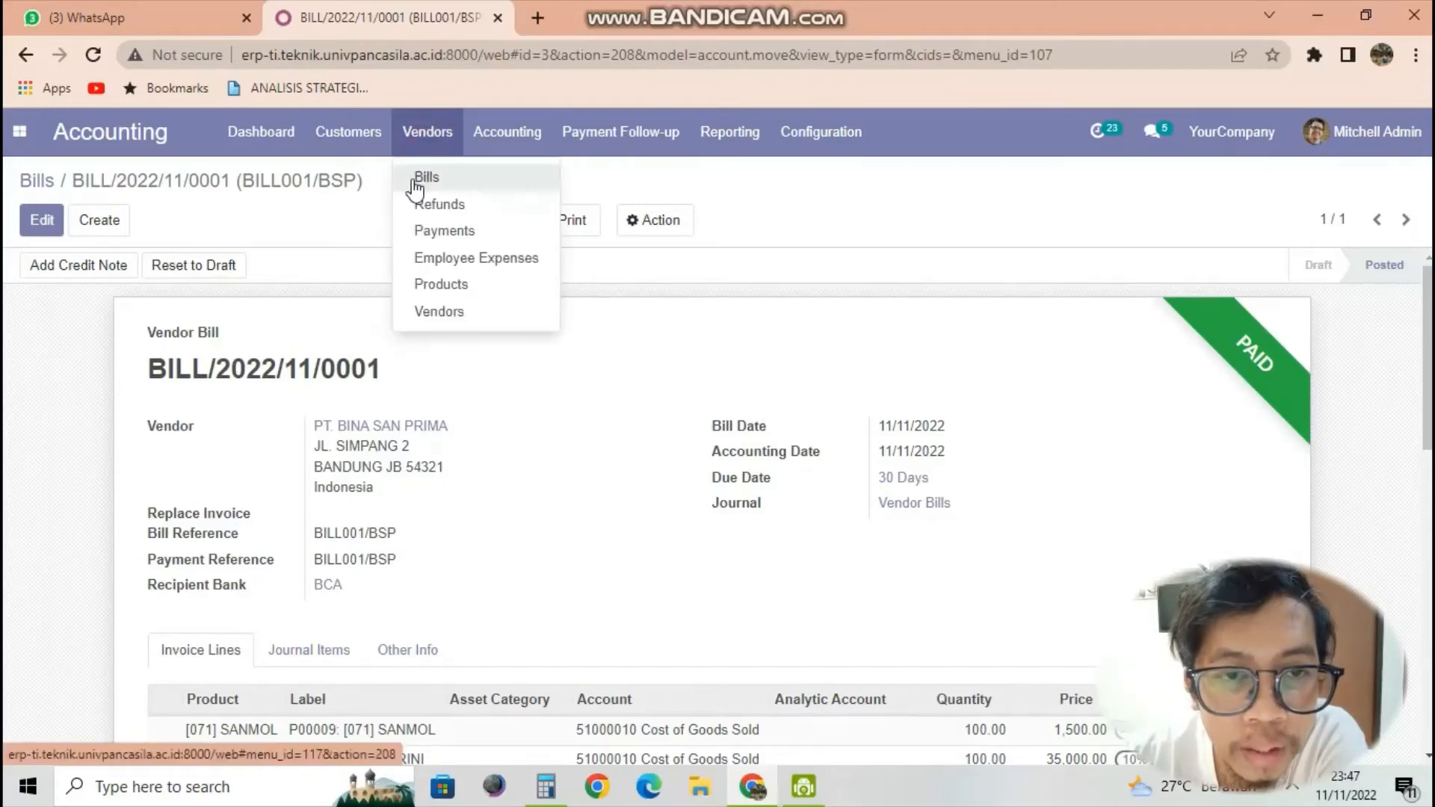
left_click(413, 181)
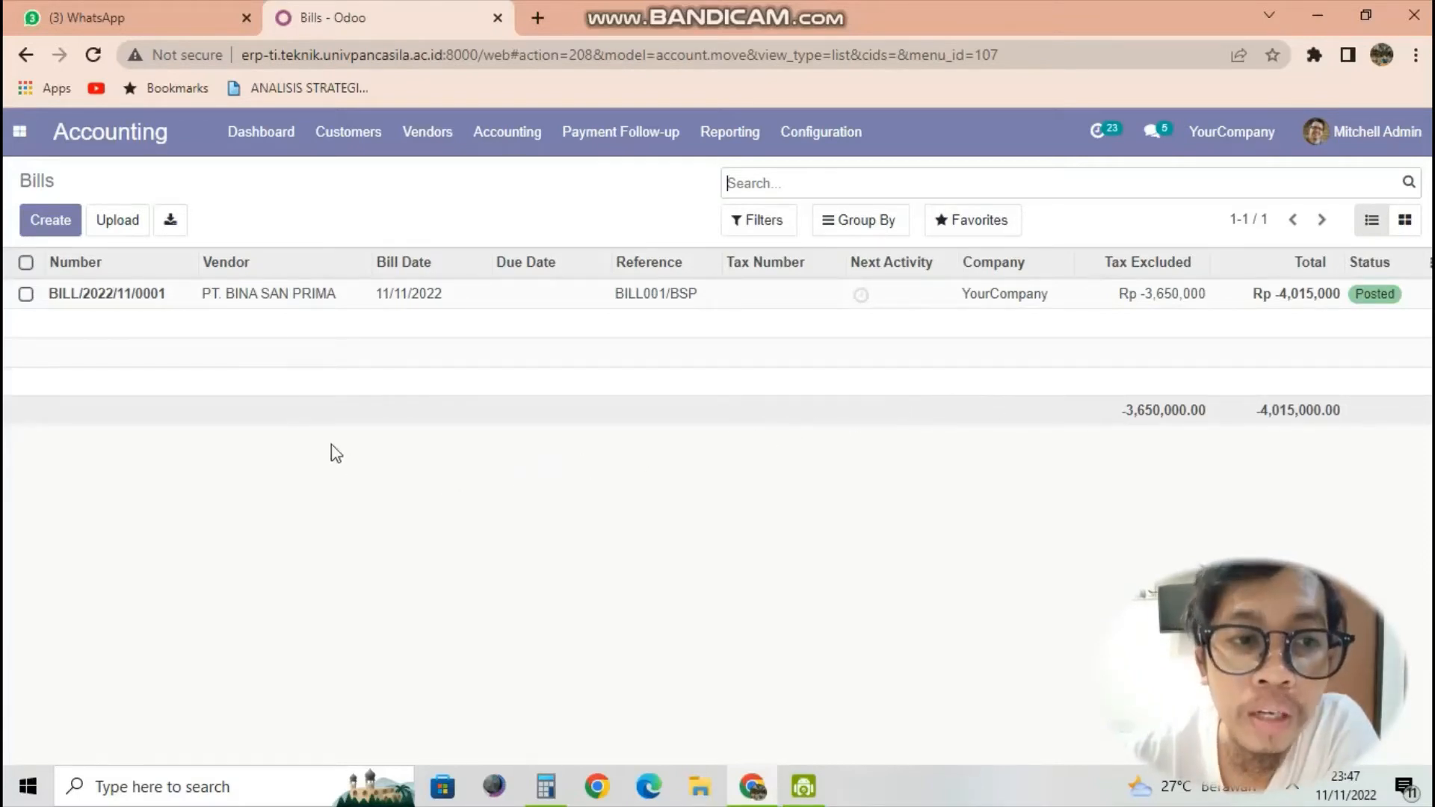
left_click(52, 224)
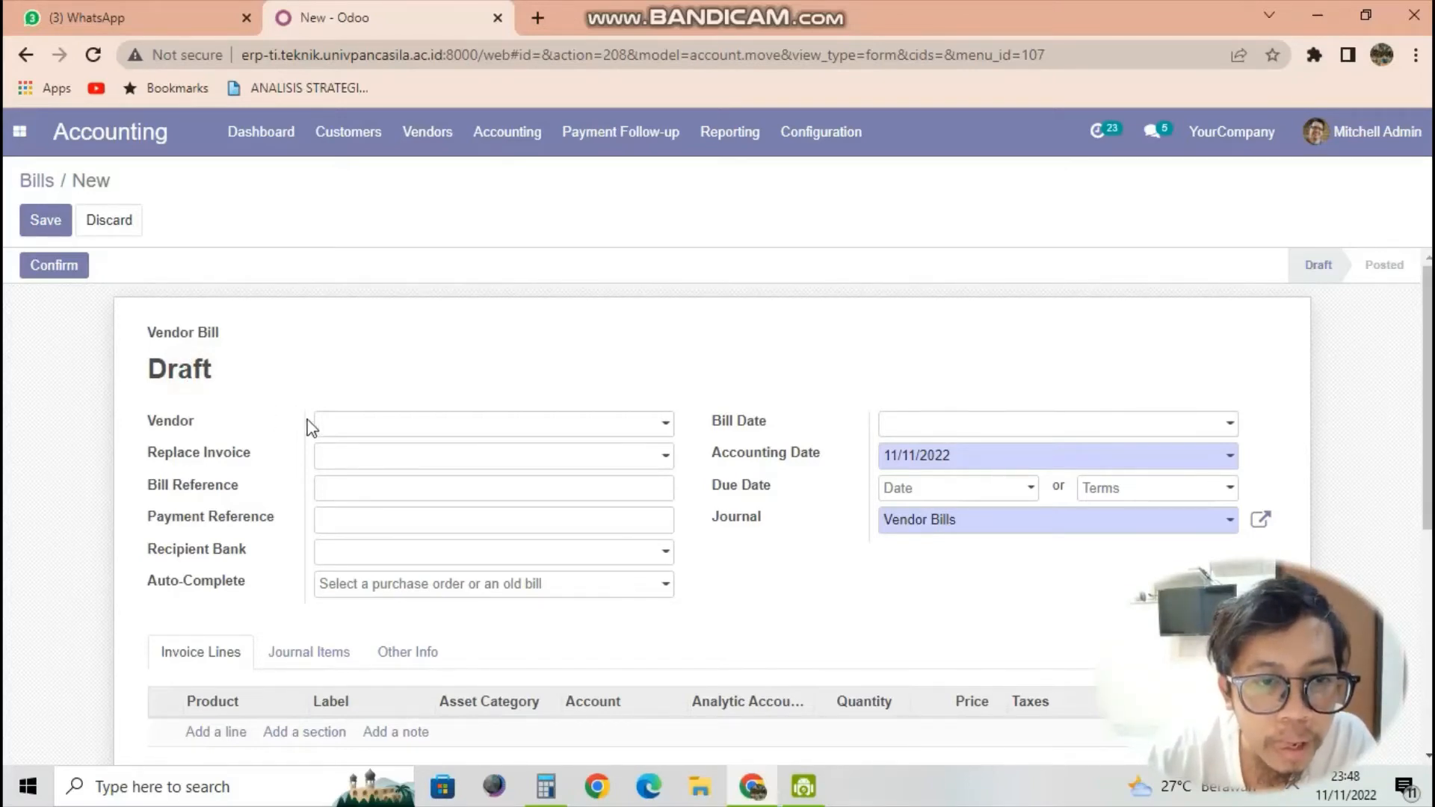
left_click(331, 431)
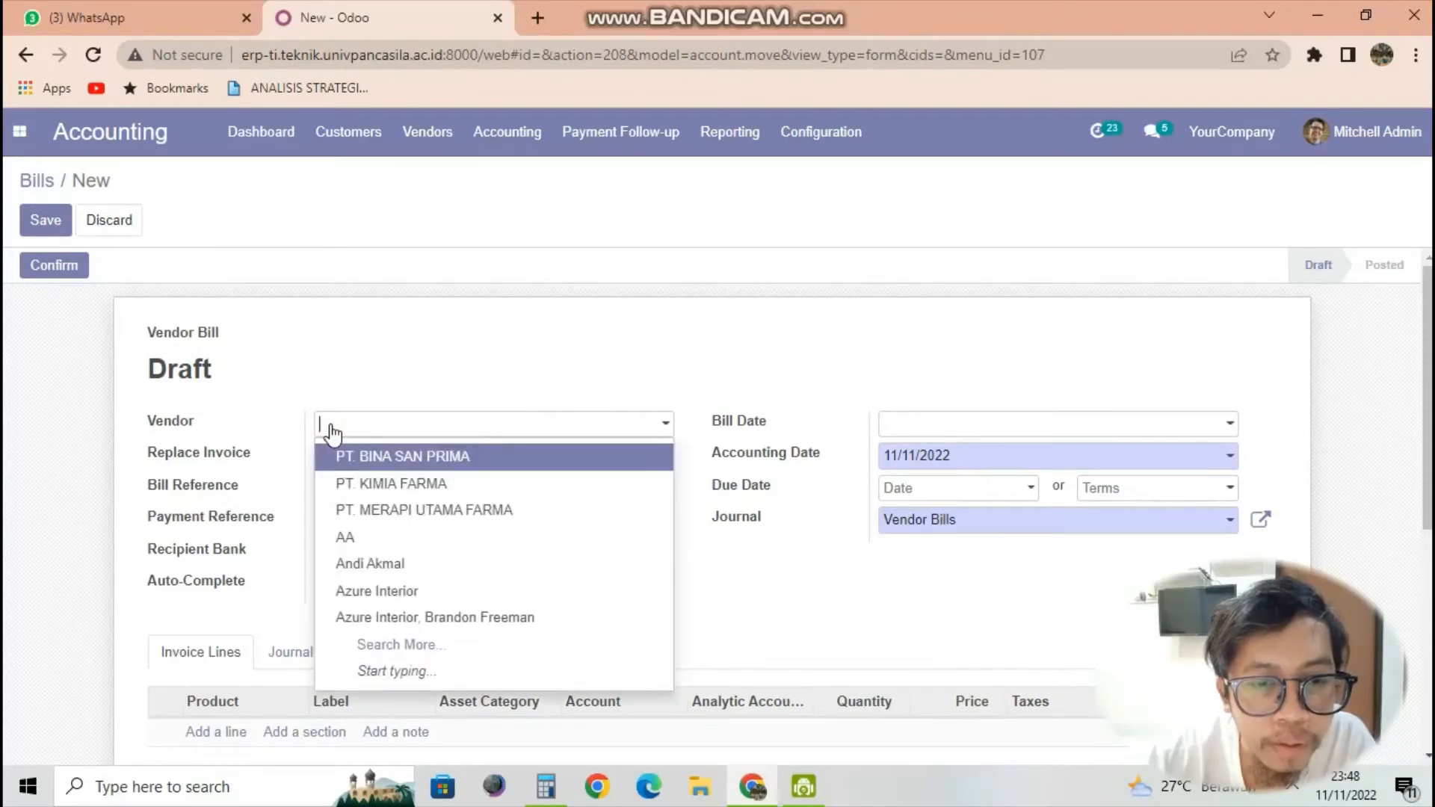
left_click(341, 486)
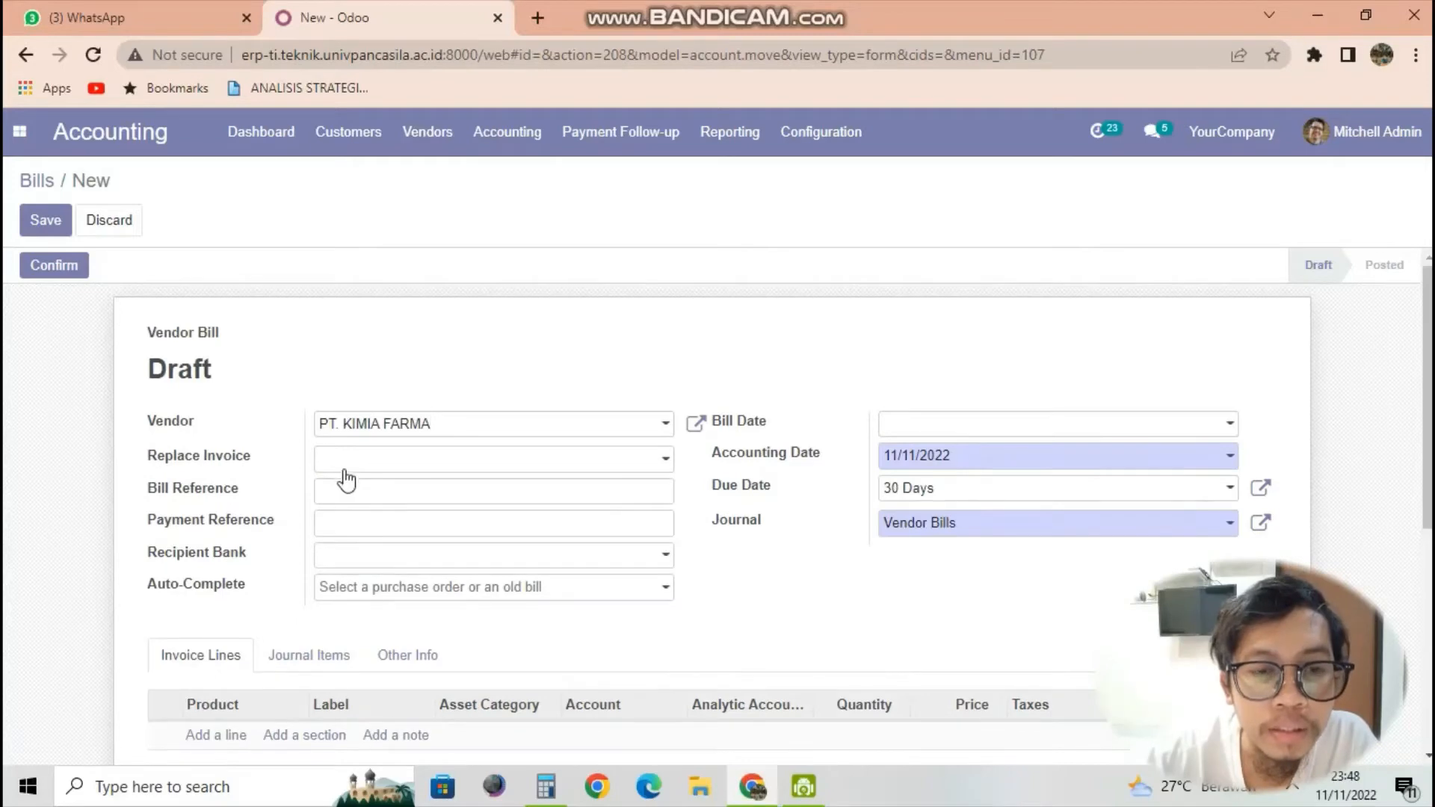
Enter BILL002/KF as both the bill reference and the payment reference of the new bill.
left_click(339, 489)
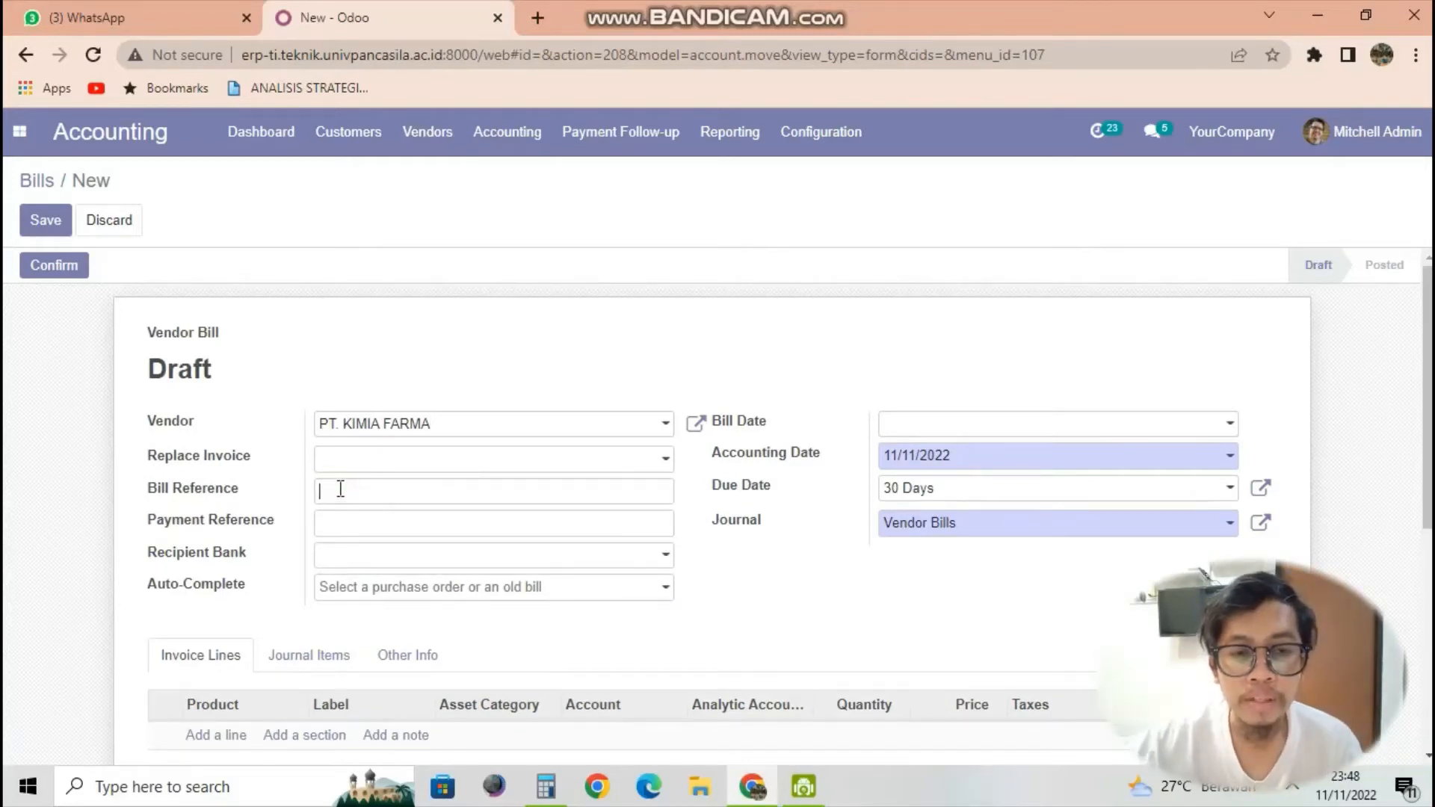
type("BILL002")
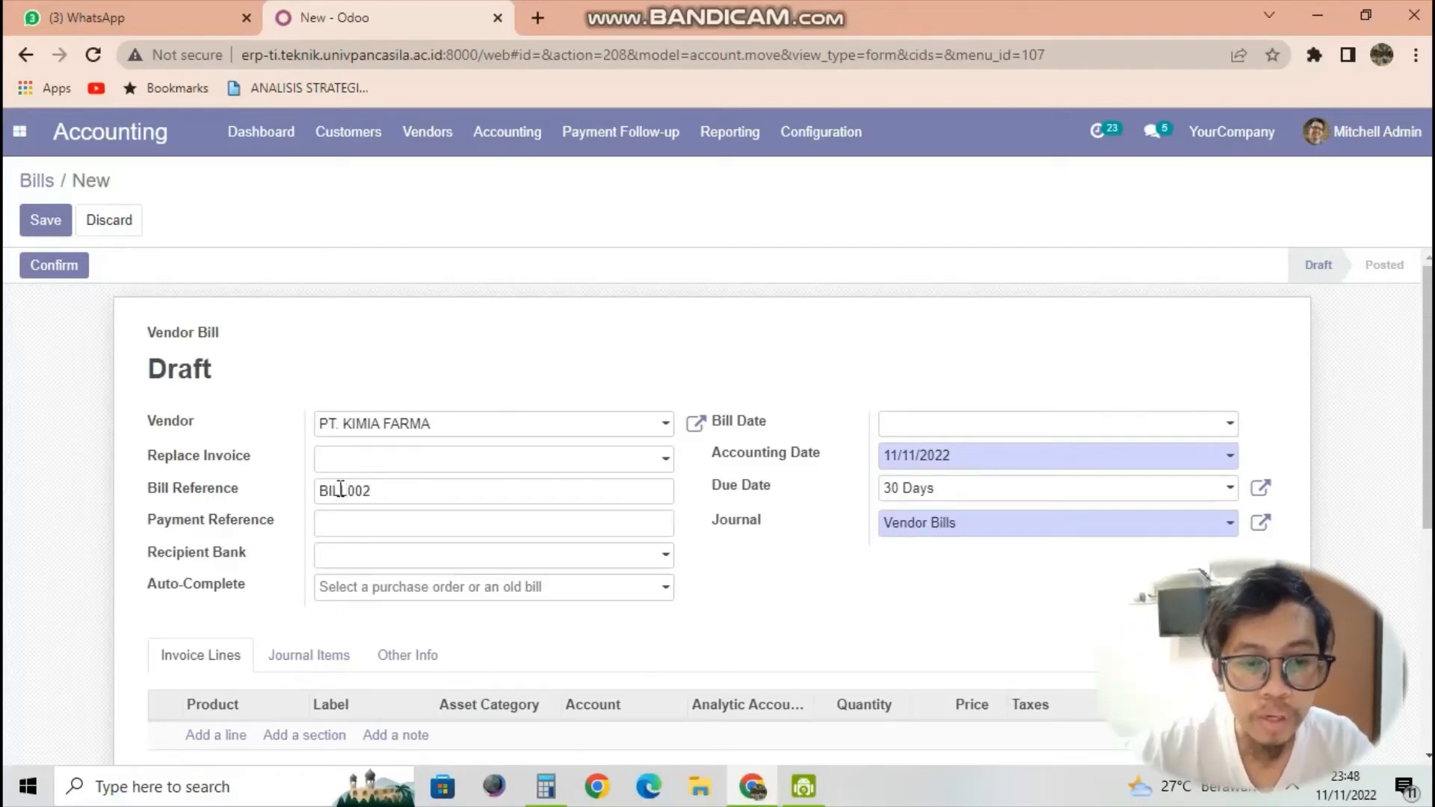
type("/KF")
left_click(342, 527)
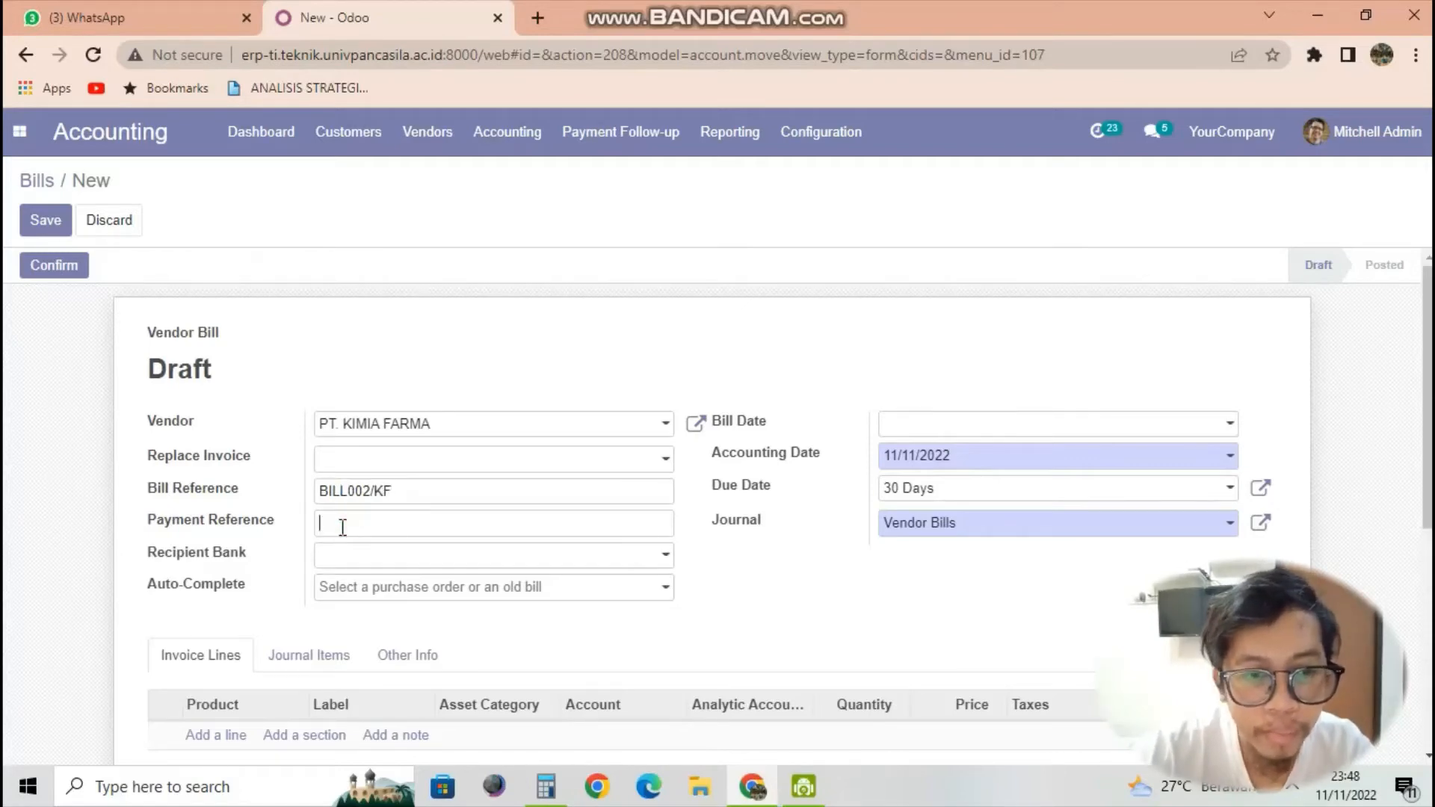
type("BILL")
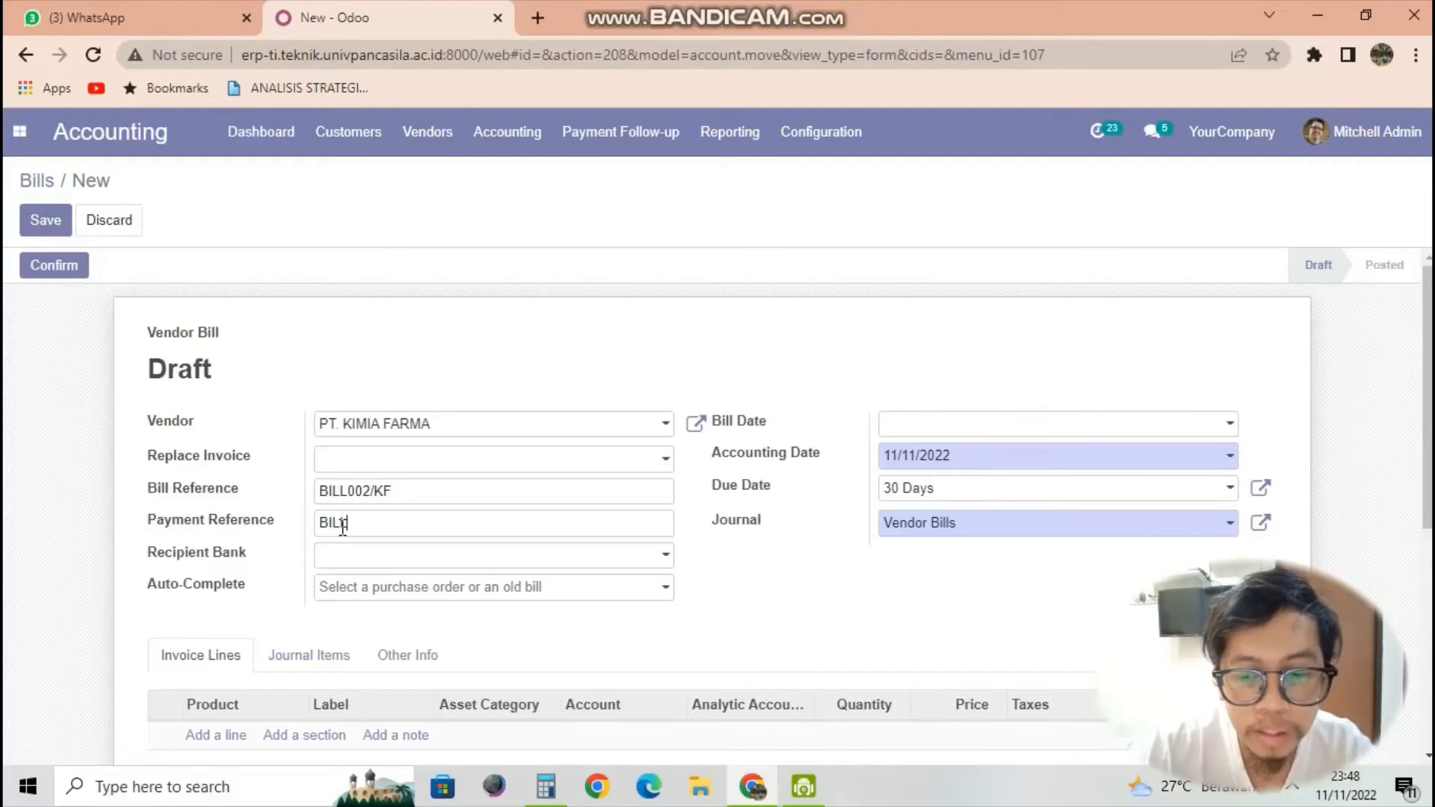
type("002/KF")
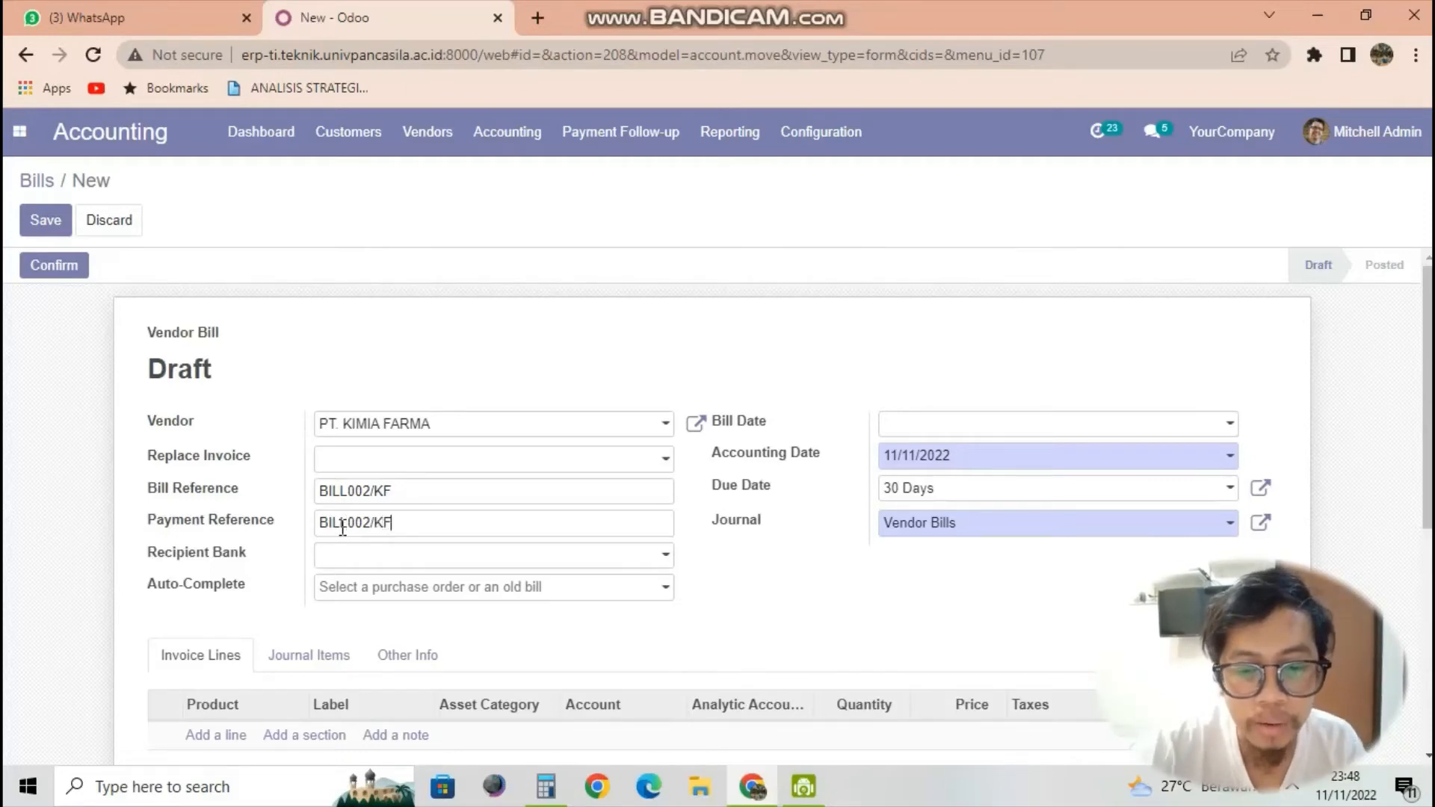
Enter BCA as the new bill's recipient bank and close the bank account creation form without filling it in.
left_click(353, 554)
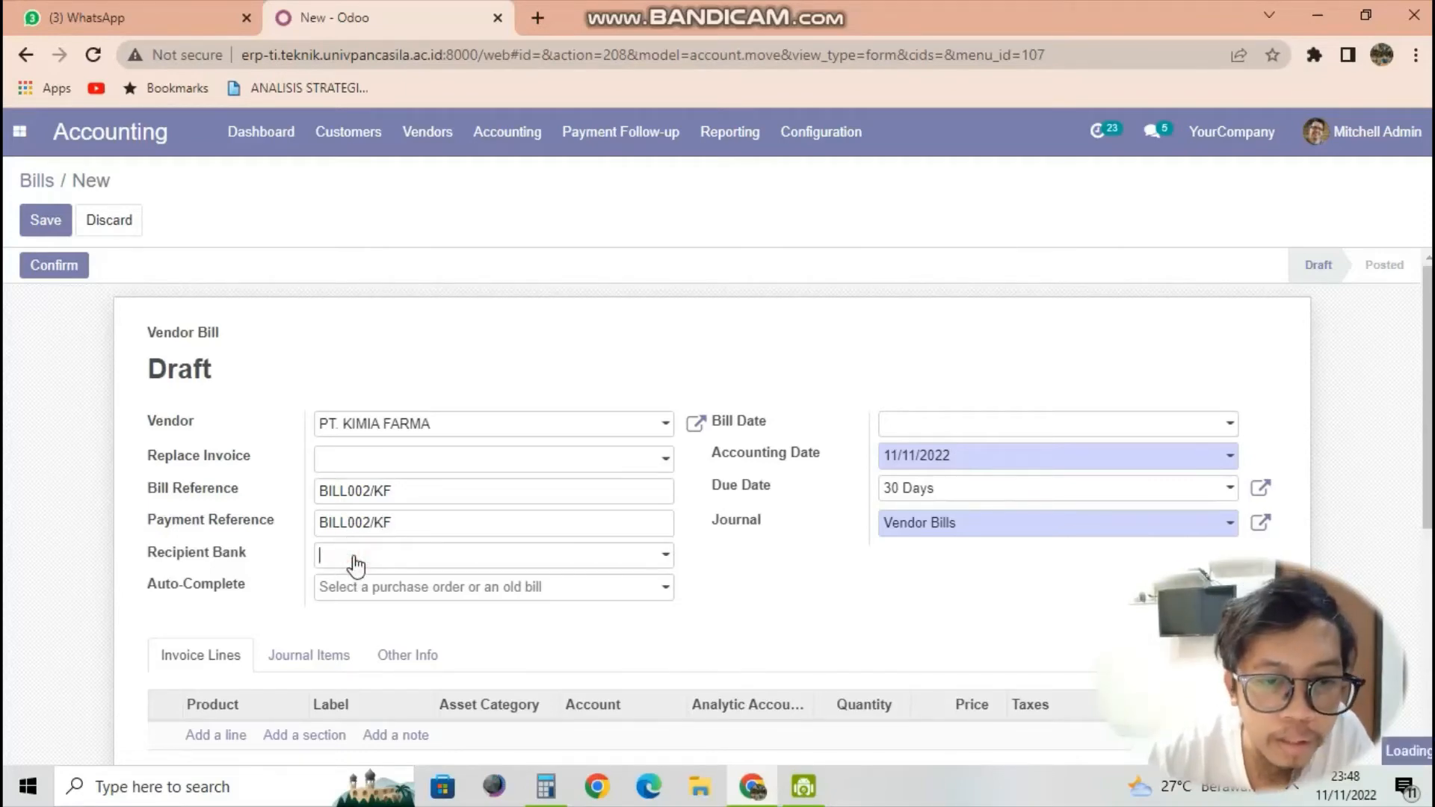
type("BCA")
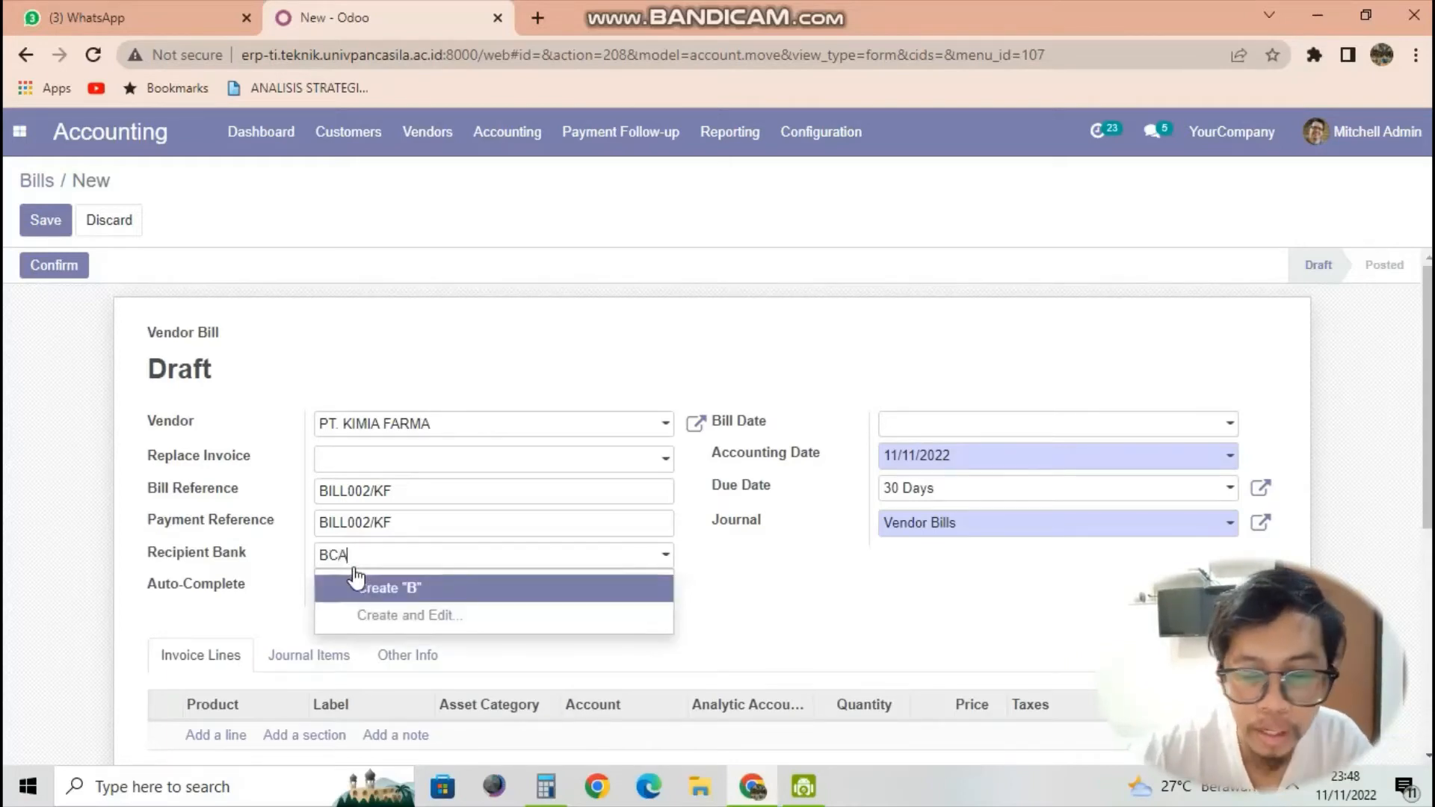
key("Return")
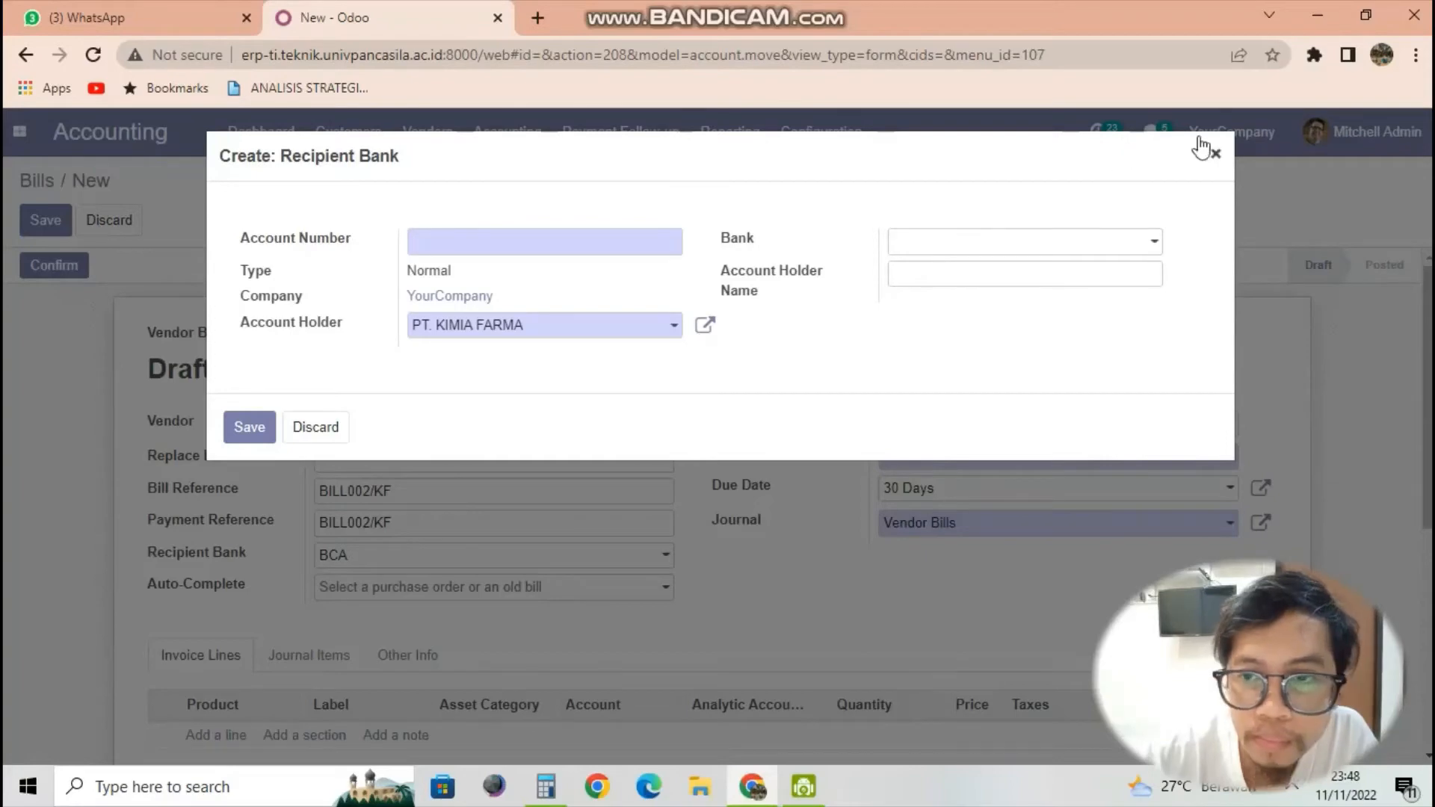
left_click(1215, 154)
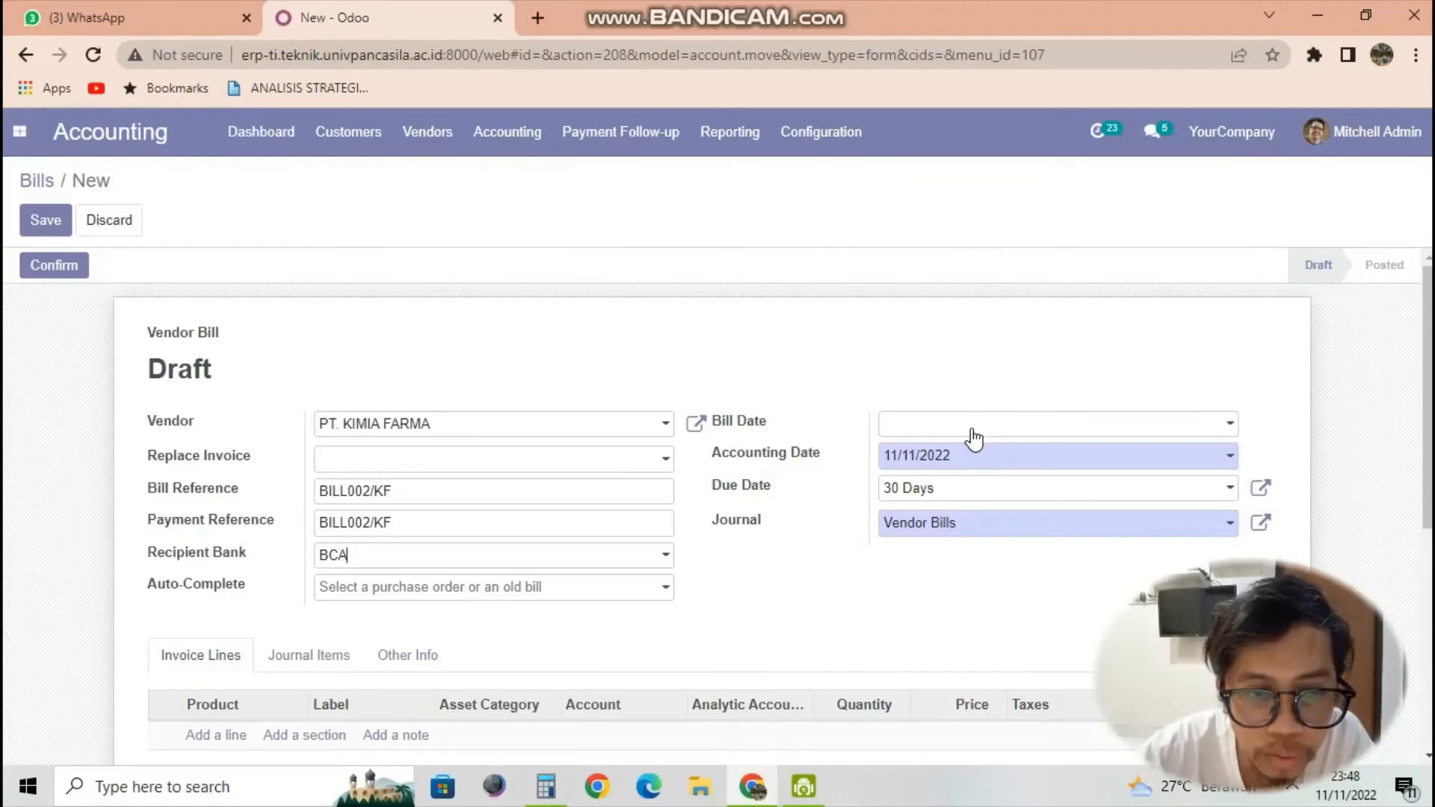
left_click(213, 363)
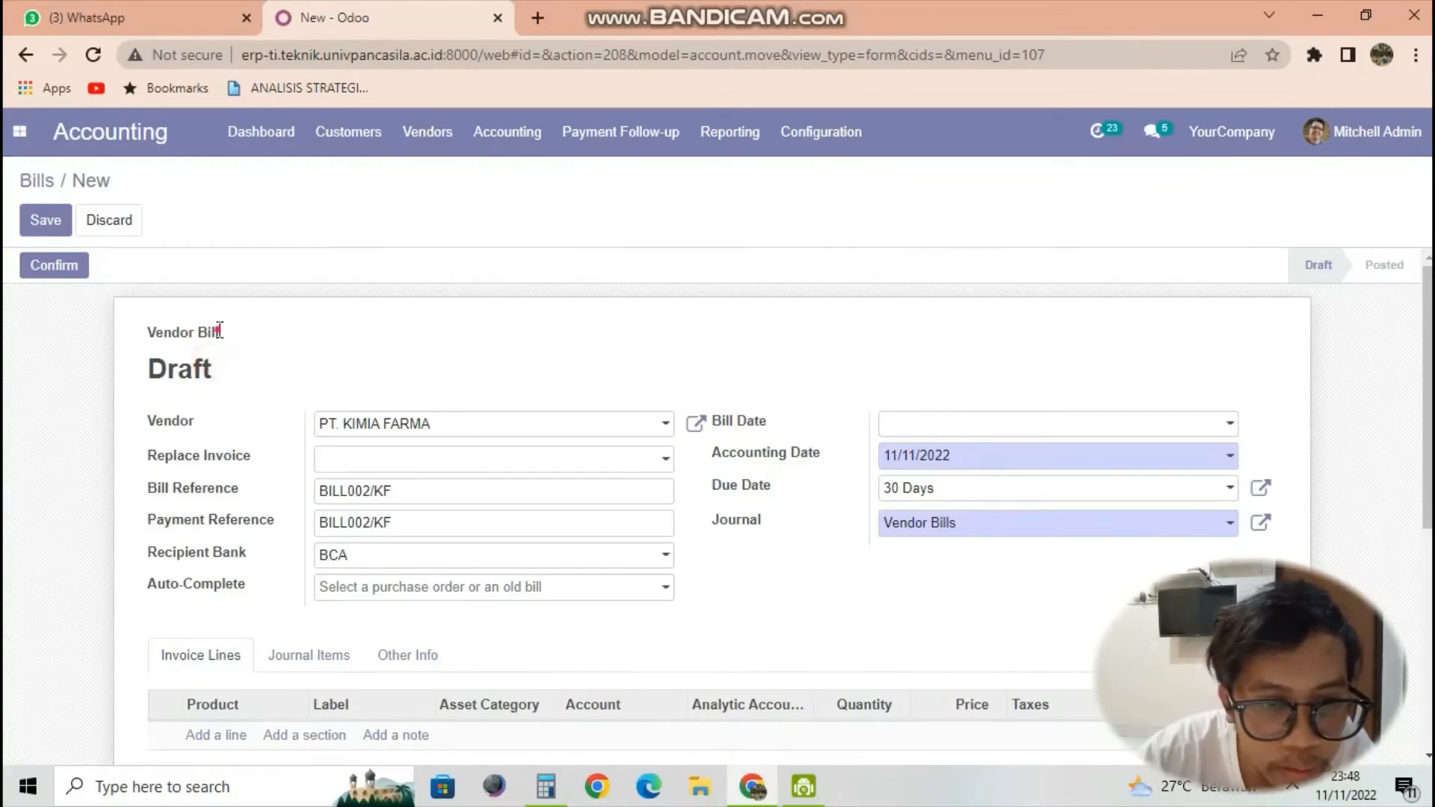
double_click(208, 368)
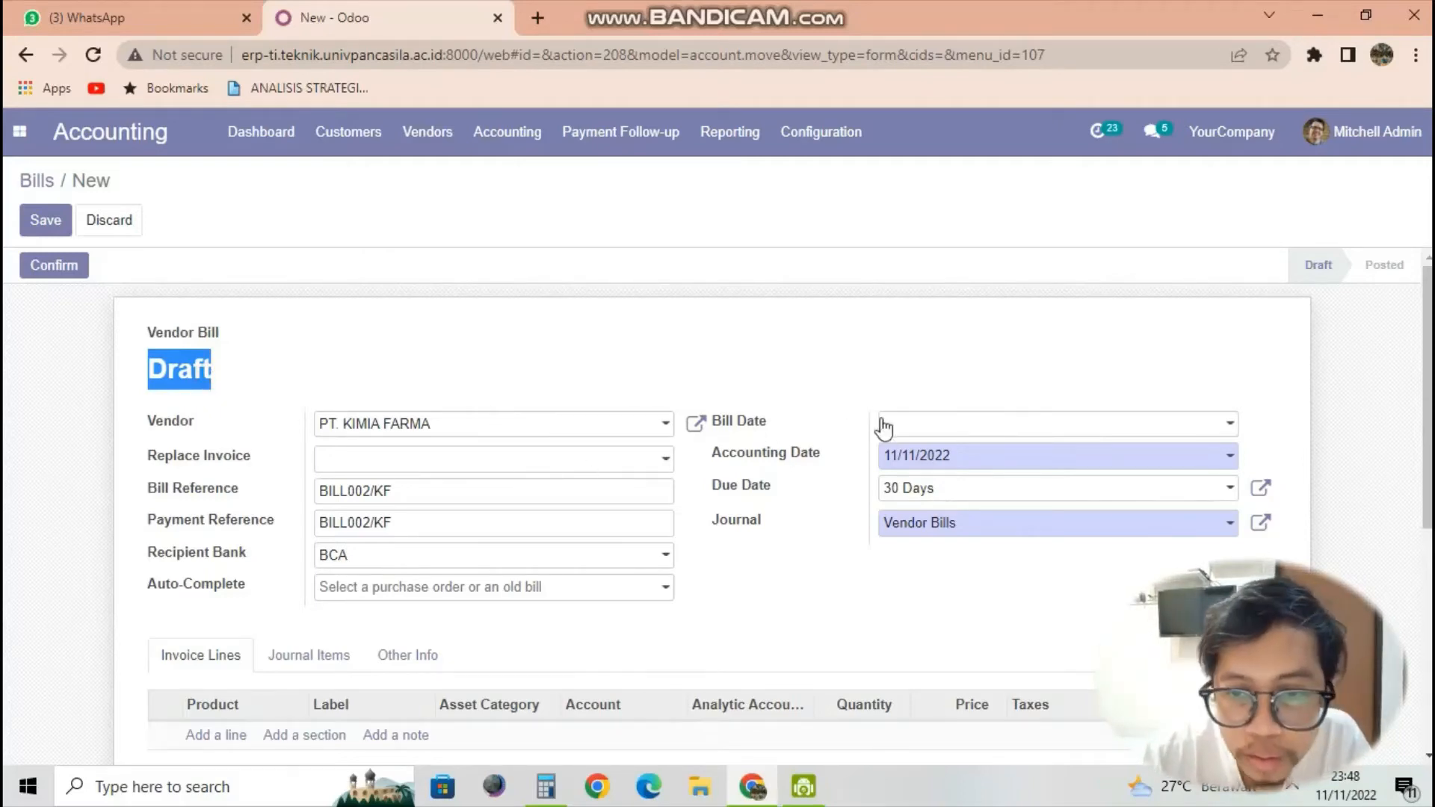
Set the bill date of the PT. KIMIA FARMA bill to 11/11/2022.
left_click(894, 425)
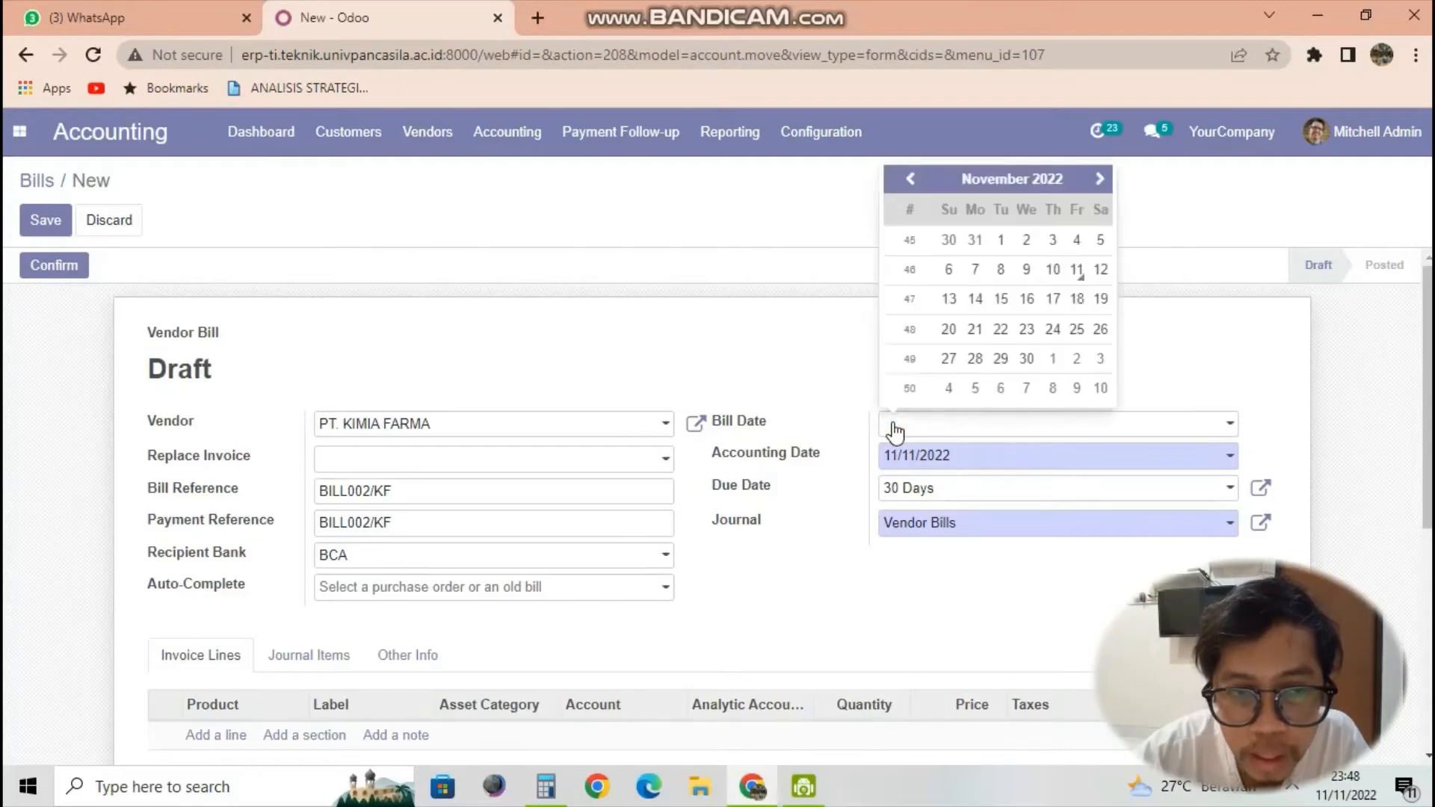
left_click(1077, 270)
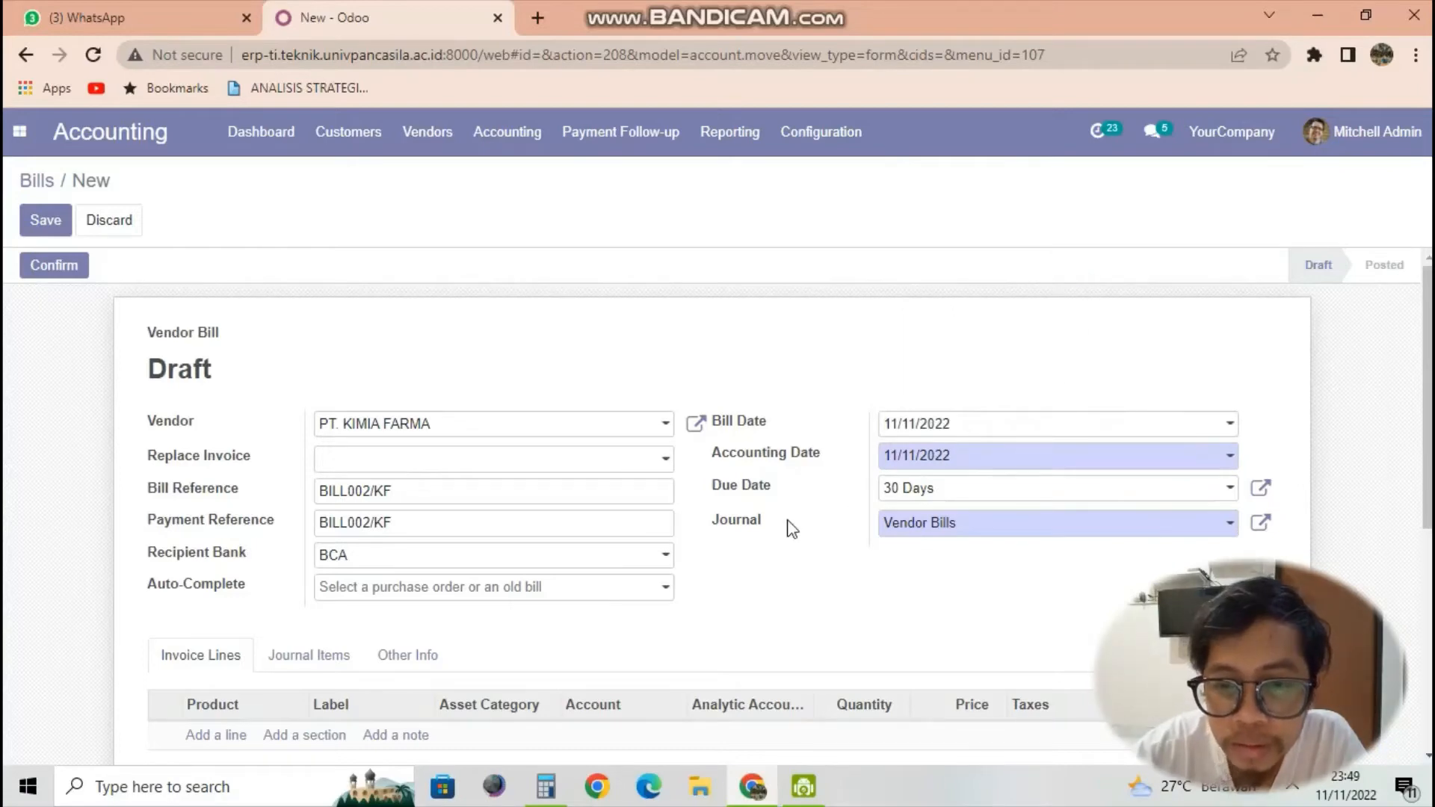
scroll(789, 526, "down", 1)
scroll(791, 528, "down", 1)
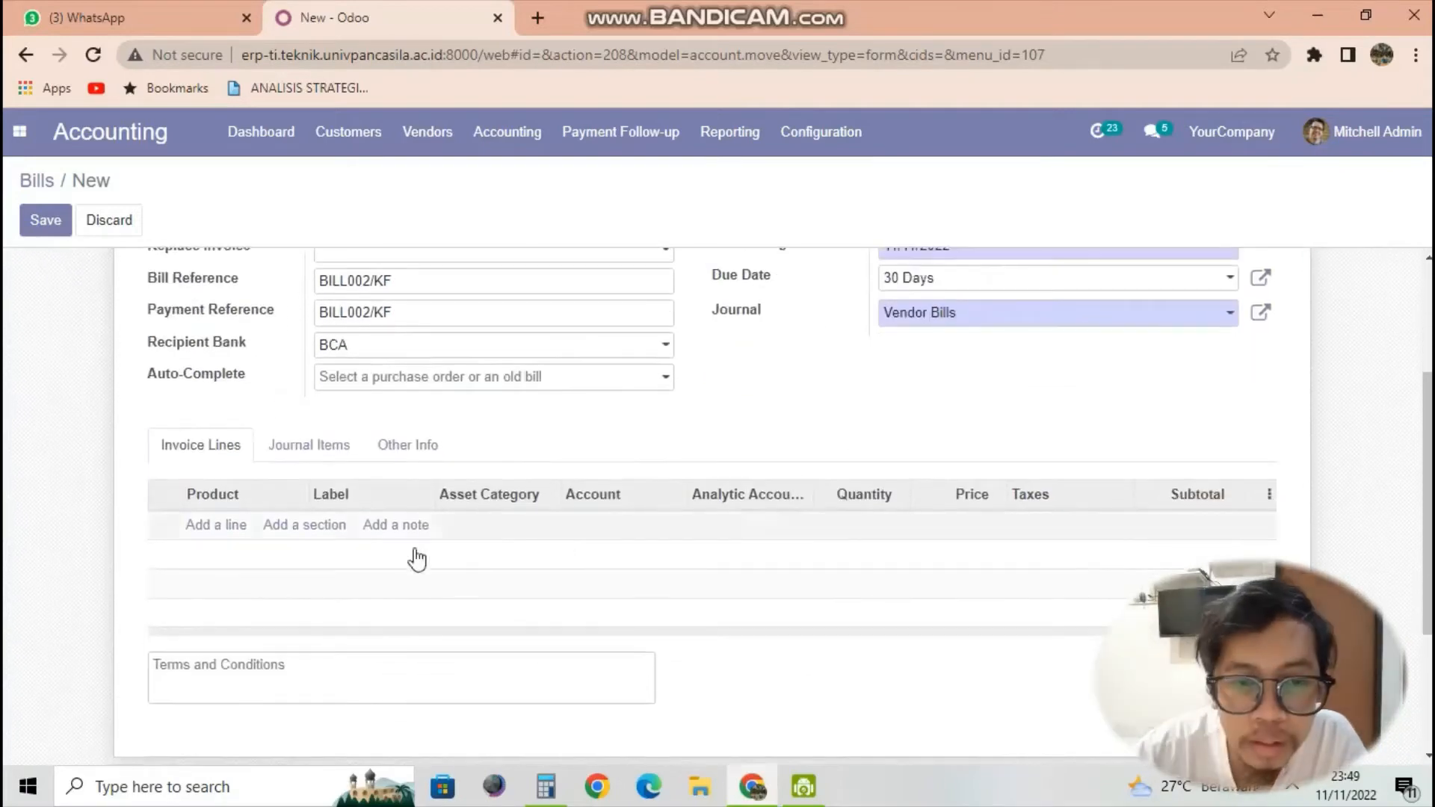
Add an invoice line for ZEGAVIT KAPLET with a quantity of 50 to the PT. KIMIA FARMA bill.
left_click(214, 527)
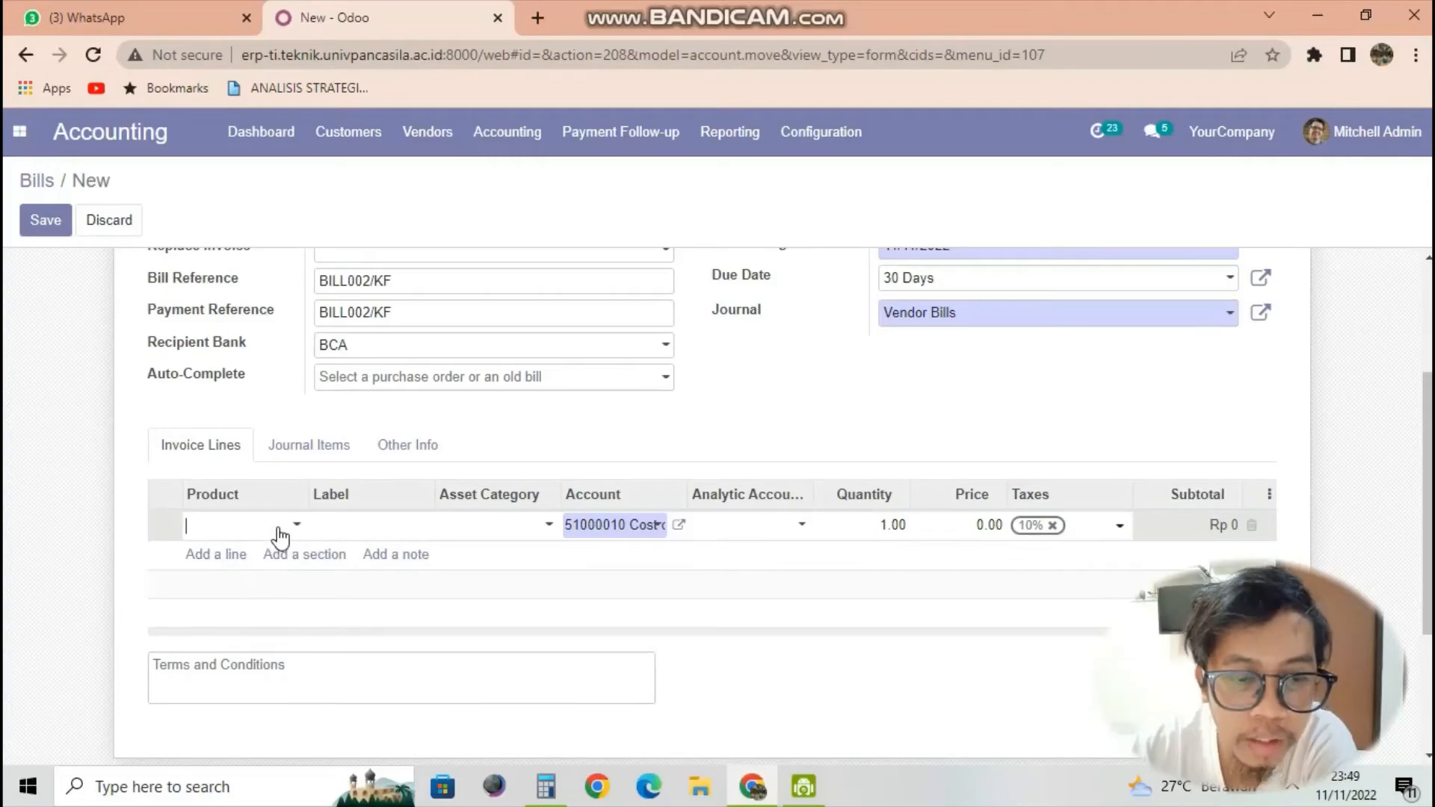
type("EG")
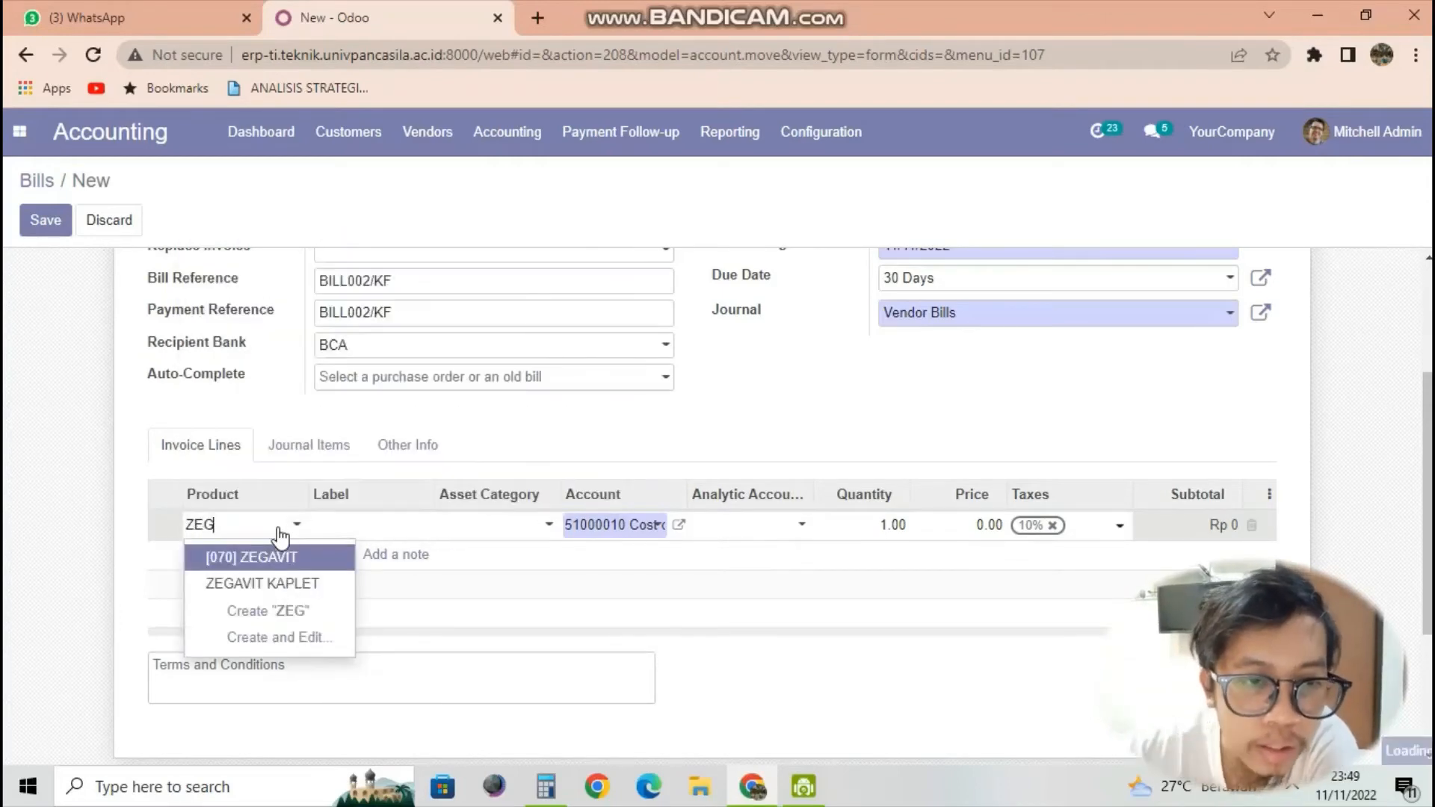
left_click(265, 588)
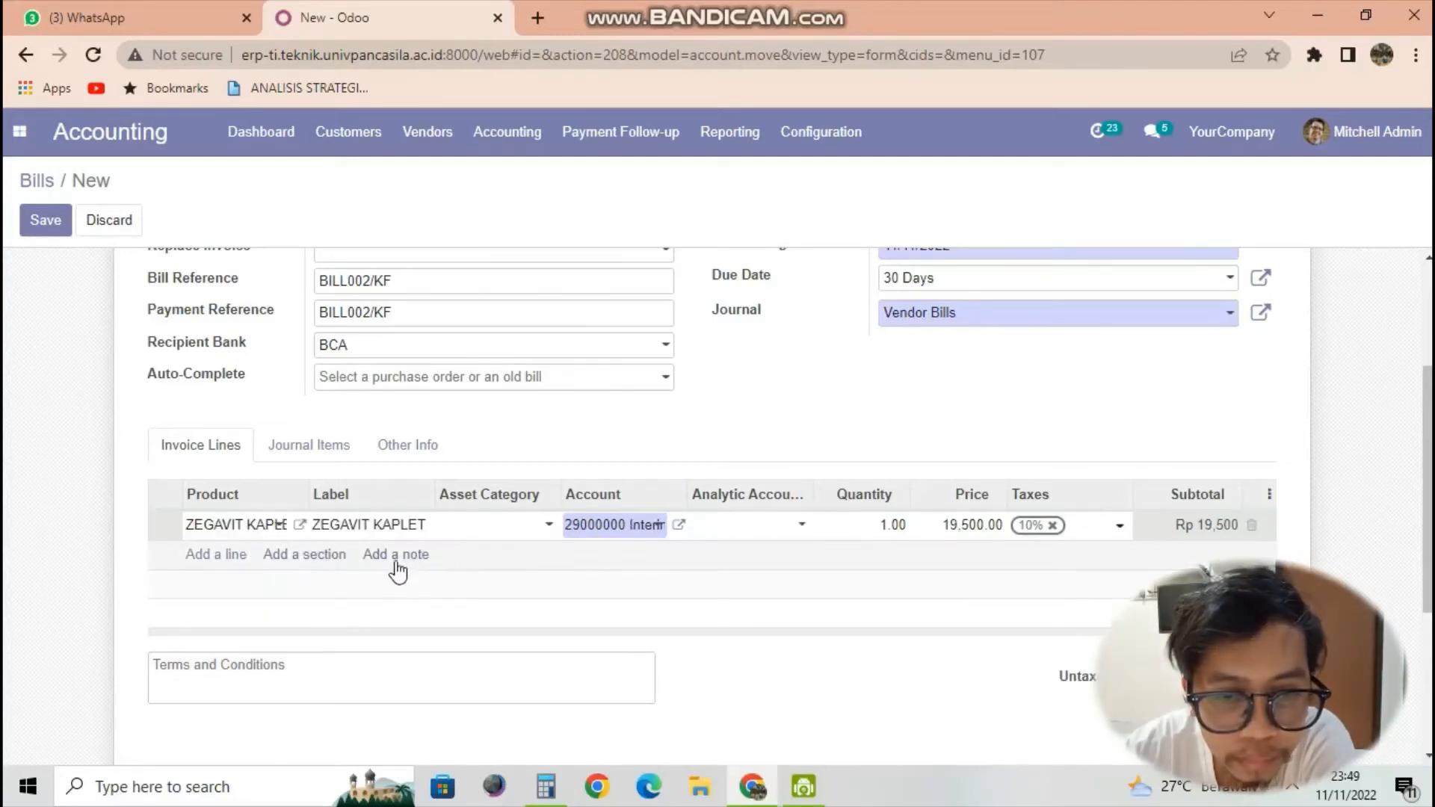
left_click(801, 532)
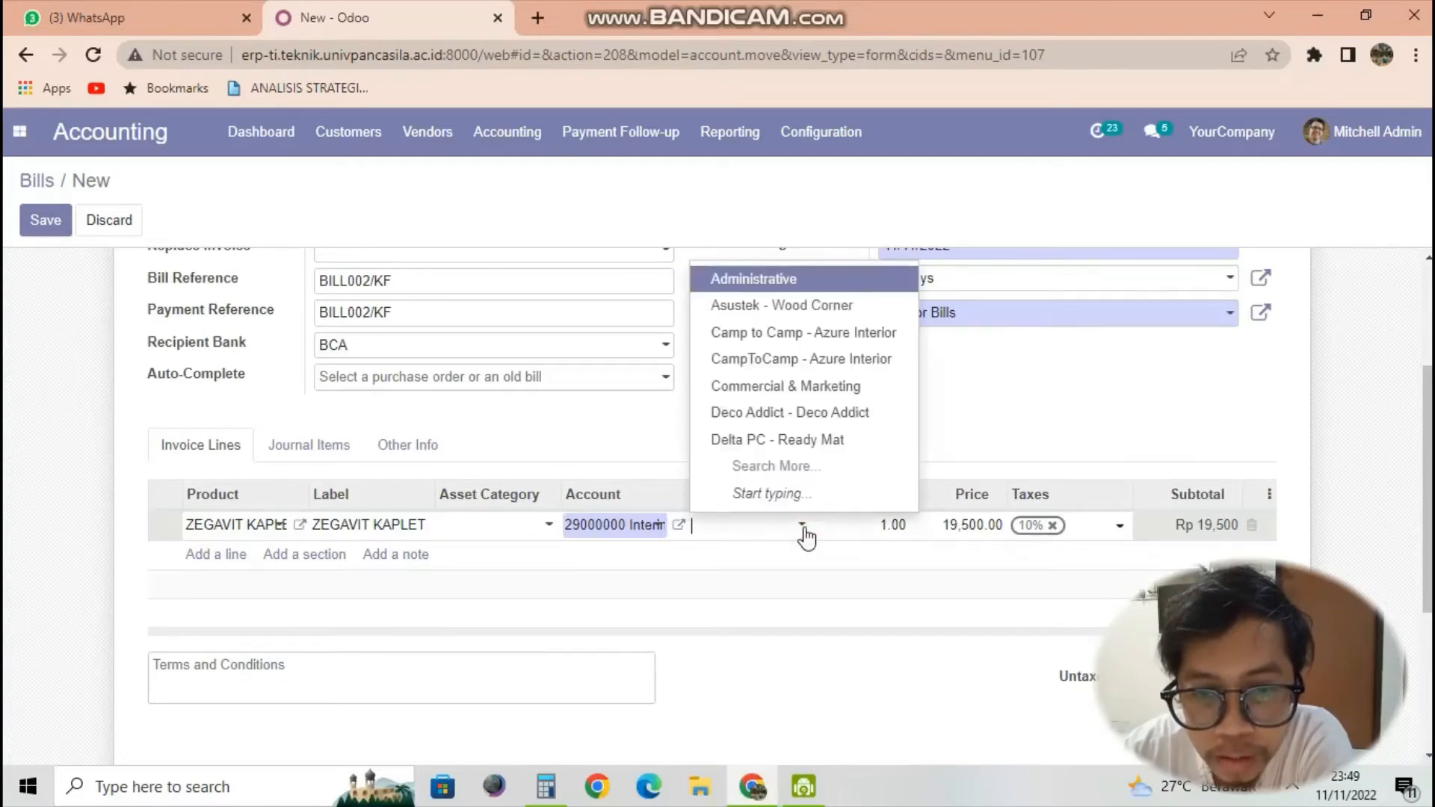
left_click(803, 531)
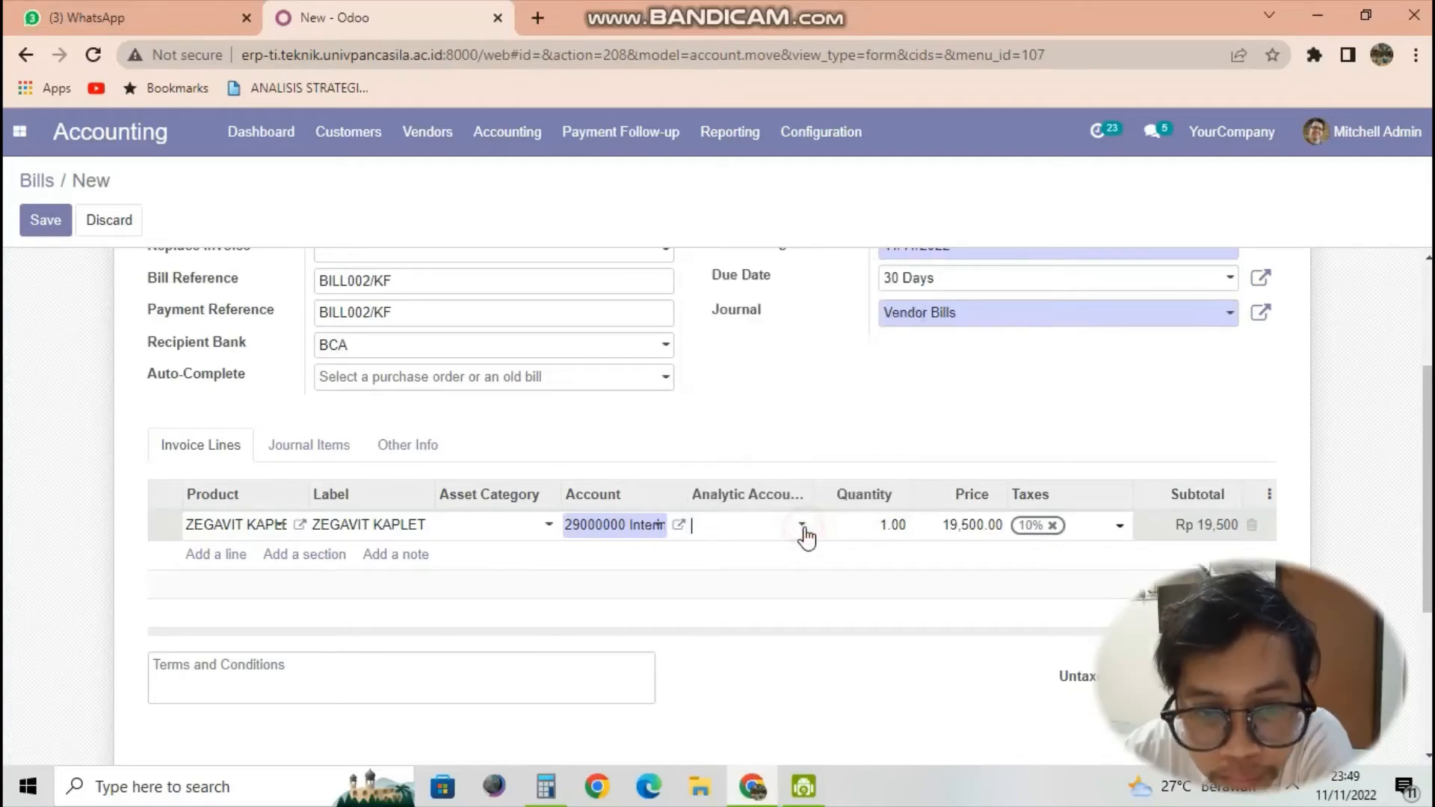
left_click(884, 527)
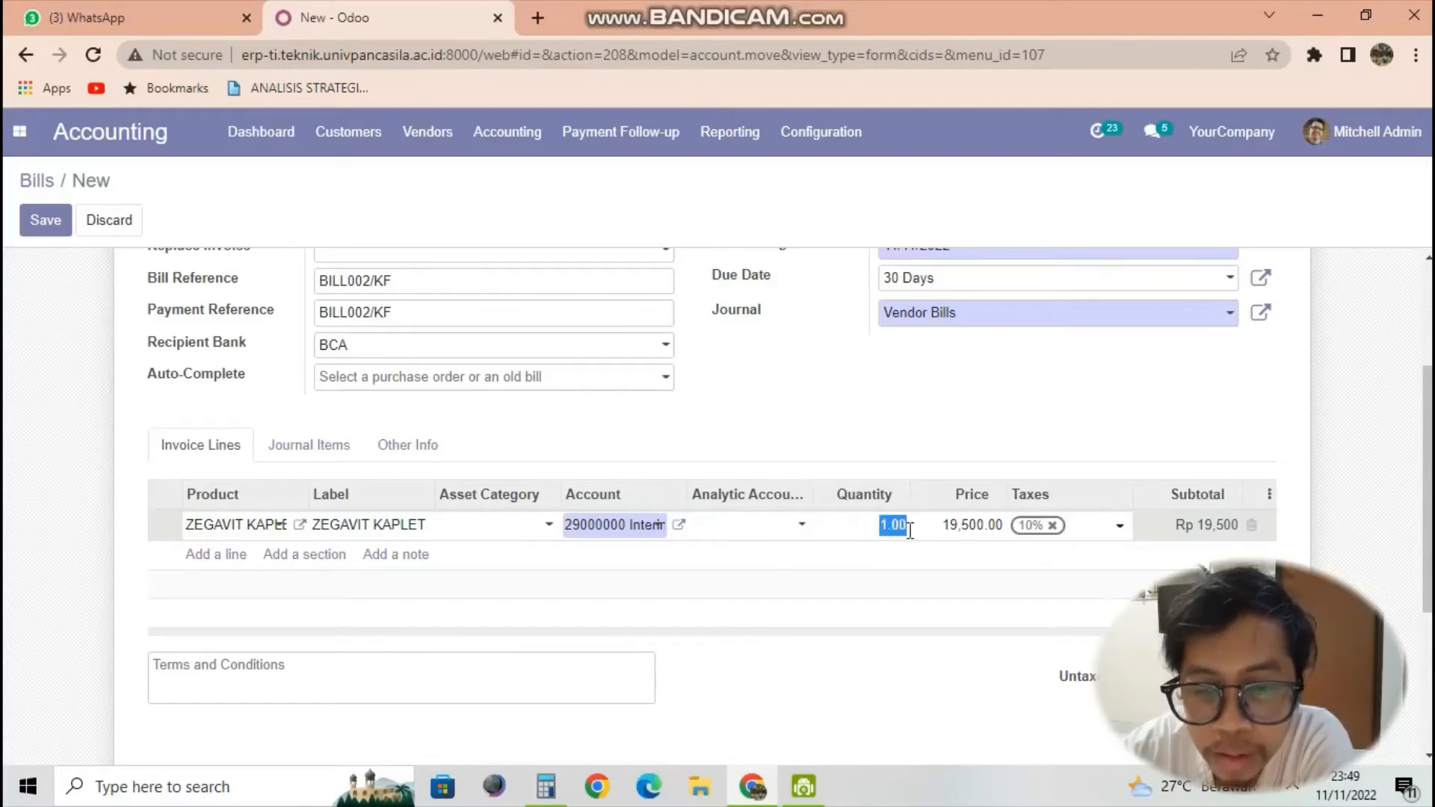
type("5")
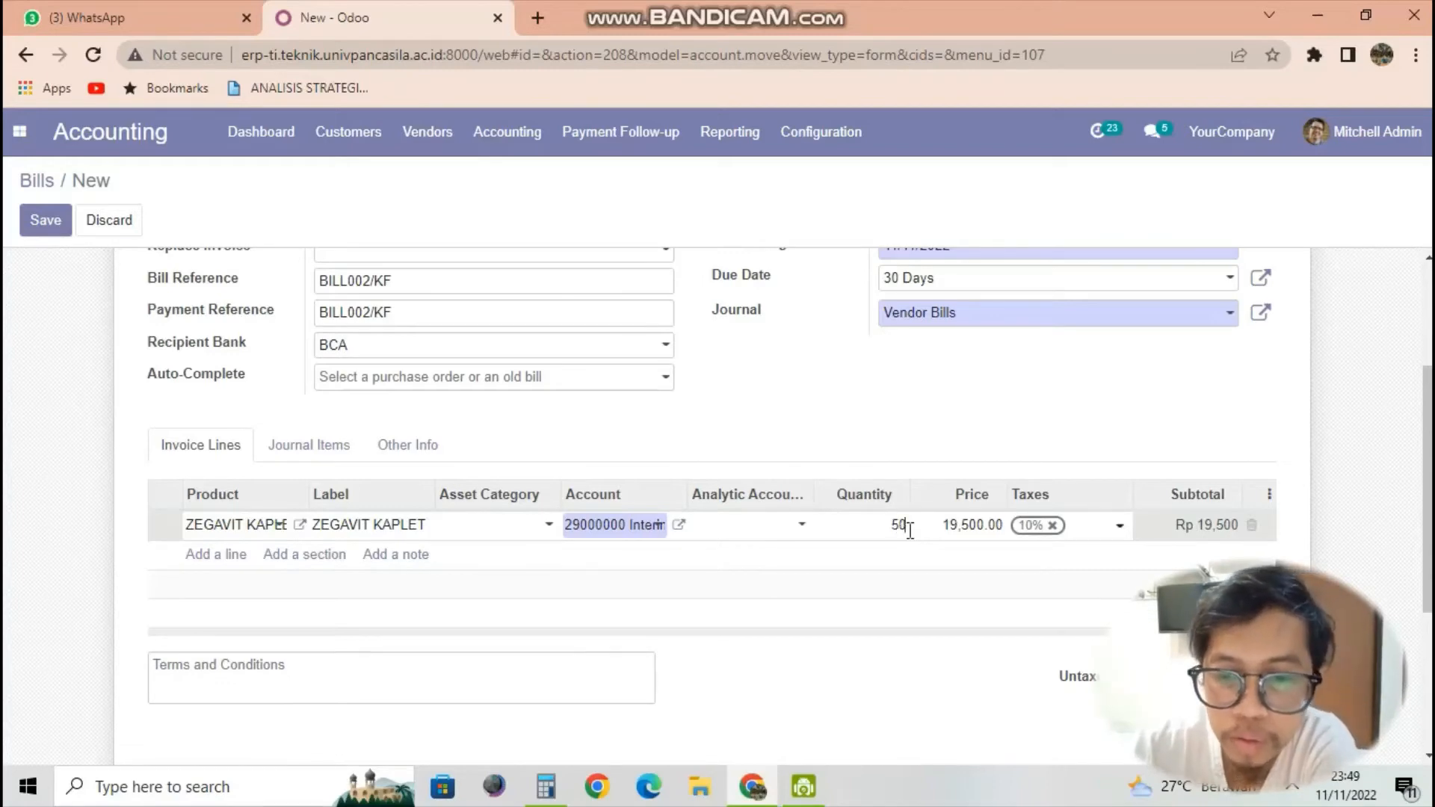
type("0")
Add a second invoice line for TERMOMETER with a quantity of 100.
left_click(203, 557)
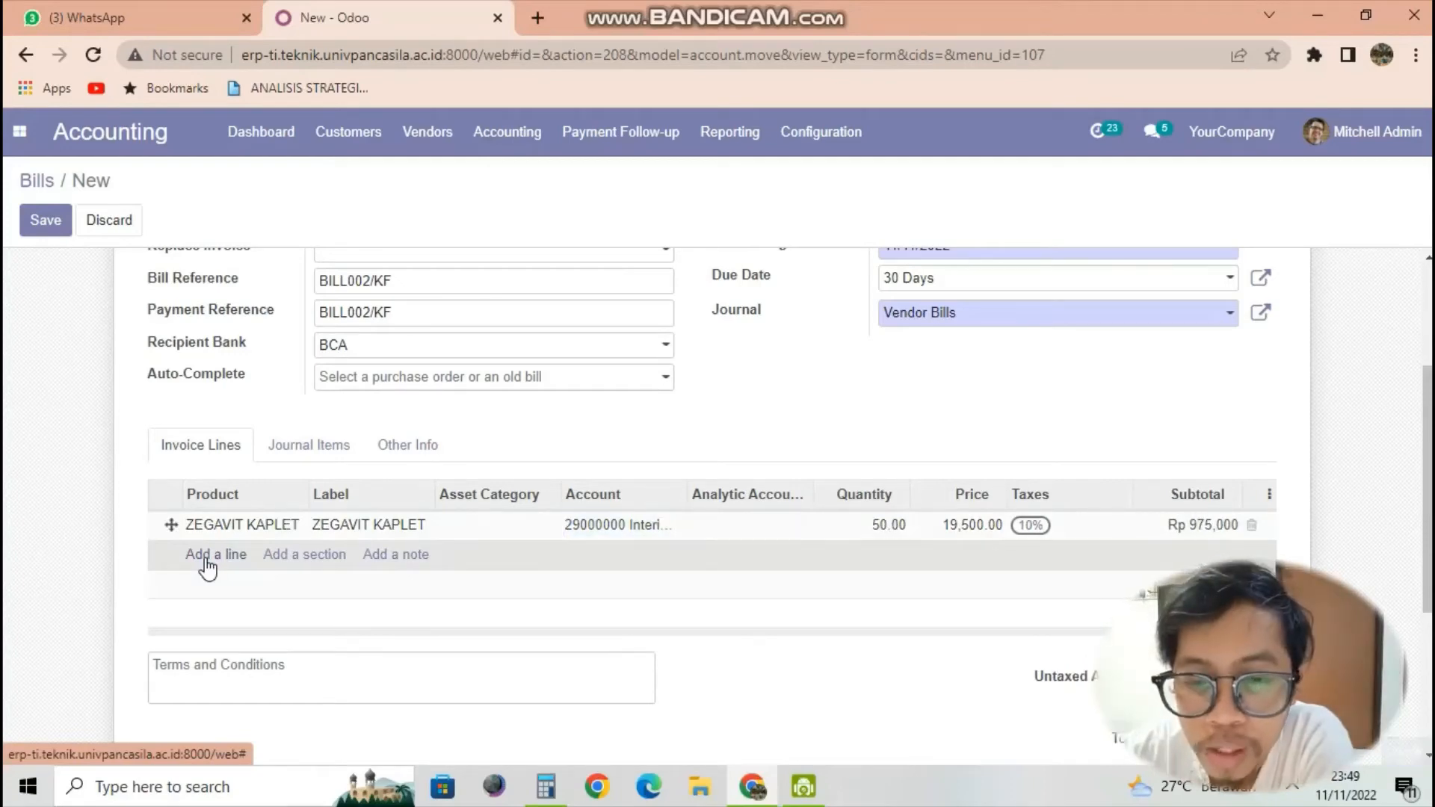
left_click(212, 557)
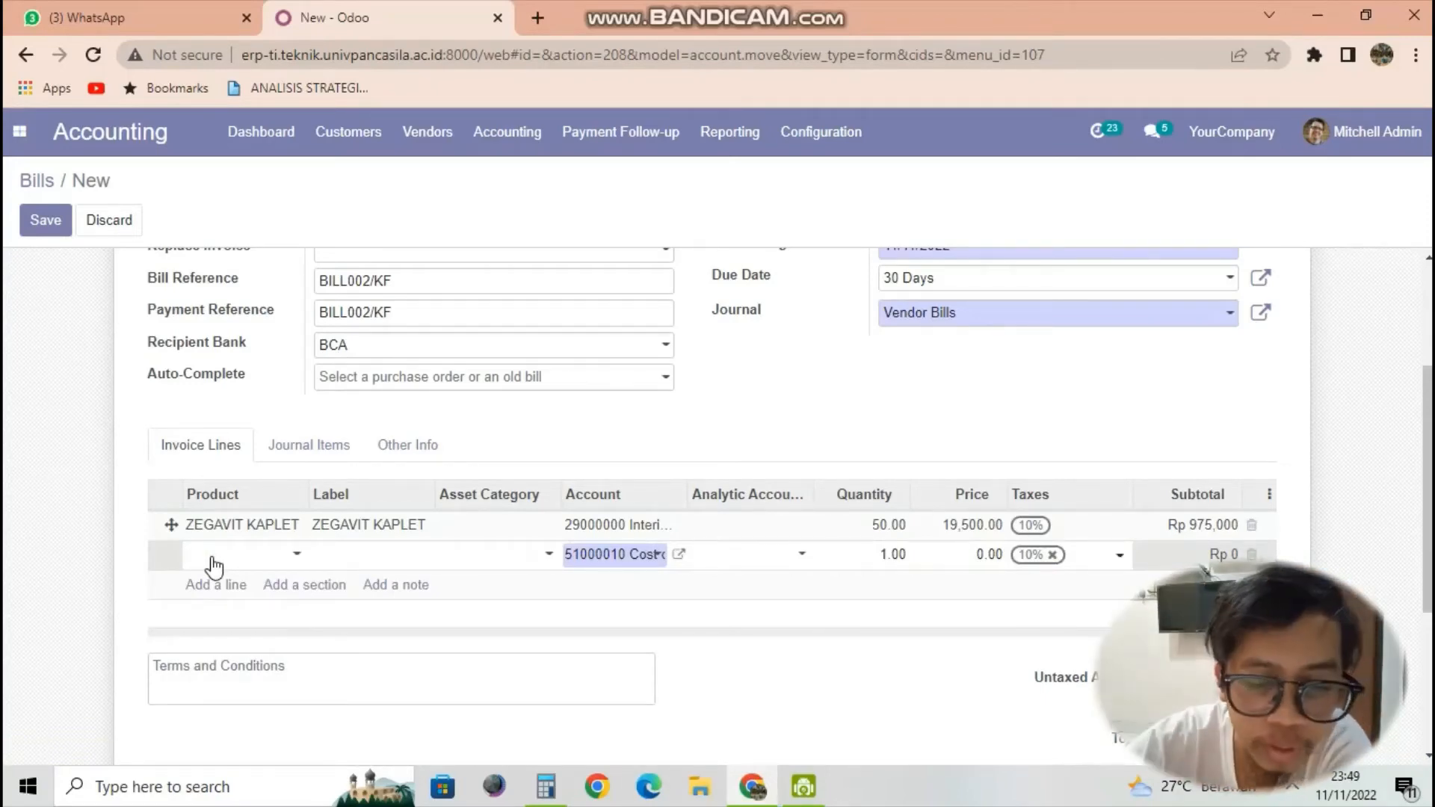
type("ERM")
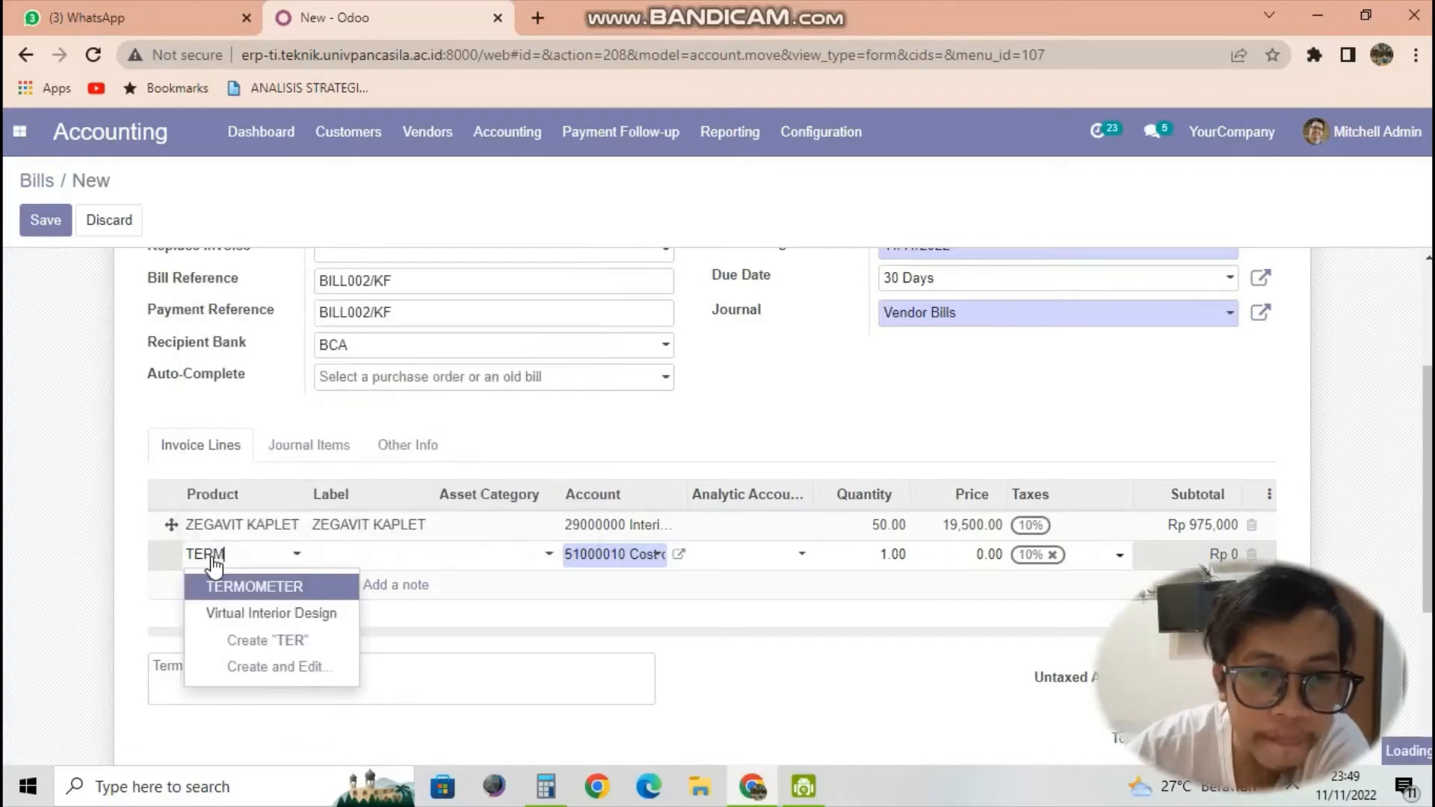
left_click(216, 592)
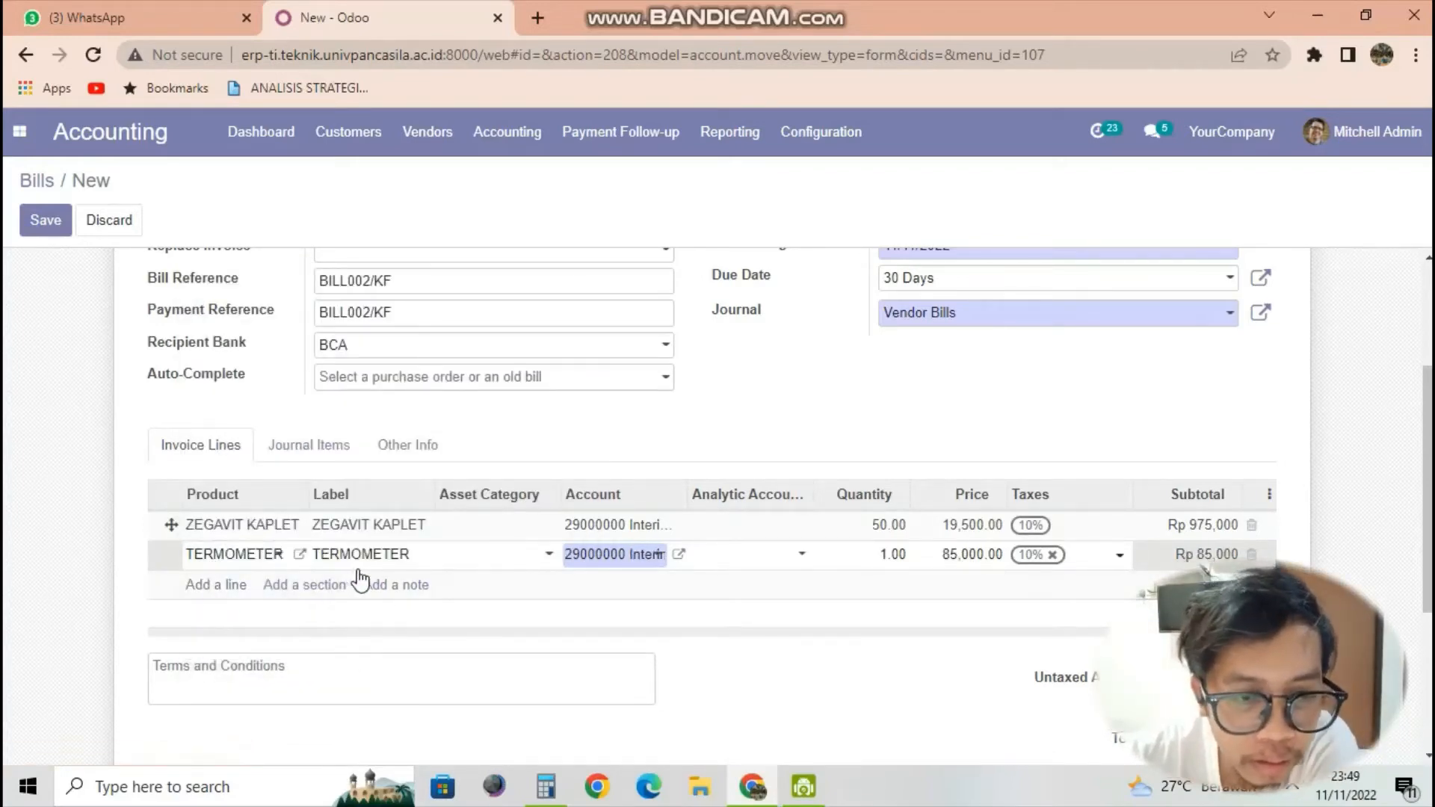
left_click(870, 560)
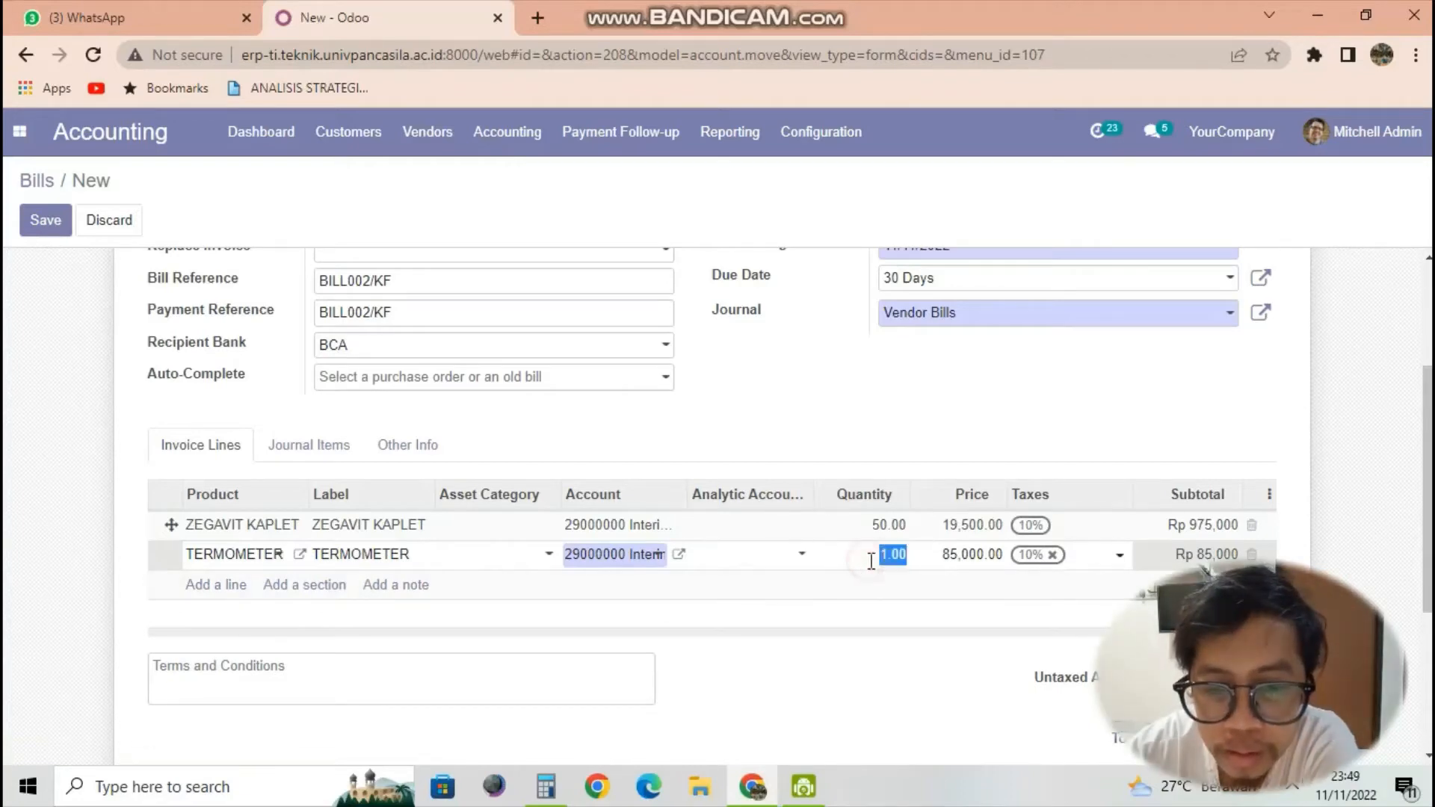
type("1")
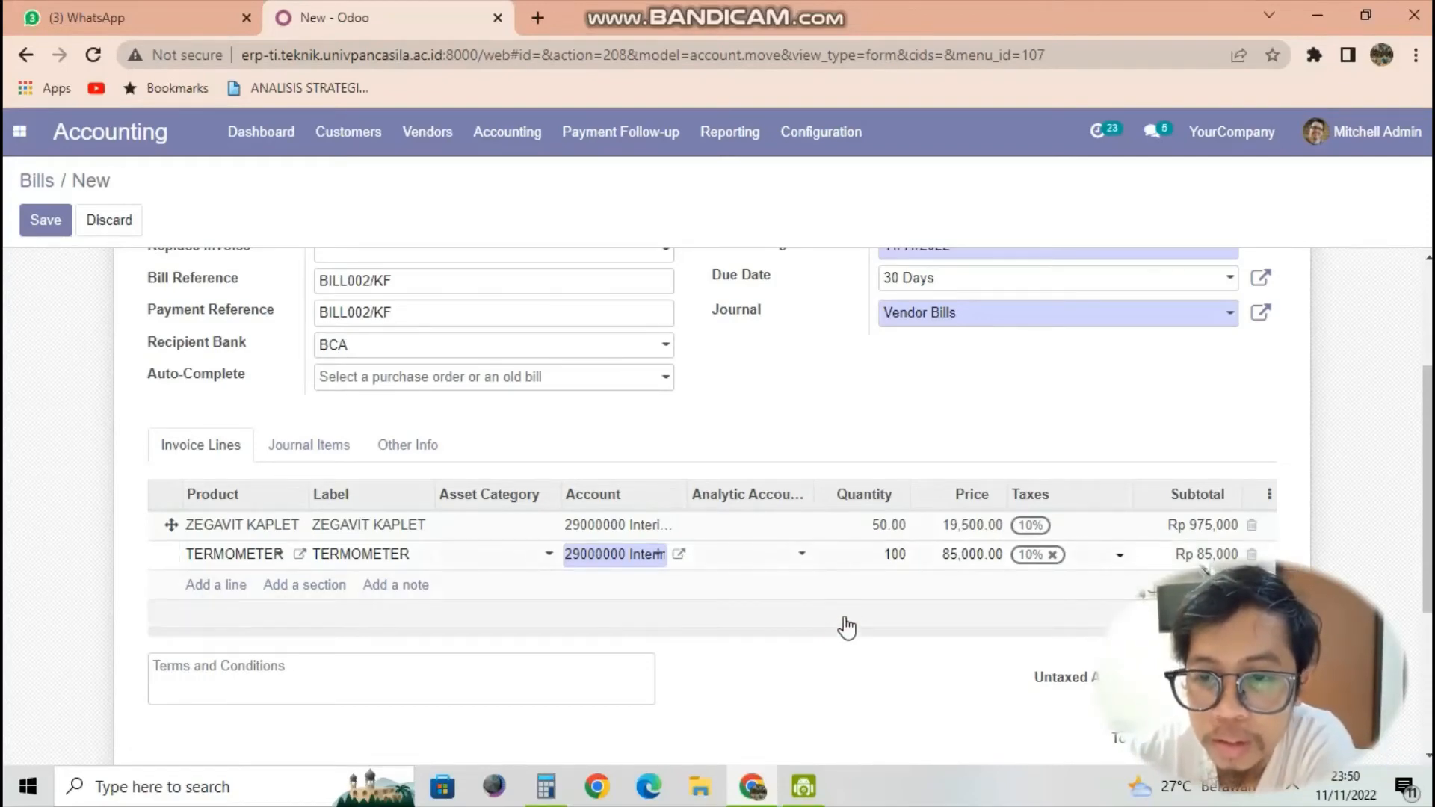
left_click(889, 577)
Review the new bill's totals and header, then save the bill.
scroll(894, 579, "down", 4)
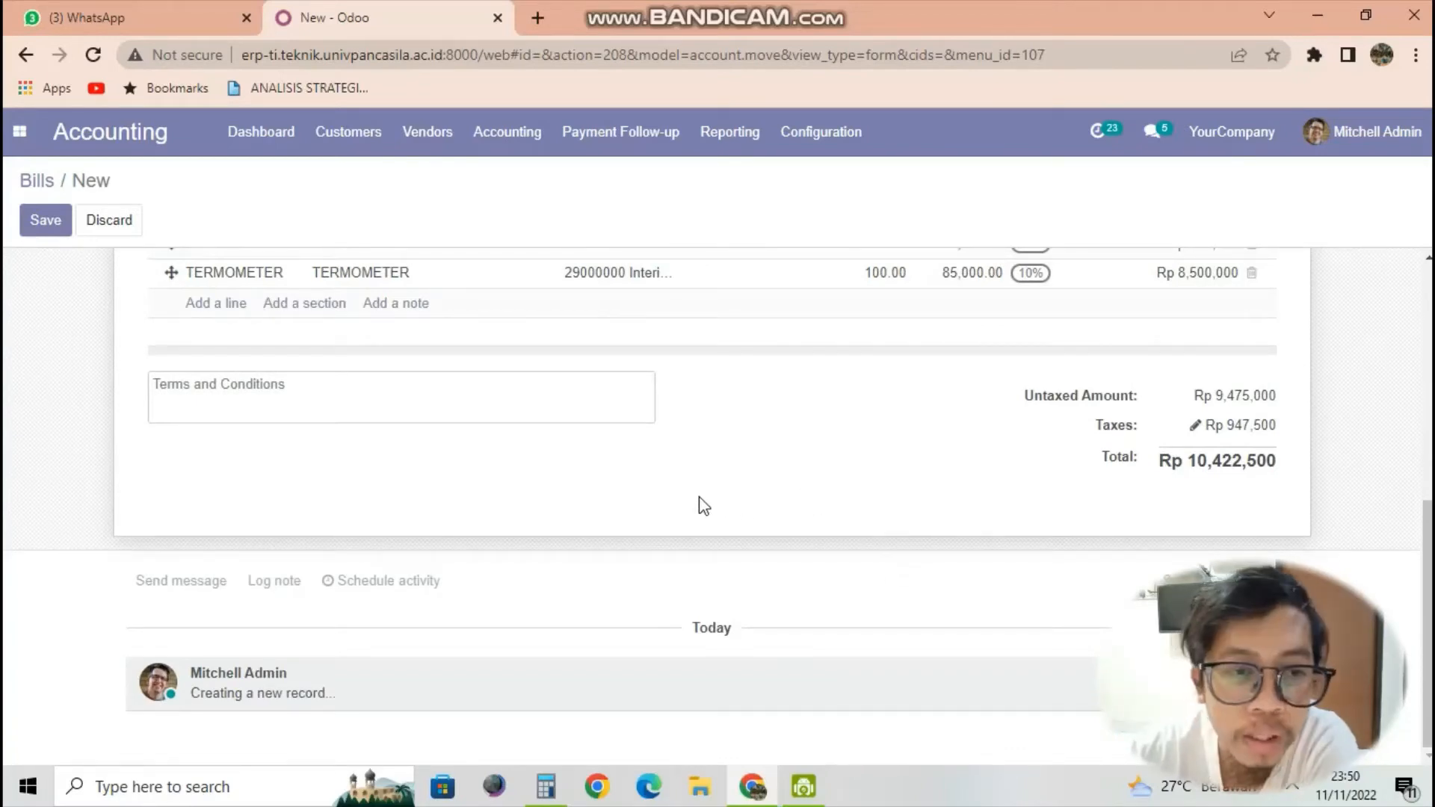
scroll(652, 519, "up", 10)
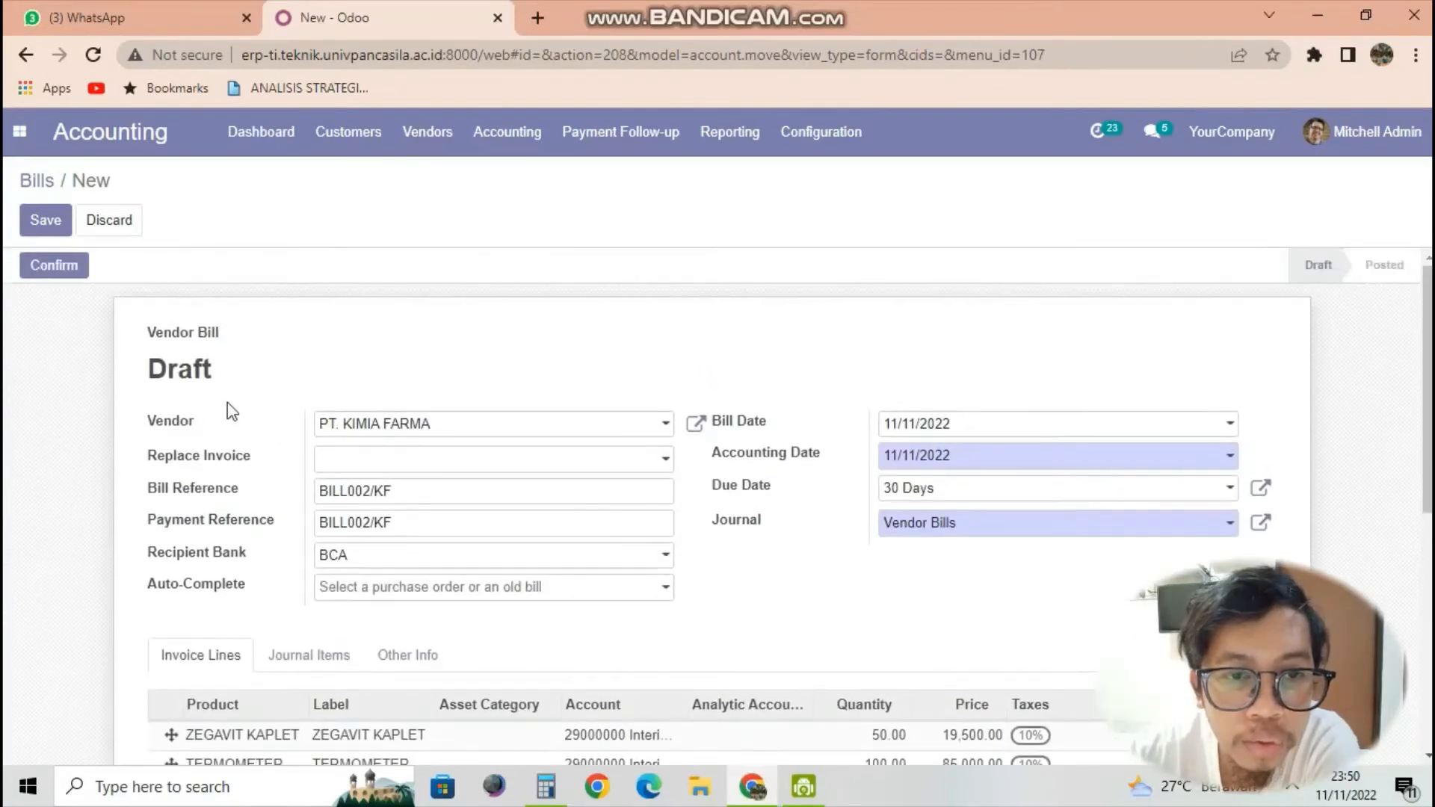
left_click(41, 225)
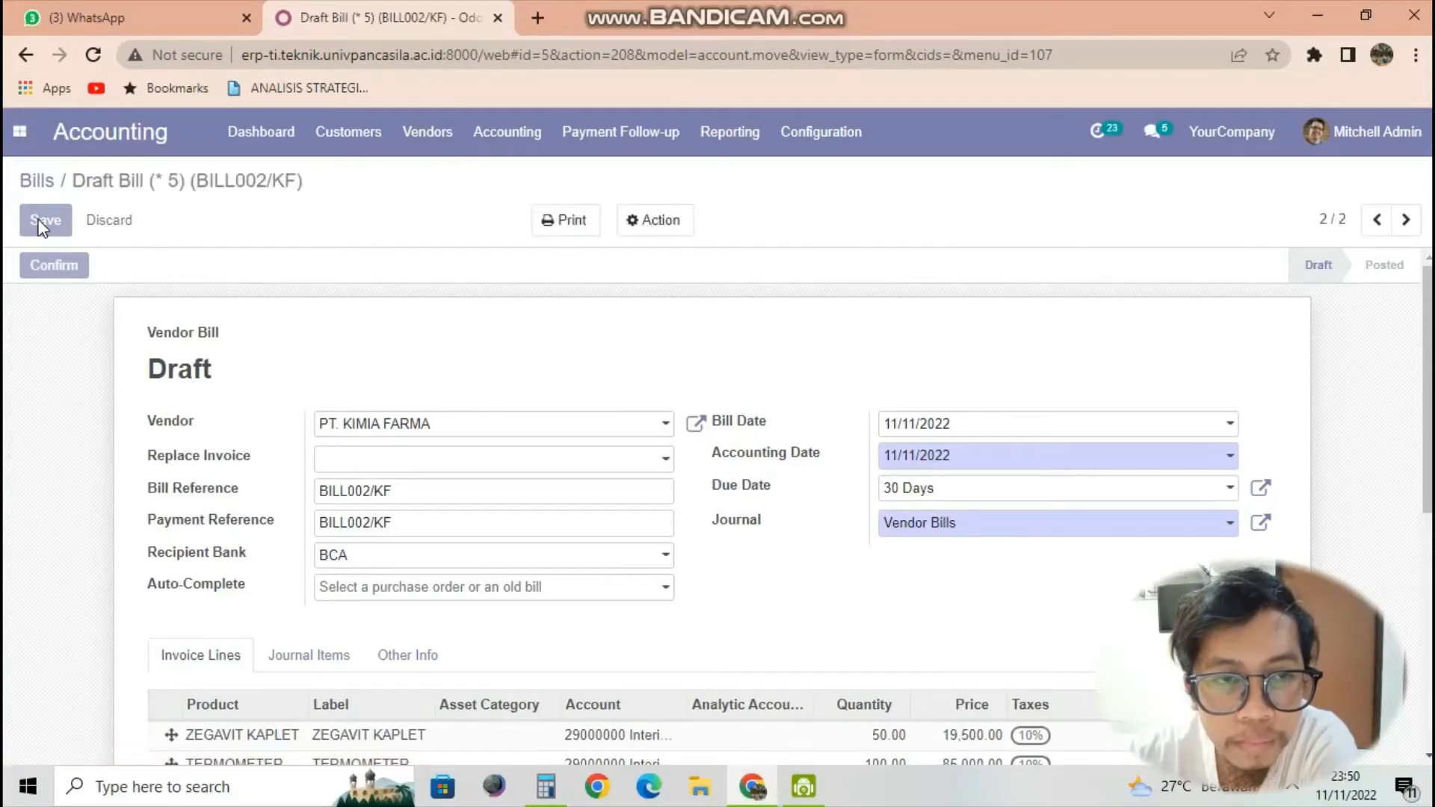
left_click(41, 225)
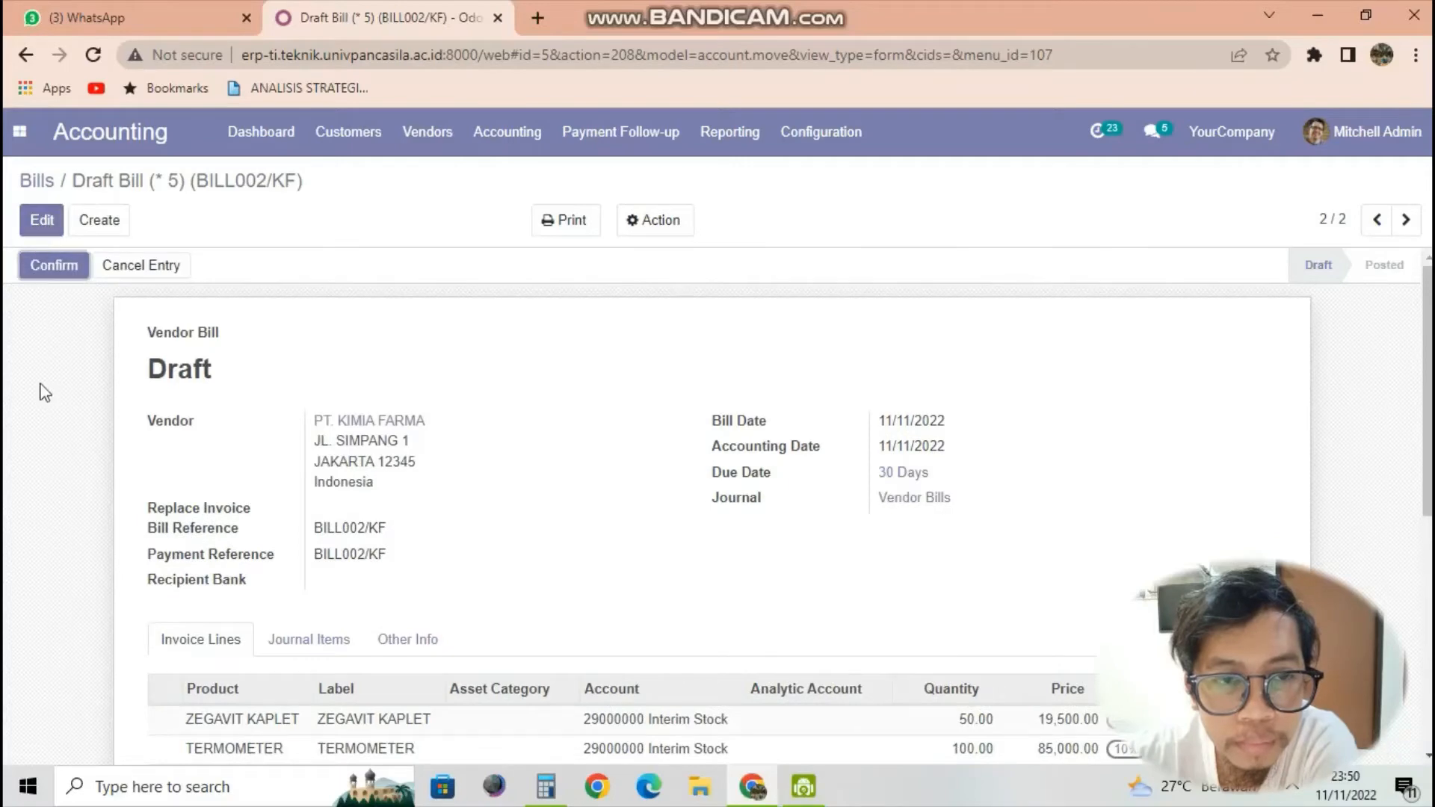
Check the saved draft bill's lines, reopen it for editing and confirm it so that it is posted.
scroll(64, 445, "down", 6)
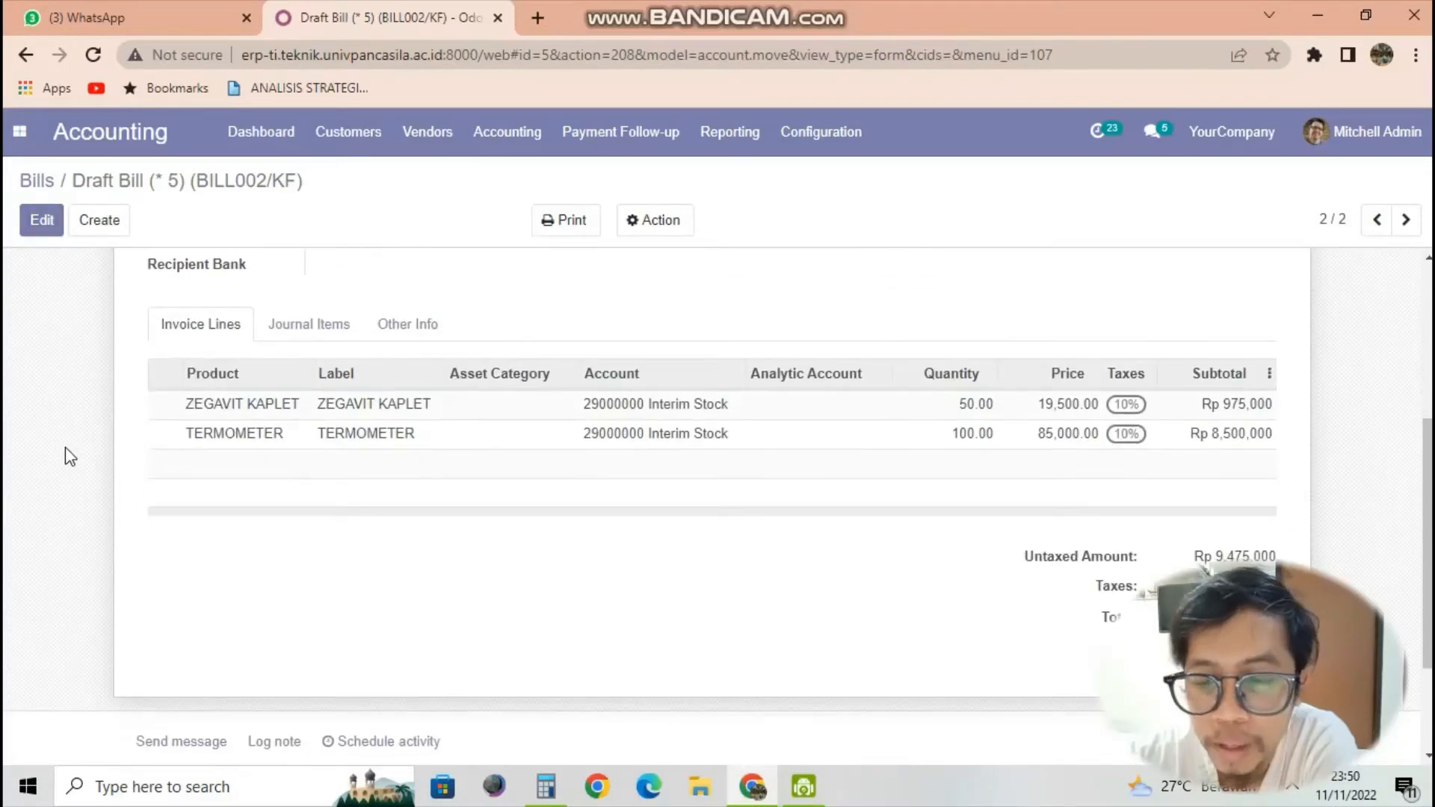
scroll(69, 459, "up", 4)
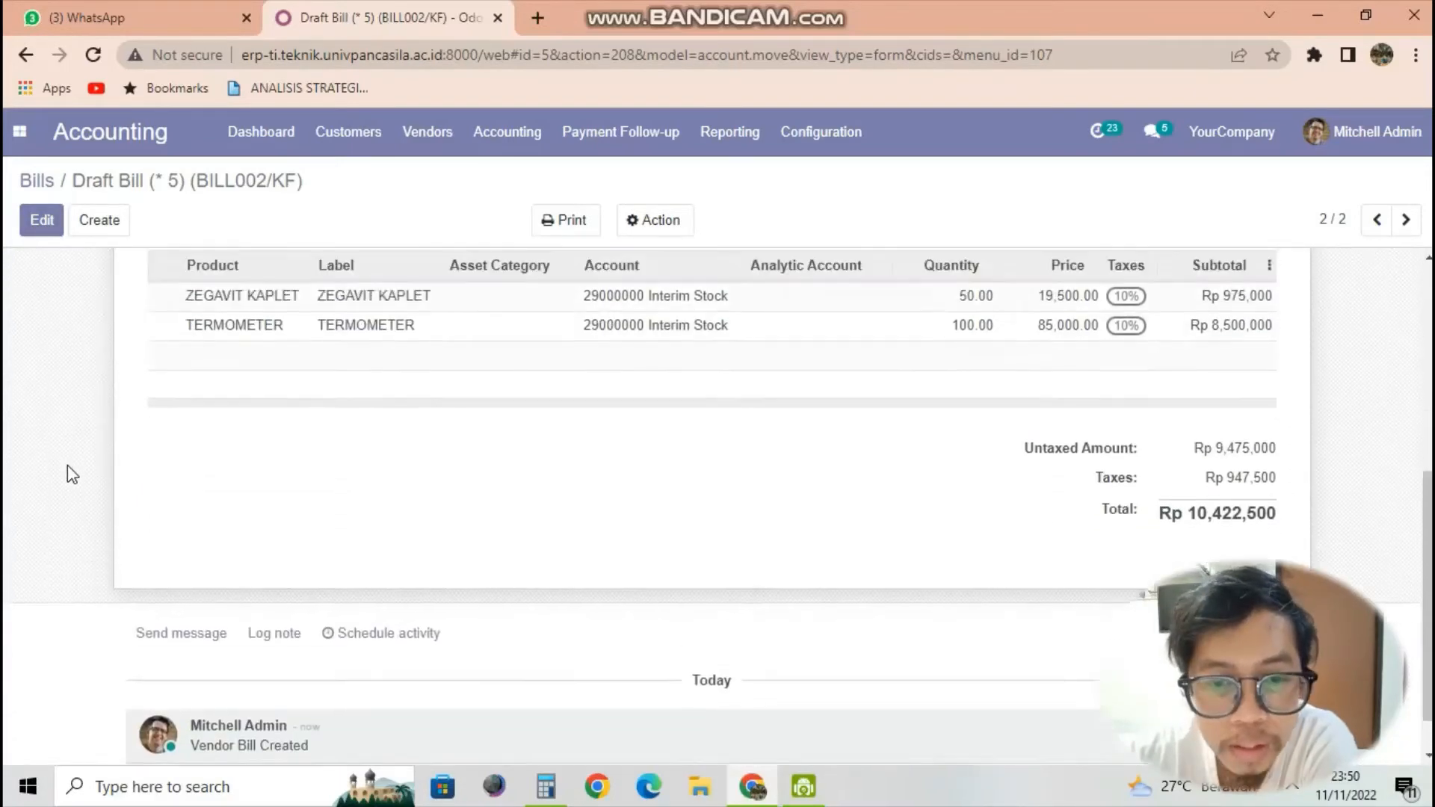
scroll(71, 449, "up", 3)
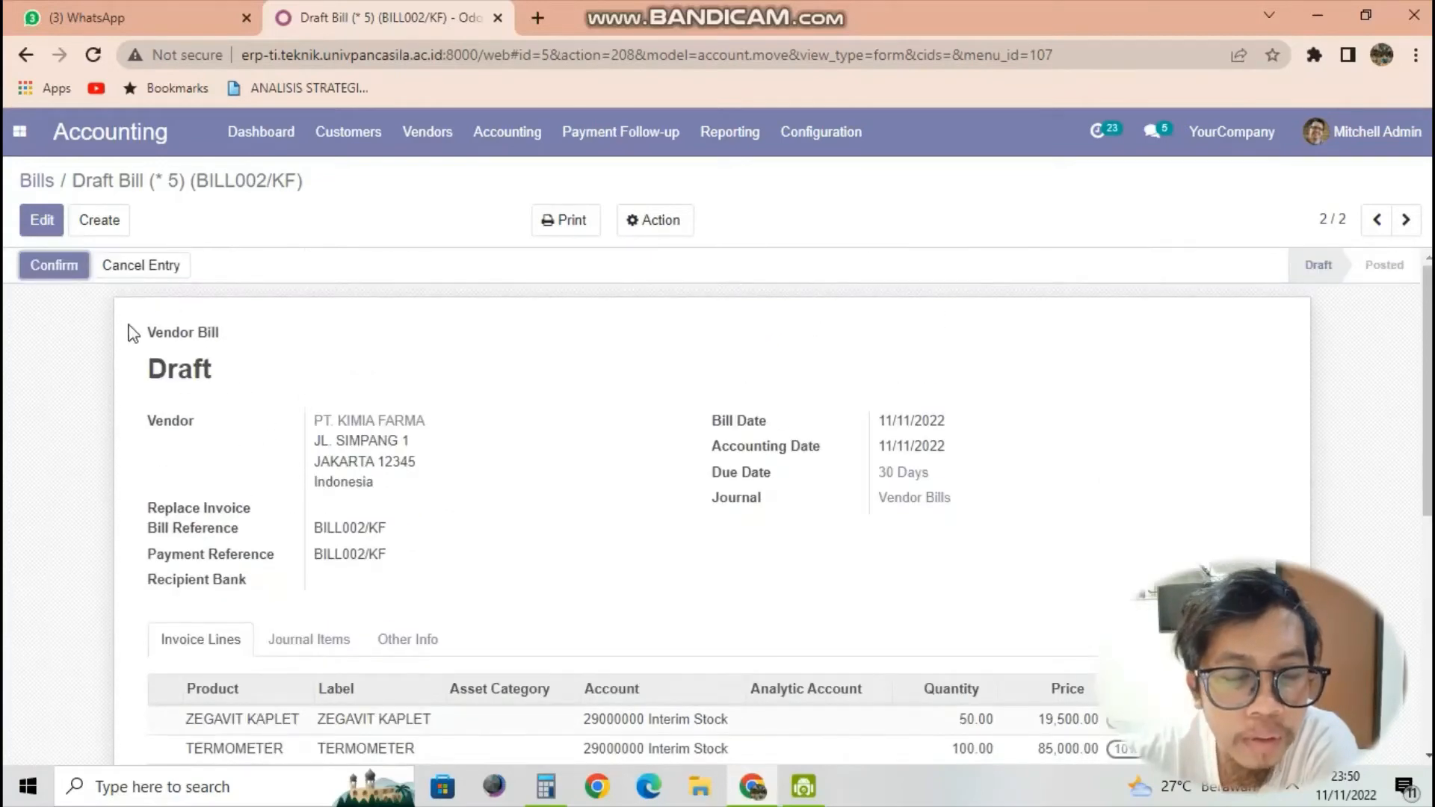
left_click(41, 223)
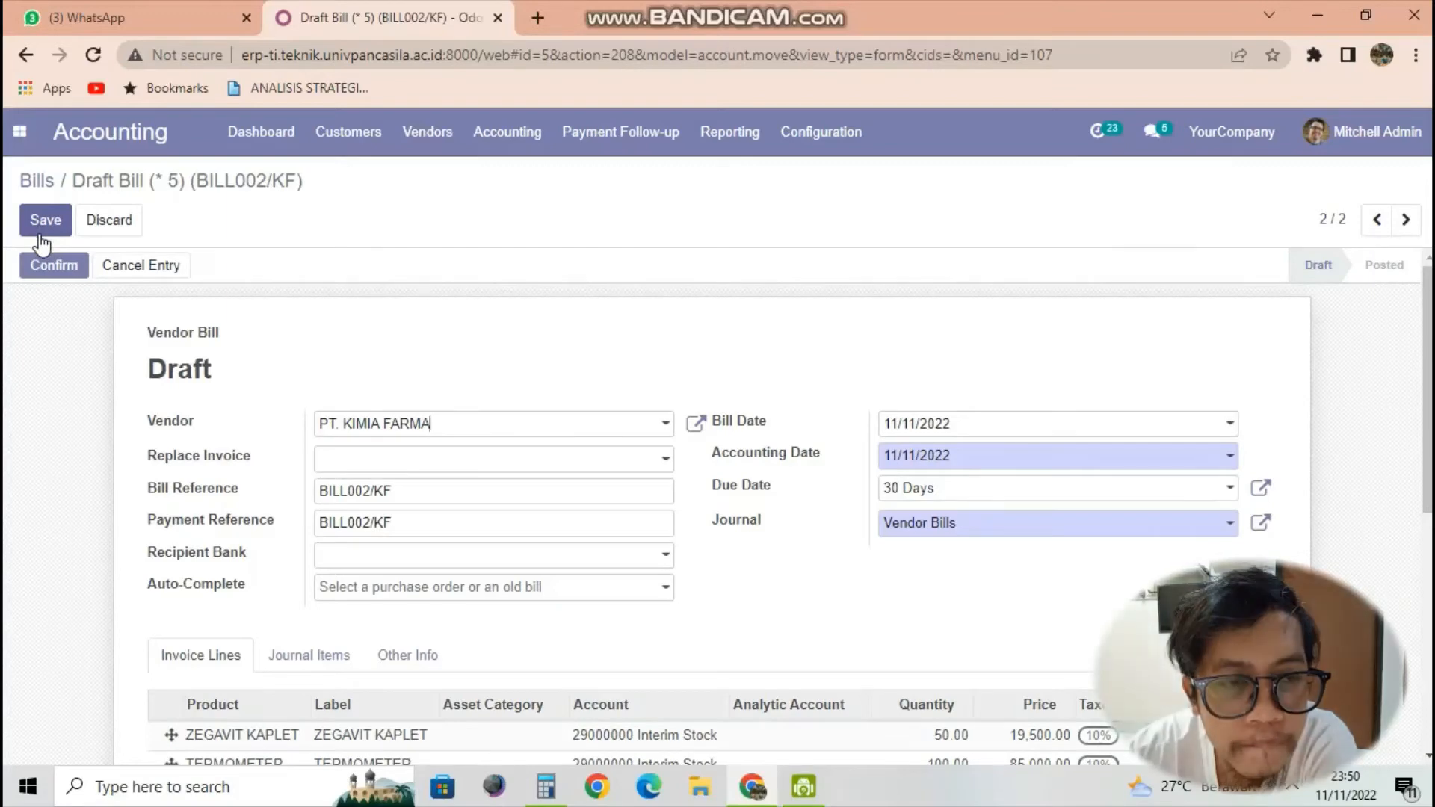
left_click(175, 373)
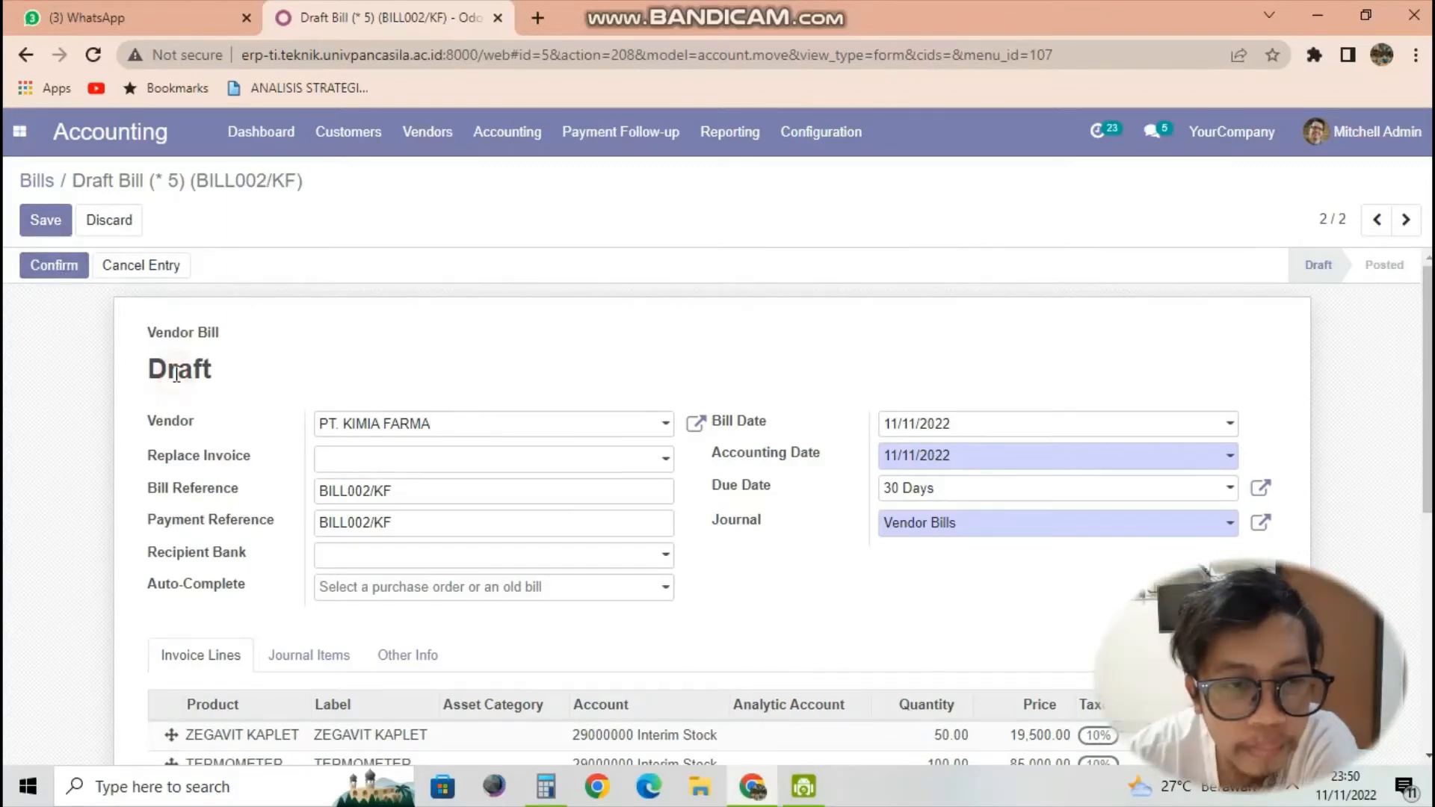
double_click(207, 369)
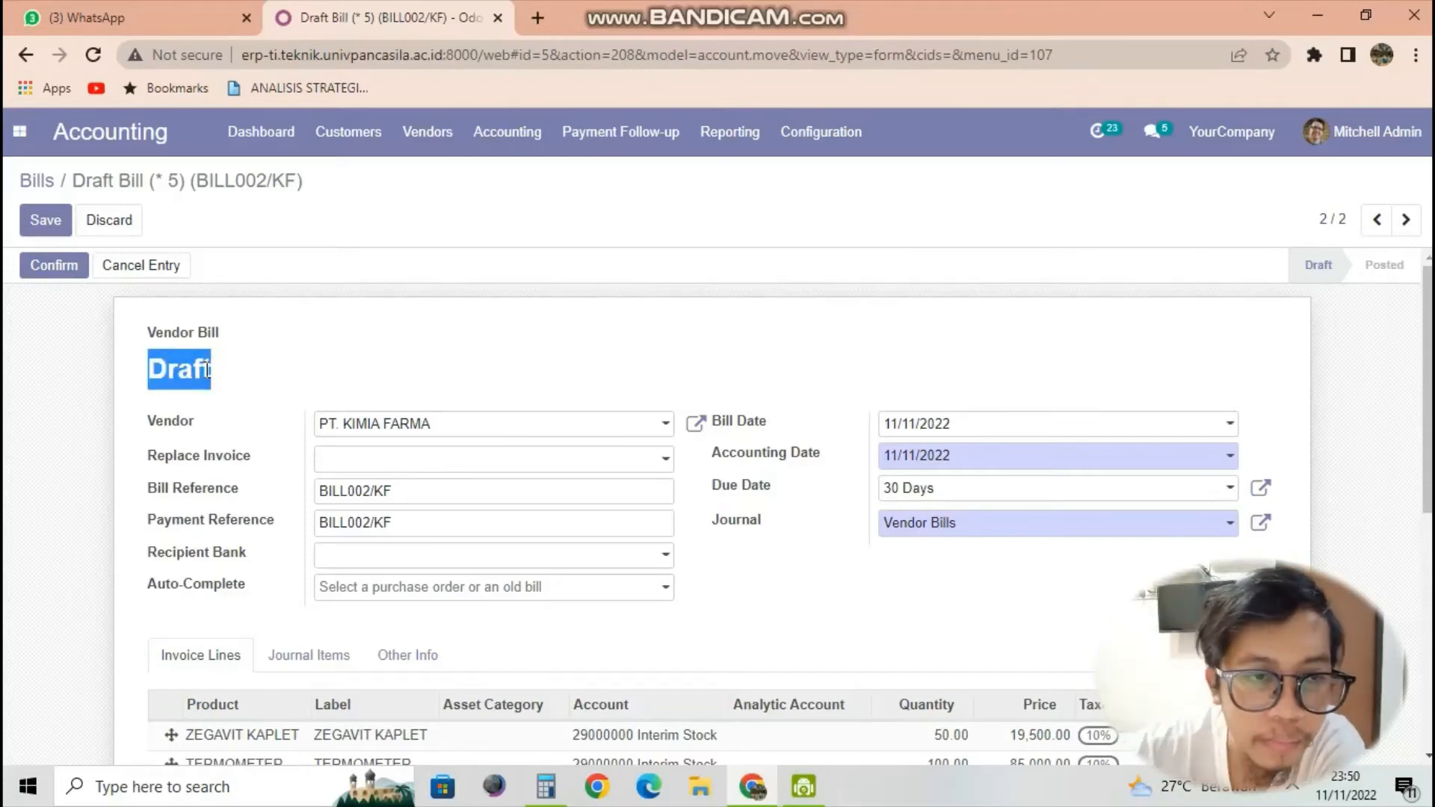
left_click(65, 271)
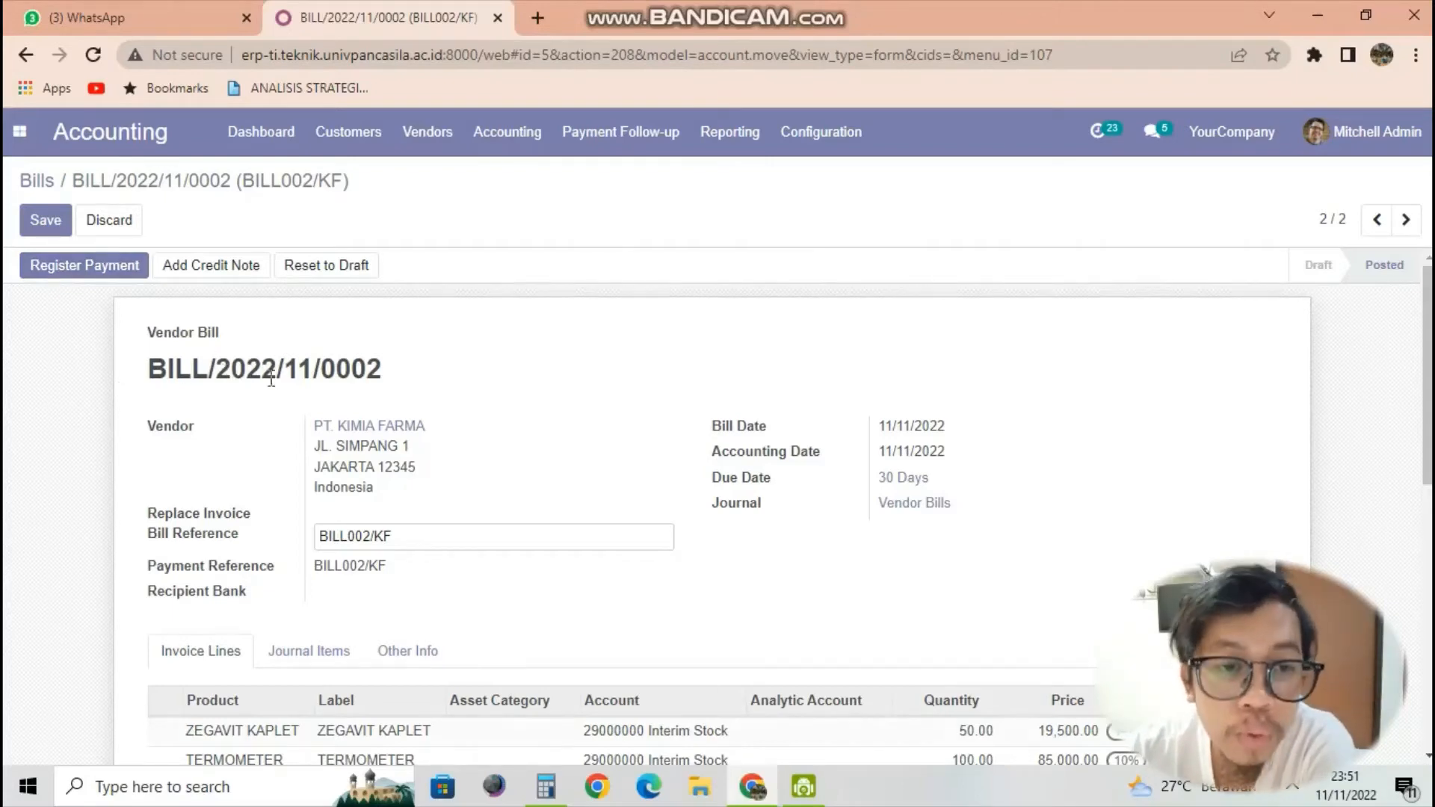
Start registering the bill's payment, enter BCA as recipient bank account and close the bank account creation form without filling it in.
scroll(332, 376, "down", 3)
scroll(332, 383, "down", 4)
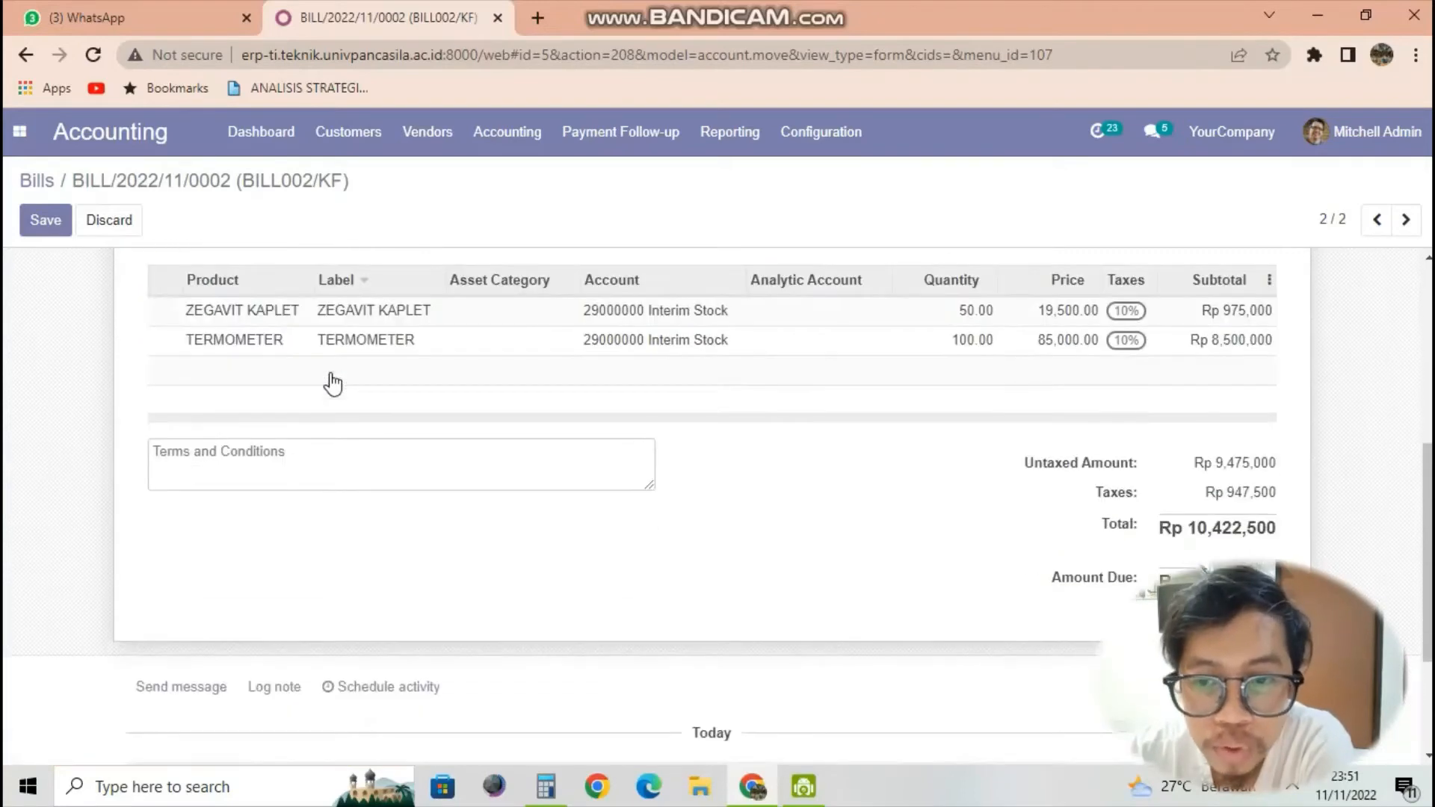
scroll(785, 419, "up", 7)
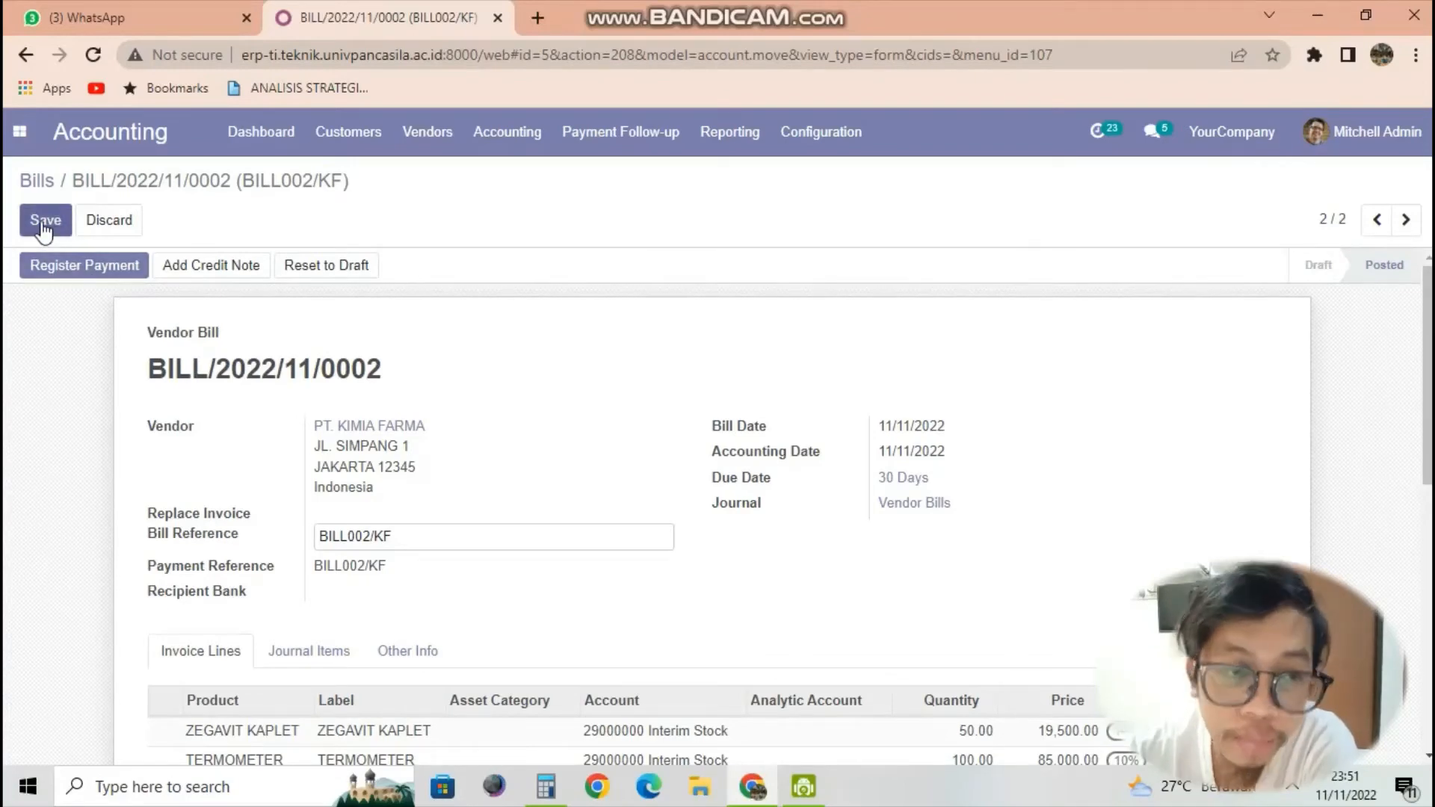
left_click(52, 269)
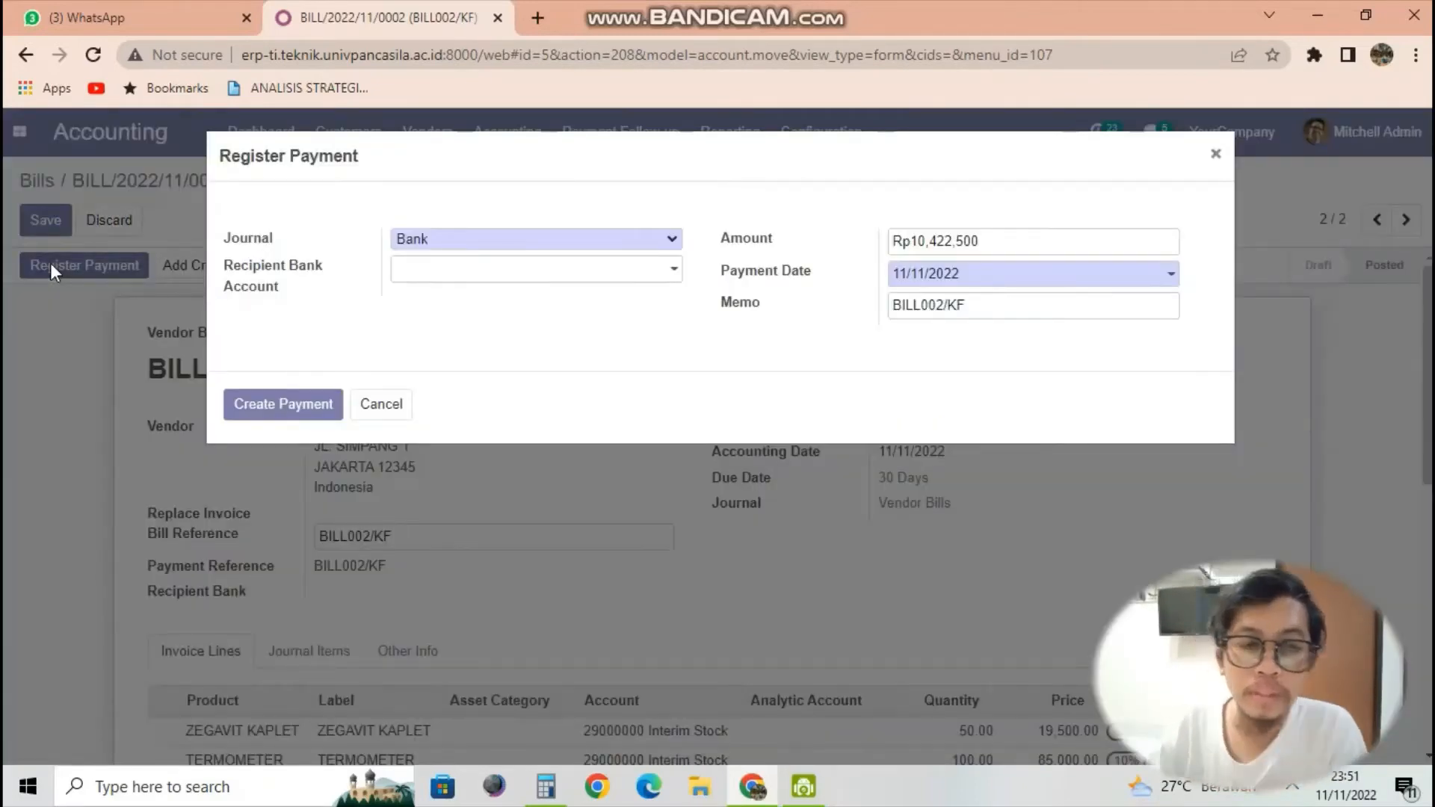
left_click(490, 271)
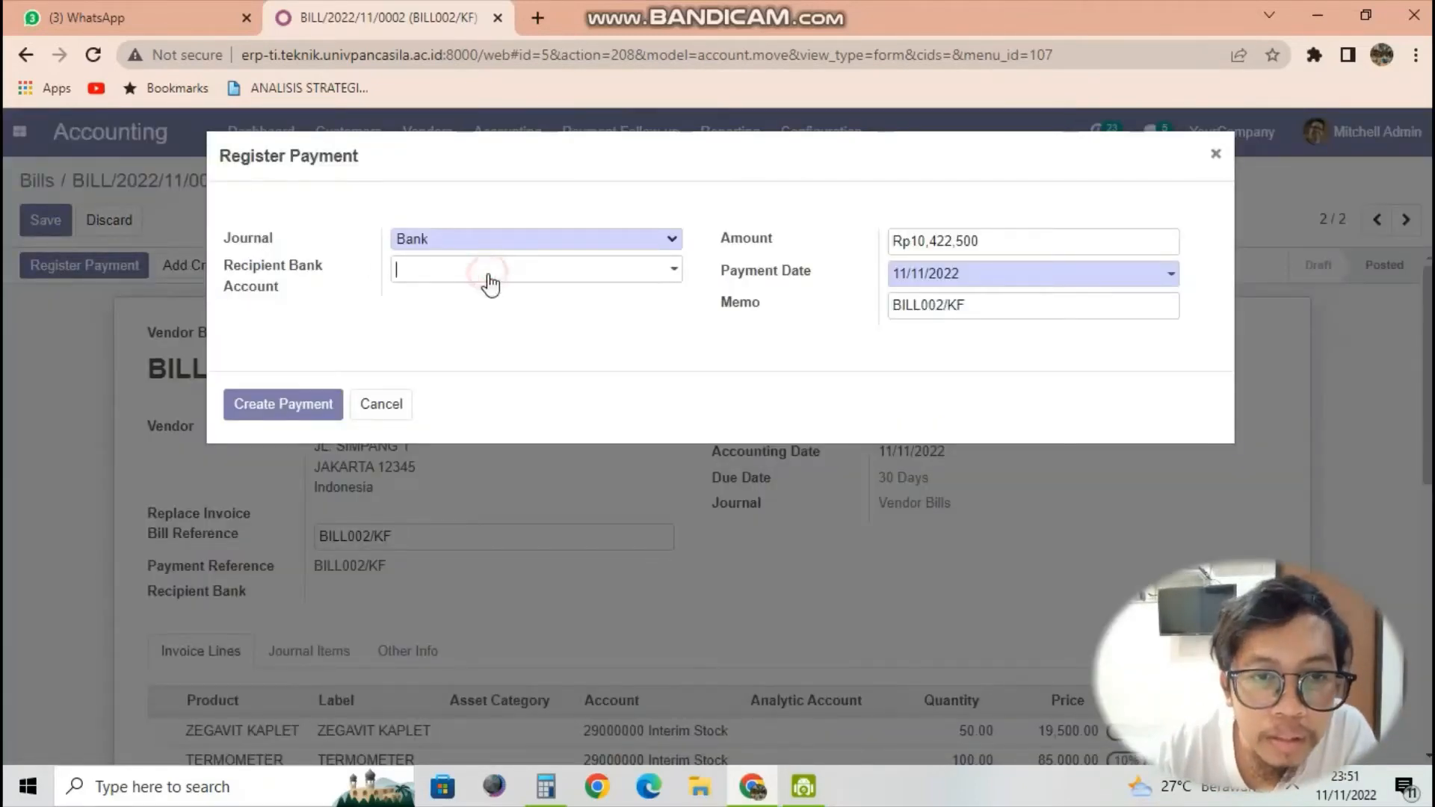
type("BCA")
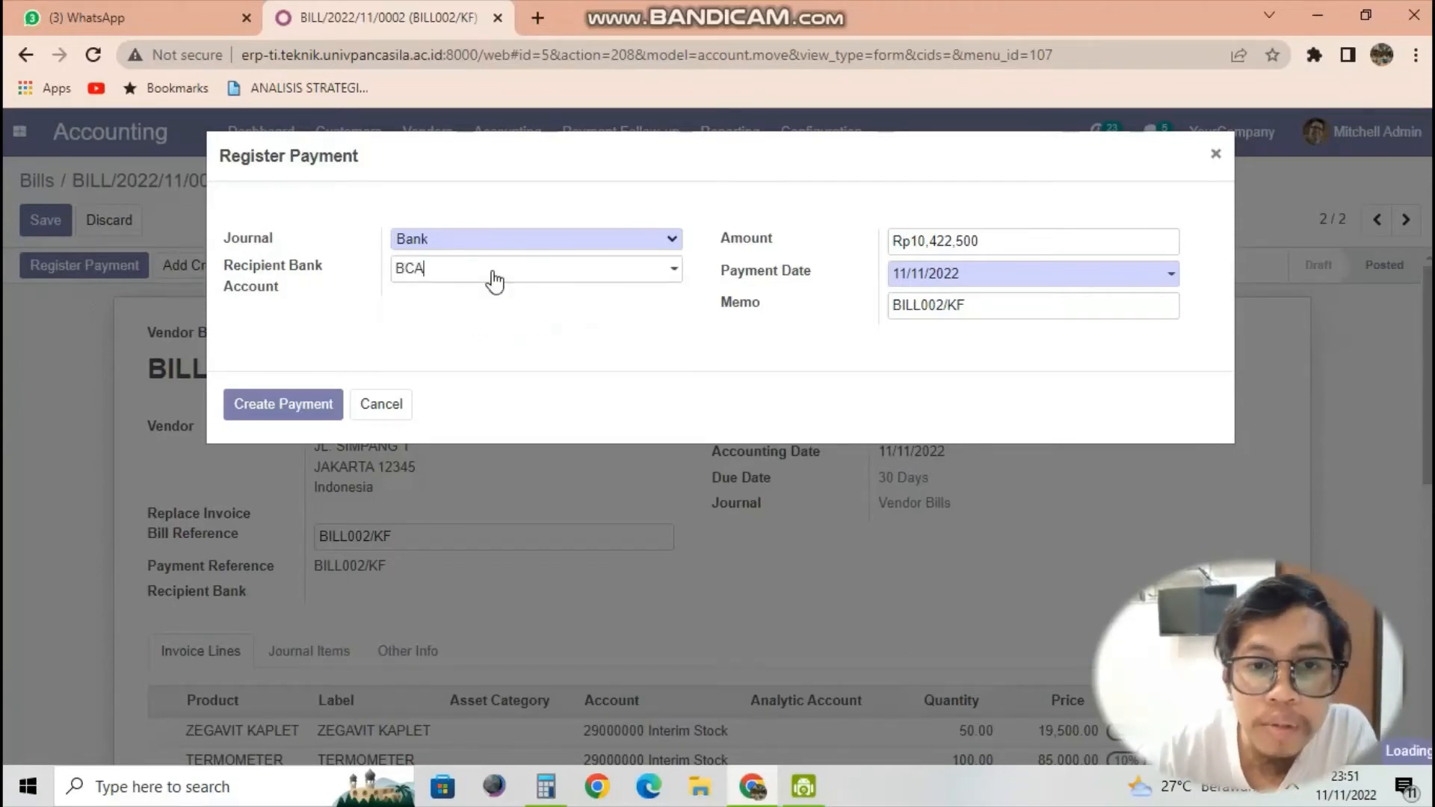
left_click(447, 329)
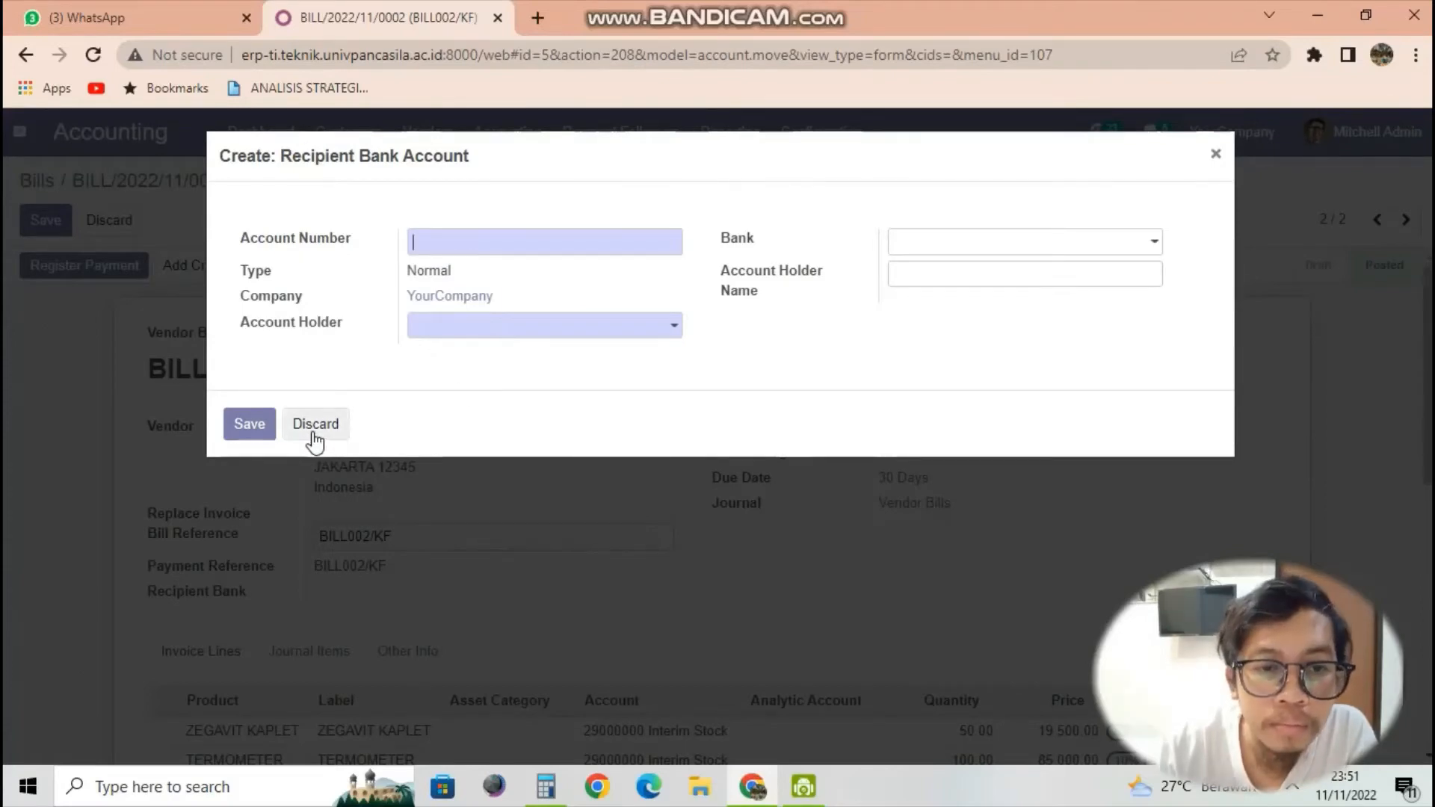
left_click(1215, 153)
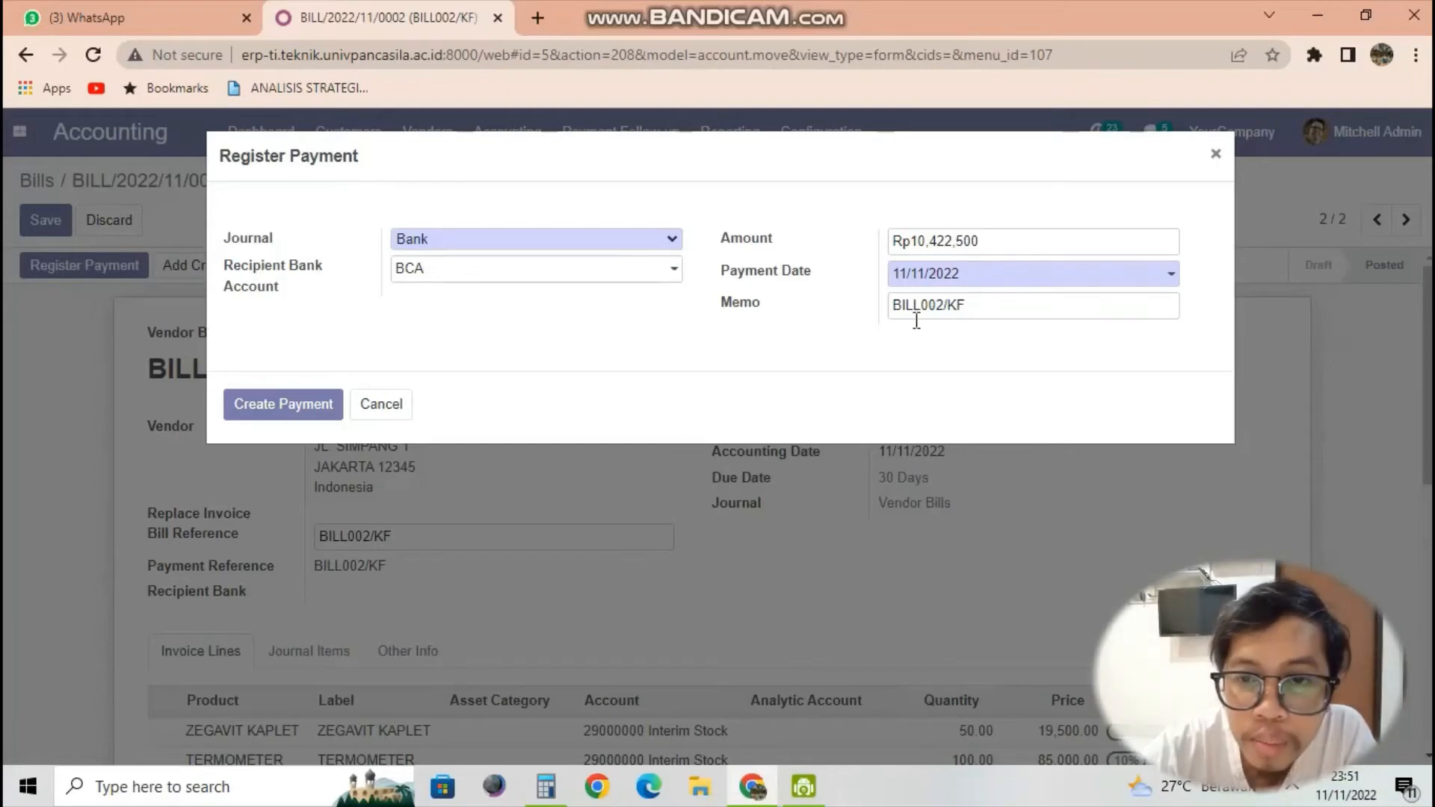
Create the payment for the PT. KIMIA FARMA bill and open the vendor bills list.
left_click(296, 417)
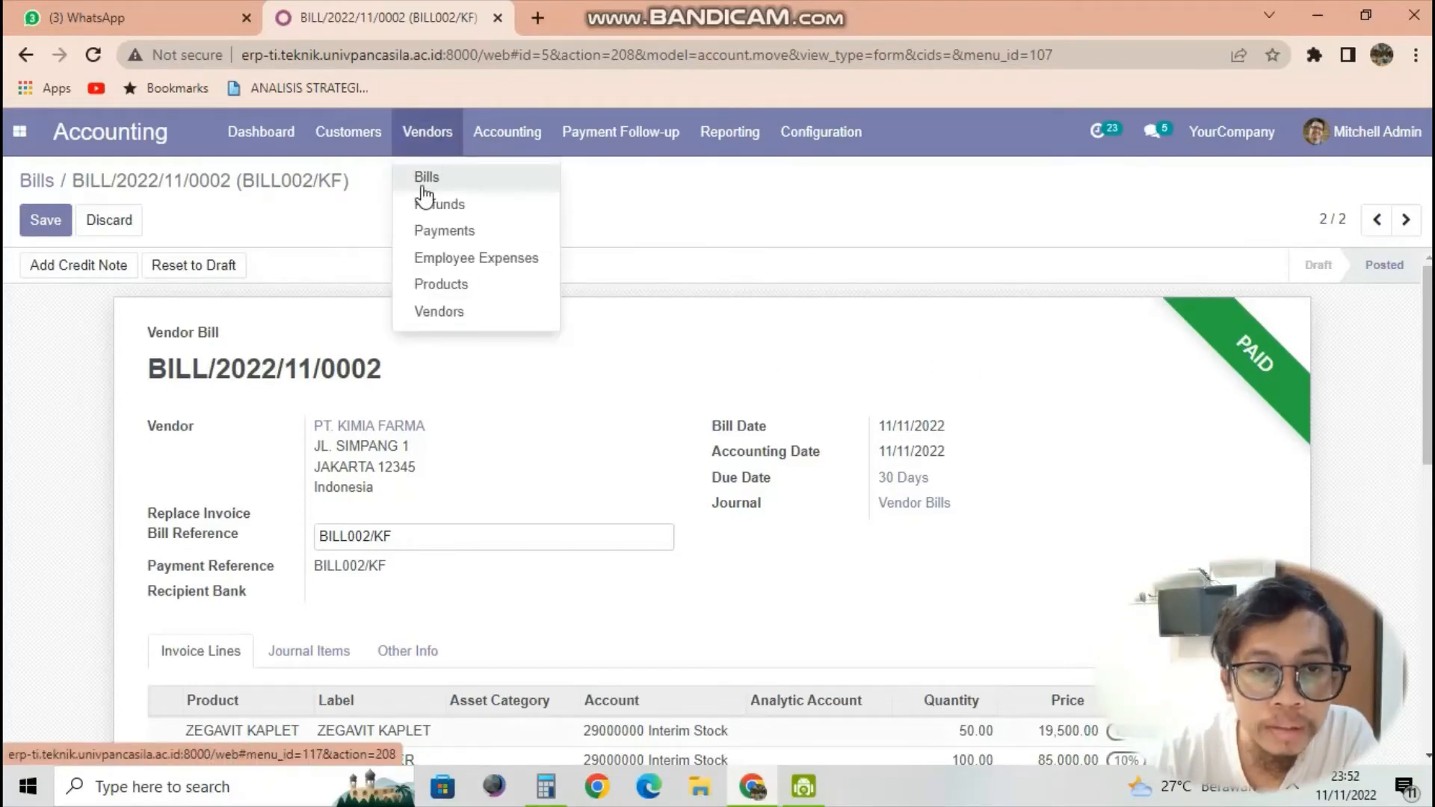
left_click(423, 180)
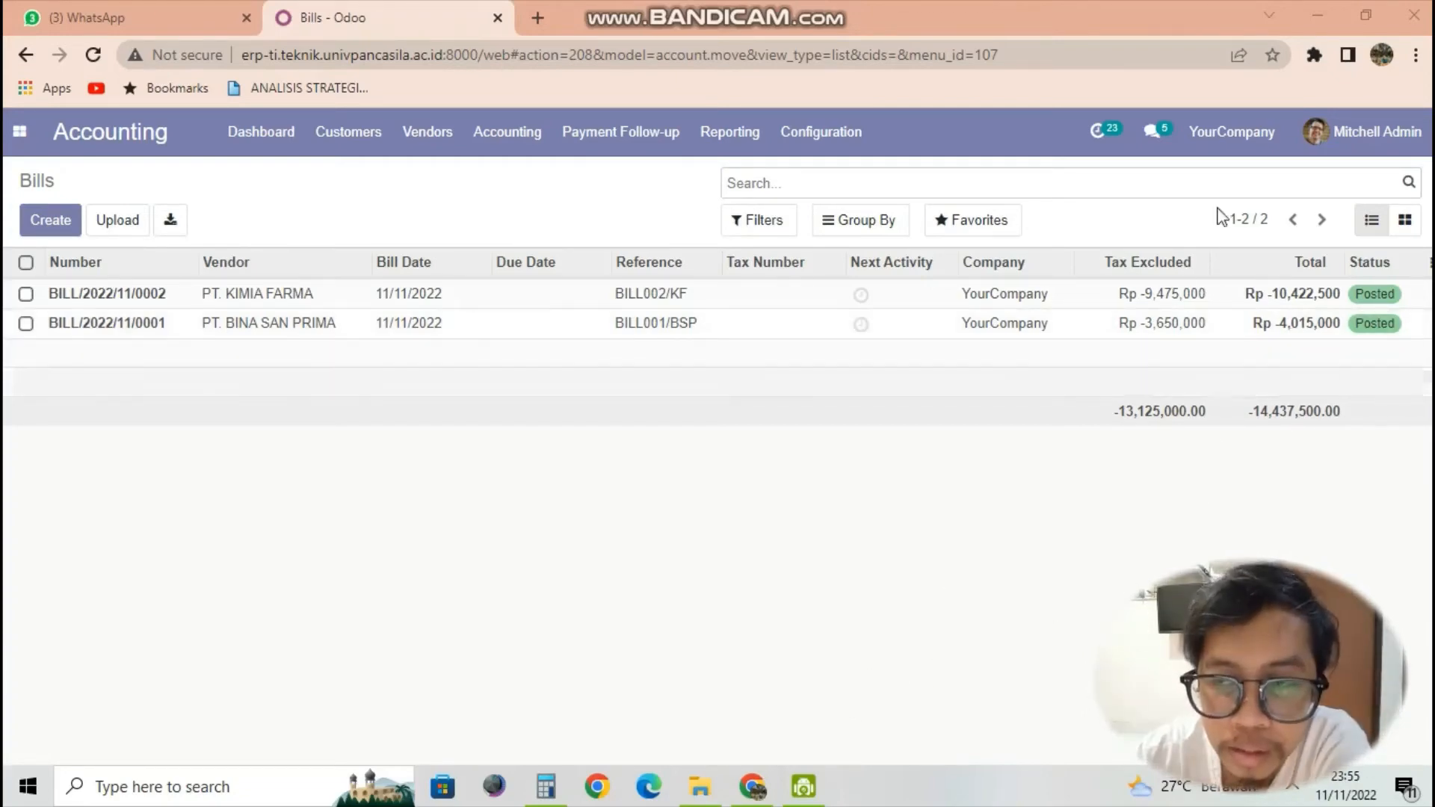
left_click(1316, 18)
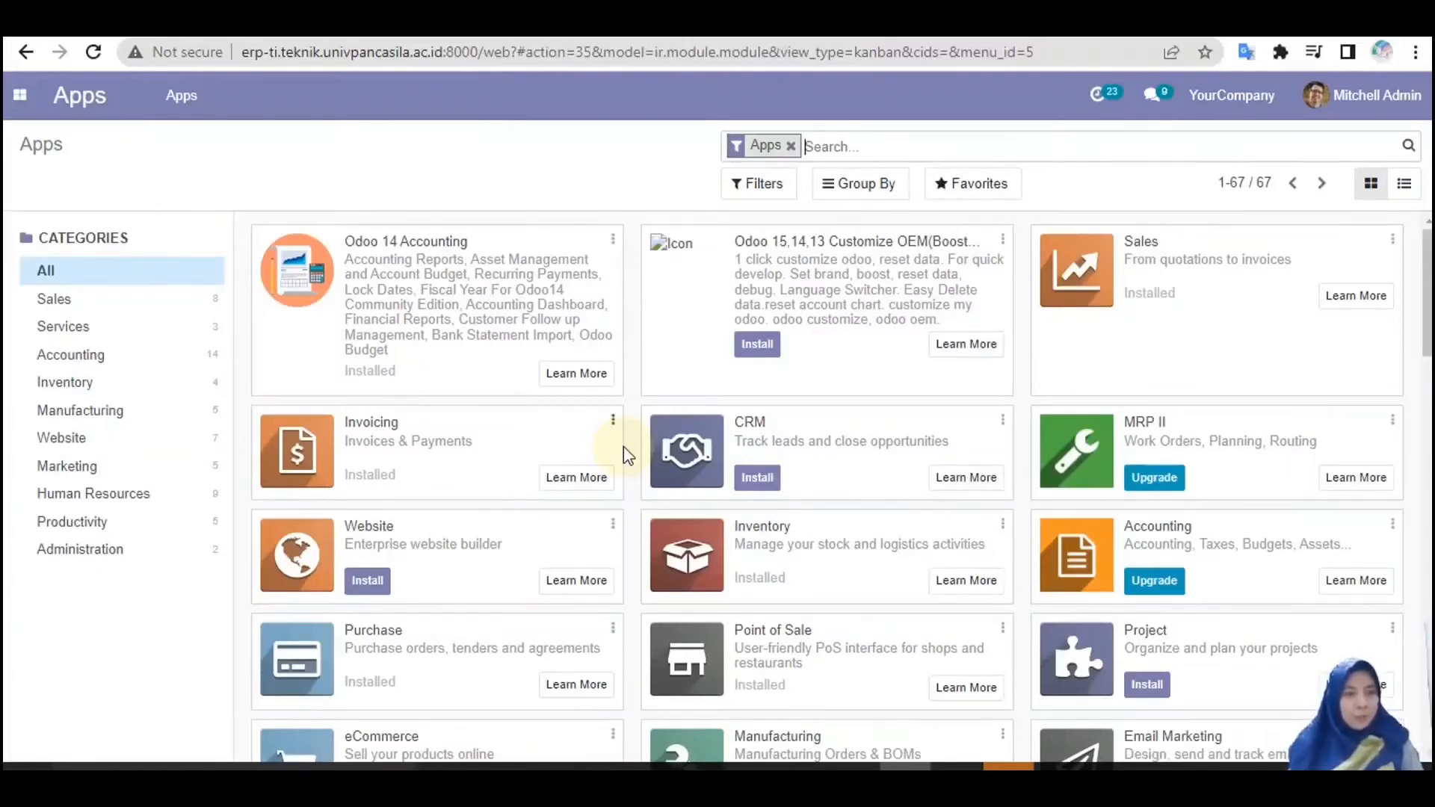
Switch to the Sales app and look over its available order and invoicing options.
left_click(20, 98)
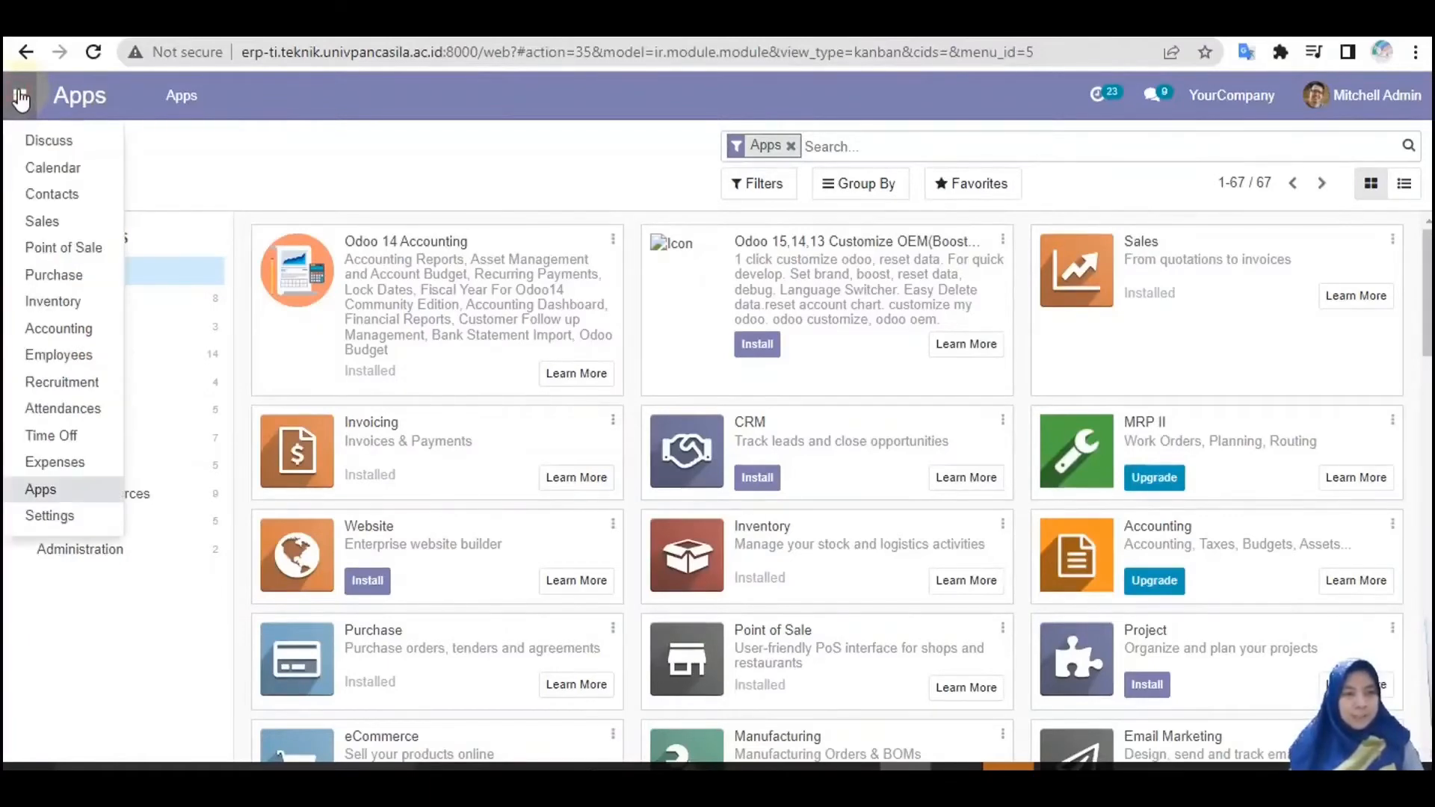
left_click(58, 227)
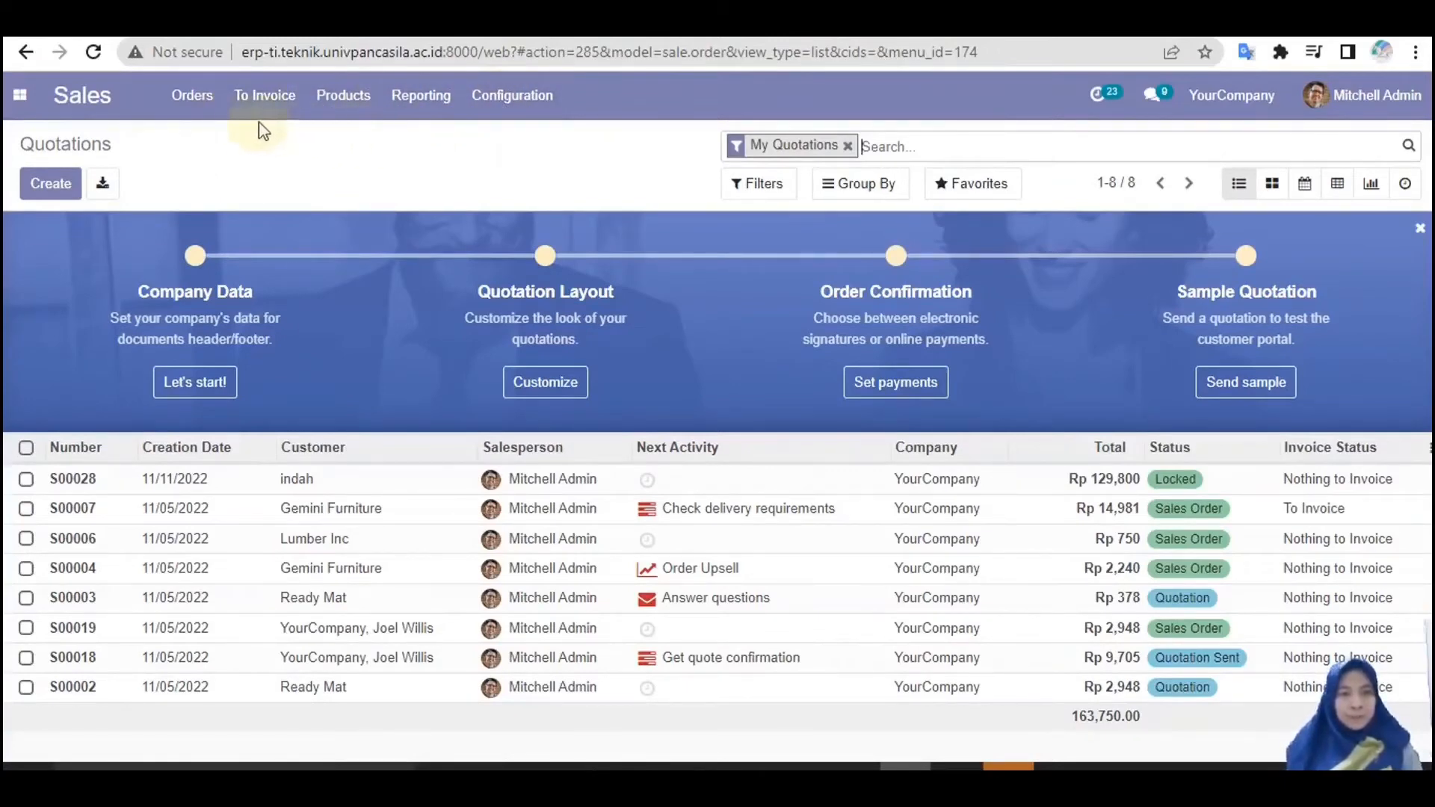
left_click(204, 109)
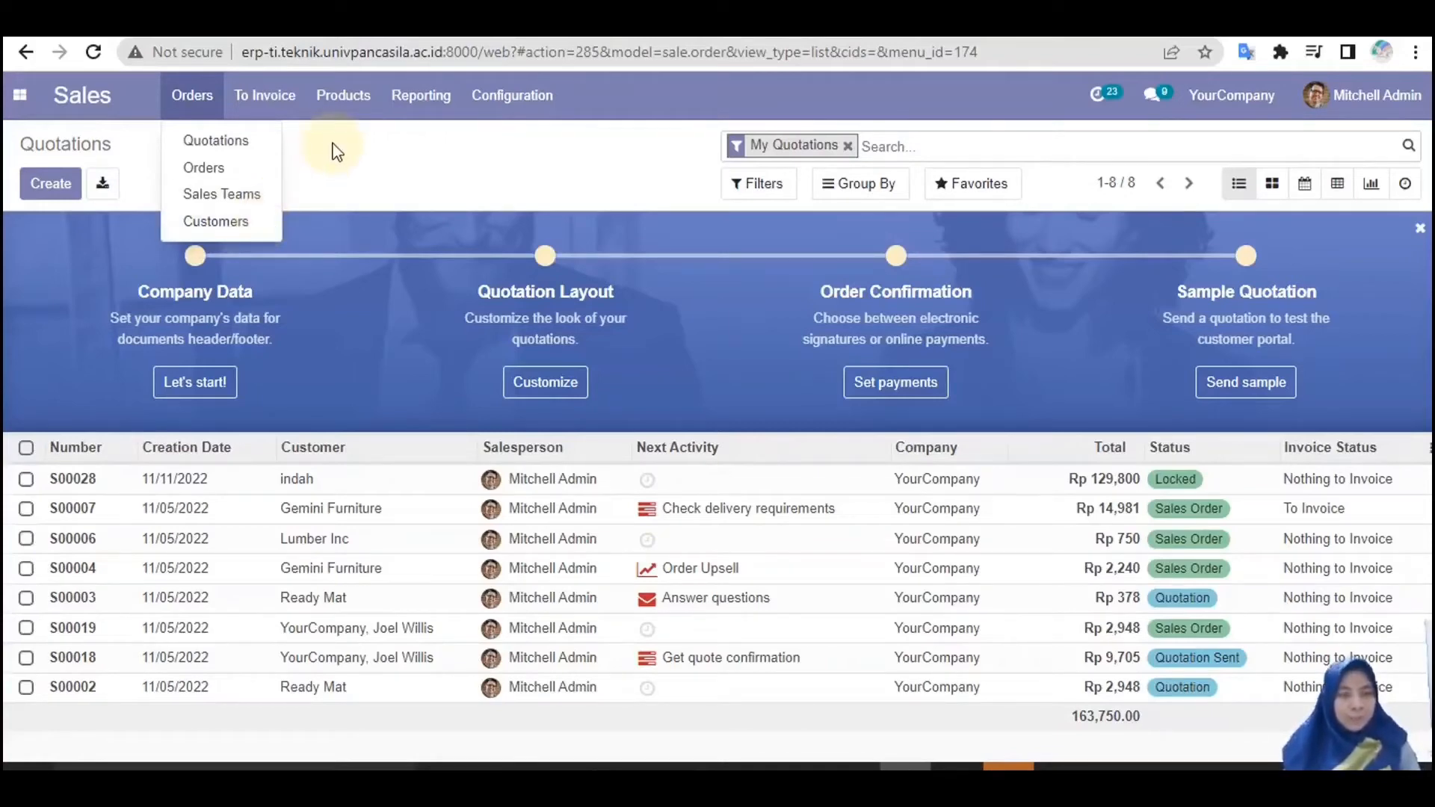
left_click(278, 100)
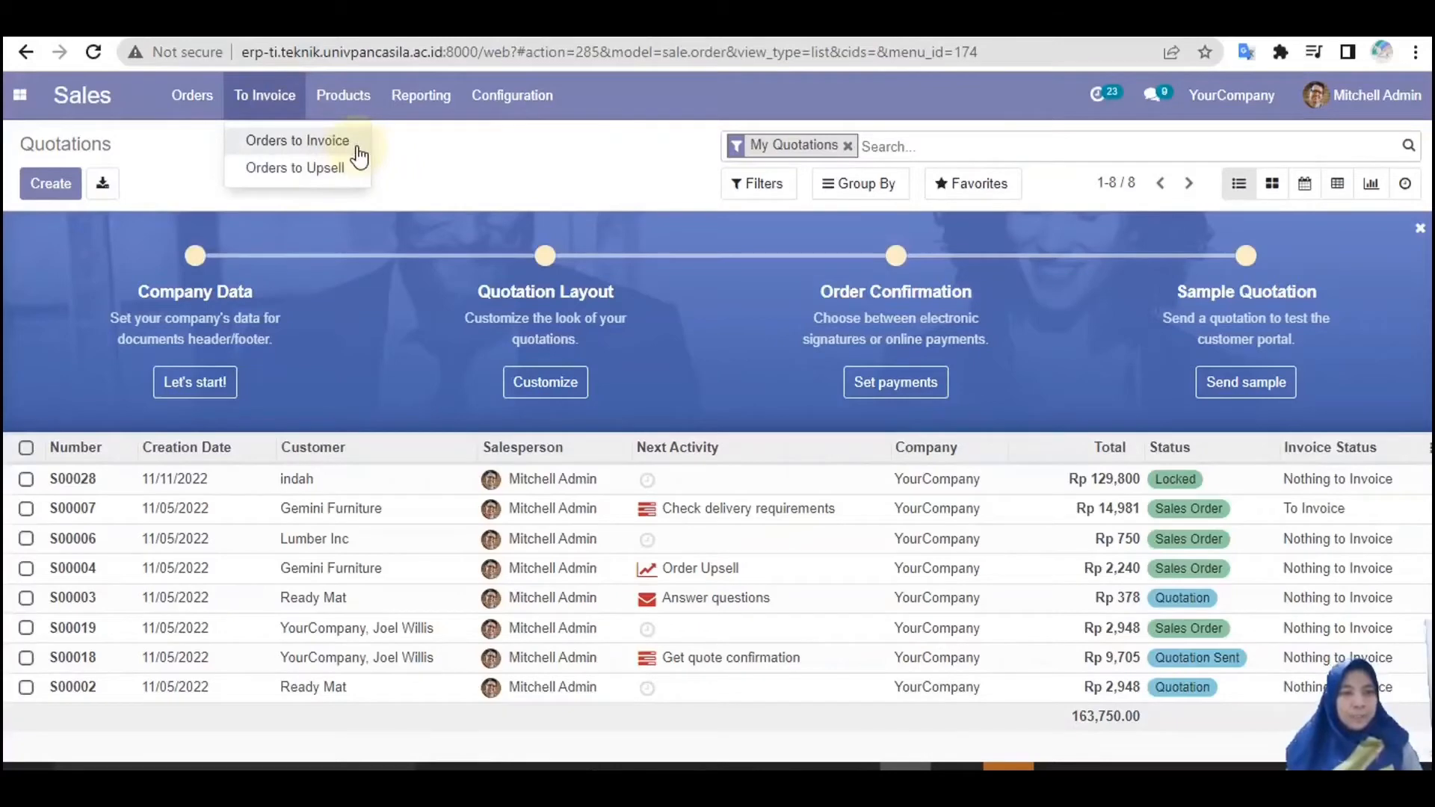
View the Sales product catalogue, replacing the Can be Sold filter with Available in POS.
left_click(360, 101)
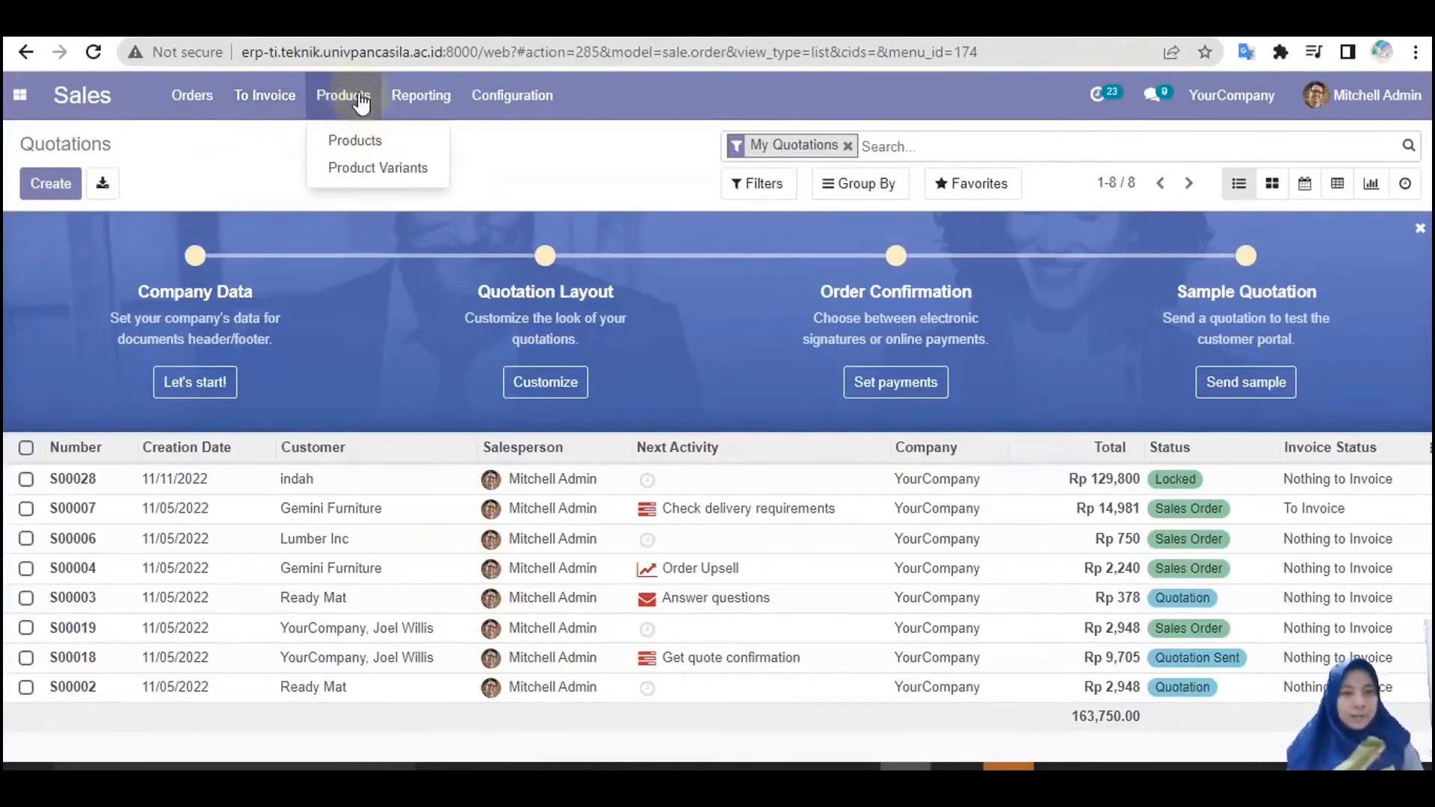
left_click(374, 143)
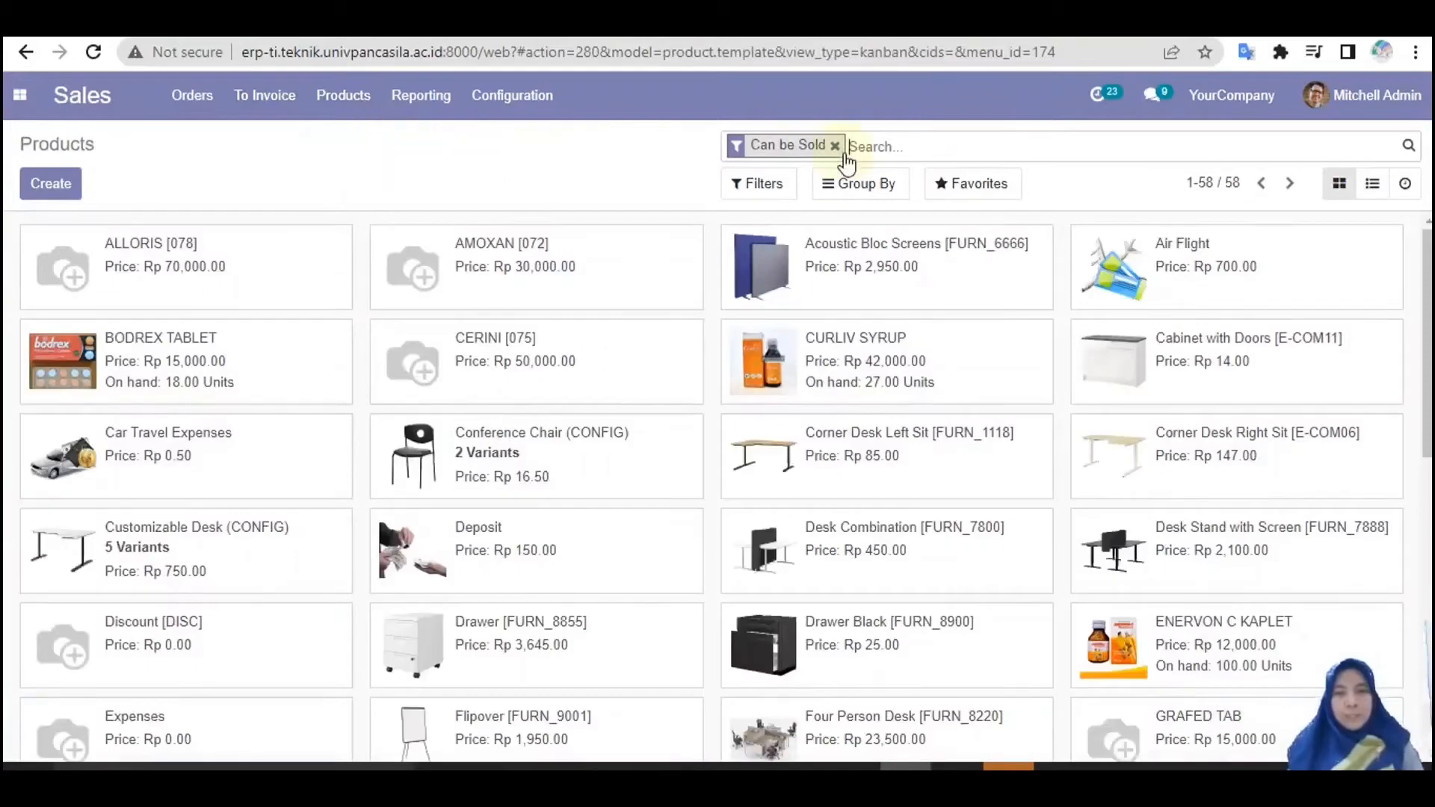
left_click(826, 146)
left_click(775, 189)
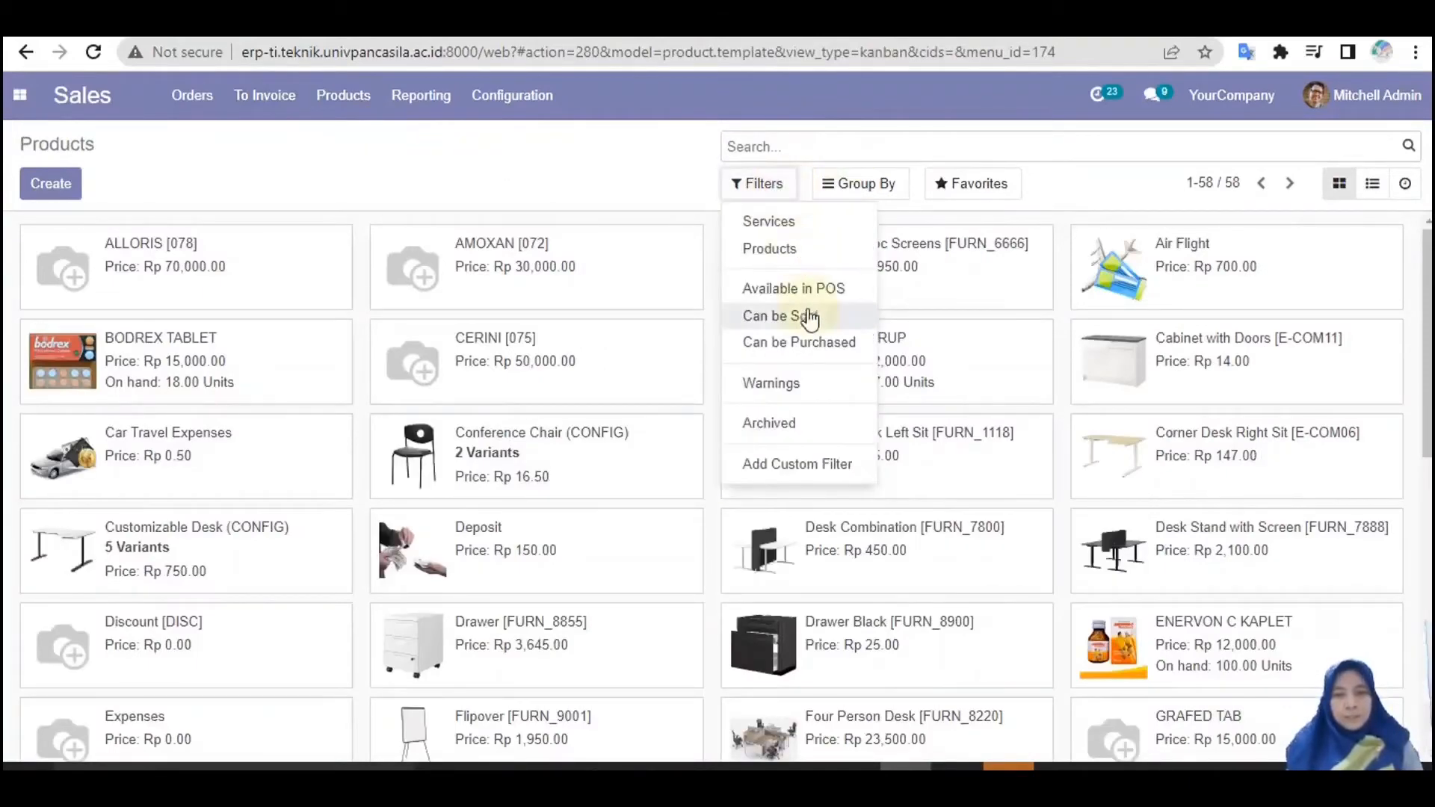
left_click(797, 293)
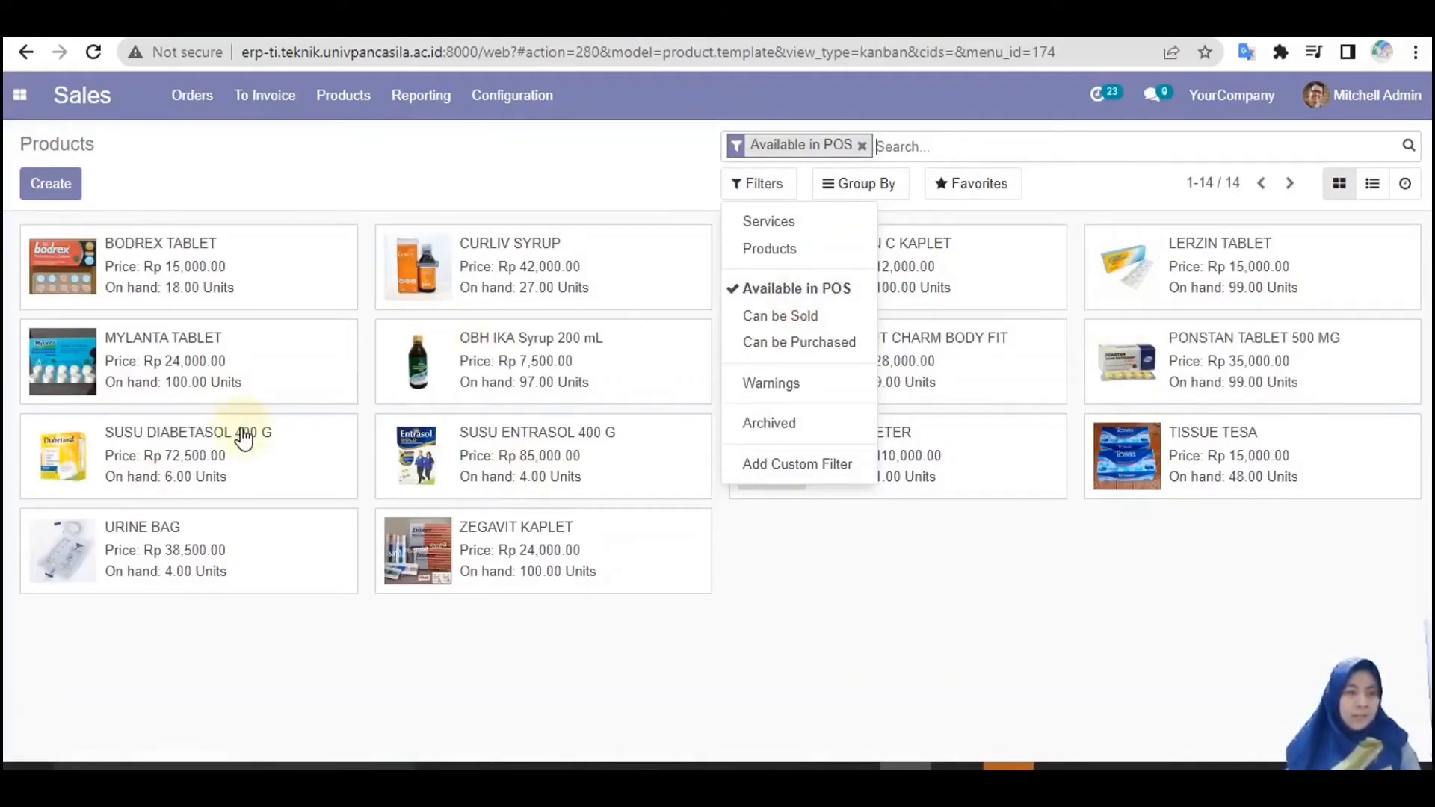
left_click(413, 102)
mouse_move(486, 103)
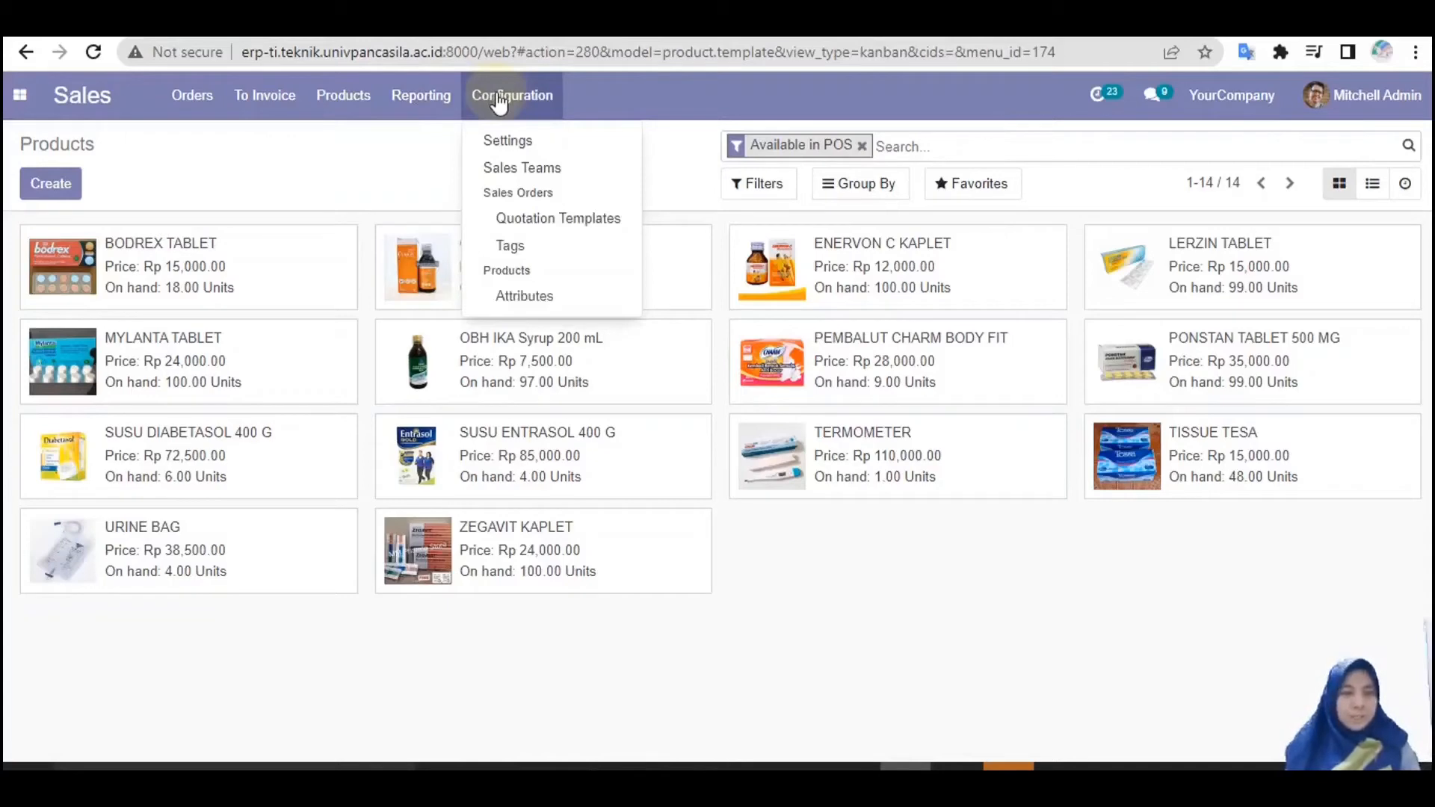
mouse_move(270, 112)
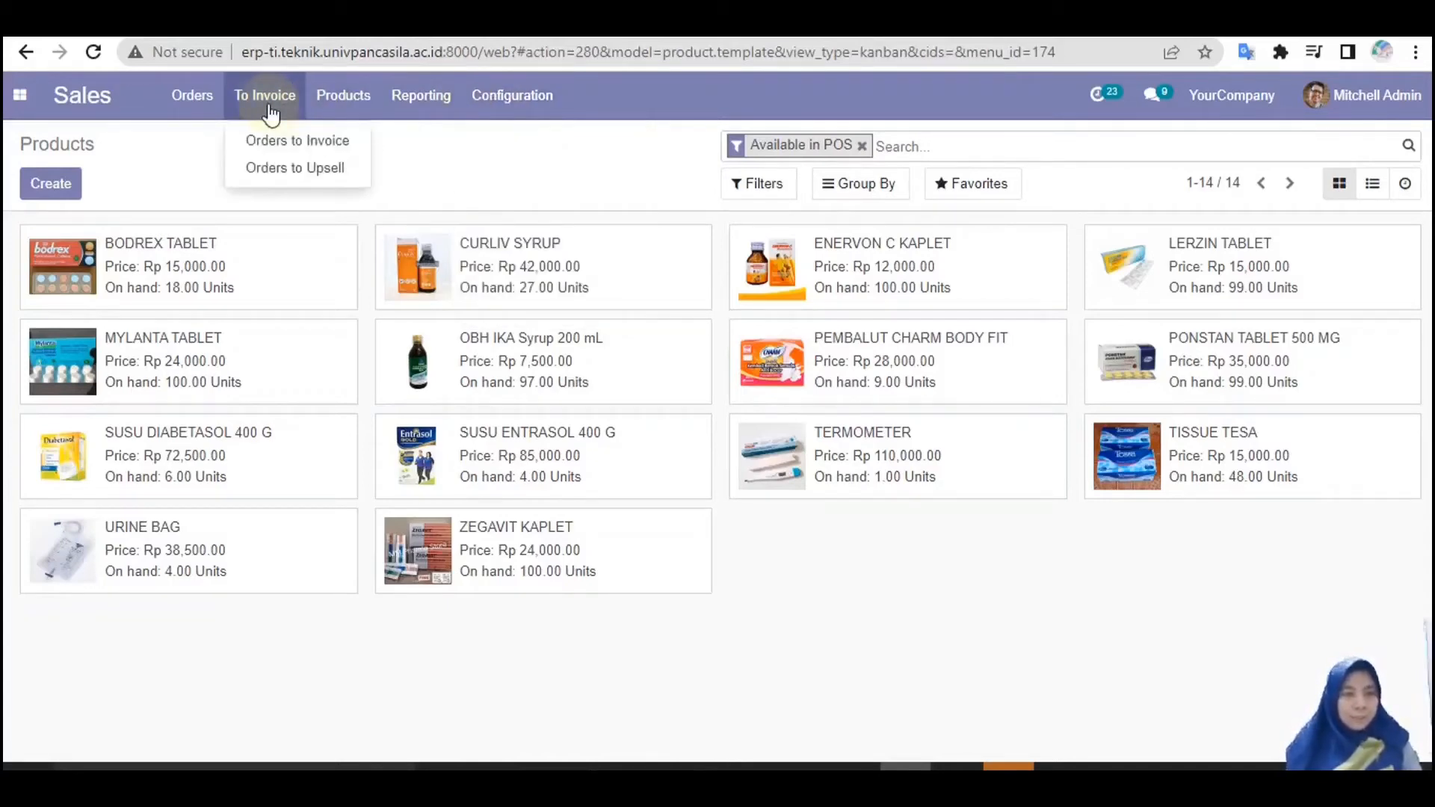
Start a new quotation from the quotations list and choose the second suggested customer.
mouse_move(203, 97)
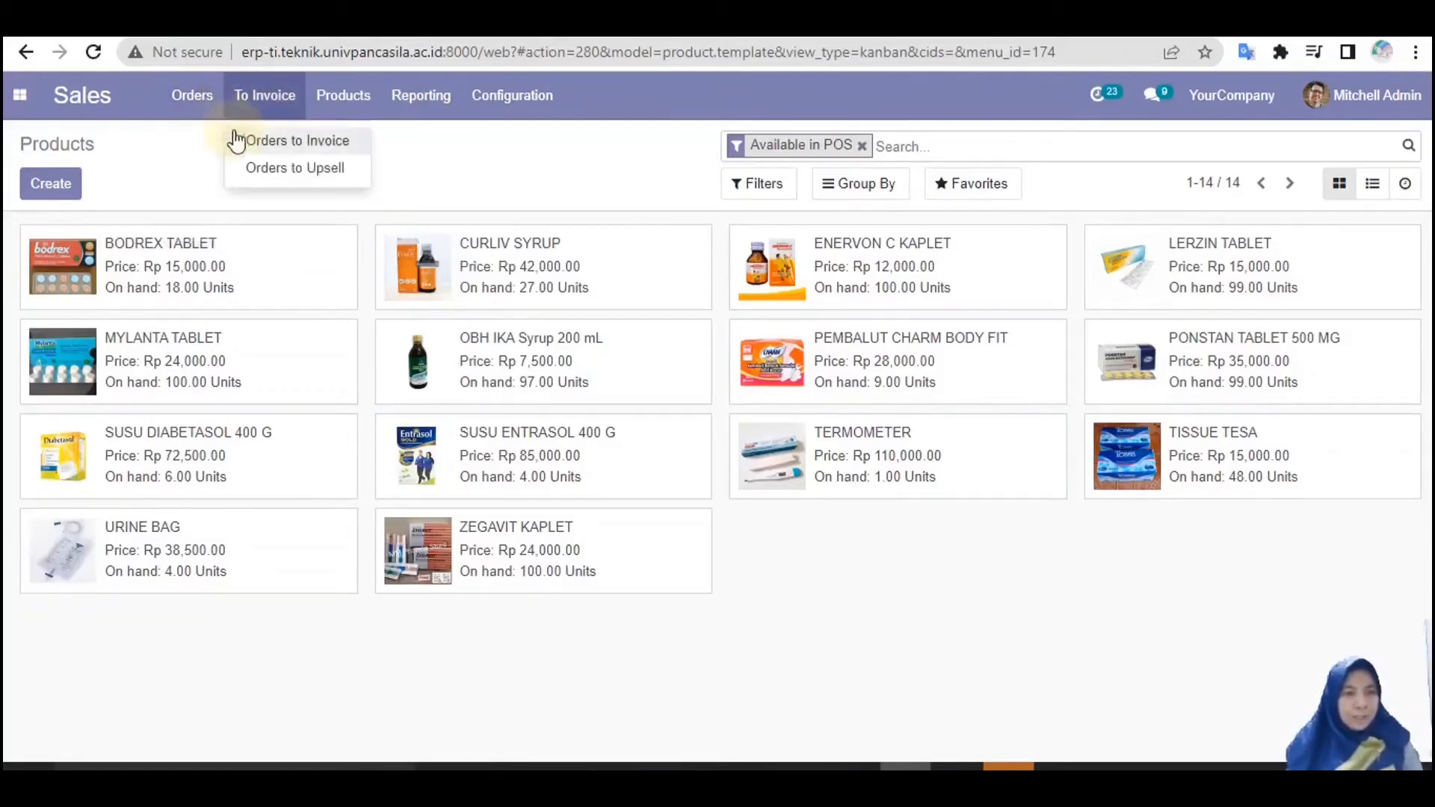
left_click(200, 141)
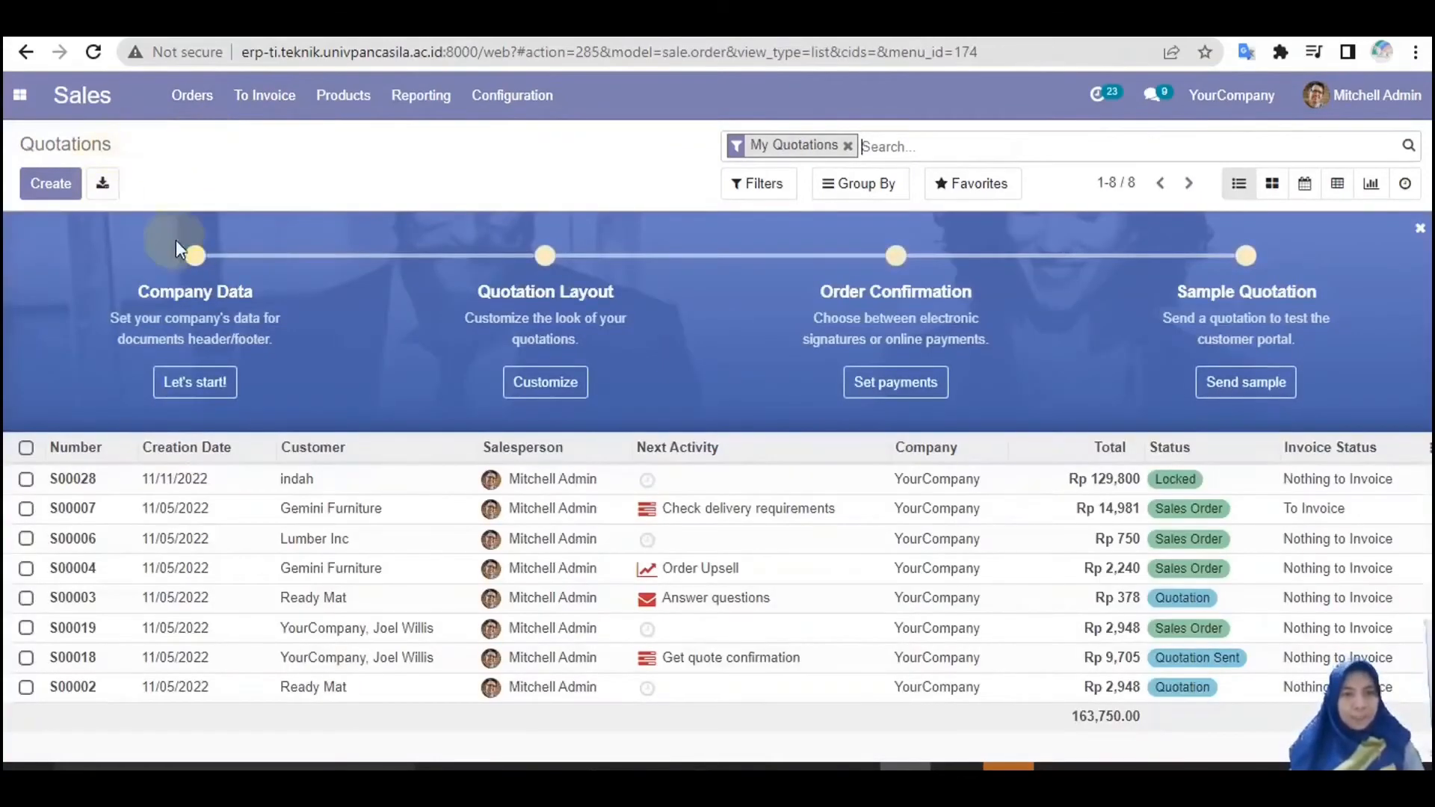
left_click(46, 185)
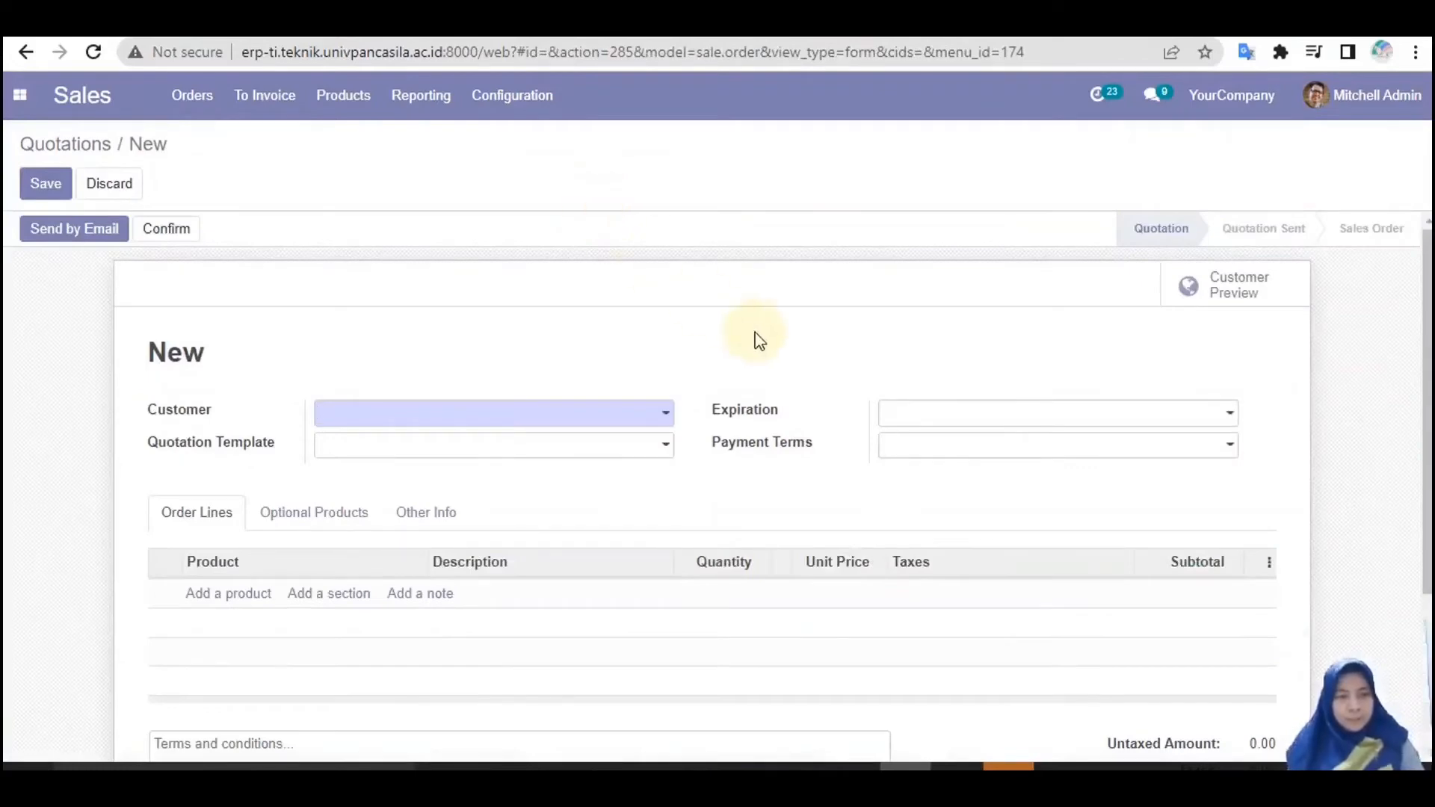
left_click(666, 413)
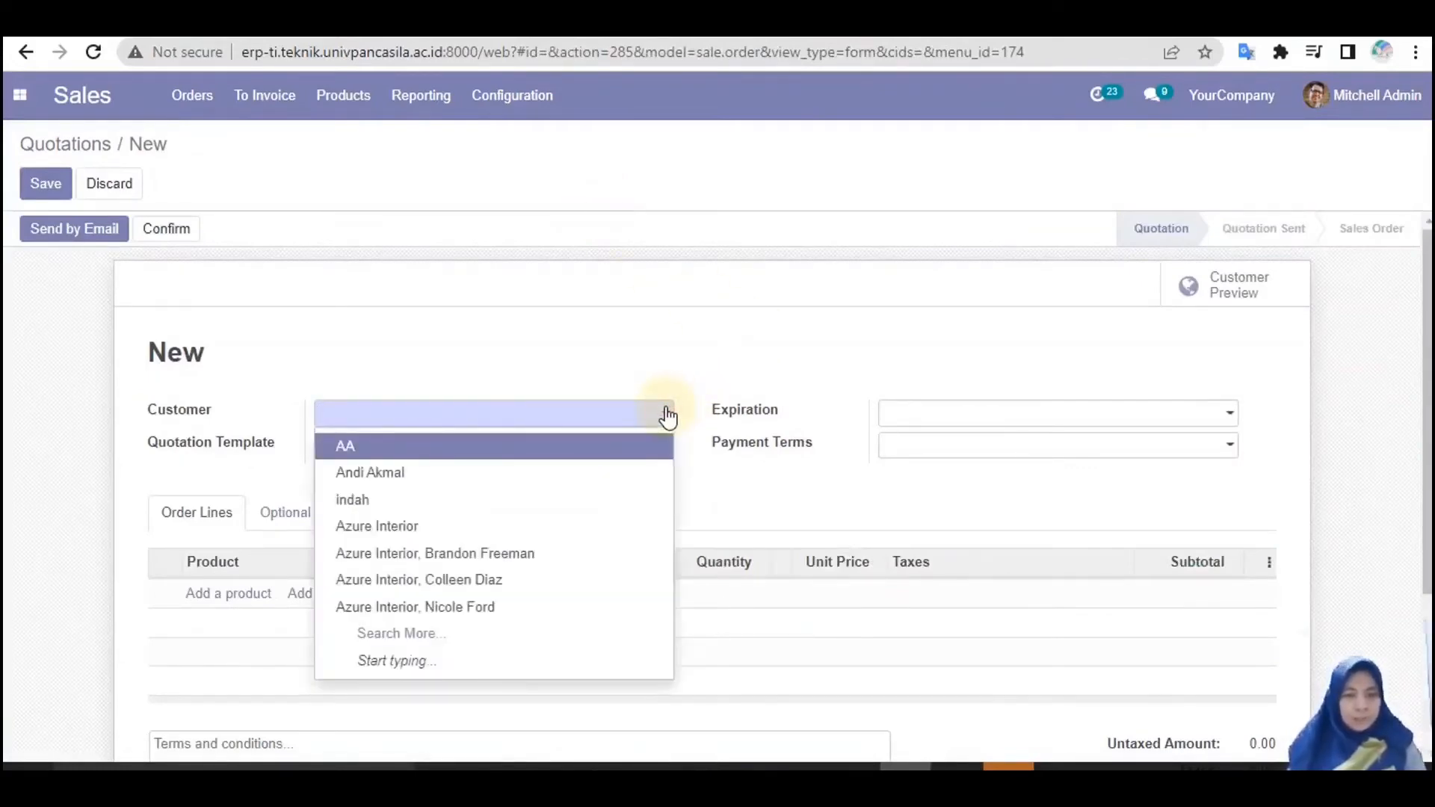
left_click(443, 473)
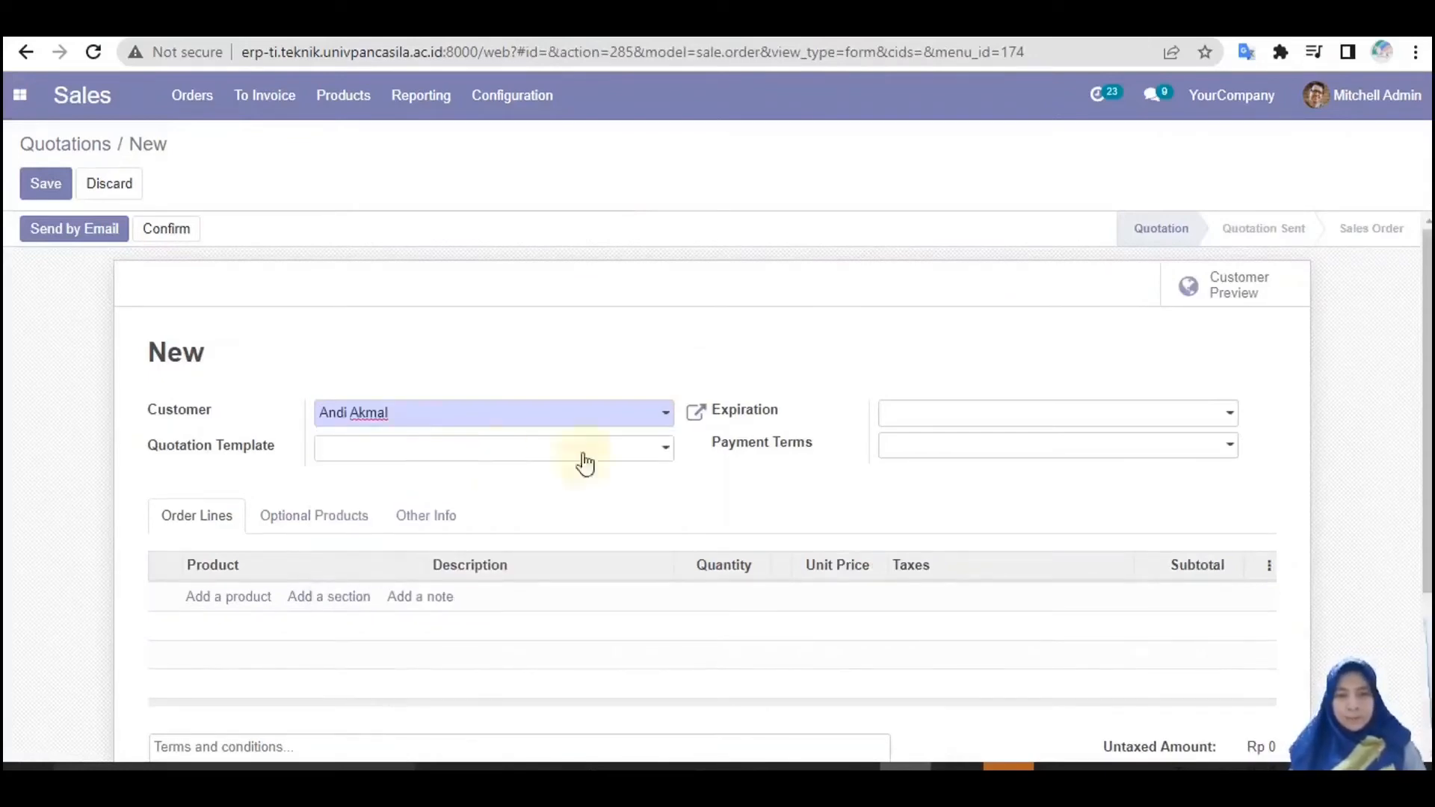
Set the quotation's expiration to 11/11/2022 and its payment terms to Immediate Payment.
left_click(1228, 414)
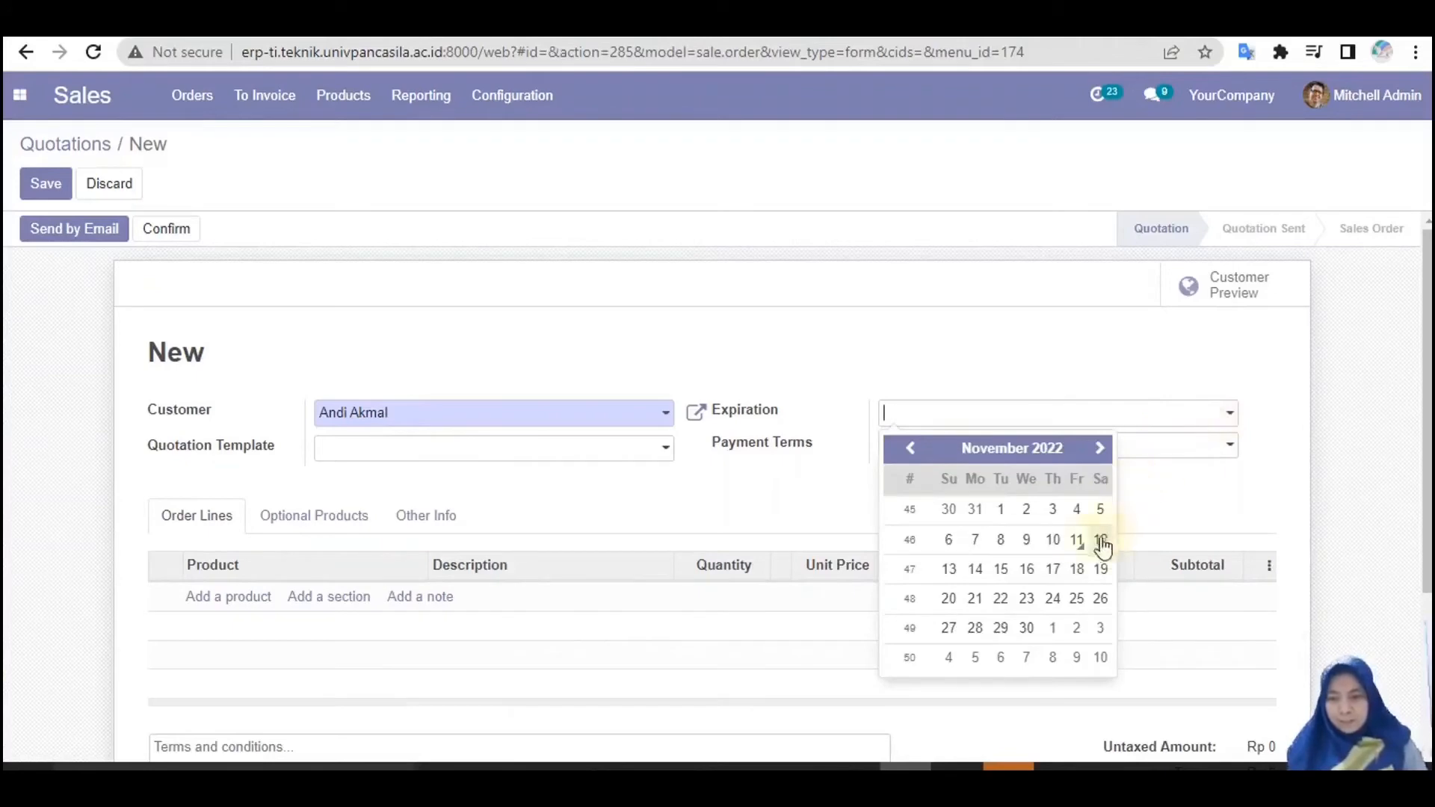
left_click(1078, 543)
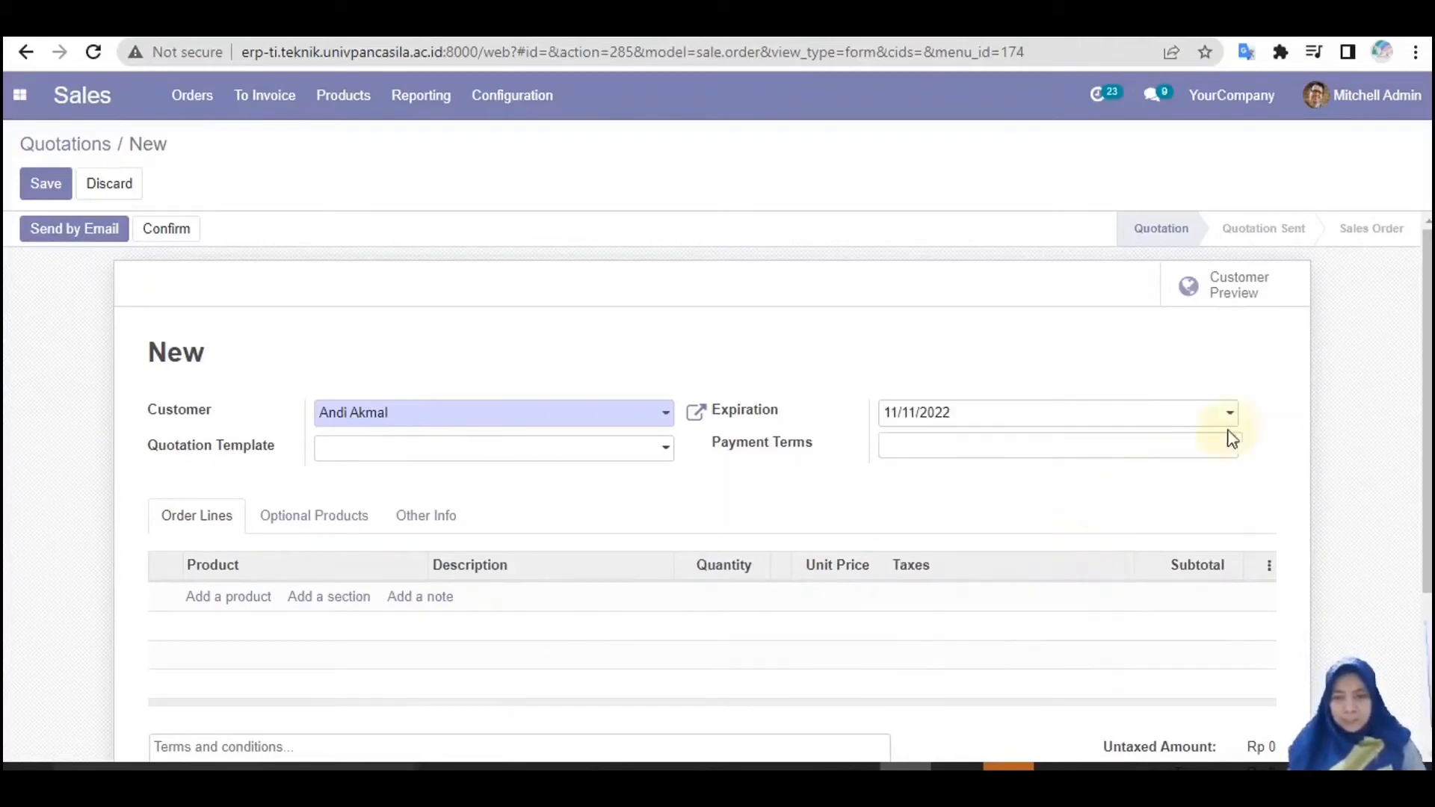
left_click(1232, 451)
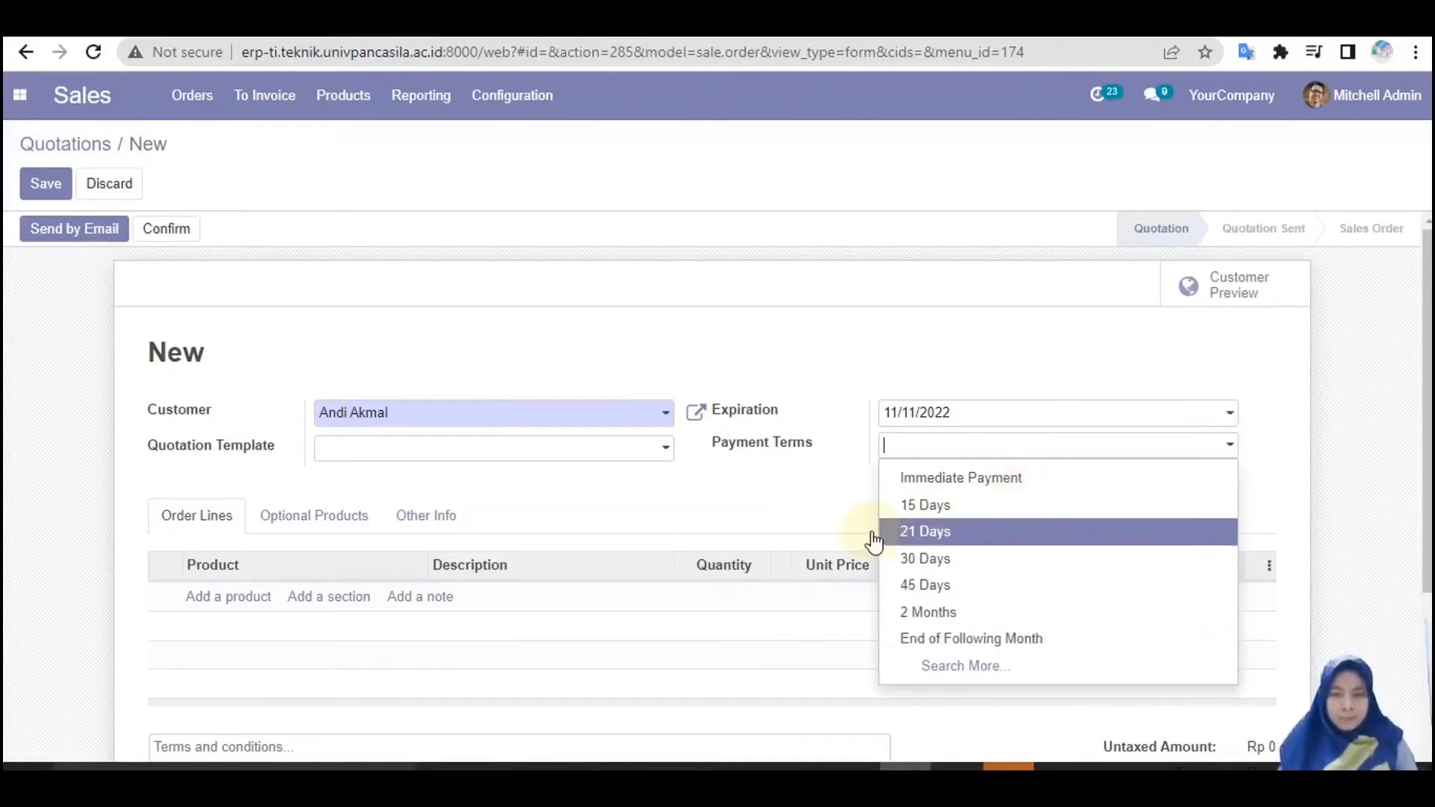
left_click(954, 486)
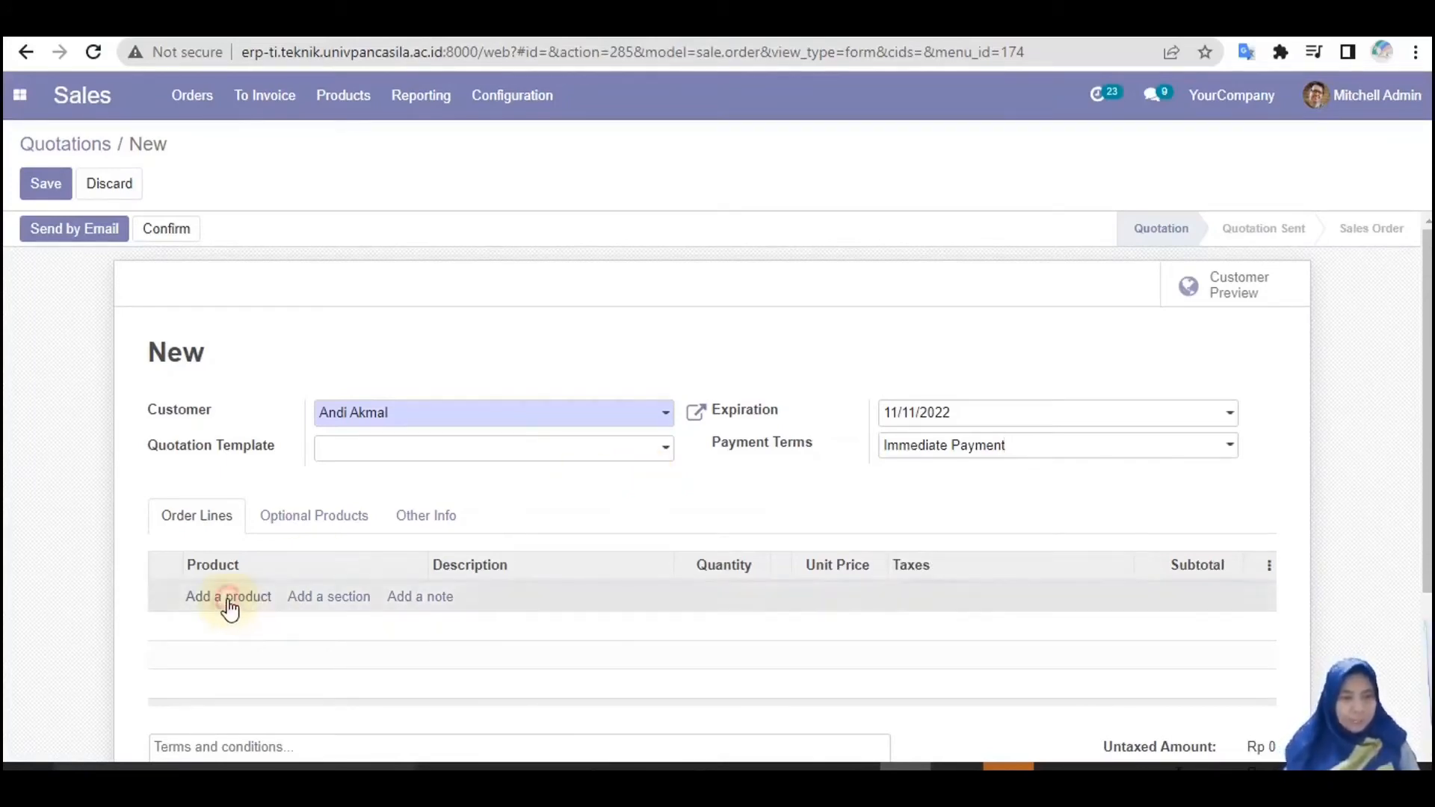
Add the product [071] SANMOL to the quotation's order lines with a quantity of 2.
left_click(228, 598)
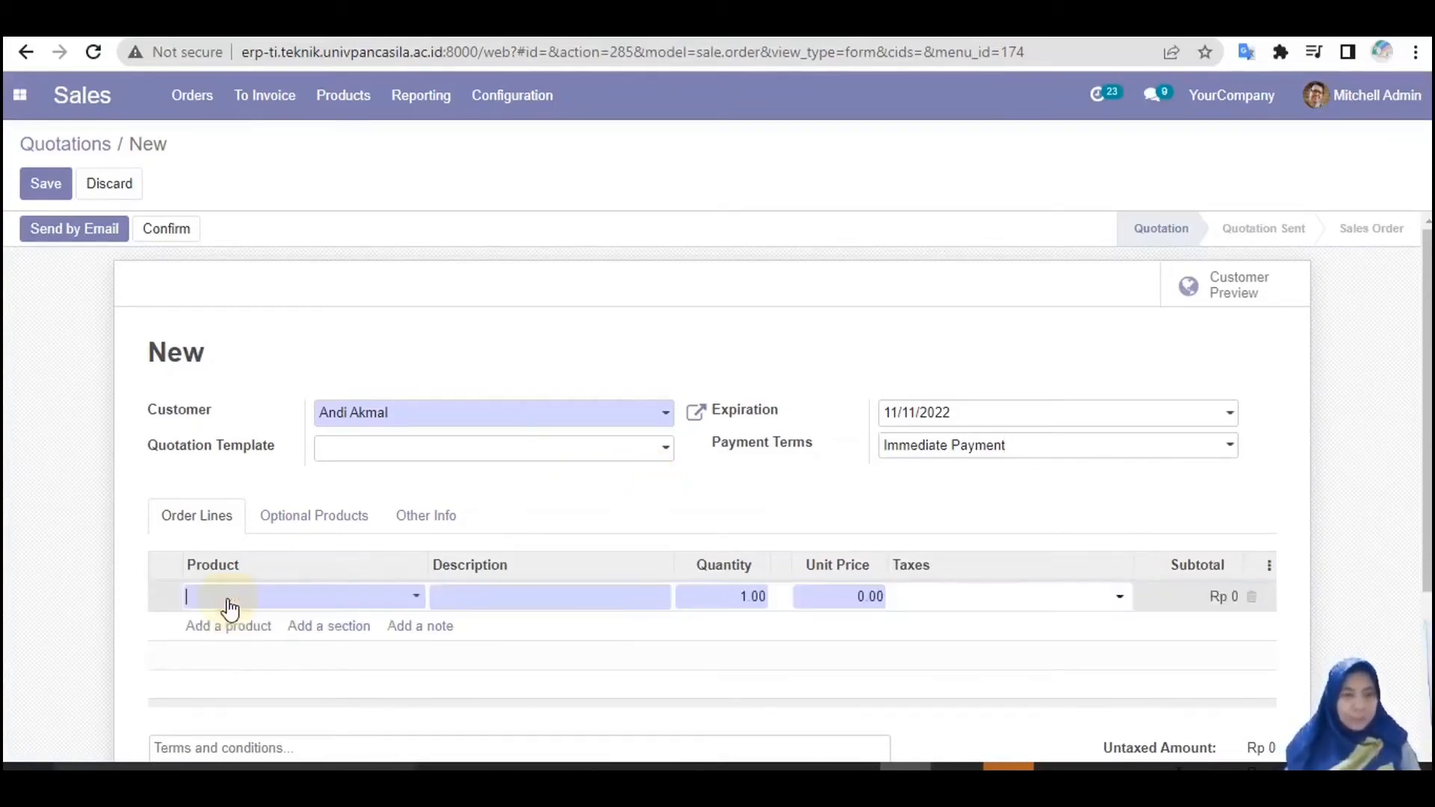
left_click(412, 597)
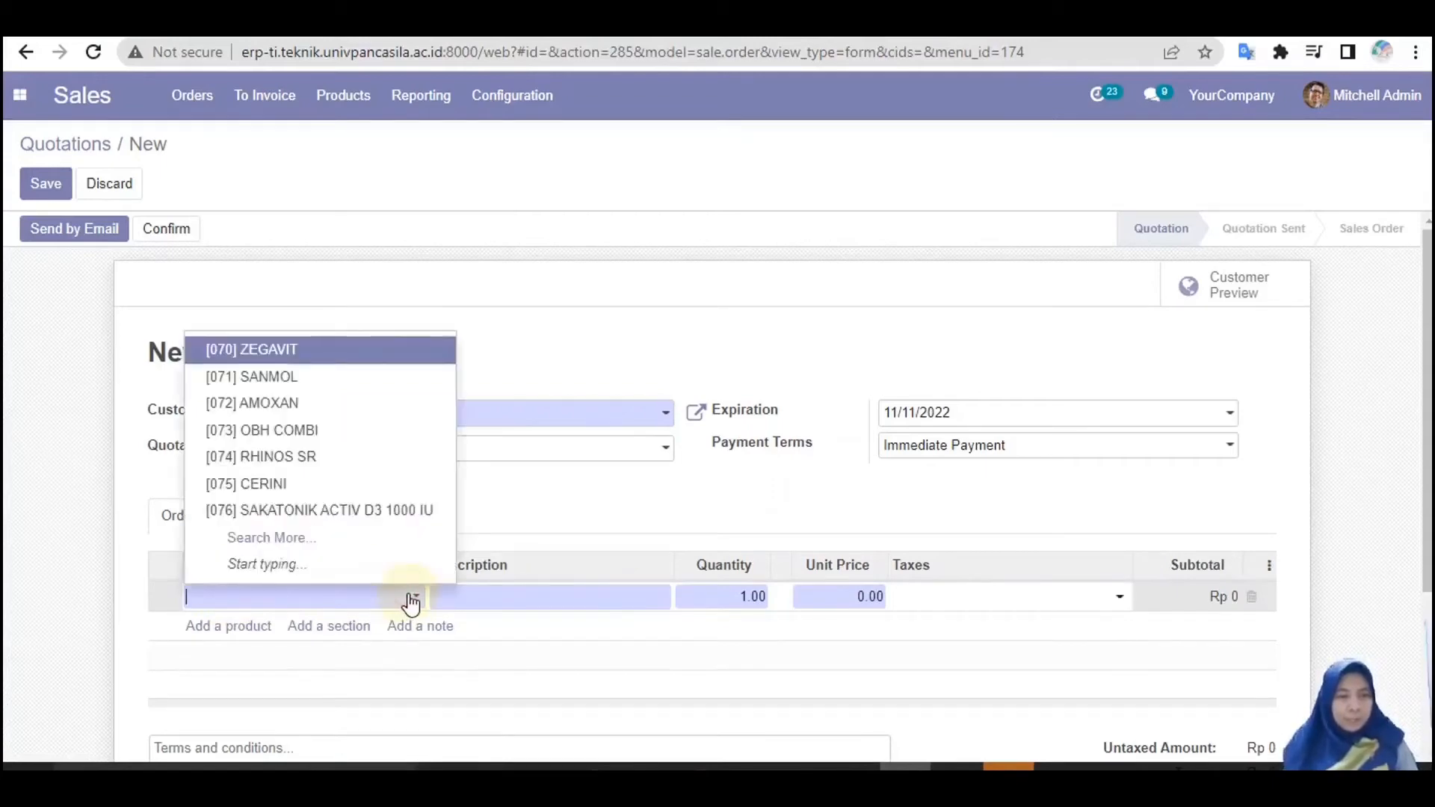
left_click(306, 381)
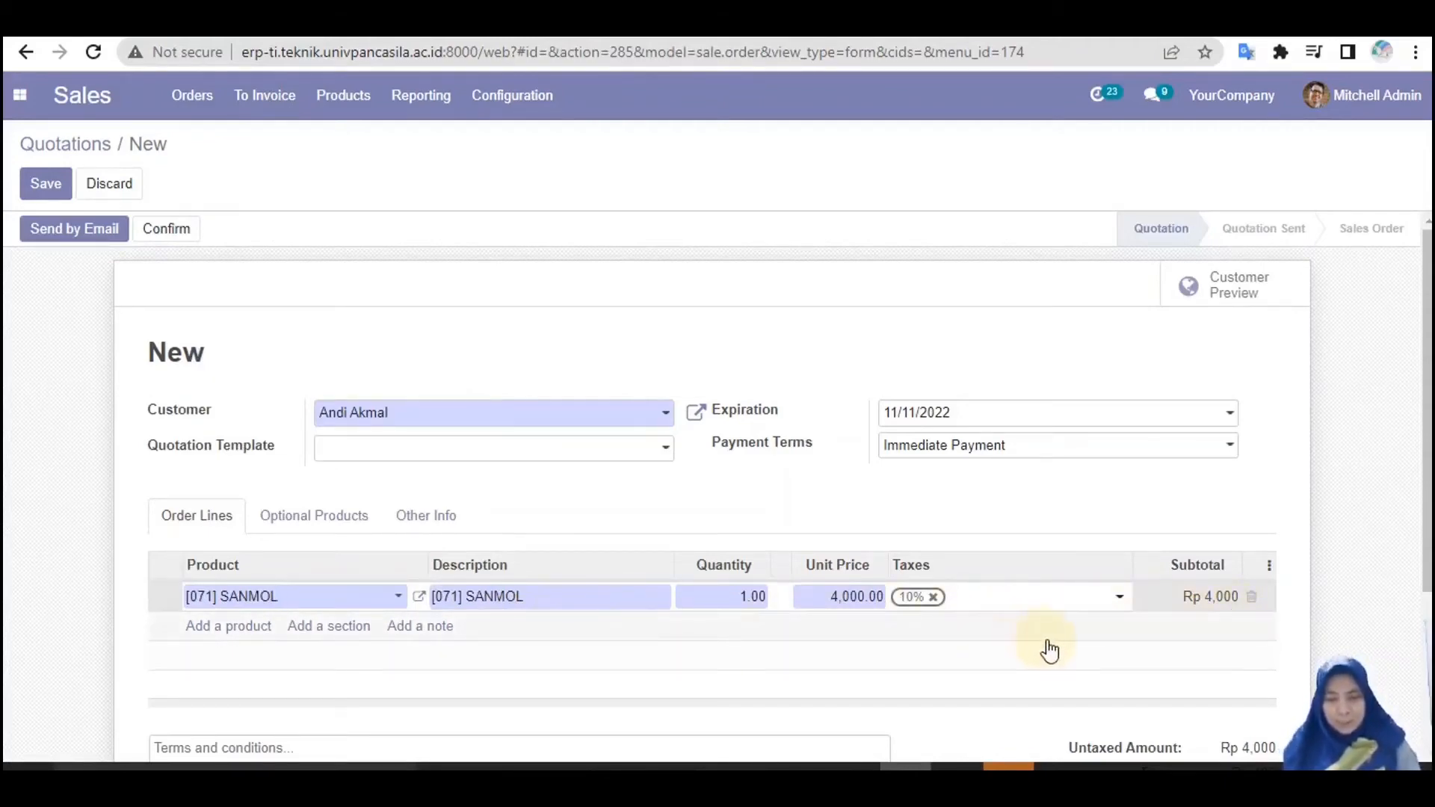
left_click(705, 596)
type("2")
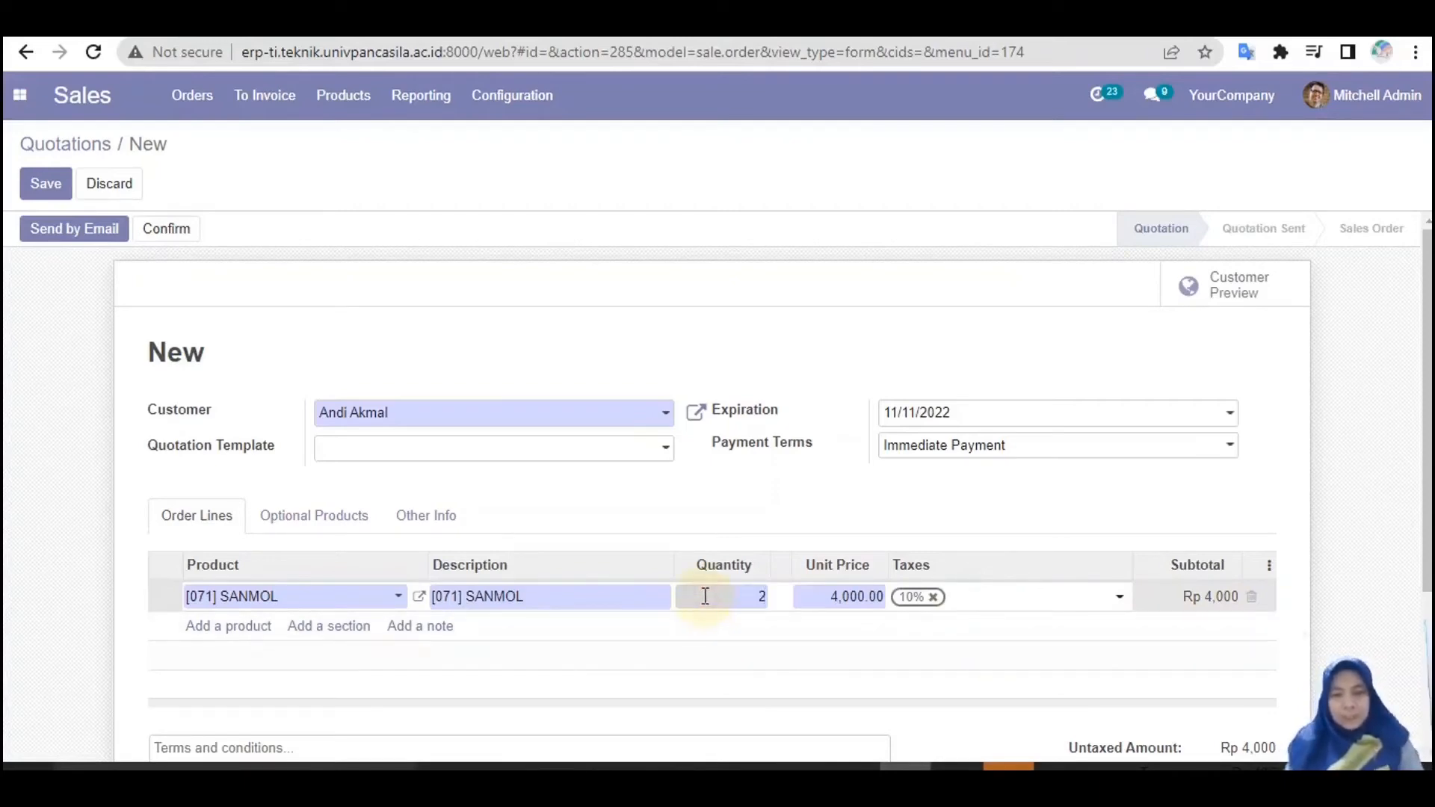
left_click(681, 662)
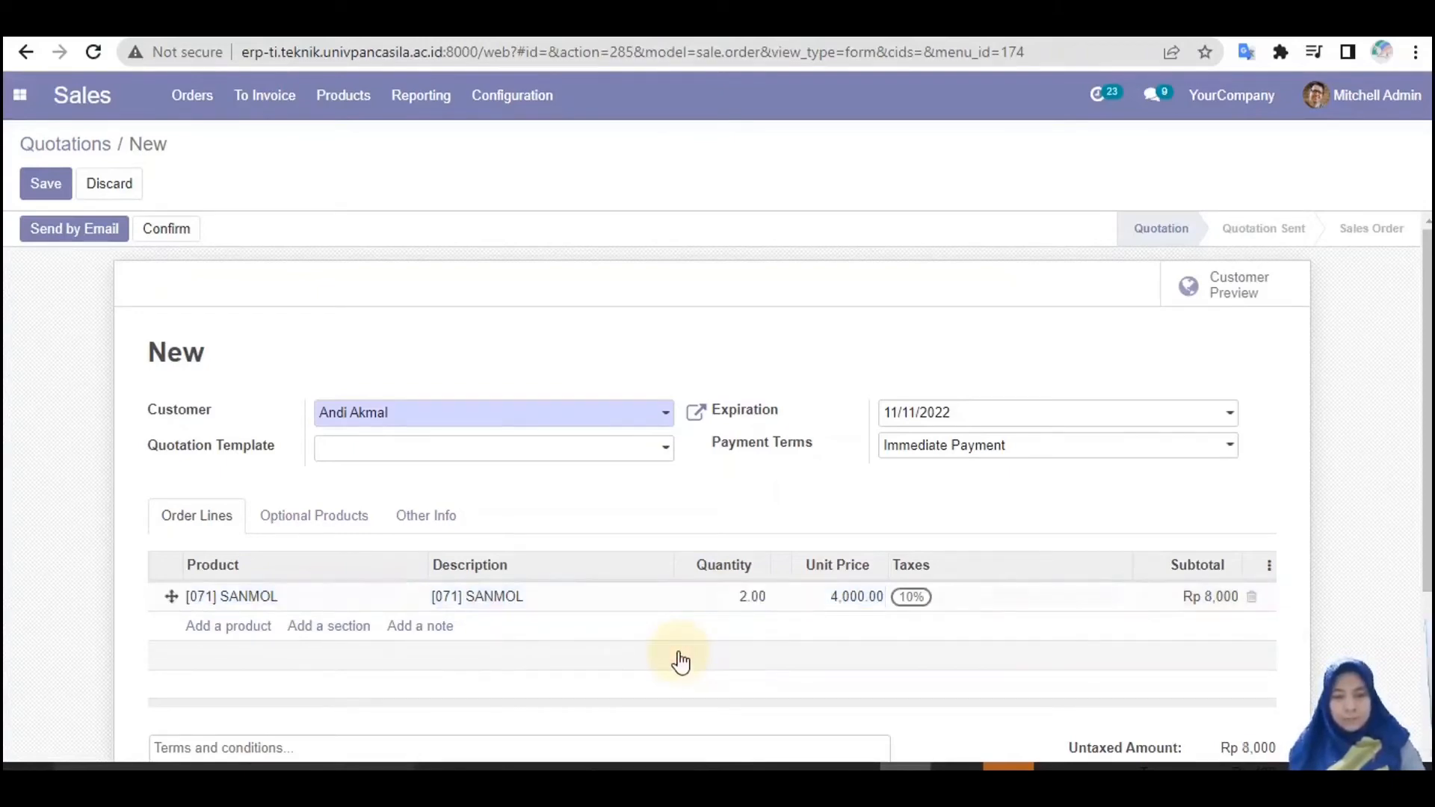
Add order lines for [074] RHINOS SR and [070] ZEGAVIT to the new quotation.
left_click(240, 628)
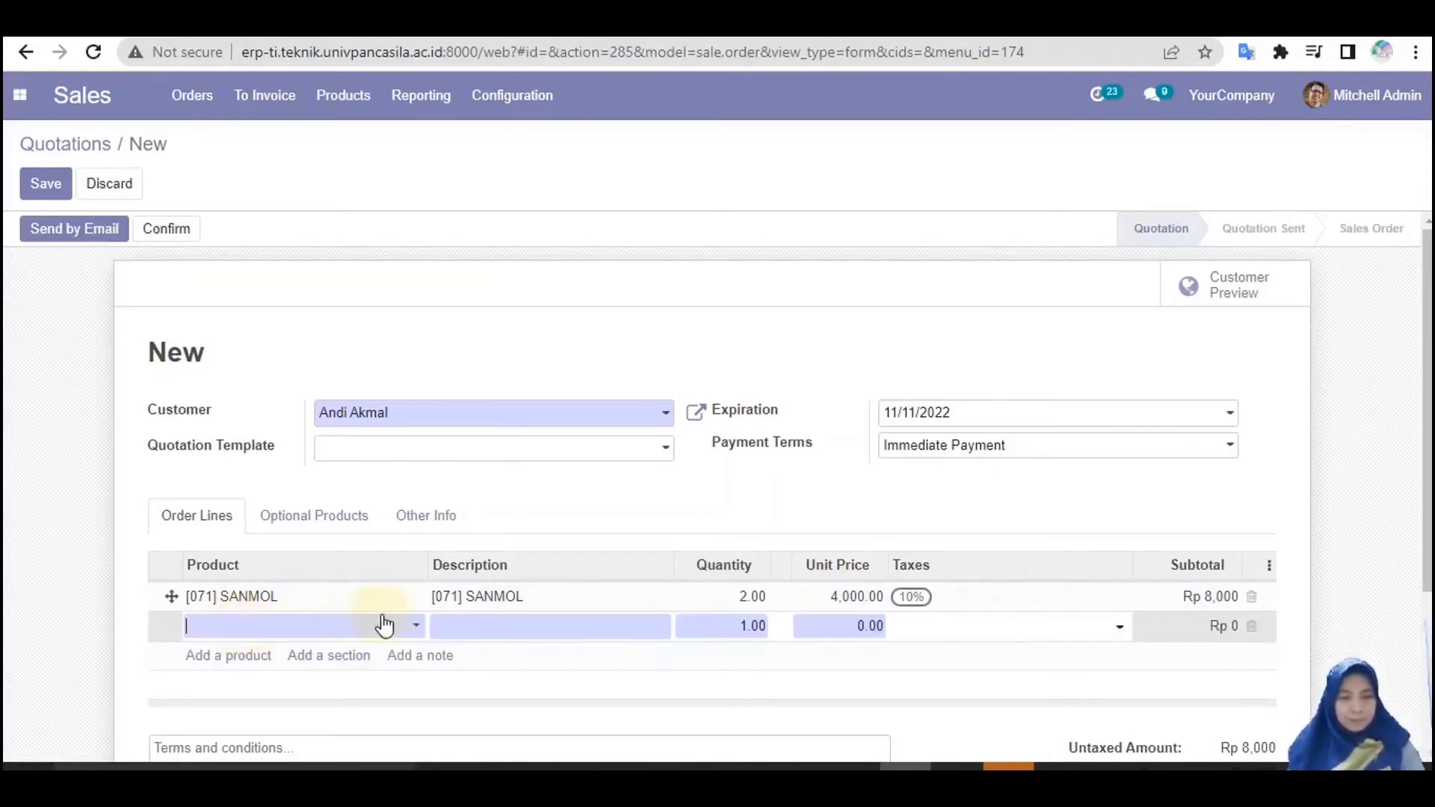
left_click(416, 627)
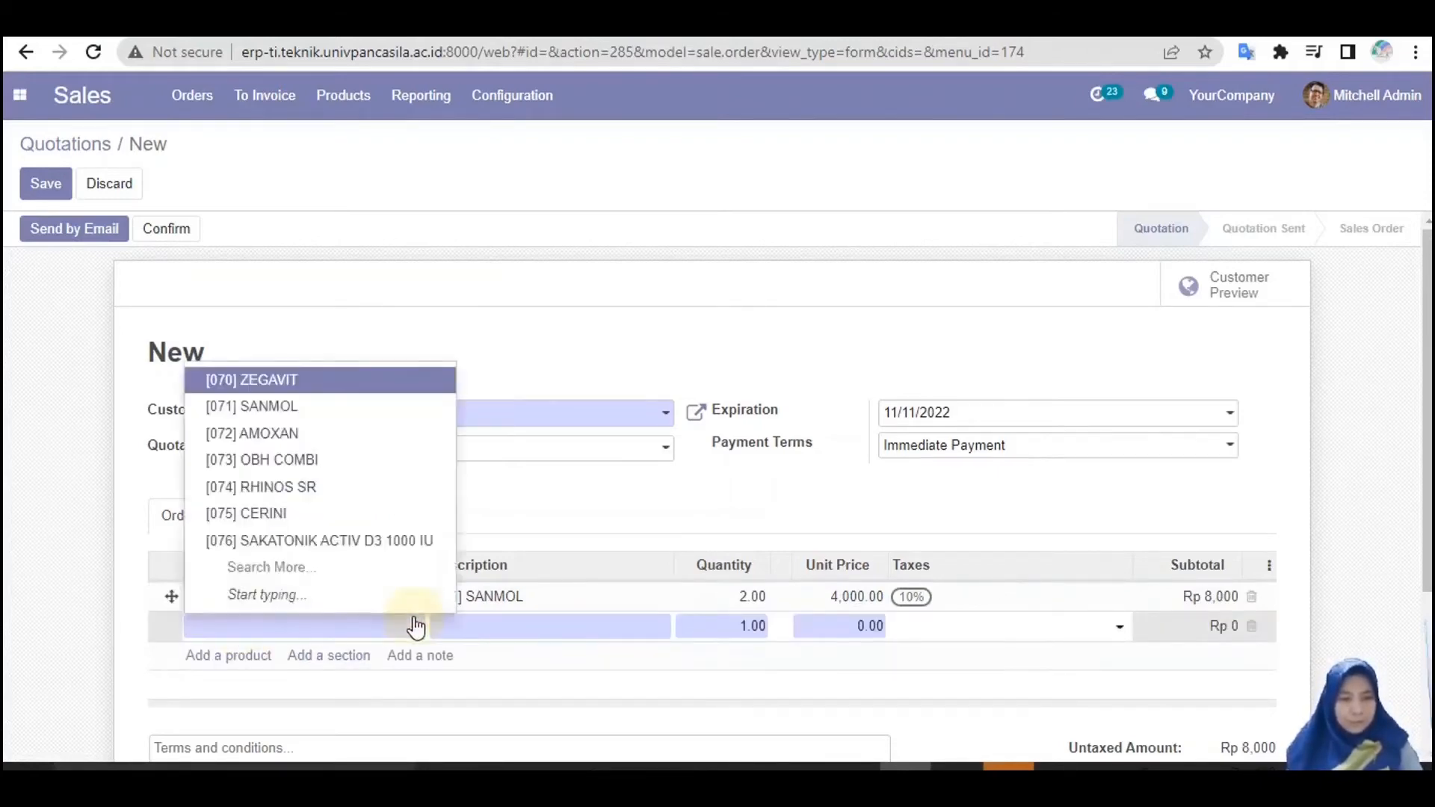
left_click(311, 487)
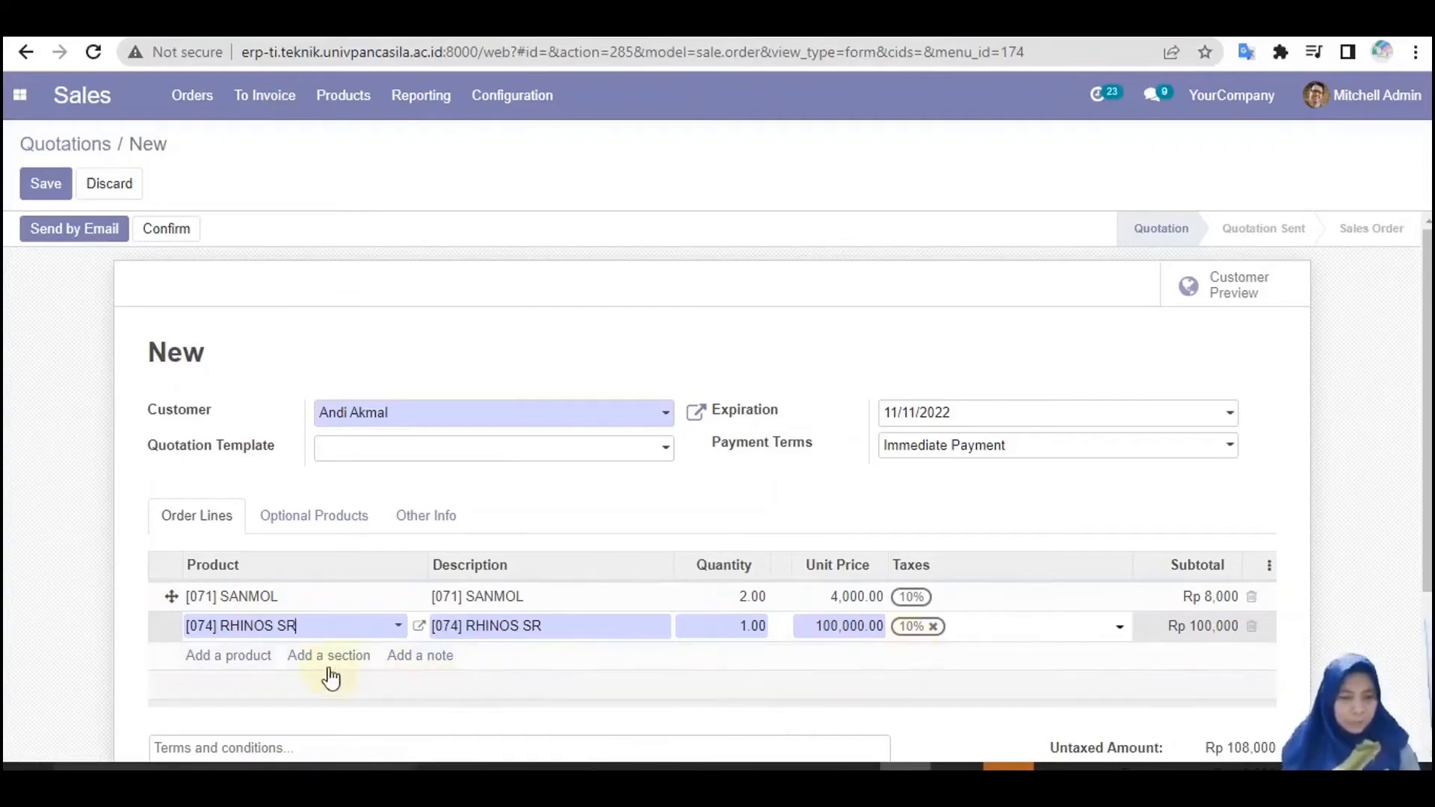
left_click(249, 661)
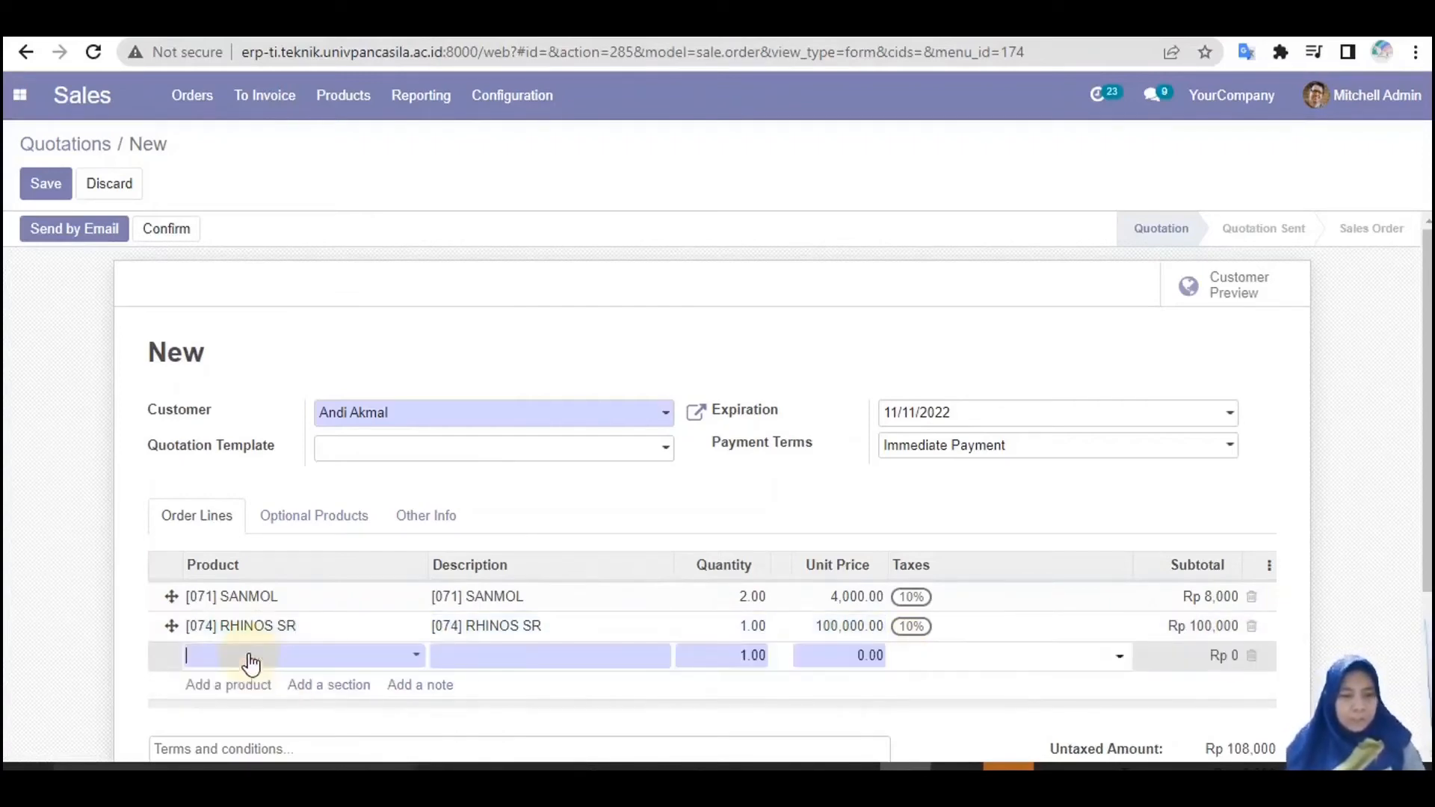
left_click(418, 658)
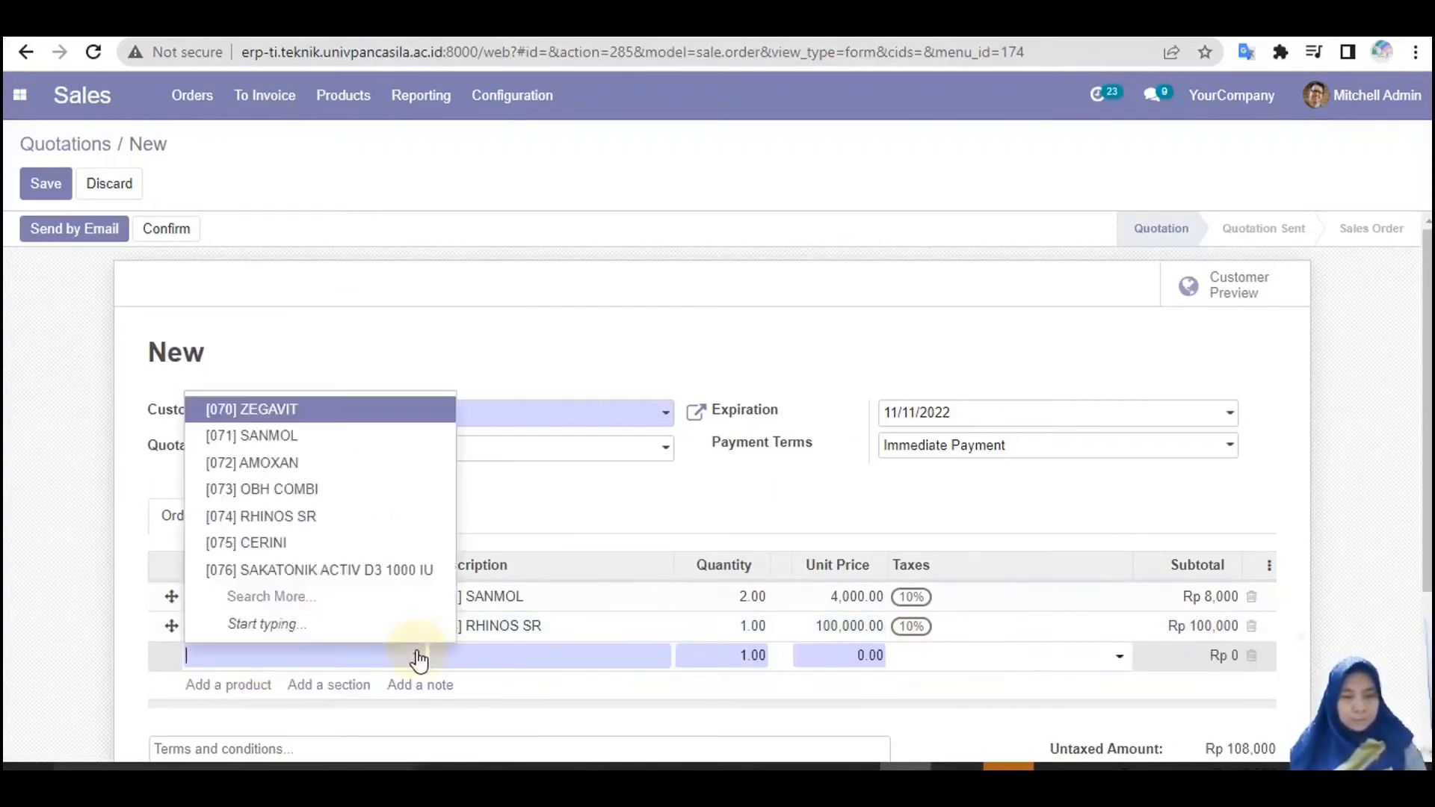
type("Z")
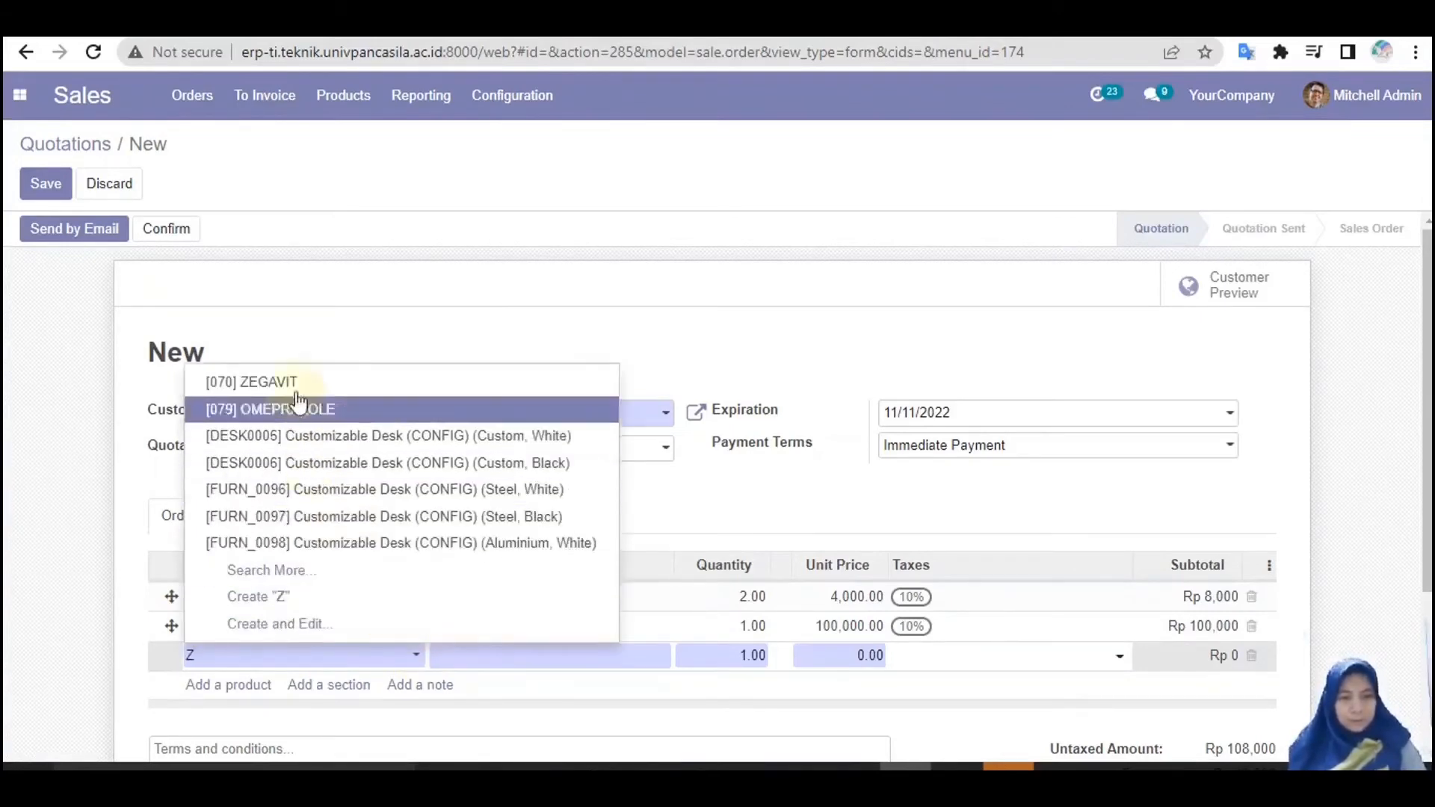
left_click(291, 382)
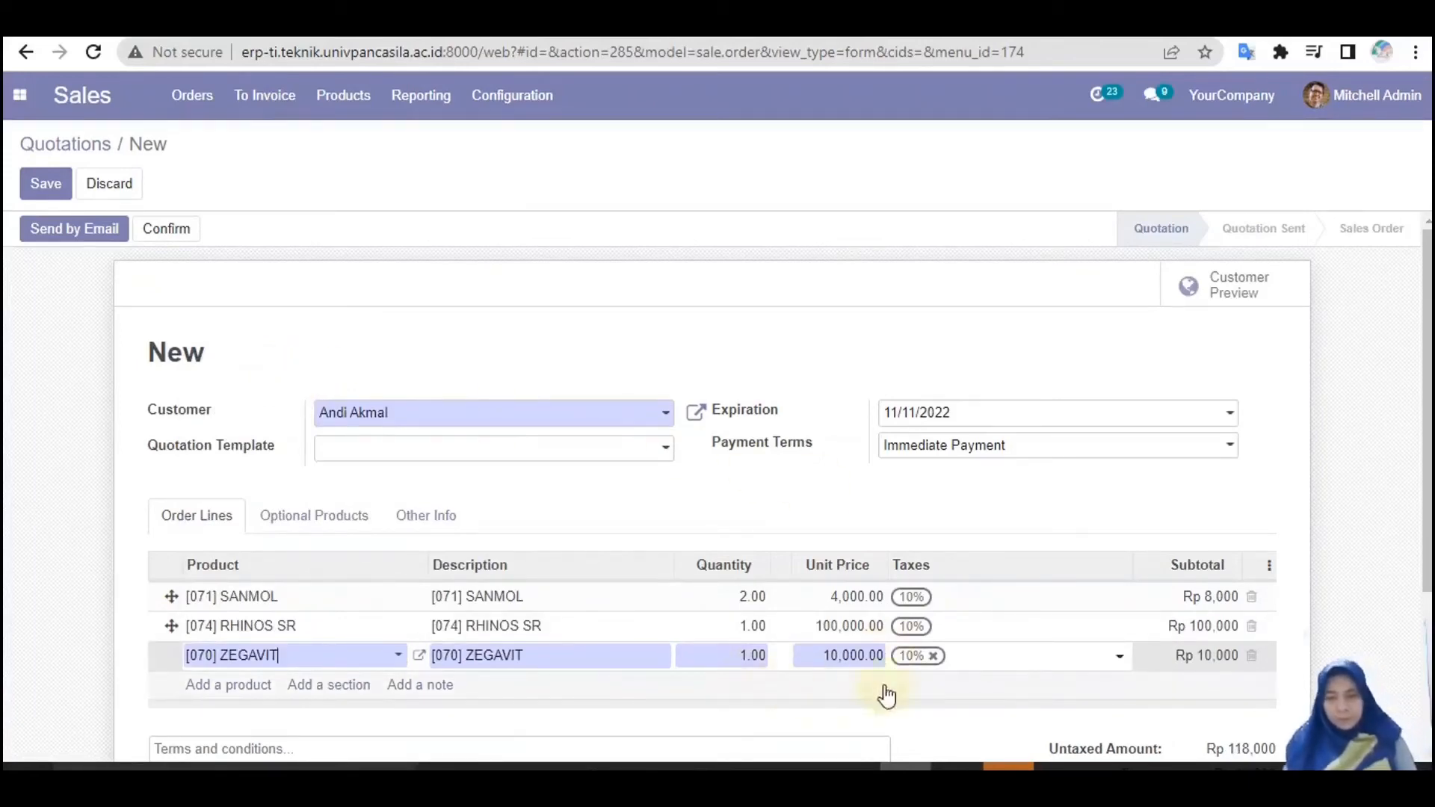
left_click_drag(1428, 489, 1428, 631)
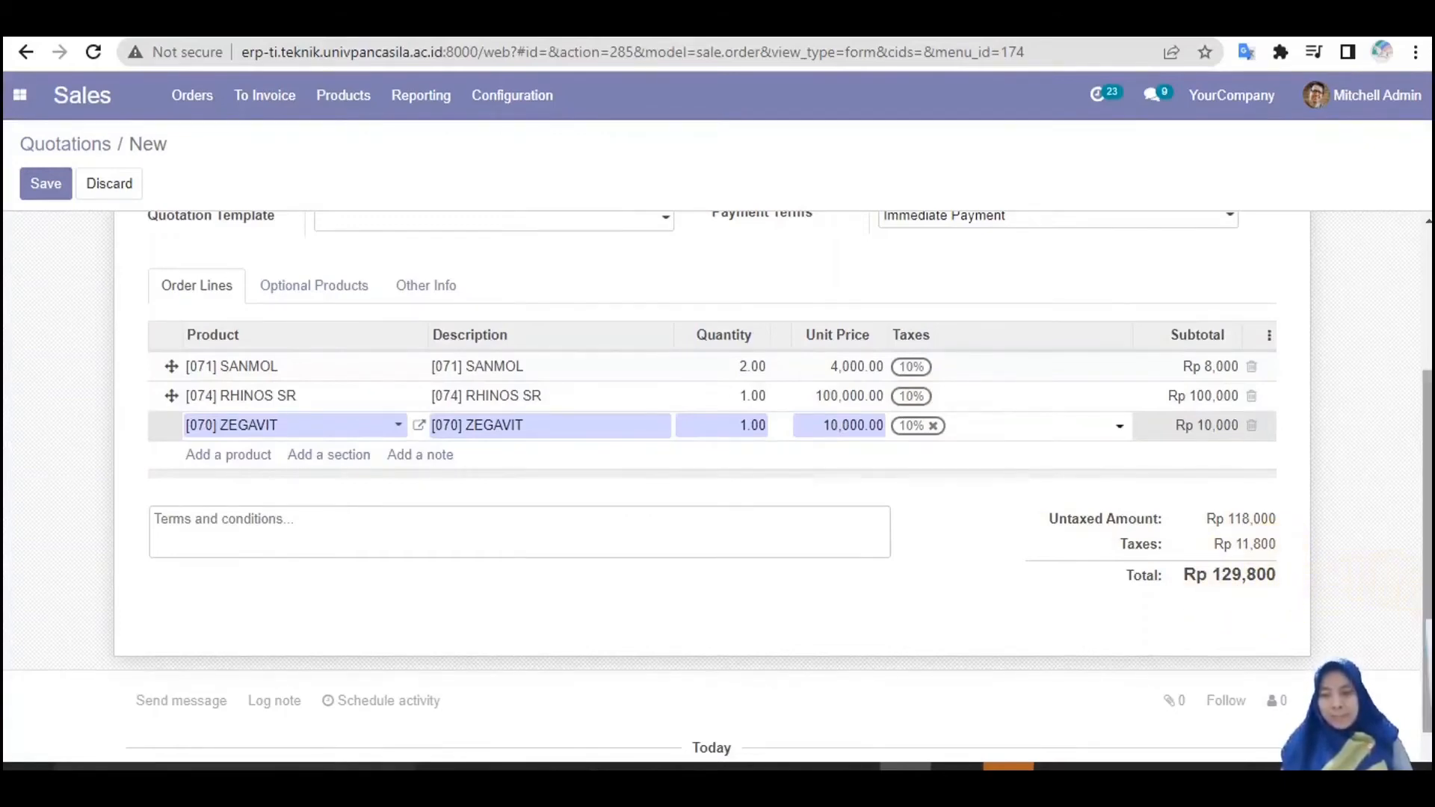
scroll(1428, 438, "up", 3)
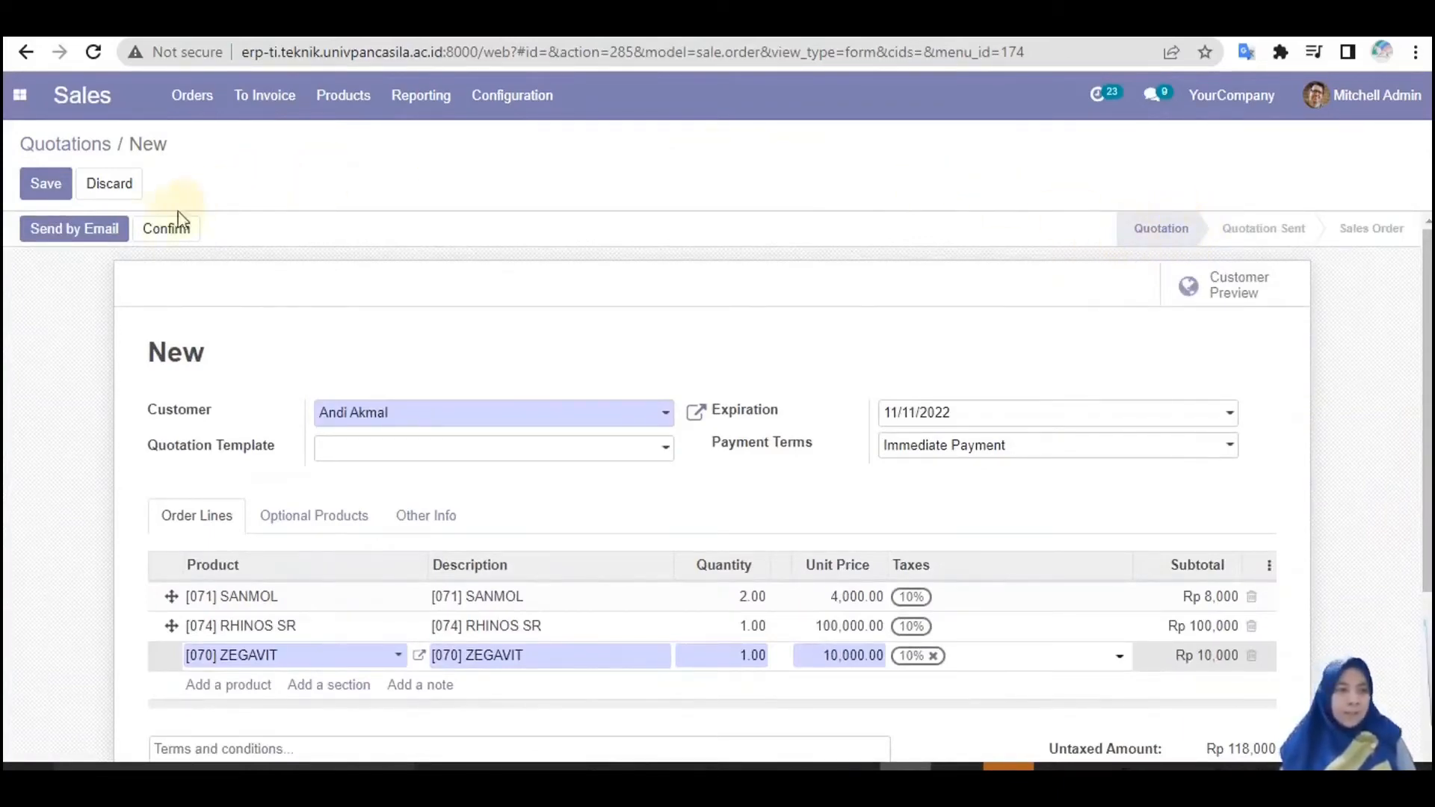
Send the quotation to the customer by email with the default subject and message.
left_click(91, 236)
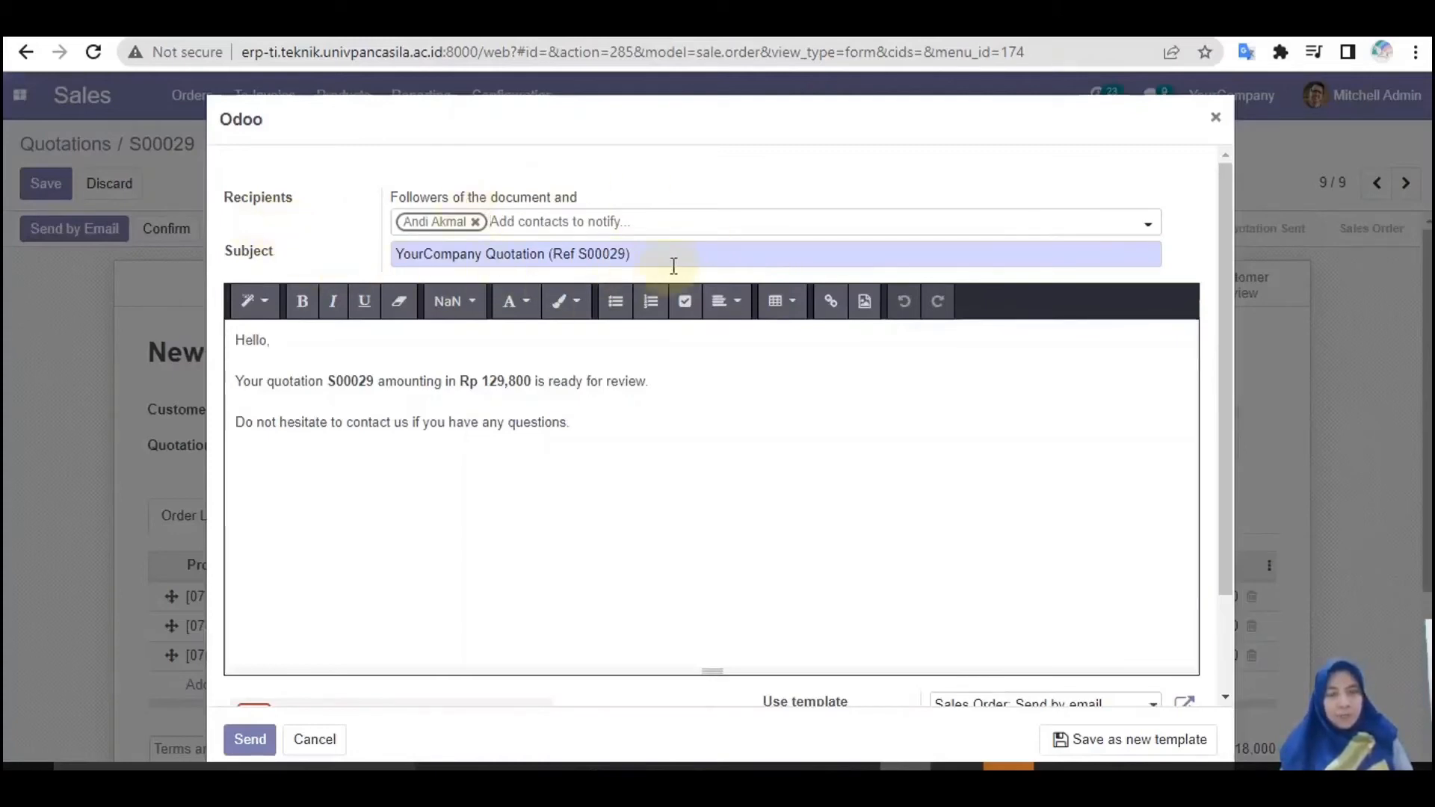
left_click(634, 453)
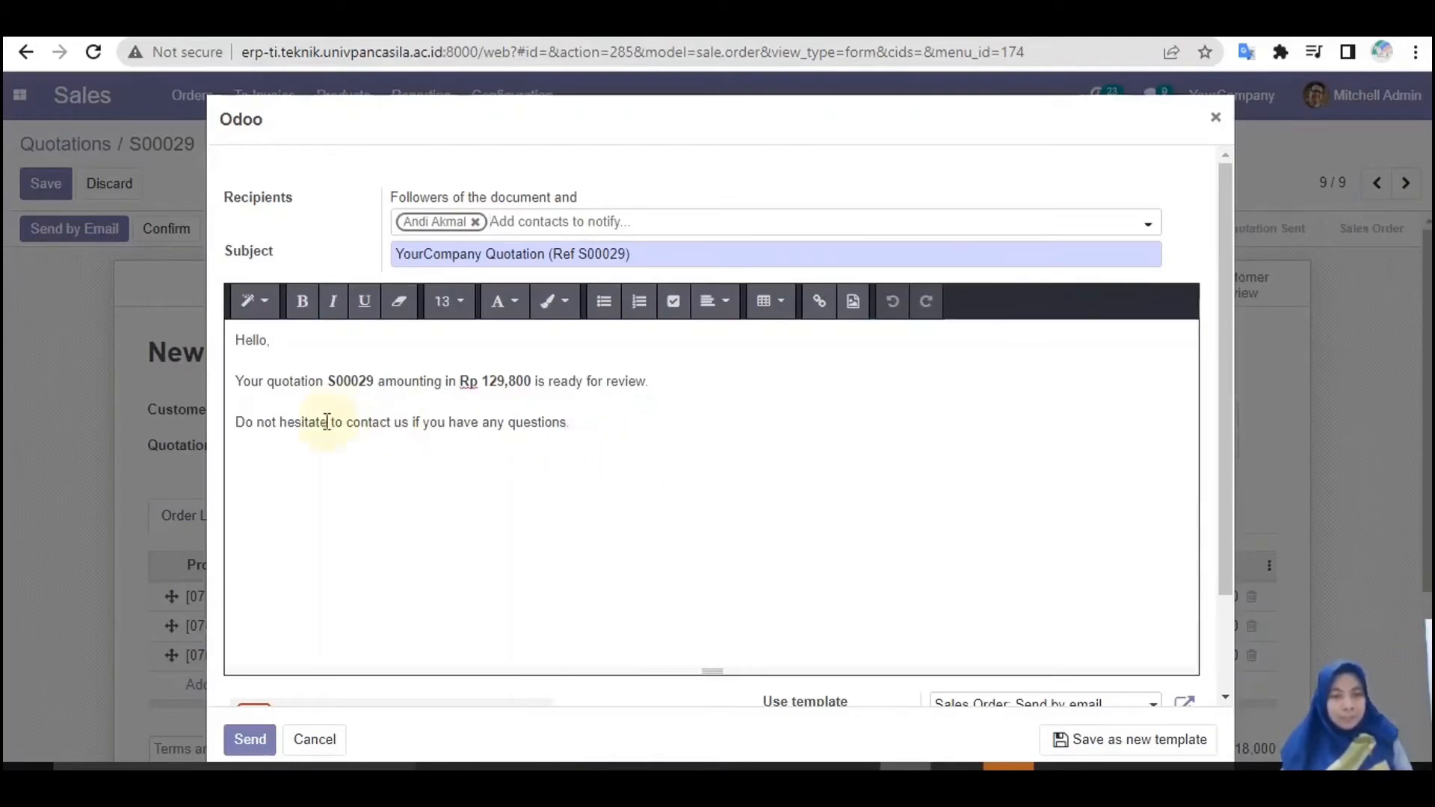
left_click(251, 740)
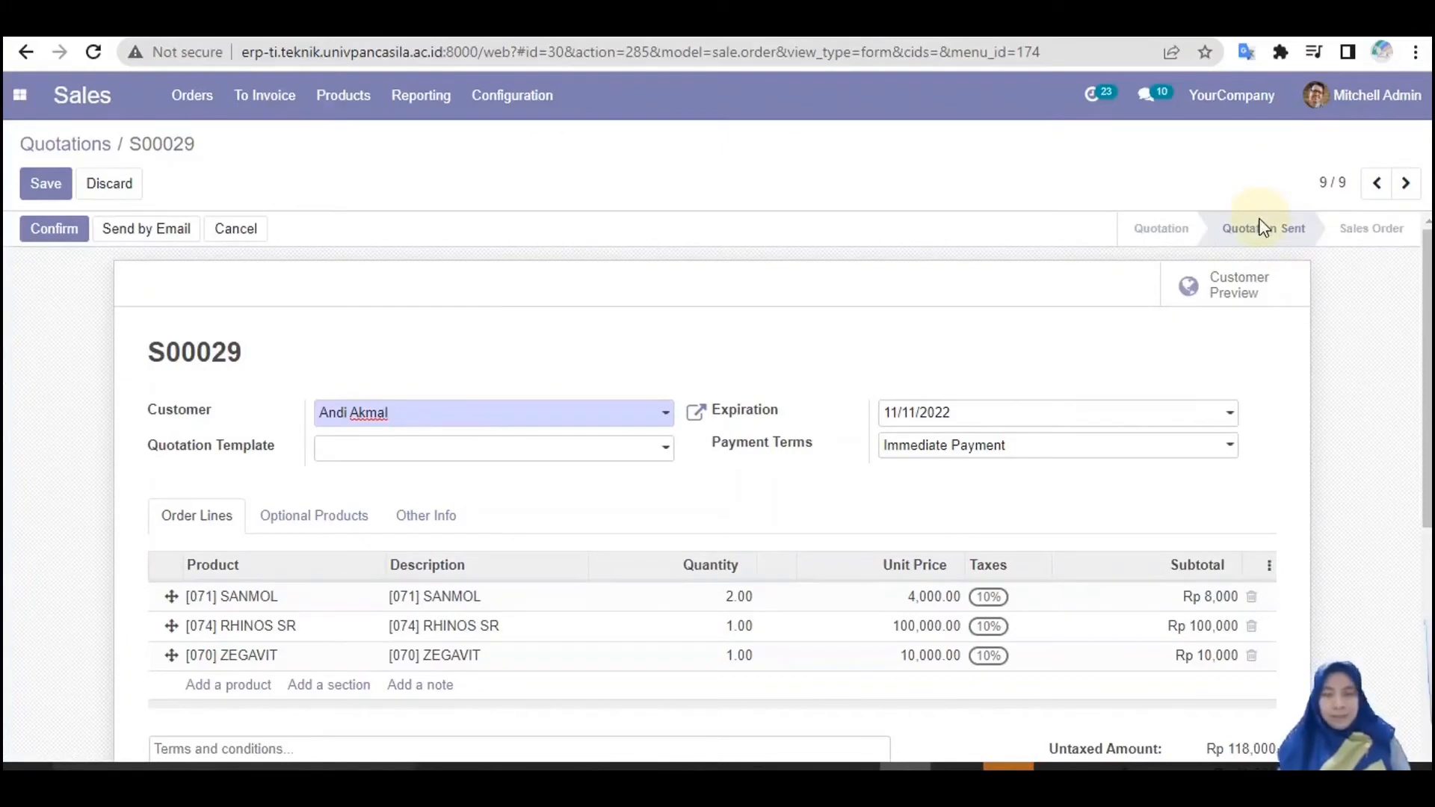
Save the sent quotation and confirm it as a sales order.
left_click(43, 184)
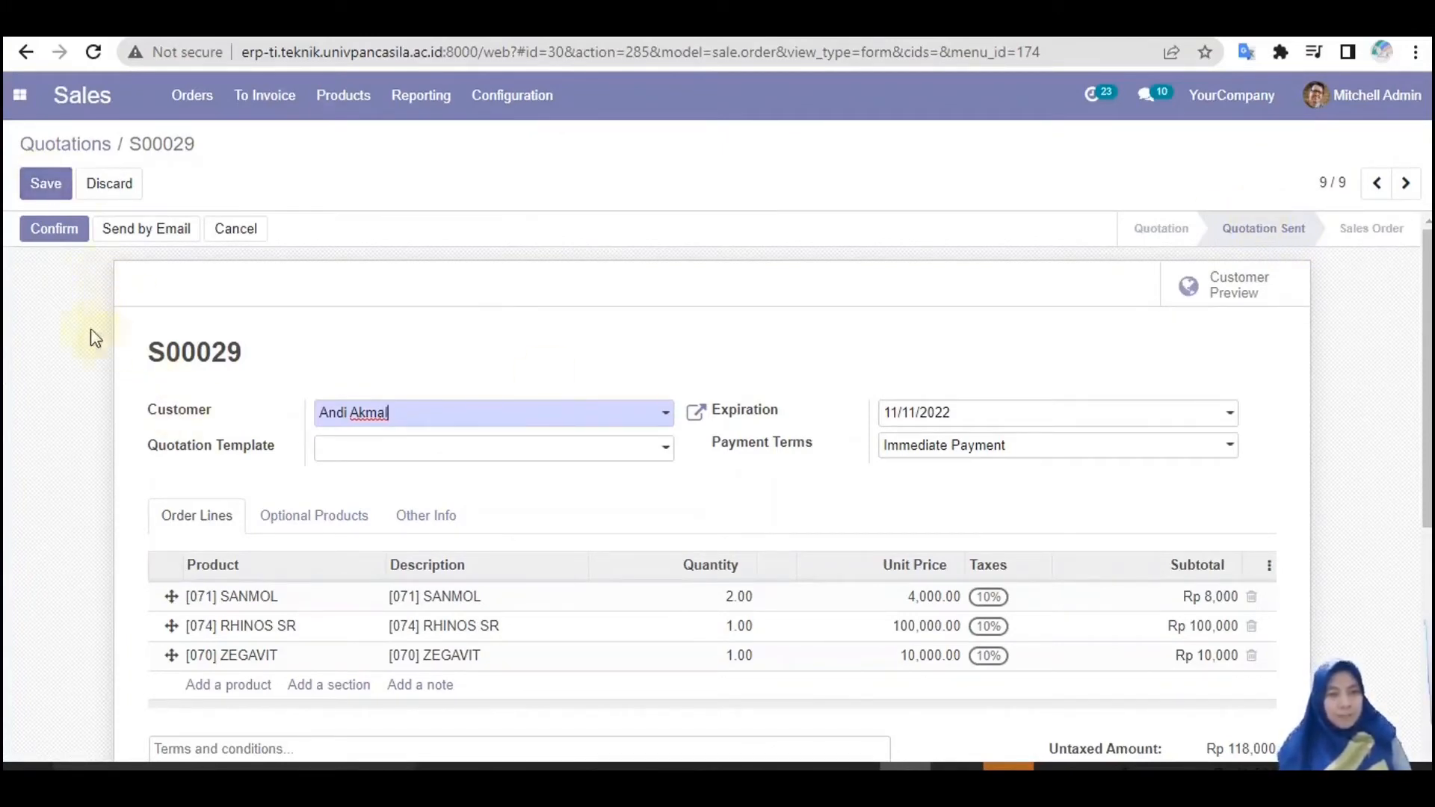
left_click(55, 233)
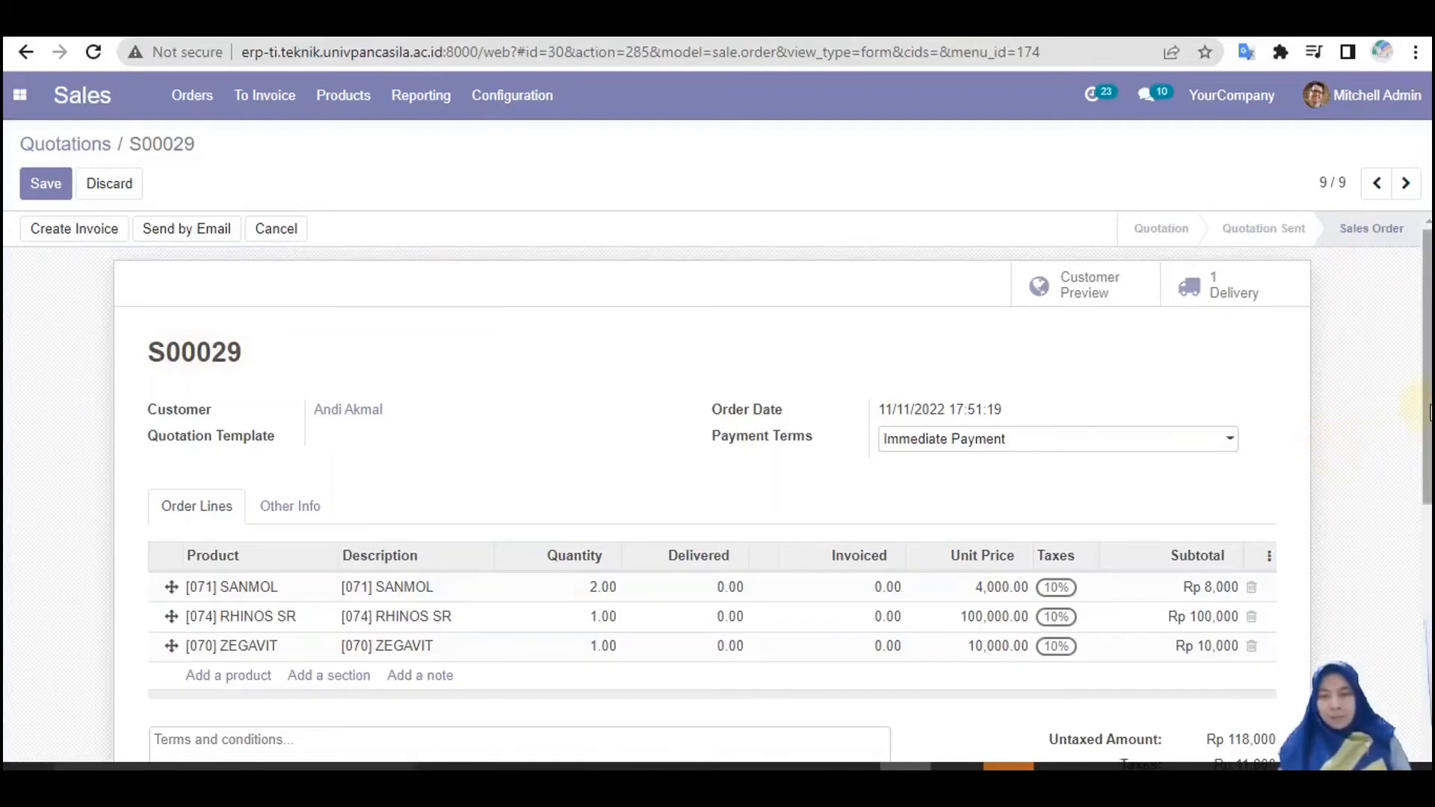
scroll(1430, 415, "down", 3)
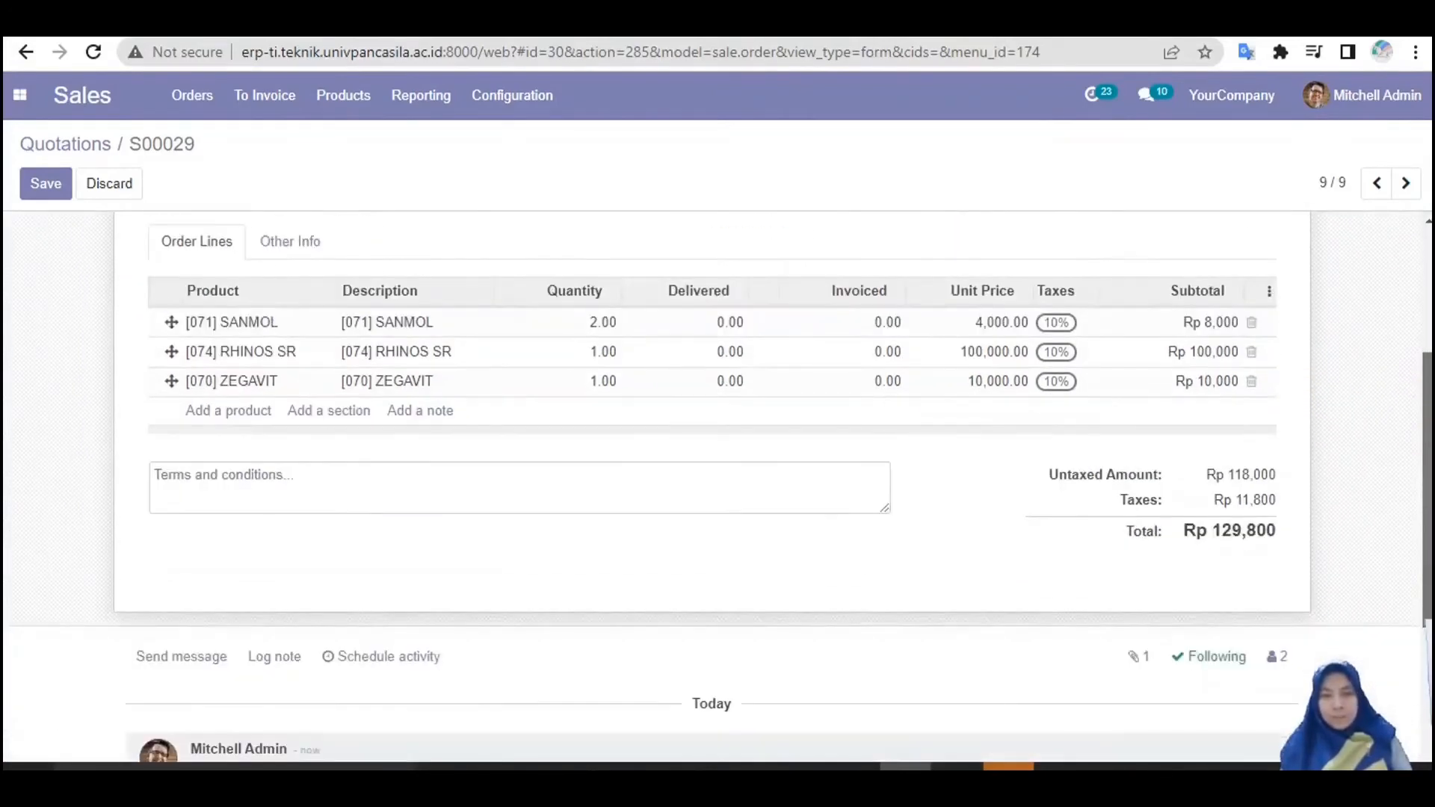
scroll(1430, 415, "up", 3)
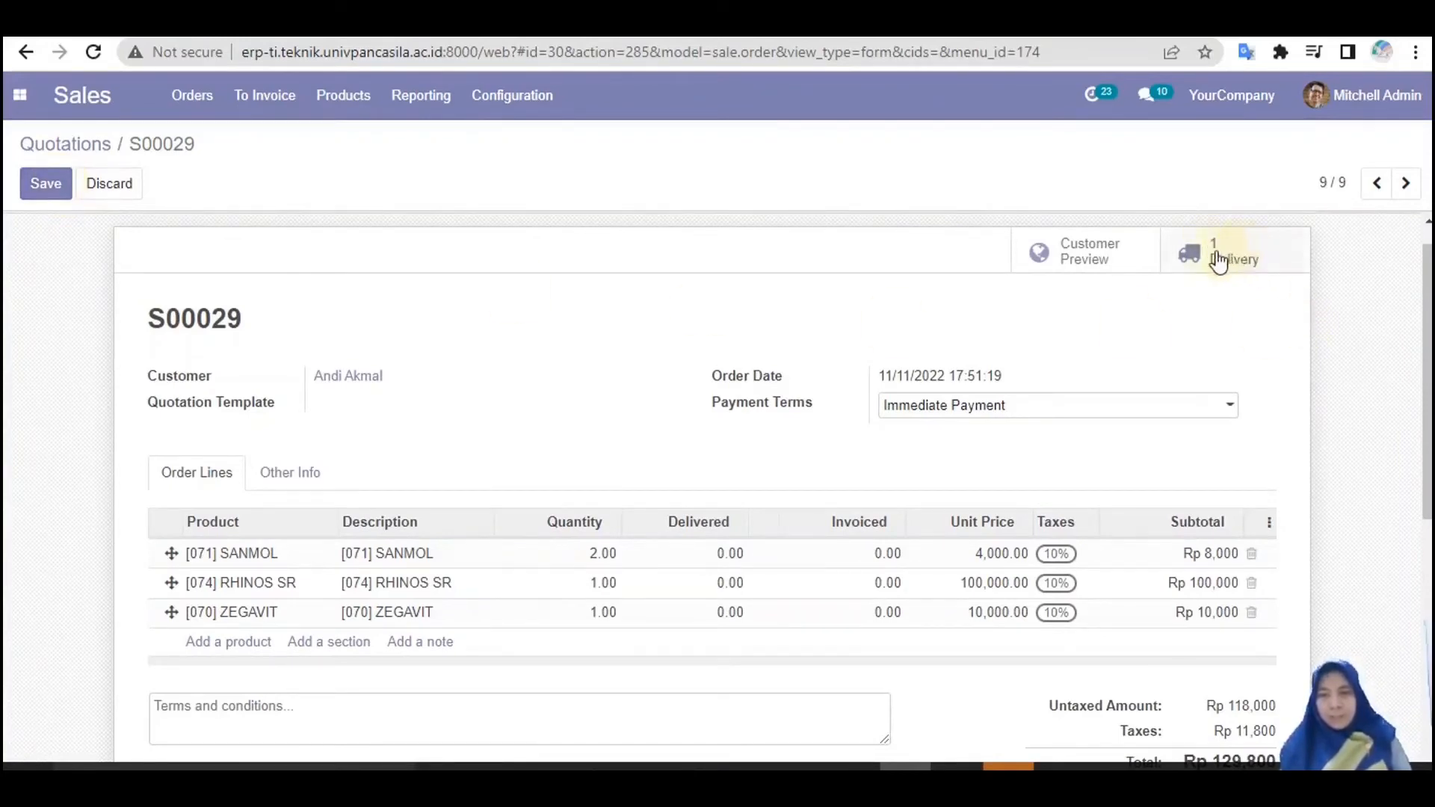
Open the sales order's delivery and validate it, applying an immediate transfer for all quantities.
left_click(1251, 260)
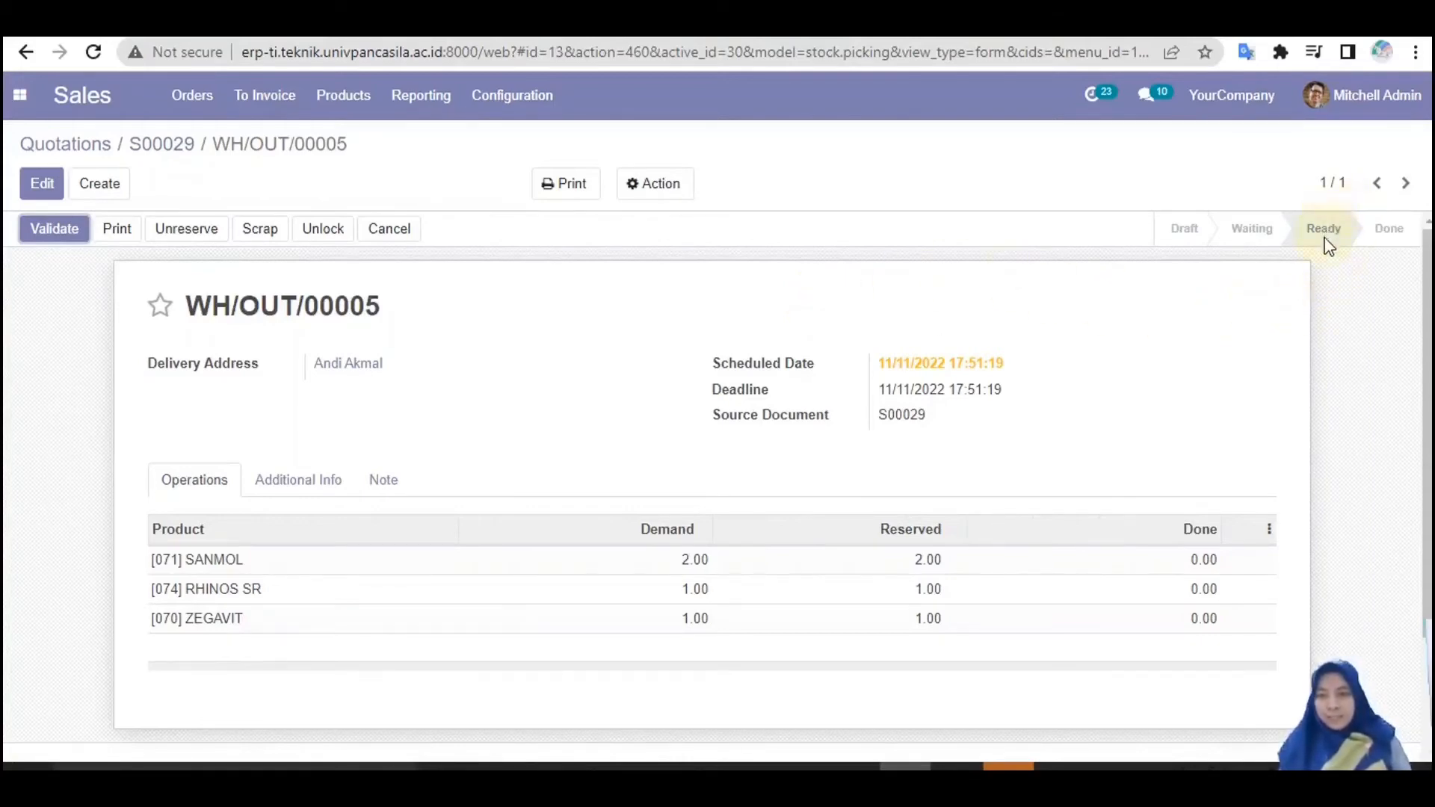
mouse_move(1327, 245)
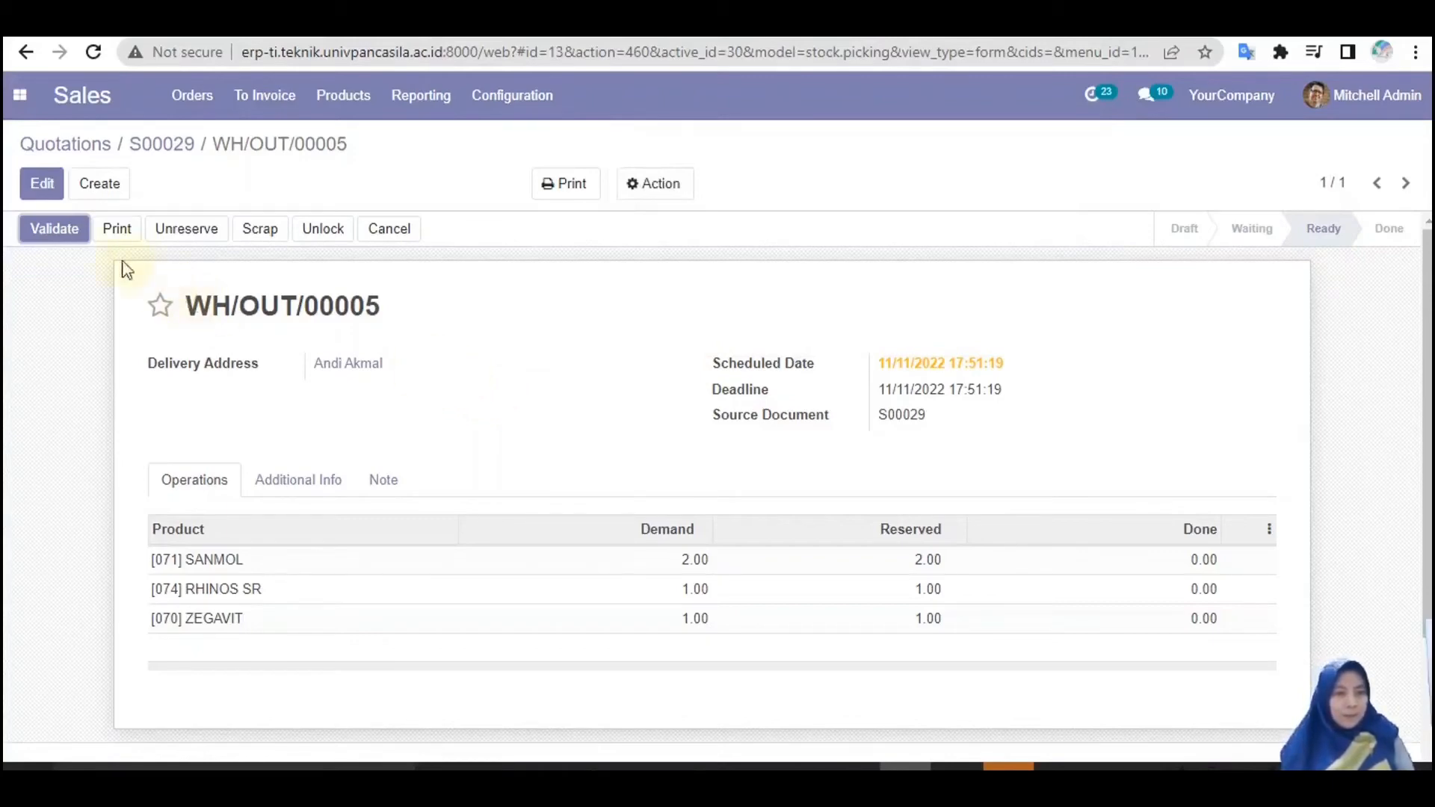
left_click(32, 238)
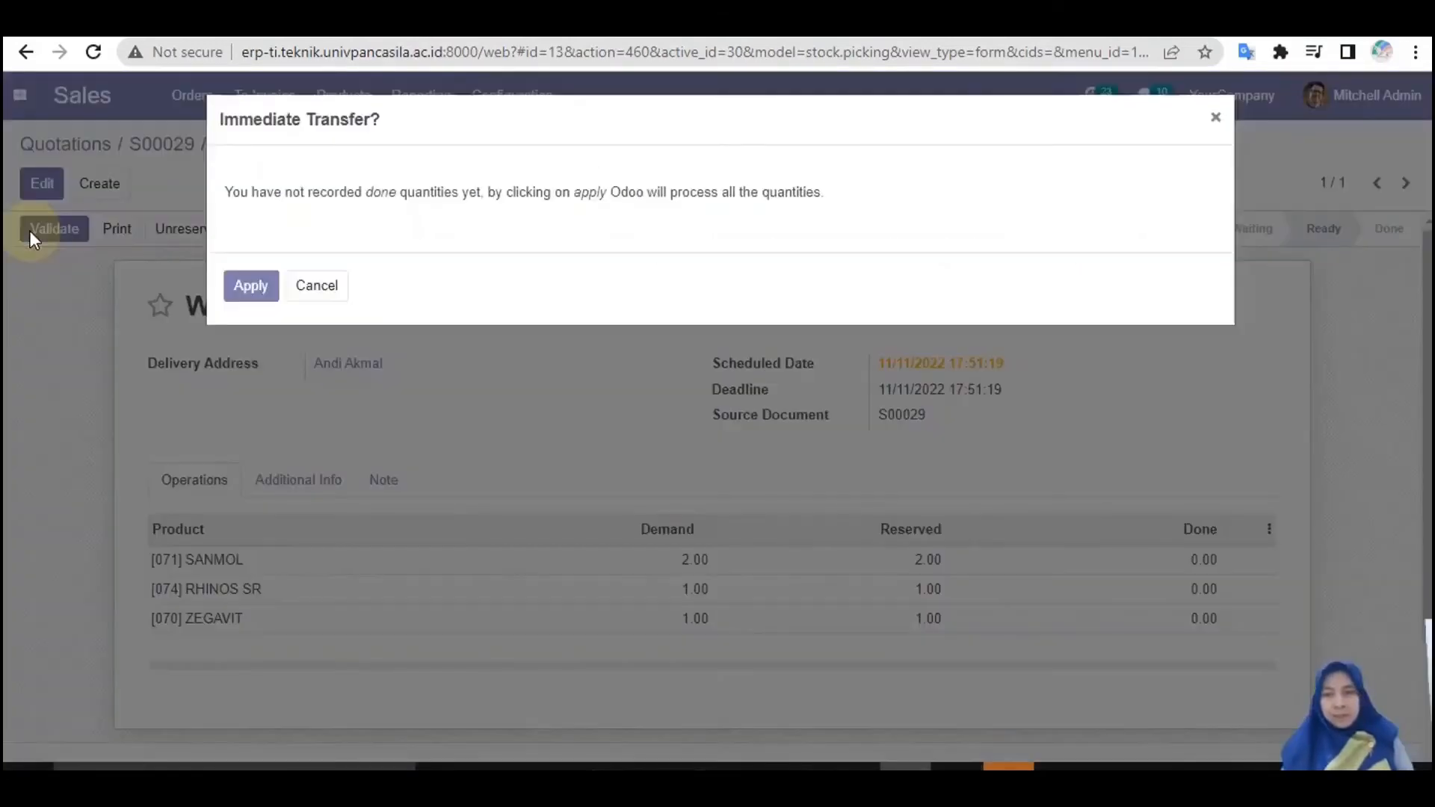
left_click(249, 287)
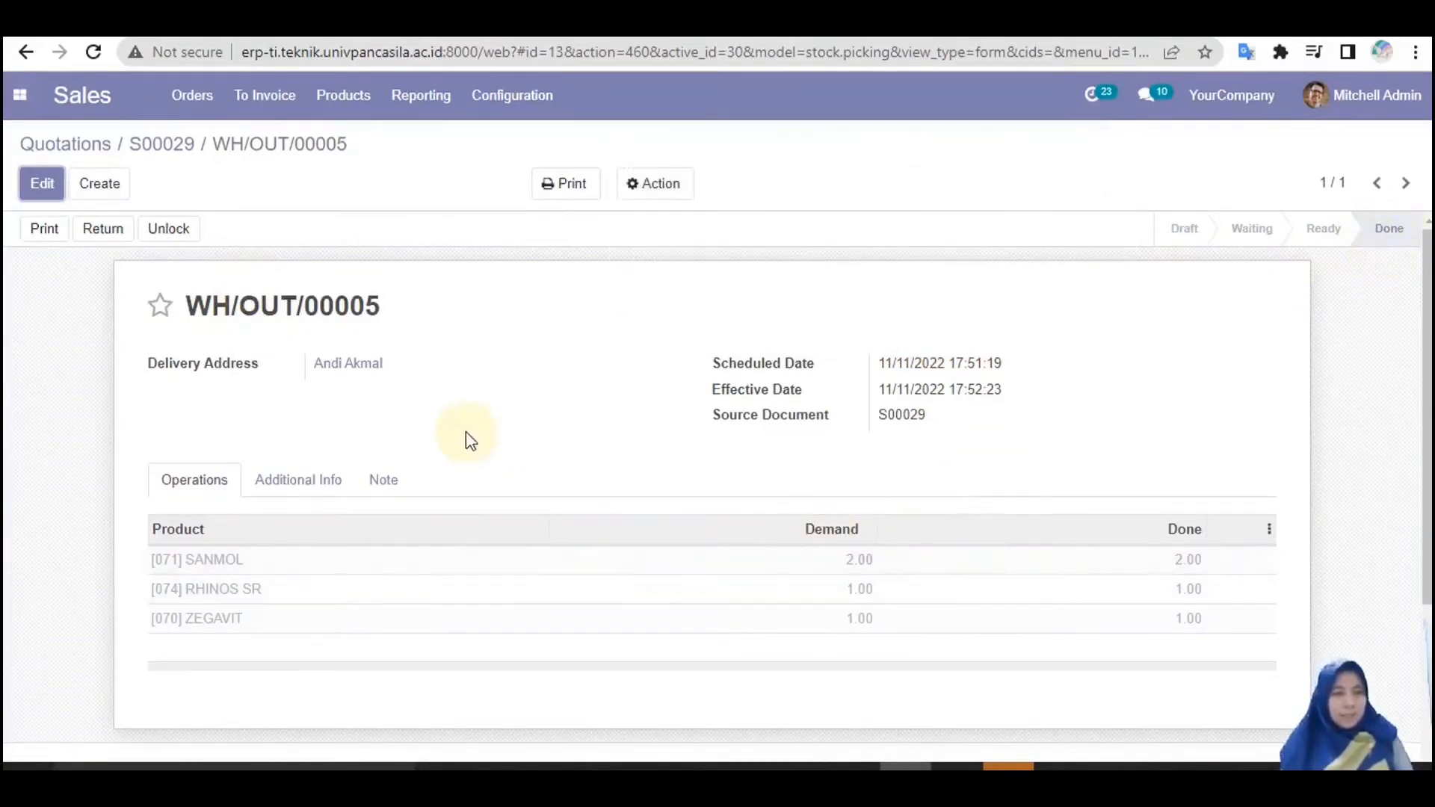
Leave the delivery, find Lock Confirmed Sales in the Sales settings by searching "loc", enable it and save.
left_click(80, 146)
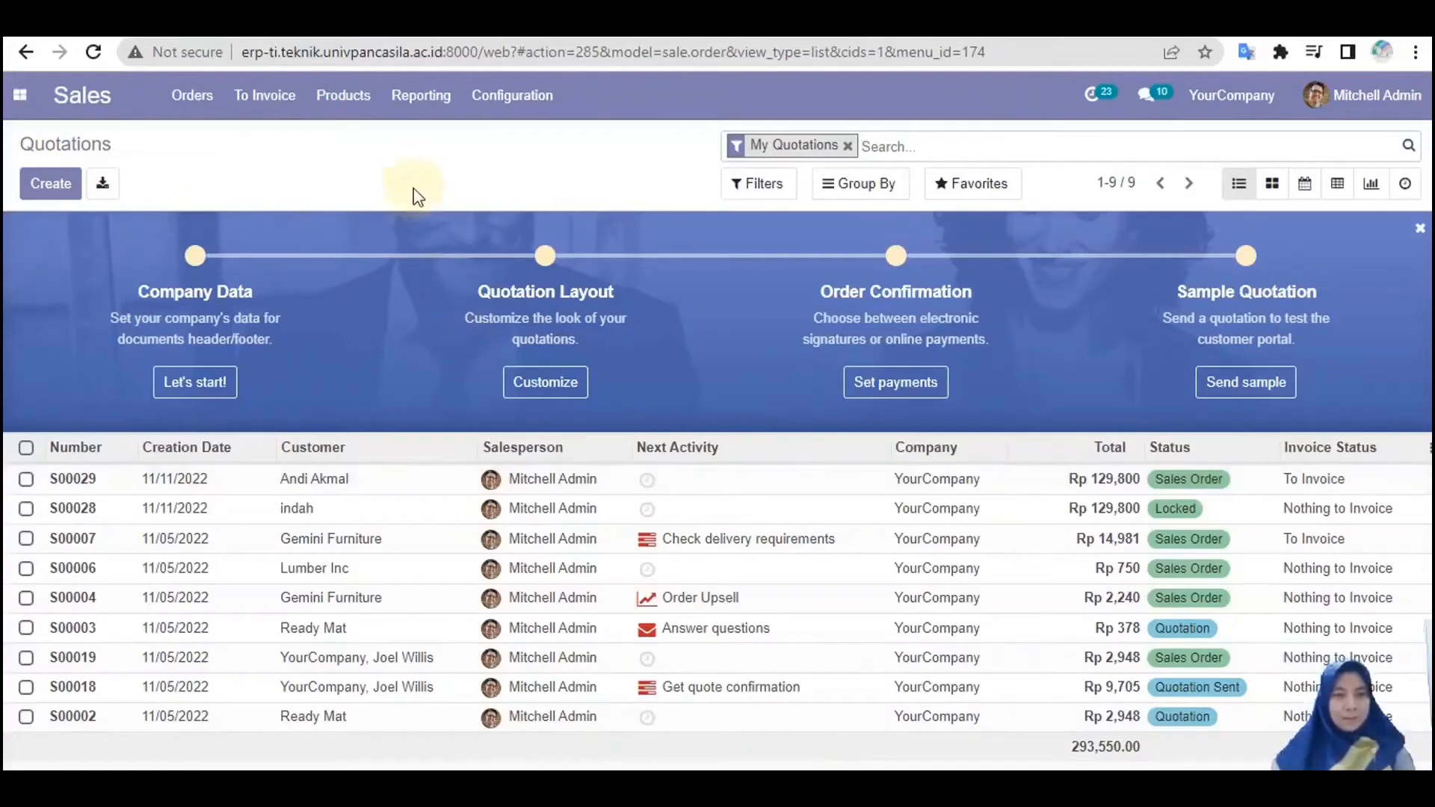
left_click(502, 110)
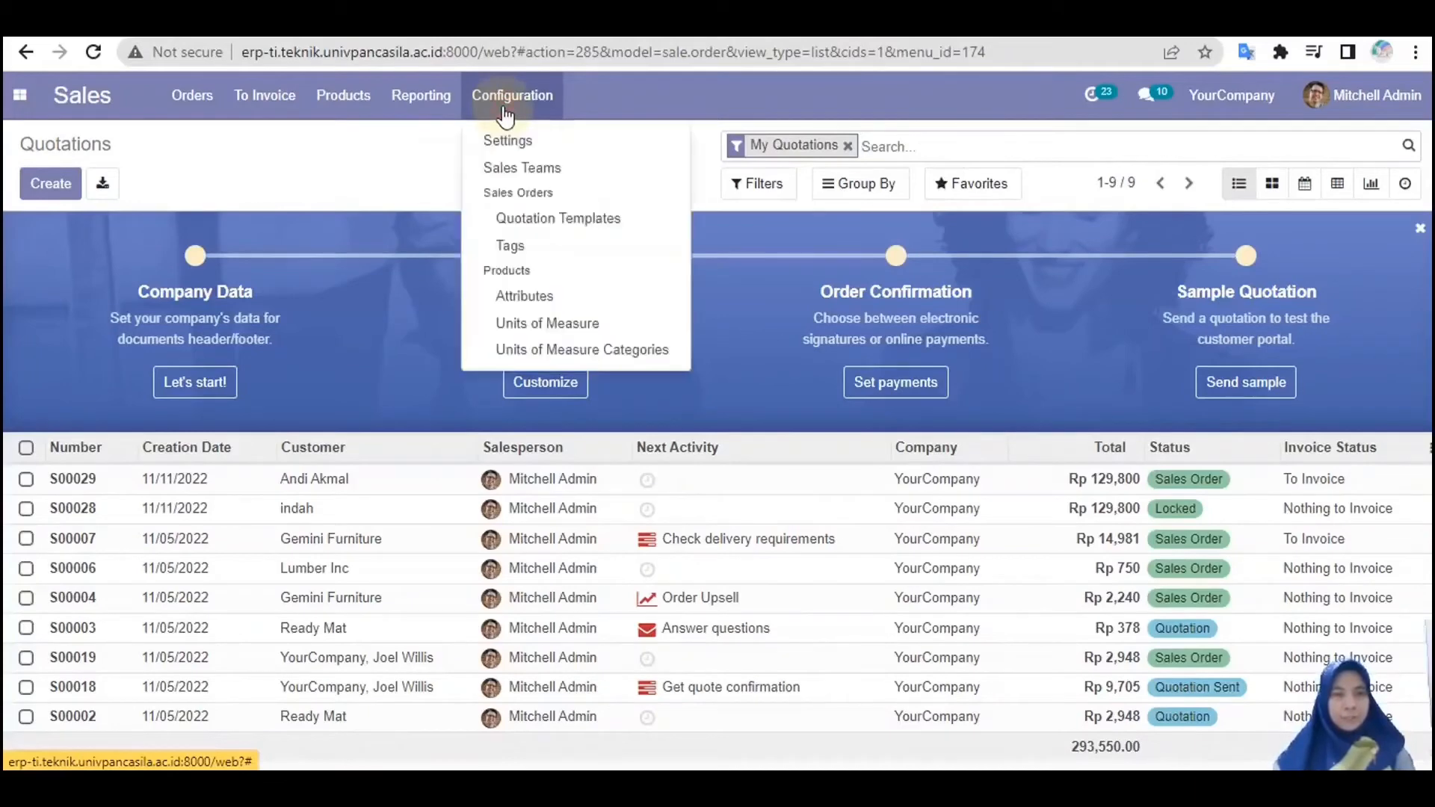
left_click(533, 142)
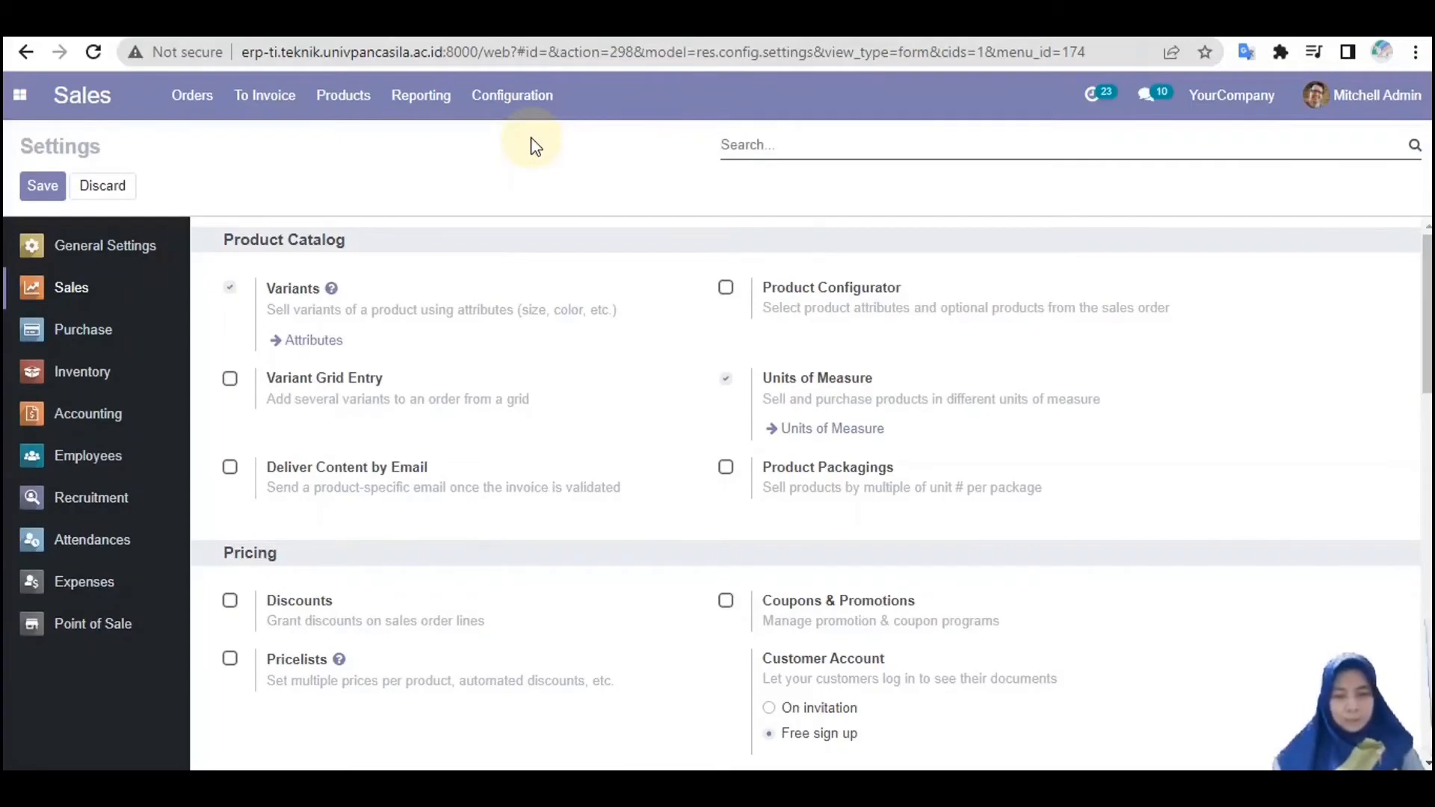
type("lo")
type("c")
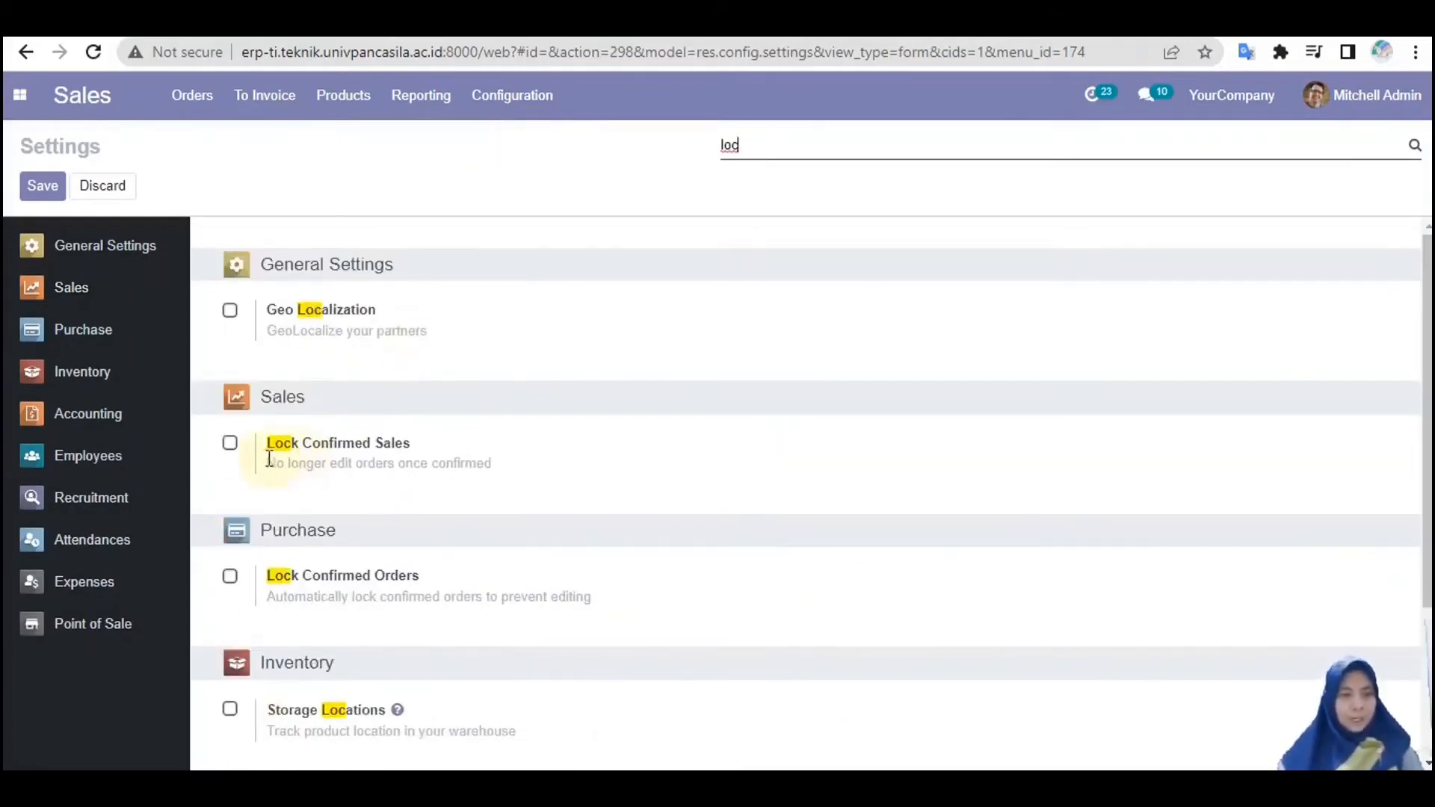
left_click(230, 444)
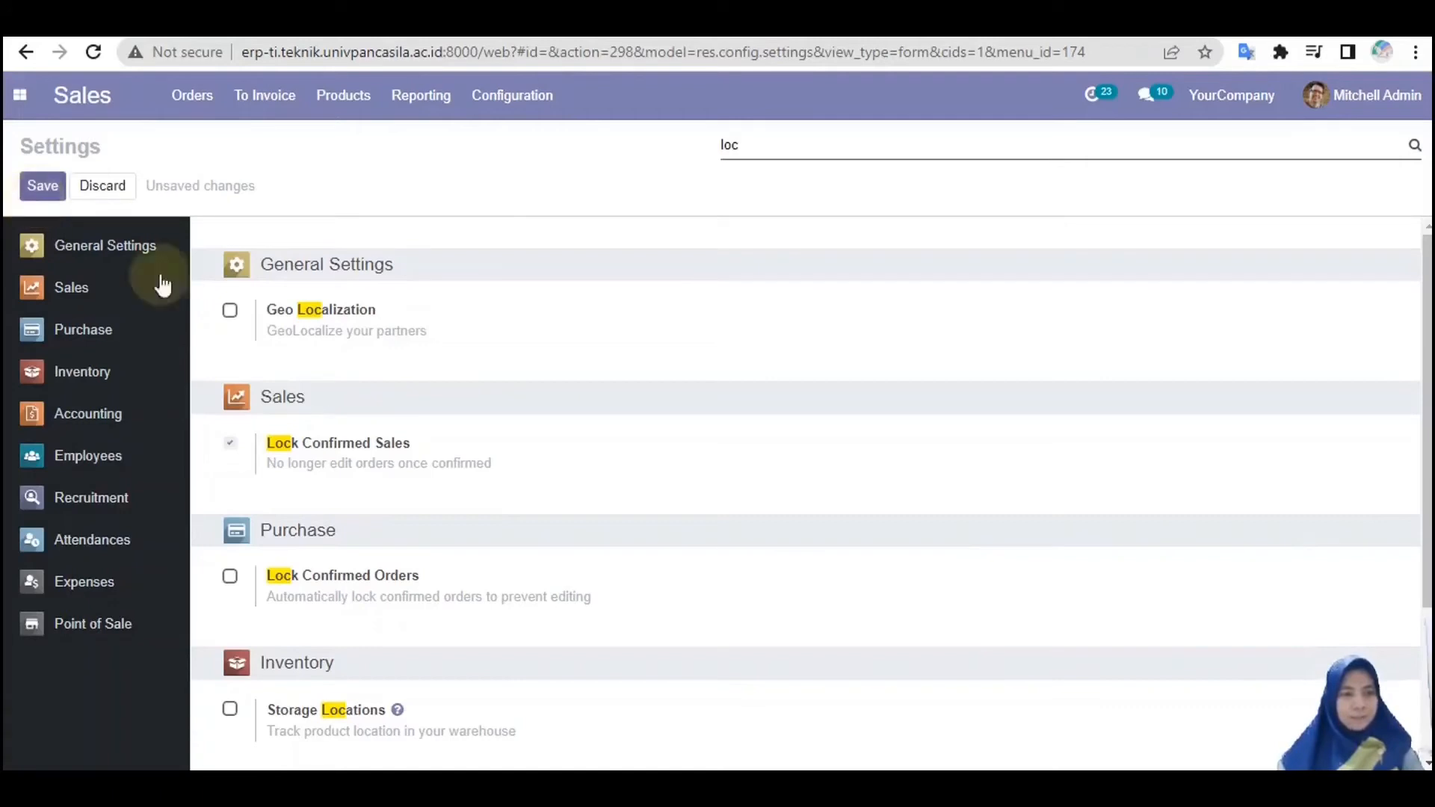
left_click(231, 445)
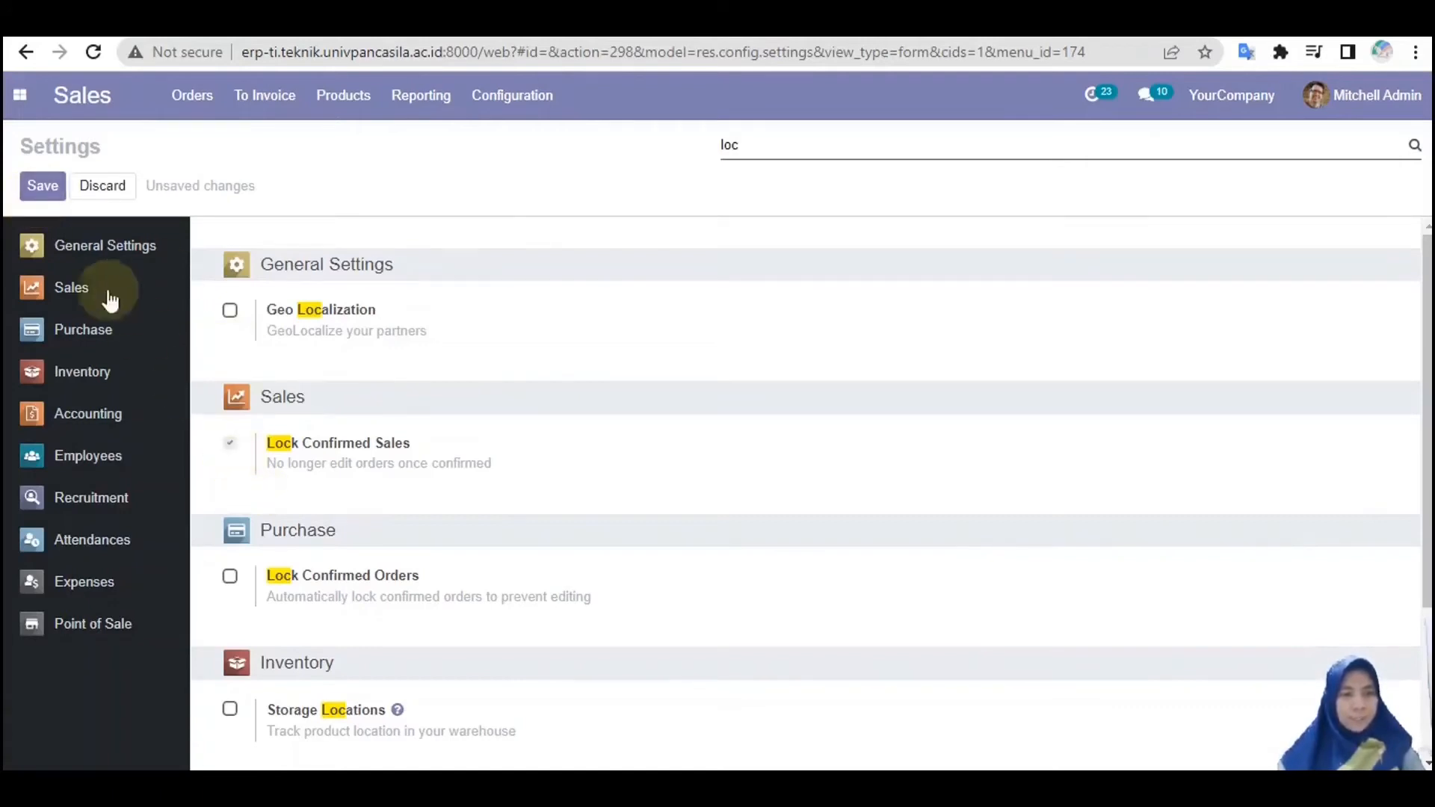
left_click(41, 193)
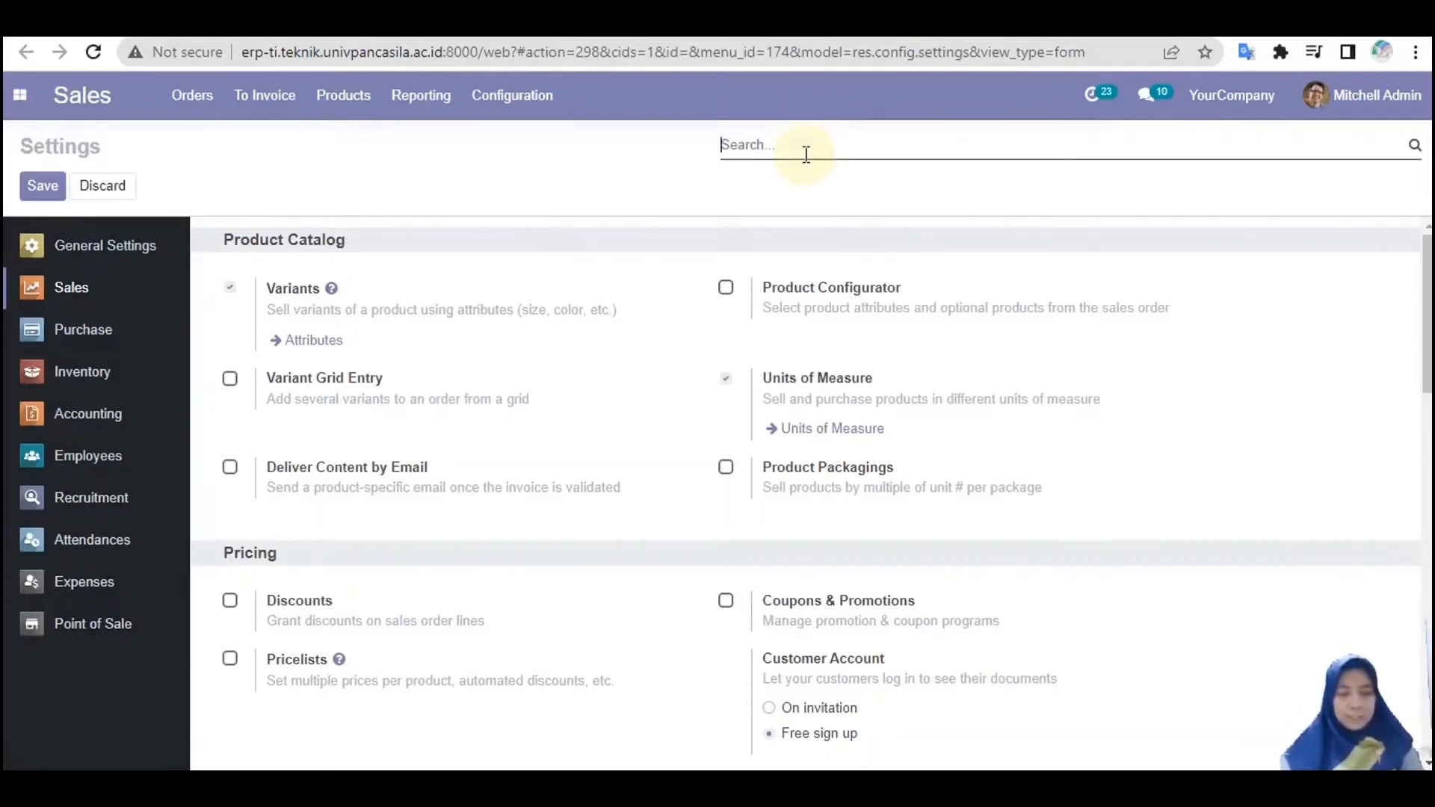
Search the settings for "add", enable Customer Addresses for Sales and save.
type("add")
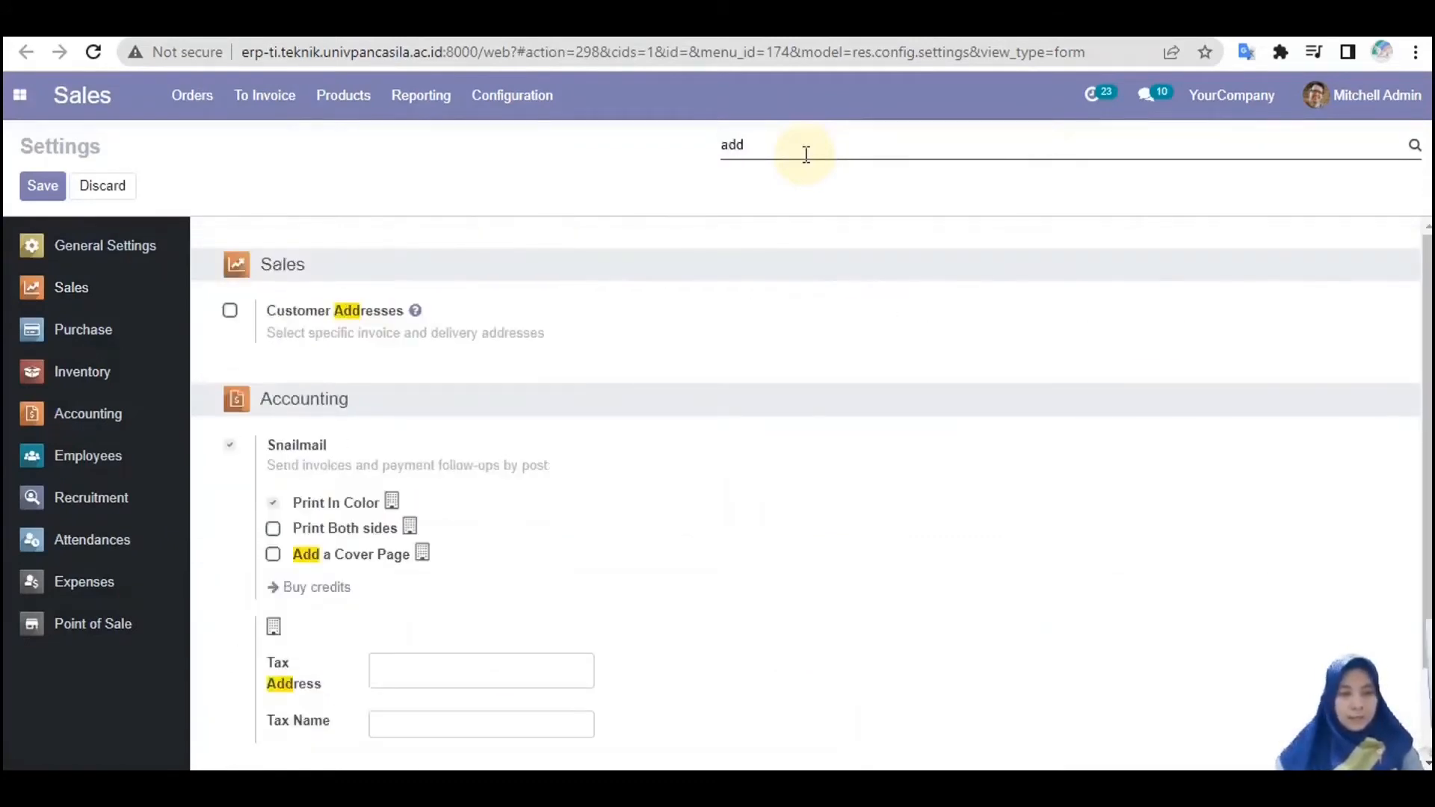
left_click(232, 311)
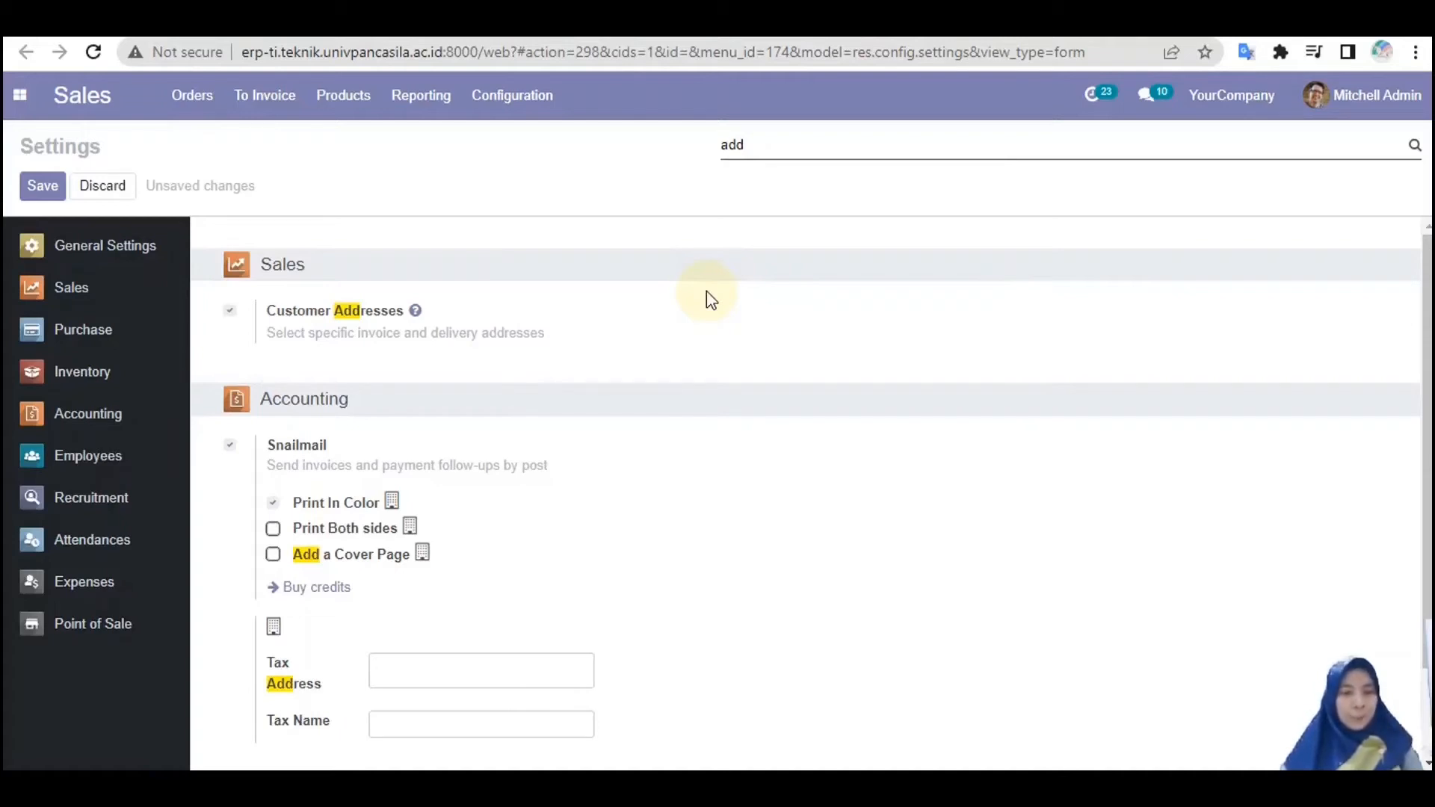
left_click(47, 187)
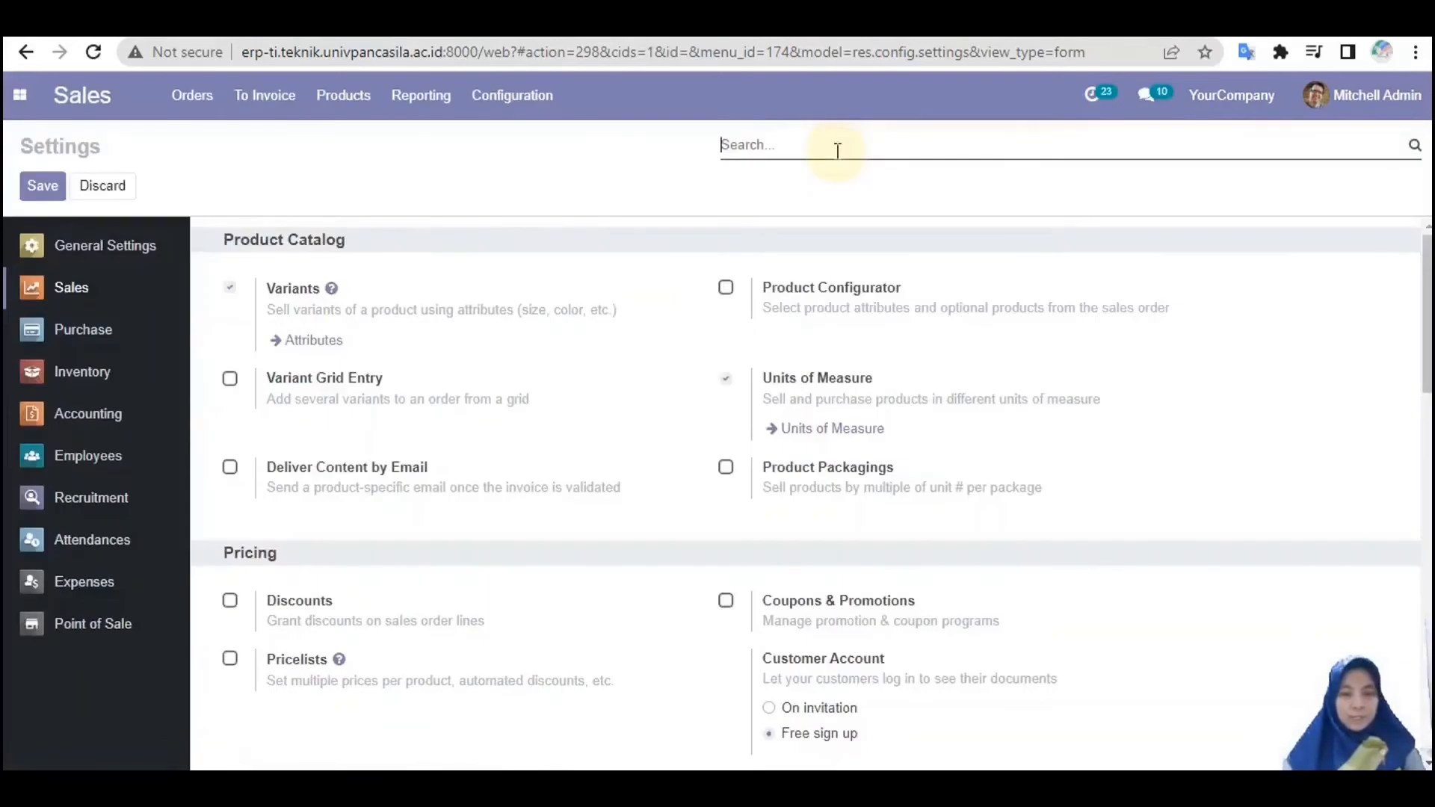
Search the settings for "uni" to check the Units of Measure option, and clear the search.
type("uni")
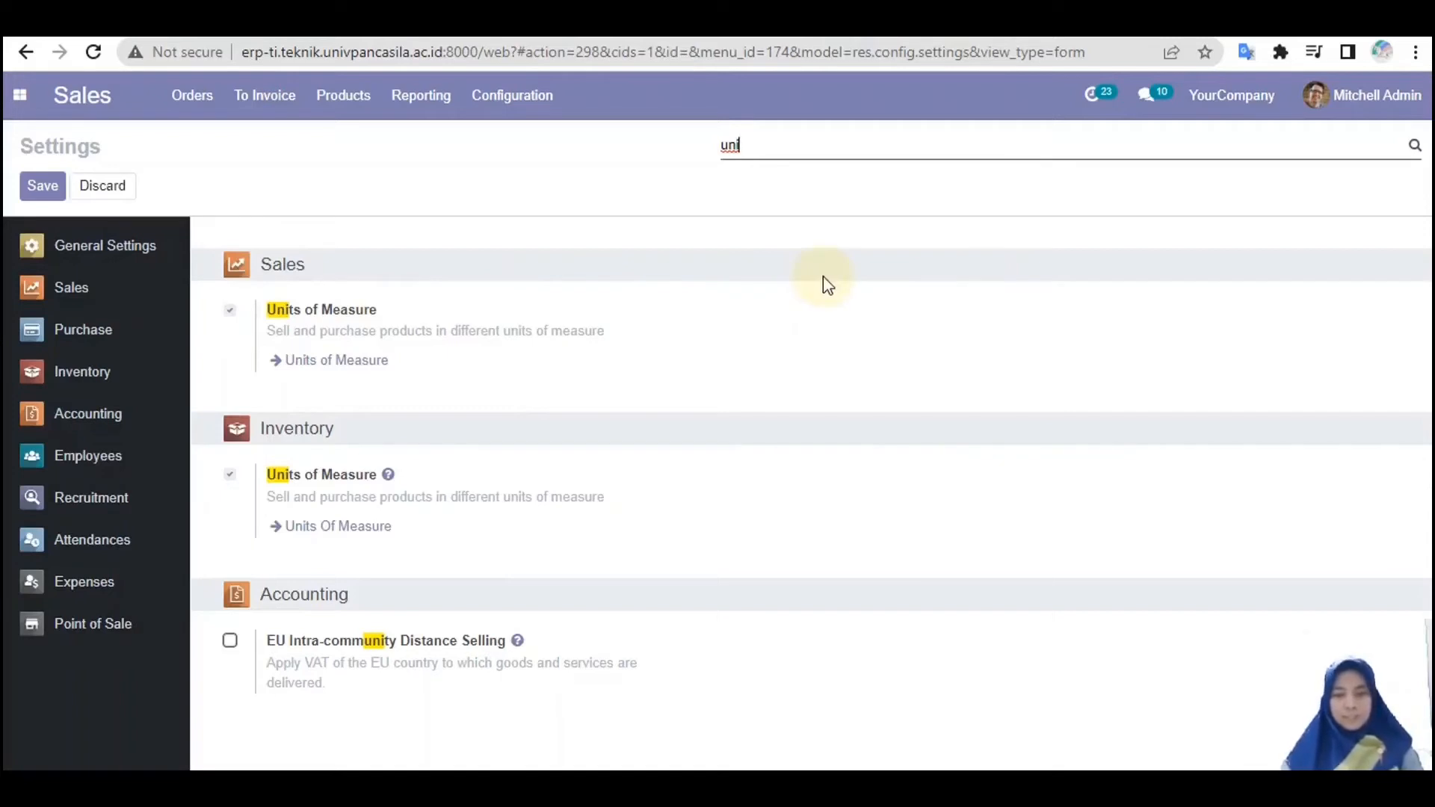
key("BackSpace")
key("BackSpace")
key("BackSpace")
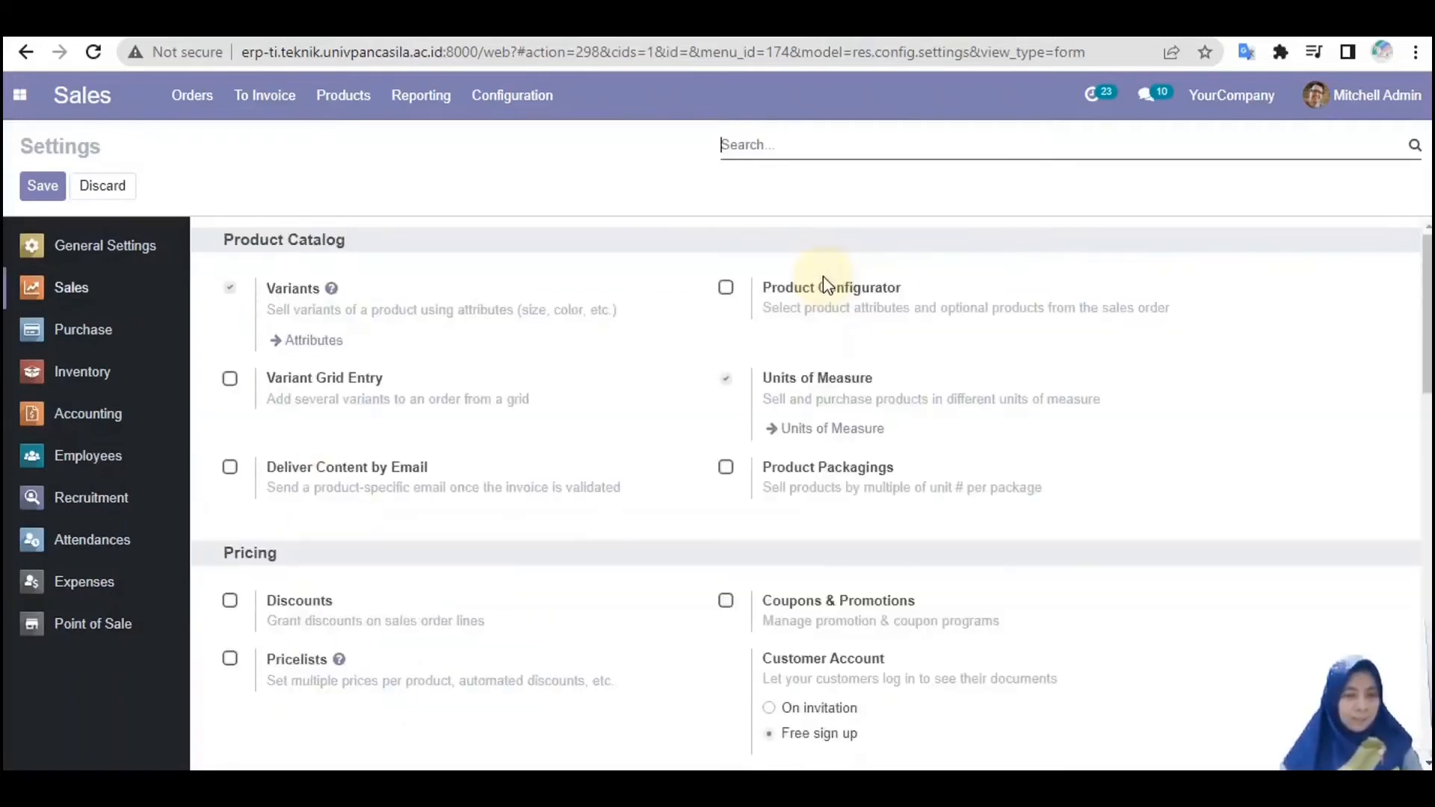
Search the settings for "pac", enable Product Packagings for Sales and clear the search.
type("pac")
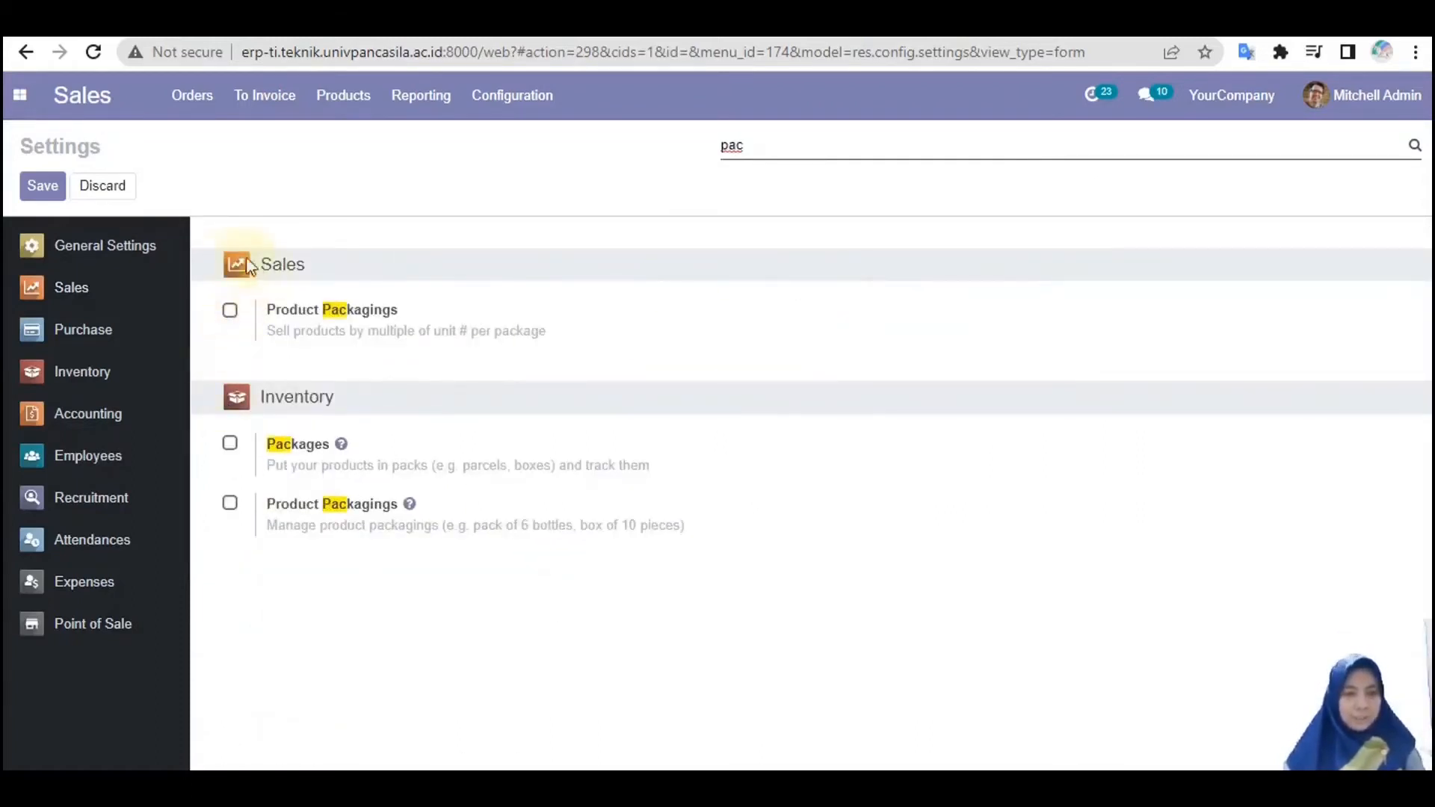
left_click(230, 309)
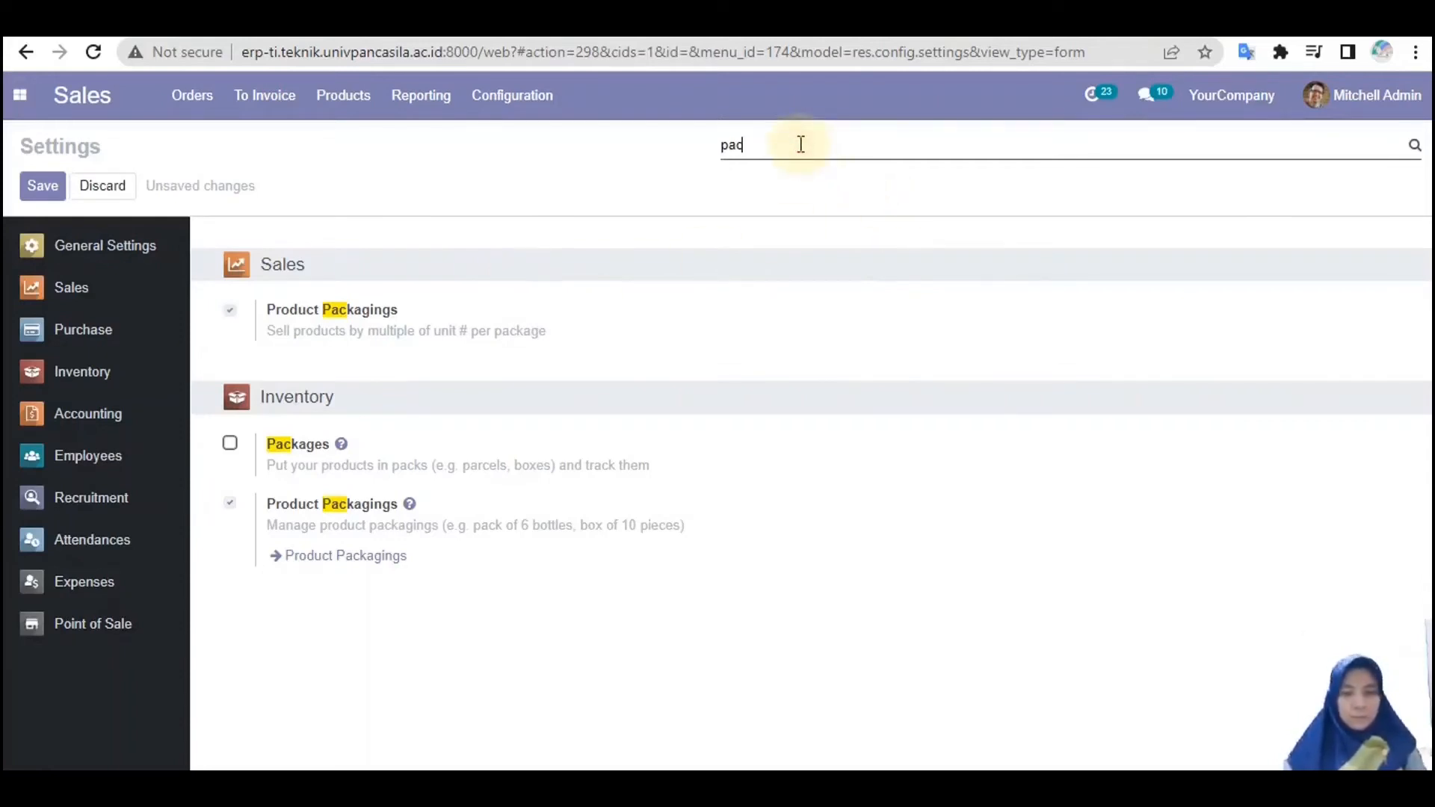
key("BackSpace")
key("BackSpace")
key("BackSpace")
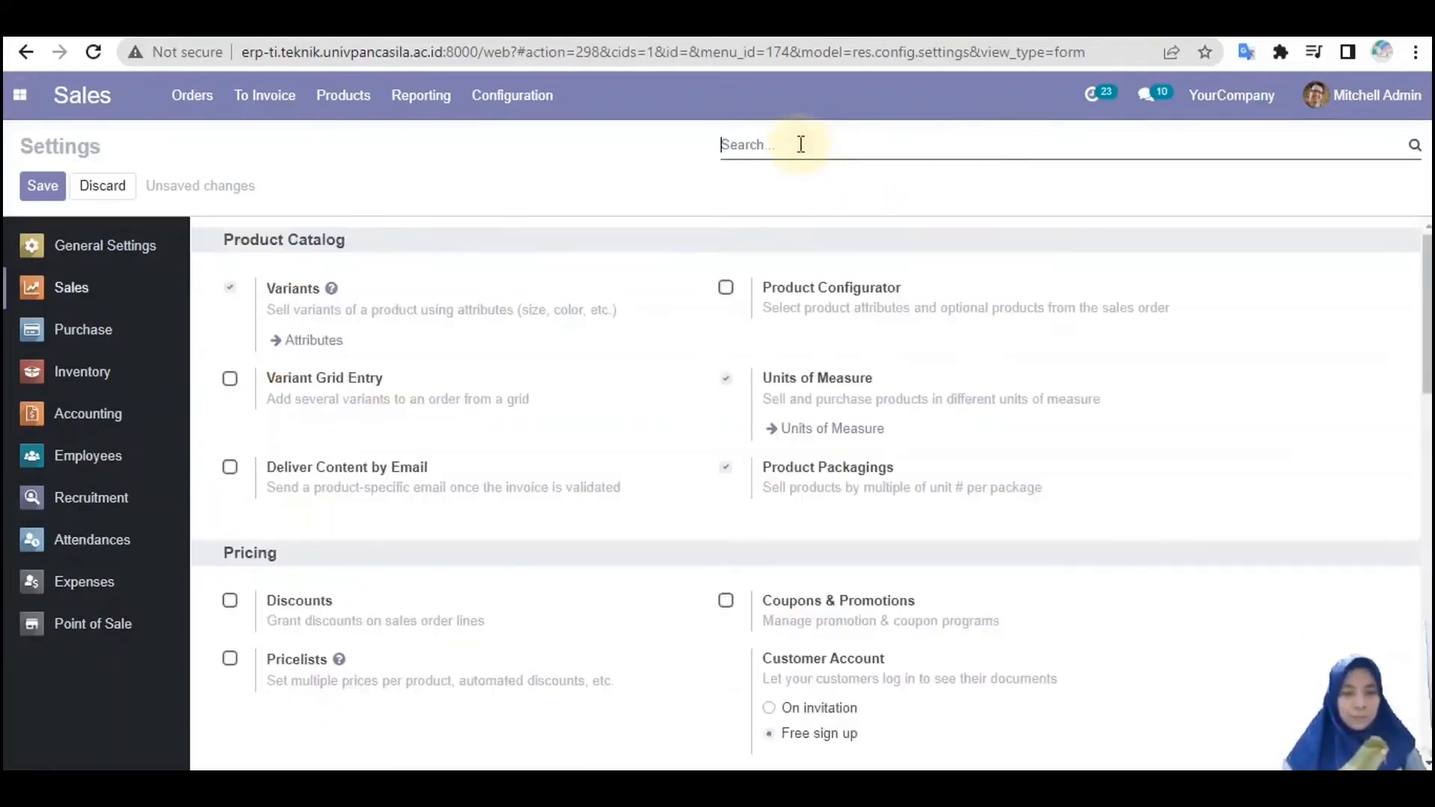
Search the settings for "war" and enable Sale Warnings for Sales.
type("wa")
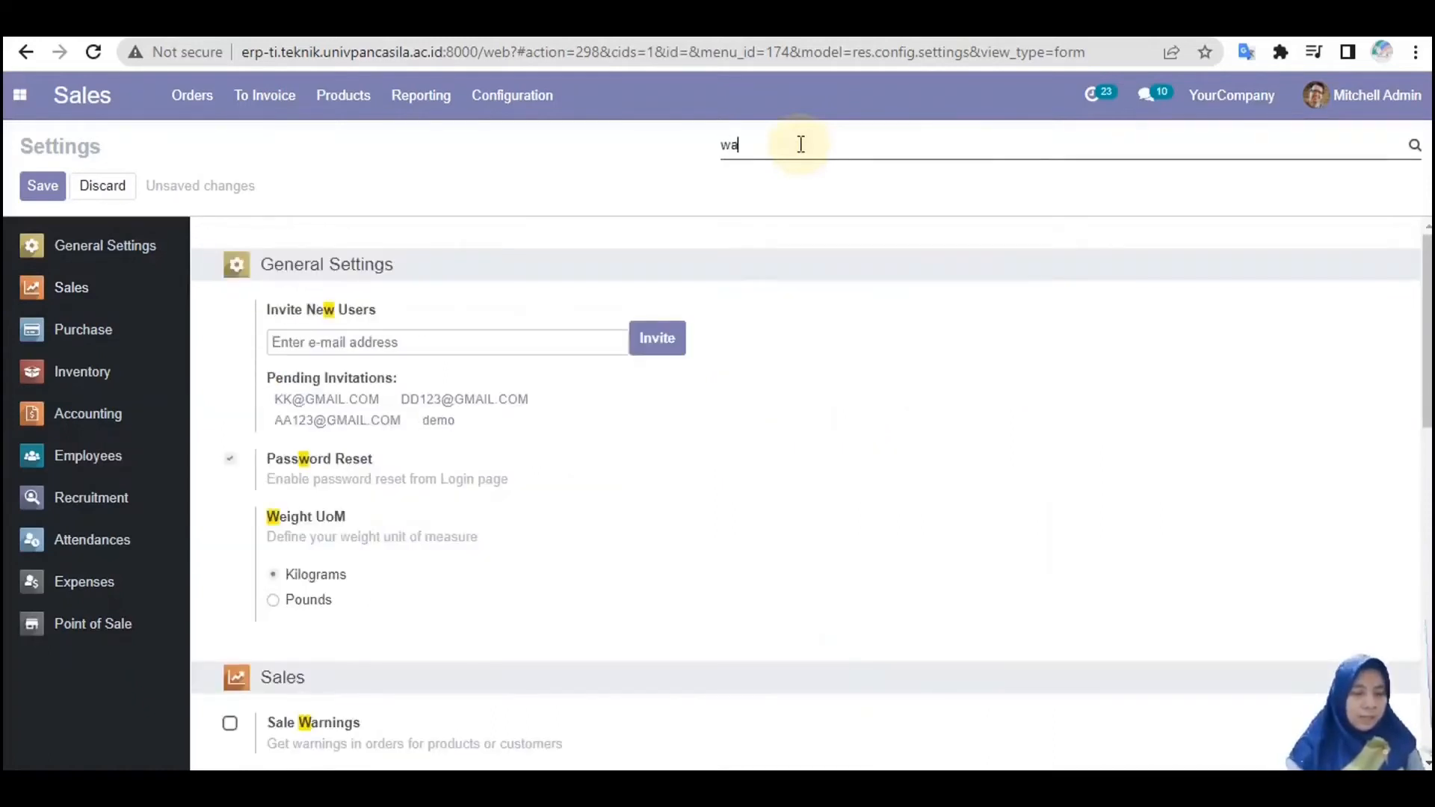
type("r")
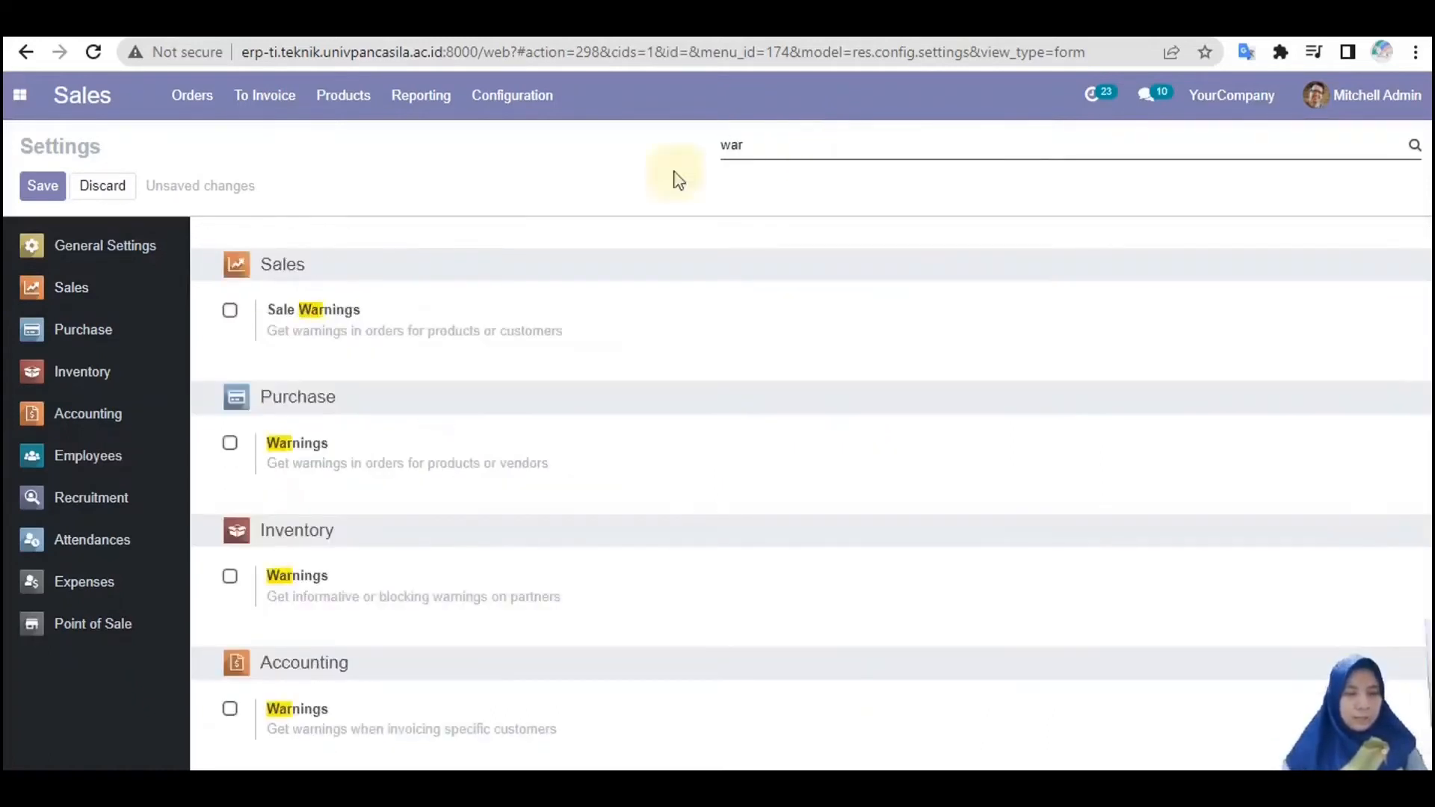
left_click(232, 315)
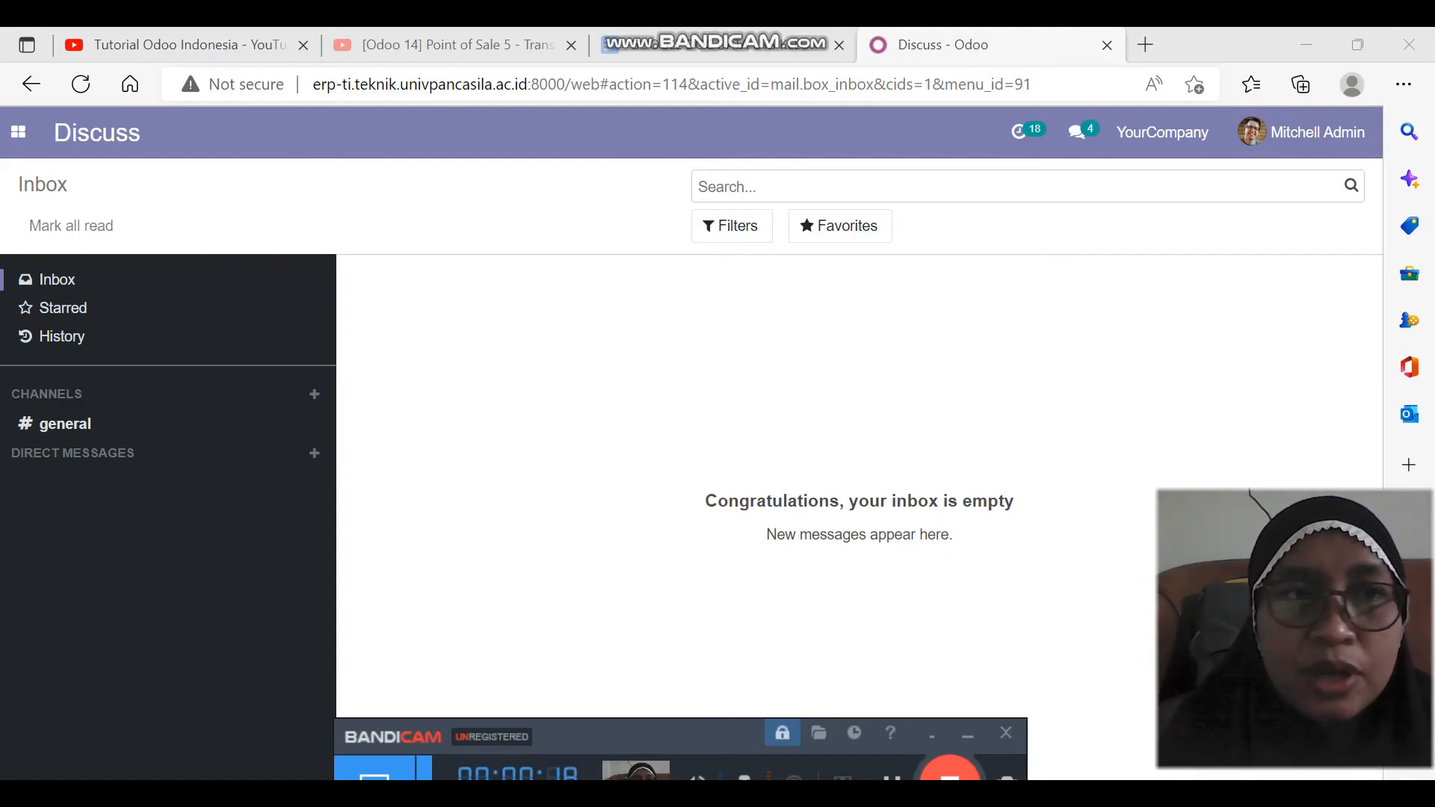
Go to the Point of Sale module and save the new PoS product category OBAT BEBAS.
left_click(18, 133)
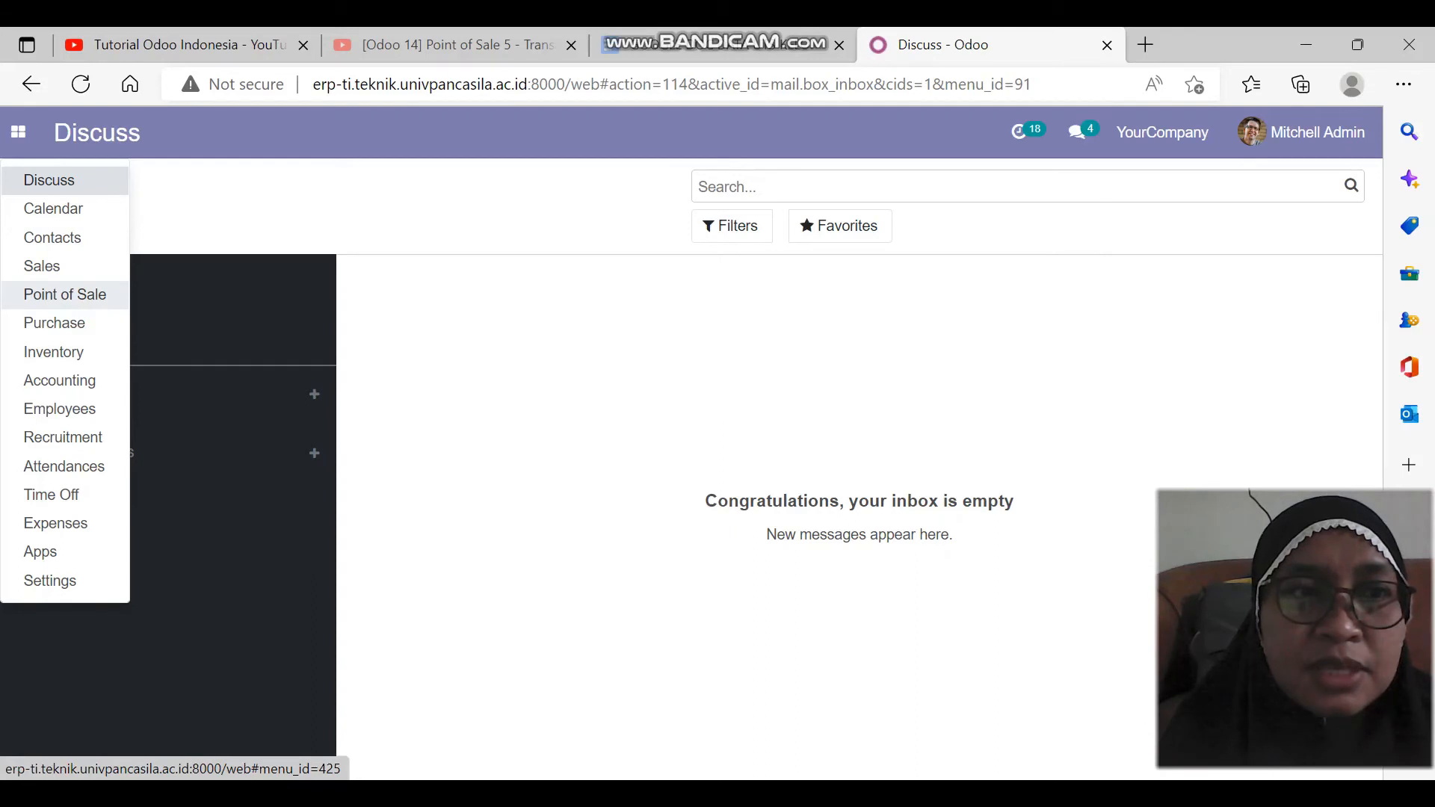
left_click(65, 294)
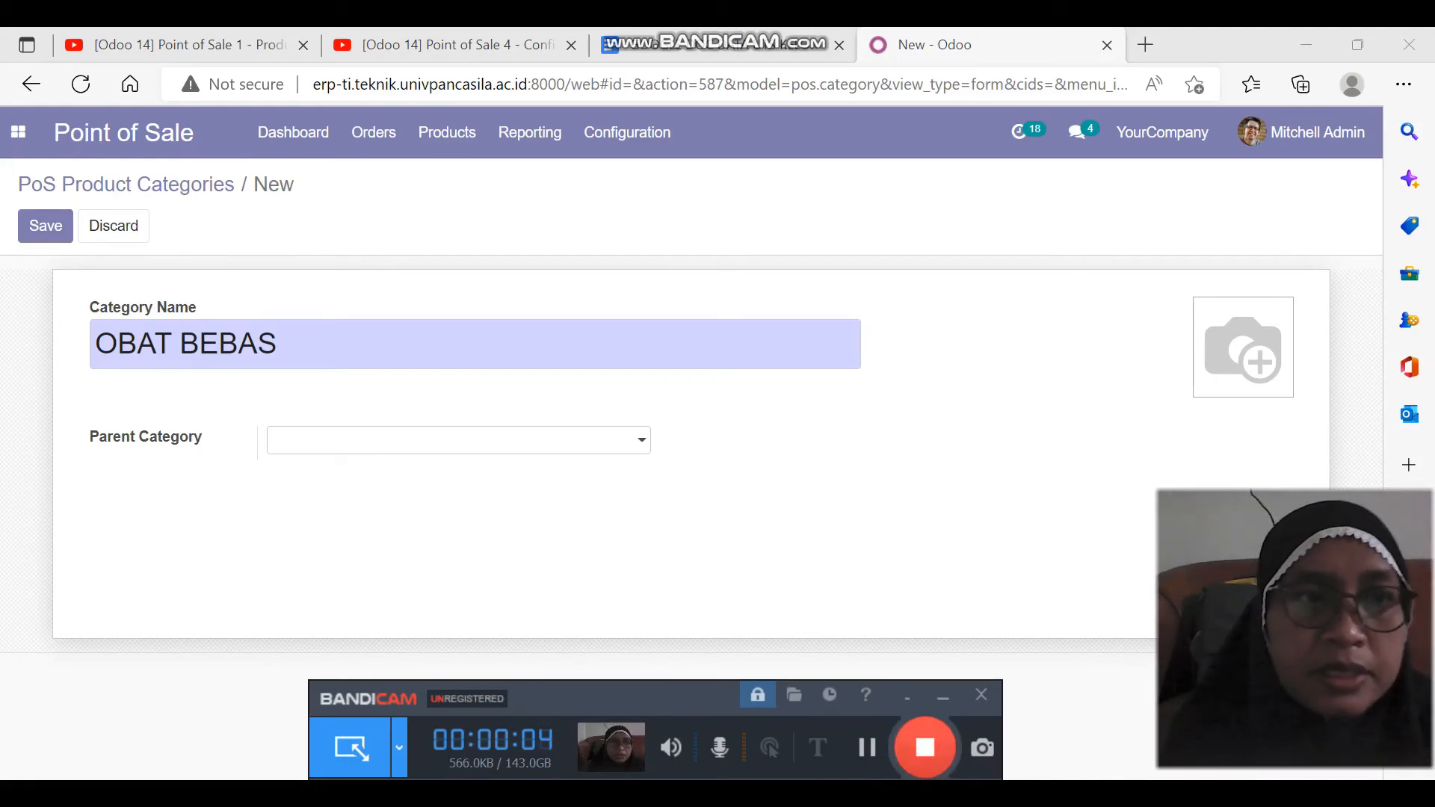
left_click(45, 226)
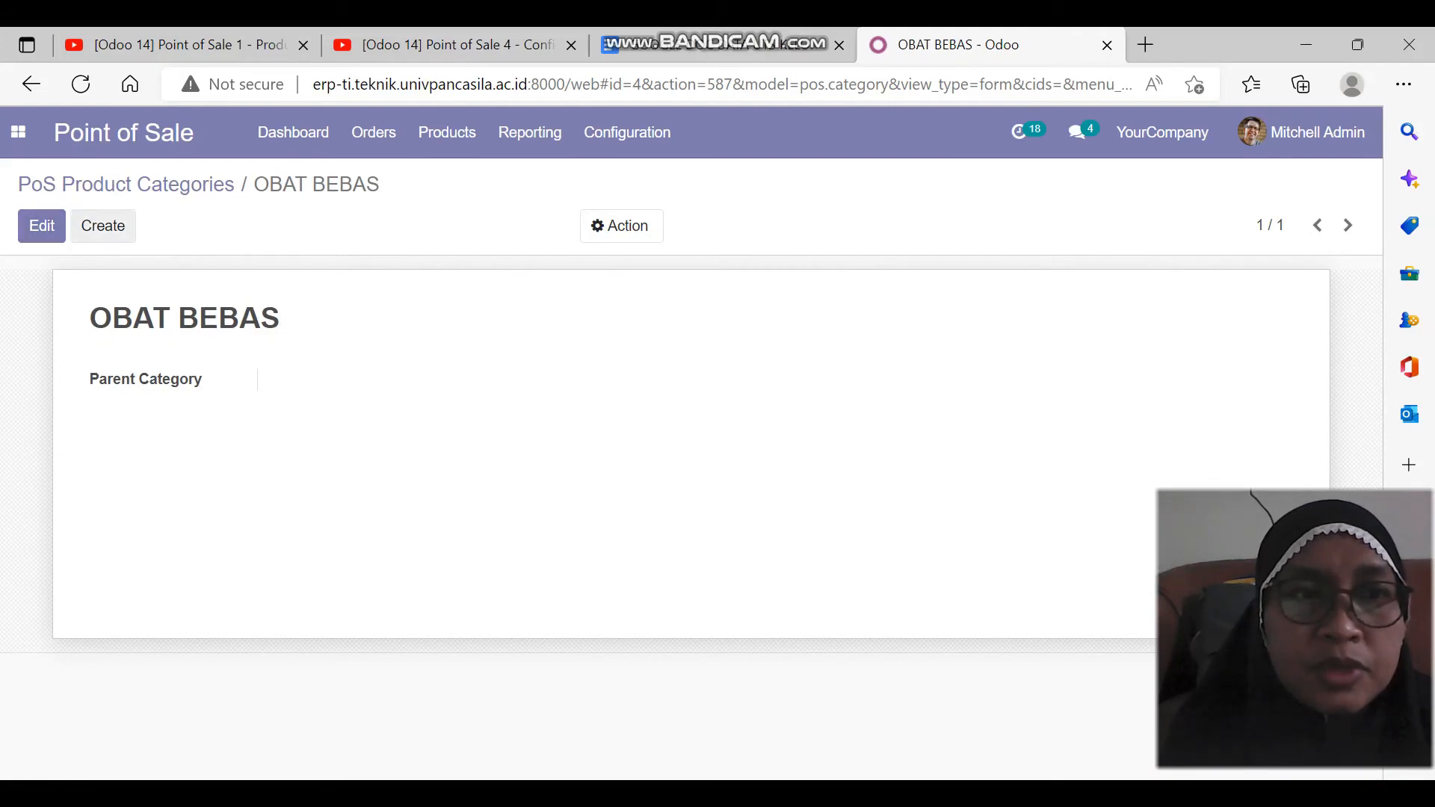
Create and save a PoS product category named OBAT KERAS.
left_click(103, 226)
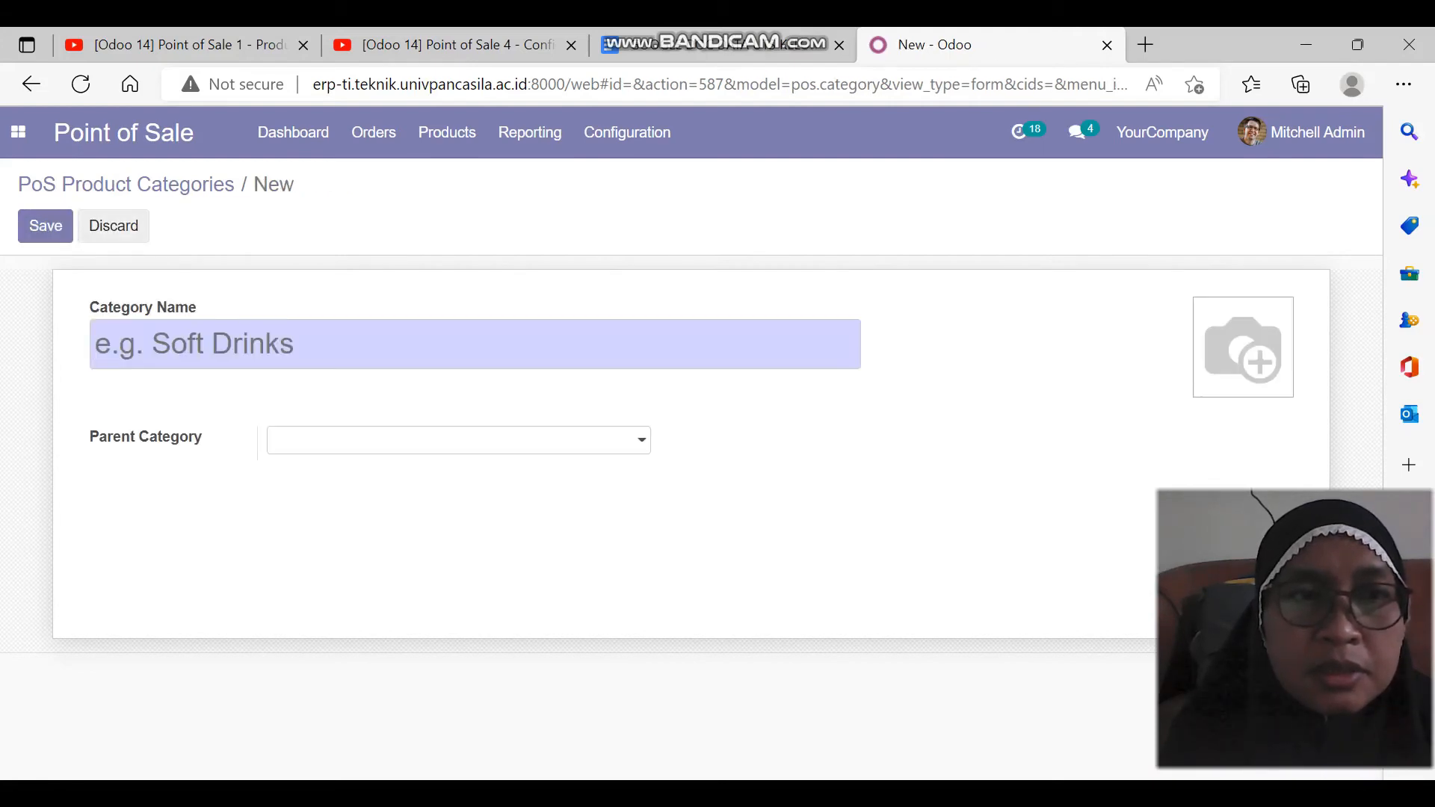
type("OBAT")
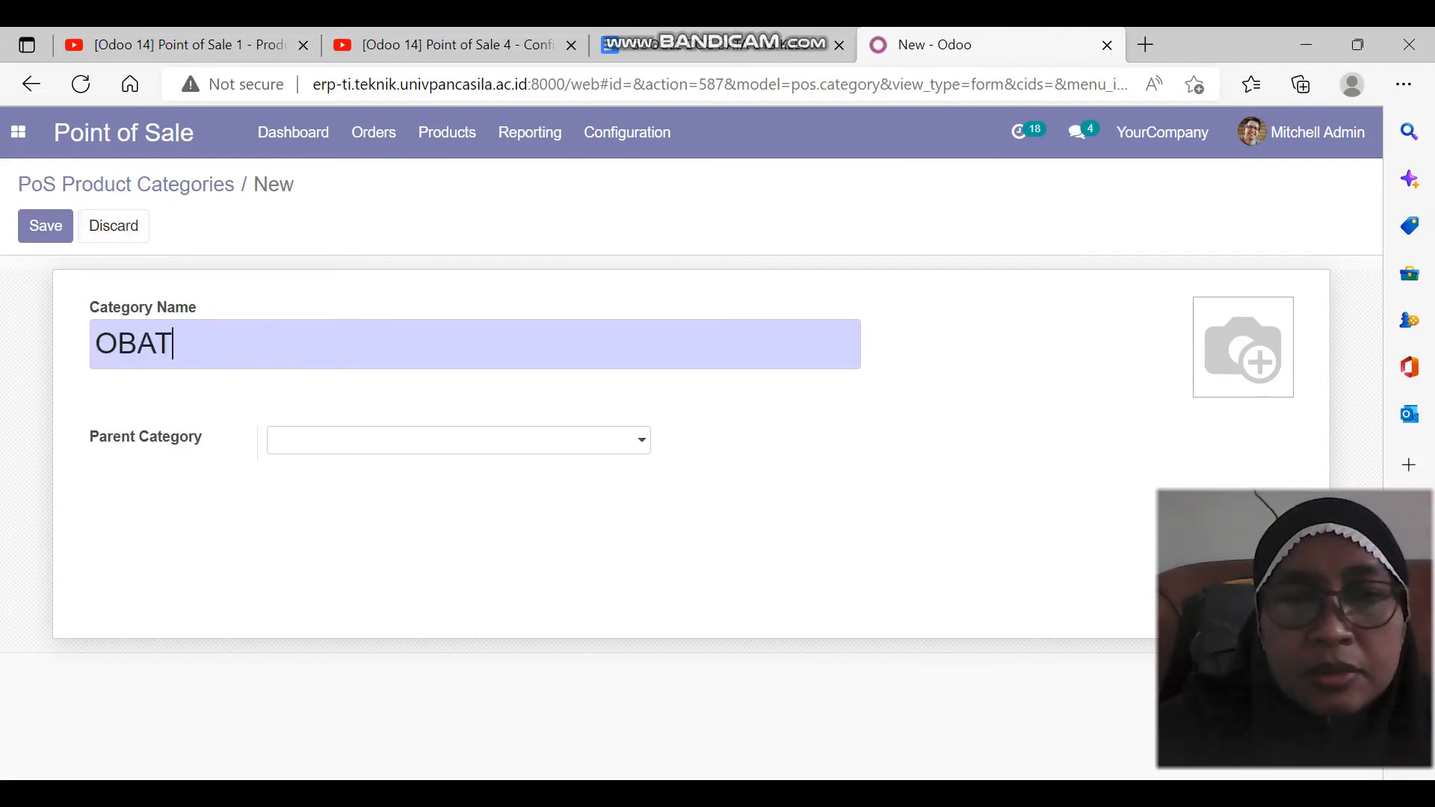
type(" KERAS")
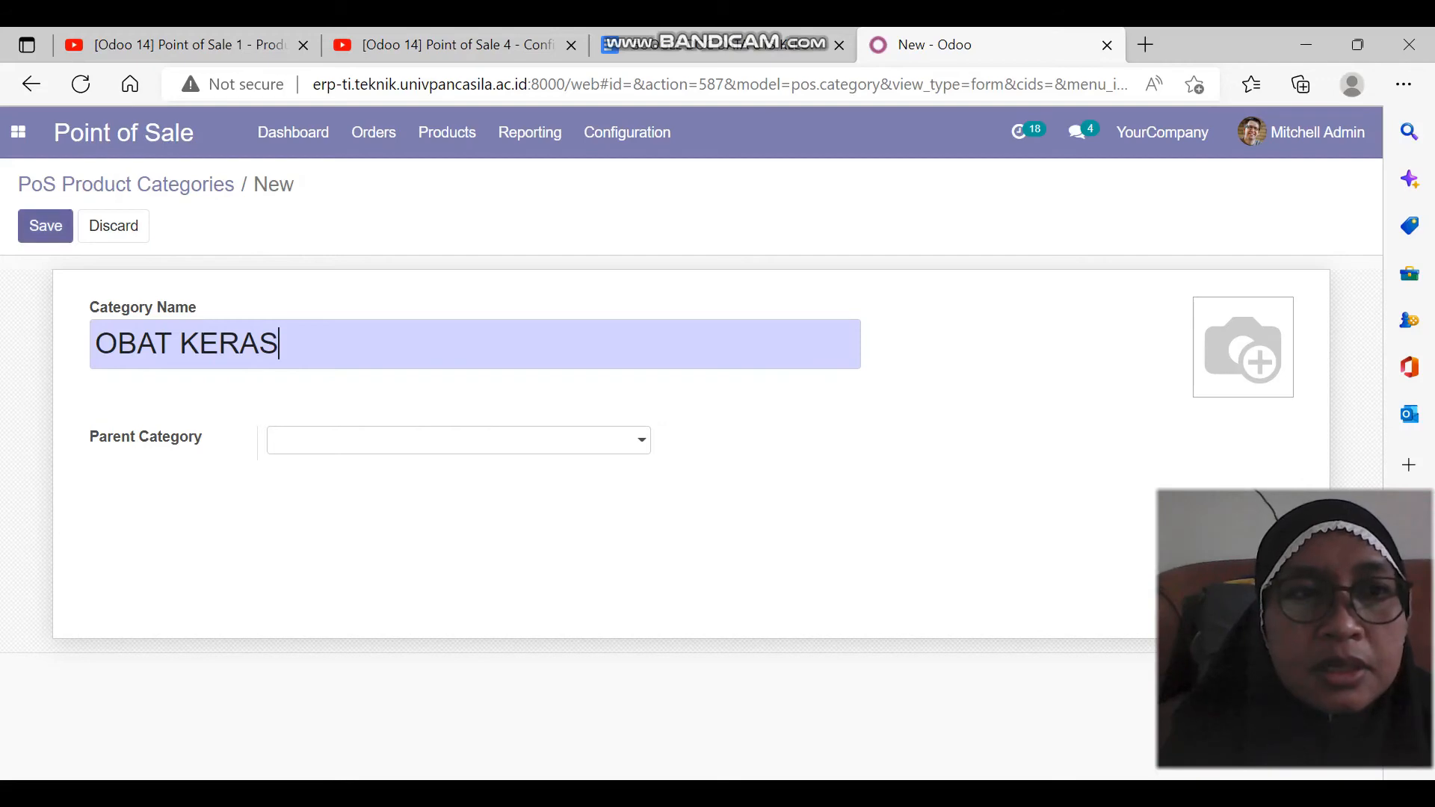
left_click(45, 225)
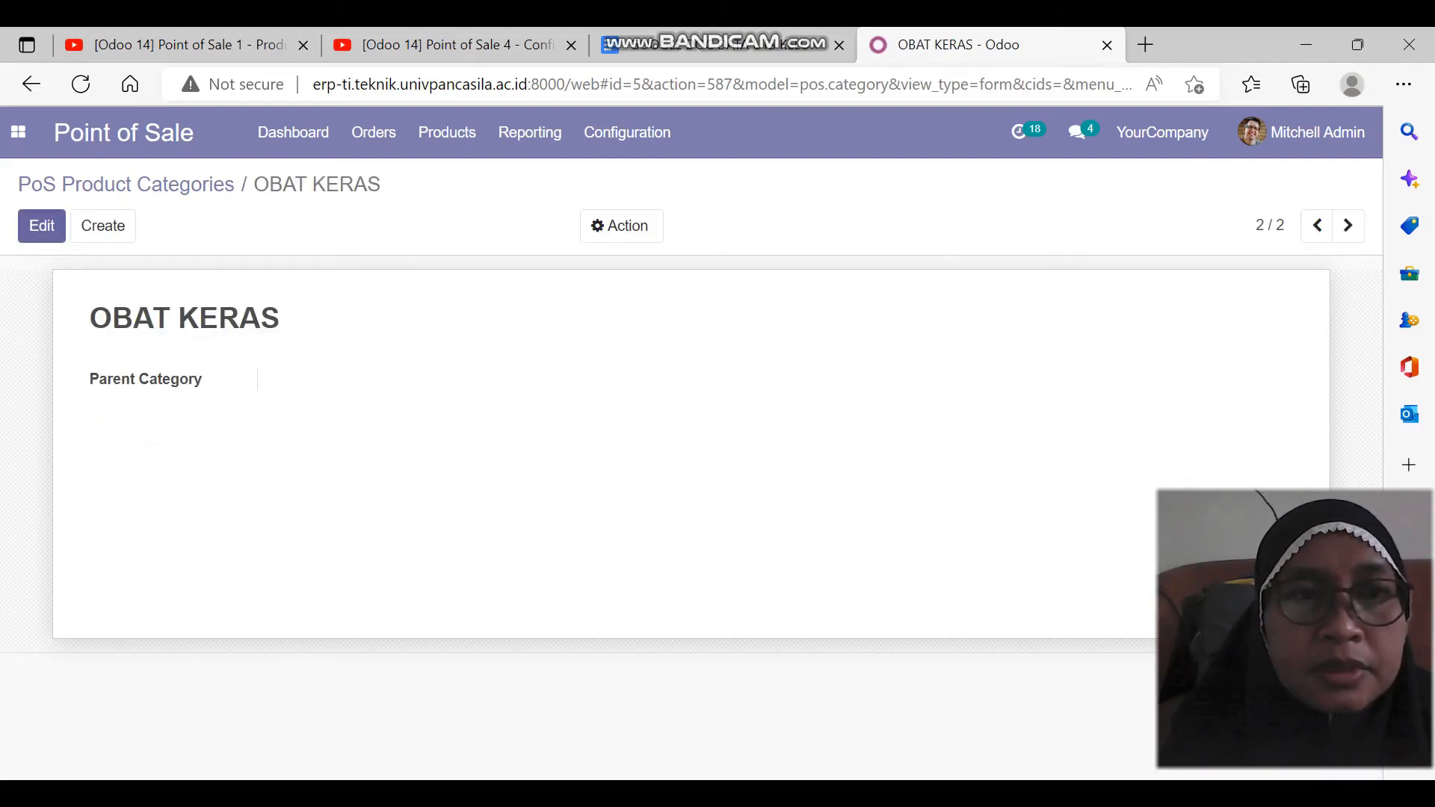
Create and save a PoS product category named SUPPLEMENT DAN VITAMIN.
left_click(102, 226)
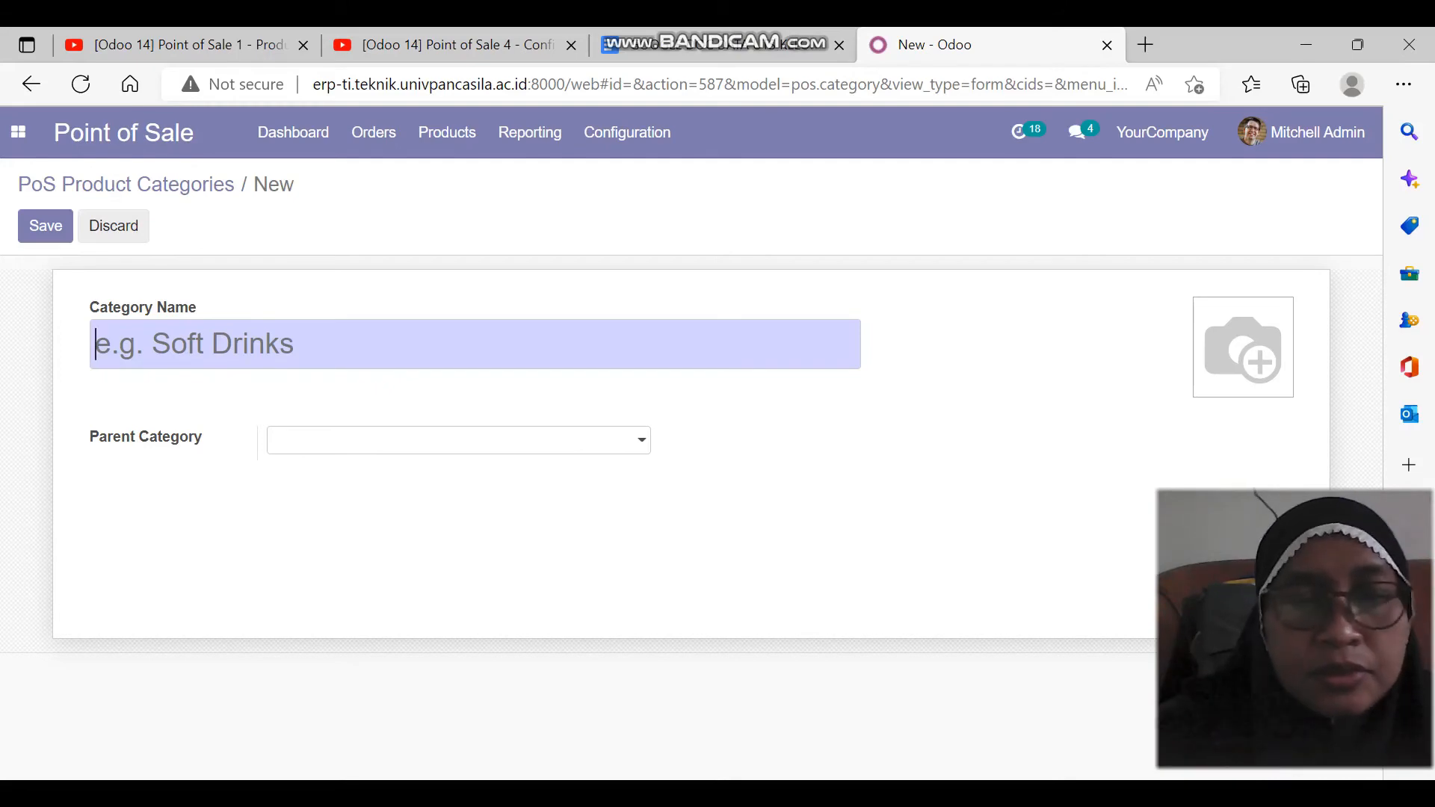
type("SUPP")
type("MEN")
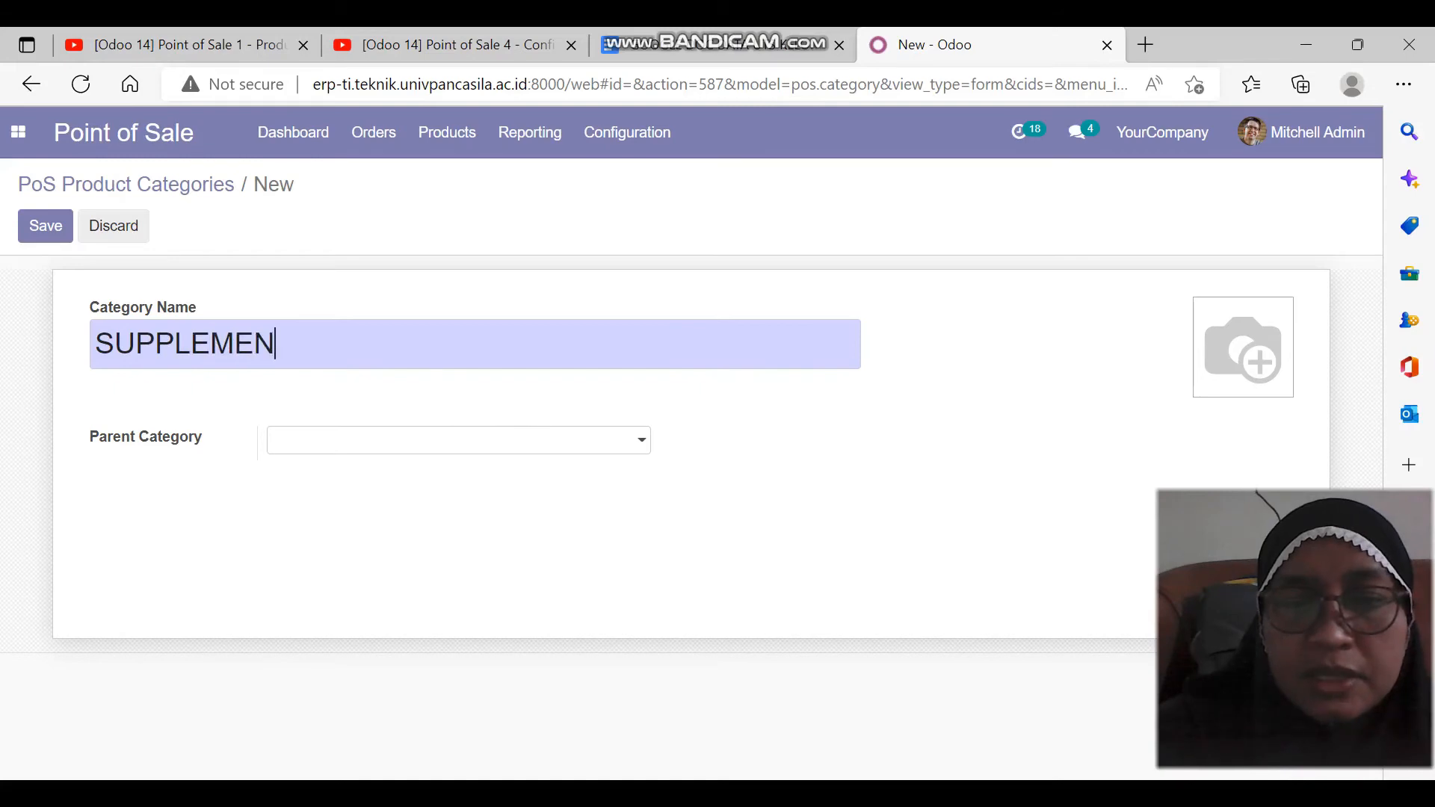
type("T DAN VITAMIN")
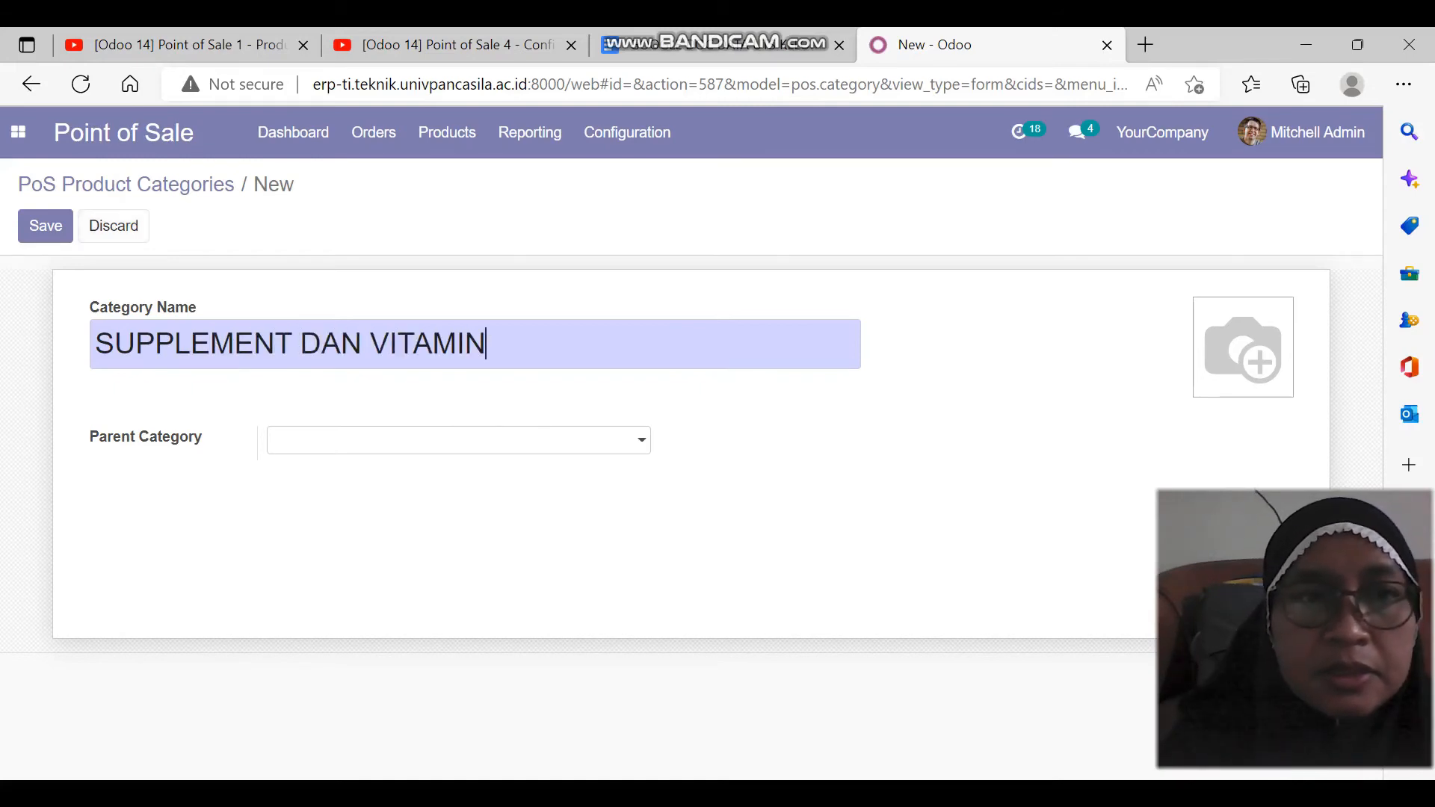
left_click(45, 226)
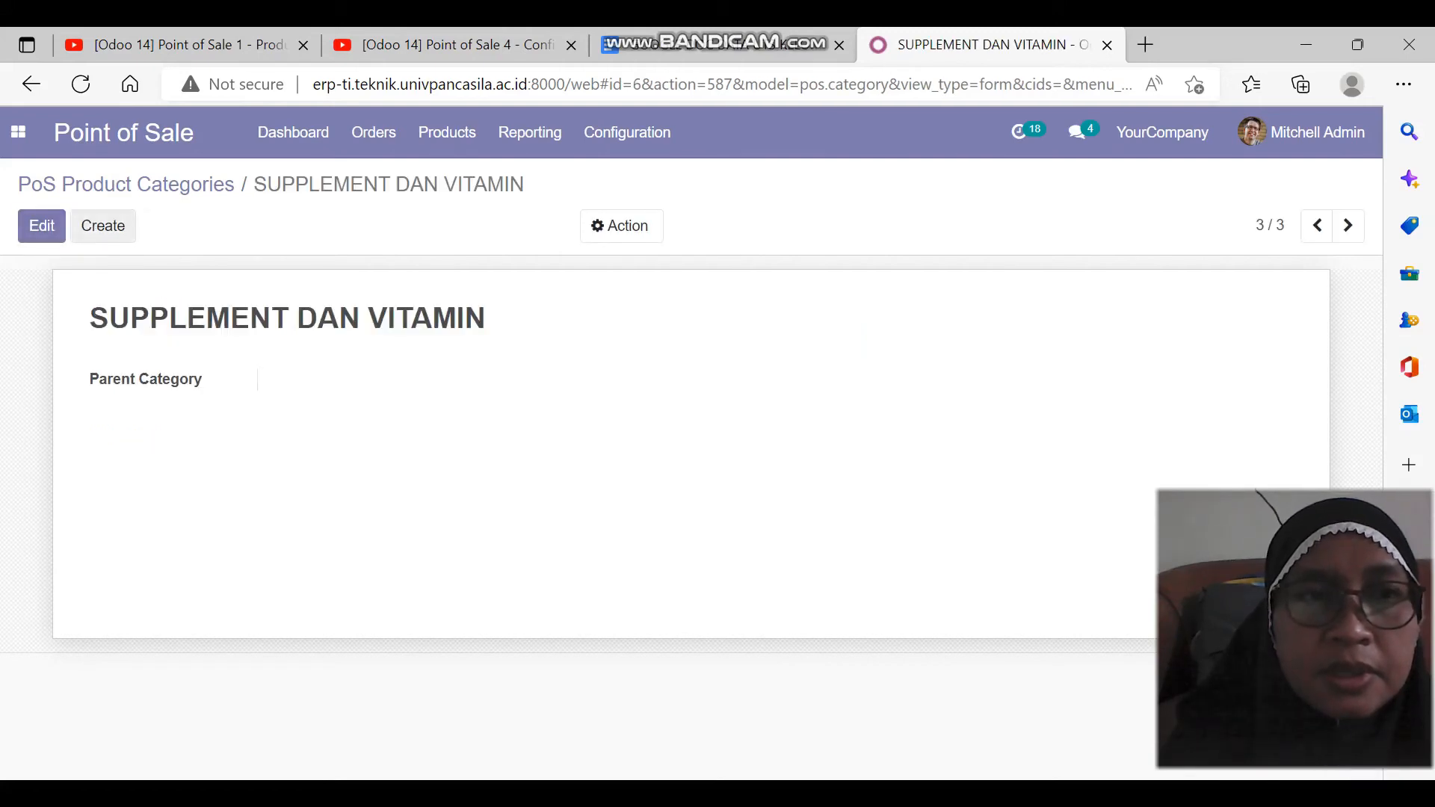
Create and save a PoS product category named ALAT KESEHATAN.
left_click(102, 226)
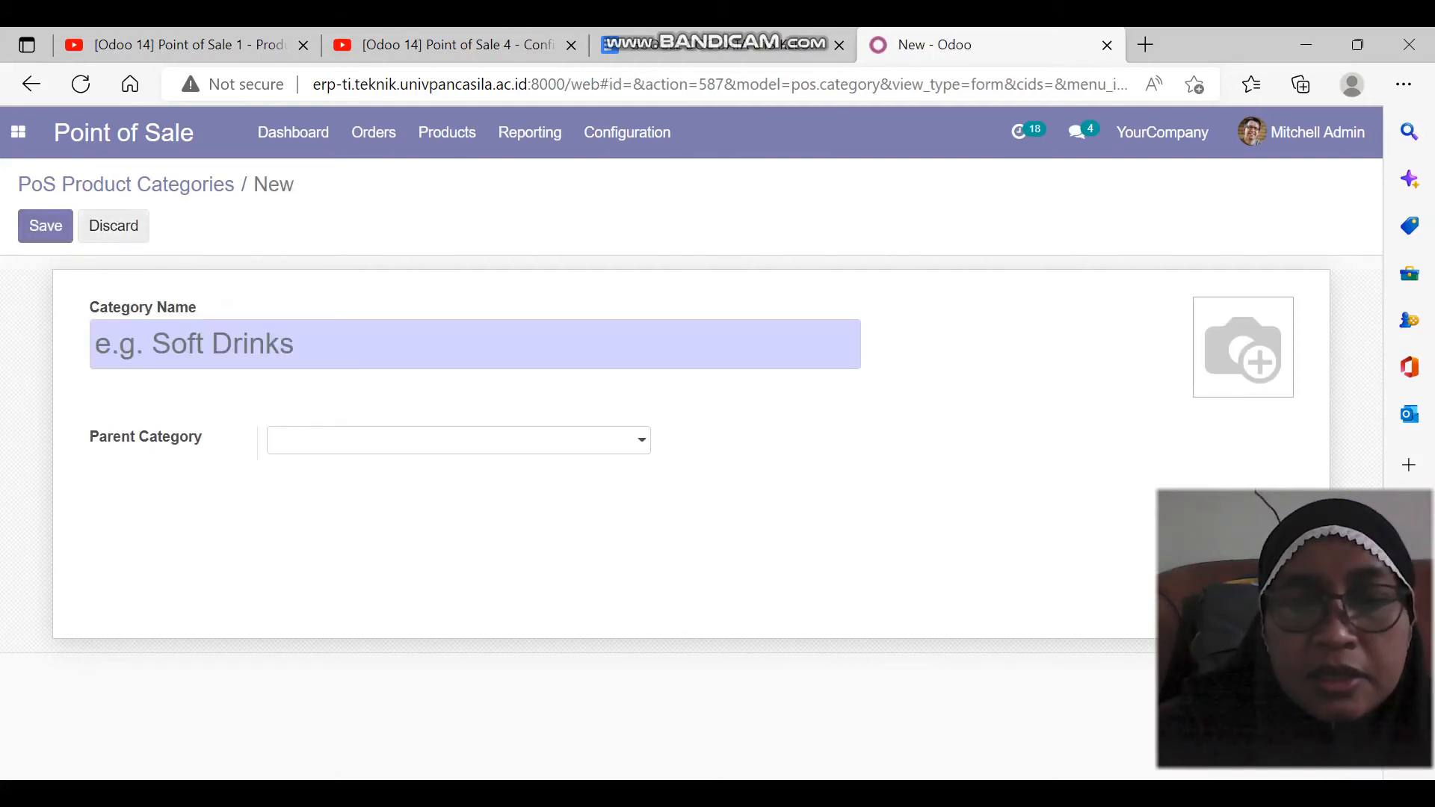
type("ALAT KE")
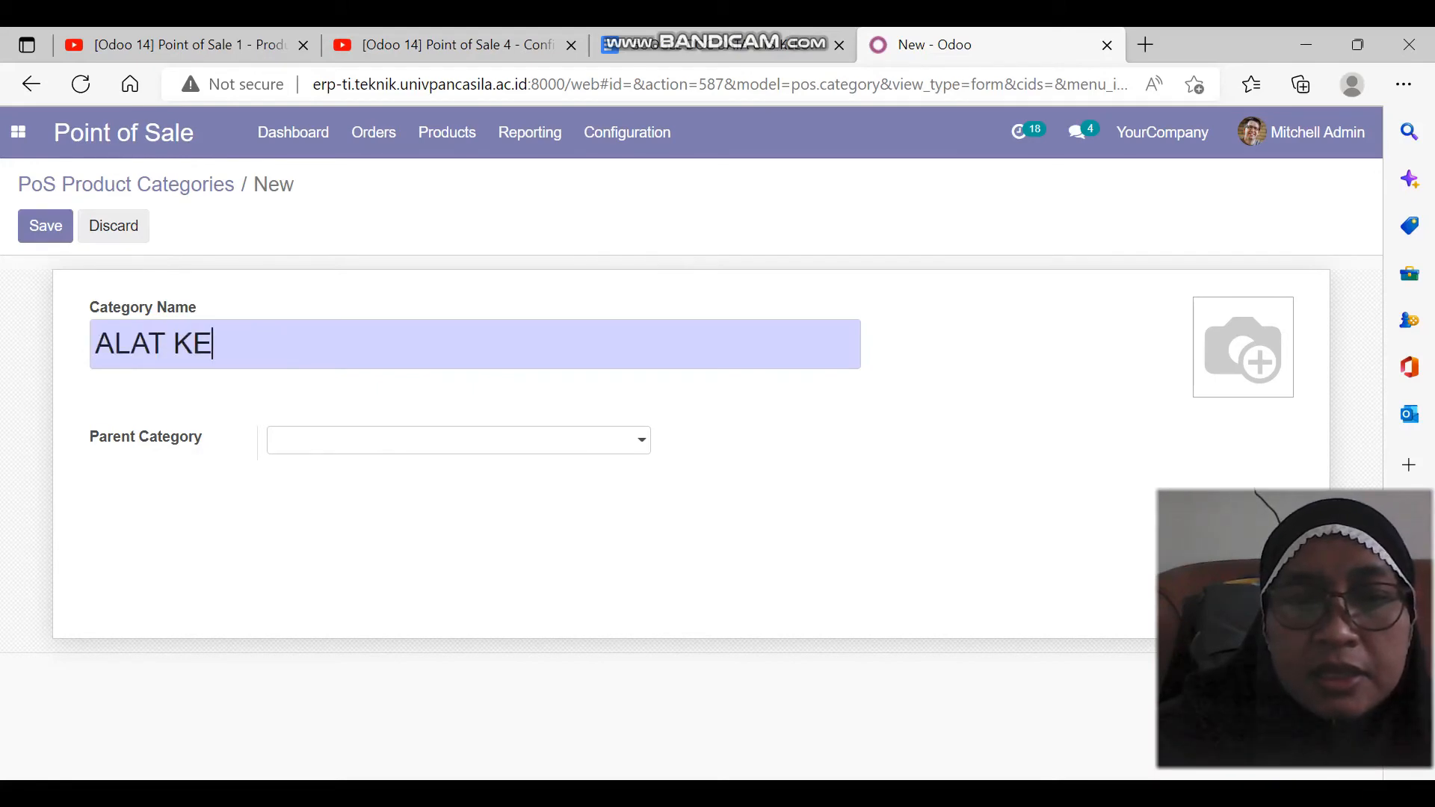
type("SEHATAN")
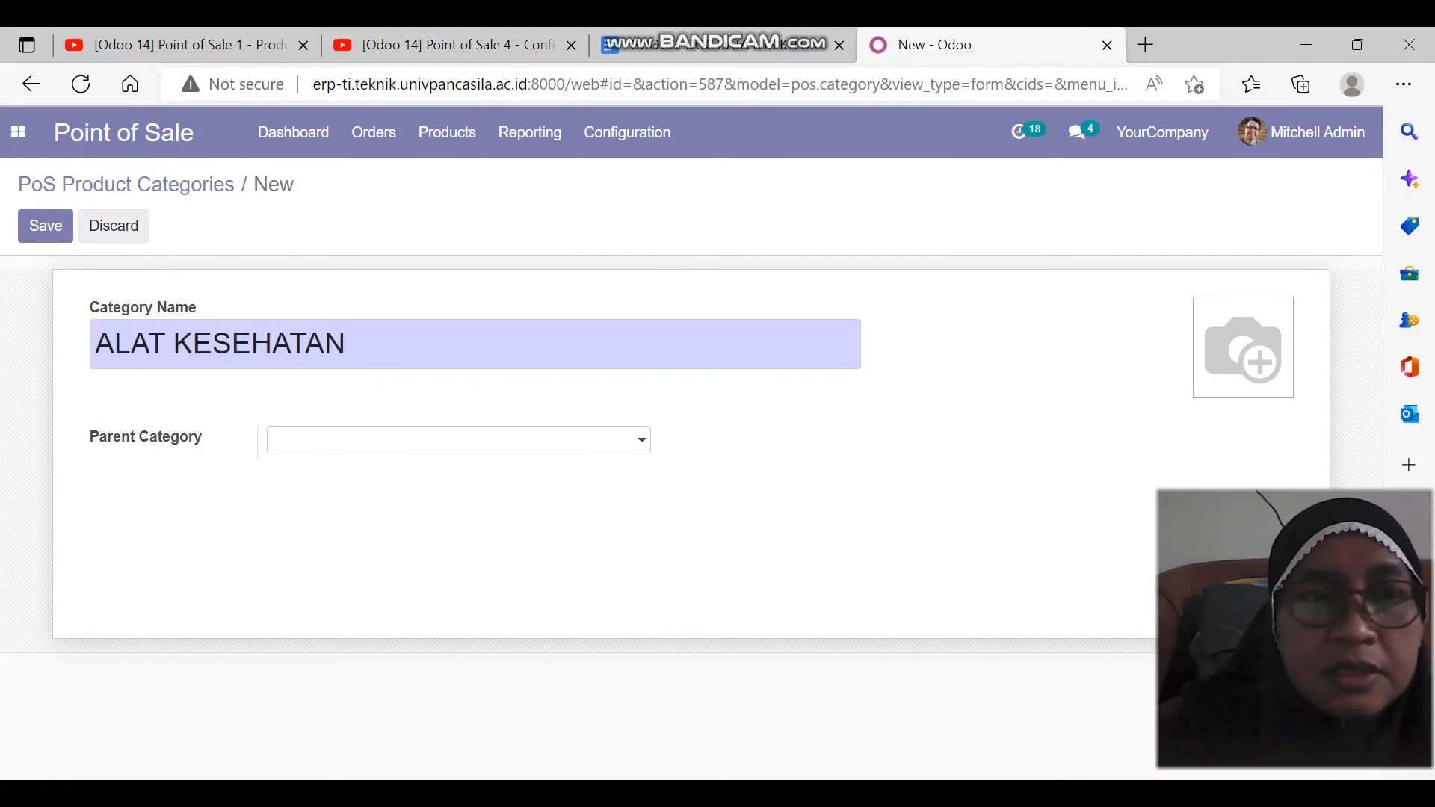
left_click(45, 226)
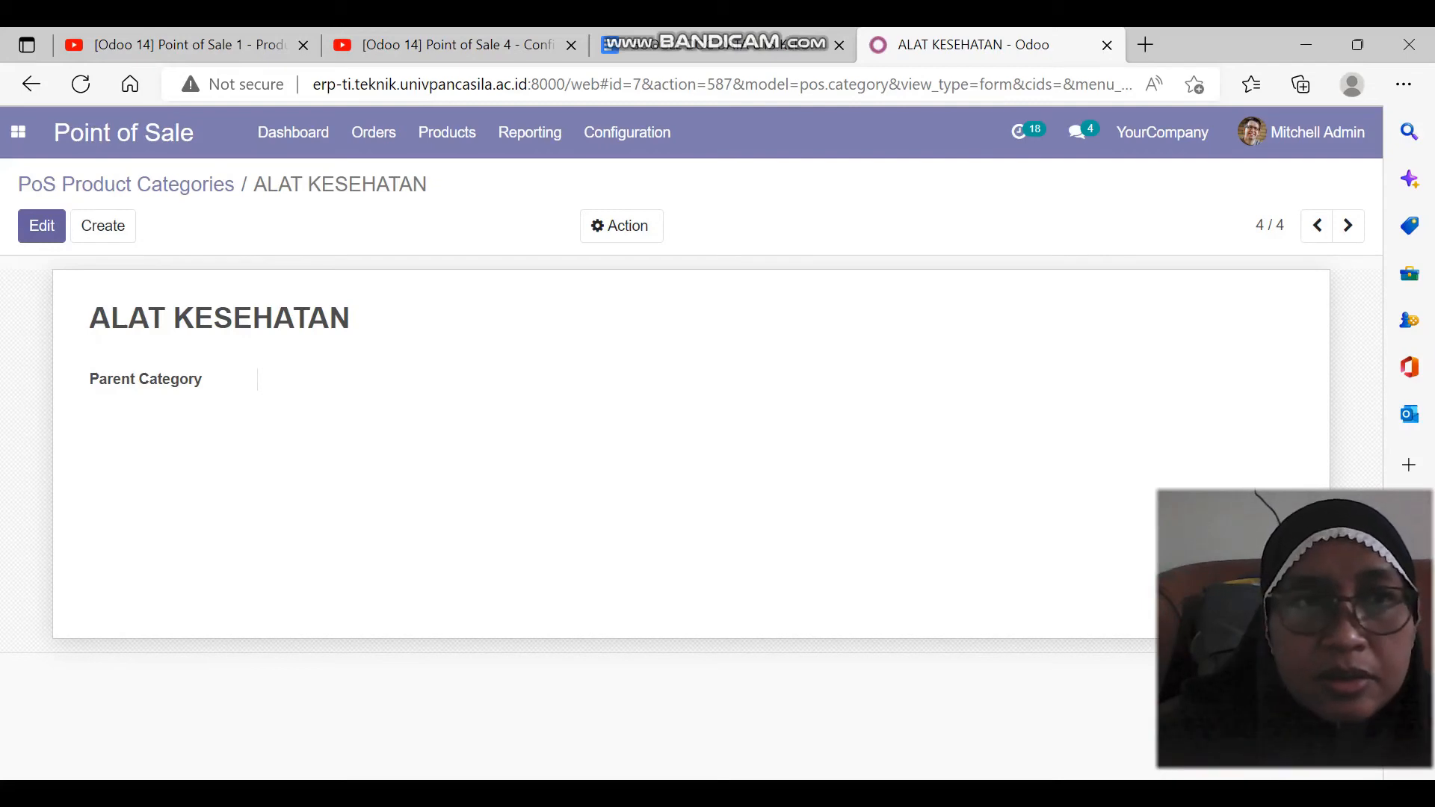
Create and save a PoS product category named PRODUK SUSU.
left_click(102, 225)
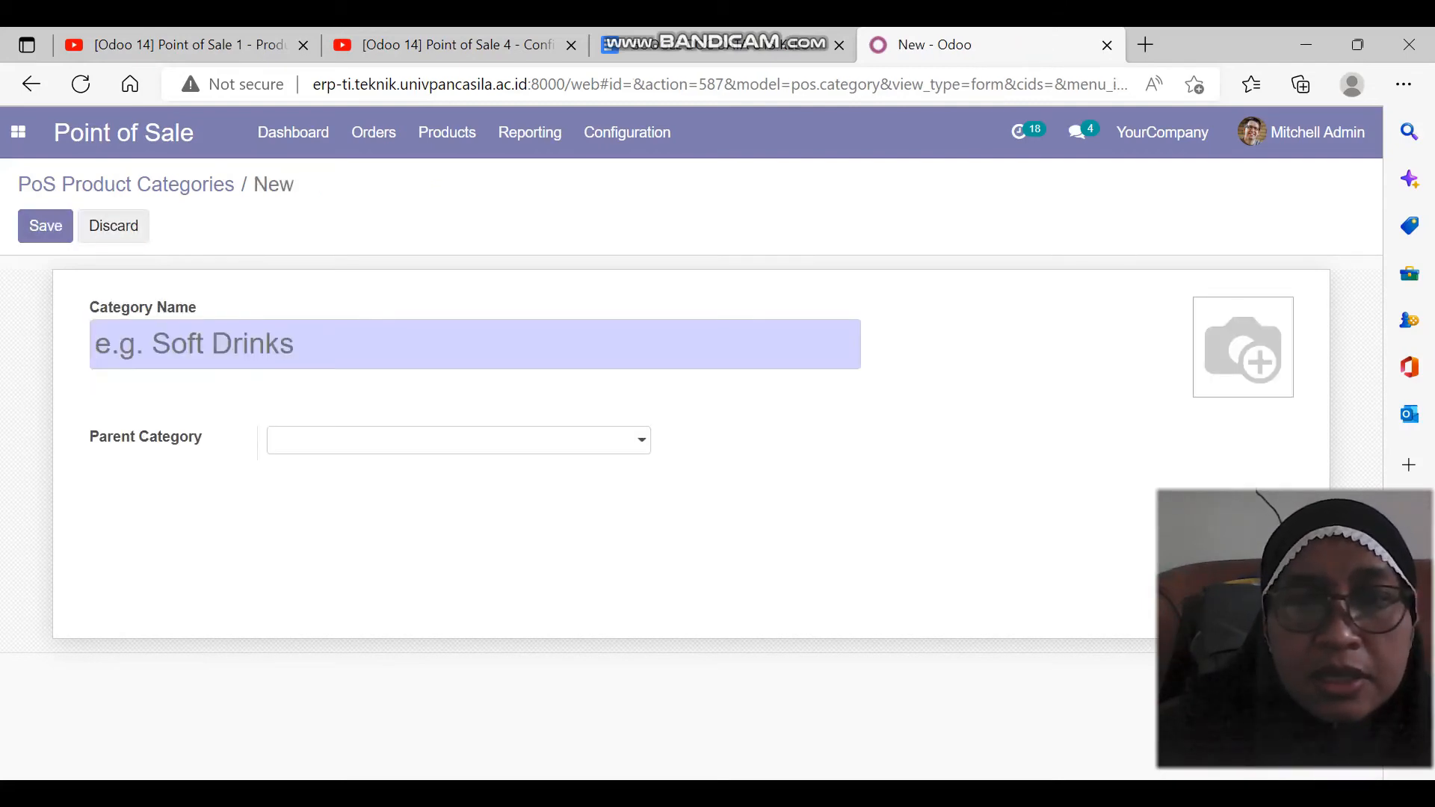
type("PRODUK")
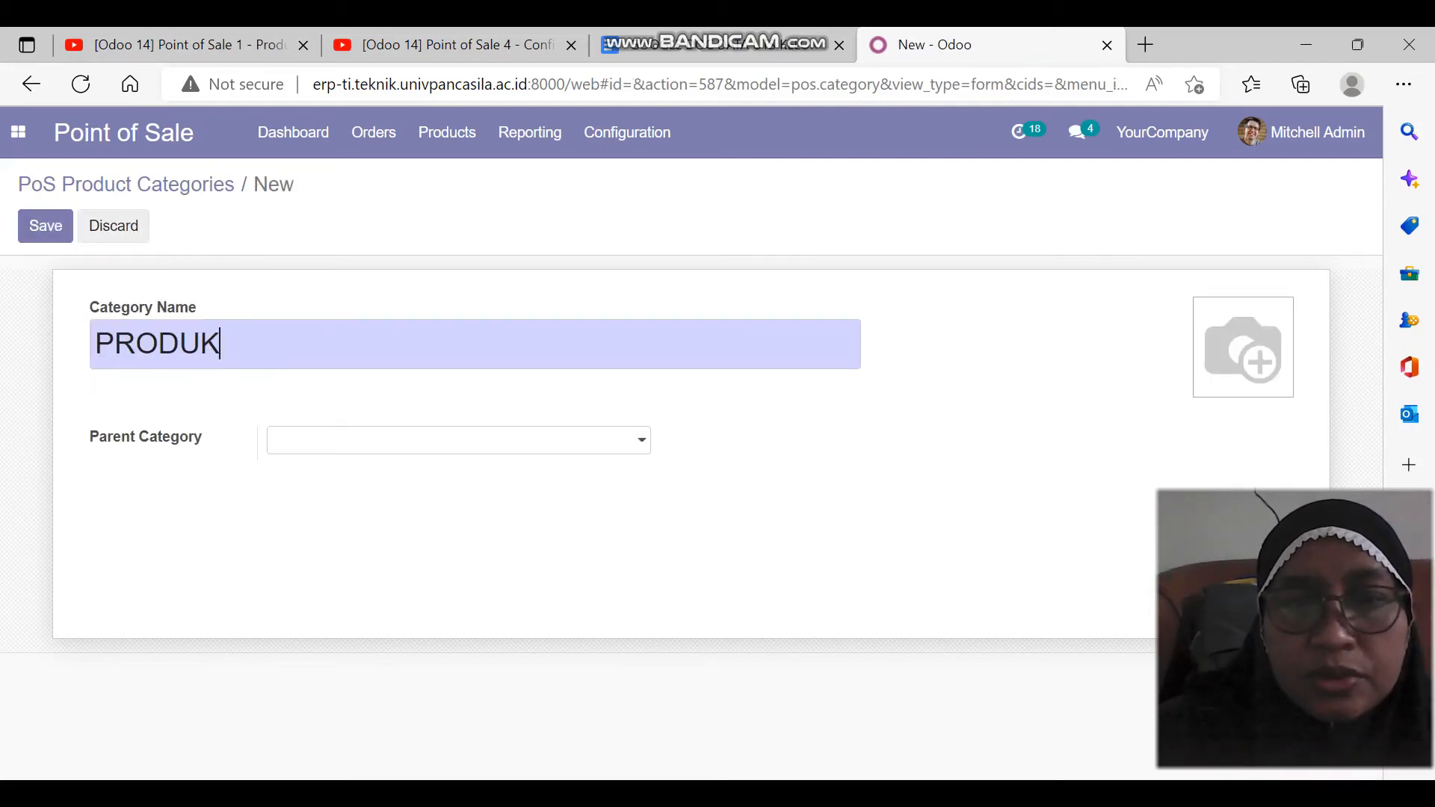
type(" SUSU")
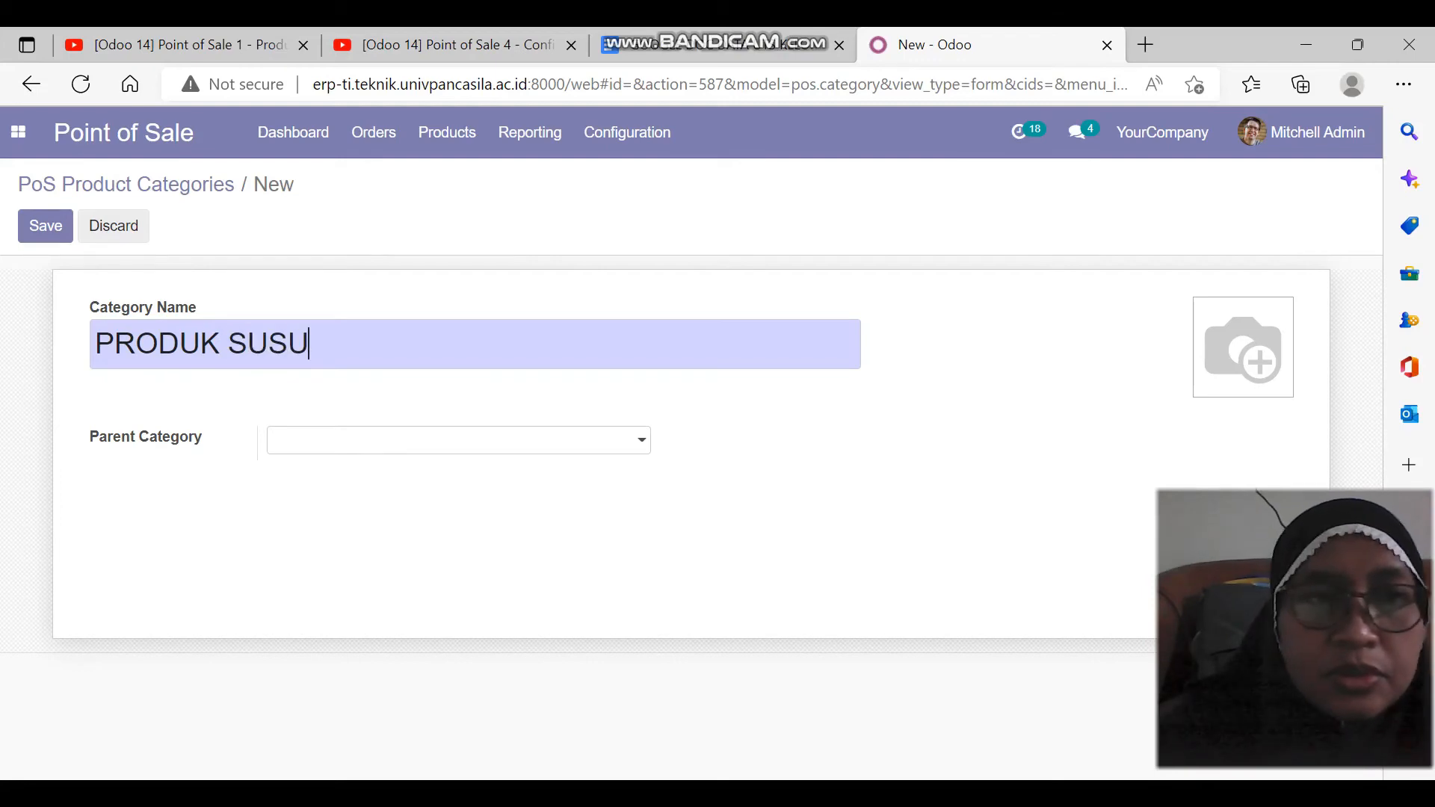
left_click(46, 226)
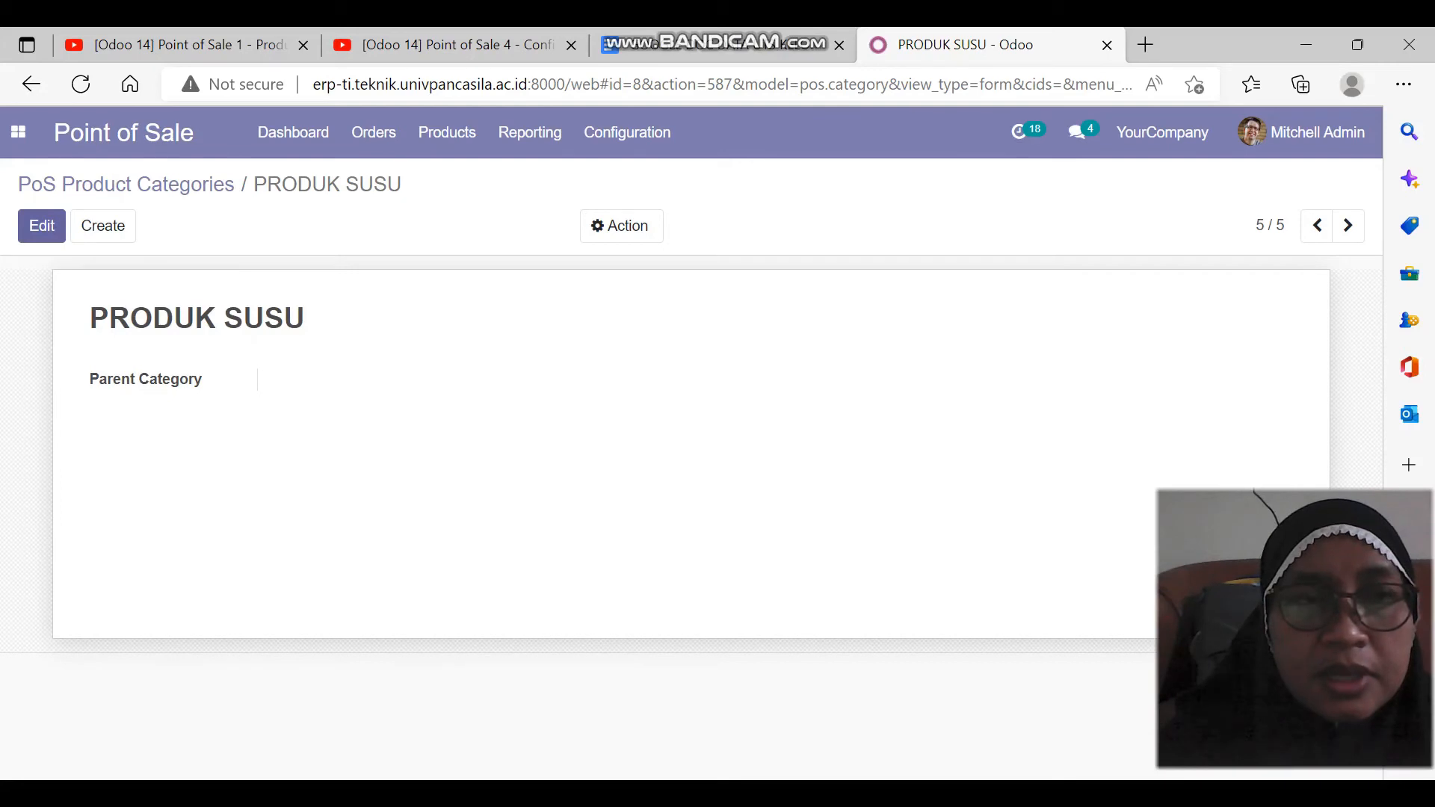
Create and save a PoS product category named PRODUK LAIN LAIN, and return to the category list.
left_click(103, 225)
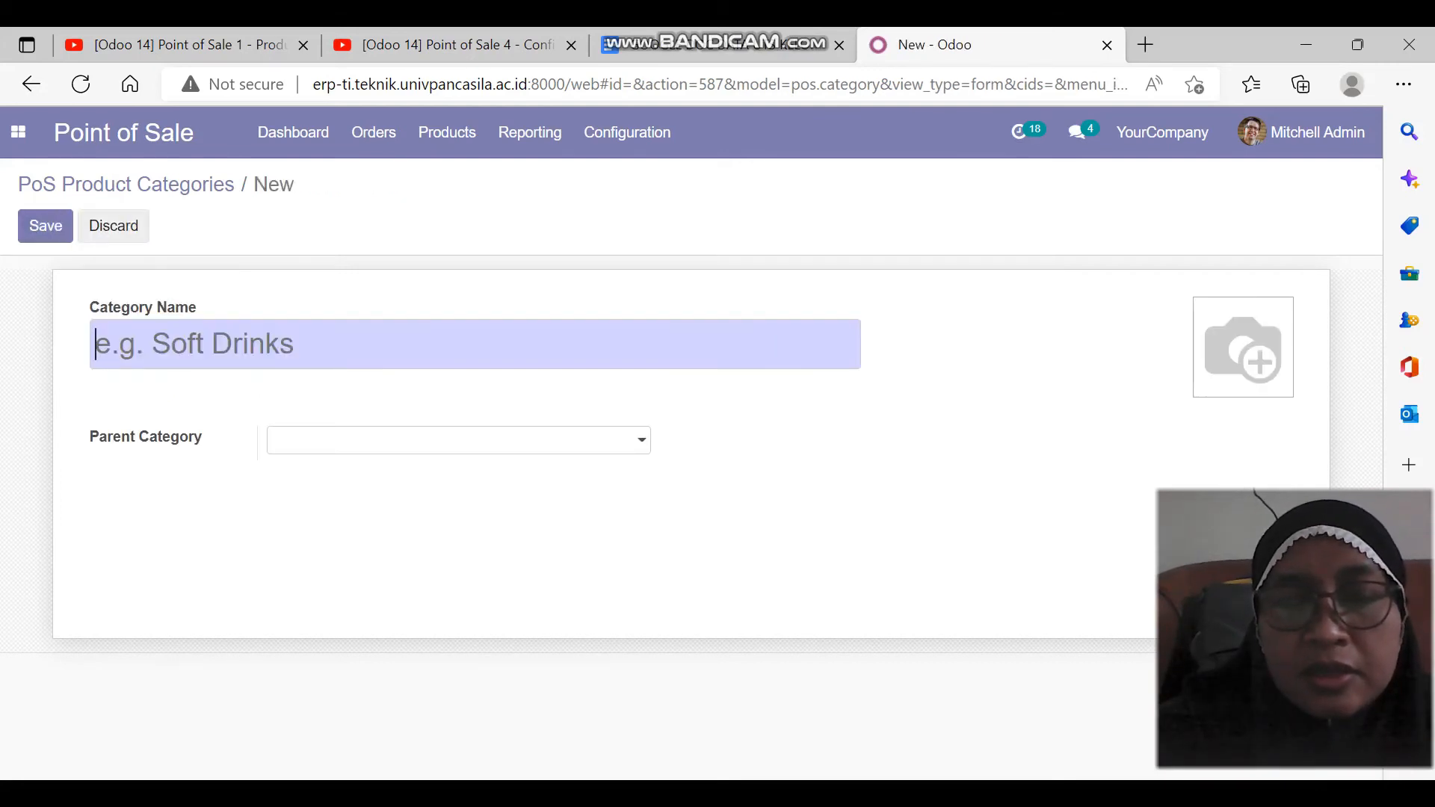
type("PRODUK LAIN LAIN")
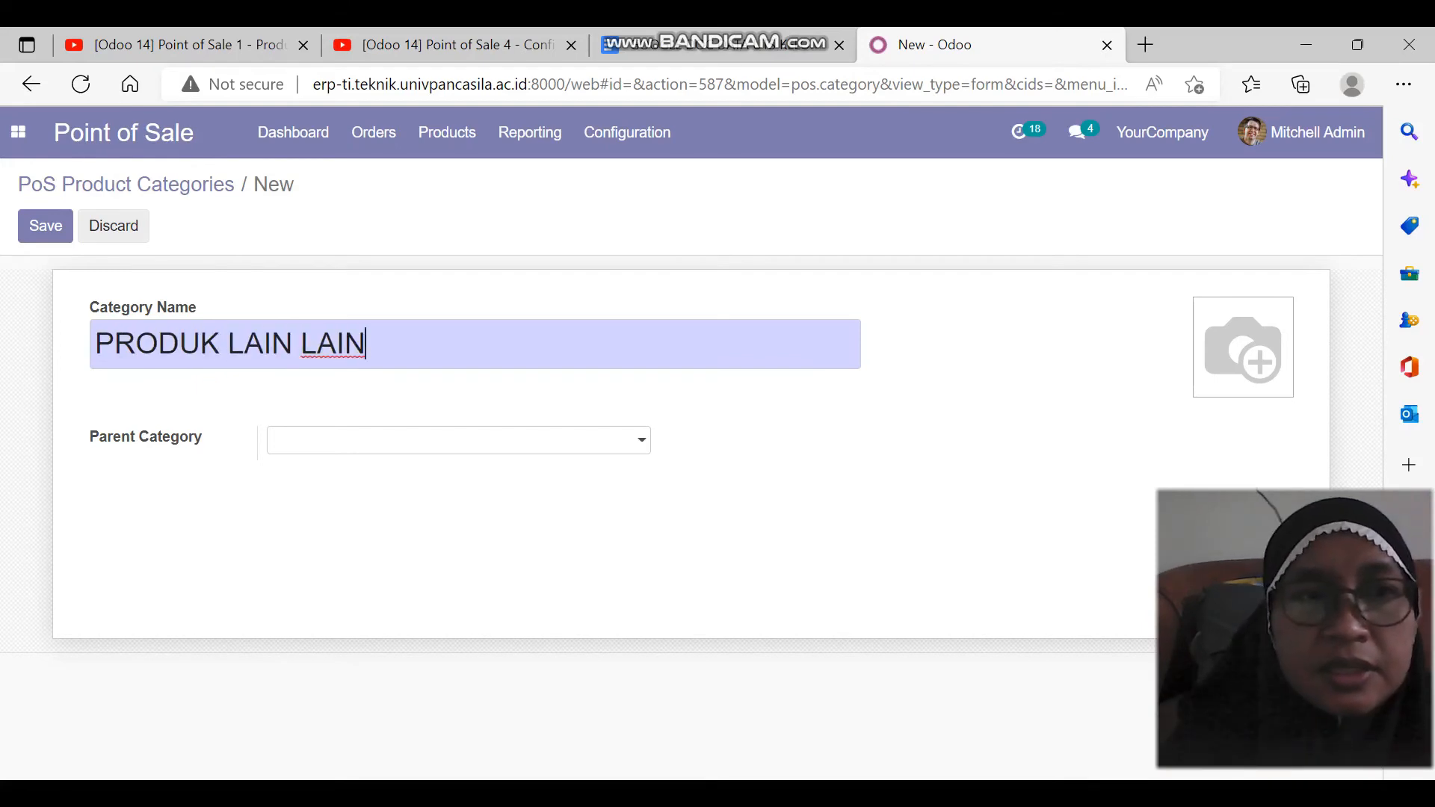
key("alt+s")
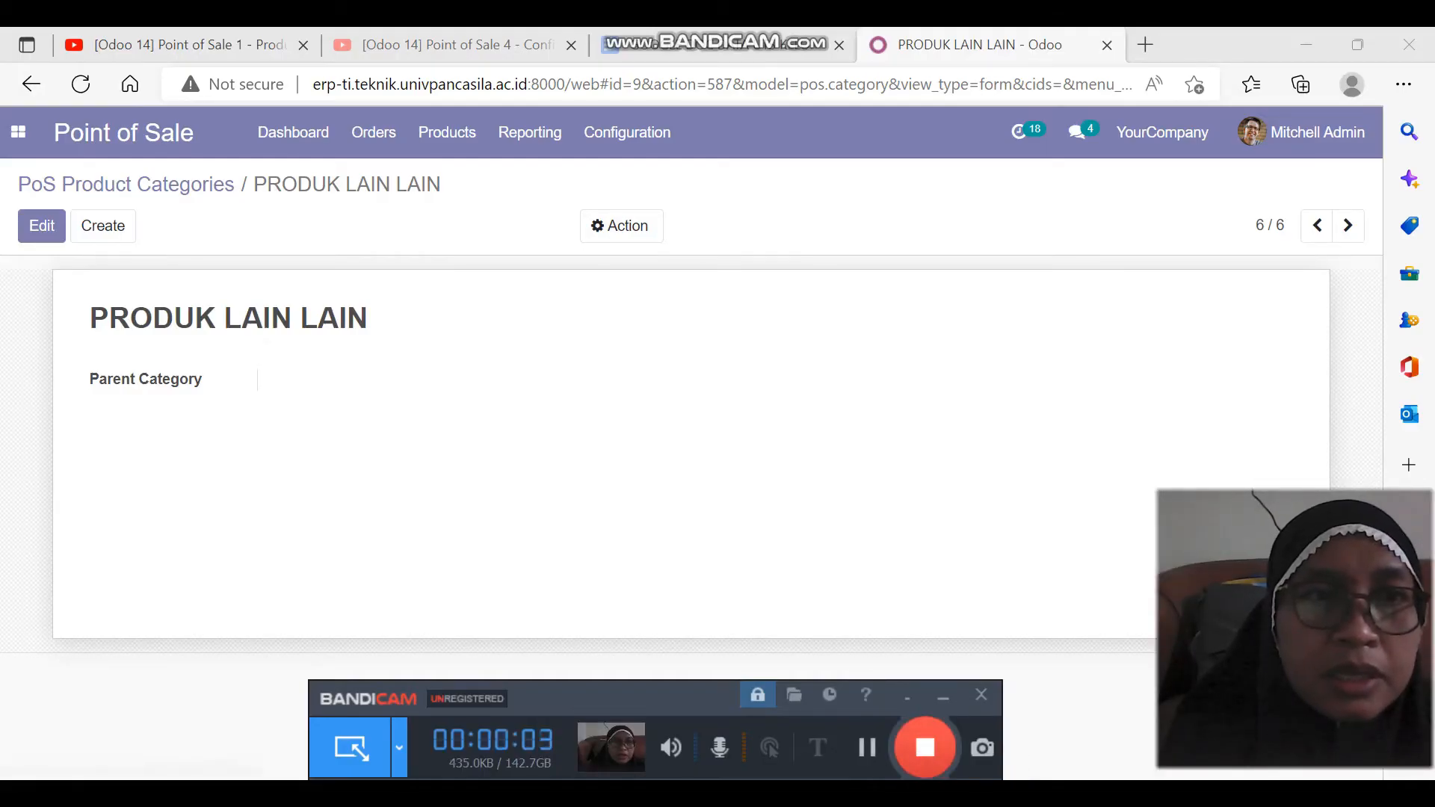
left_click(126, 185)
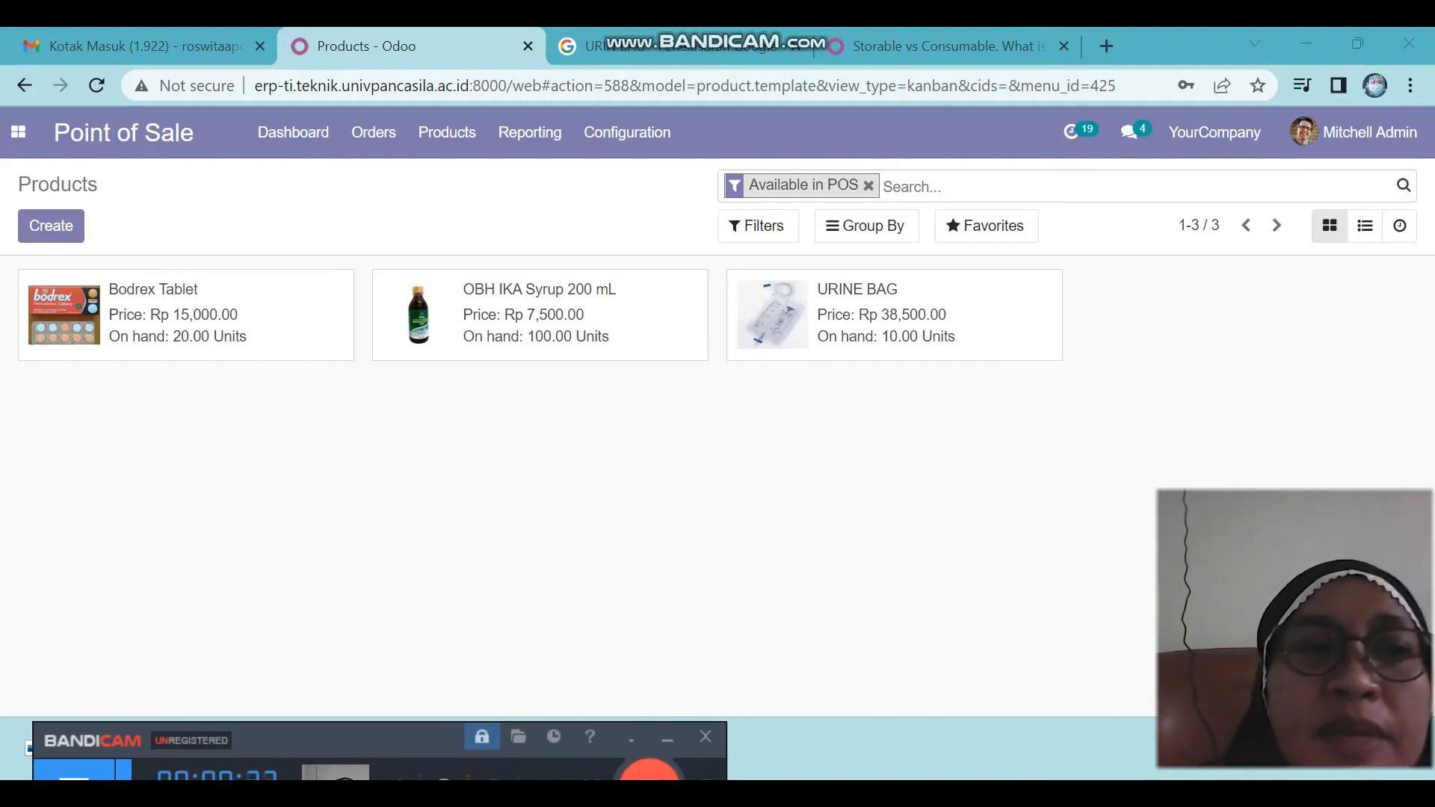
Create a new product named CURLIV SYRUP and give it the Curliv Syrup picture from the Desktop folder.
left_click(51, 226)
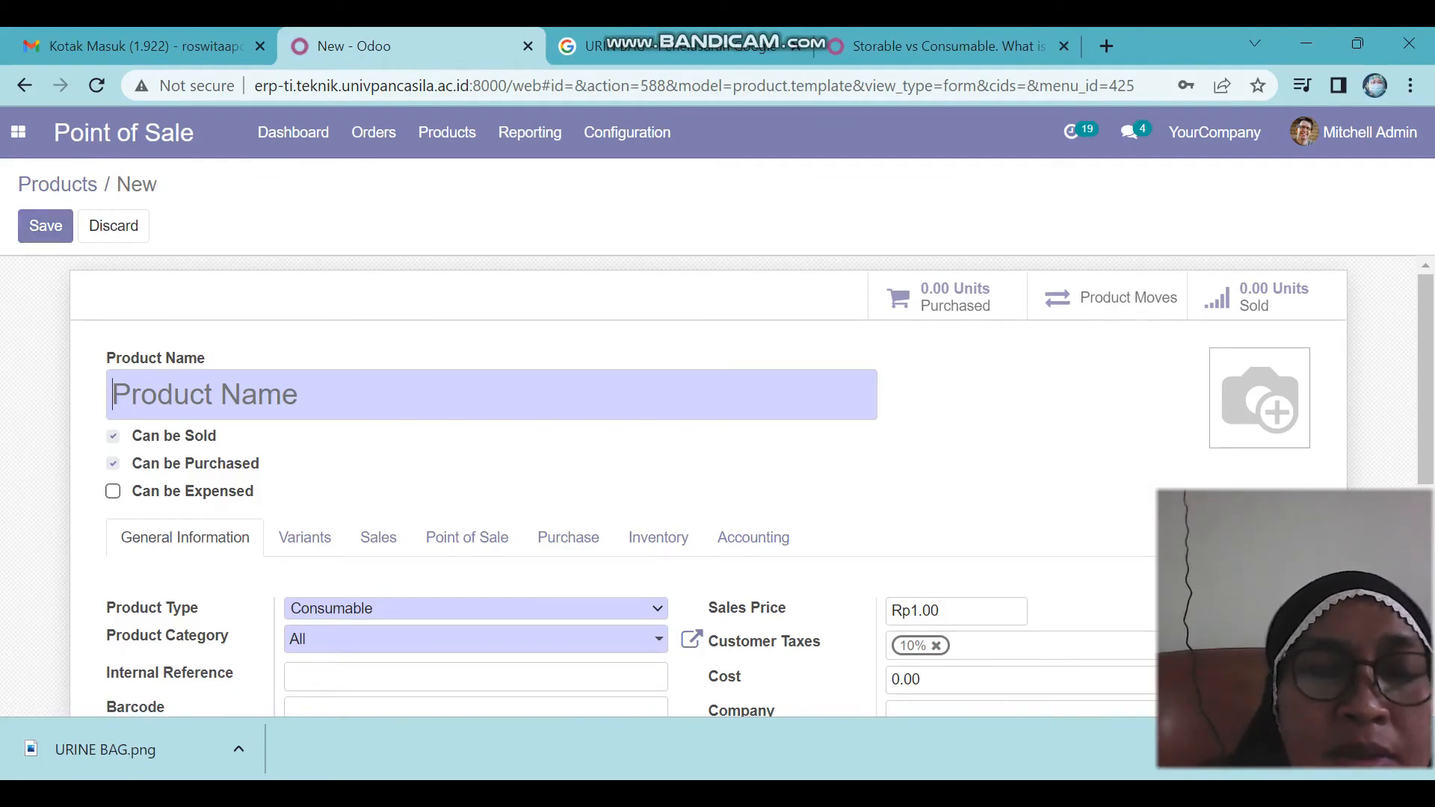
type("CURLIV SYRUP")
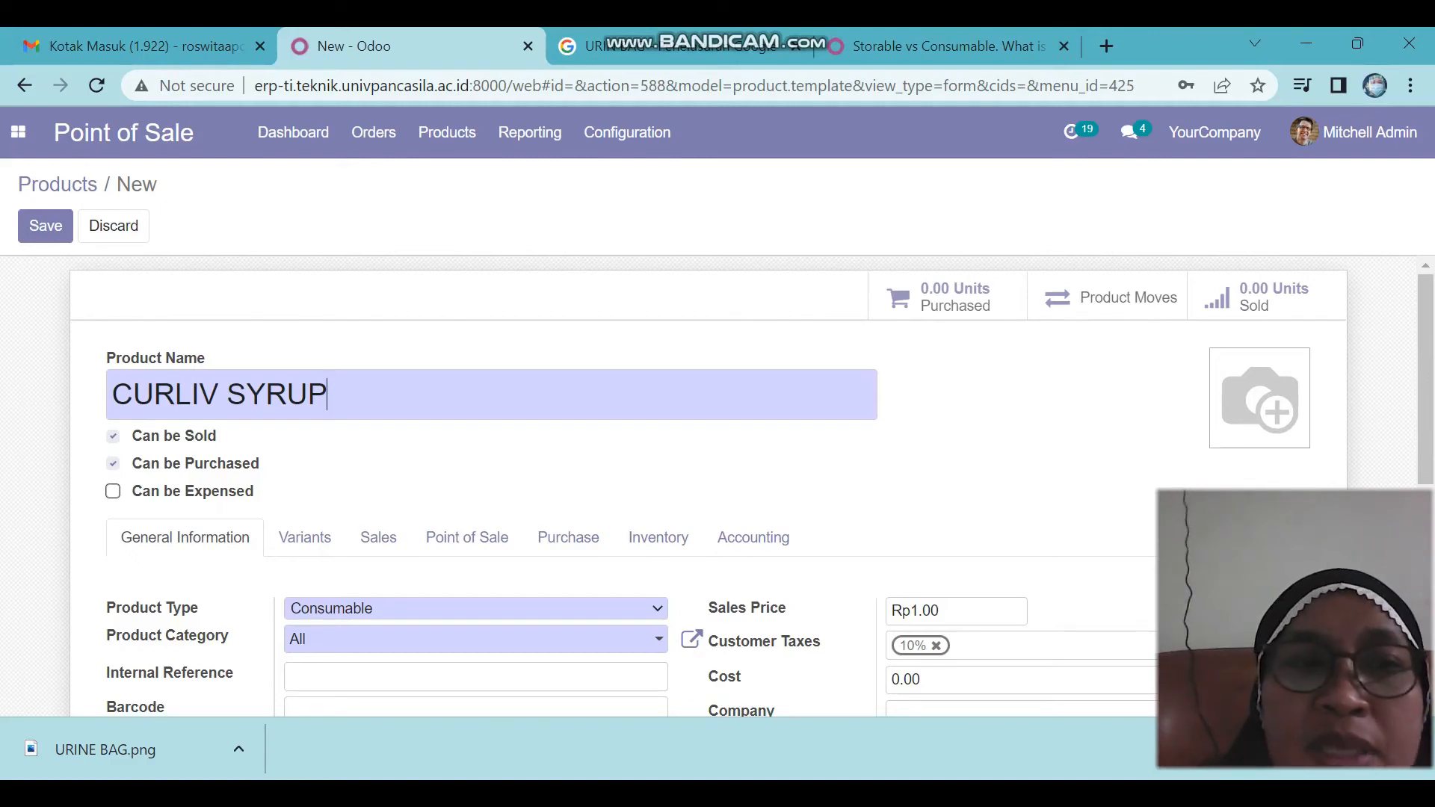
mouse_move(1259, 398)
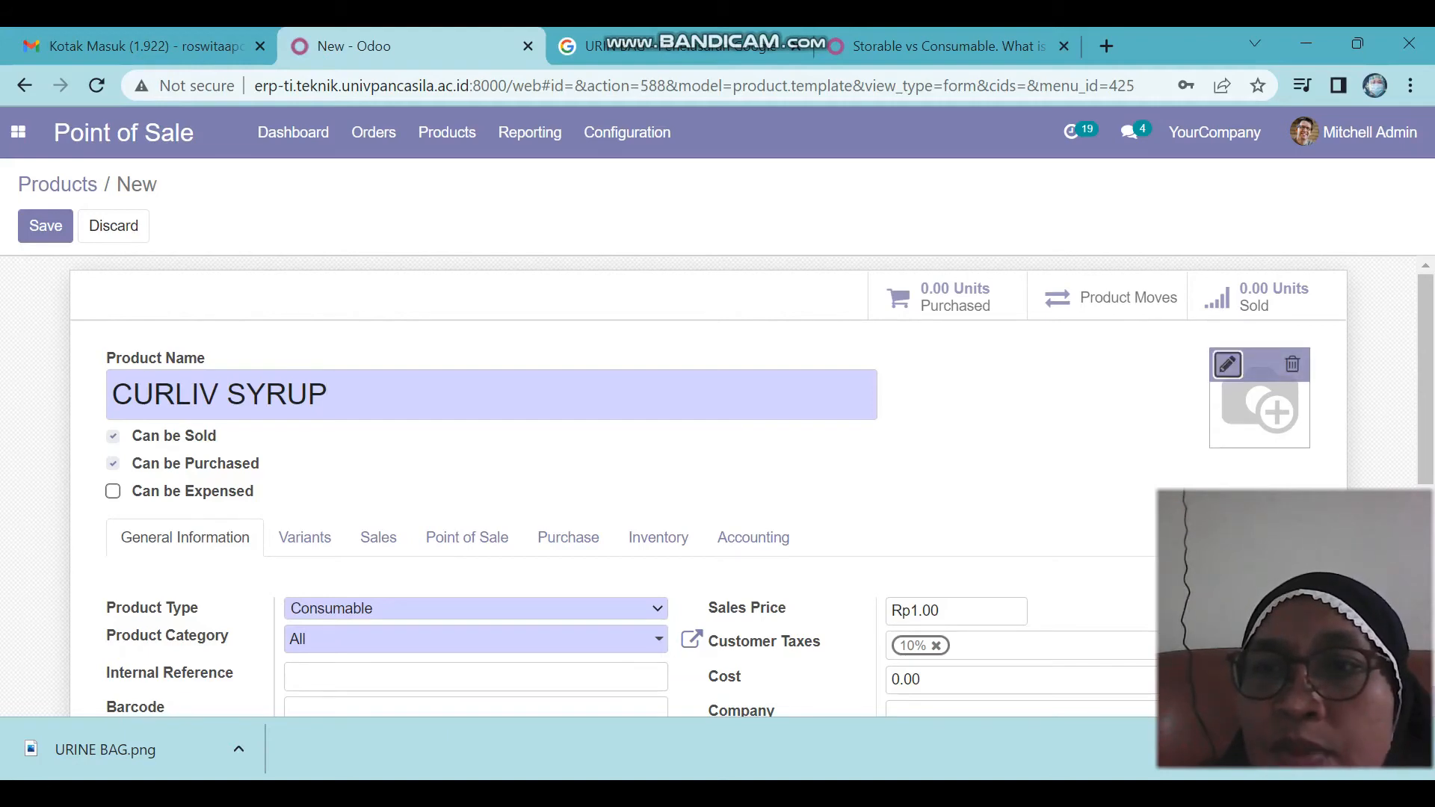
left_click(1228, 365)
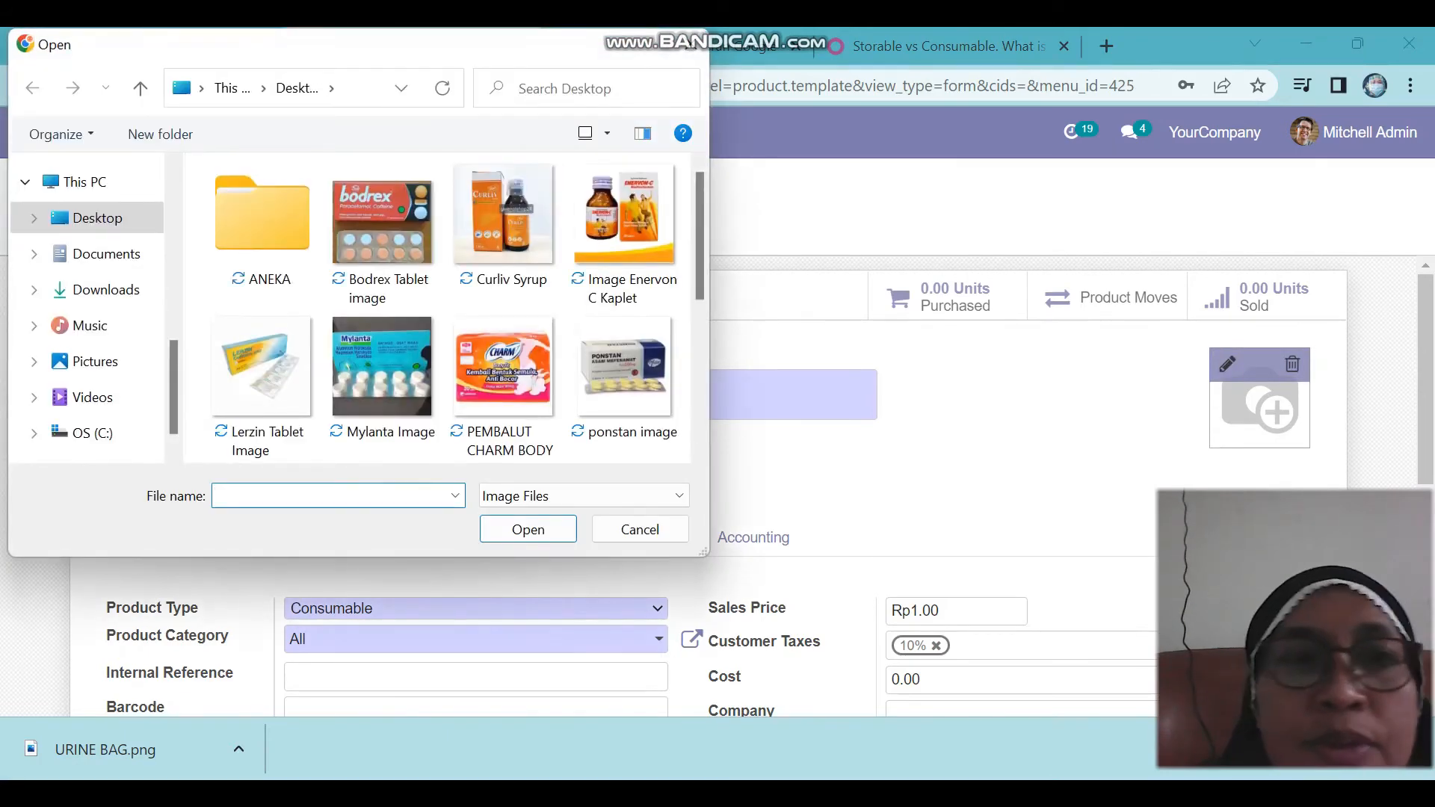
left_click(511, 230)
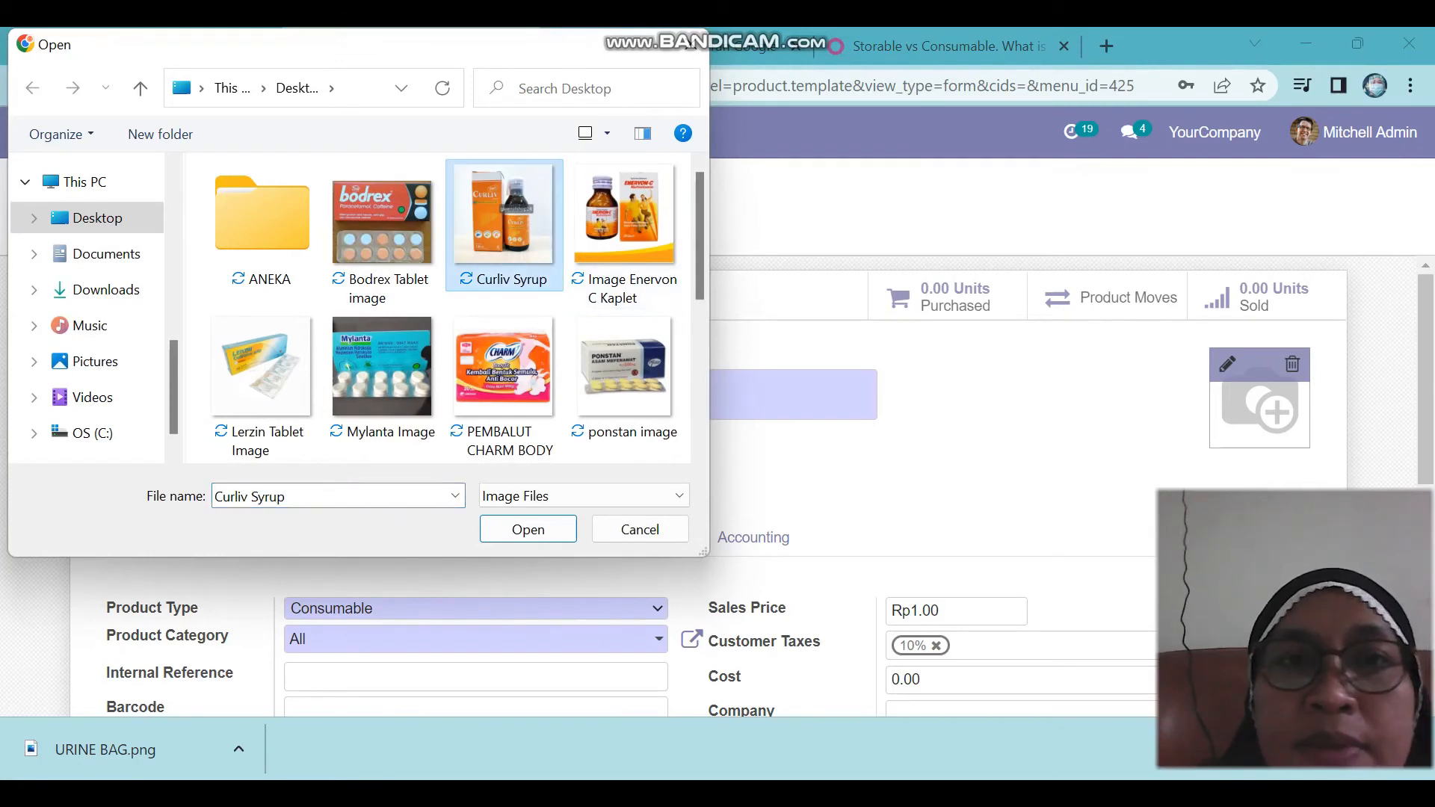
left_click(528, 530)
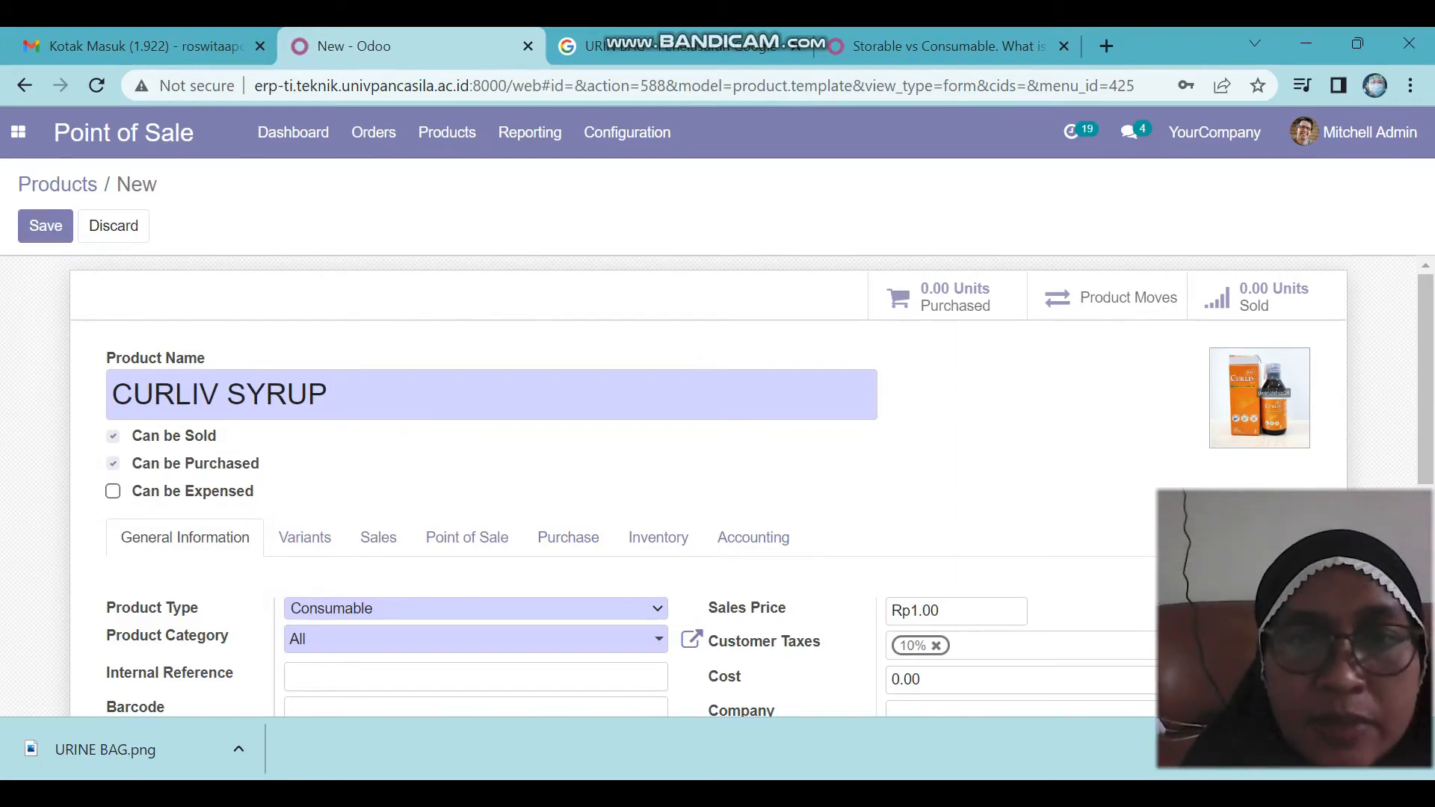
Set the product type of CURLIV SYRUP to Storable Product.
left_click(476, 609)
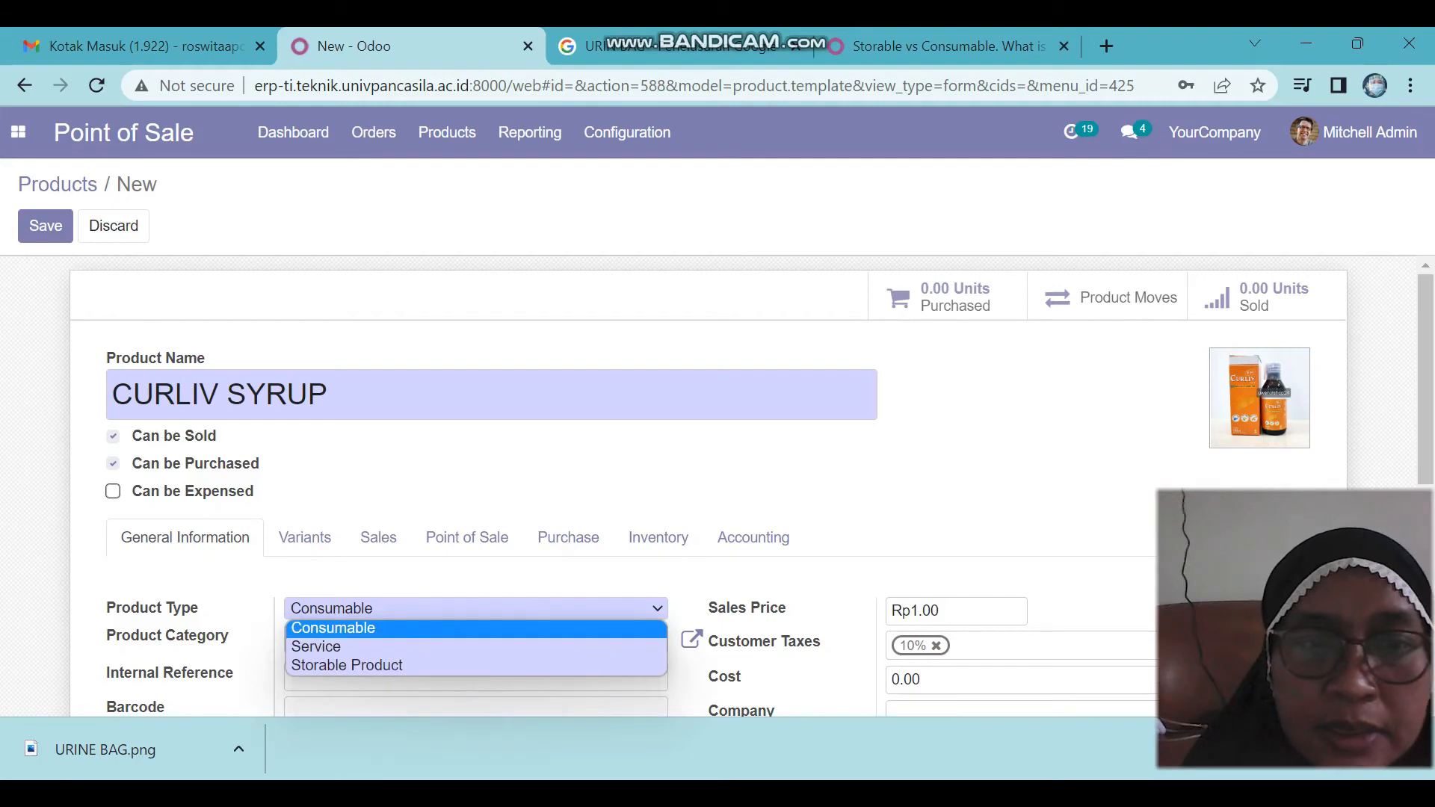
key("Return")
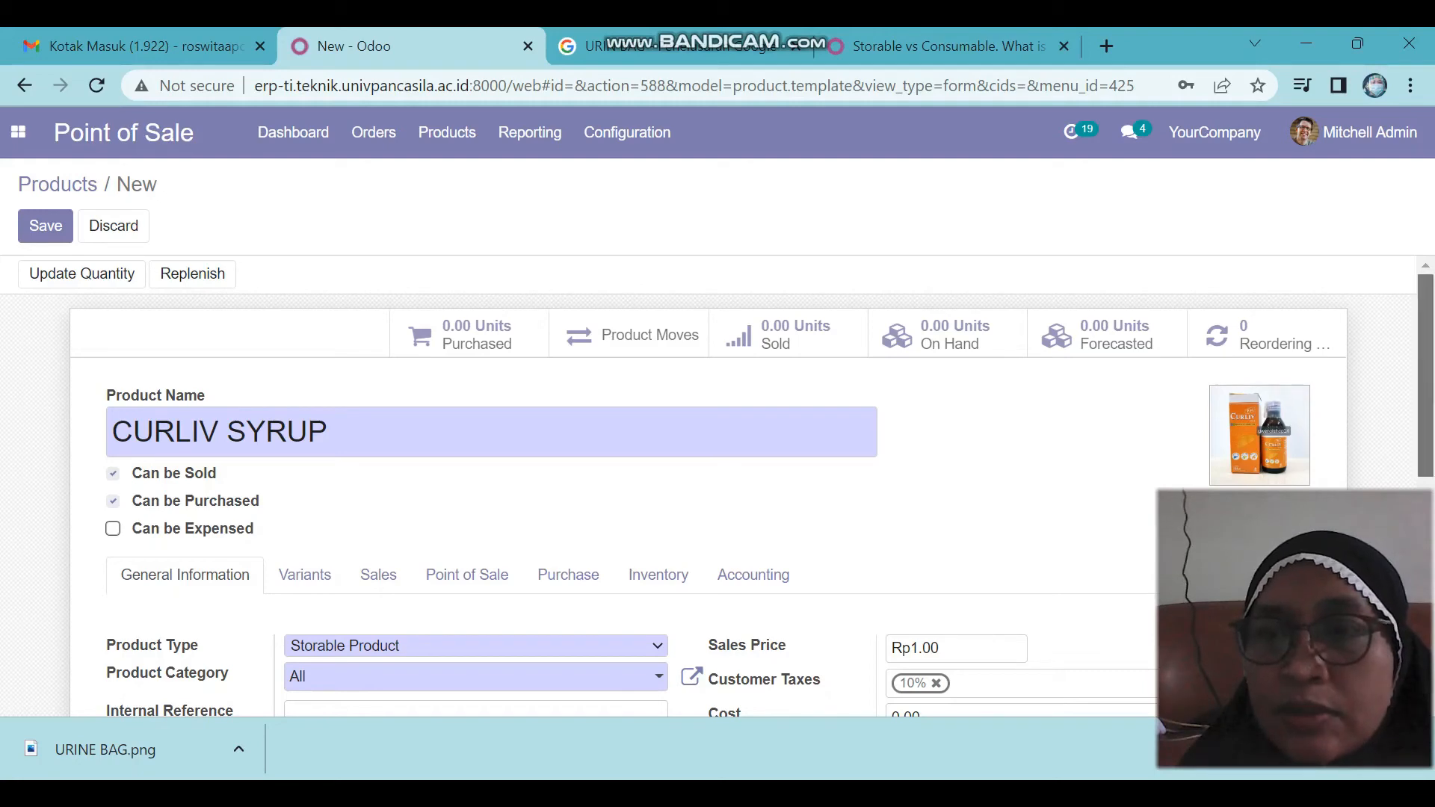
scroll(718, 486, "down", 2)
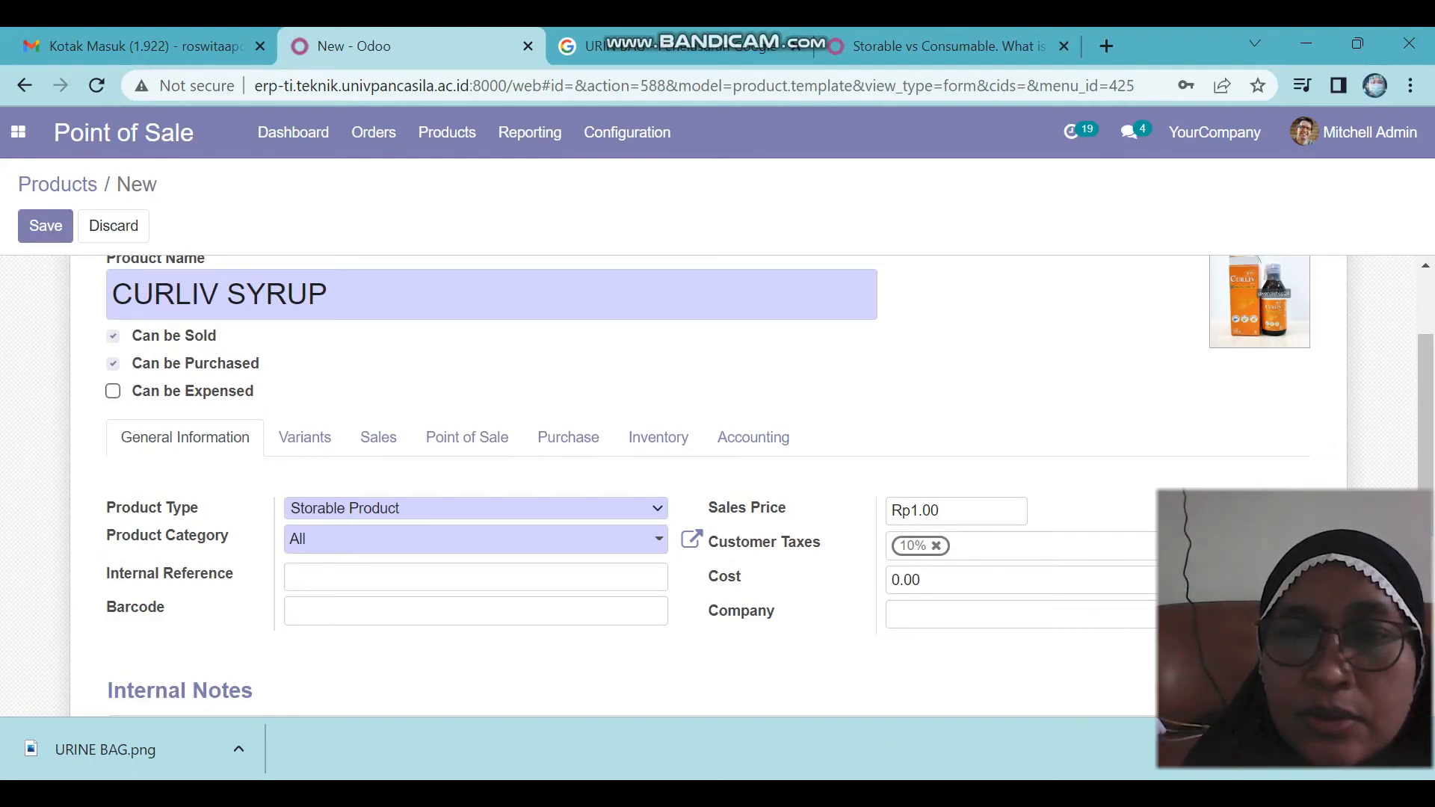
Check the product price table in the Google Doc, and set CURLIV SYRUP's sales price to 42000 and cost to 31800.
key("alt+Tab")
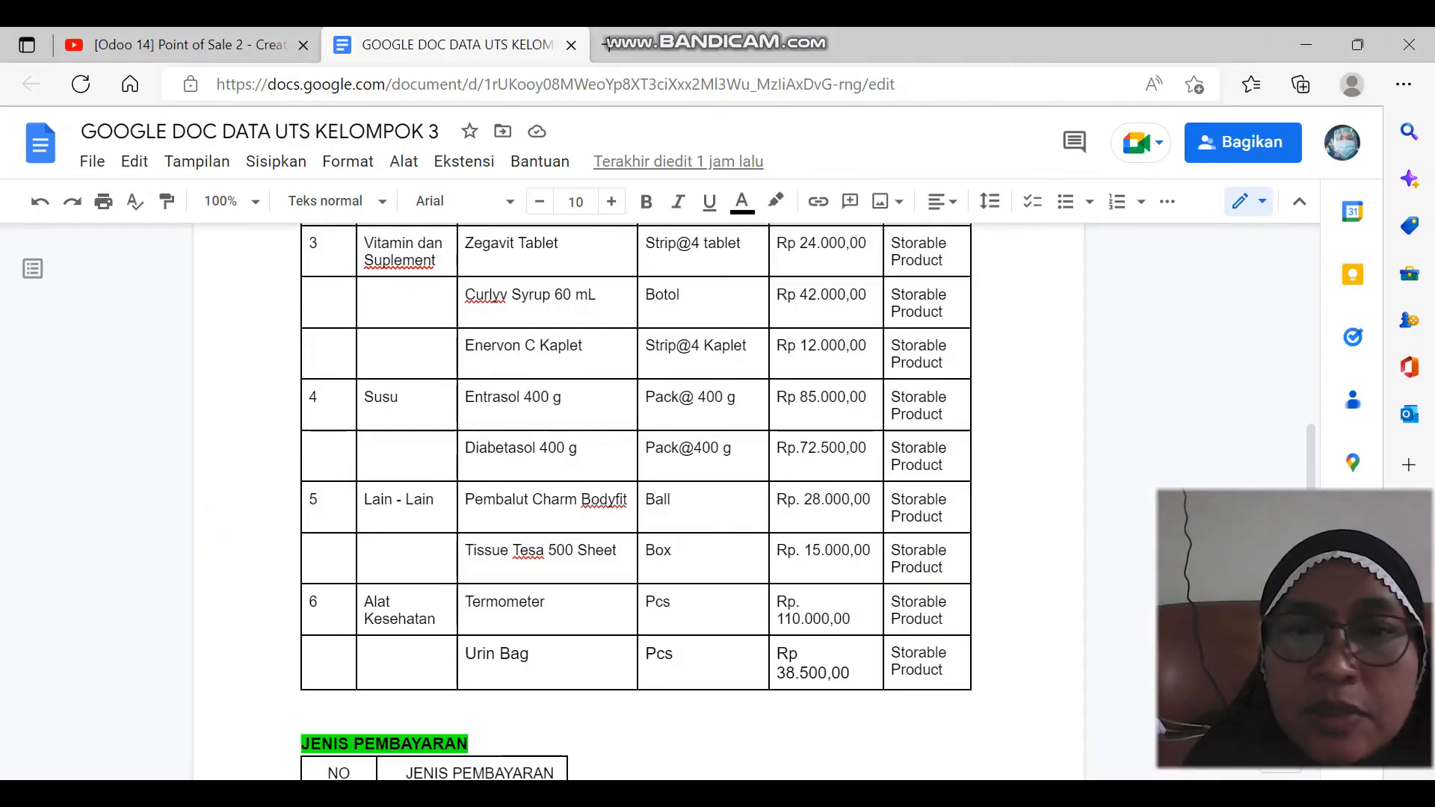
key("alt+Tab")
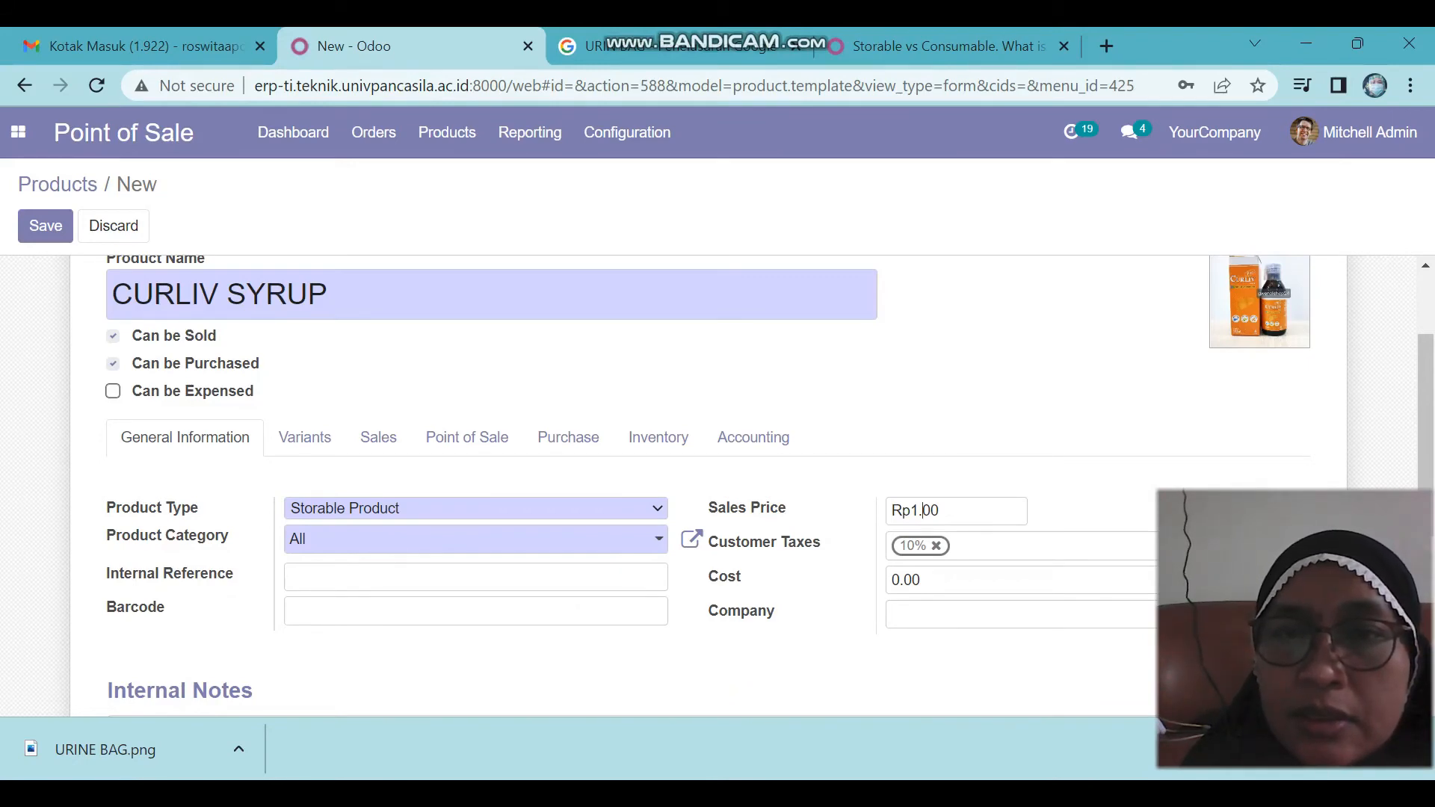
key("BackSpace")
type("420")
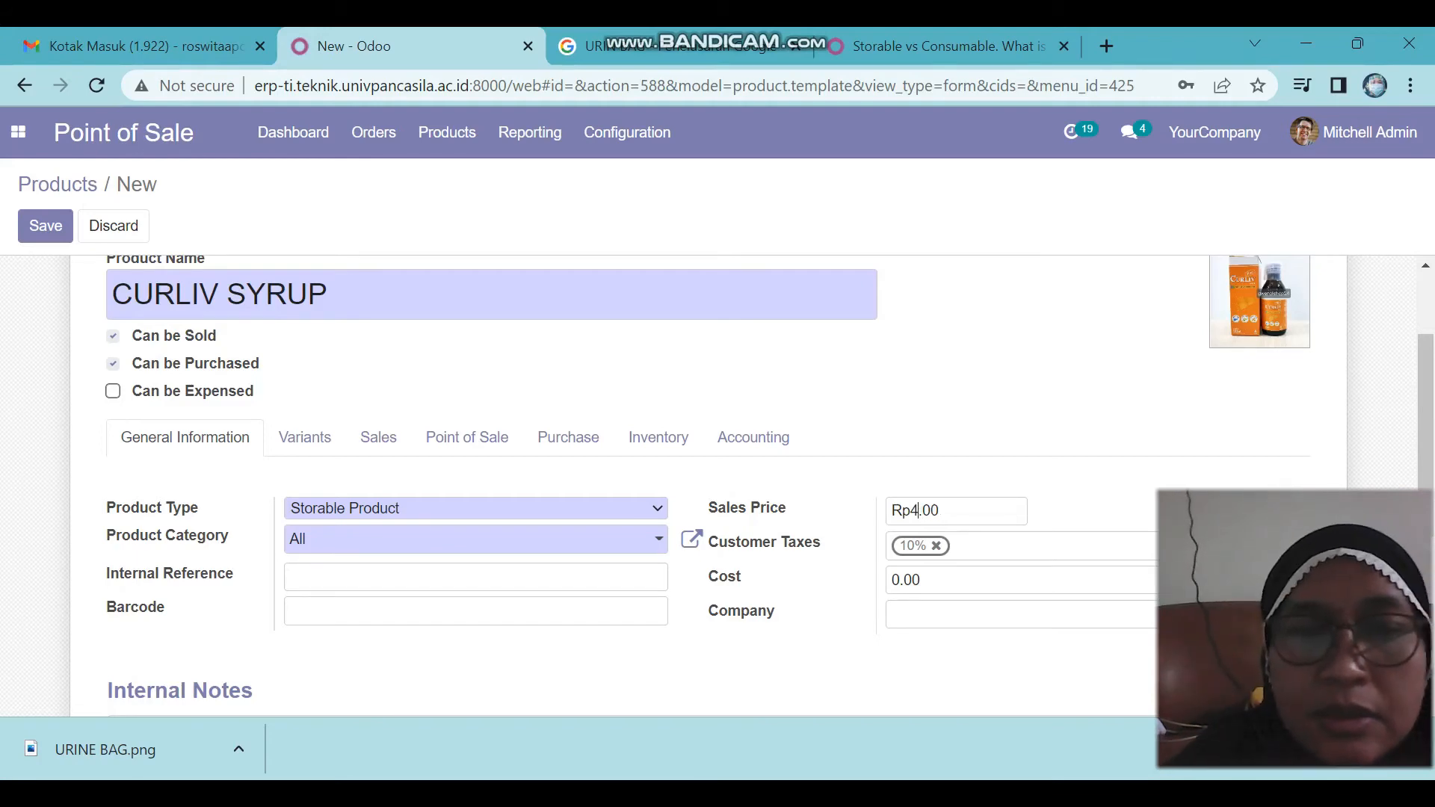
type("00")
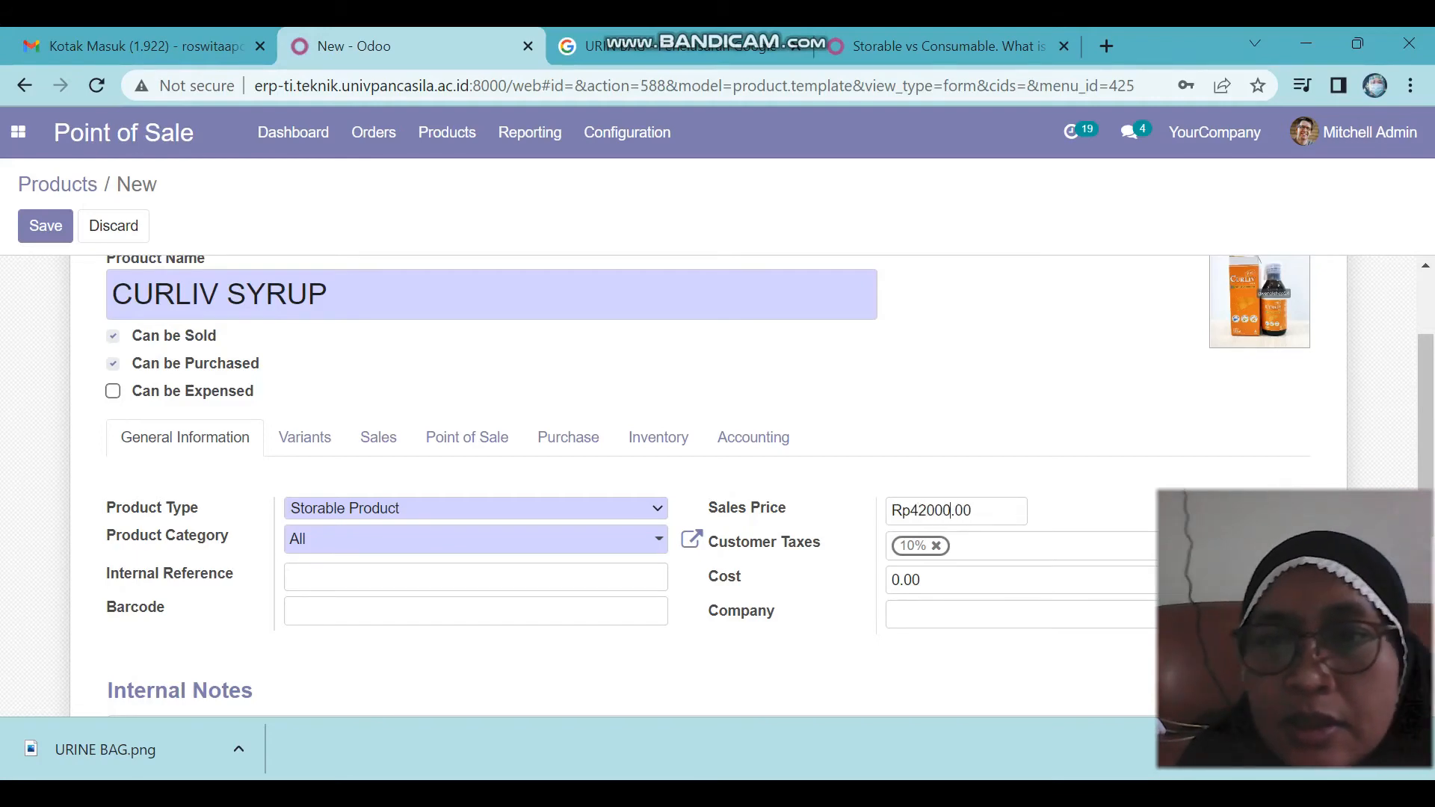
key("ctrl+a")
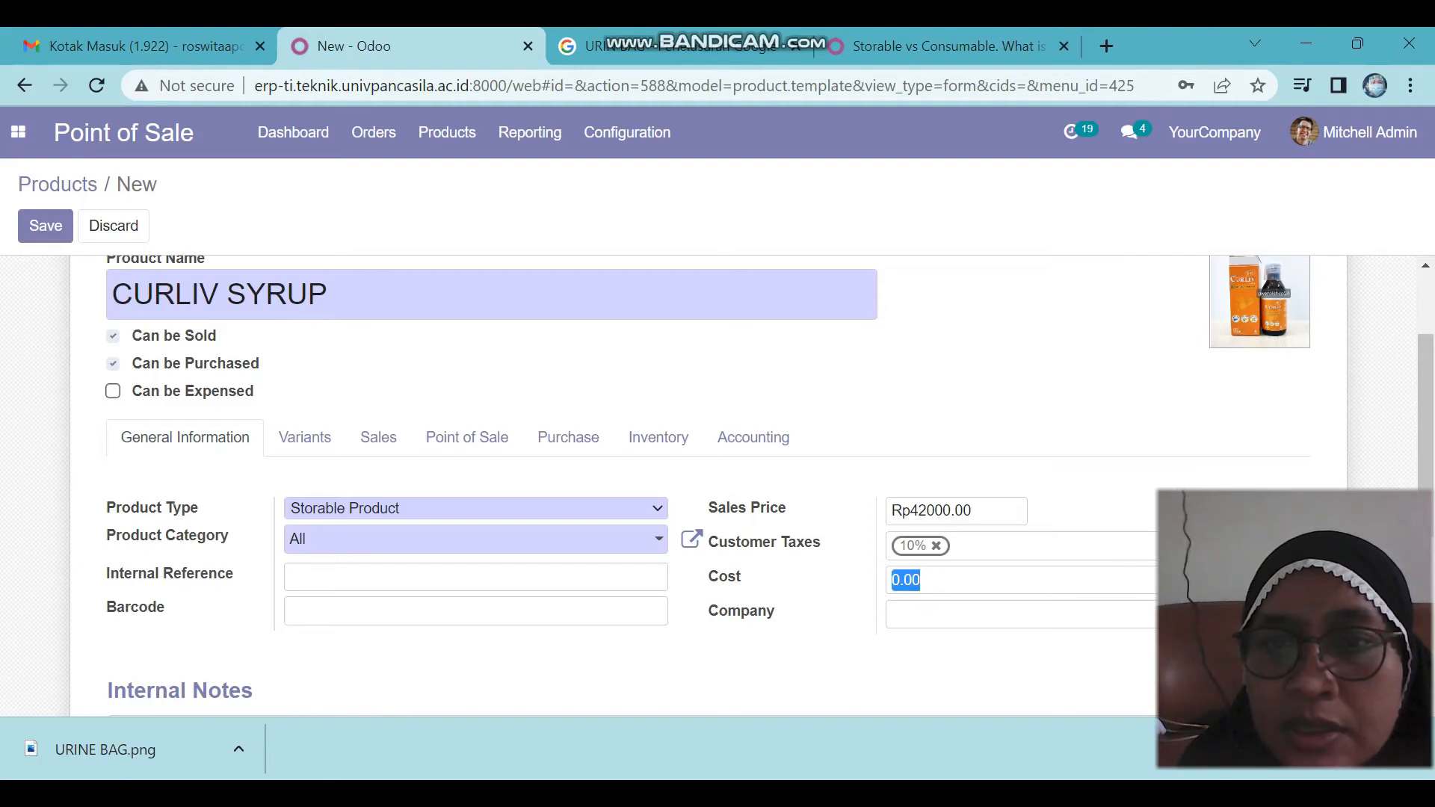
type("31800")
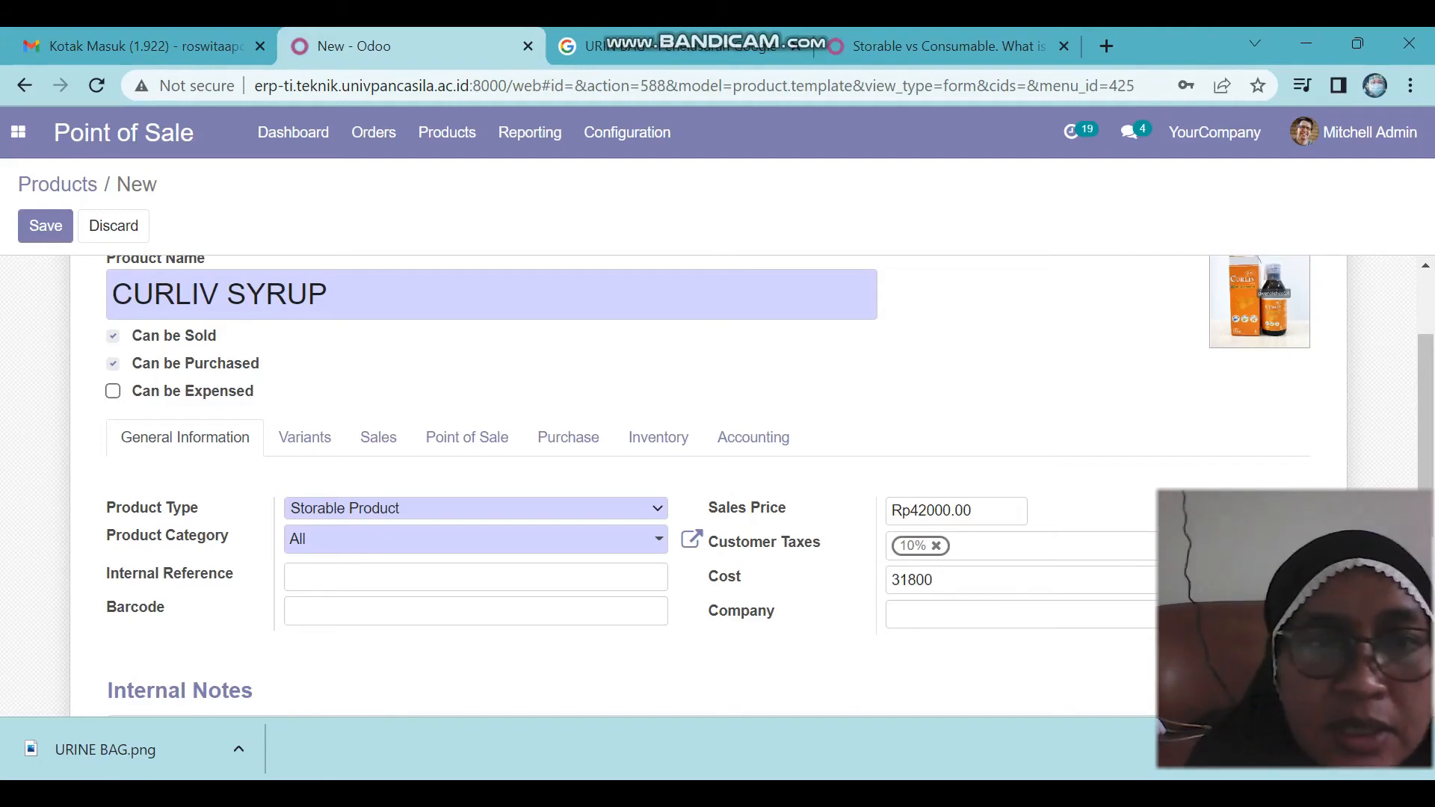
Assign CURLIV SYRUP to the SUPPLEMENT DAN VITAMIN Point of Sale category and review its general information.
left_click(467, 437)
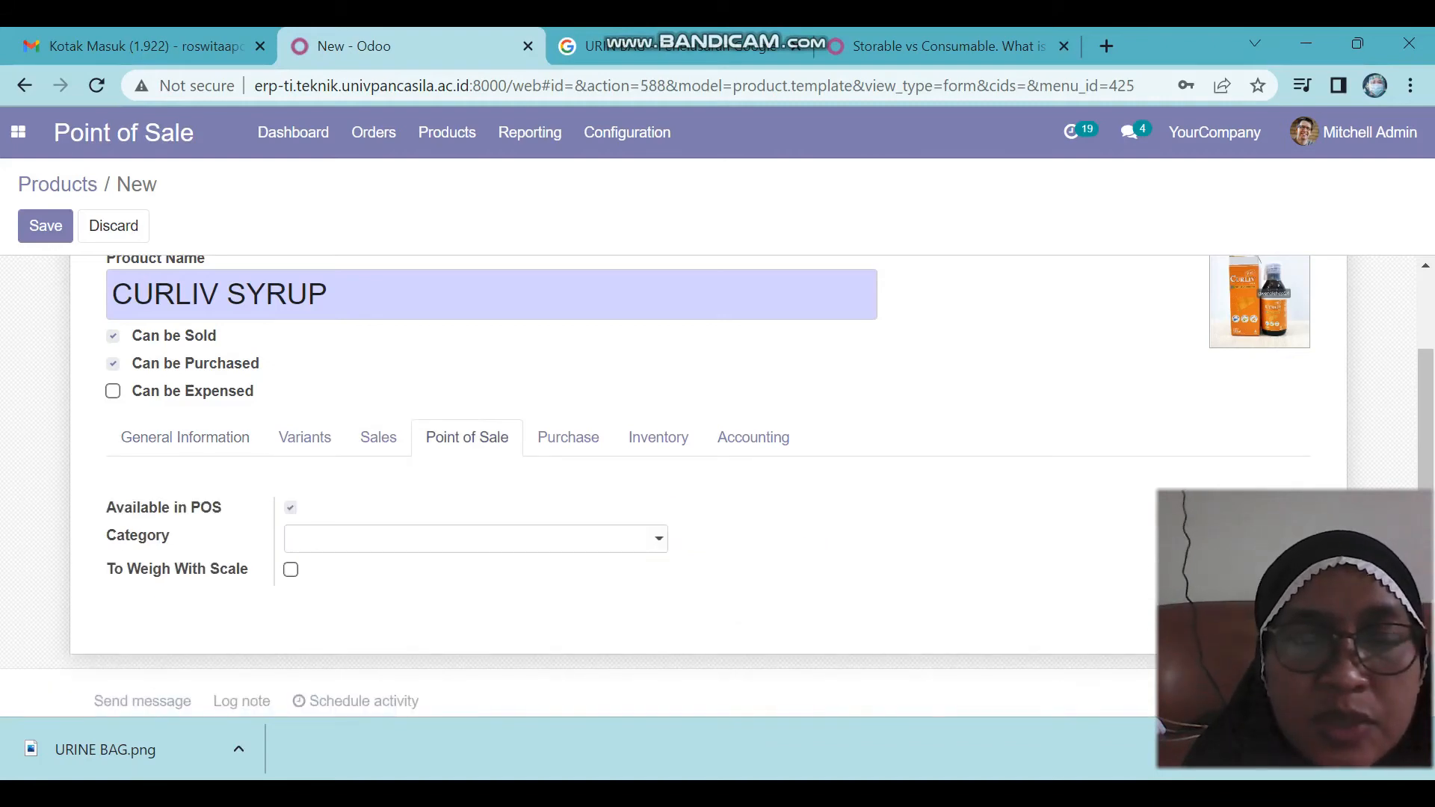
left_click(471, 539)
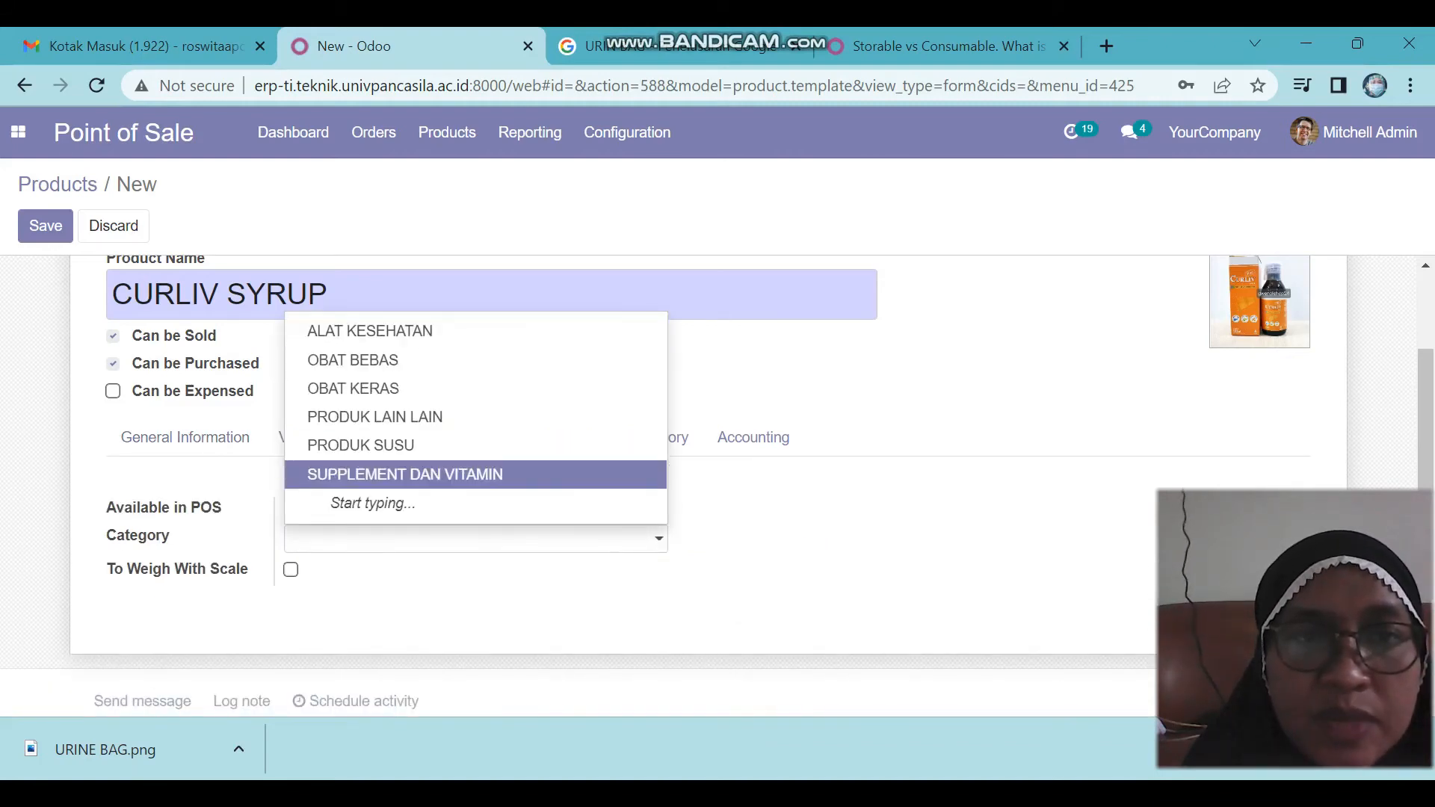
left_click(441, 475)
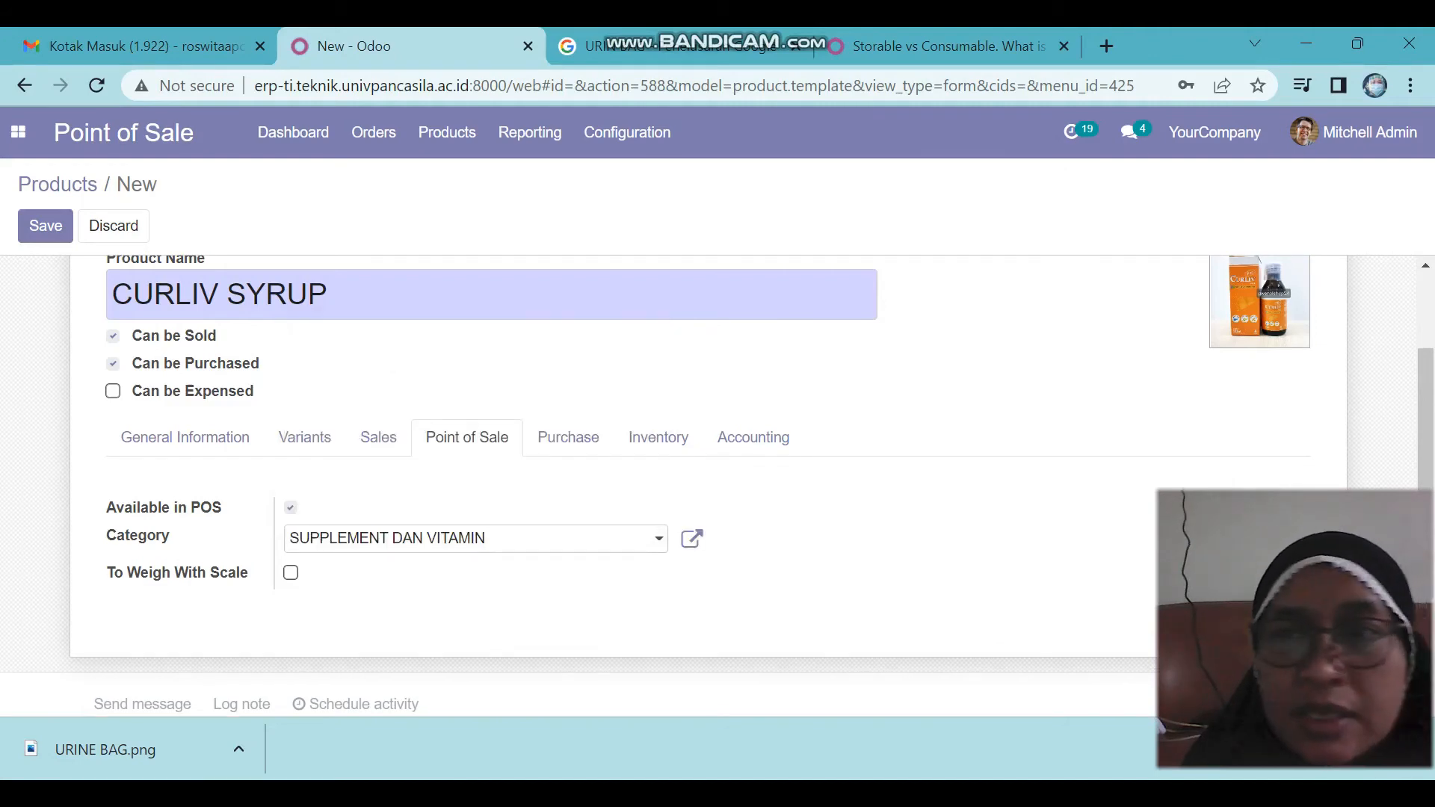
scroll(673, 486, "down", 2)
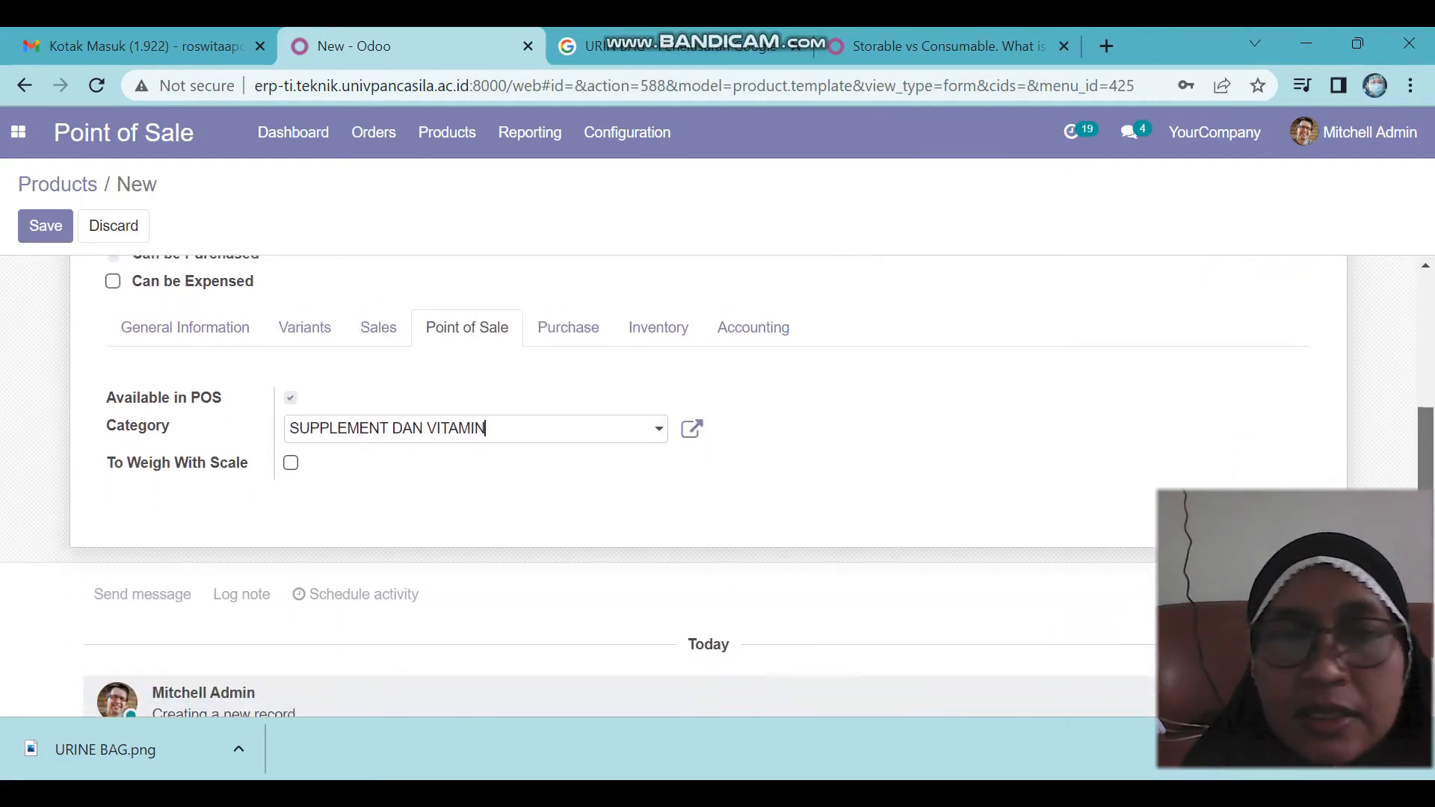
scroll(673, 486, "up", 3)
scroll(673, 486, "up", 1)
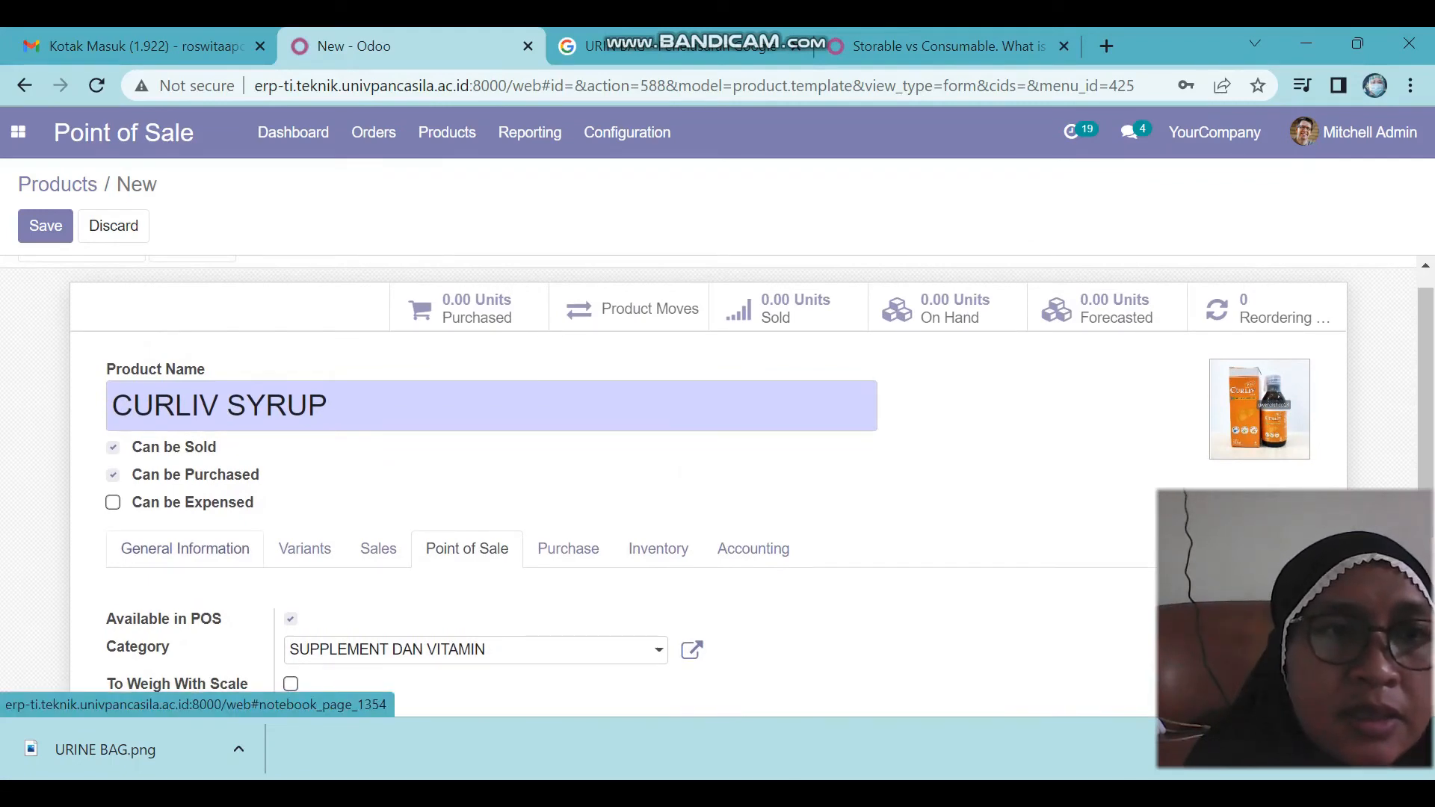
left_click(185, 549)
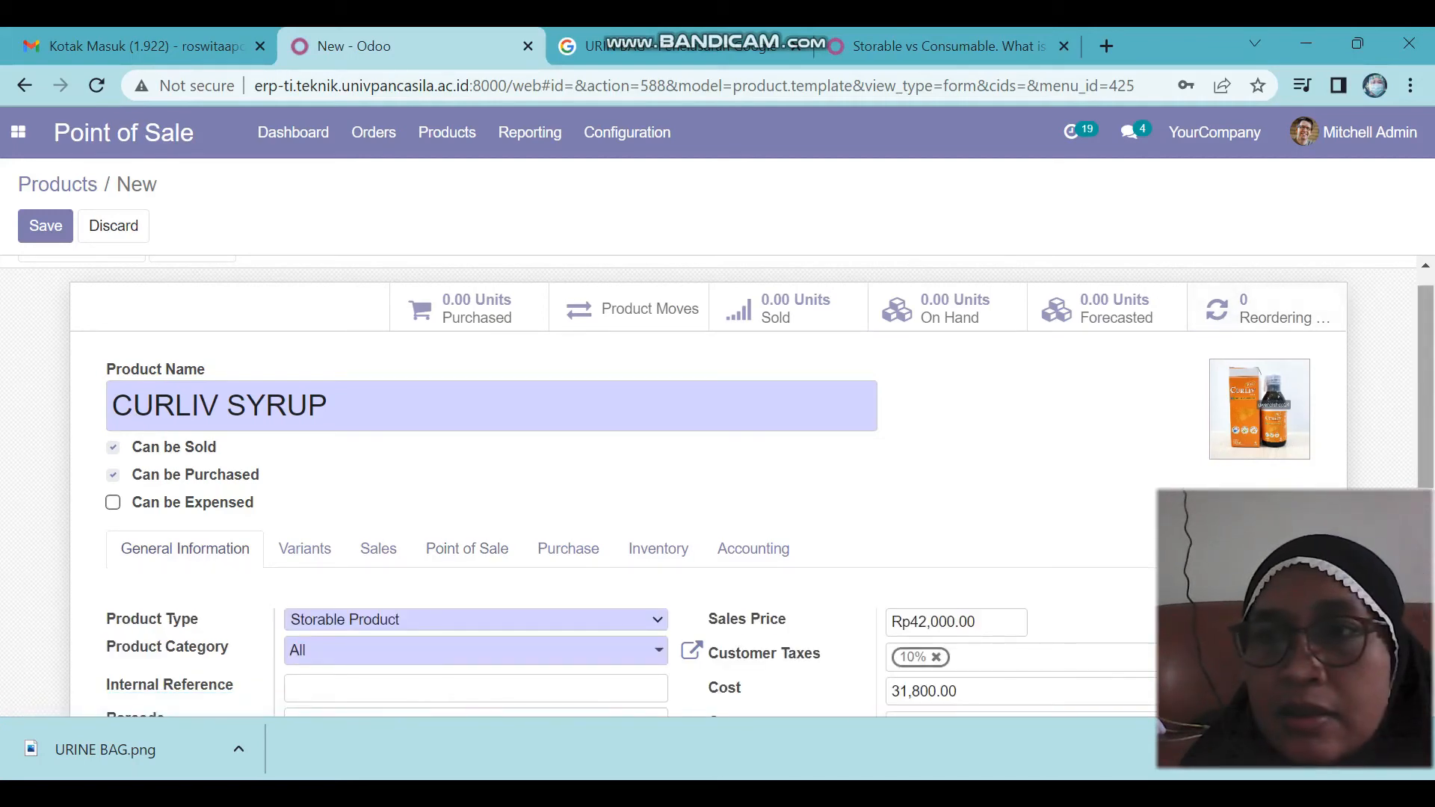
scroll(718, 485, "up", 1)
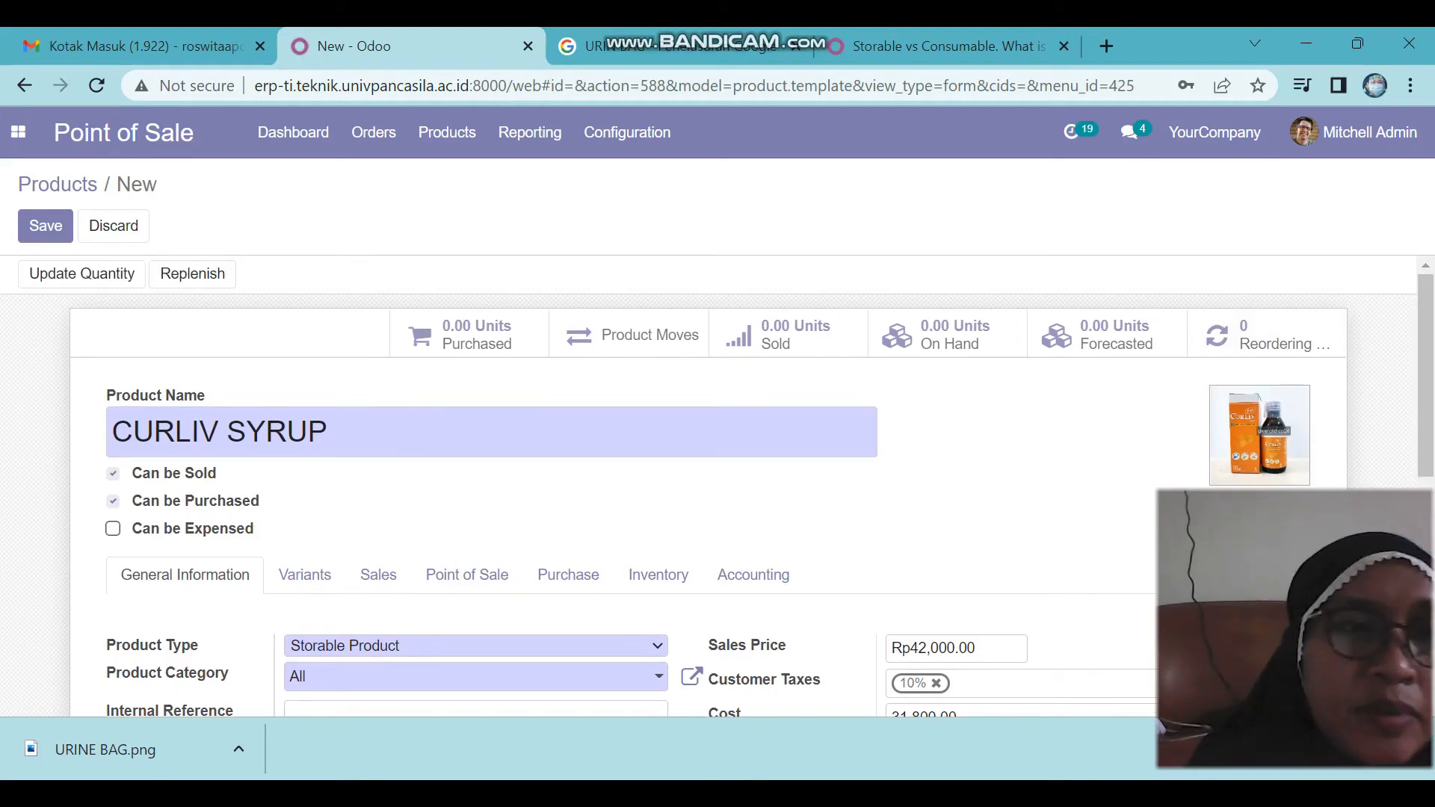
Update the on-hand quantity of CURLIV SYRUP to 30 and save the product.
left_click(46, 226)
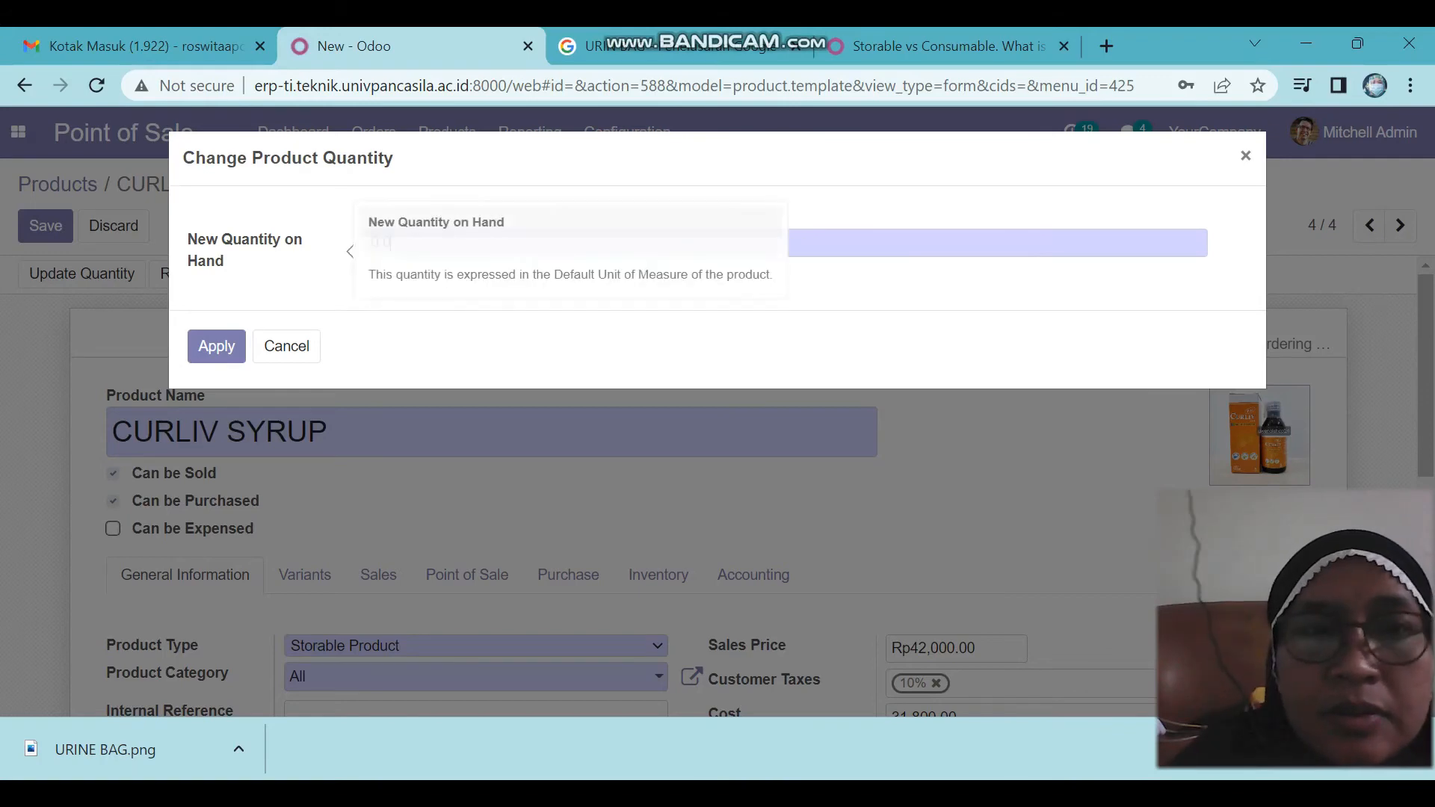
key("BackSpace")
key("BackSpace")
key("BackSpace")
key("BackSpace")
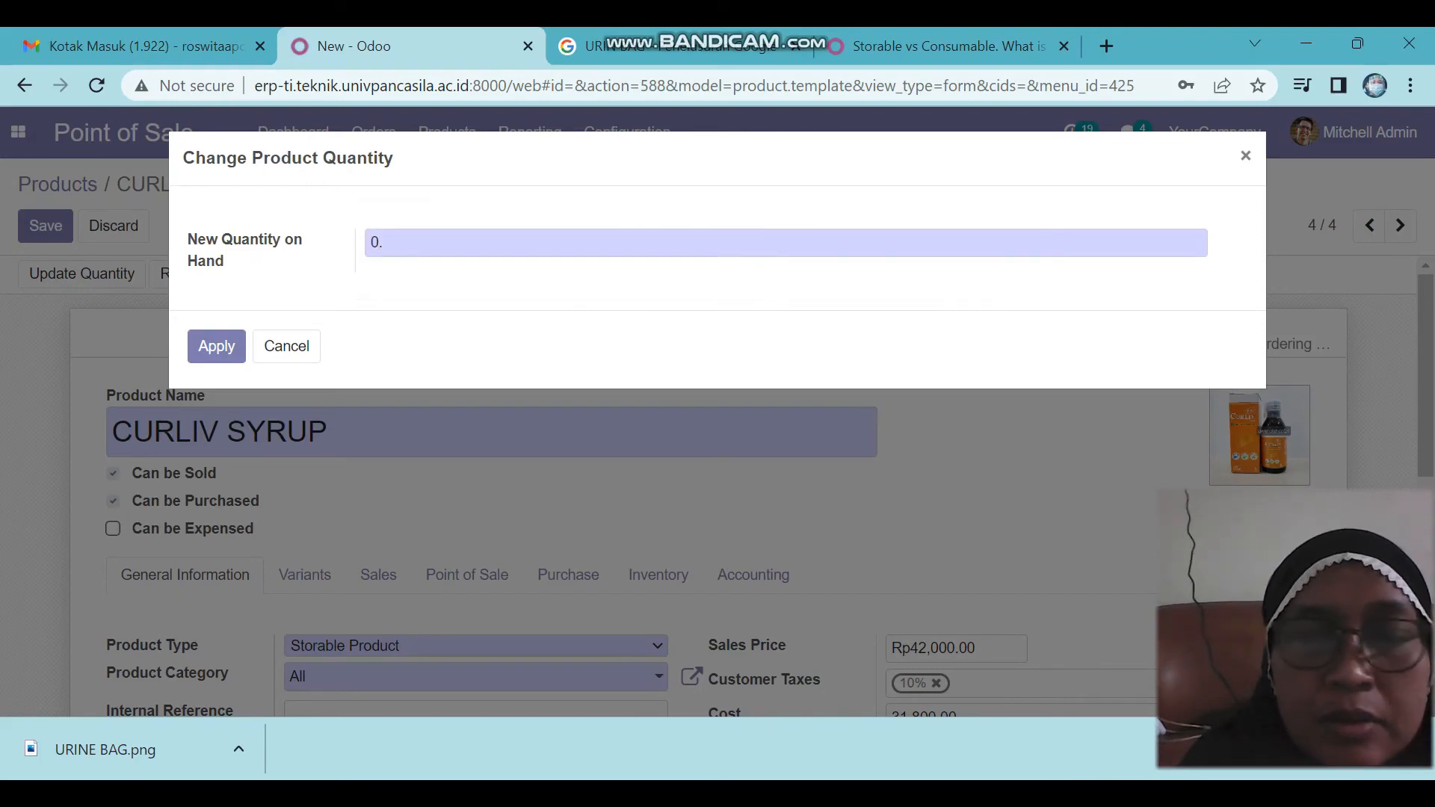
key("BackSpace")
type("30")
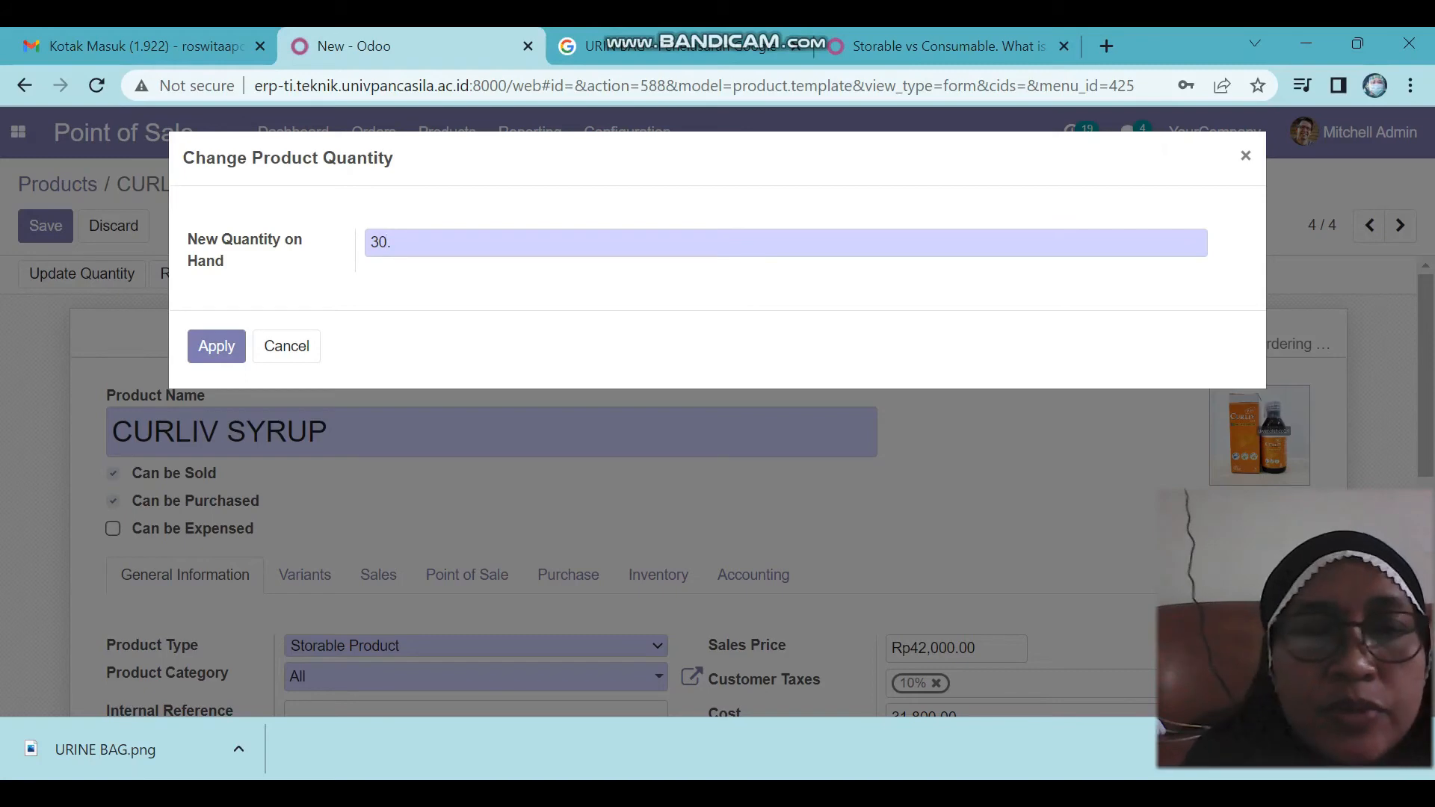
left_click(216, 346)
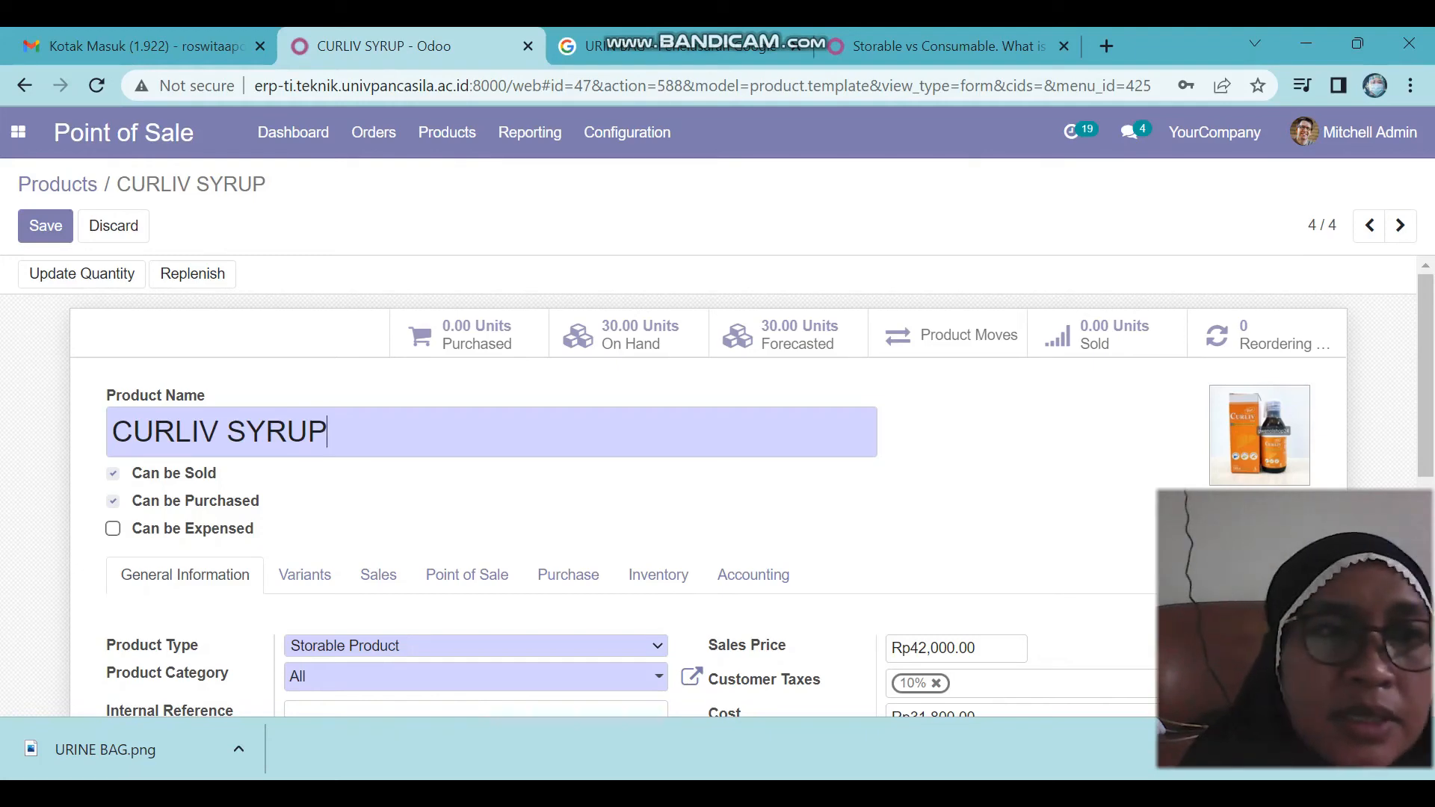
left_click(45, 226)
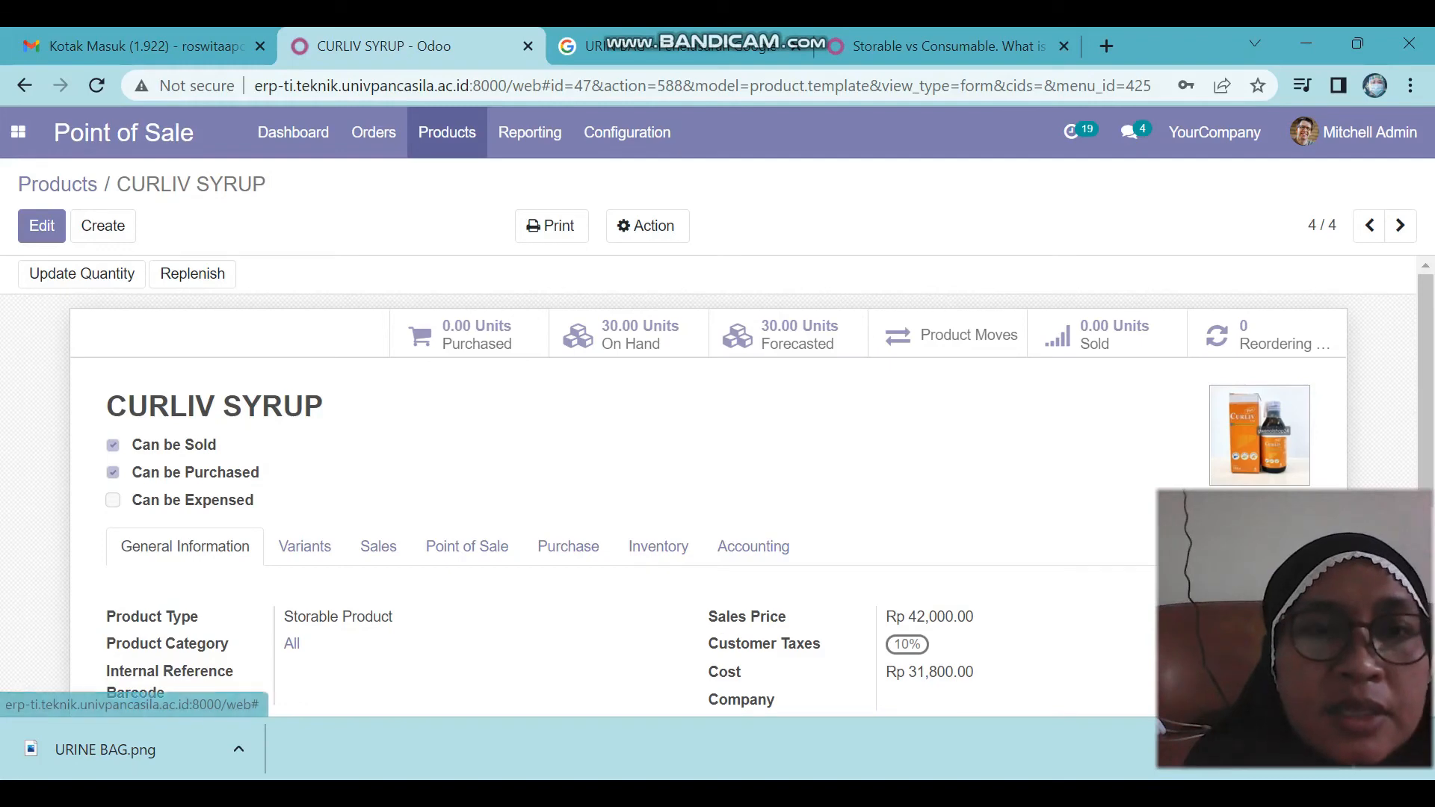
From the Point of Sale product list, create a new product named SUSU DIABETASOL 400 G with product type Storable Product.
left_click(447, 132)
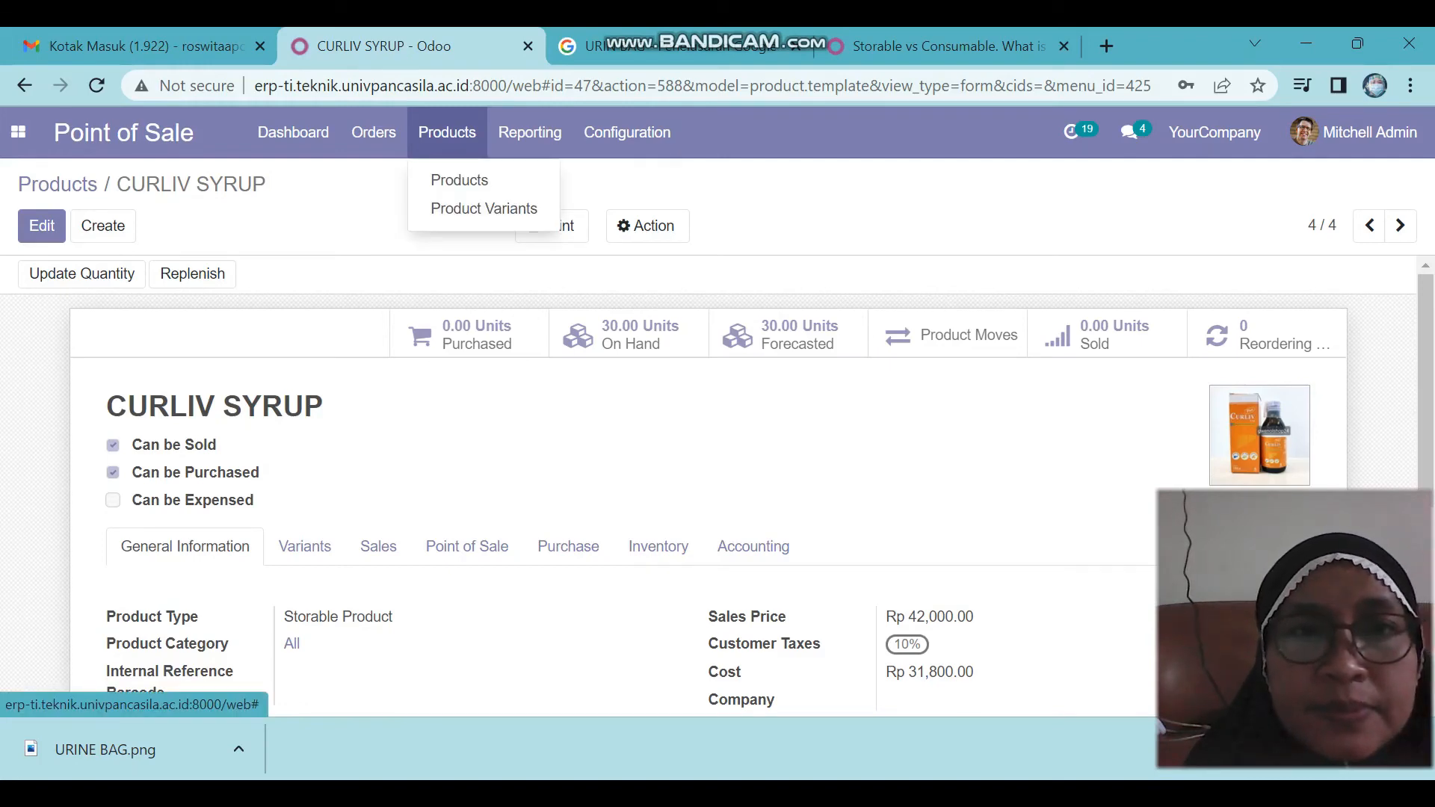
left_click(459, 180)
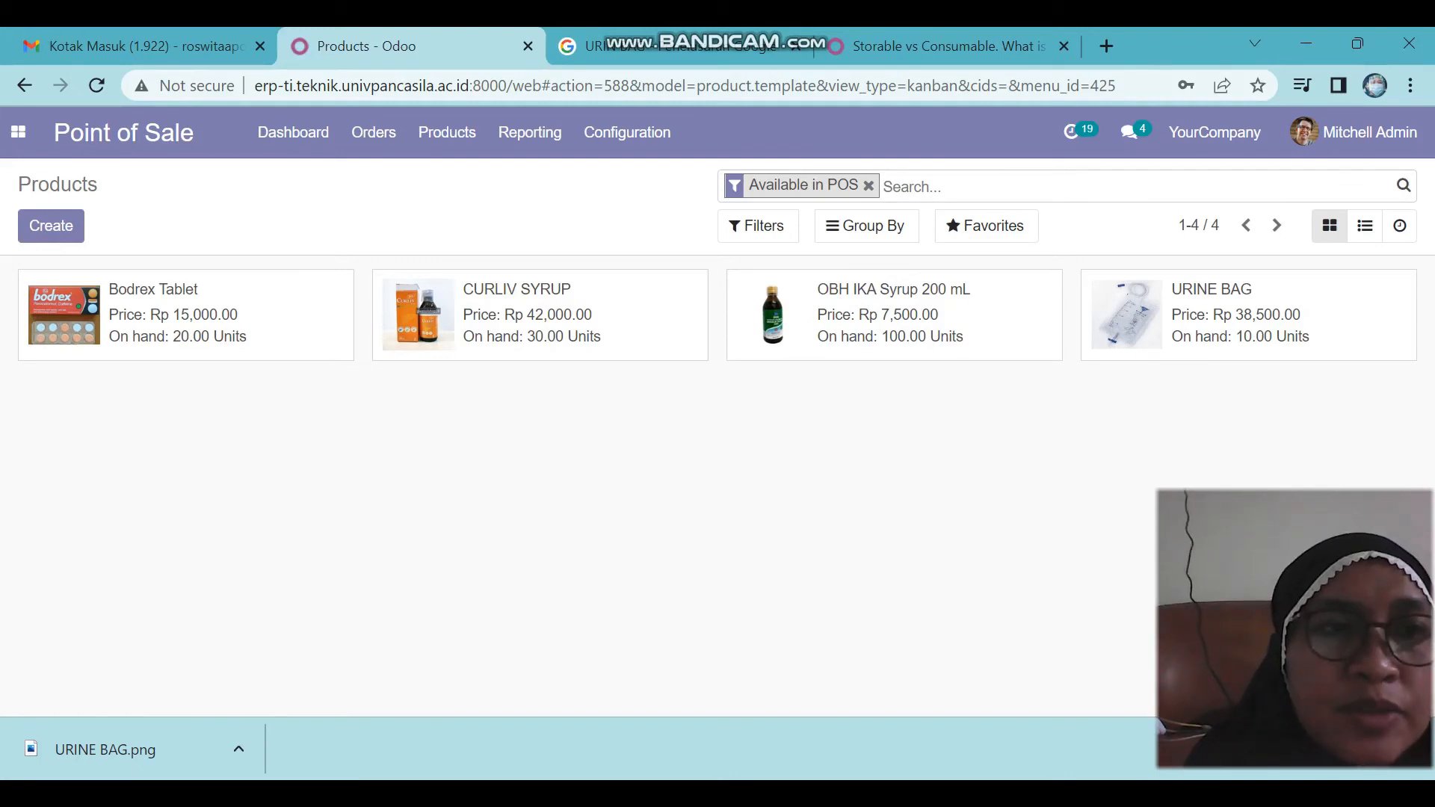
left_click(51, 226)
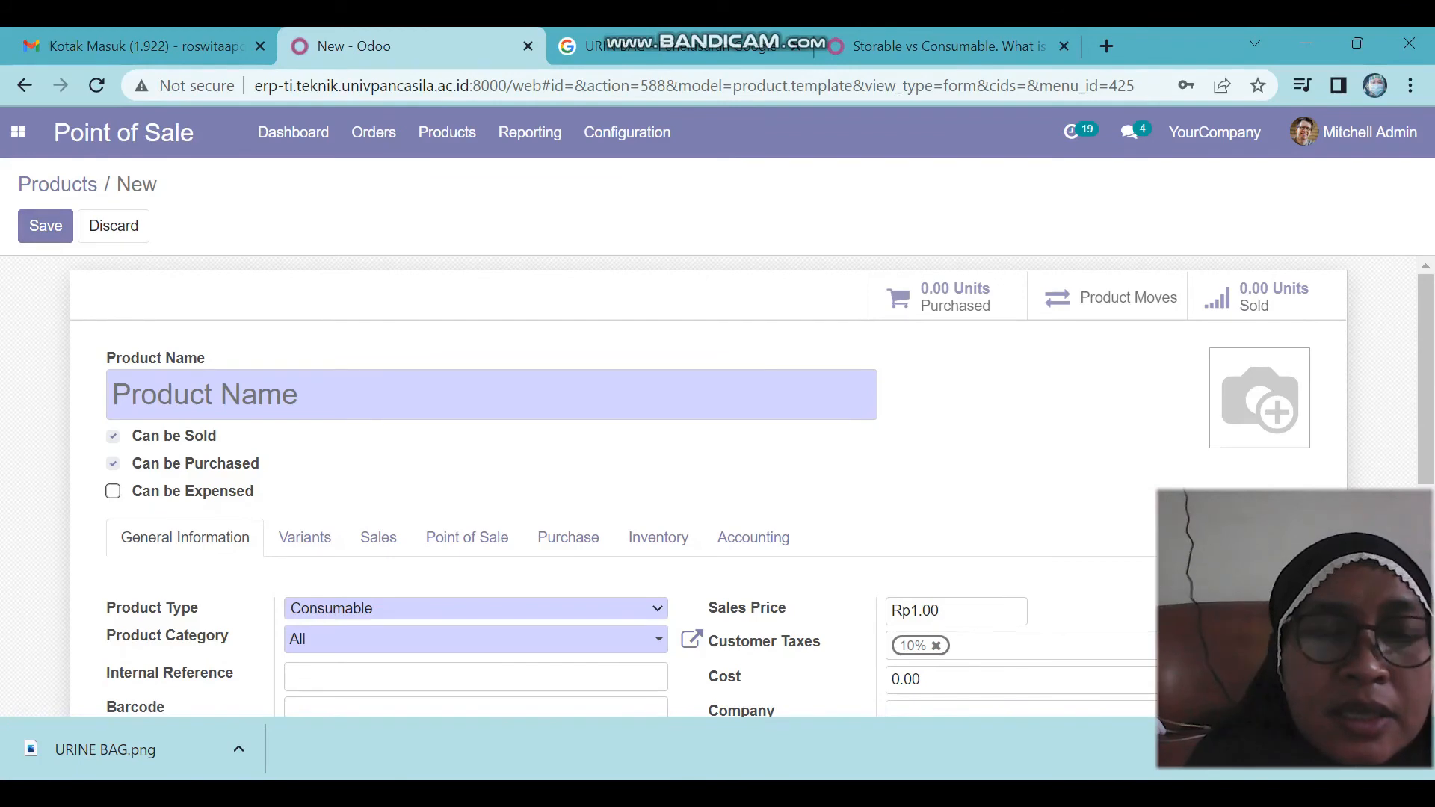
type("SUSU DIABETASOL 400 G")
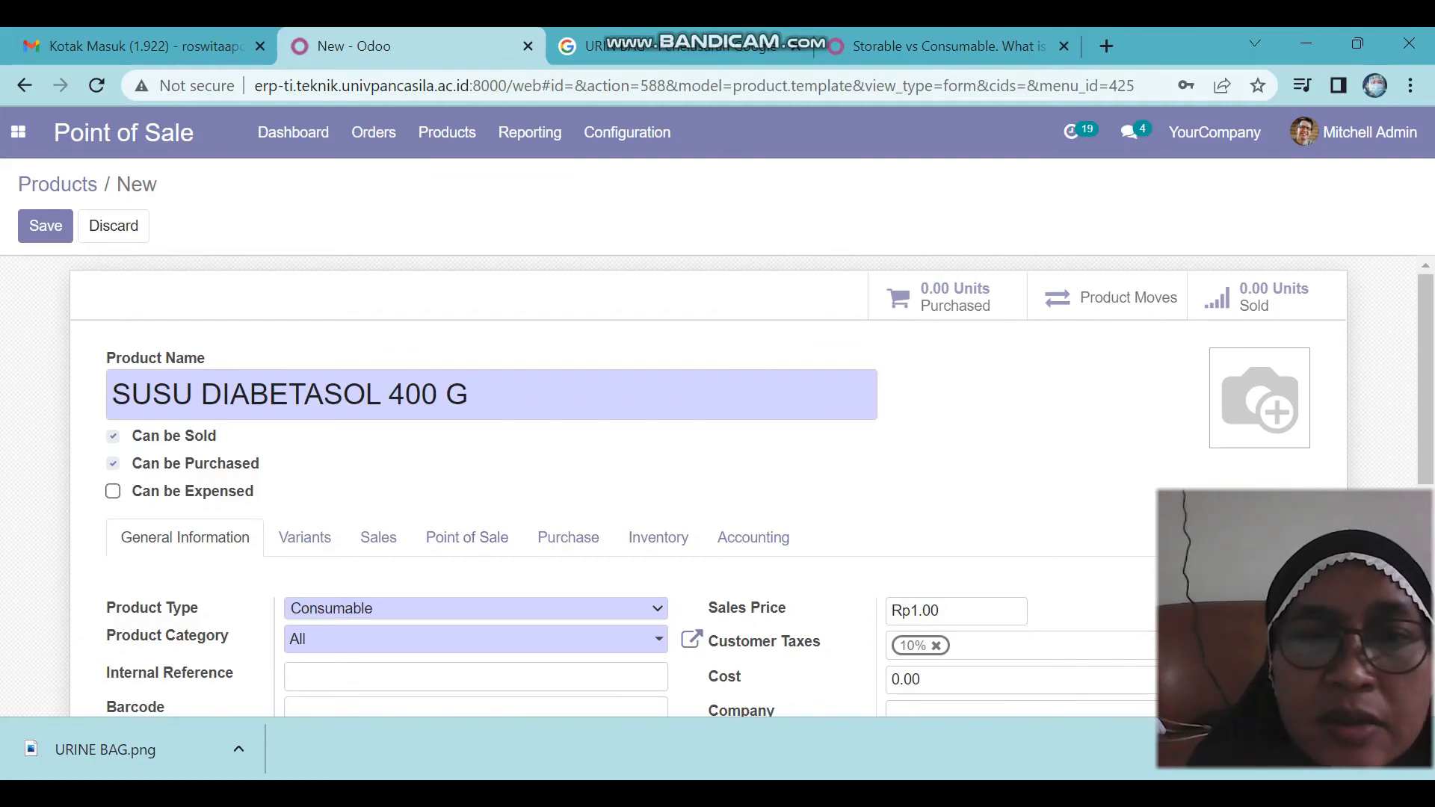
left_click(476, 609)
key("Down")
key("Down")
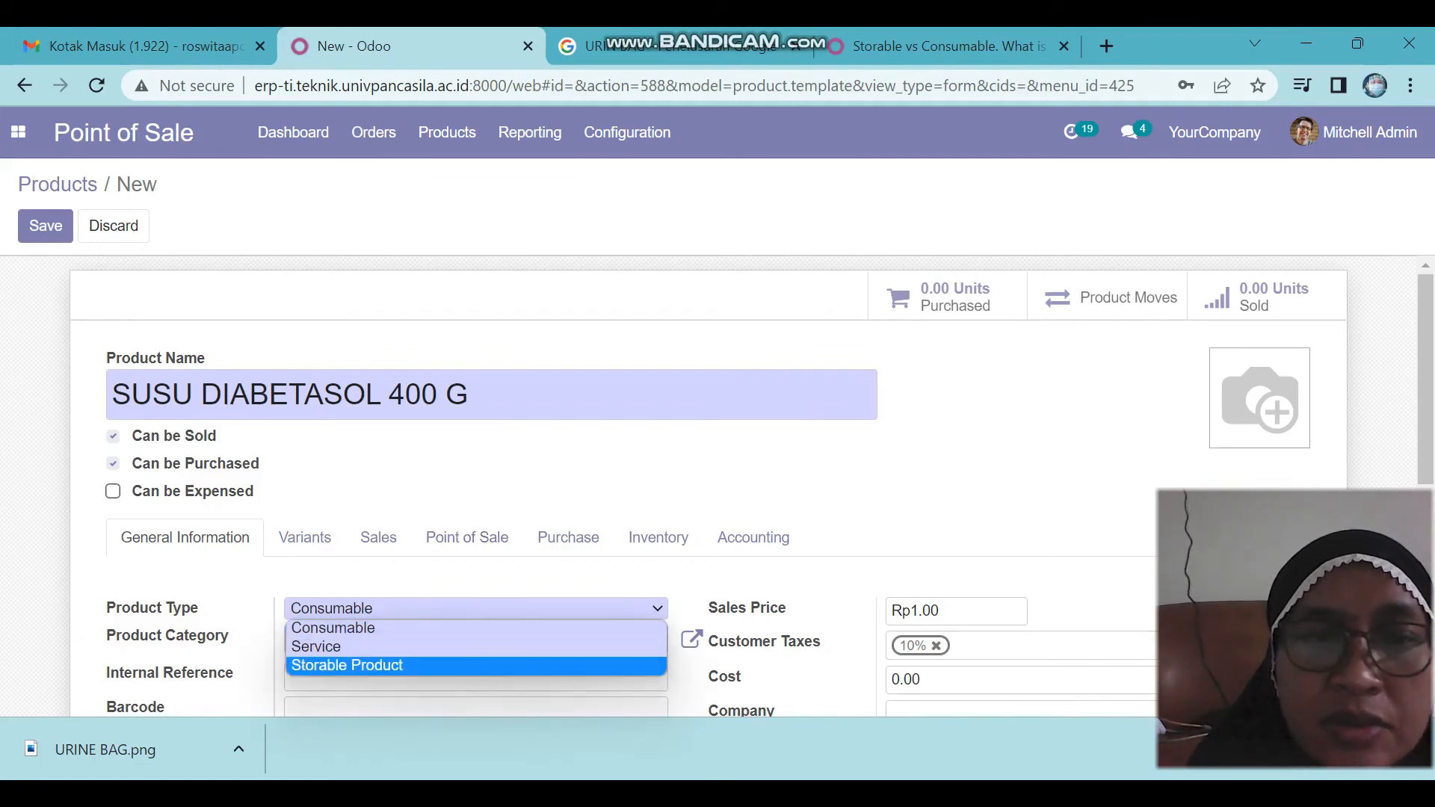
key("Return")
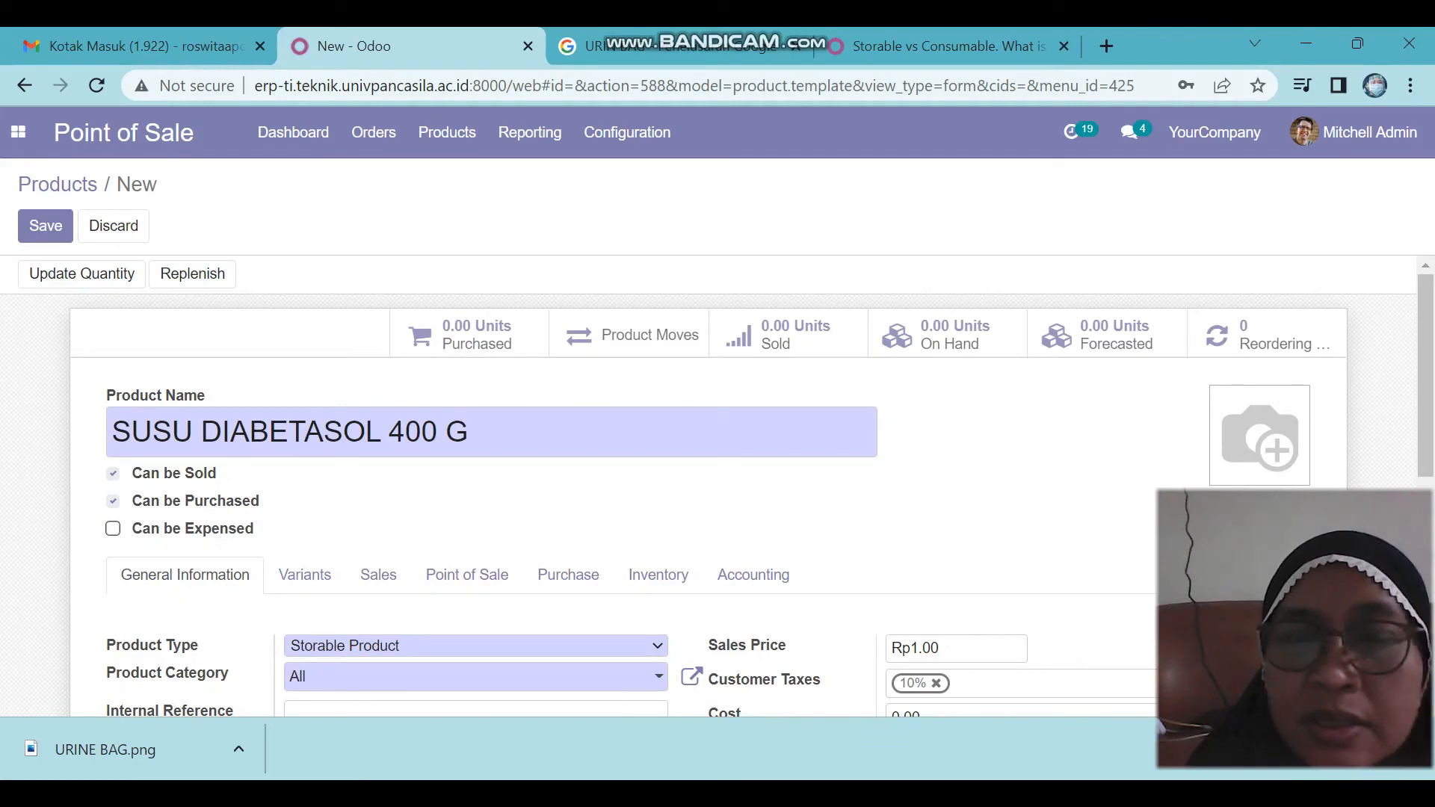
Check the Diabetasol price in the Google Doc and set the sales price of SUSU DIABETASOL 400 G to 72500.
scroll(717, 486, "down", 3)
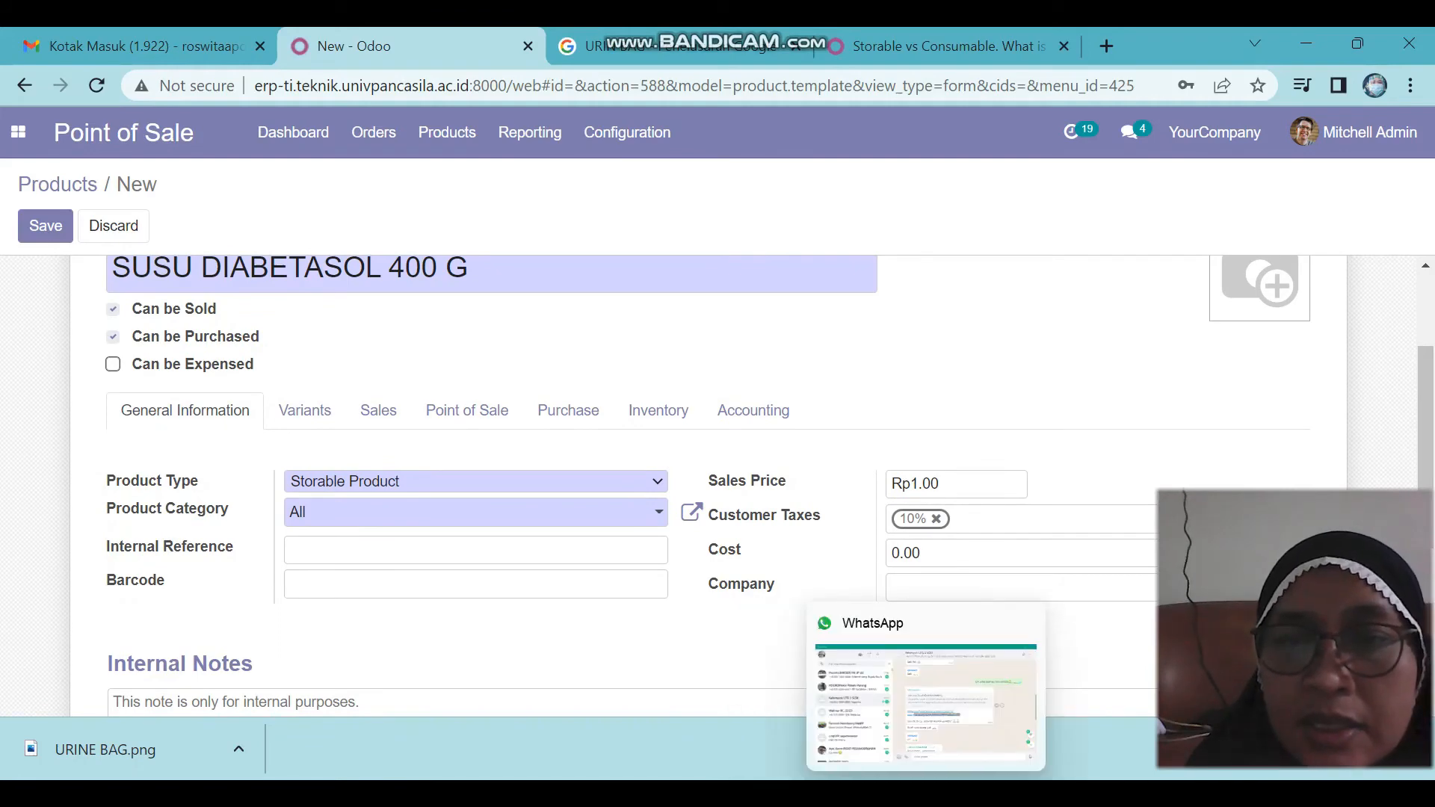
left_click(828, 800)
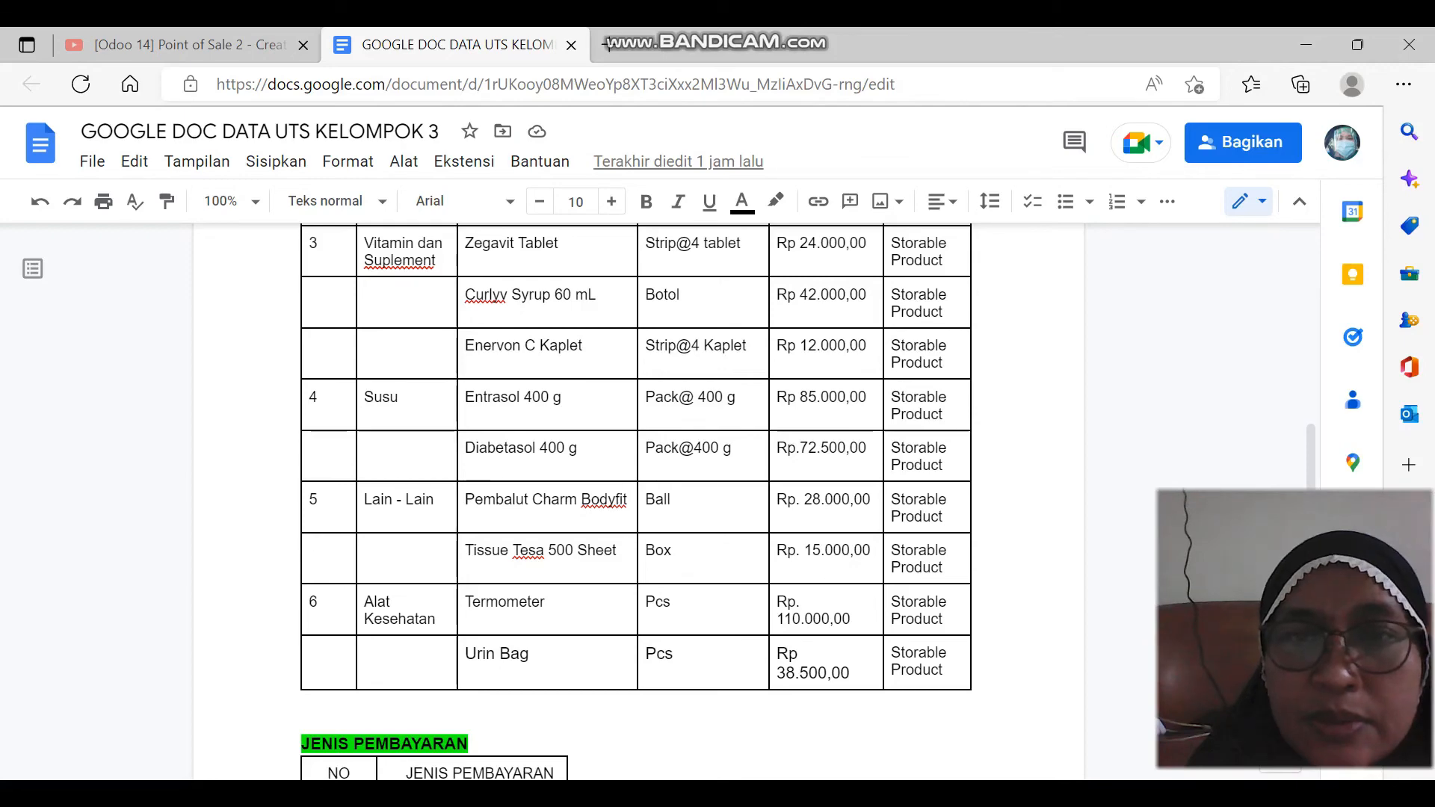
left_click(829, 800)
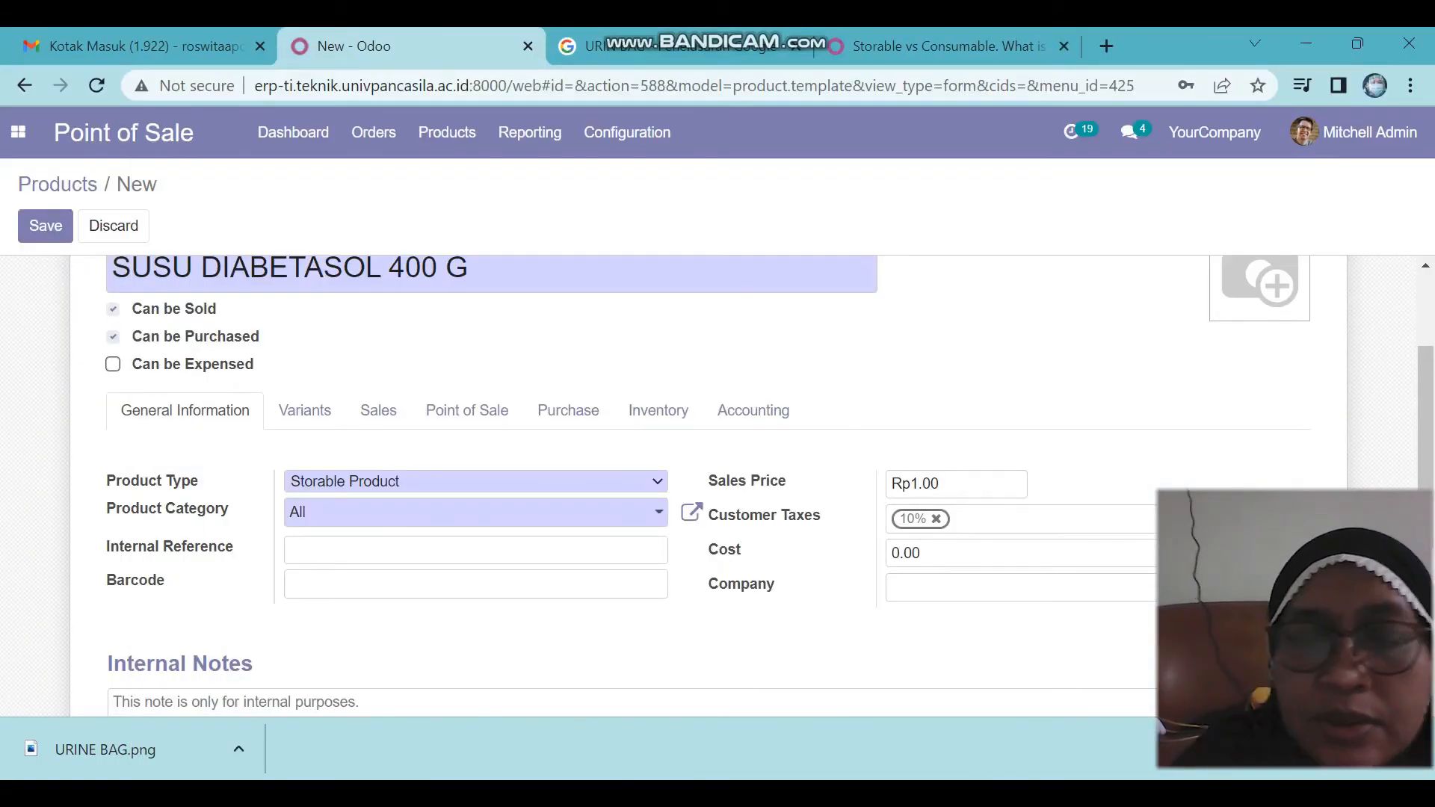
key("BackSpace")
type("72500")
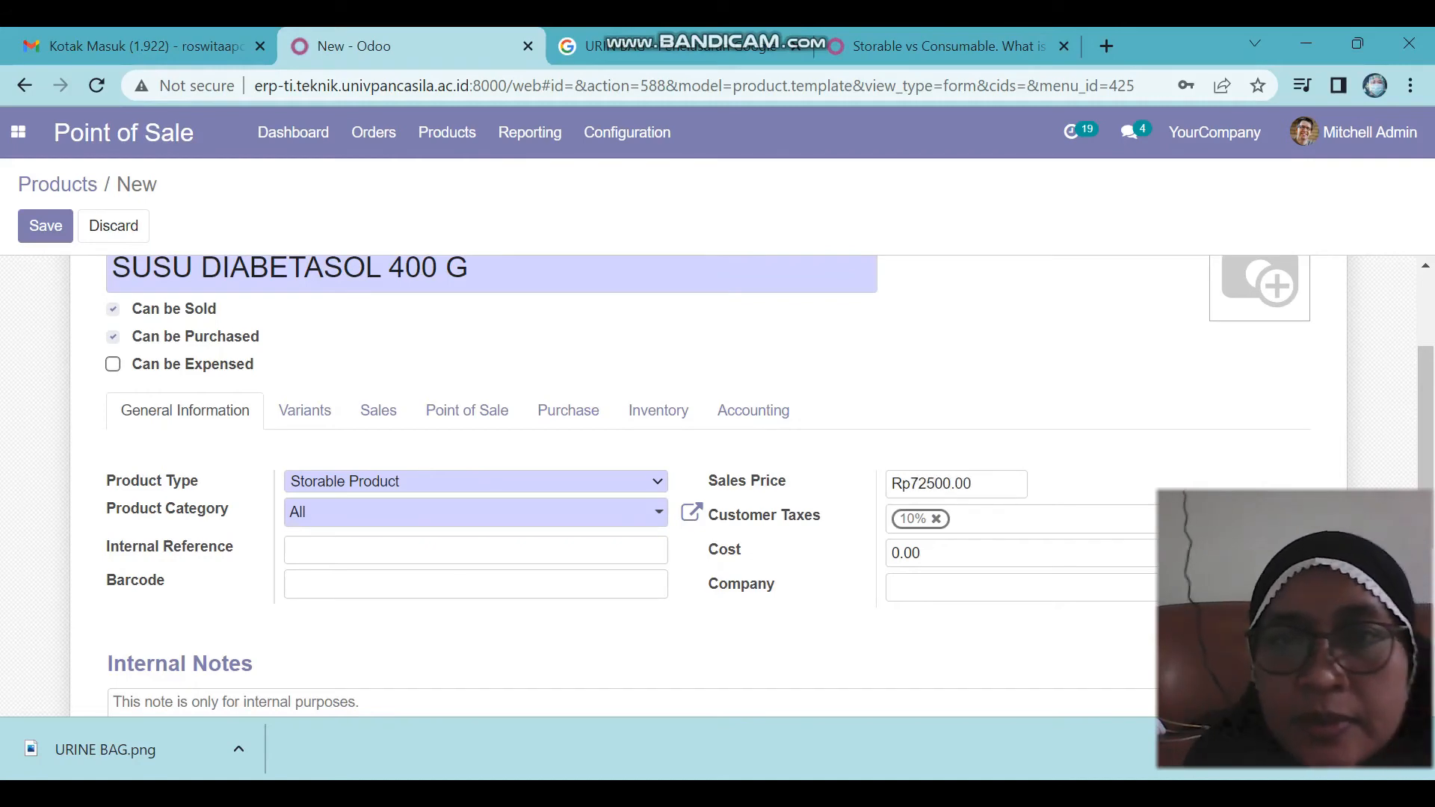
Set the cost of SUSU DIABETASOL 400 G to 55000.
left_click(900, 553)
key("BackSpace")
type("5")
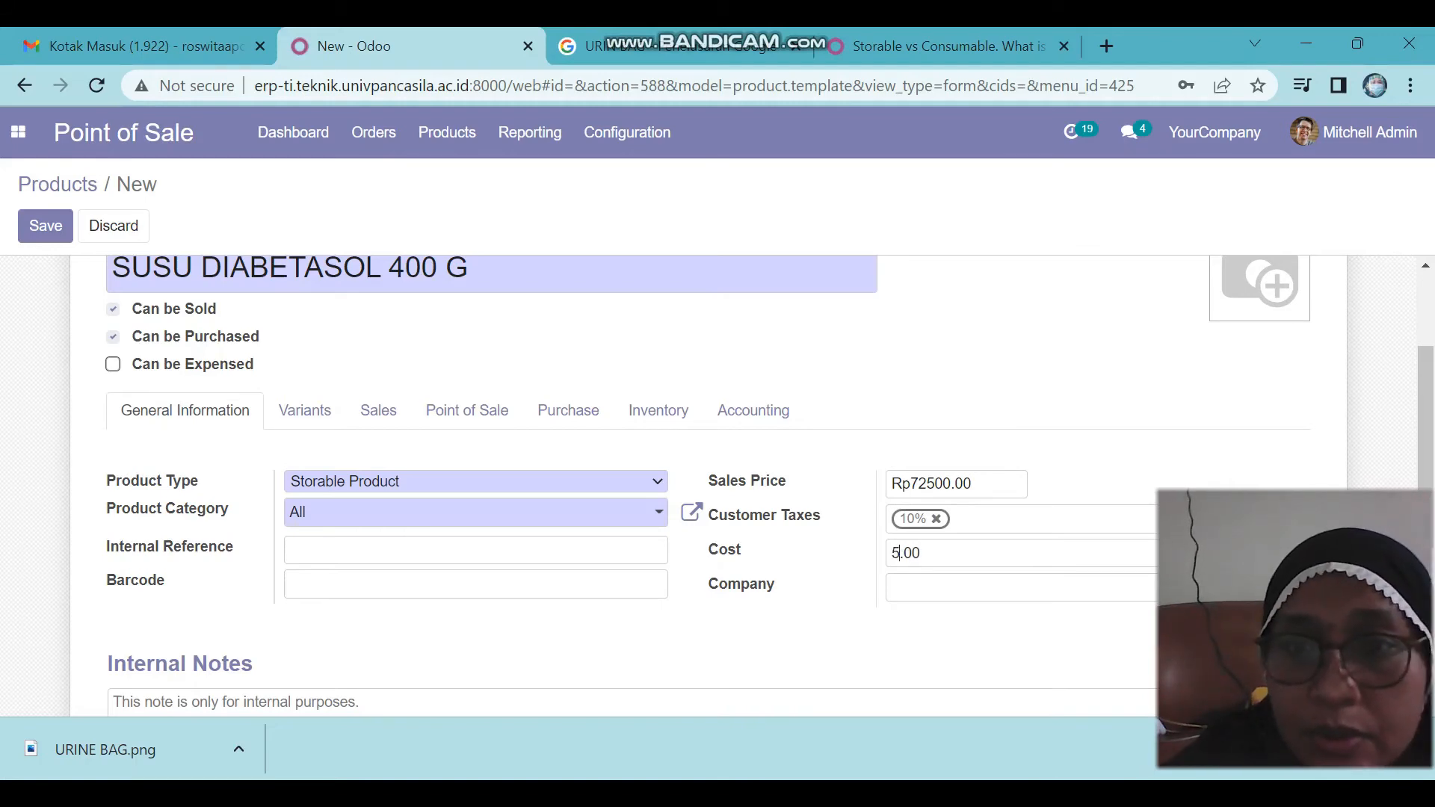
type("5000")
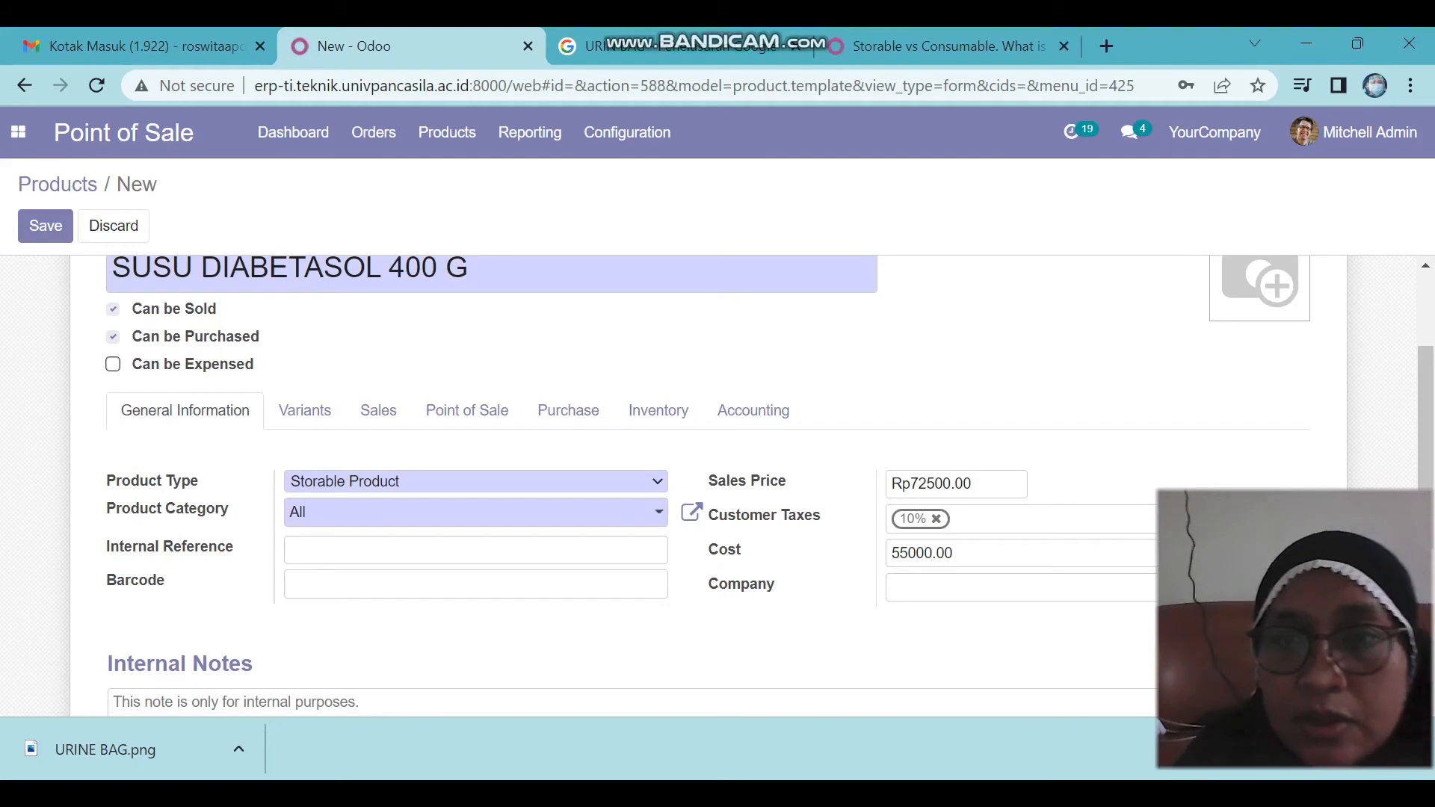
key("BackSpace")
key("BackSpace")
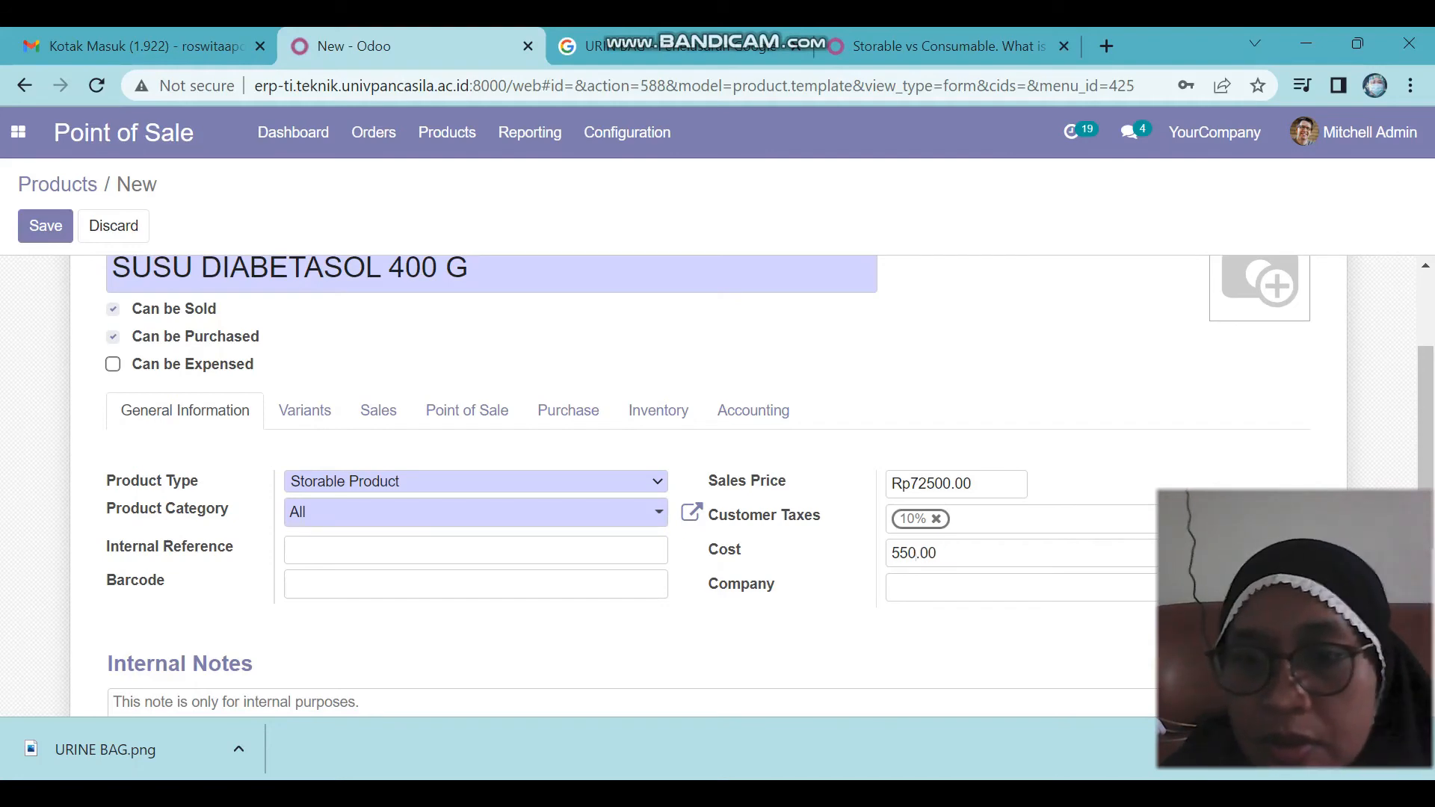
type("00")
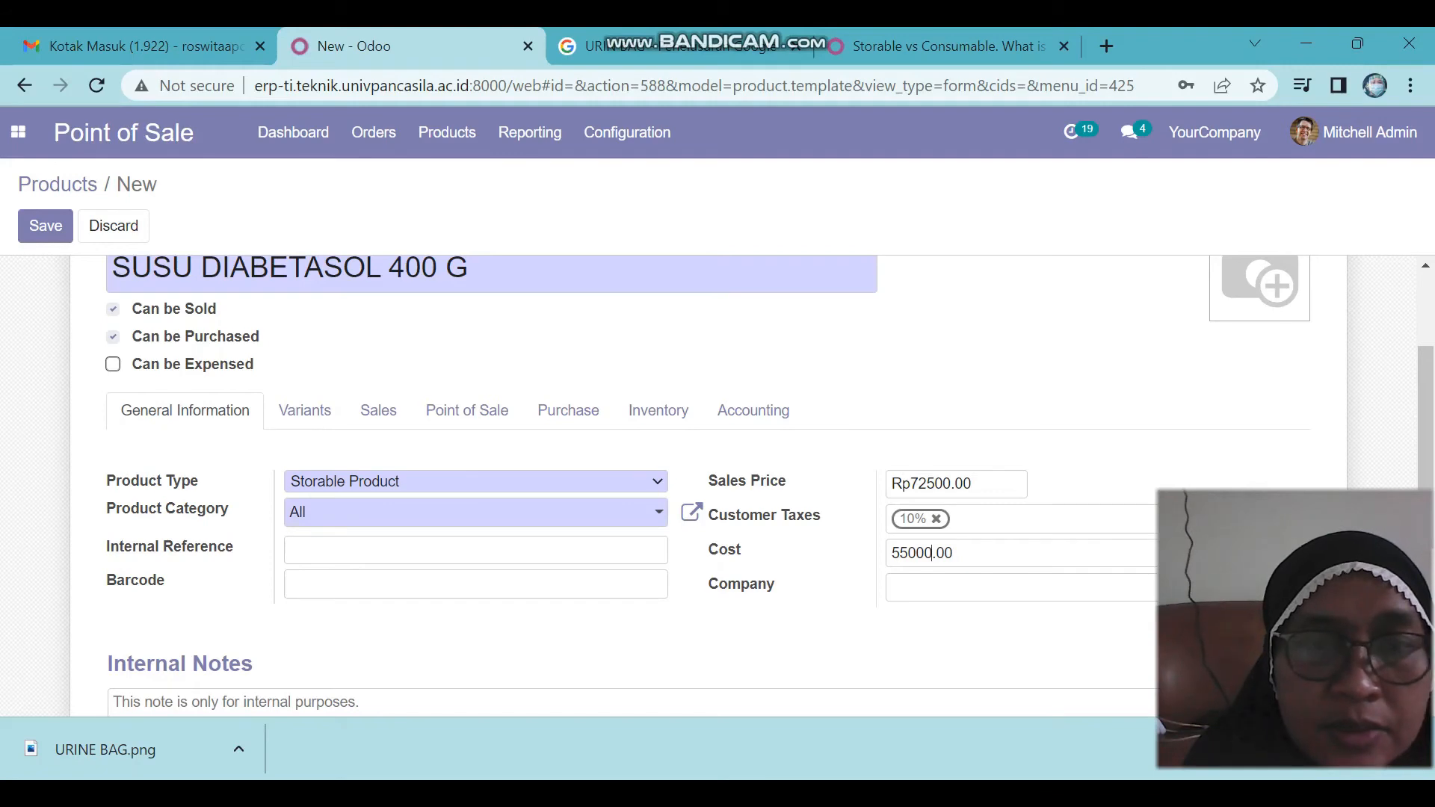
Assign SUSU DIABETASOL 400 G to the PRODUK SUSU Point of Sale category.
left_click(467, 410)
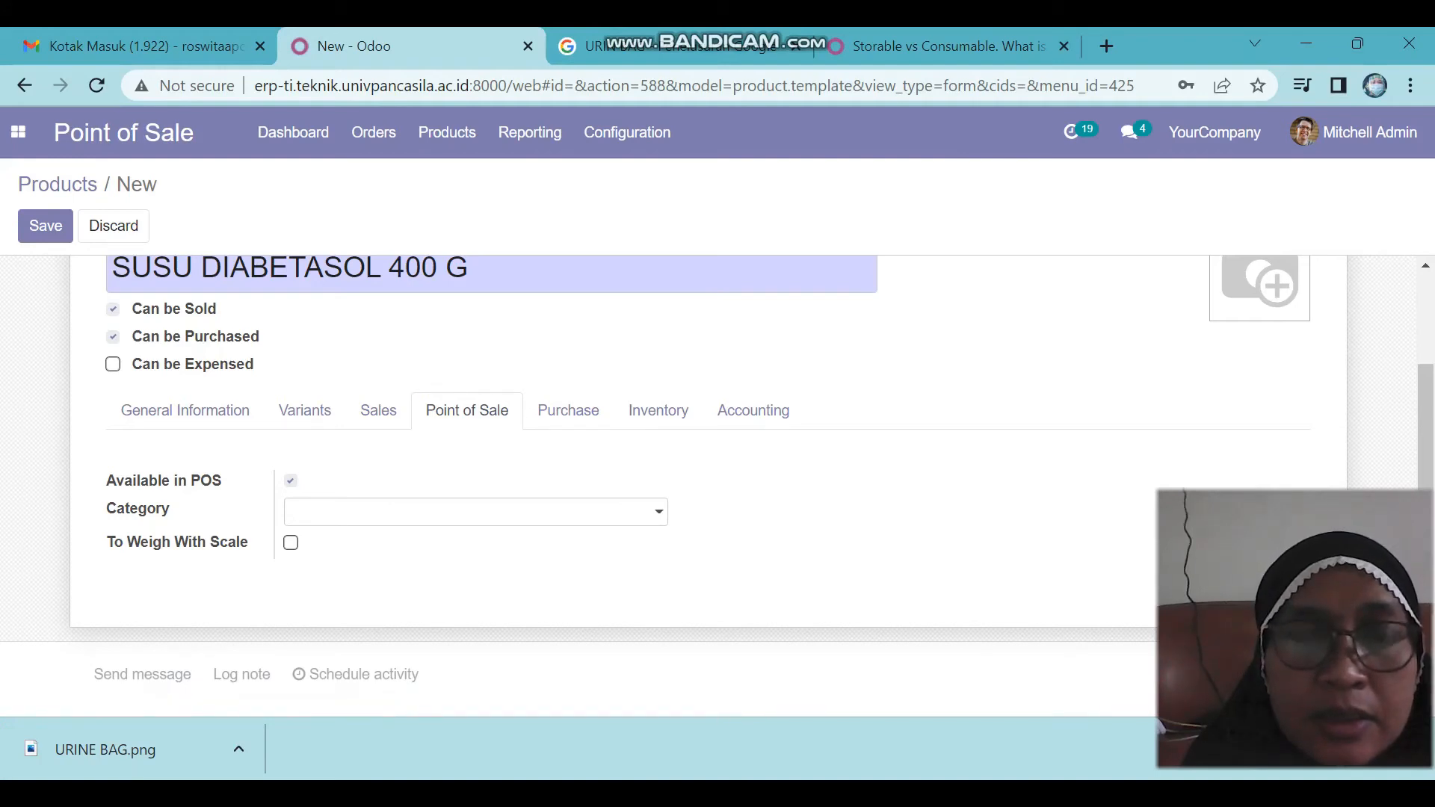
left_click(476, 512)
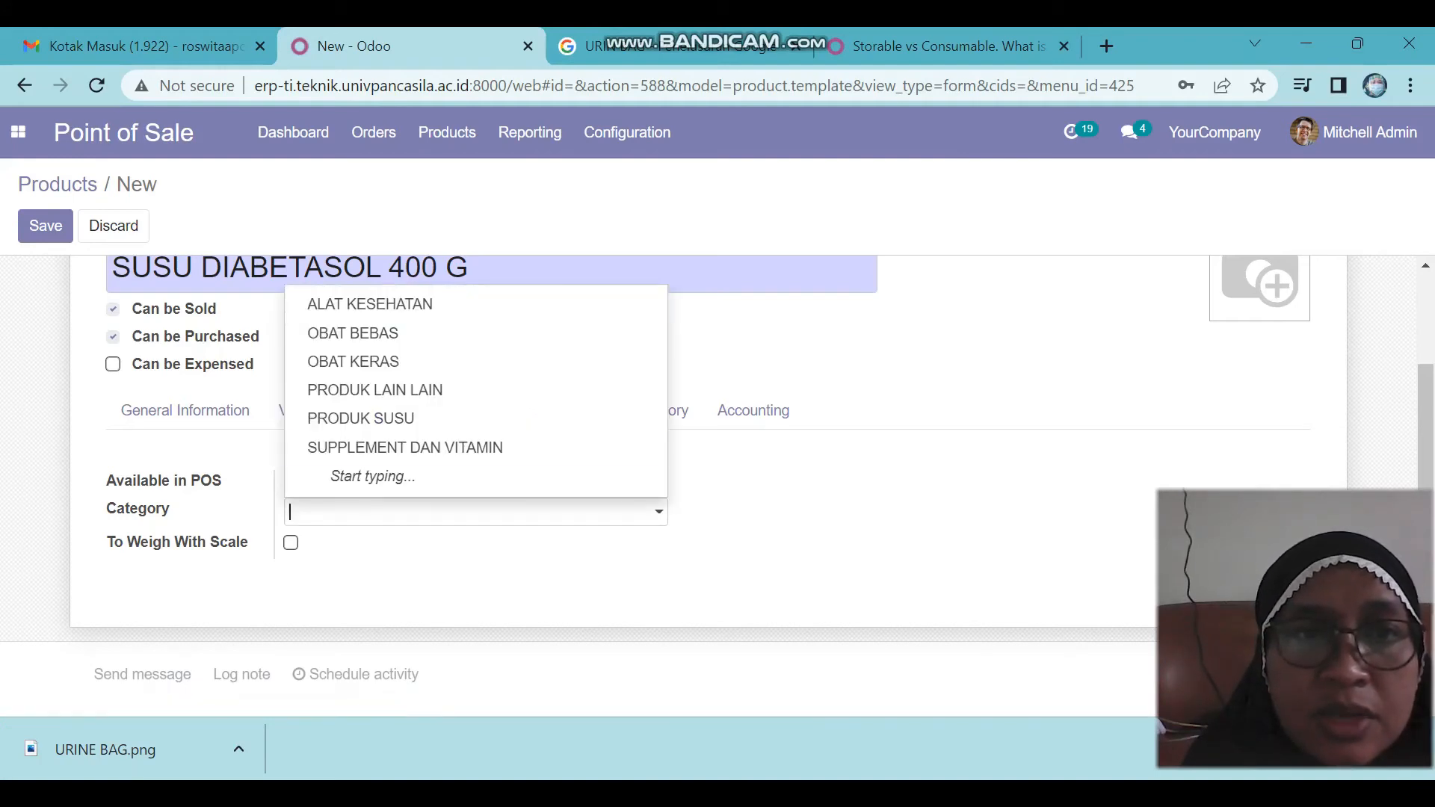
left_click(360, 418)
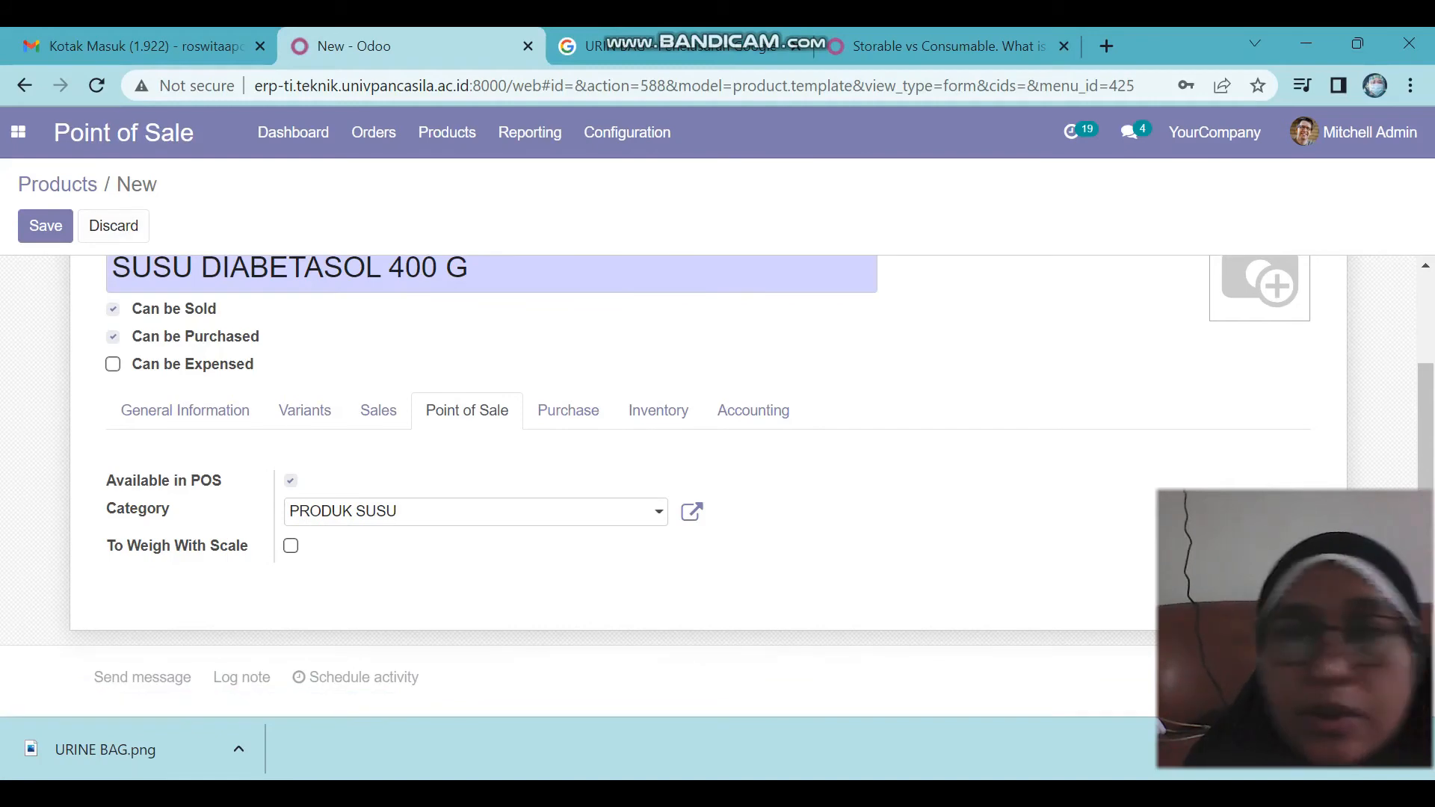
Set the on-hand quantity of SUSU DIABETASOL 400 G to 6 and save the product.
scroll(717, 486, "up", 2)
scroll(718, 486, "up", 3)
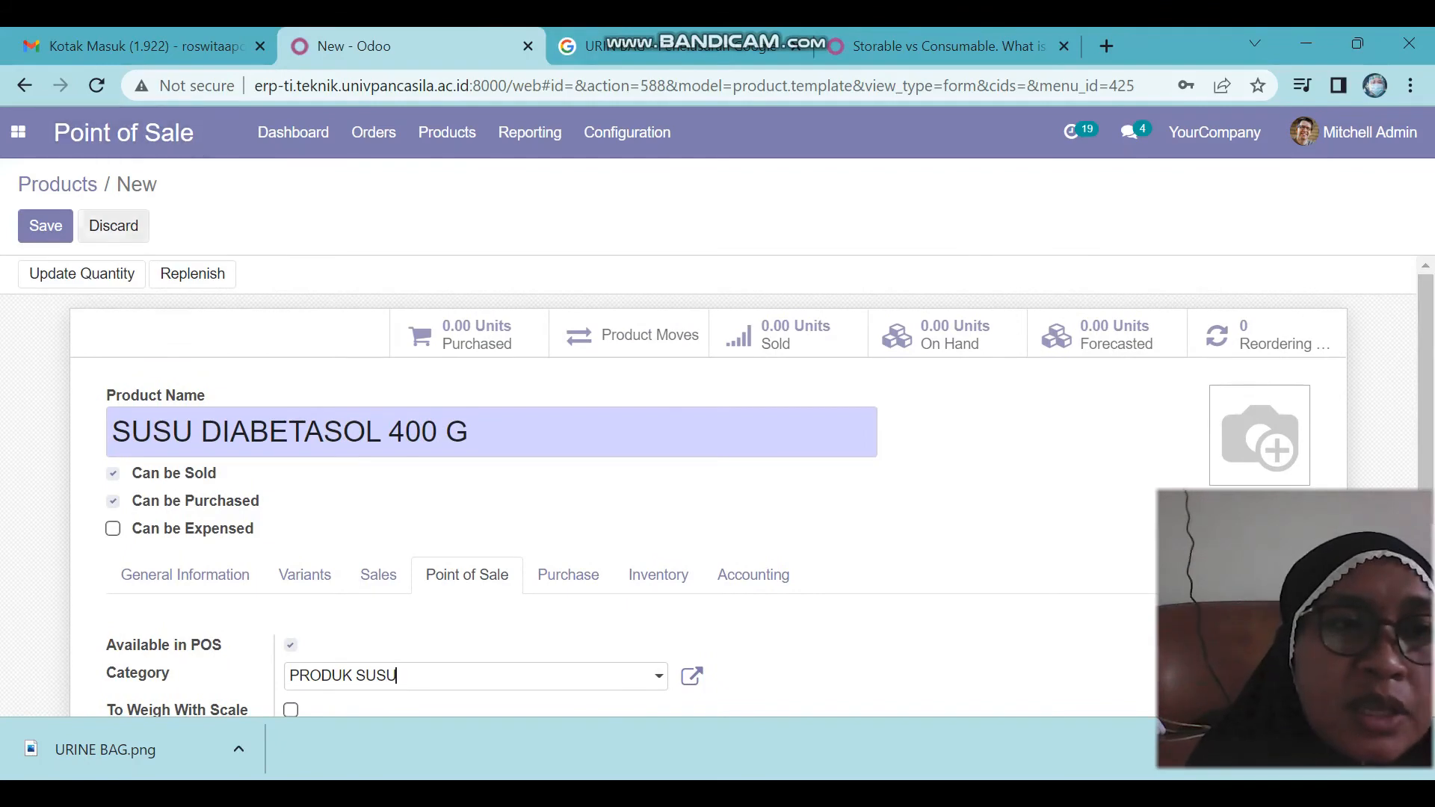
left_click(45, 225)
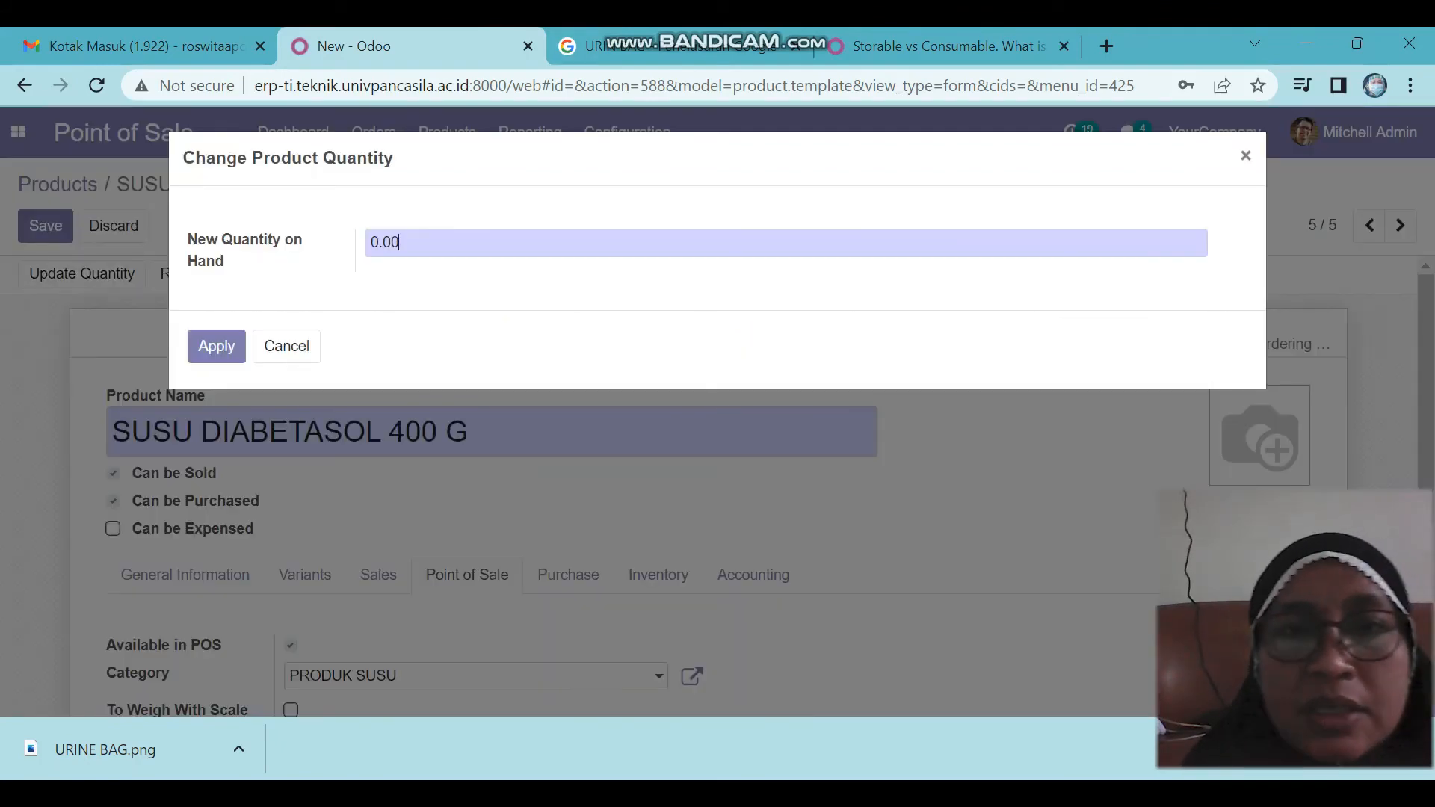
key("shift+Left")
type("6")
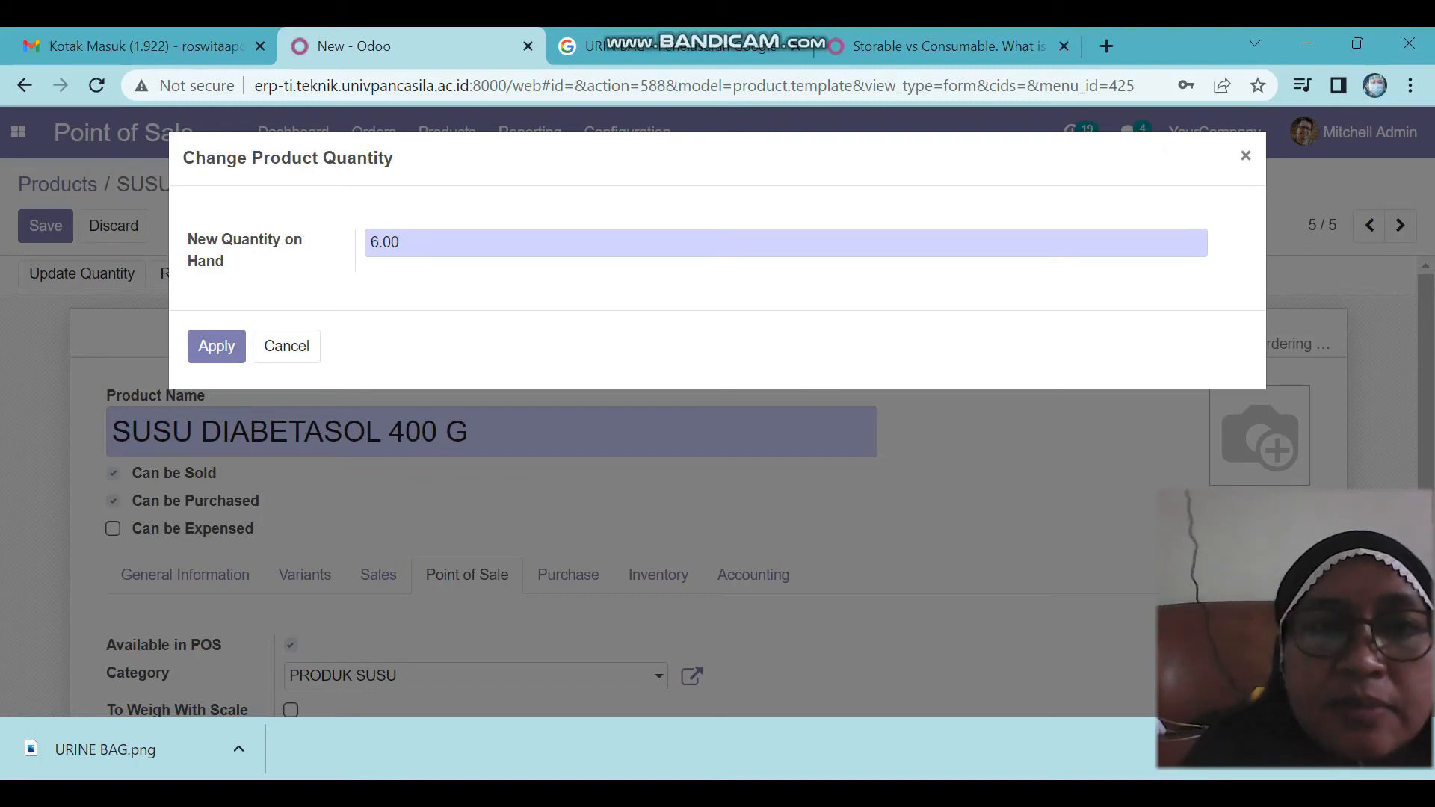
left_click(216, 346)
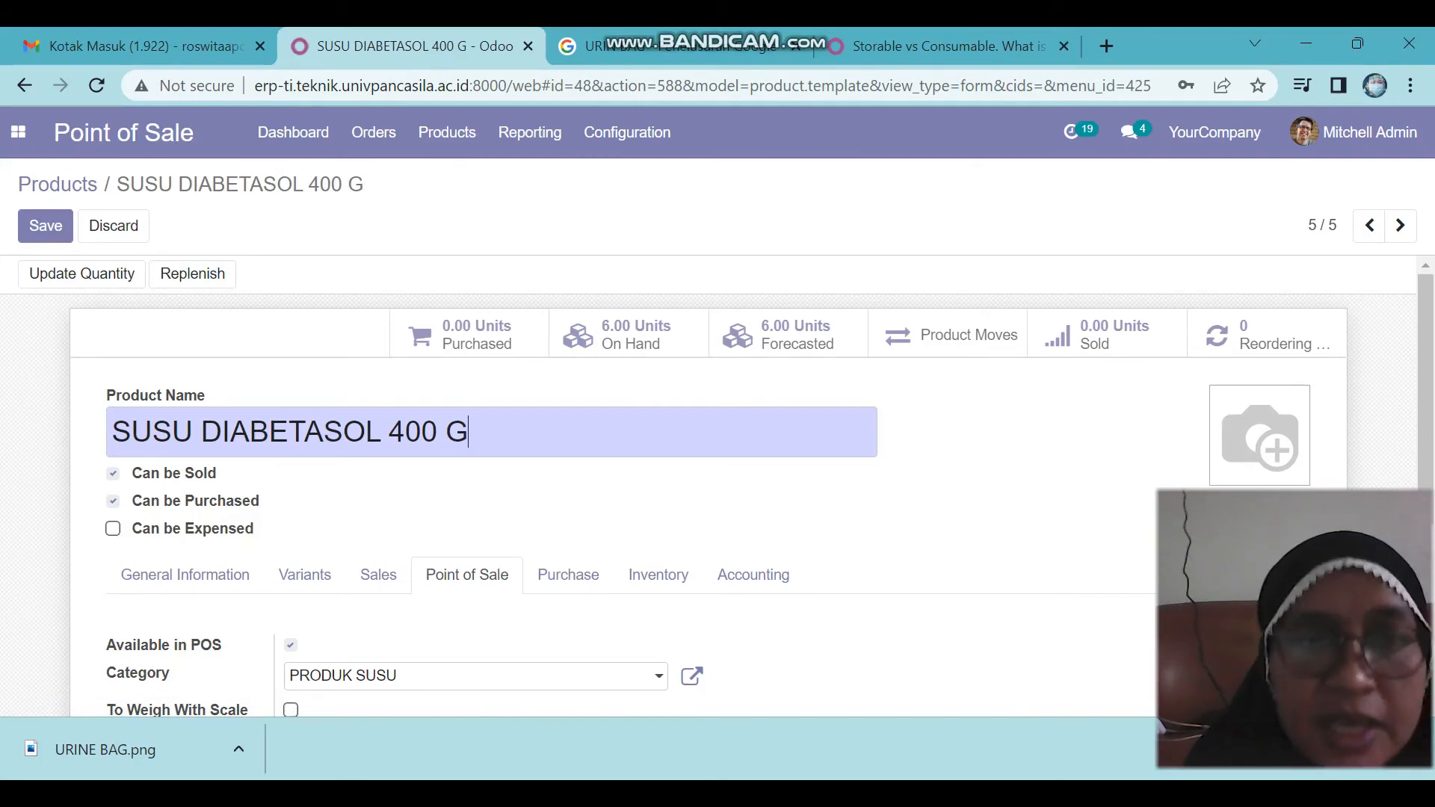
left_click(45, 226)
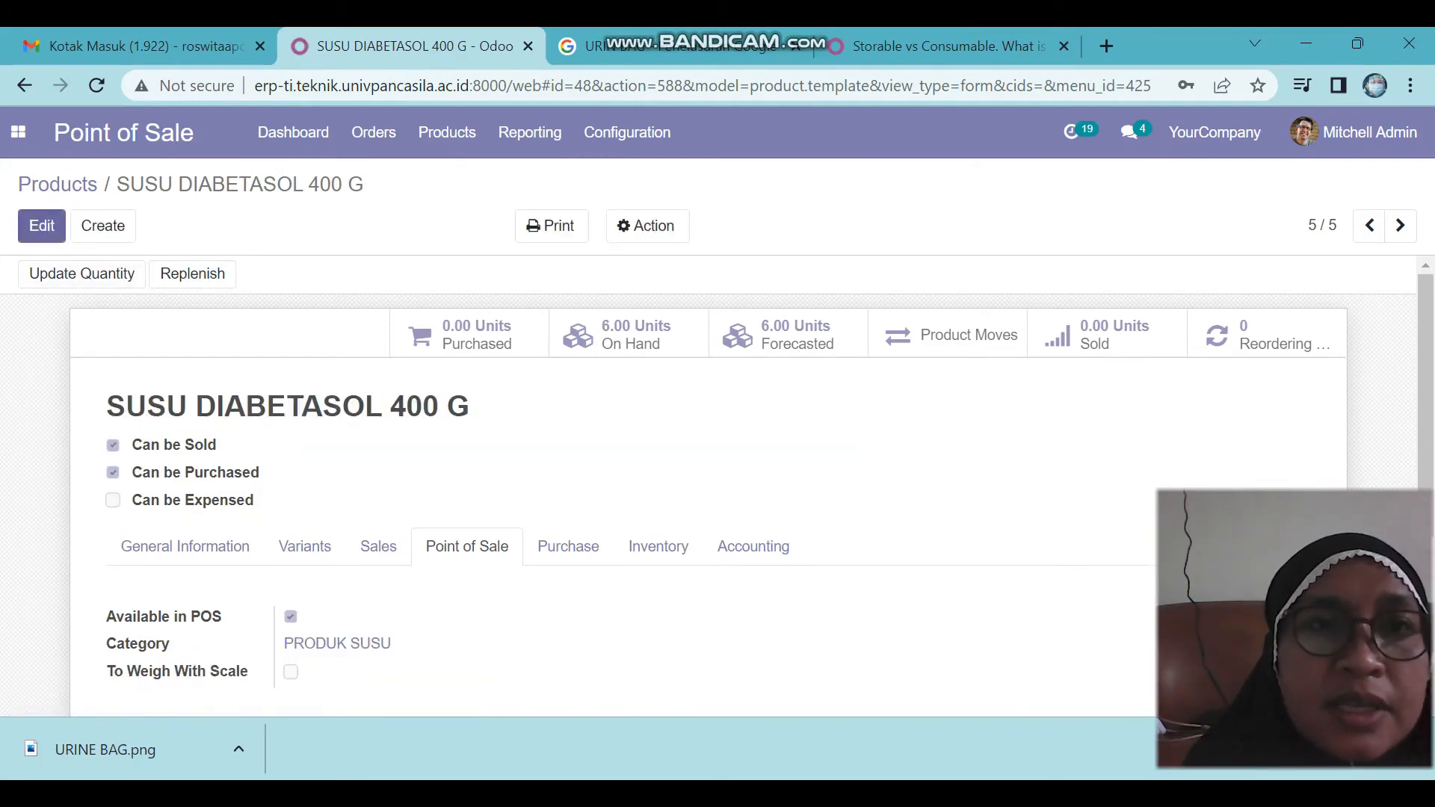
Add the SUSU DIABETASOL picture from the Desktop as the product image of SUSU DIABETASOL 400 G and save it.
left_click(447, 133)
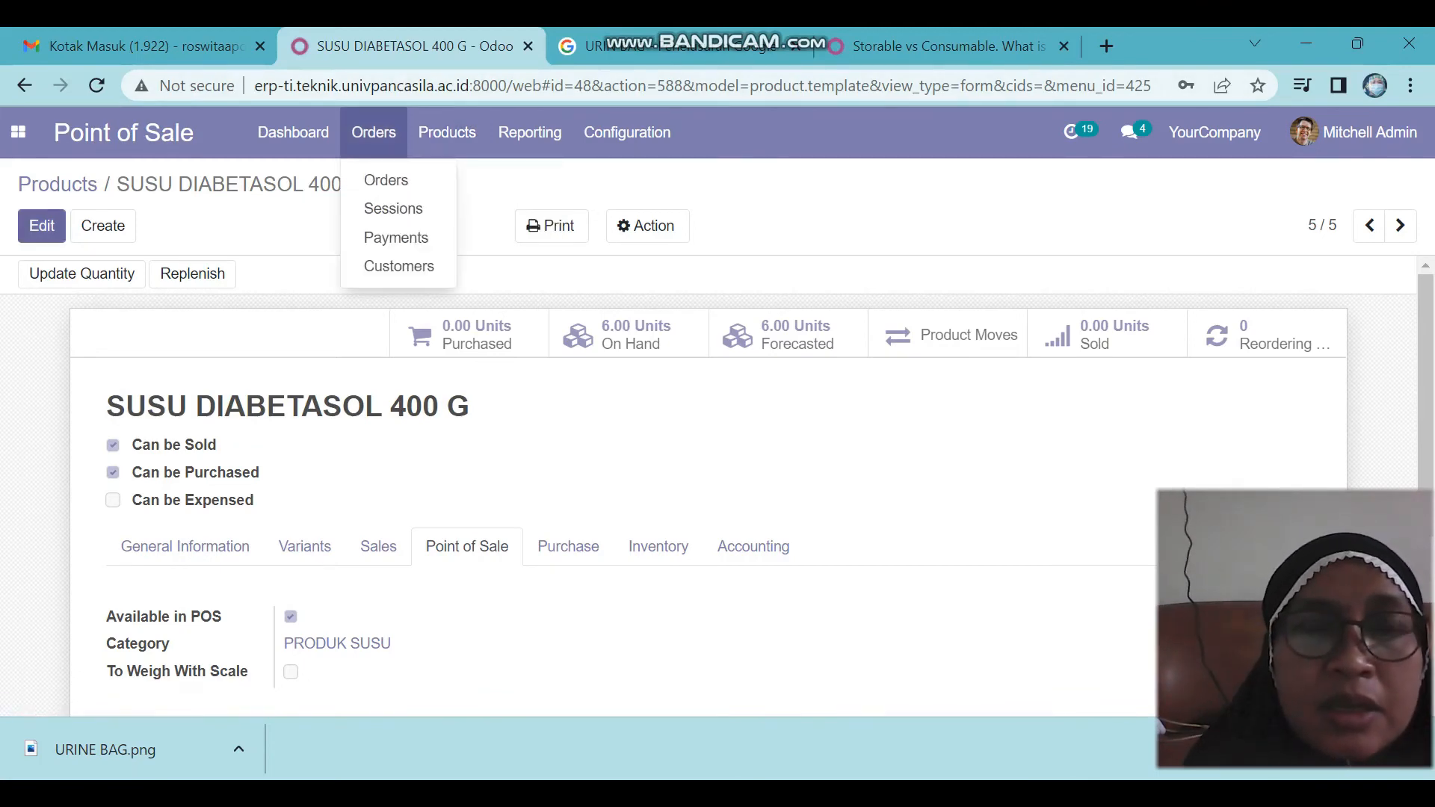
left_click(41, 226)
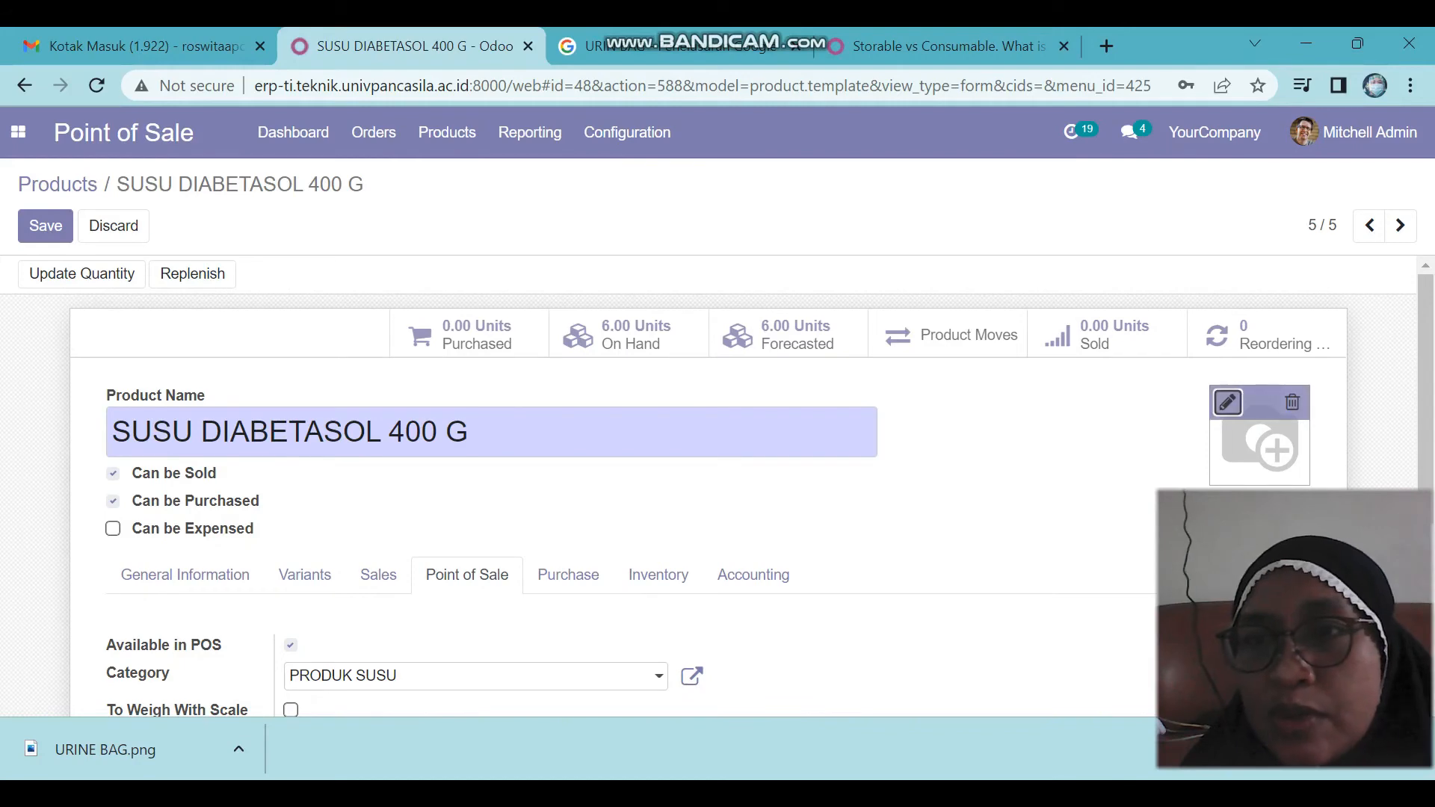
left_click(1227, 402)
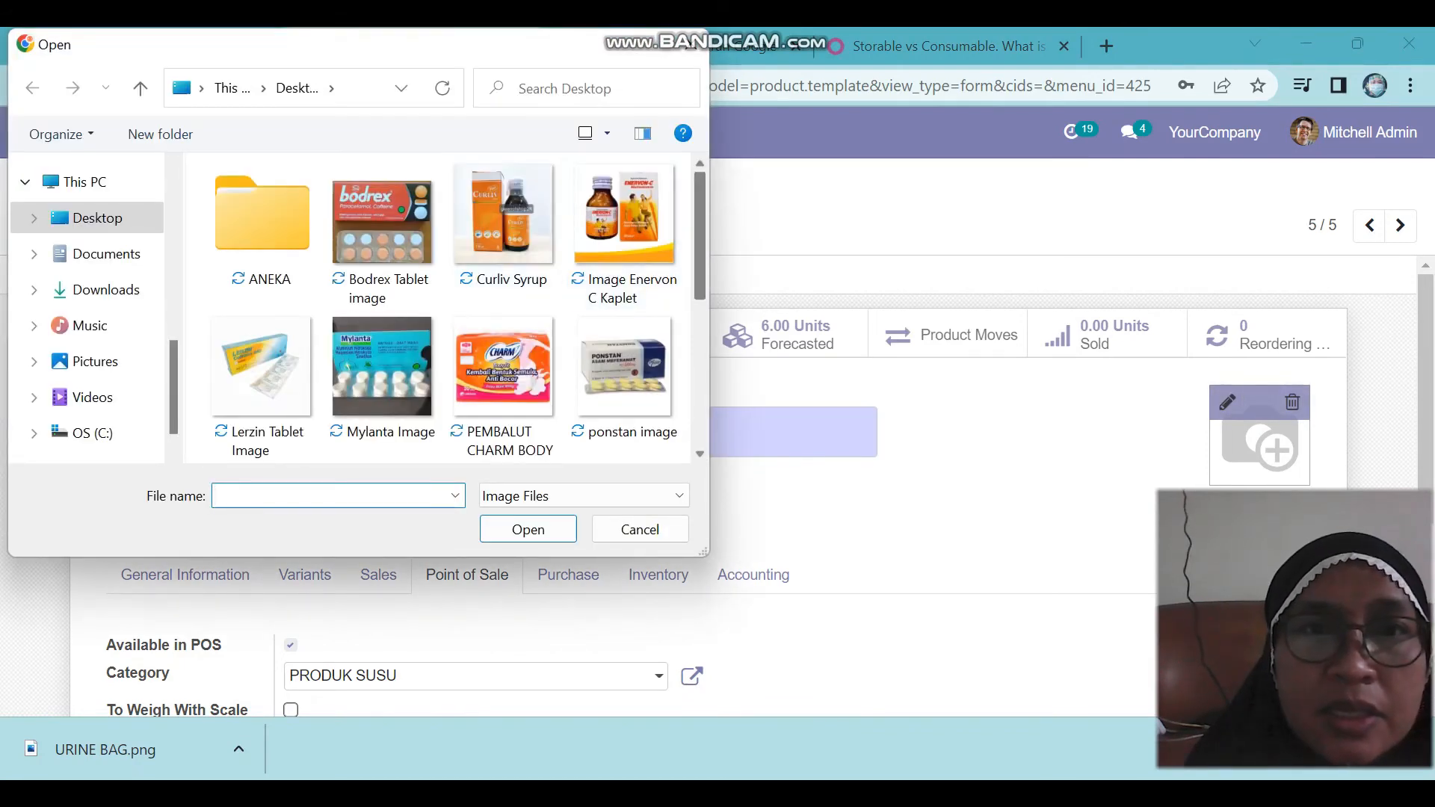
scroll(445, 311, "down", 4)
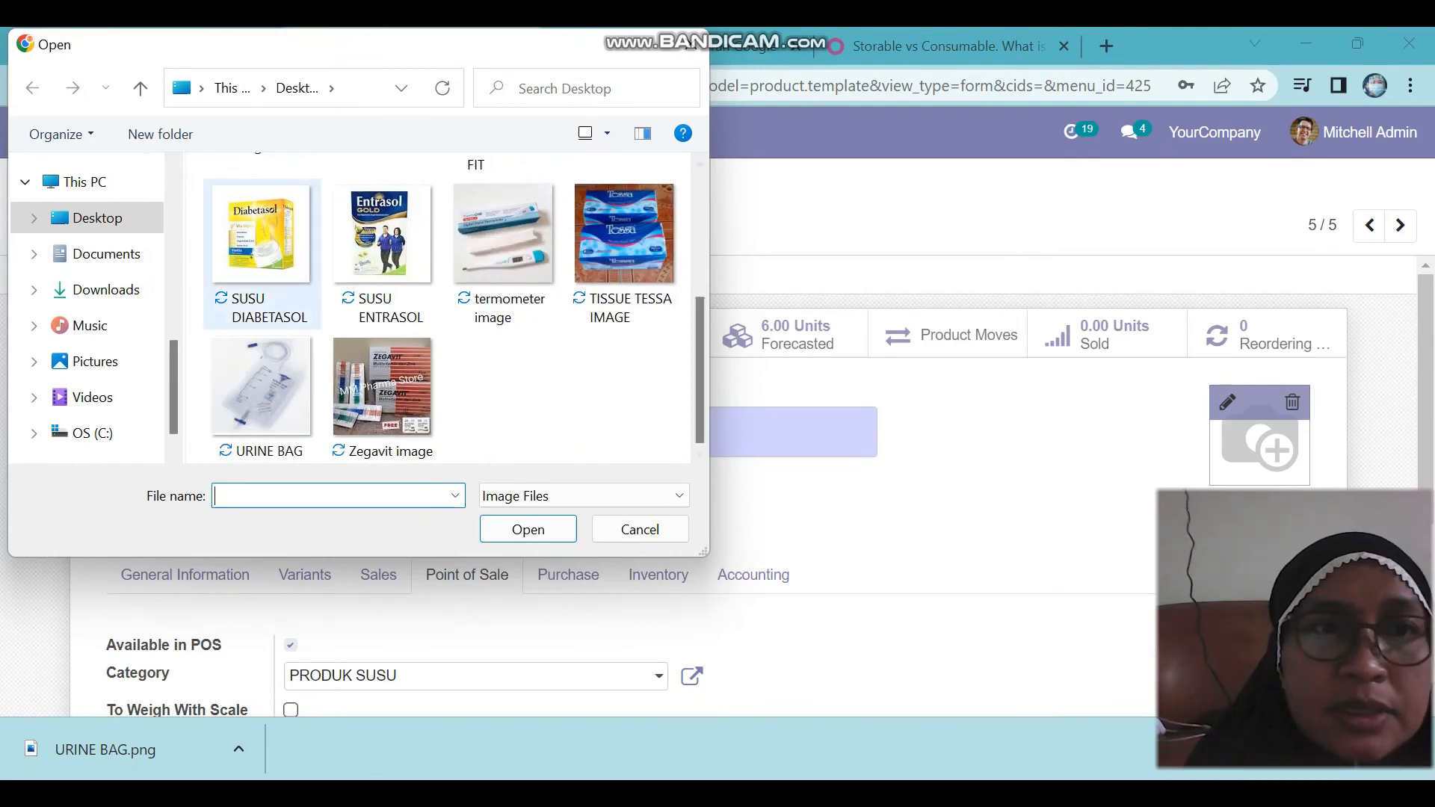
left_click(262, 254)
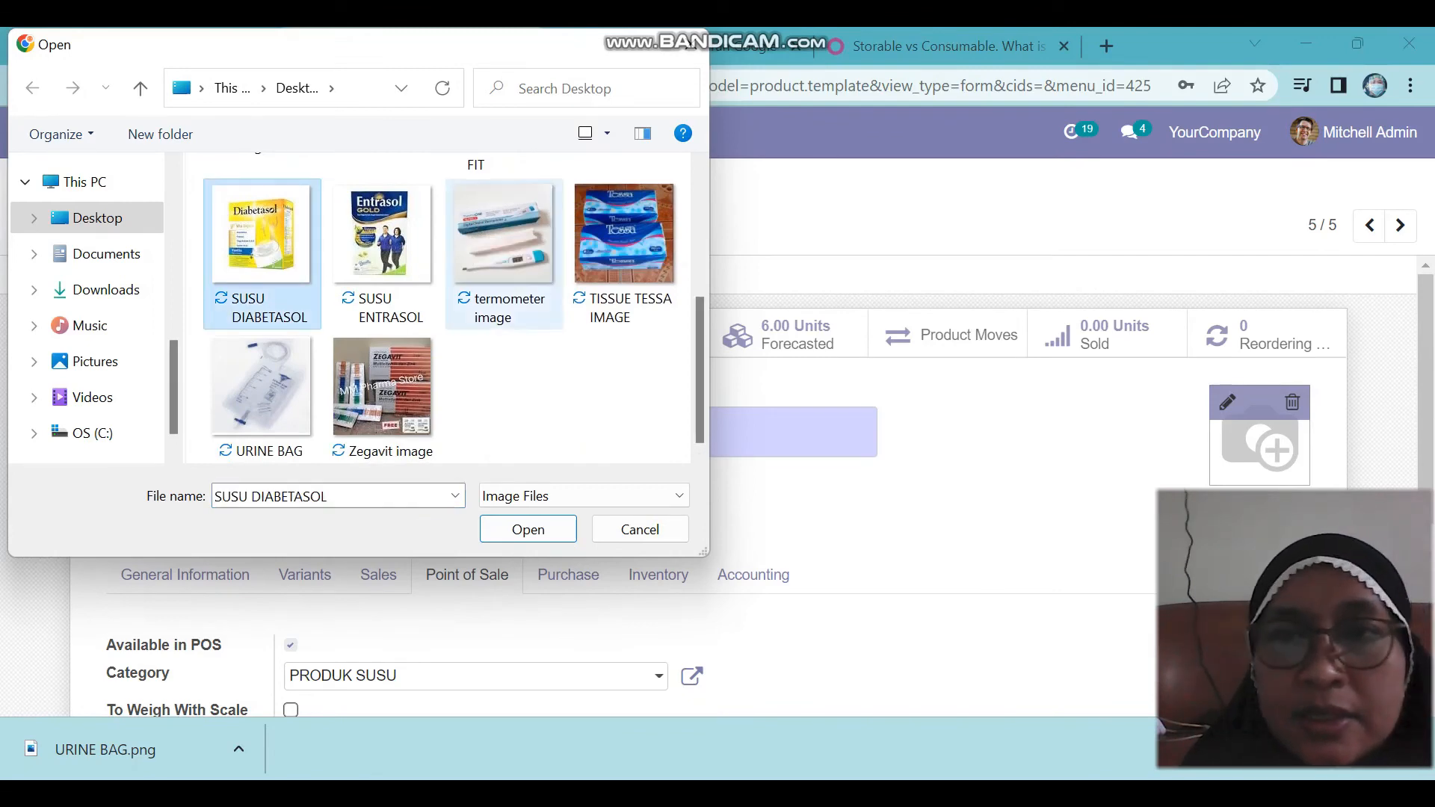
left_click(528, 529)
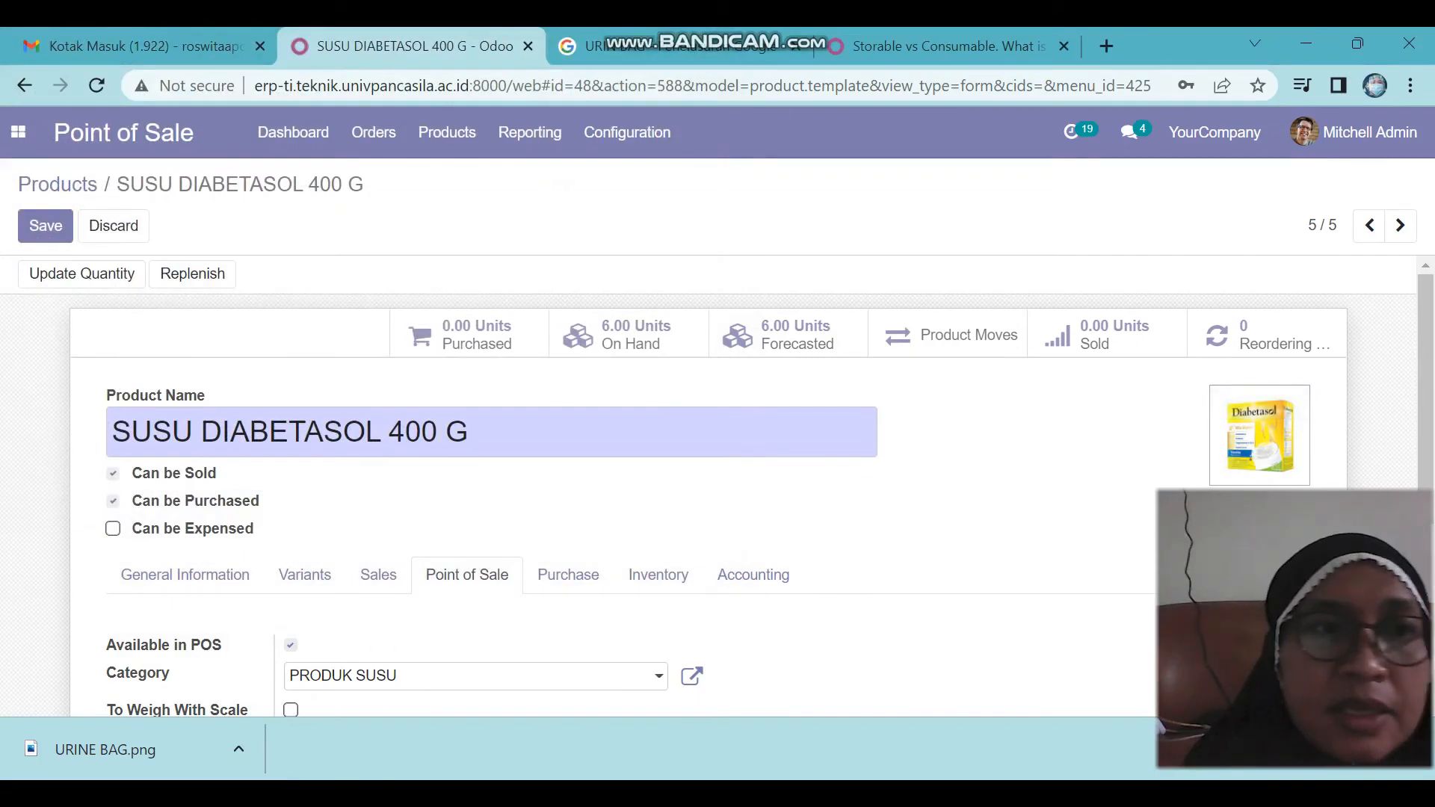
left_click(46, 225)
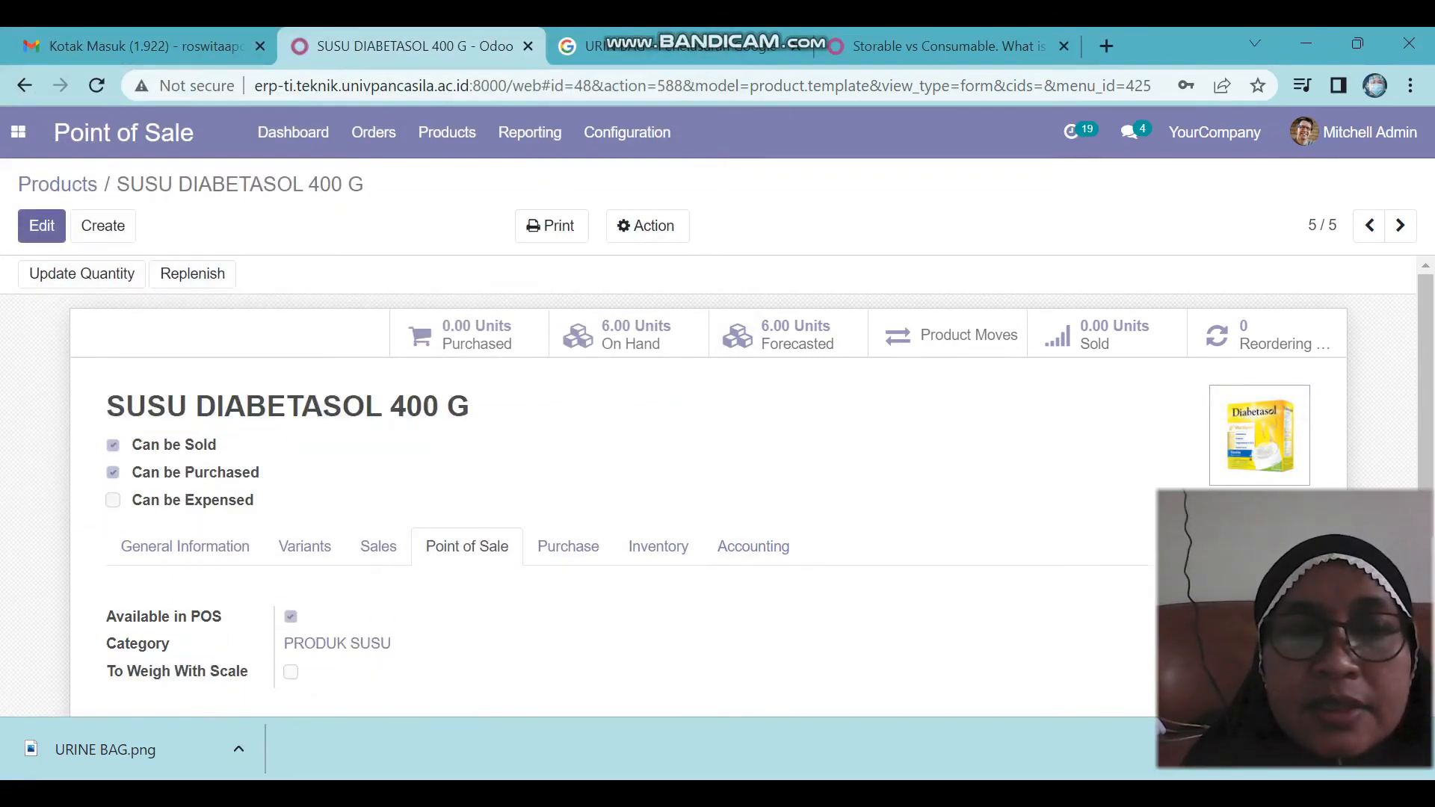
Return to the Point of Sale product list and review the products entered so far.
left_click(447, 132)
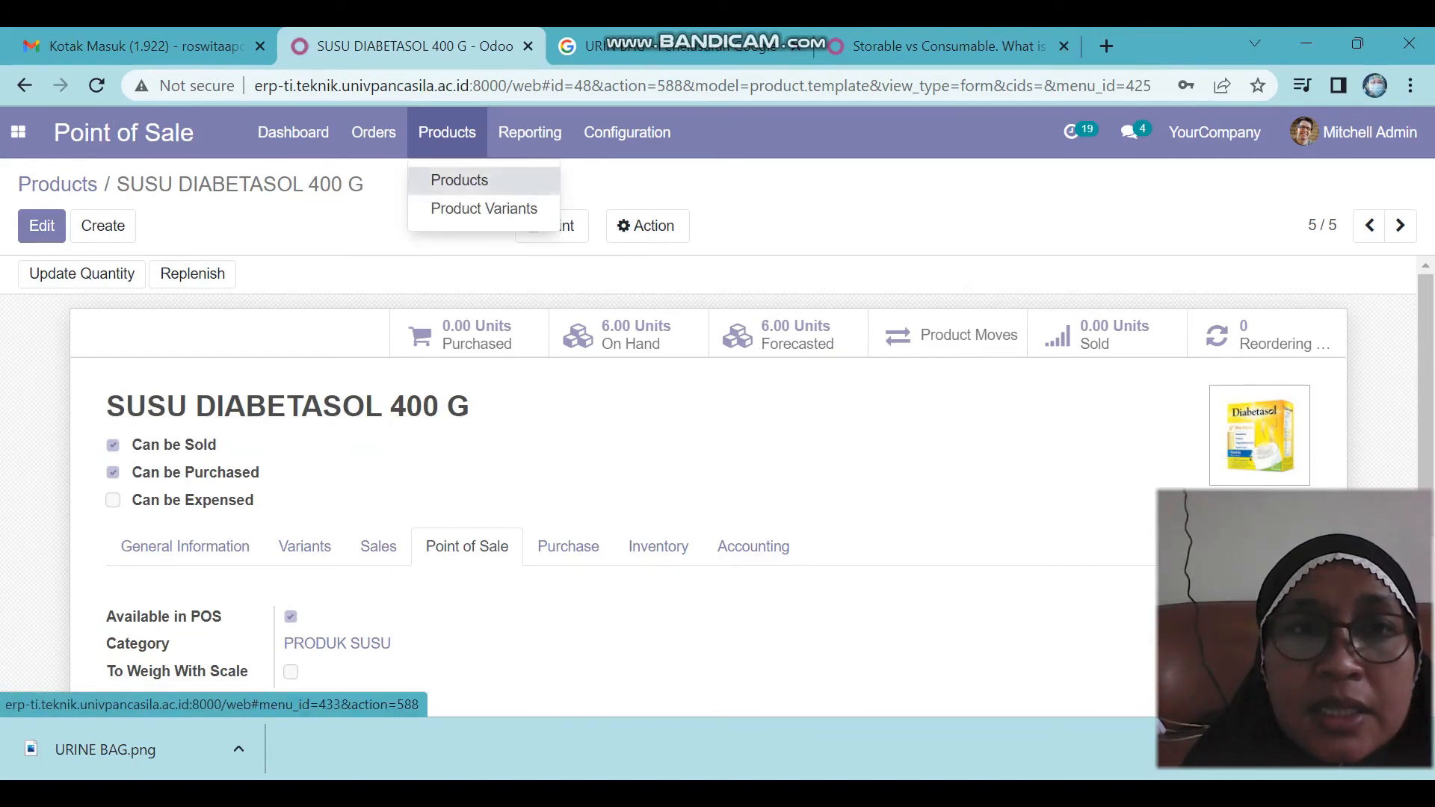
left_click(460, 180)
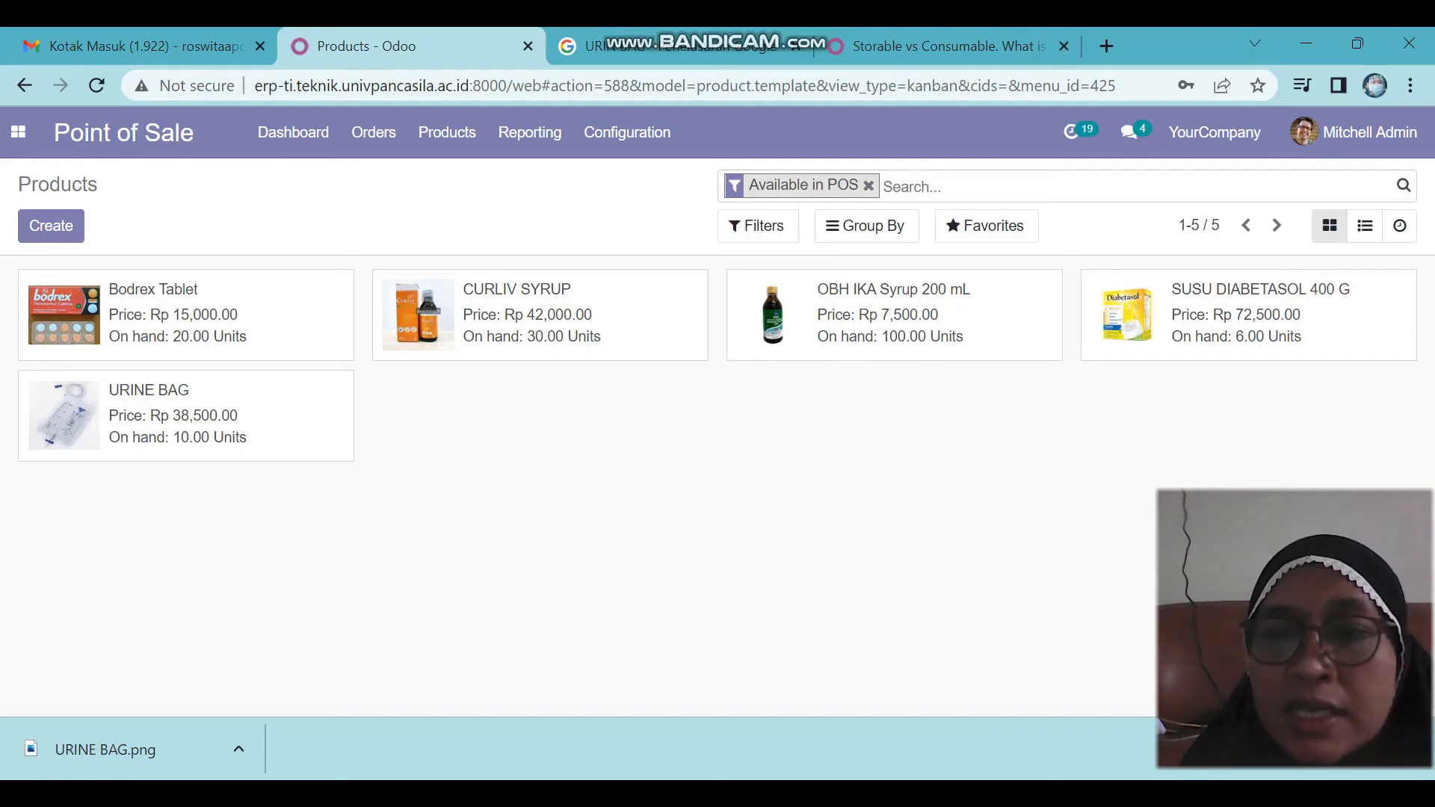
left_click(1077, 792)
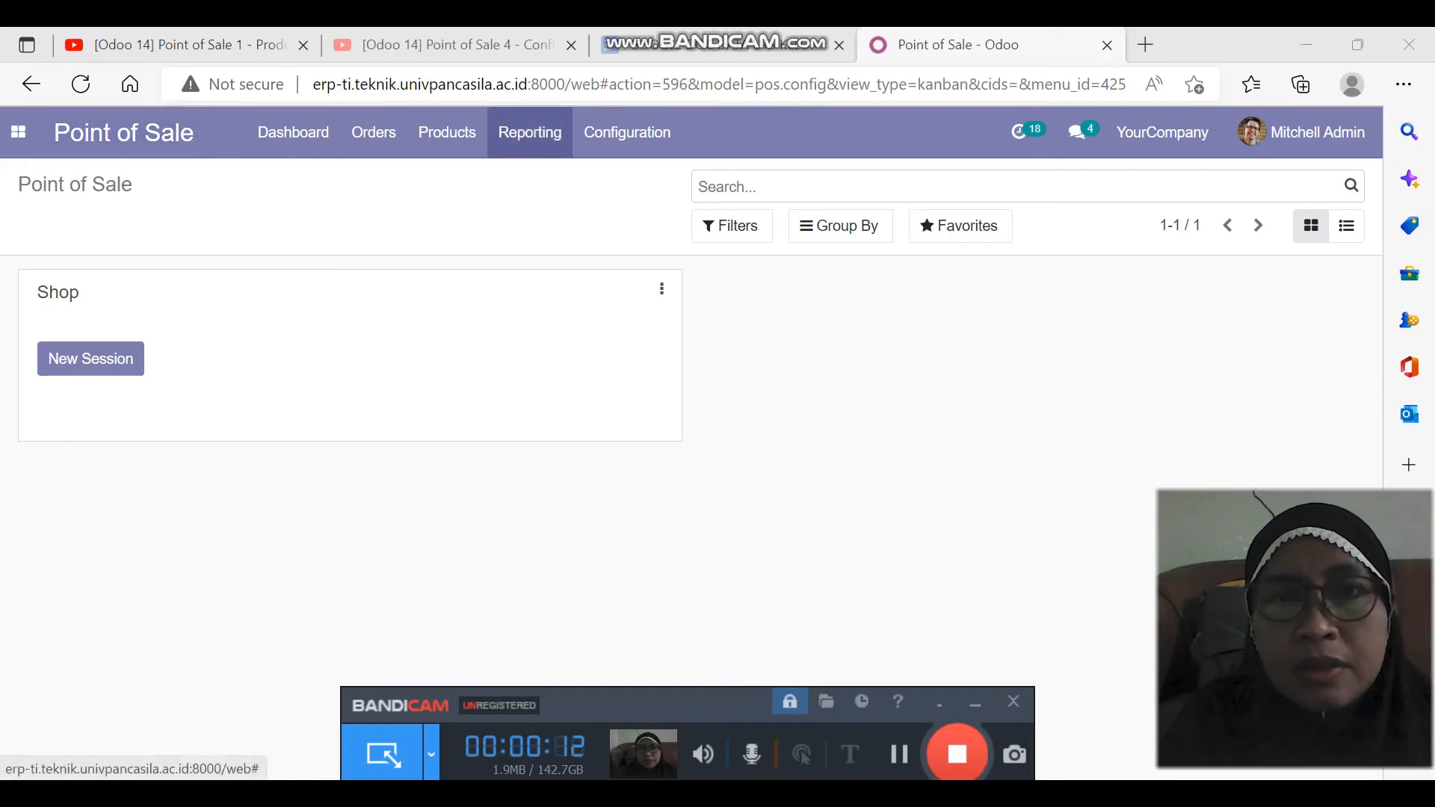
In the Point of Sale configuration, create and save a cash payment method named KAS KASIR with Cash as its cash journal.
left_click(627, 132)
left_click(628, 132)
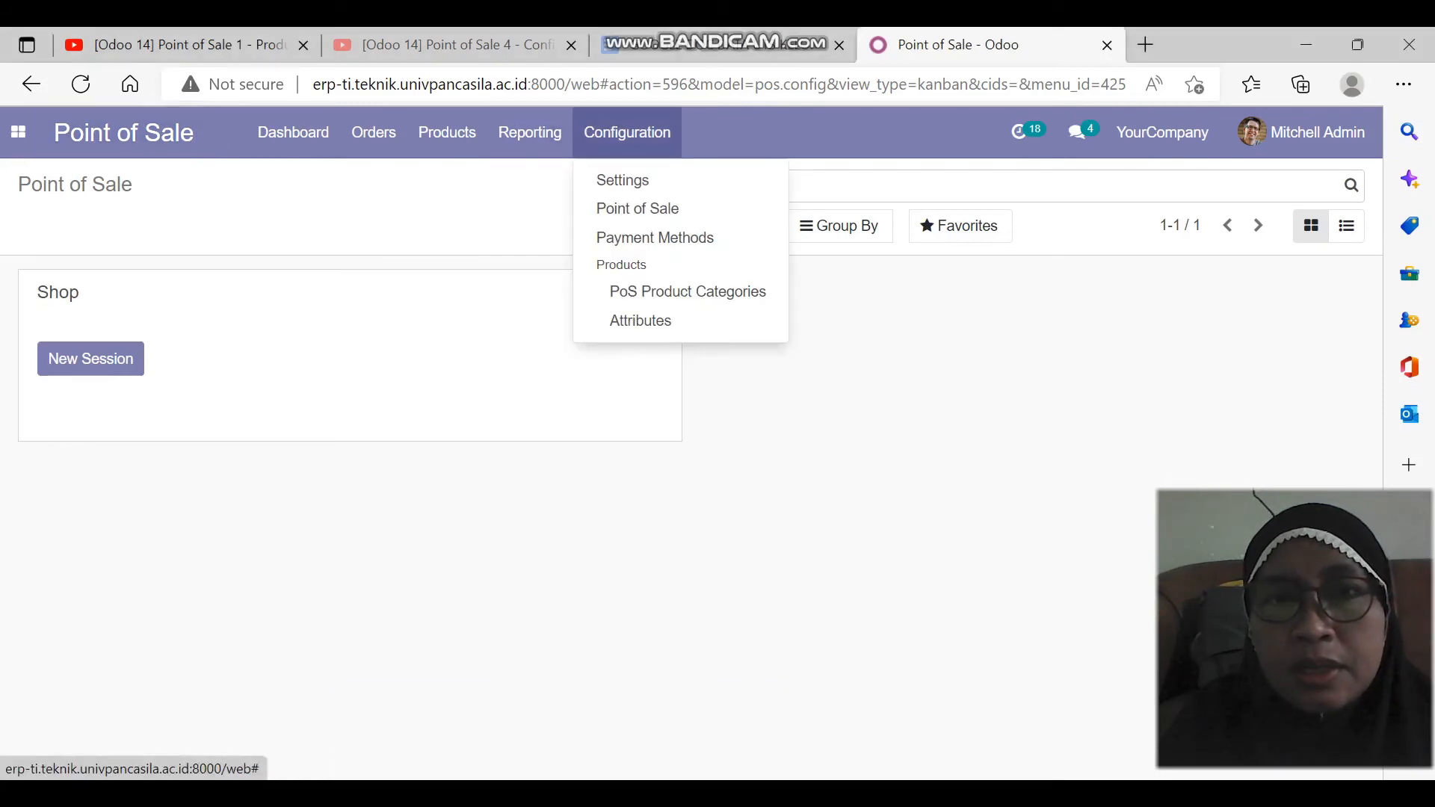
left_click(655, 237)
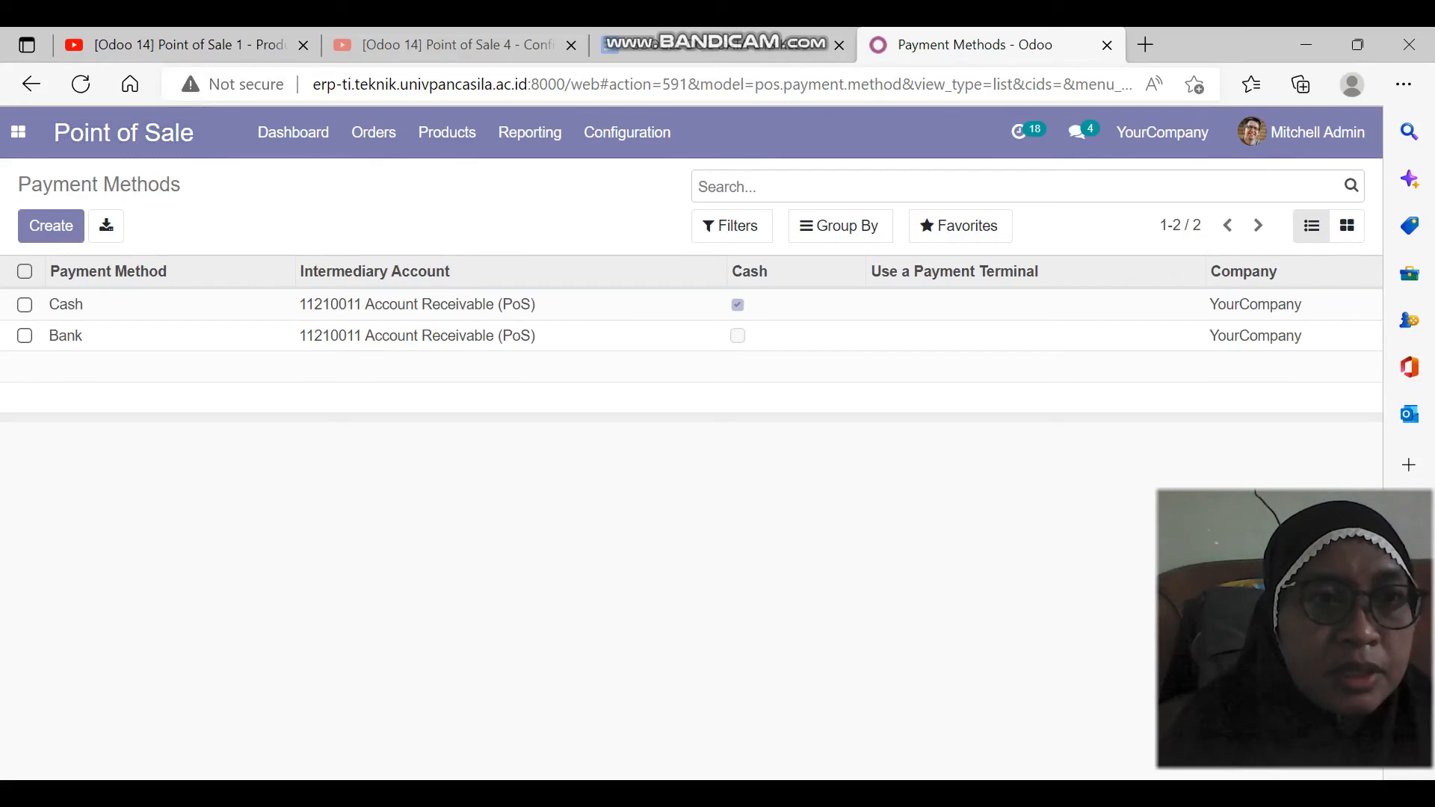
left_click(50, 226)
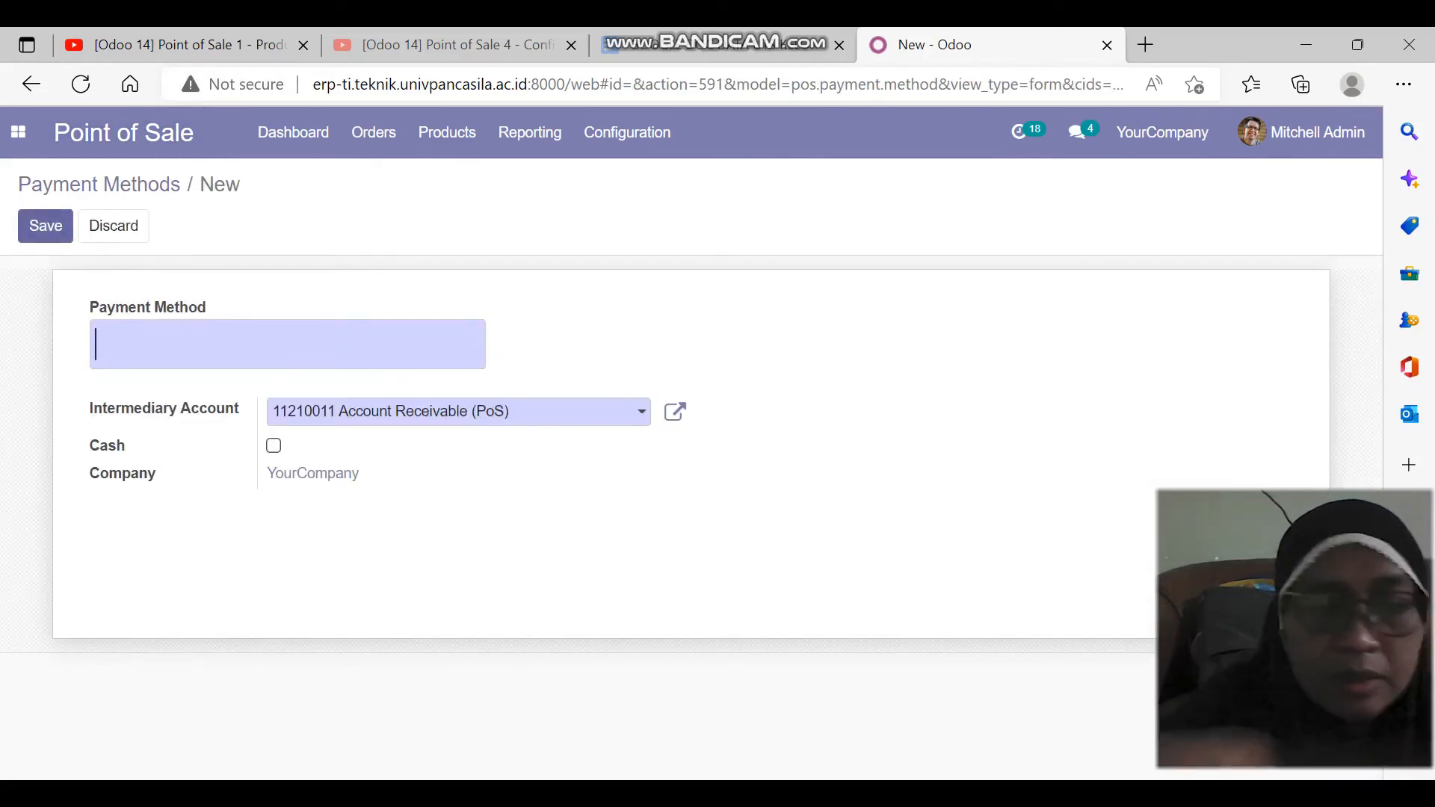
type("K")
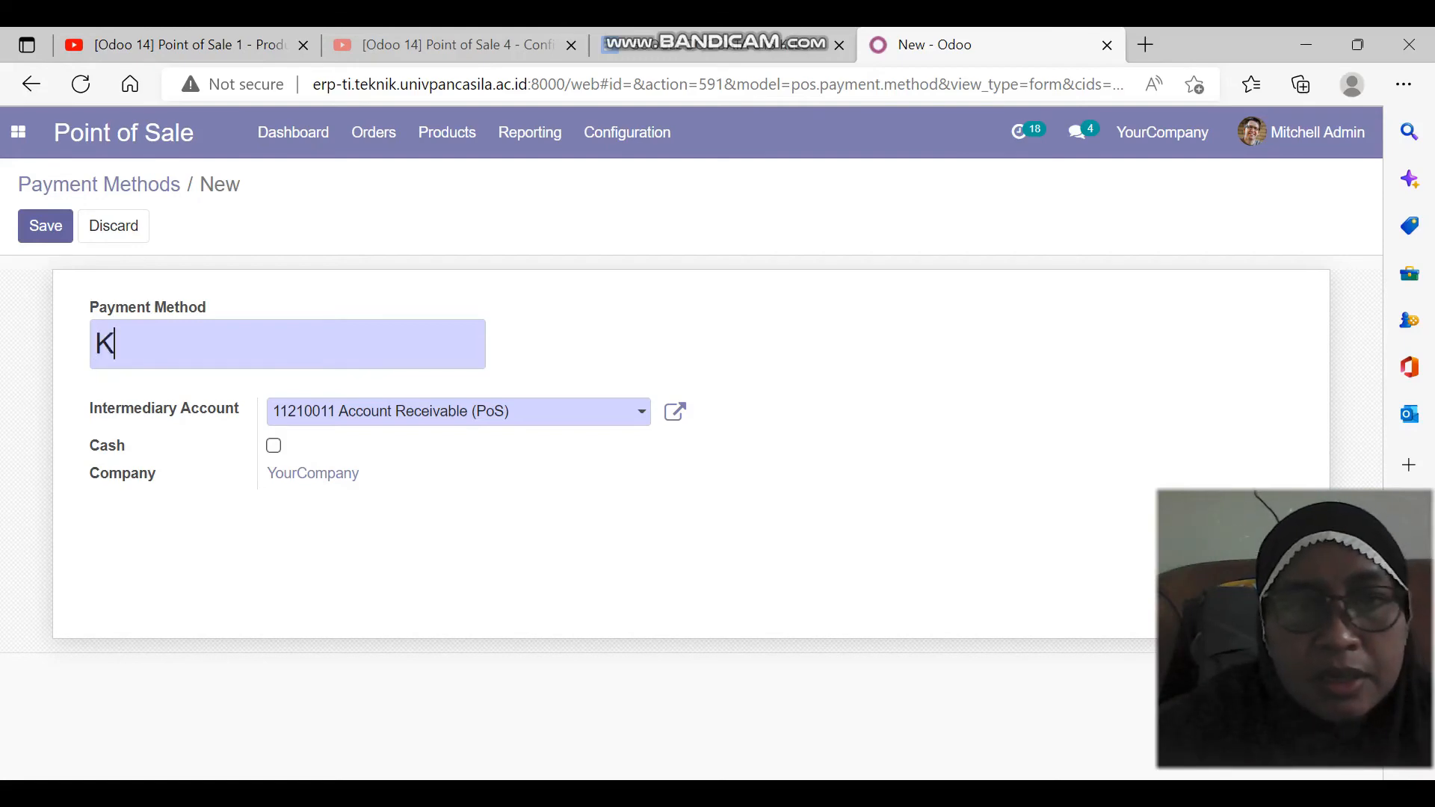
type("AS KASIR")
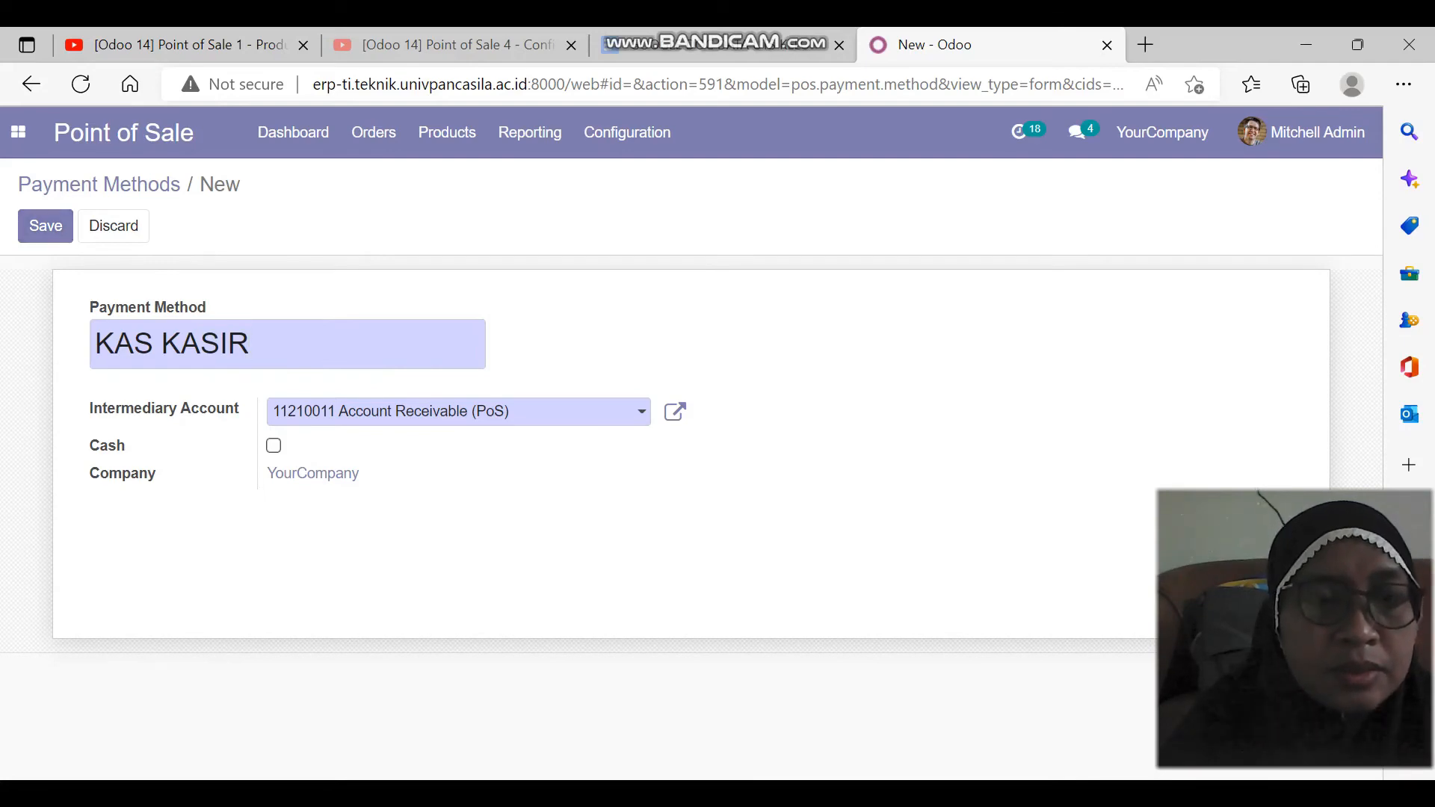
left_click(274, 446)
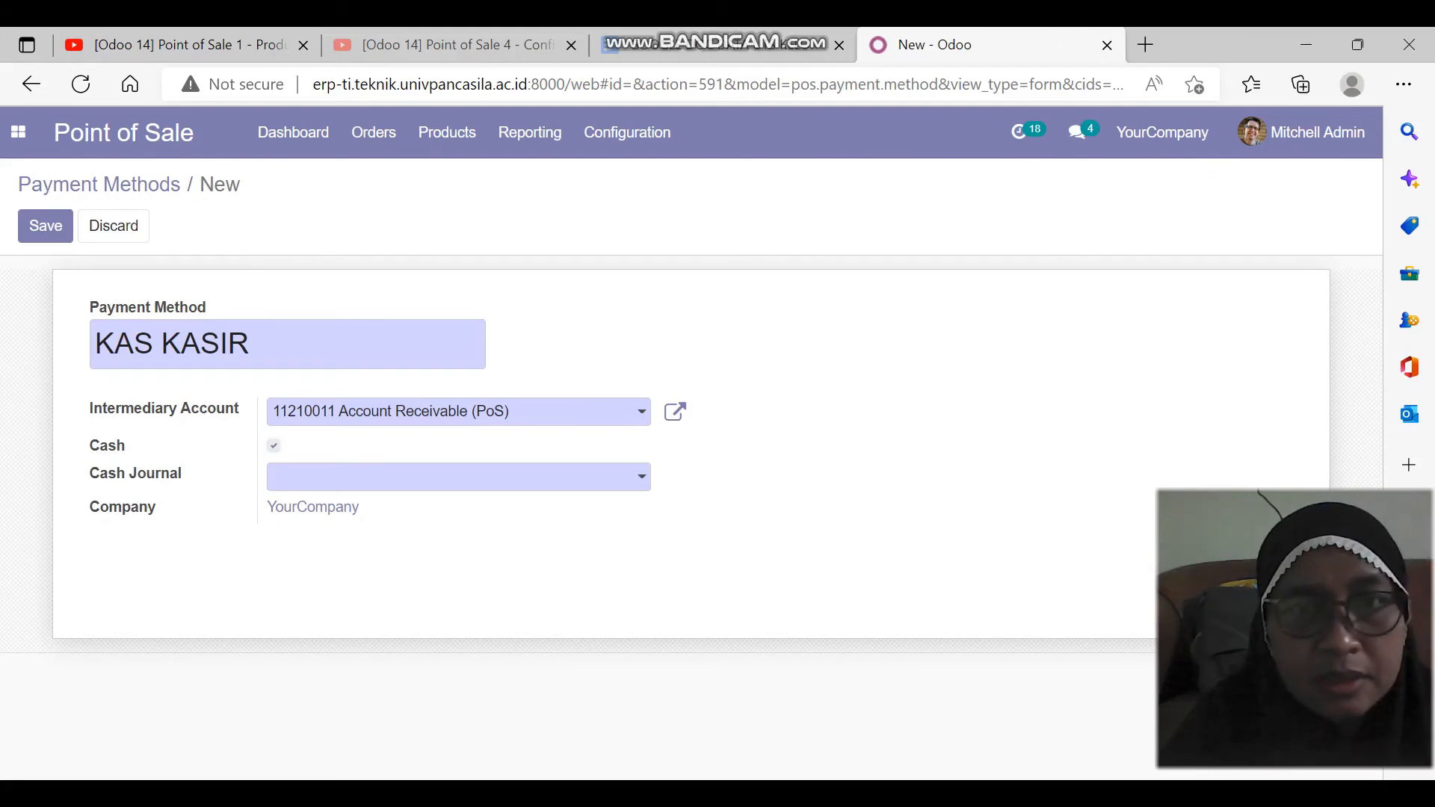
left_click(459, 477)
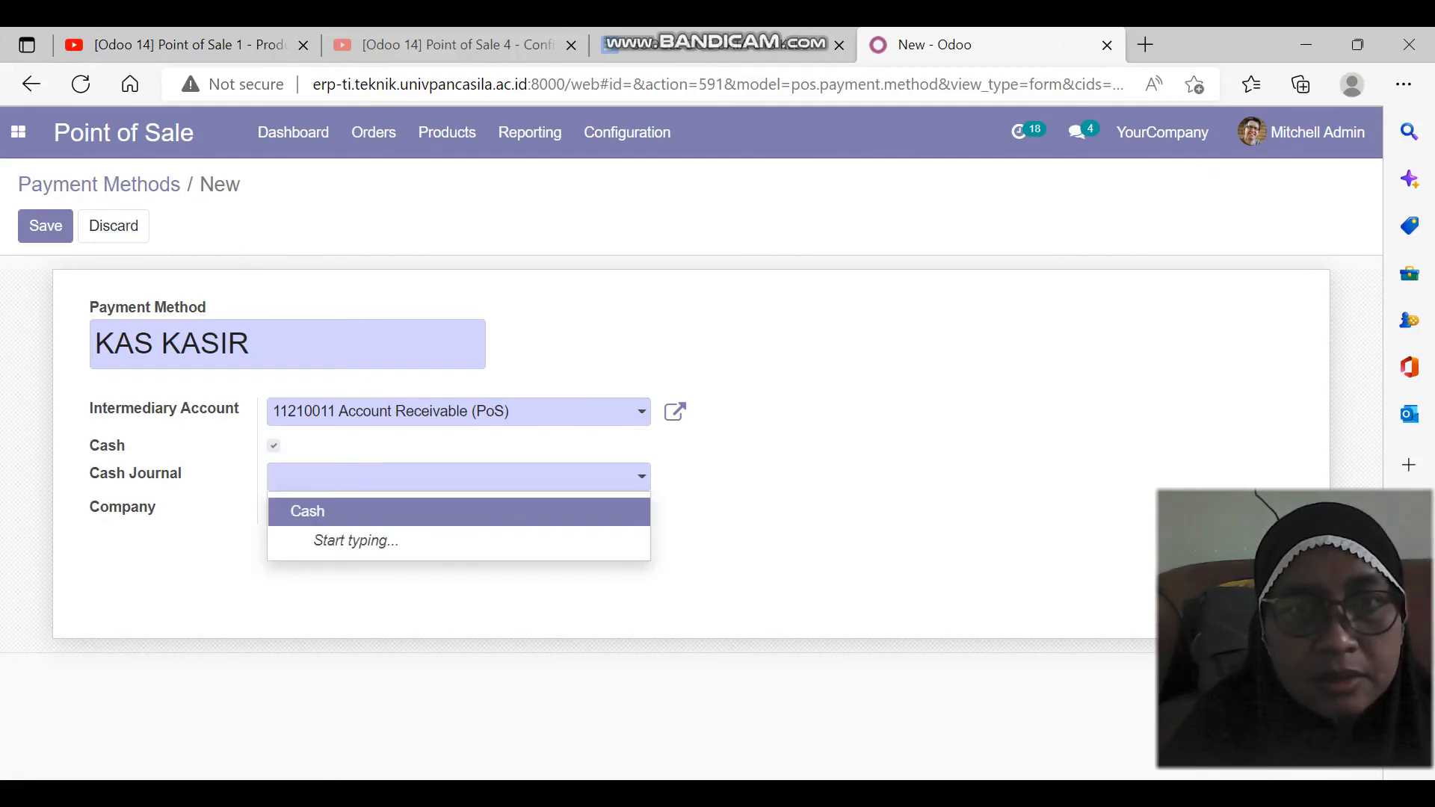
key("Return")
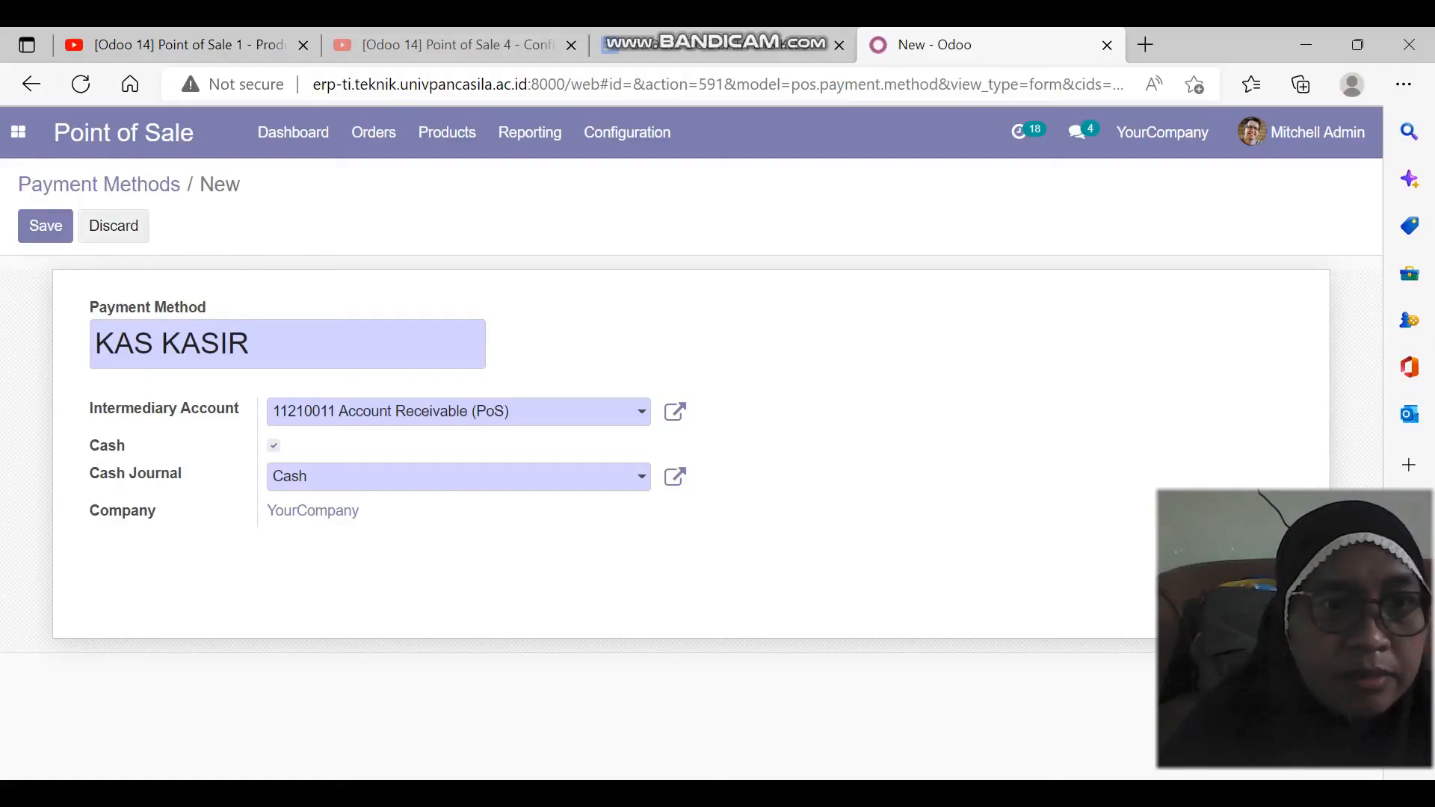
left_click(45, 226)
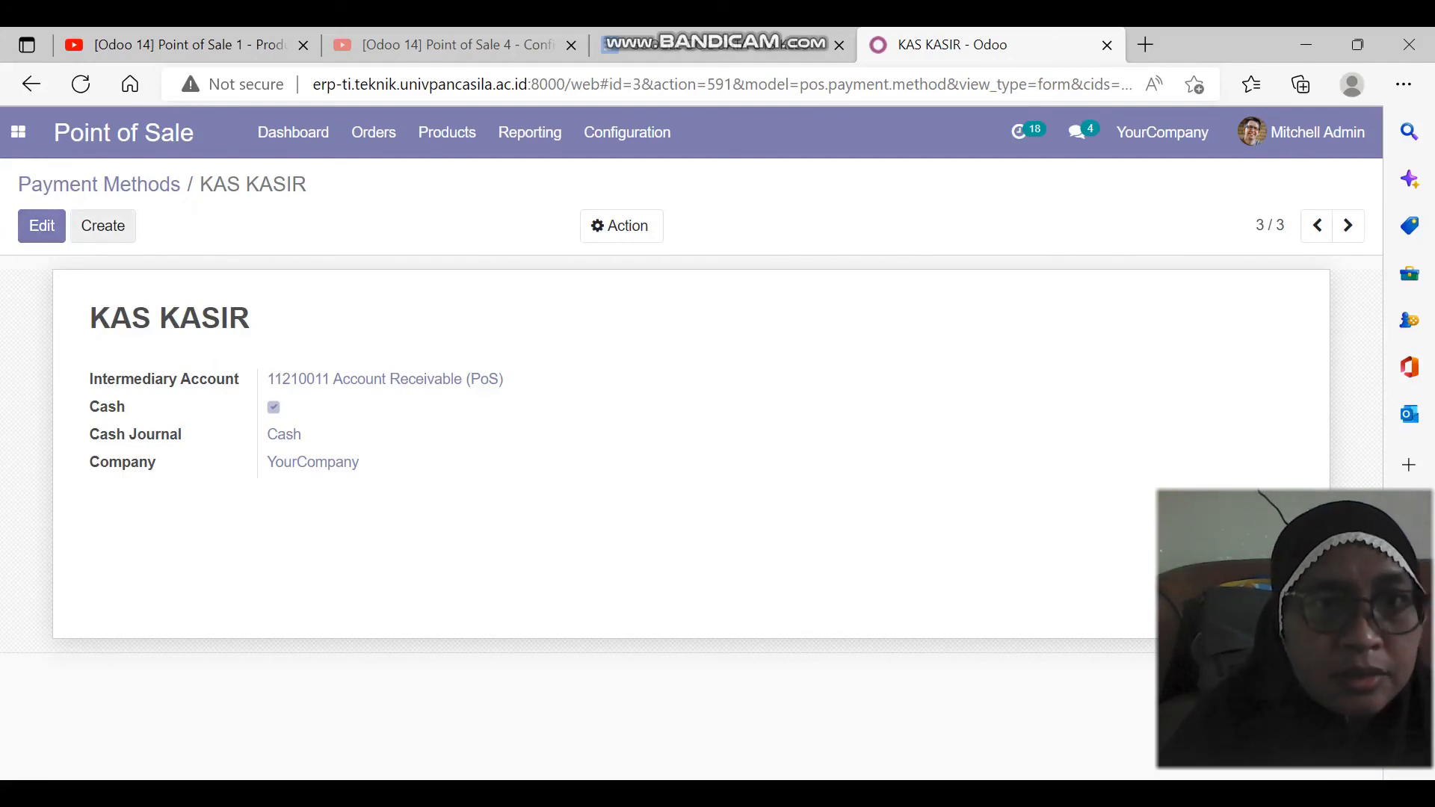
Create and save a non-cash payment method named DEBIT BCA.
left_click(103, 226)
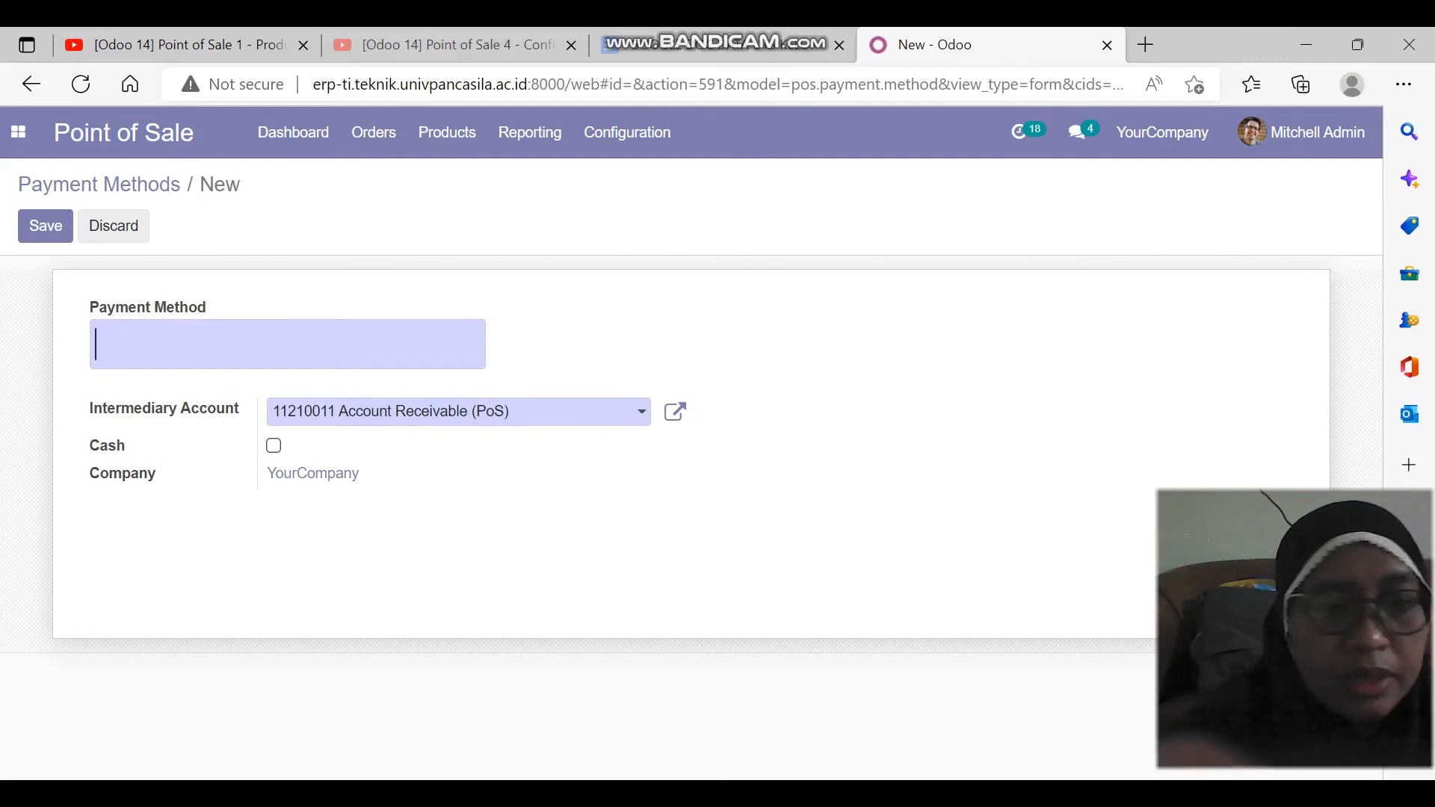
type("DEBI")
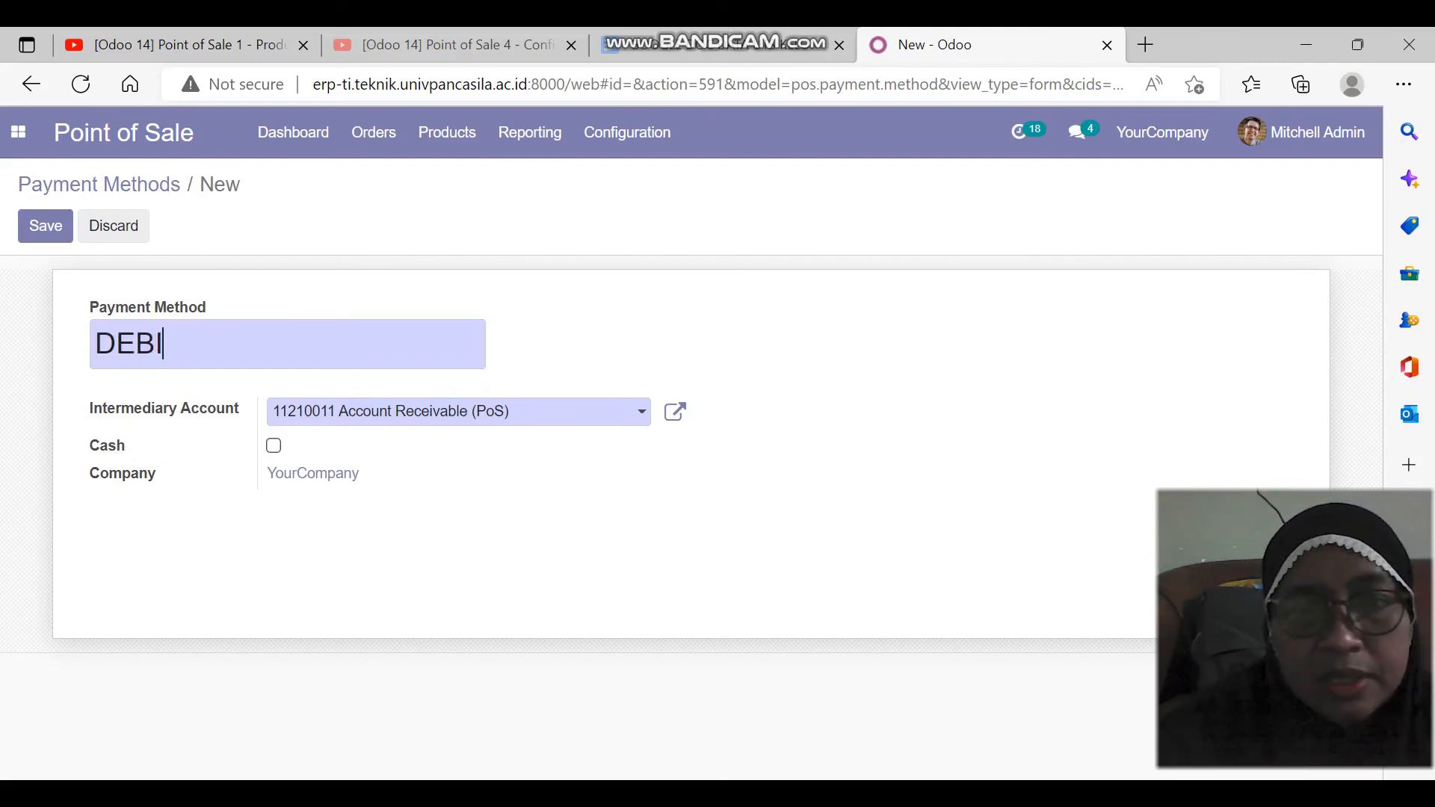
type("T BCA")
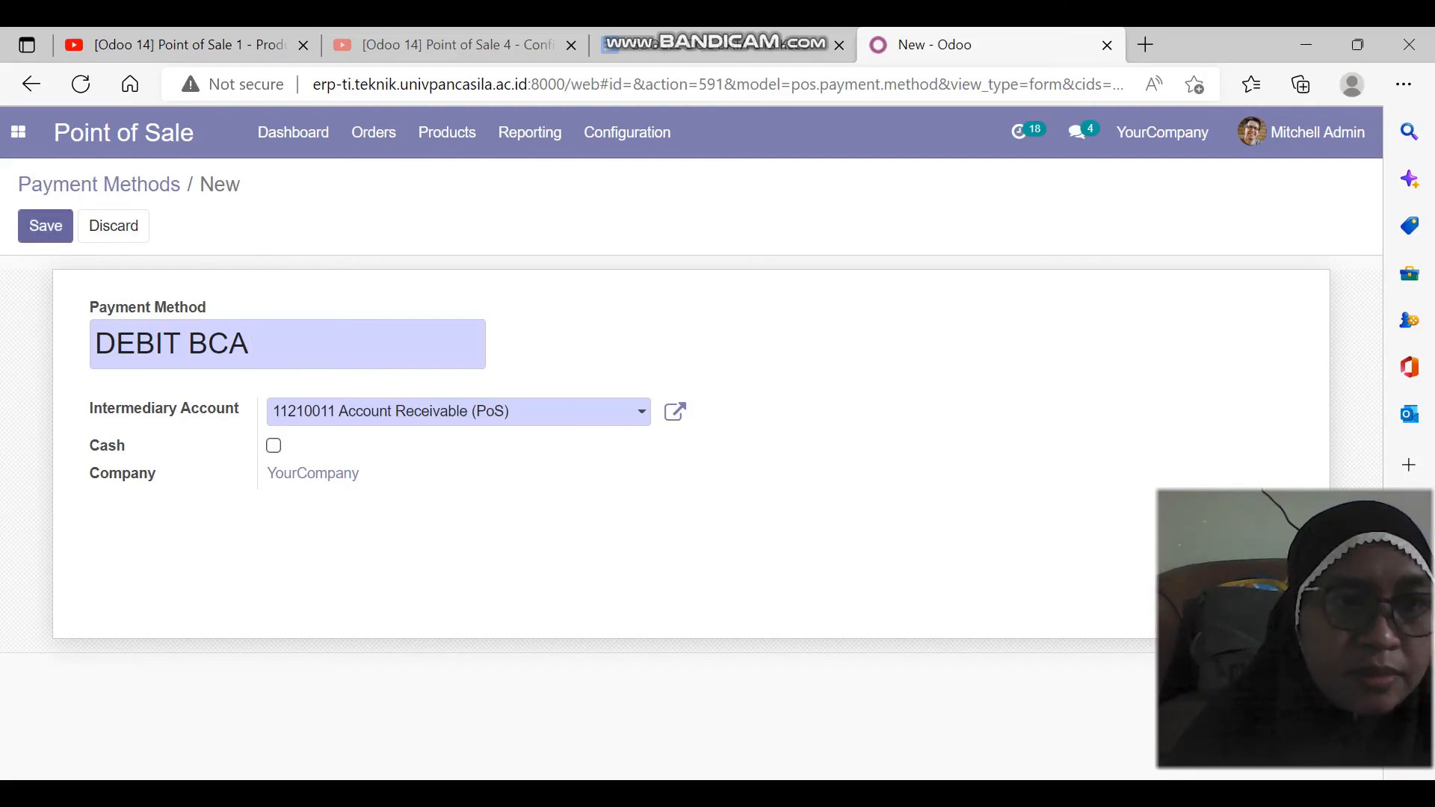
left_click(46, 226)
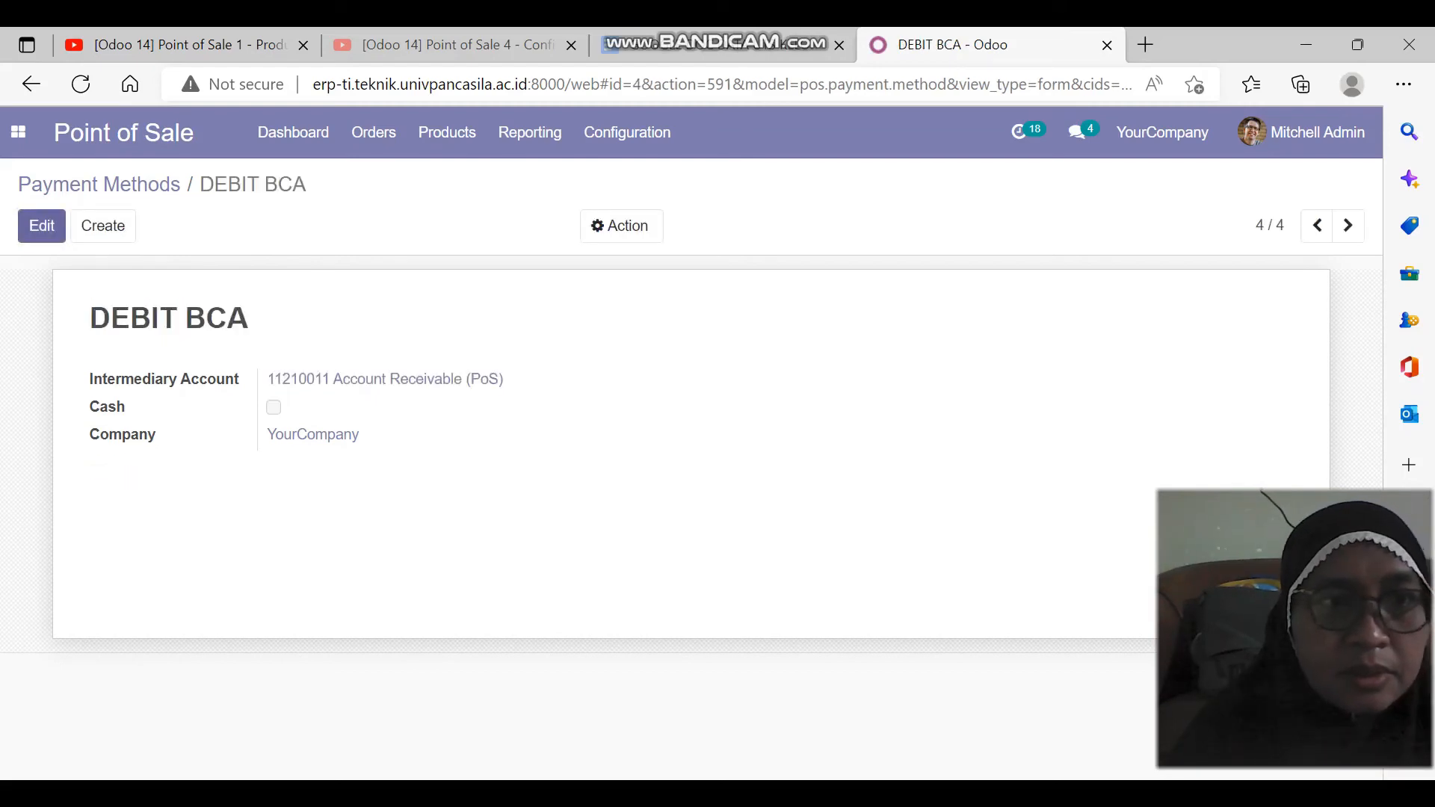
Create and save a non-cash payment method named DEBIT MANDIRI, and return to the list of payment methods.
left_click(102, 226)
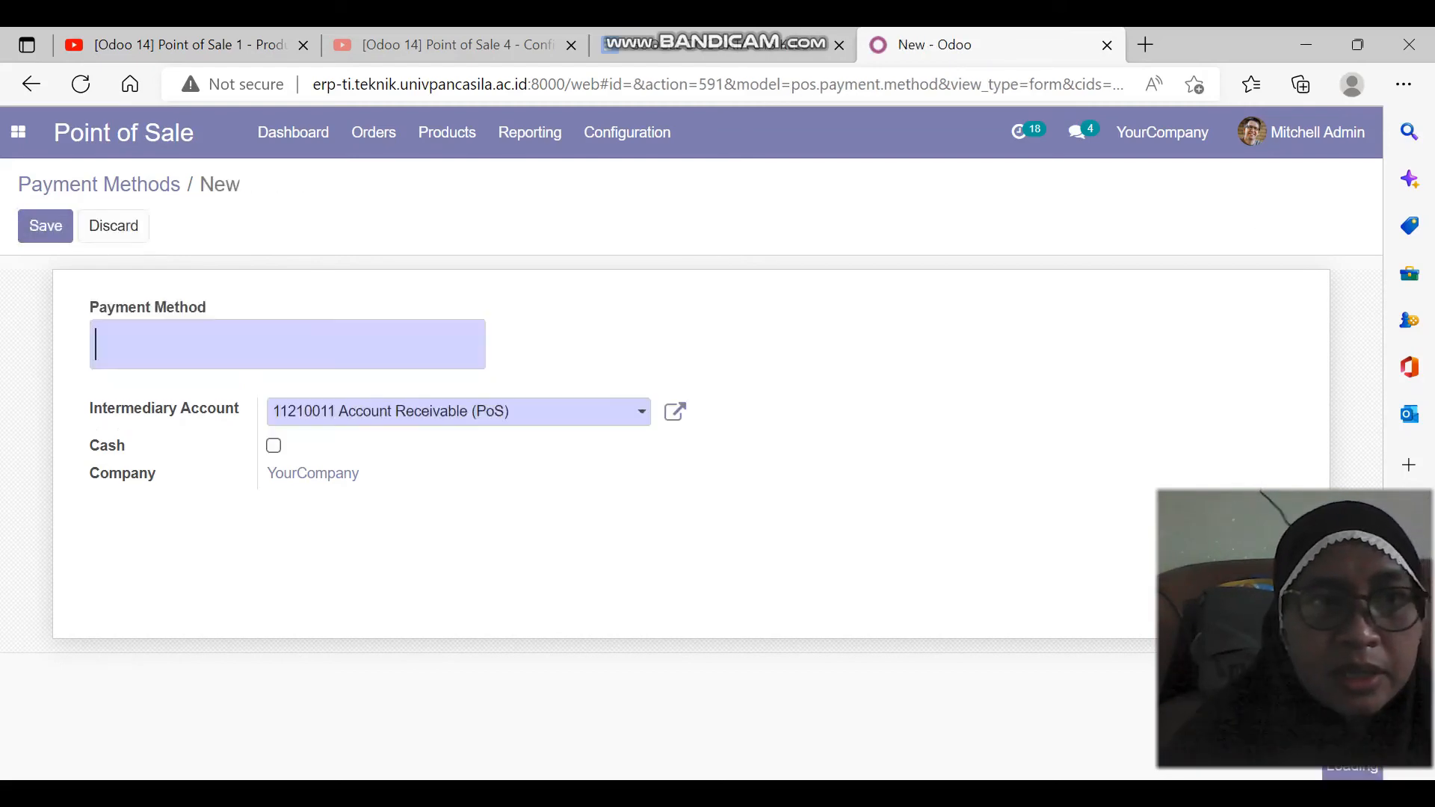
type("DEBIT")
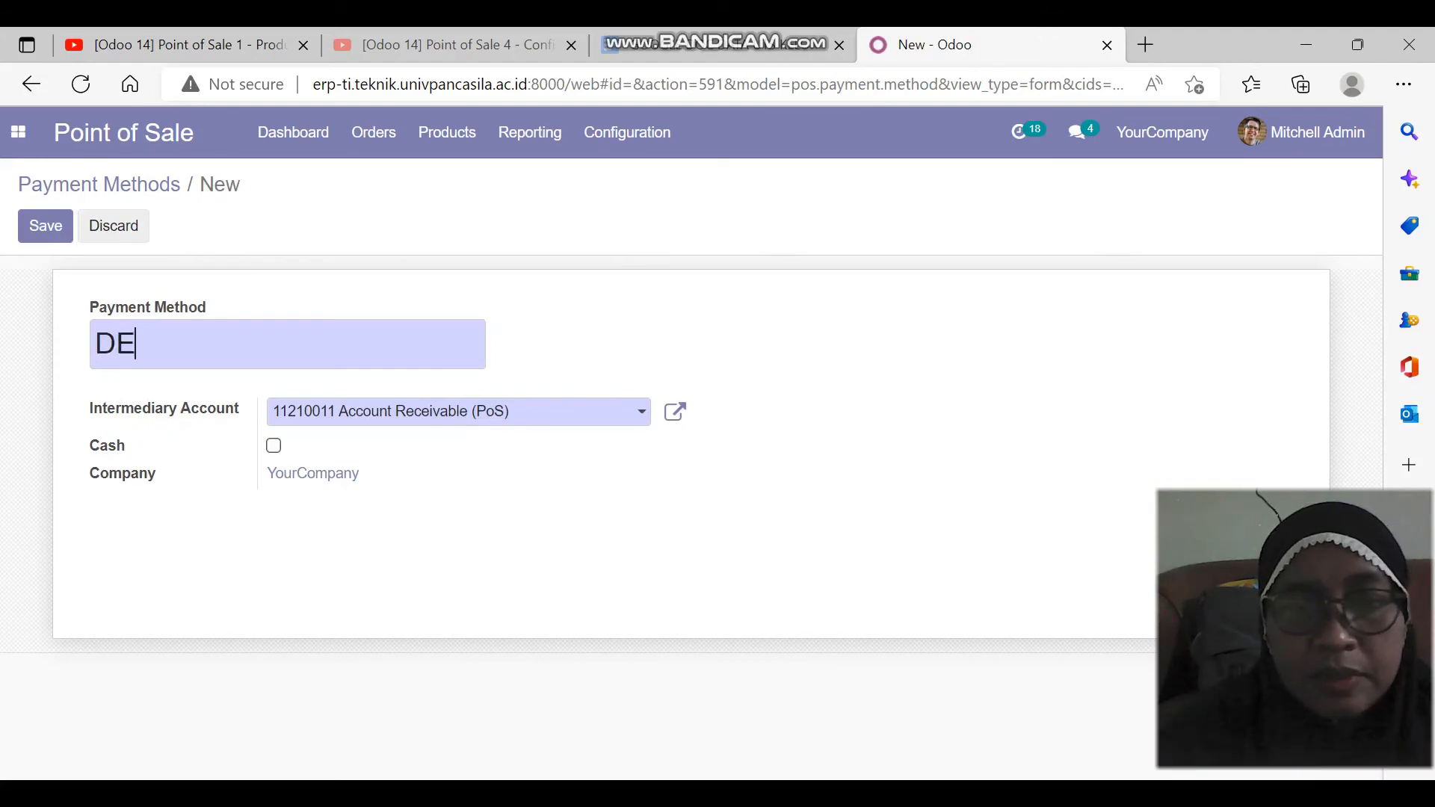
type(" MANDIRI")
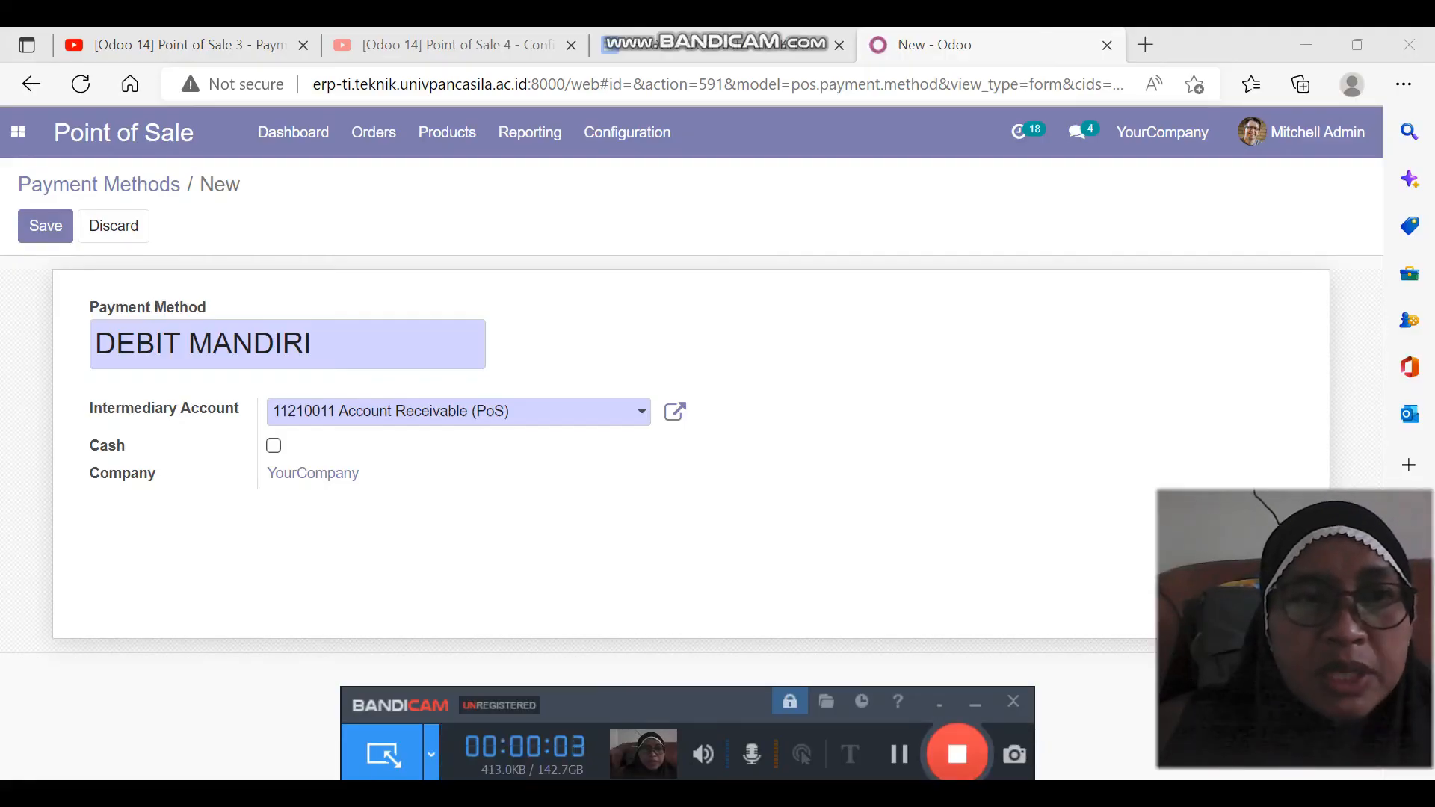
left_click(45, 226)
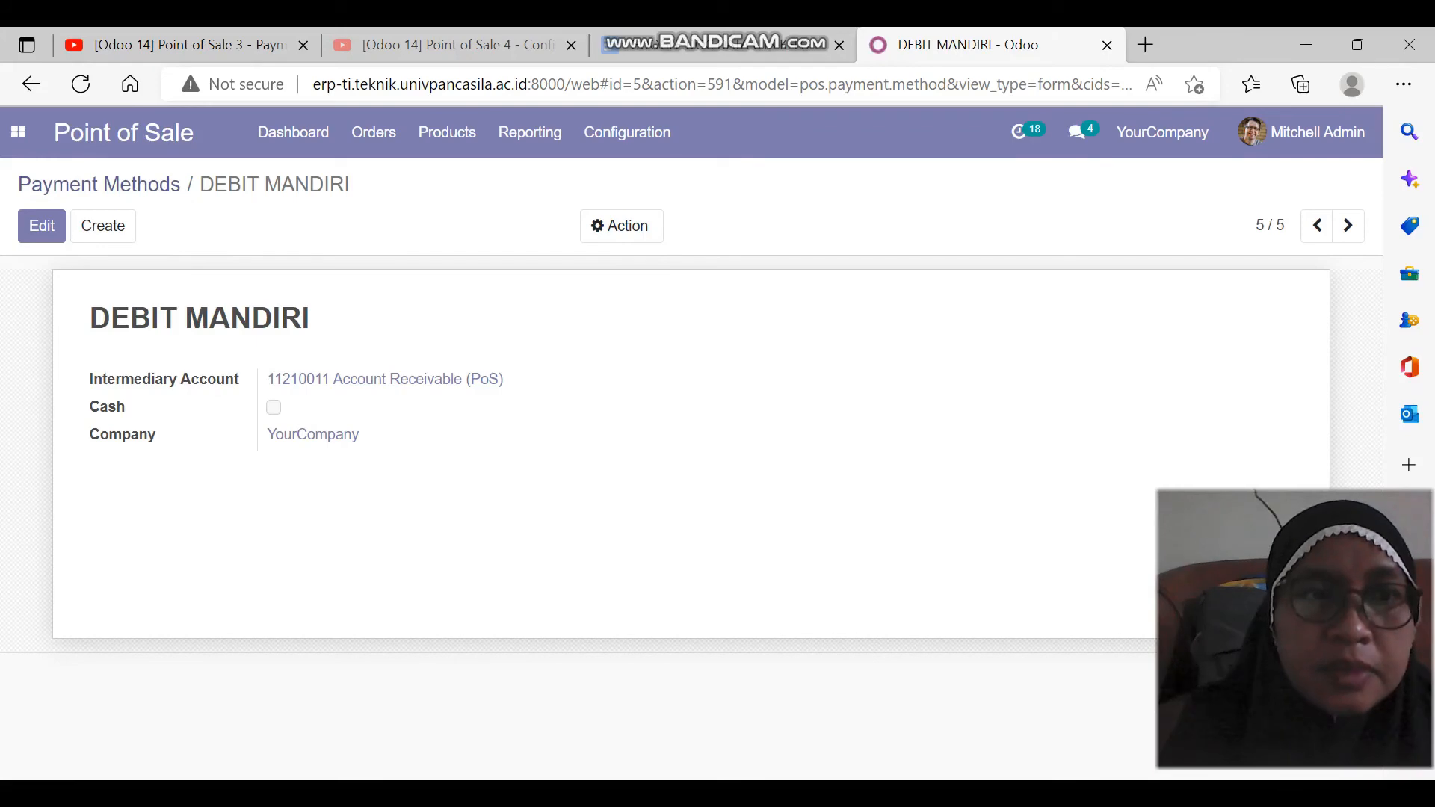
left_click(99, 184)
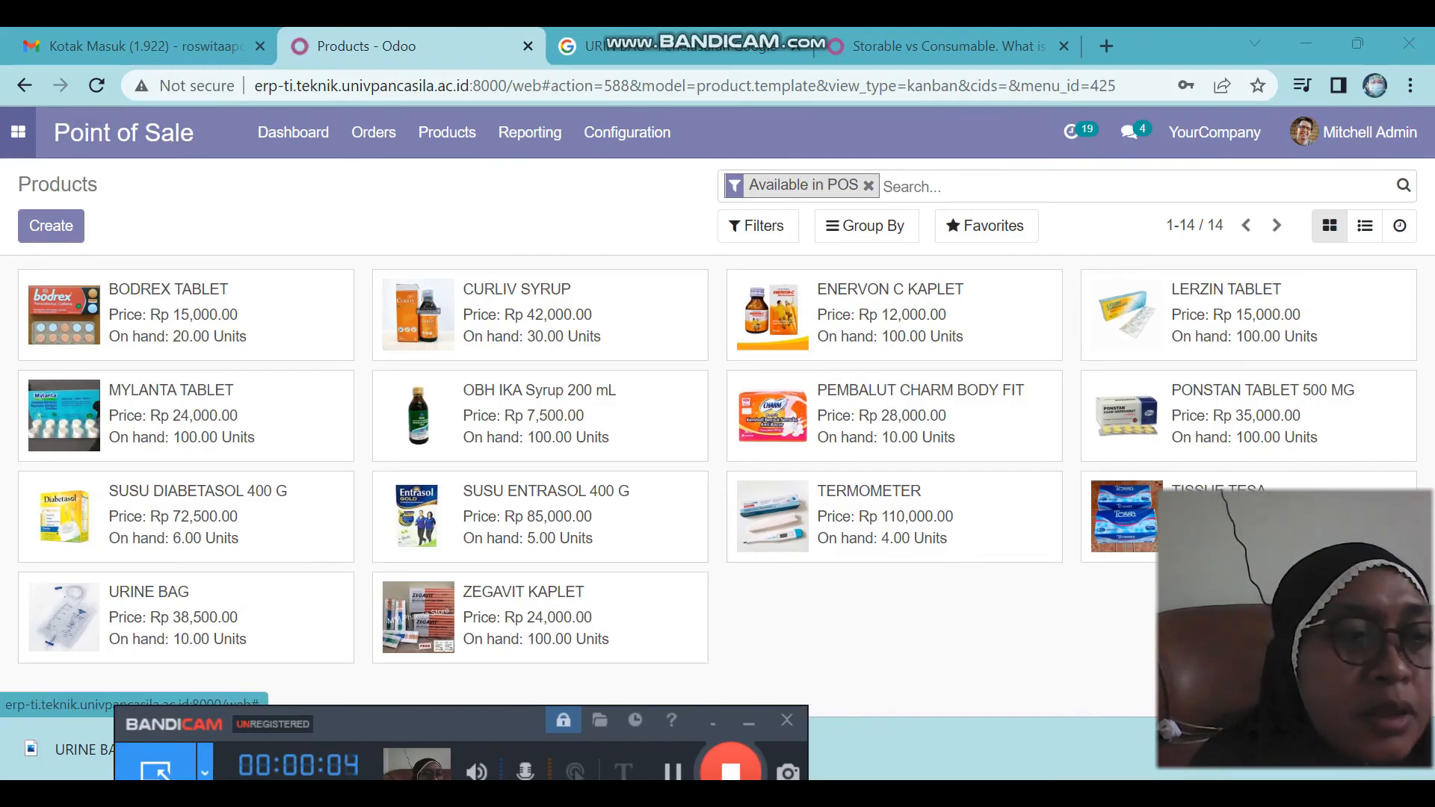
Go from the product list to the Point of Sale dashboard showing the Shop.
left_click(18, 132)
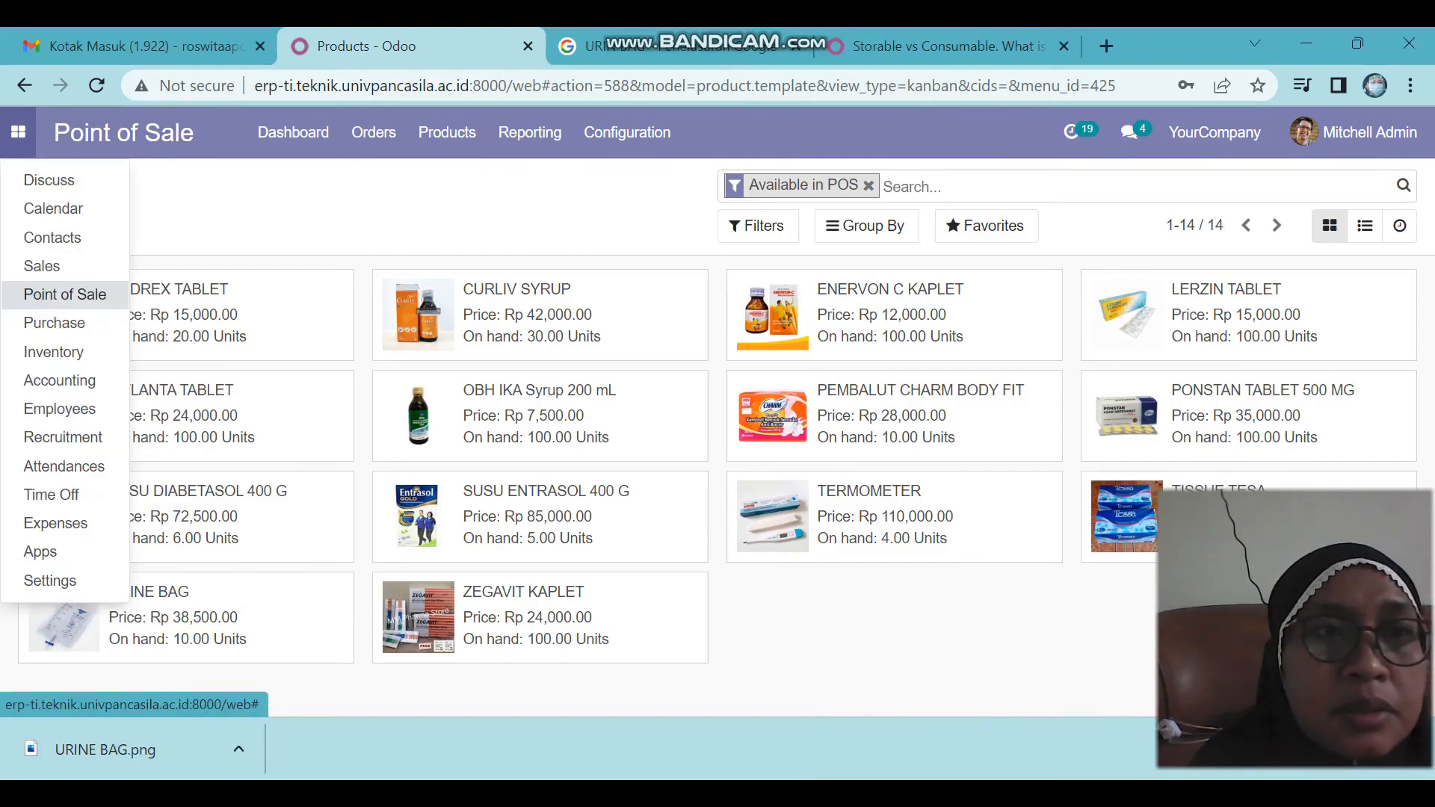
left_click(65, 293)
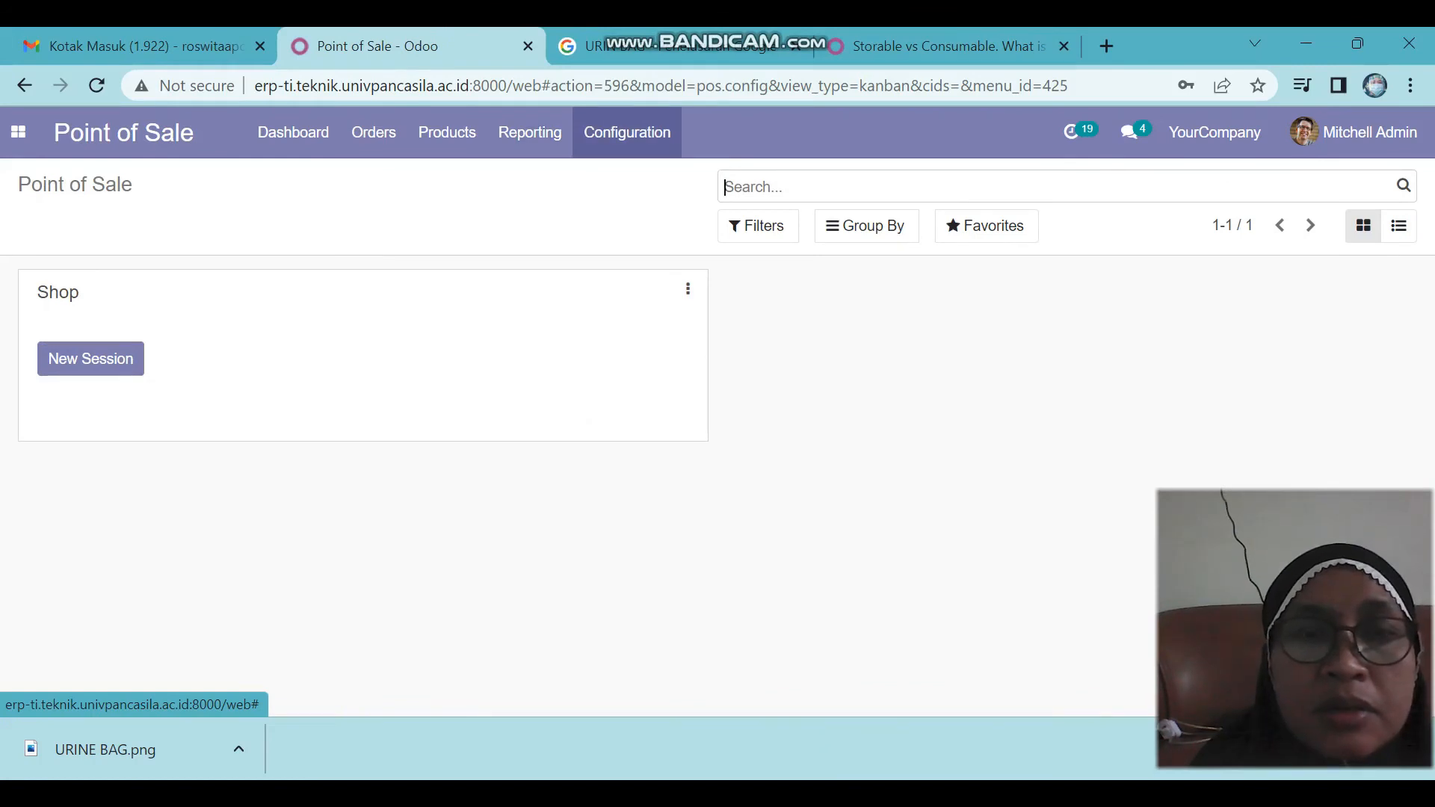
Start a new point of sale record from the Point of Sale configuration and name it JAKARTA.
left_click(627, 133)
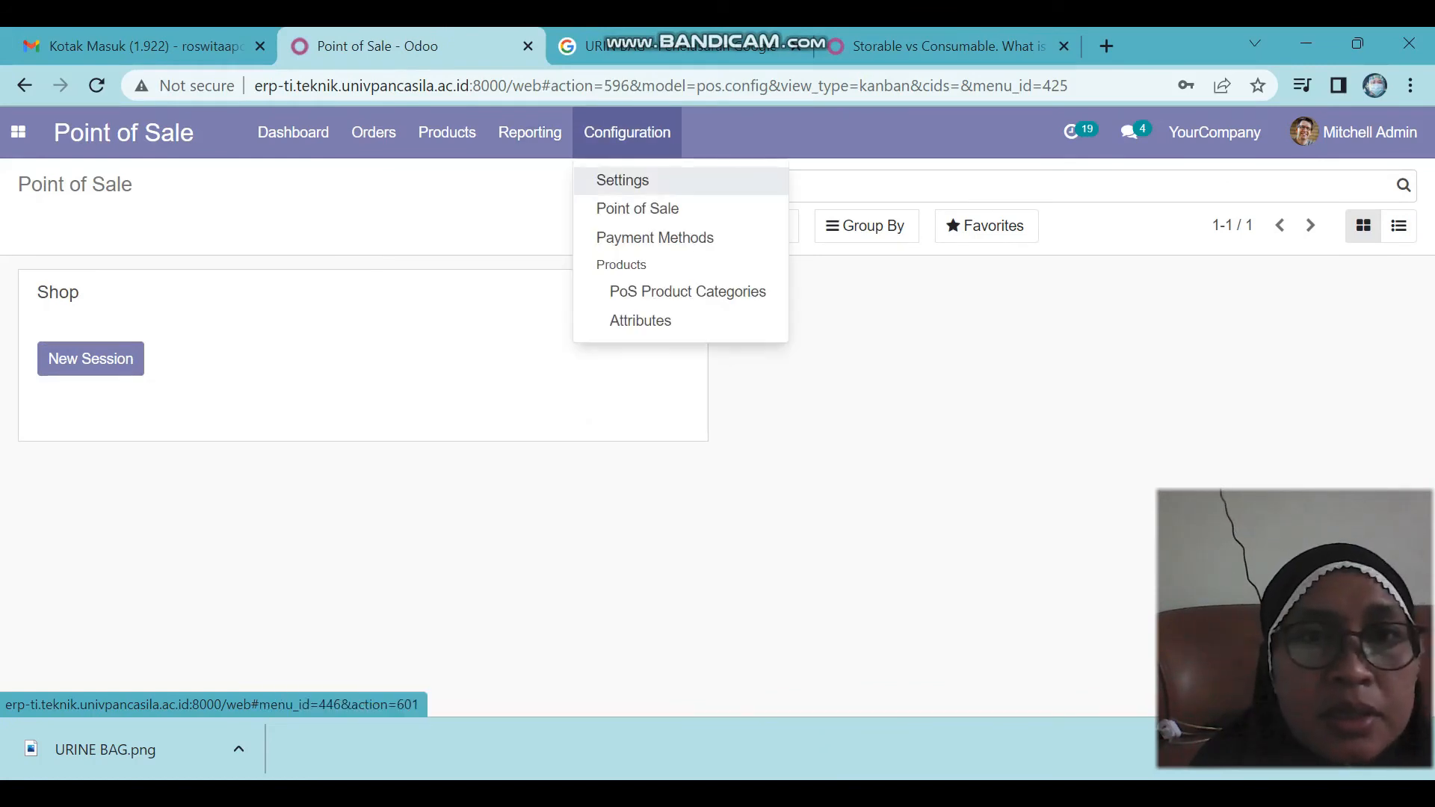
left_click(638, 208)
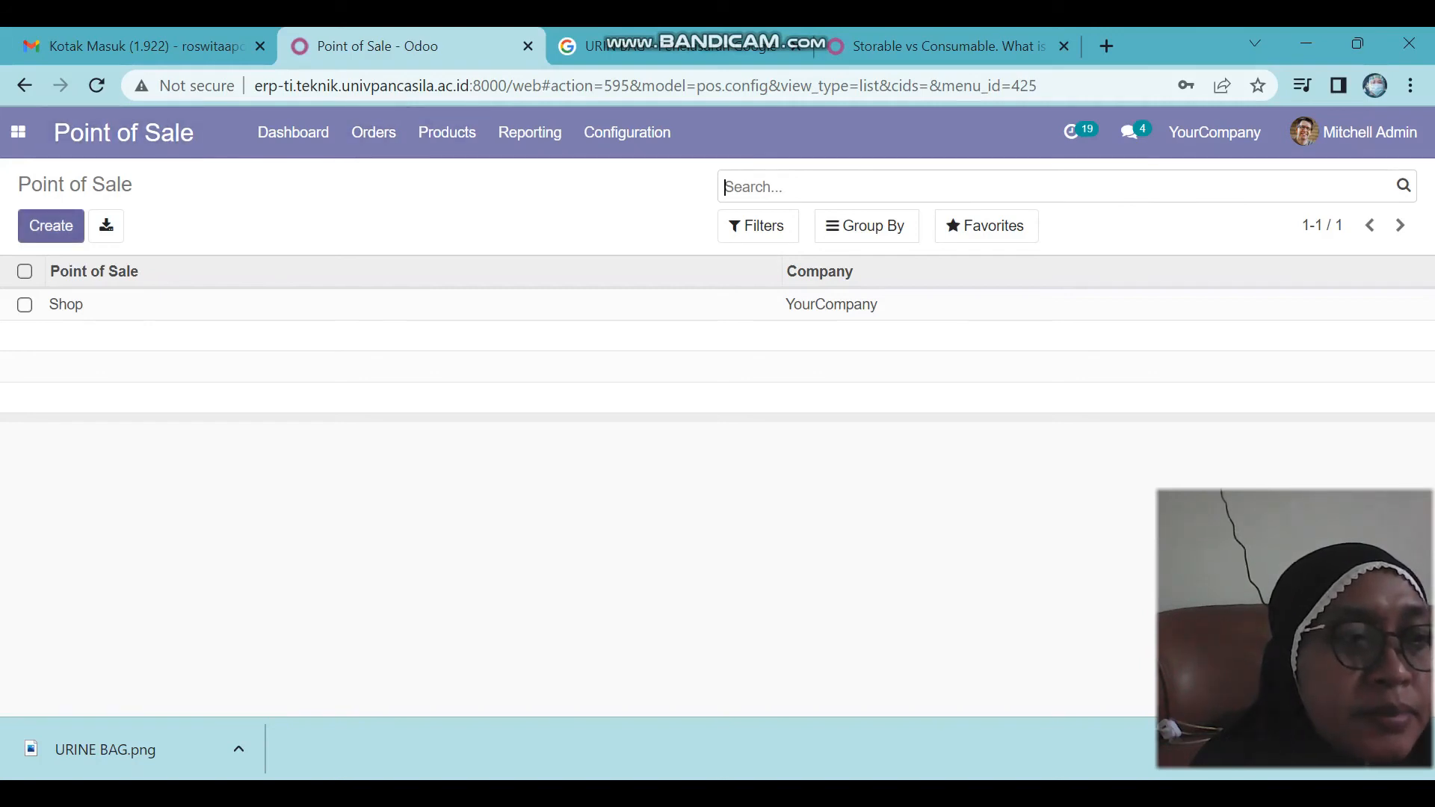
left_click(51, 226)
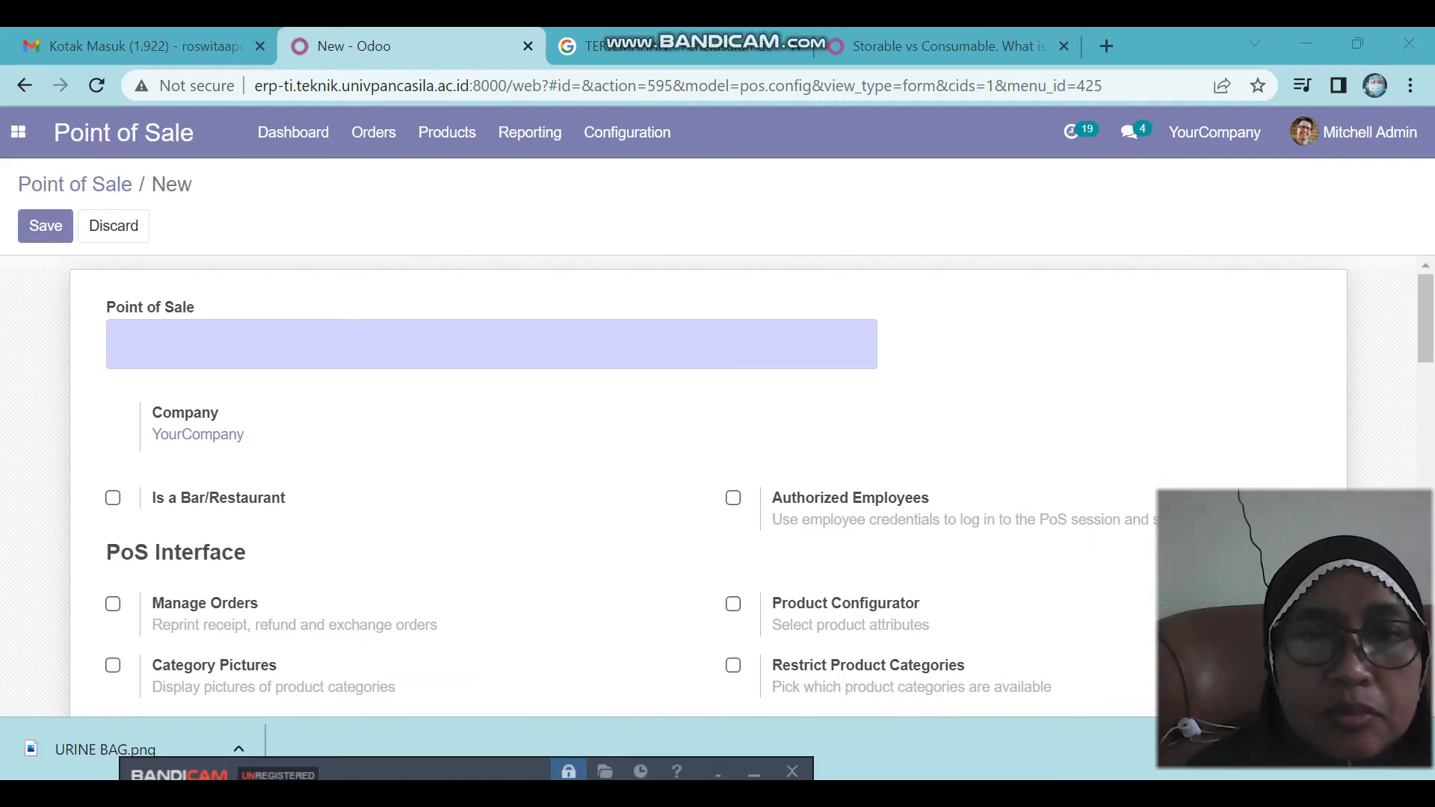
left_click_drag(502, 776, 501, 746)
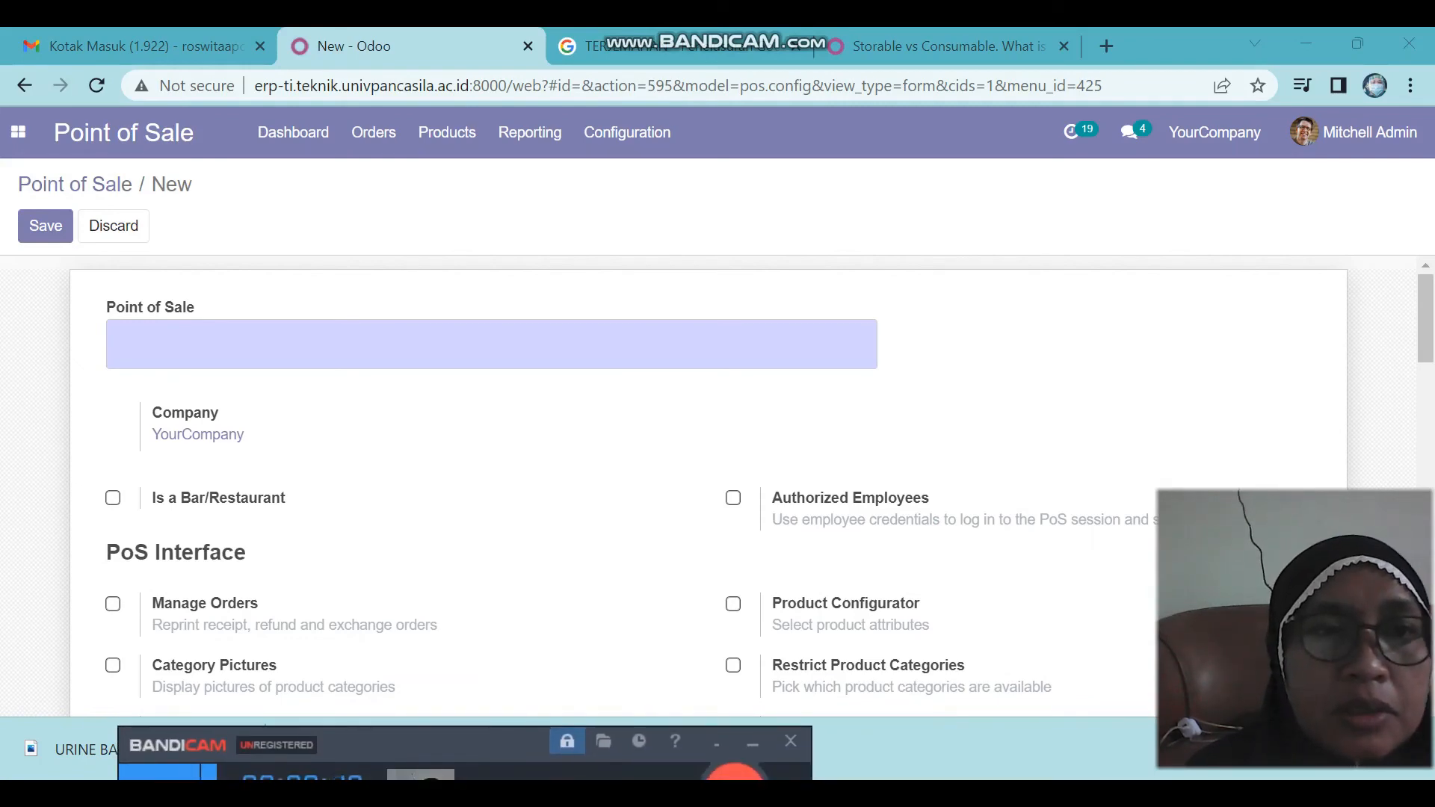
left_click(125, 344)
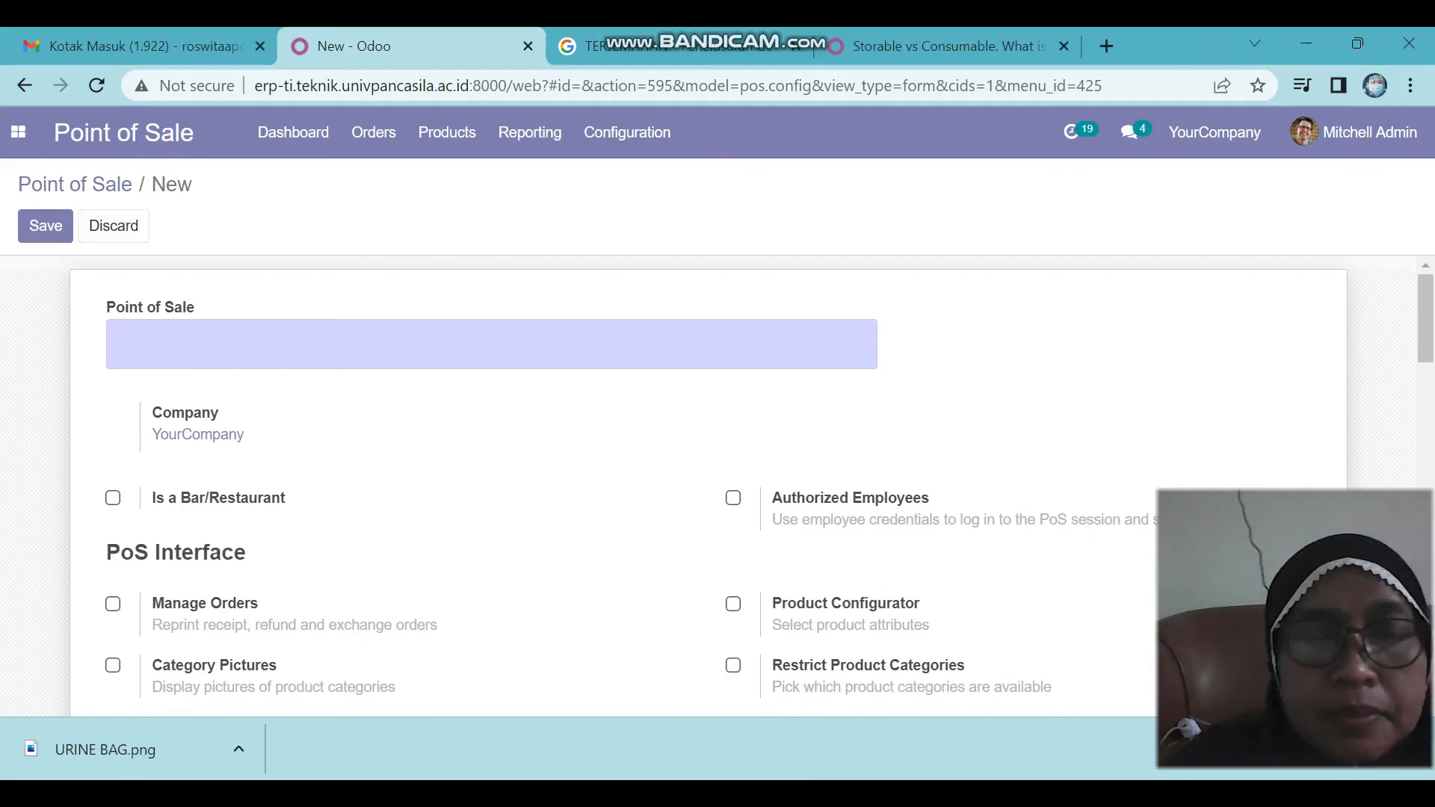
type("JAKARTA")
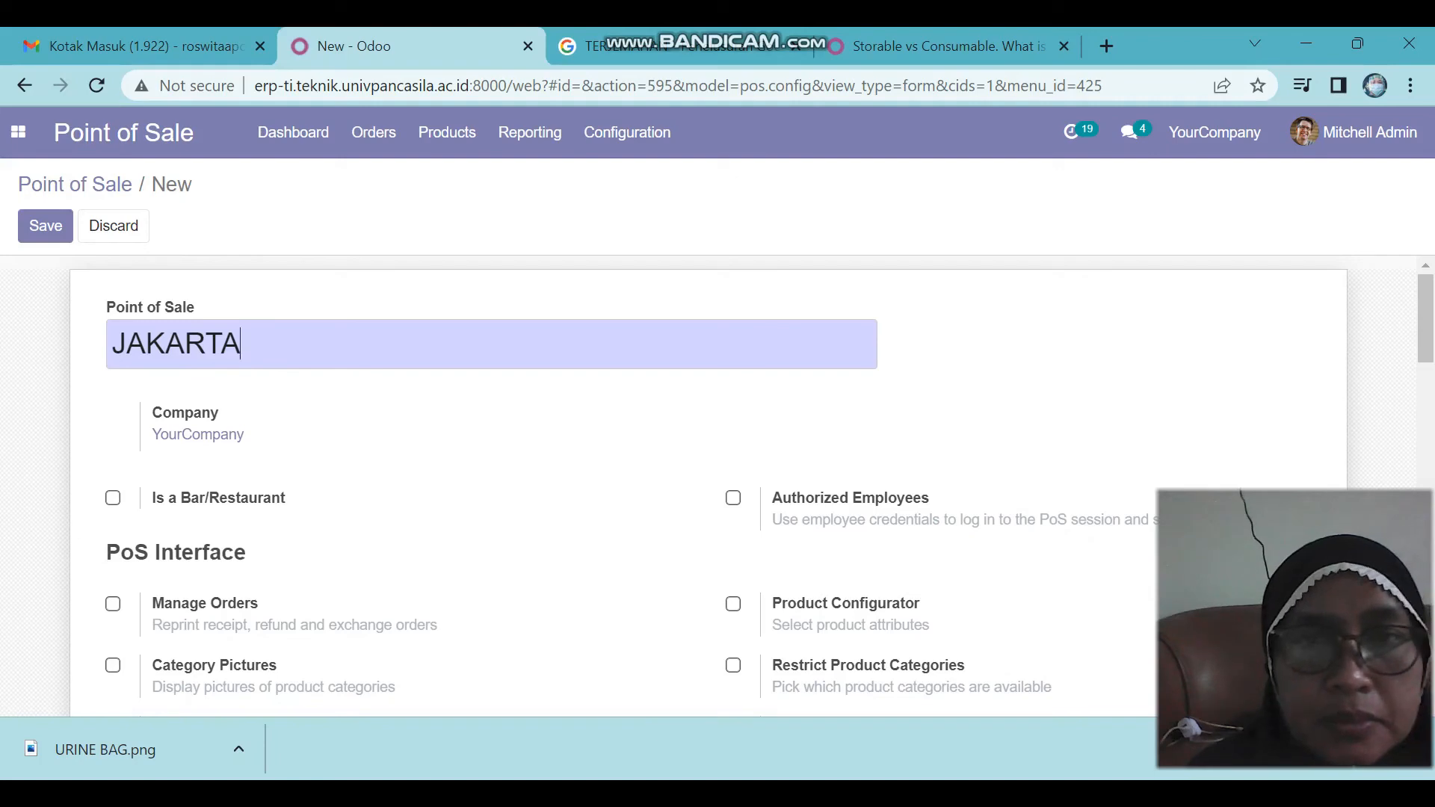
Enable Authorized Employees with the cashier's employee record as the allowed employee, and turn on Manage Orders.
left_click(734, 498)
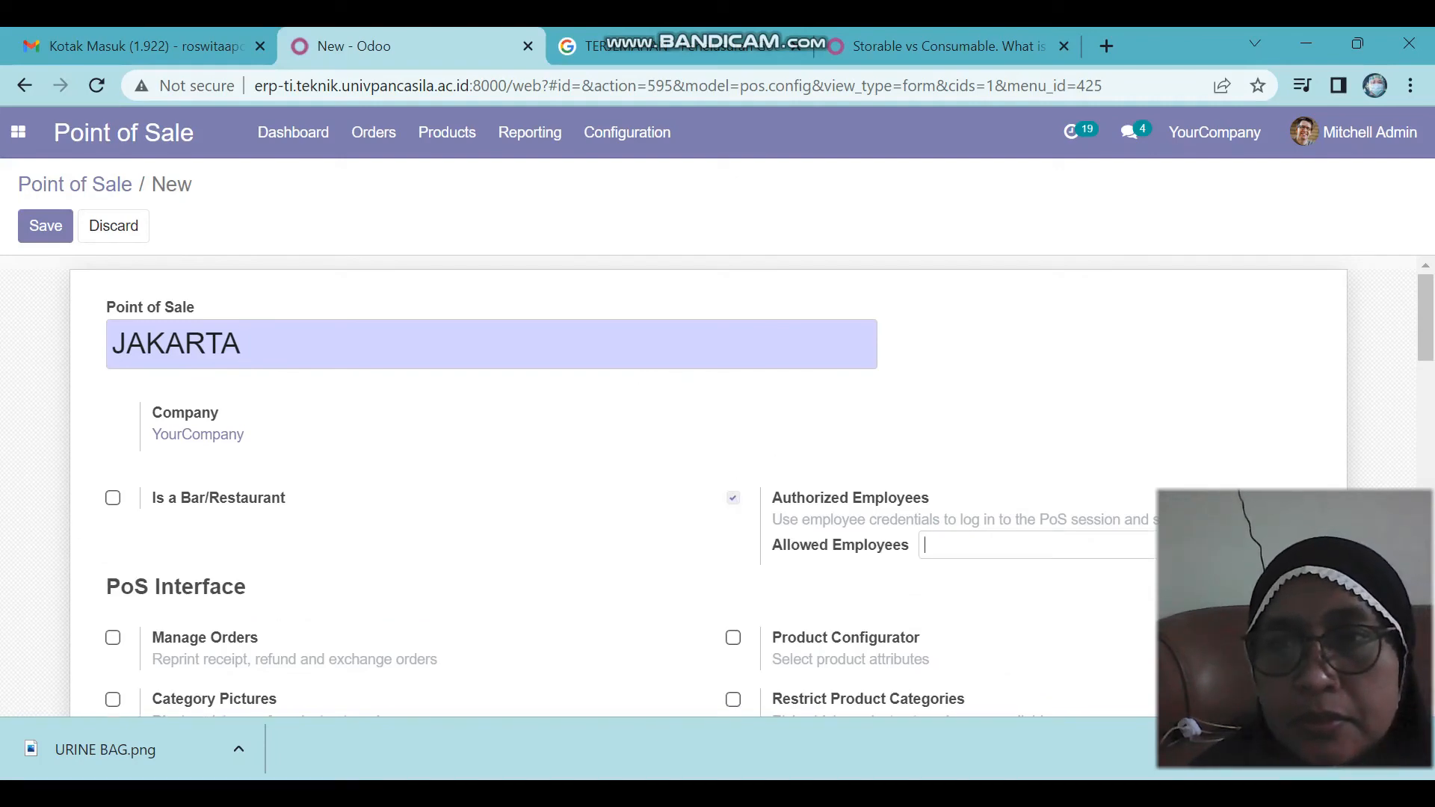
left_click(1047, 545)
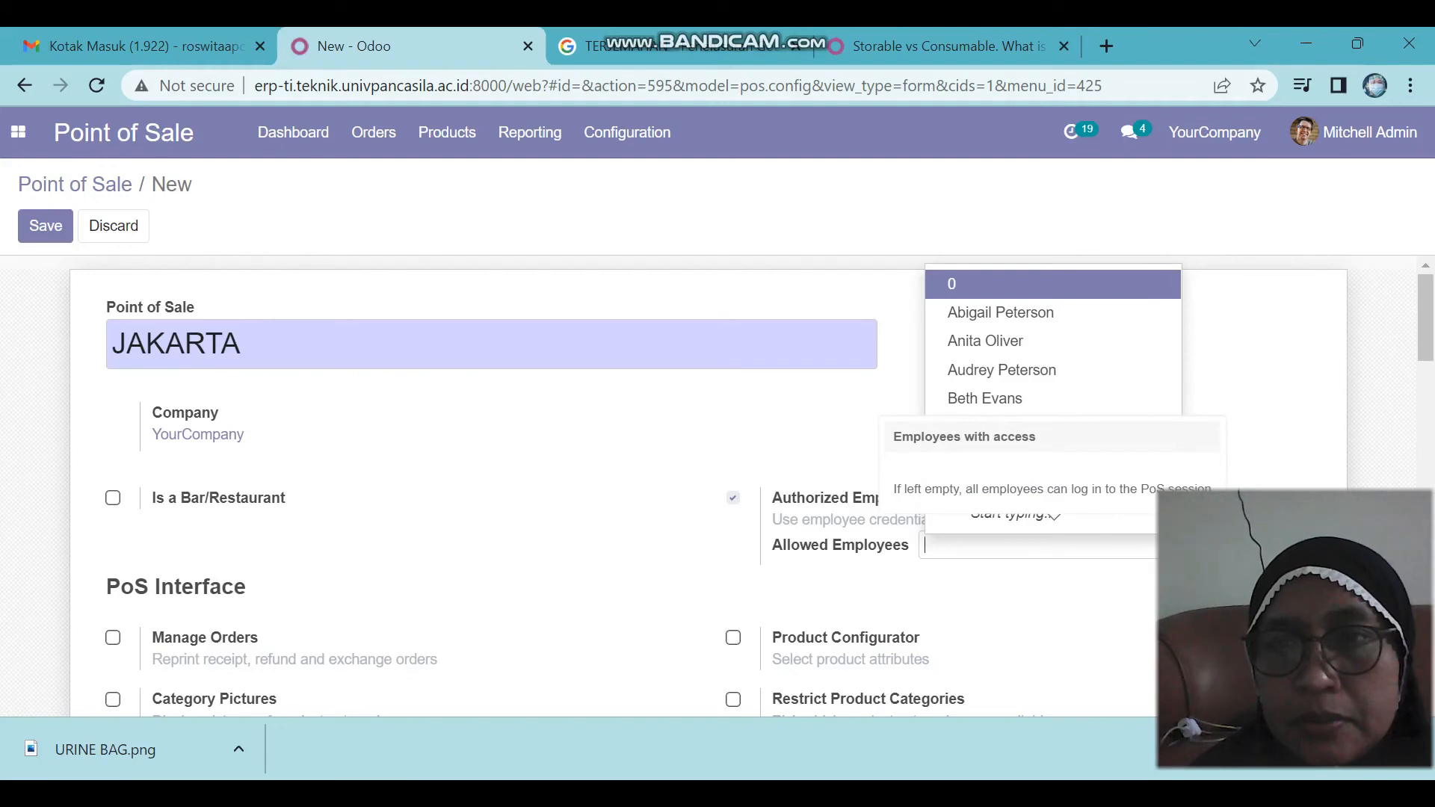
type("K")
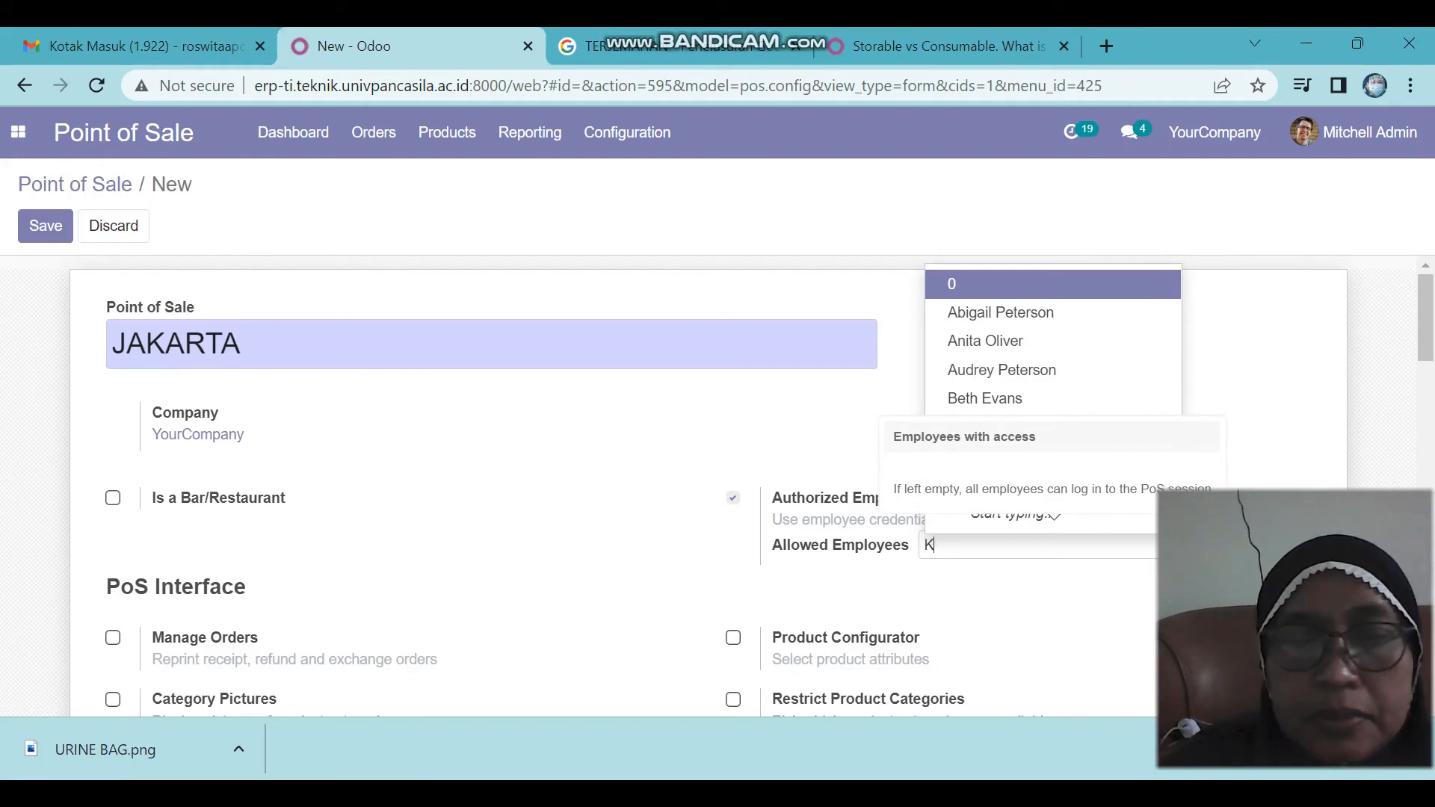
type("ASHIRA")
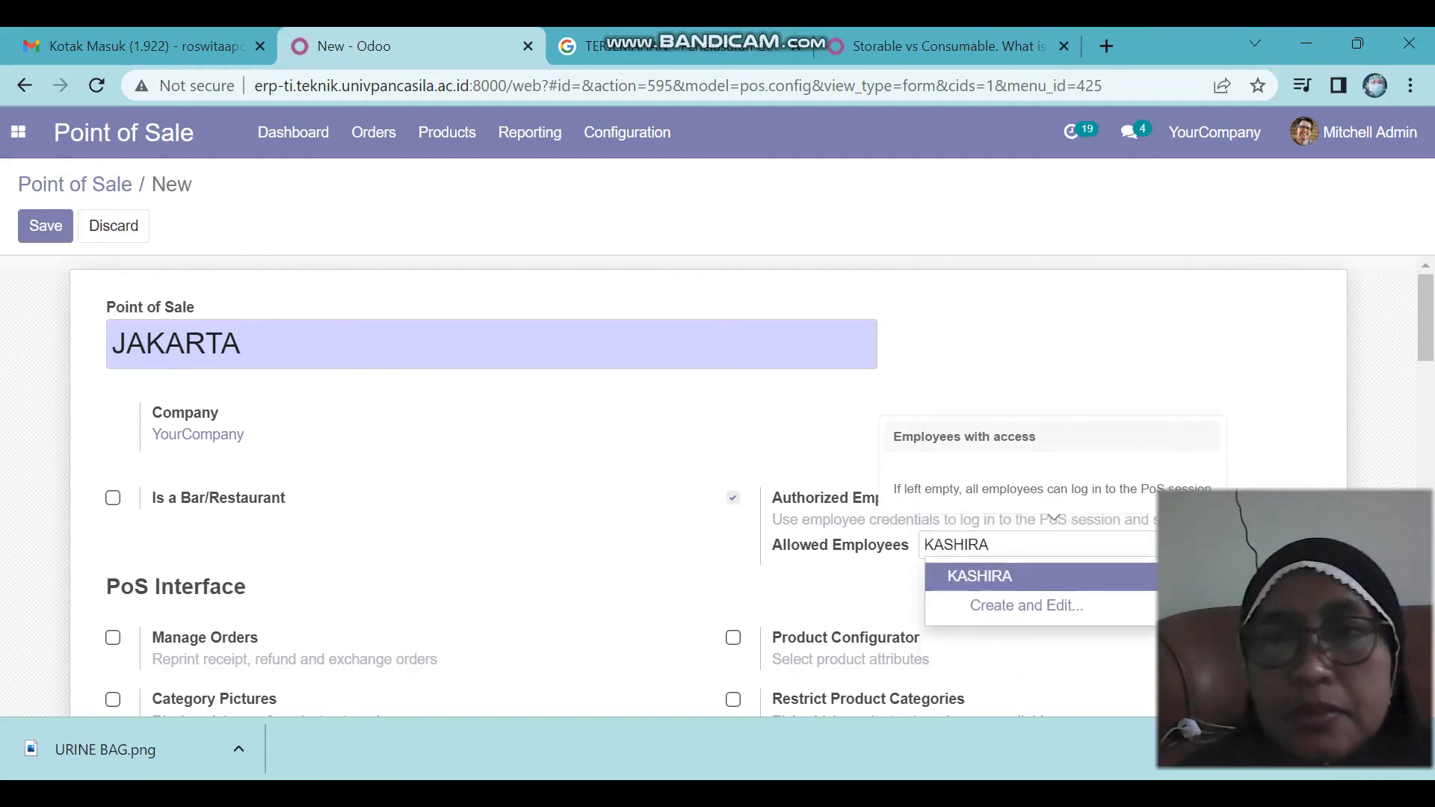
key("Return")
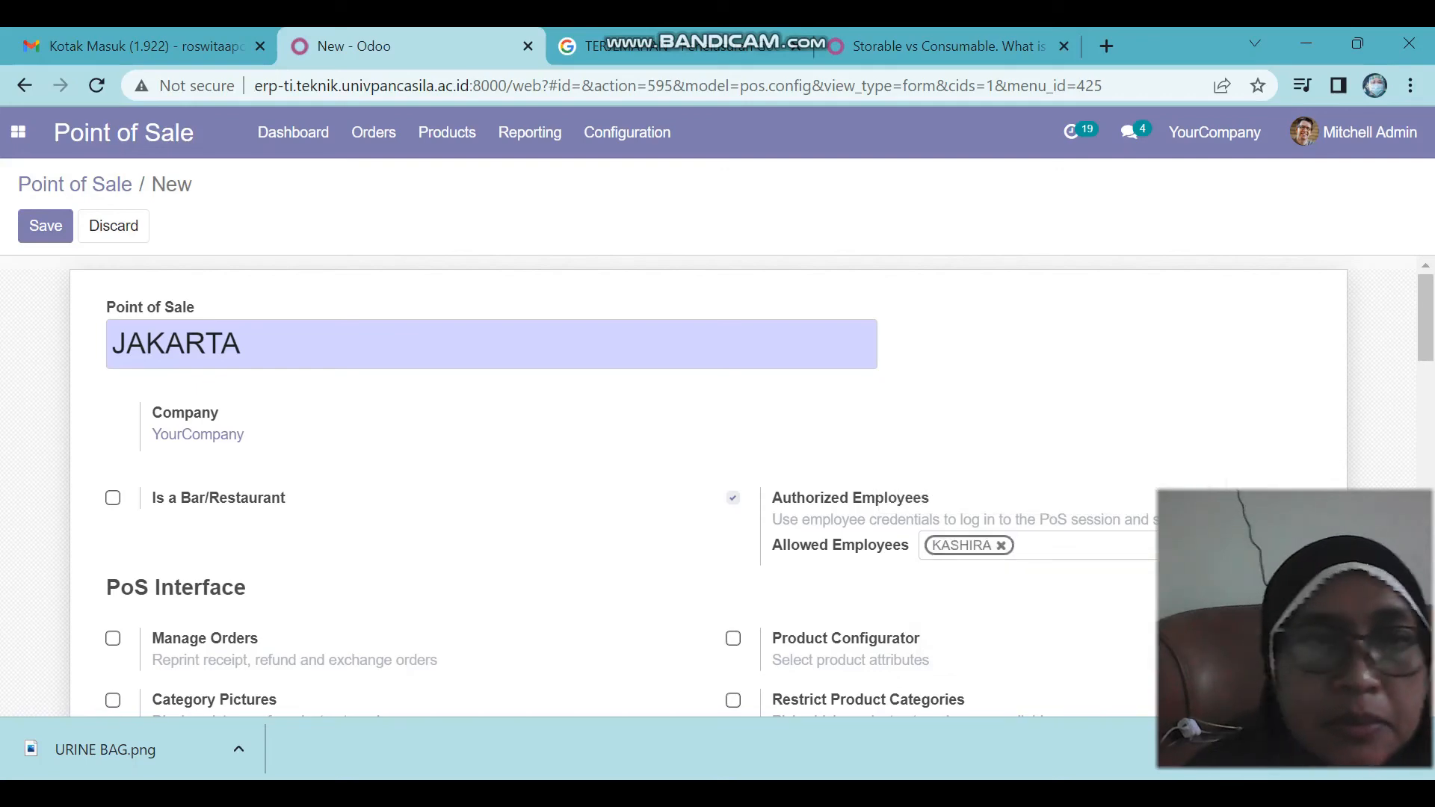
left_click(113, 639)
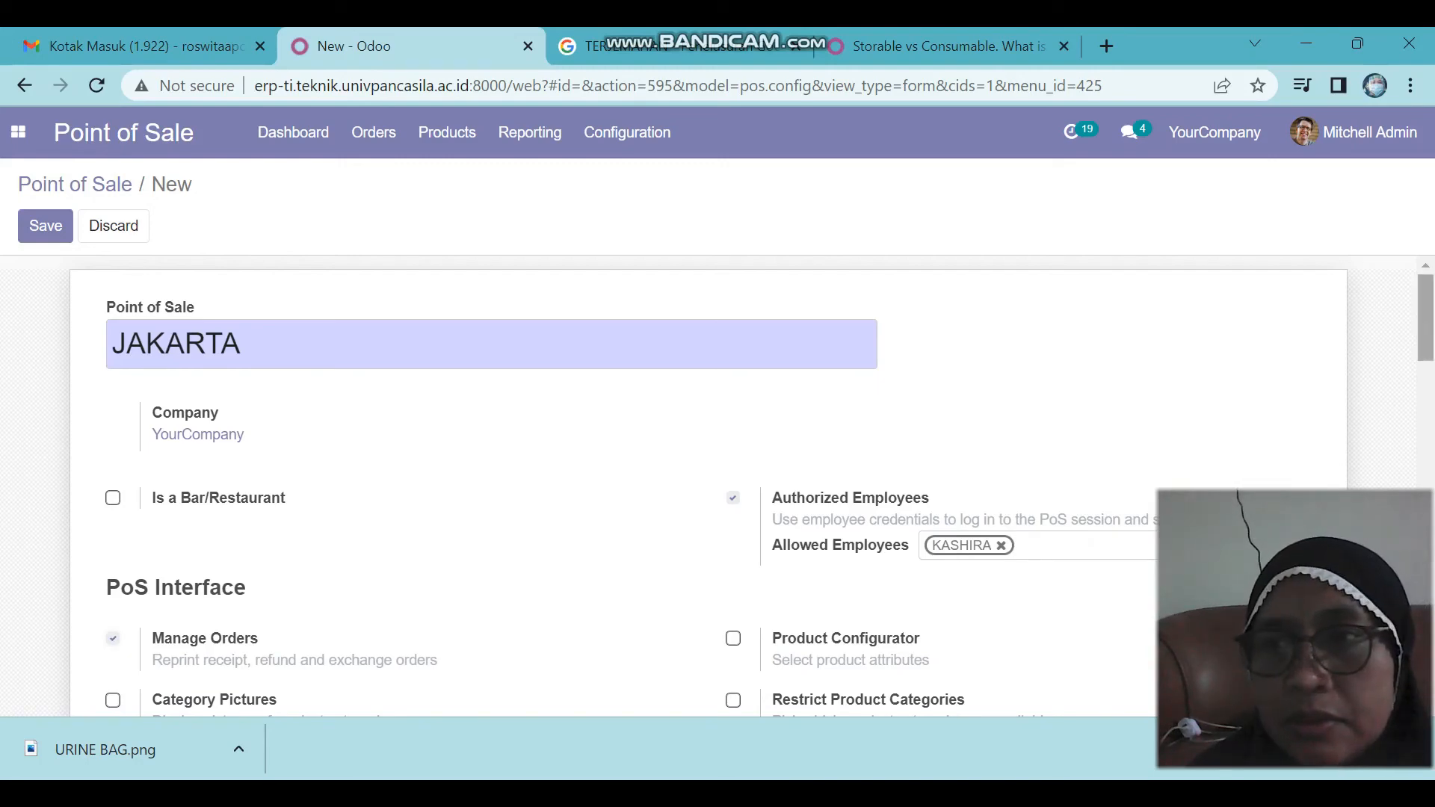
Enable Tips and remove Cash and Bank from the payment methods, keeping KAS KASIR, DEBIT BCA and DEBIT MANDIRI.
scroll(710, 486, "down", 2)
scroll(710, 486, "down", 3)
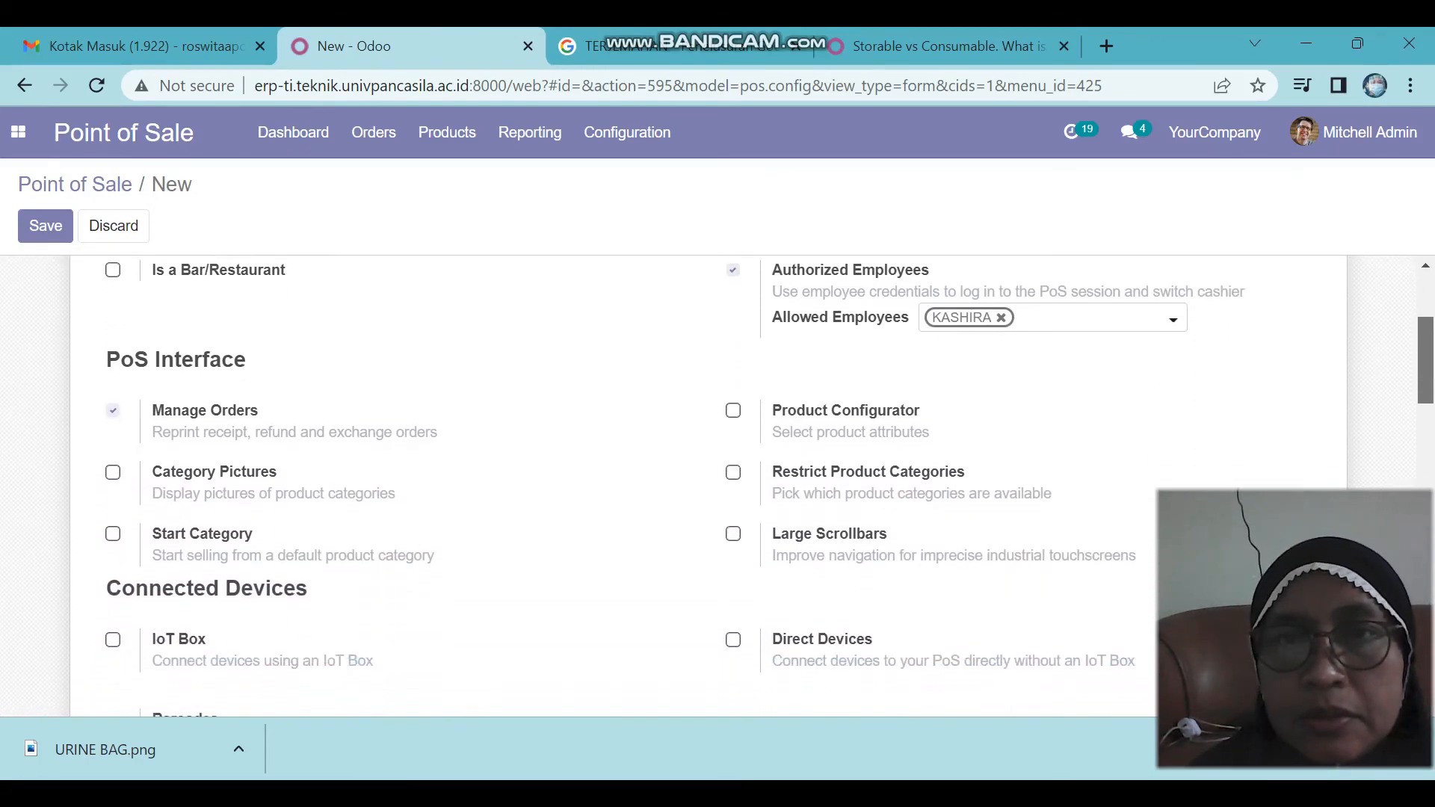
scroll(710, 486, "down", 3)
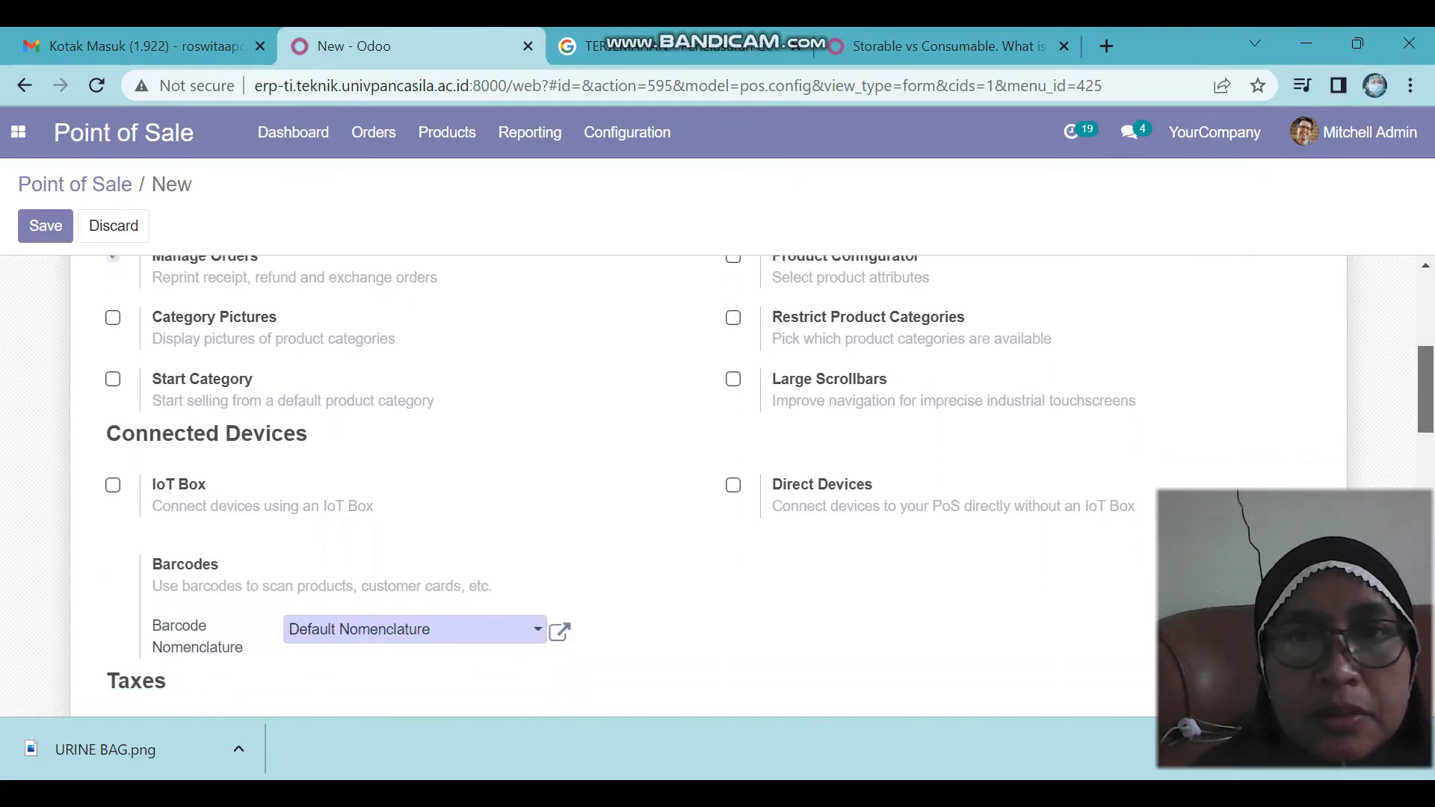
scroll(710, 486, "down", 6)
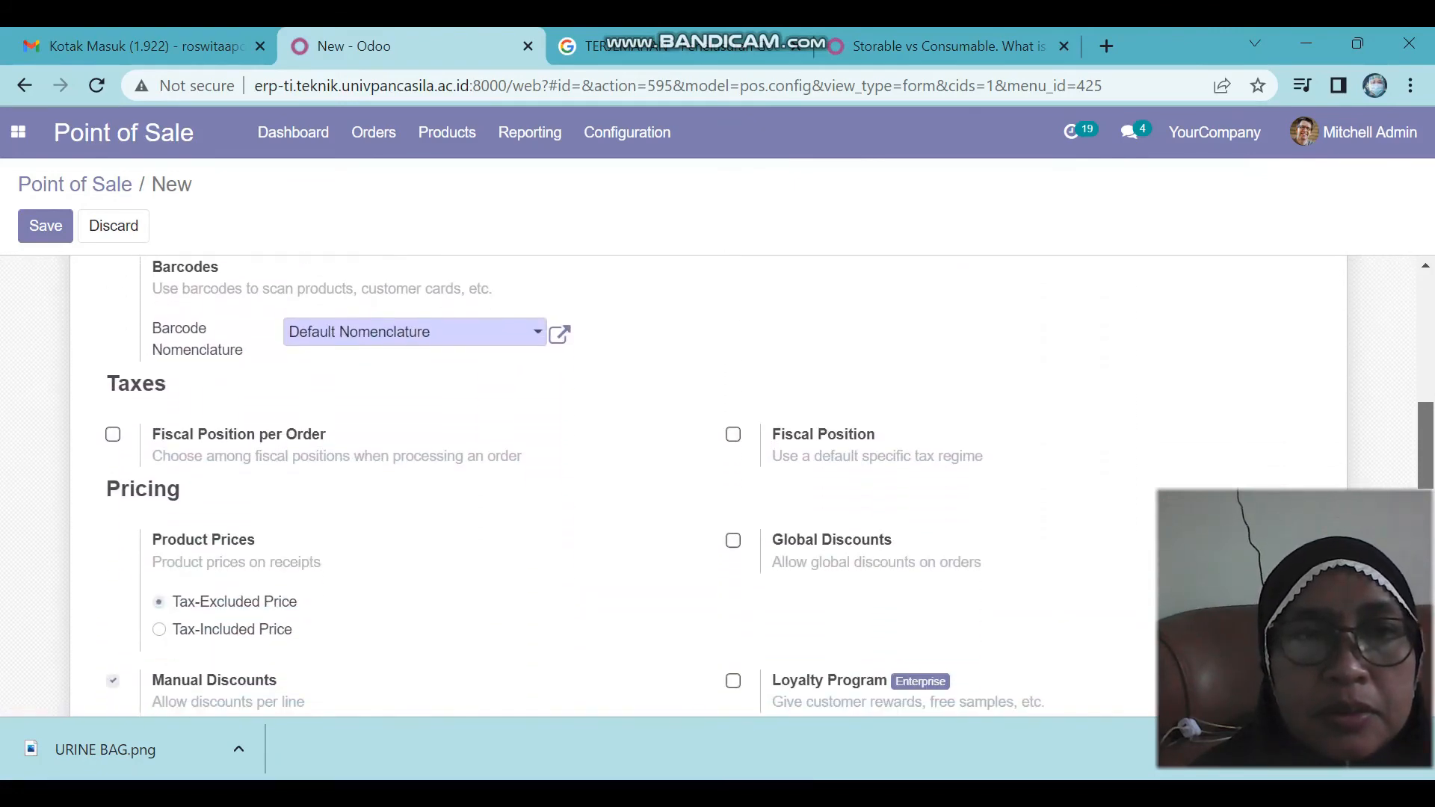
scroll(710, 486, "down", 5)
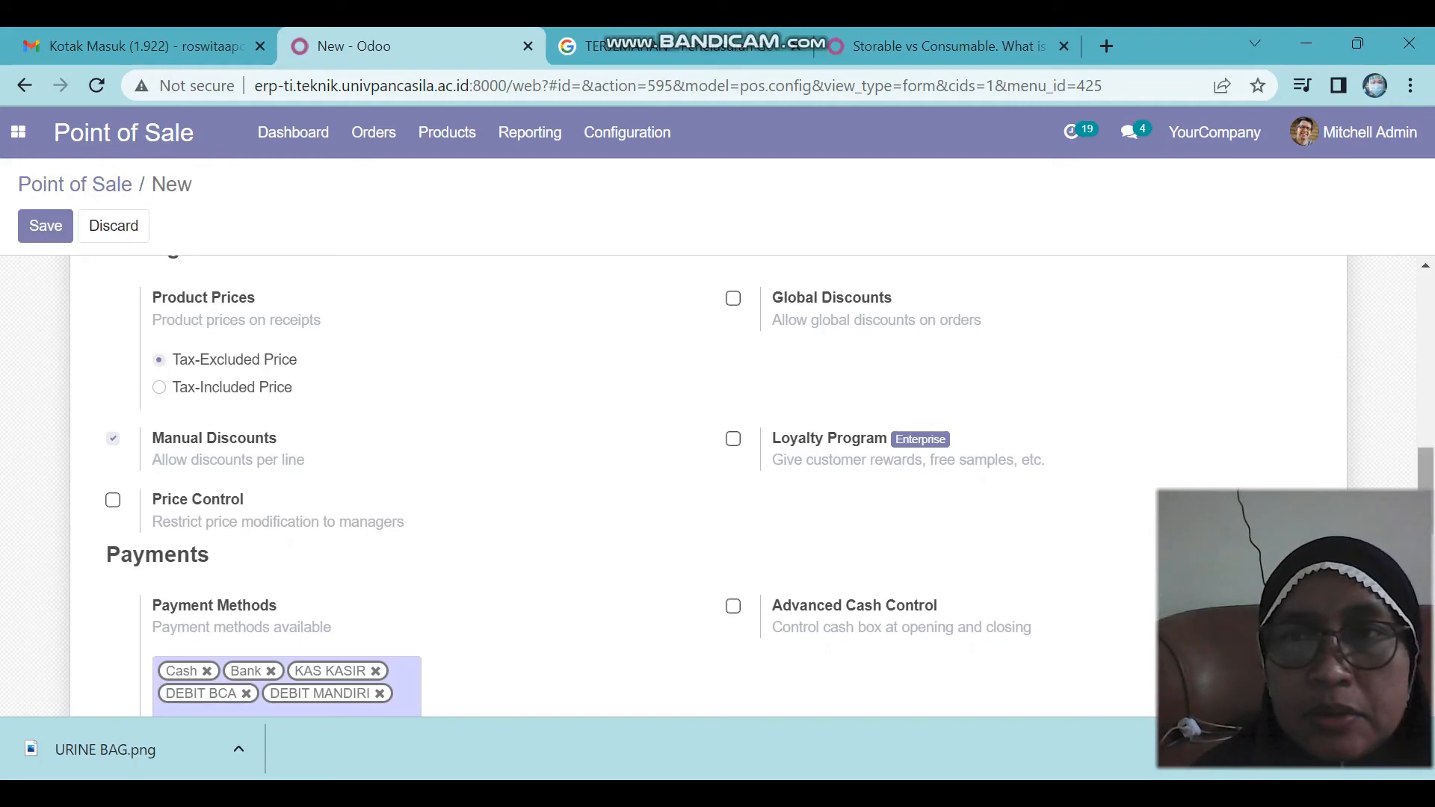
scroll(710, 486, "down", 5)
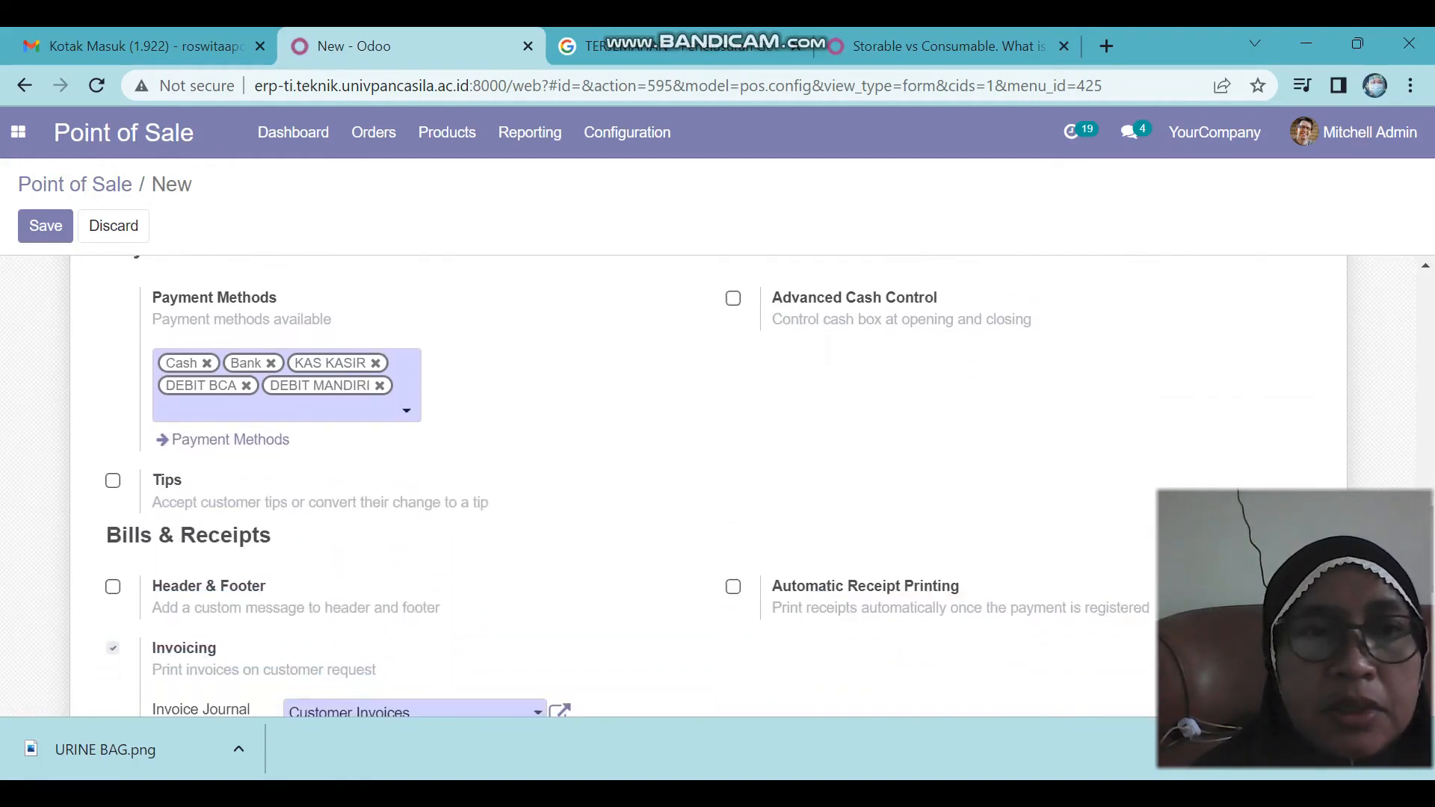
left_click(113, 481)
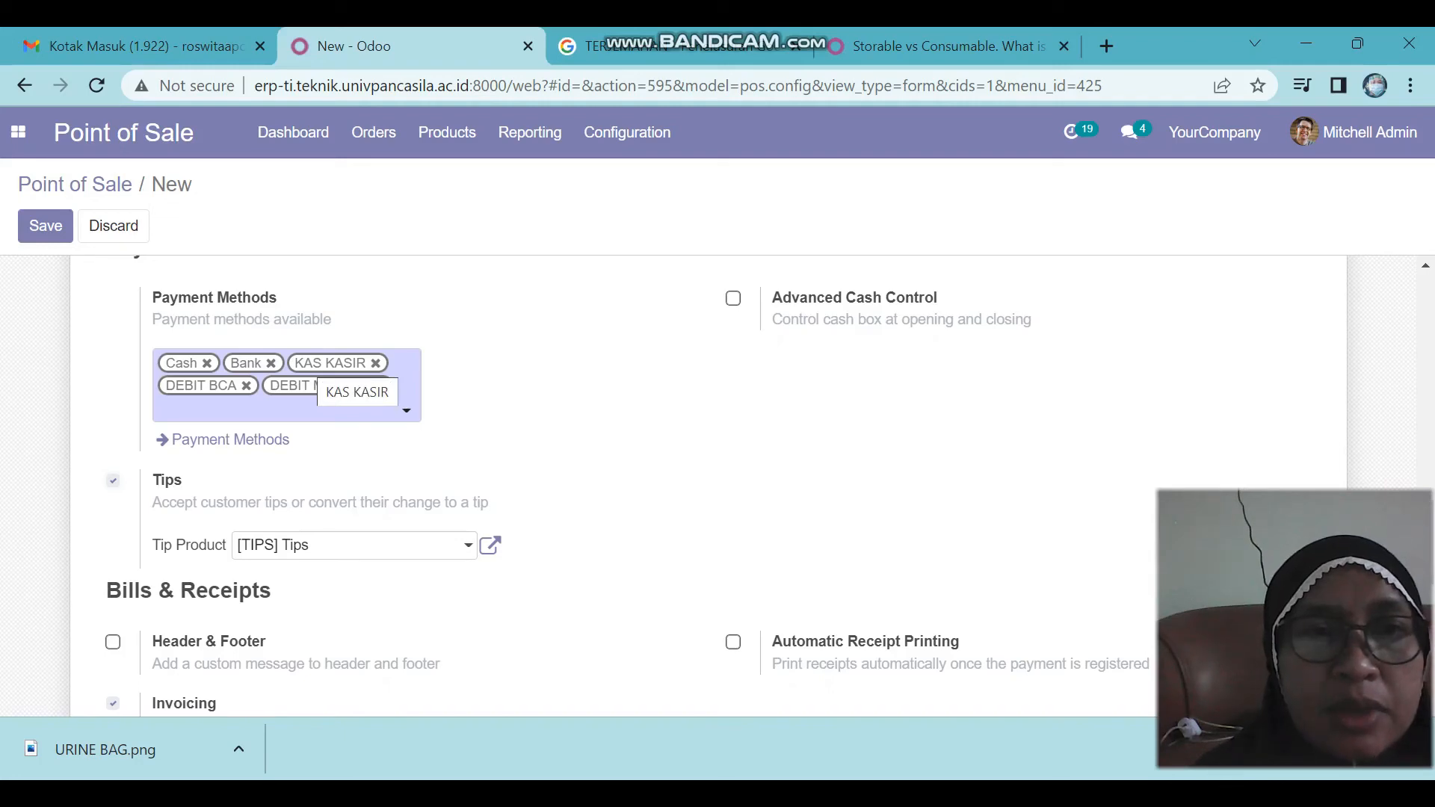
left_click(207, 363)
left_click(206, 363)
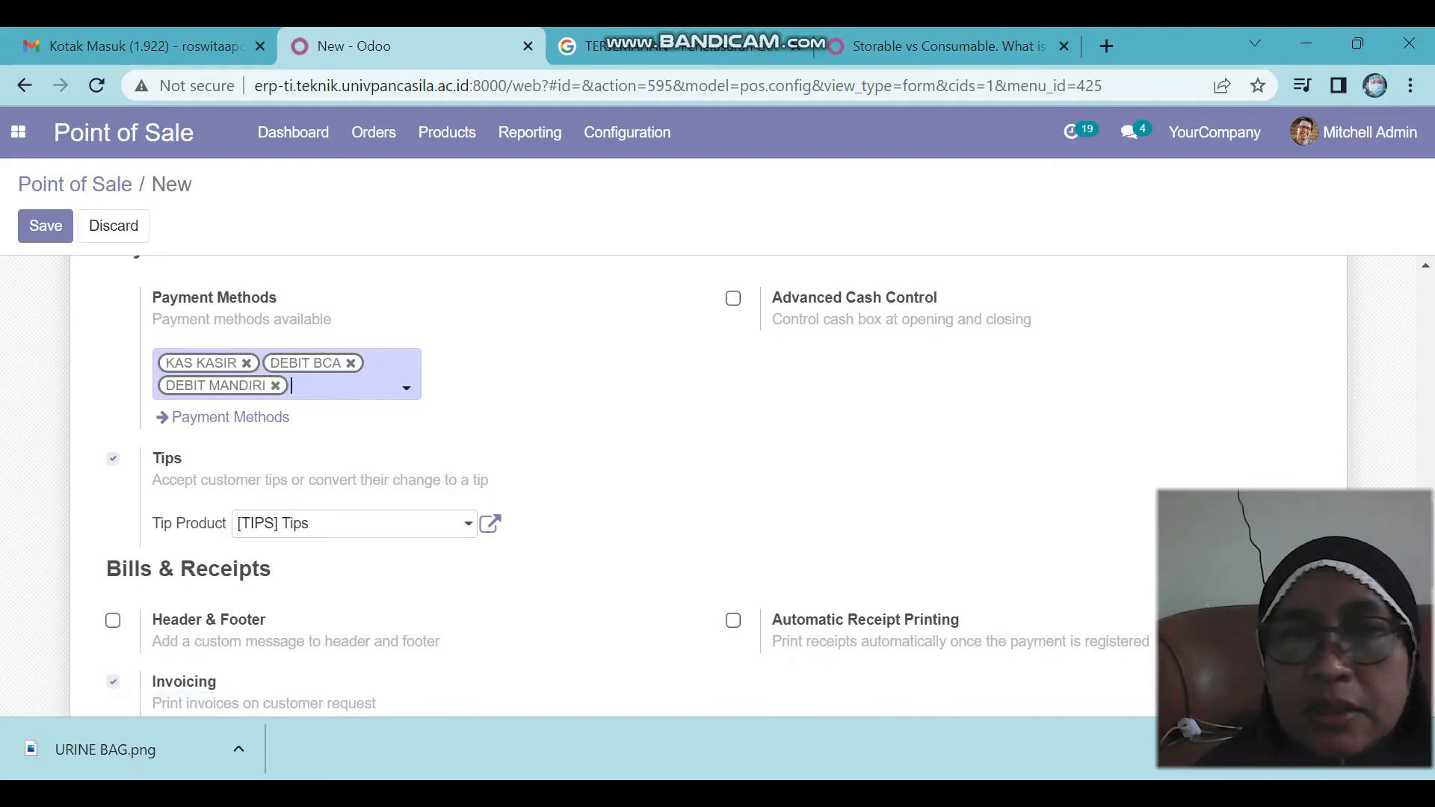
Enable the custom Header & Footer option under Bills & Receipts and start editing the header text.
left_click(113, 621)
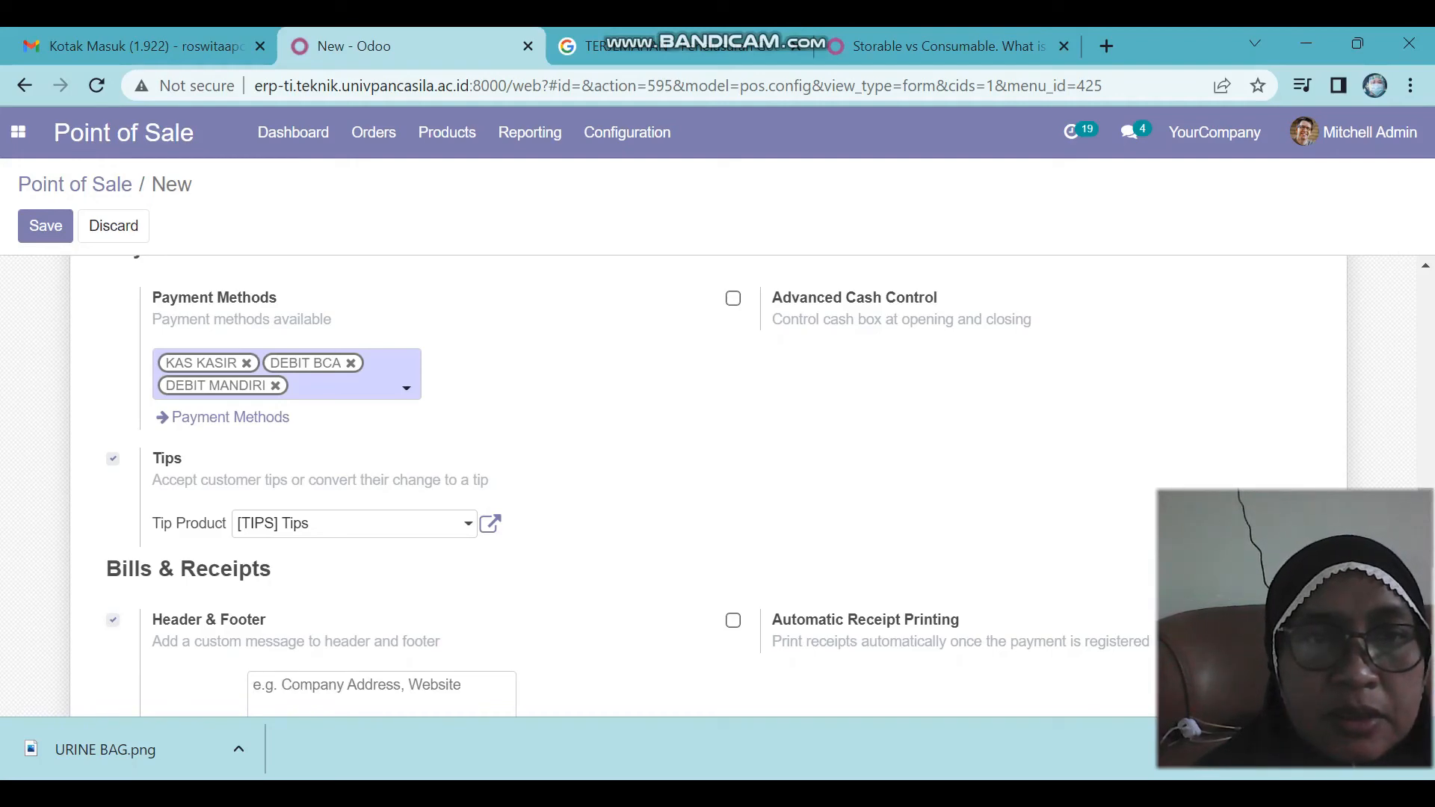
left_click(314, 686)
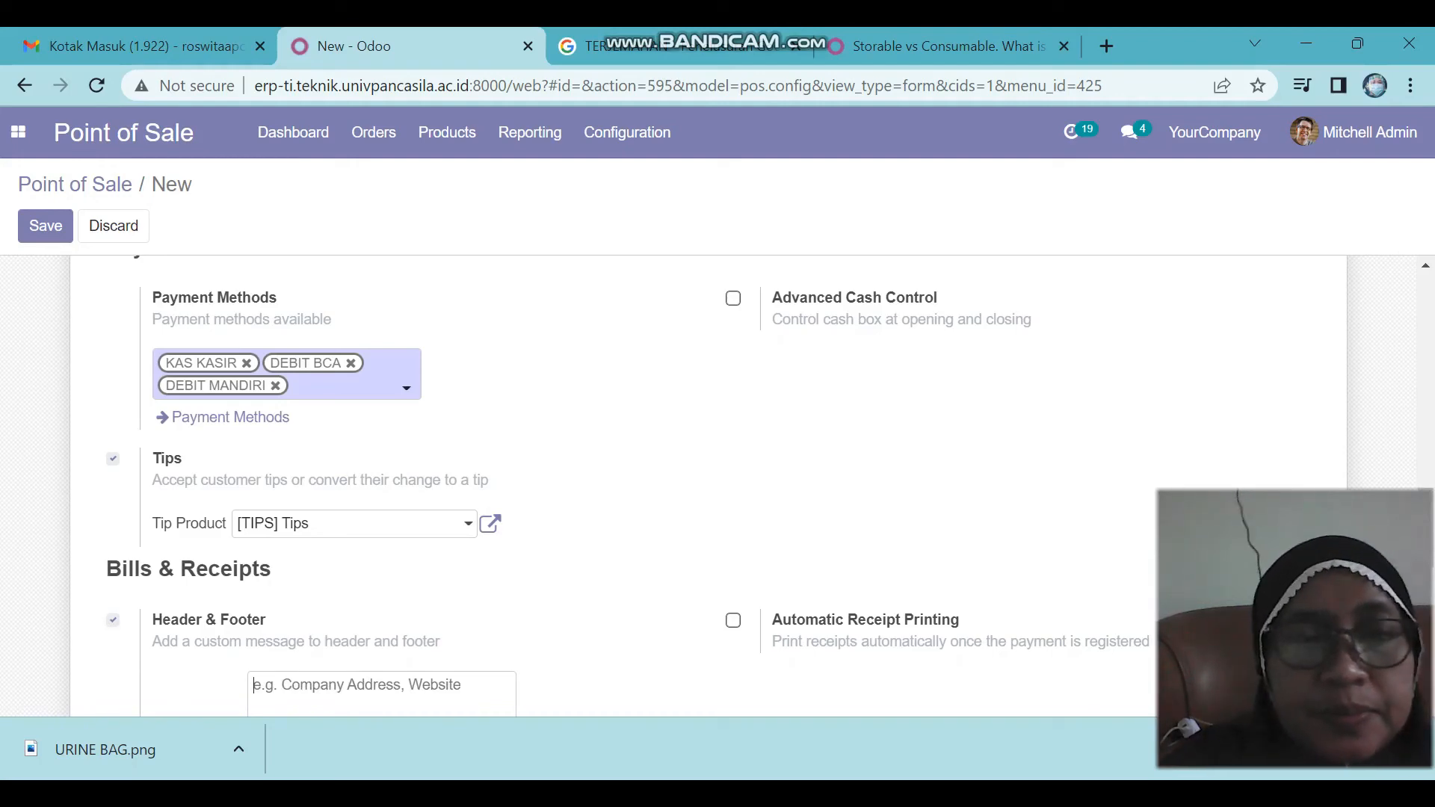
type("sAHA")
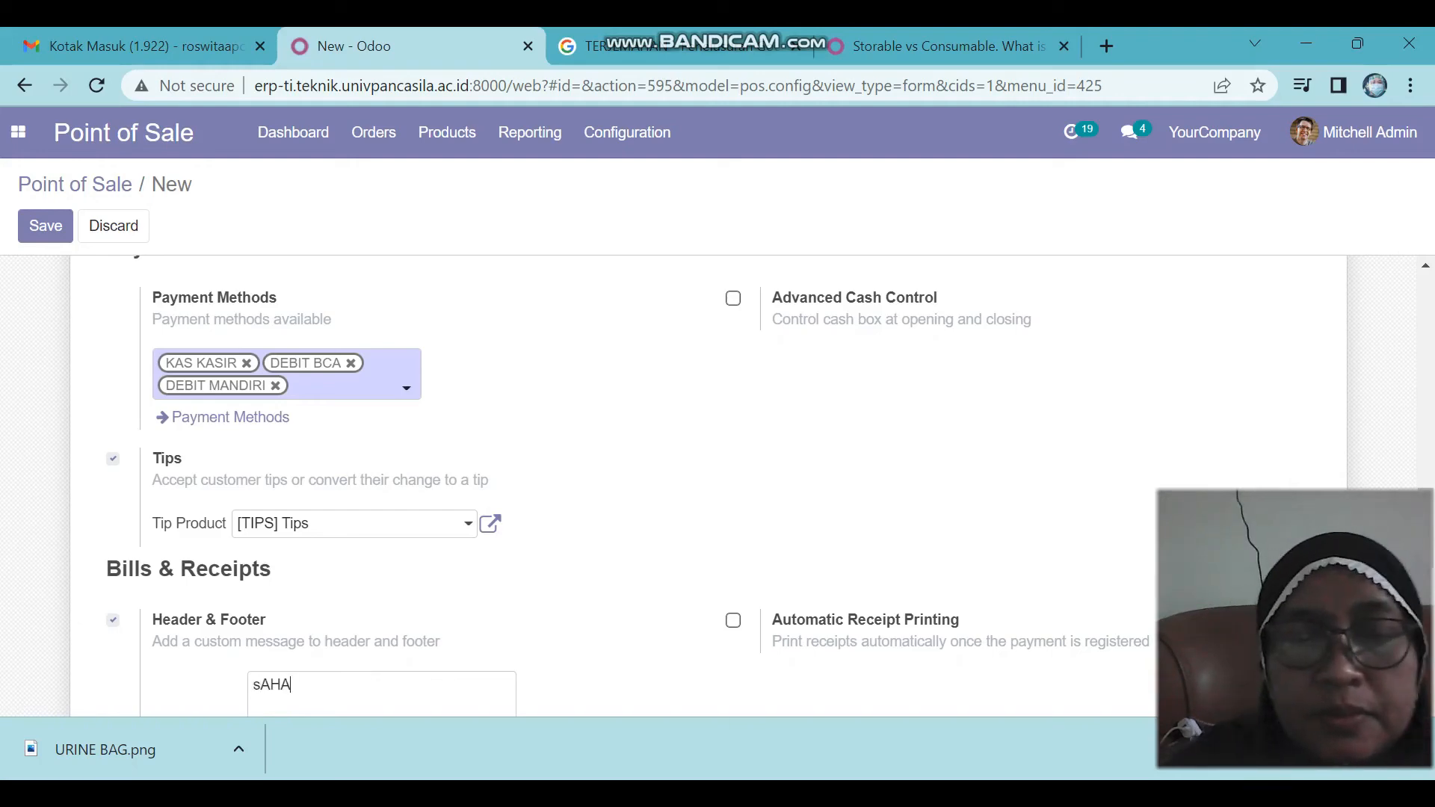
key("BackSpace")
key("BackSpace")
key("BackSpace")
key("BackSpace")
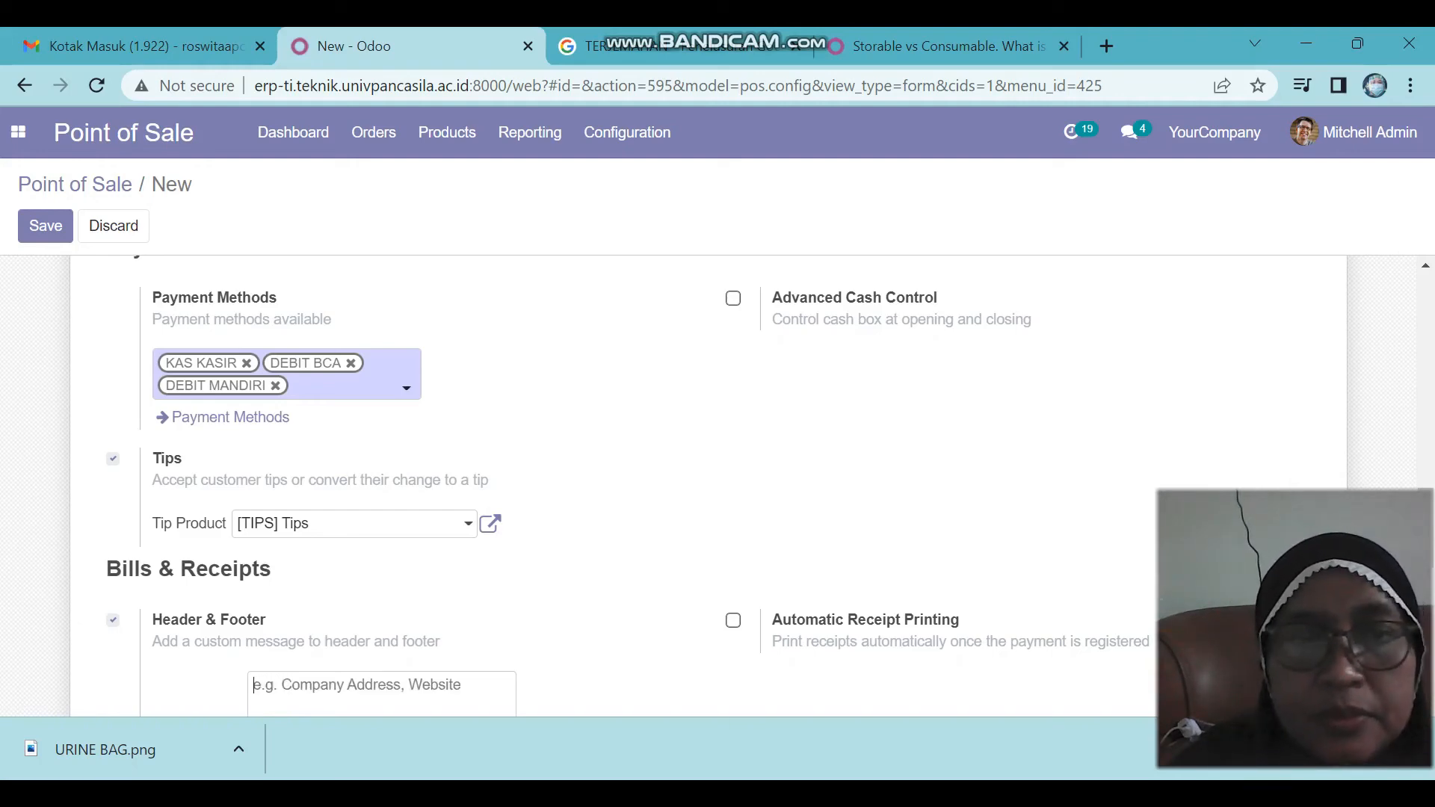
type("MITRA S")
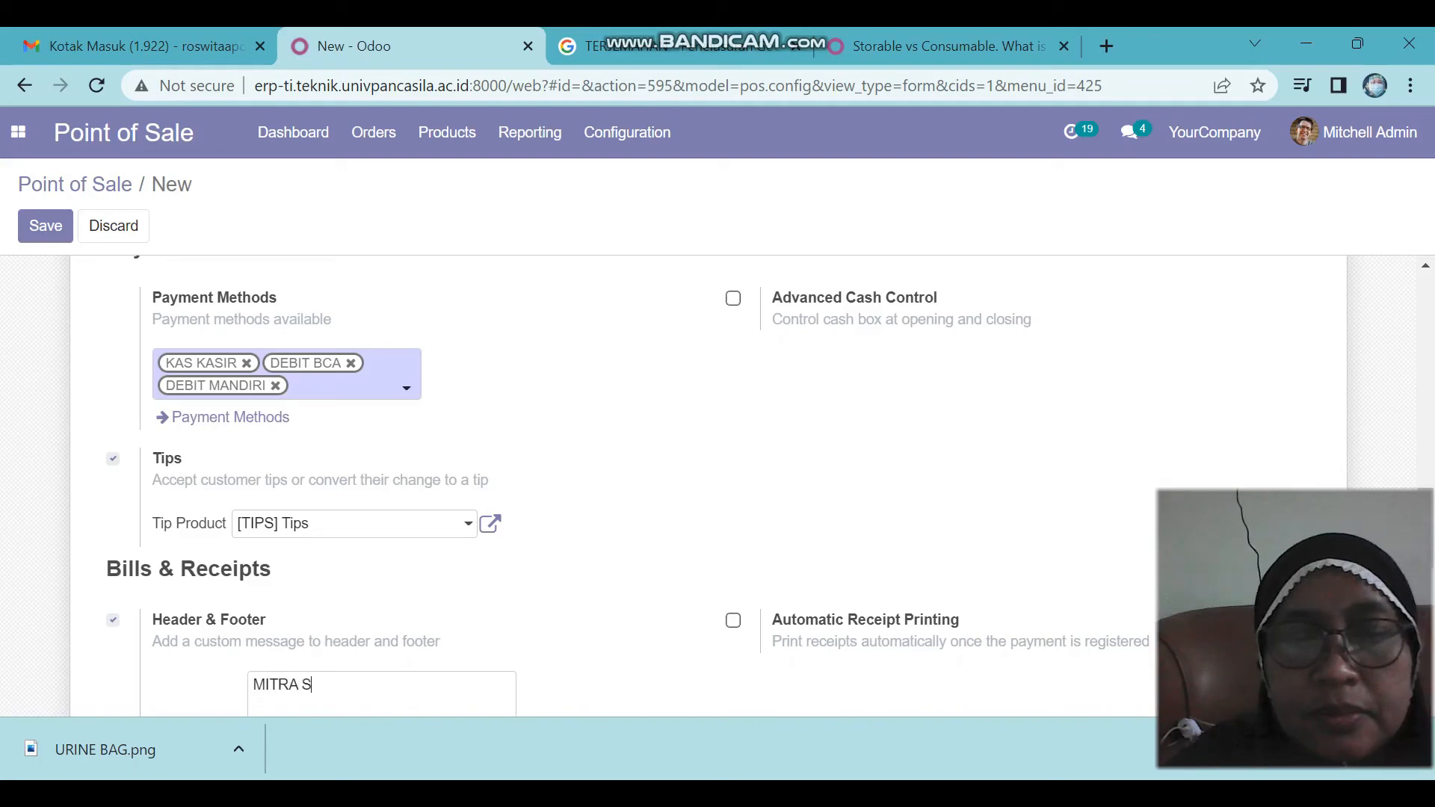
type("AHABAT")
key("BackSpace")
key("BackSpace")
key("BackSpace")
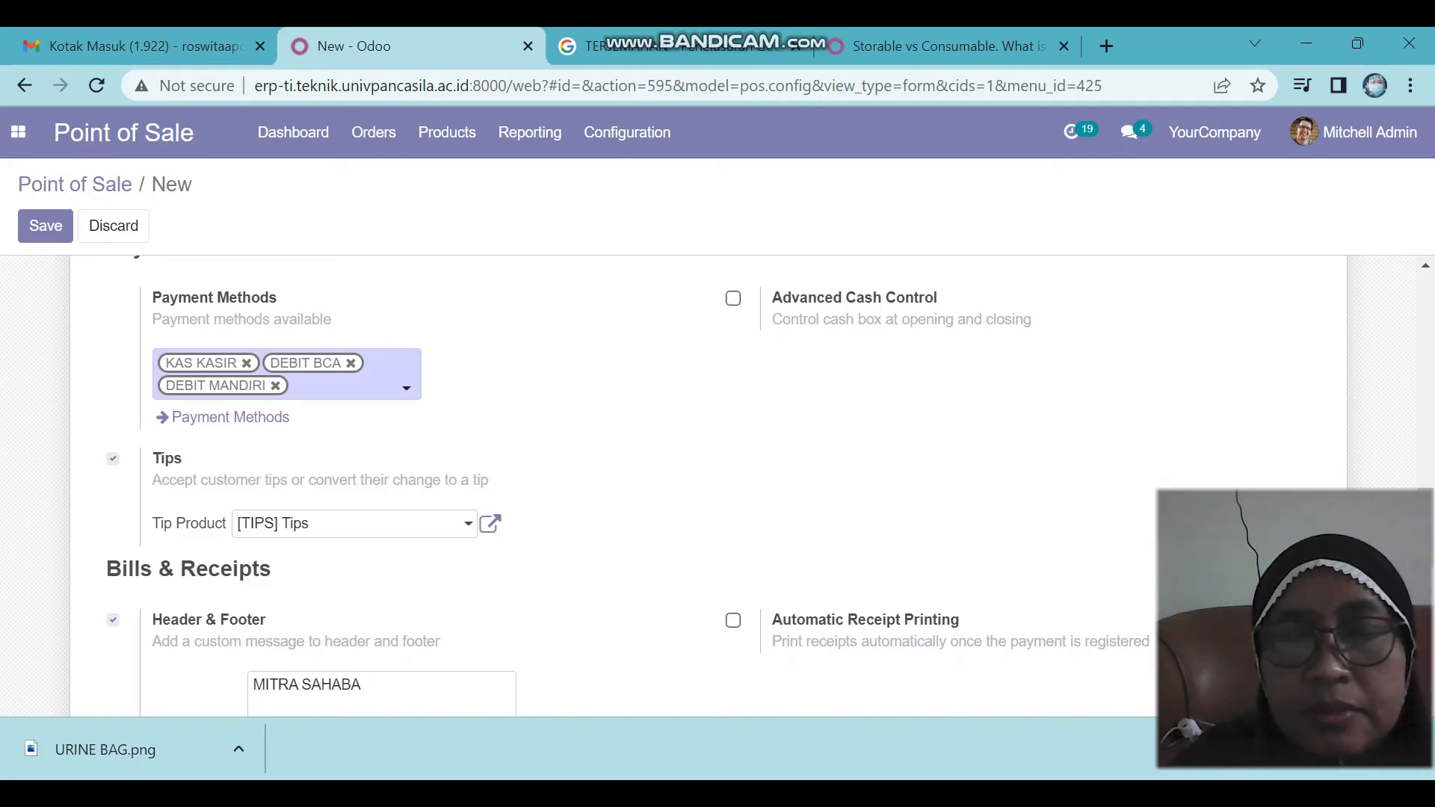
key("BackSpace")
key("BackSpace")
key("BackSpace")
key("BackSpace")
key("BackSpace")
key("BackSpace")
key("BackSpace")
key("BackSpace")
key("BackSpace")
key("BackSpace")
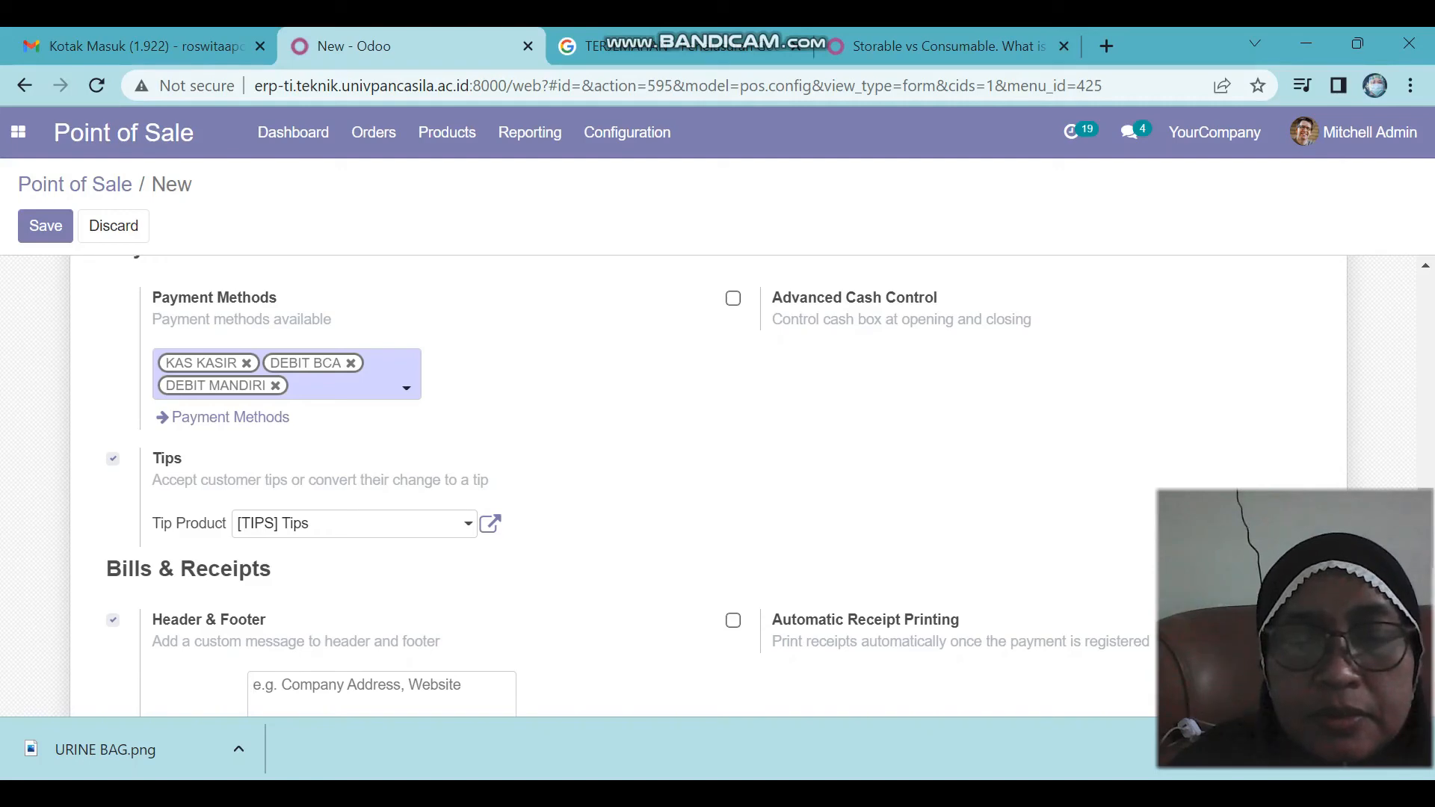
Enter SAHABAT KESEHATAN ANDA as the receipt header and TERIMA KASIH, TETAP SEHAT as the receipt footer.
type("SAHABAT KESEHATAN")
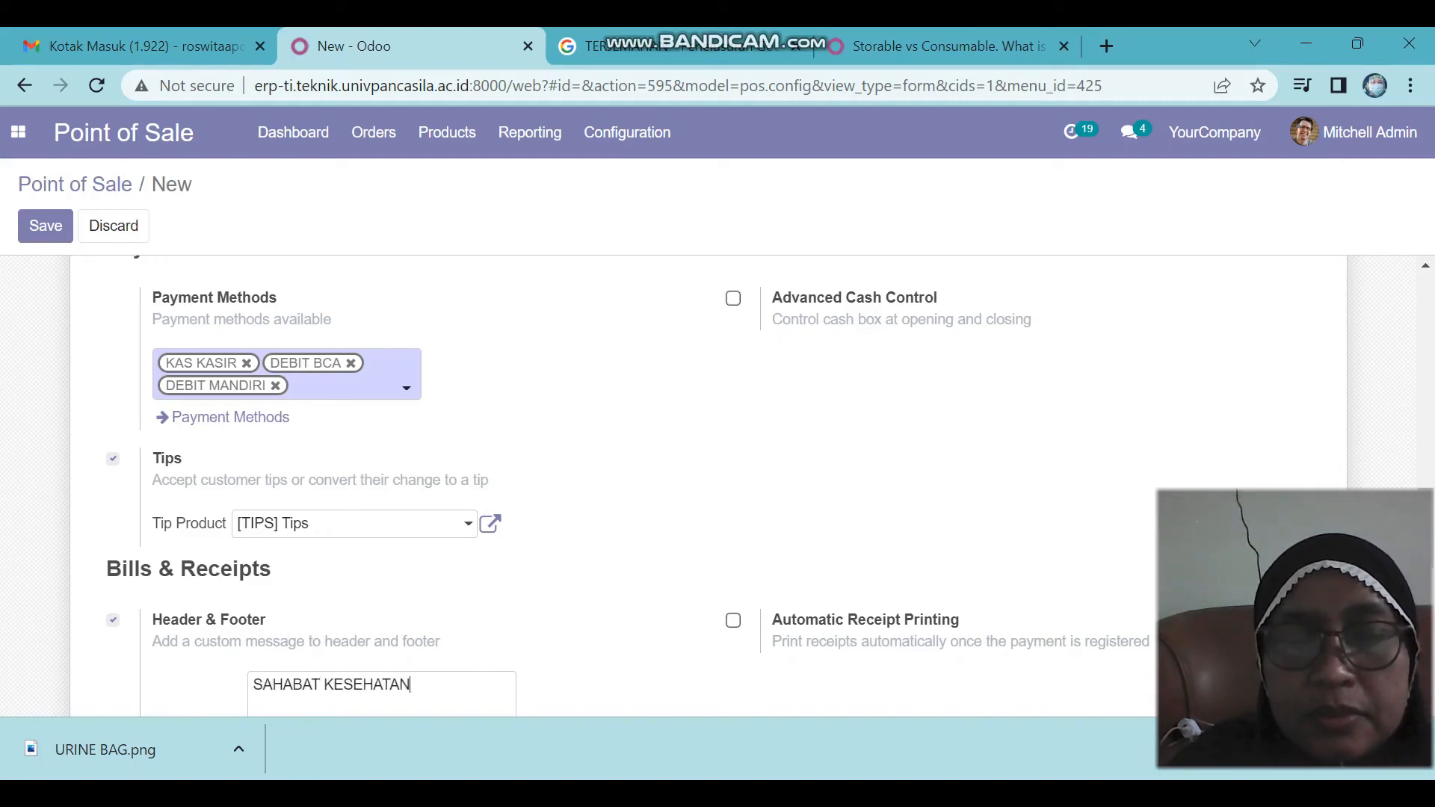
type(" ANDA")
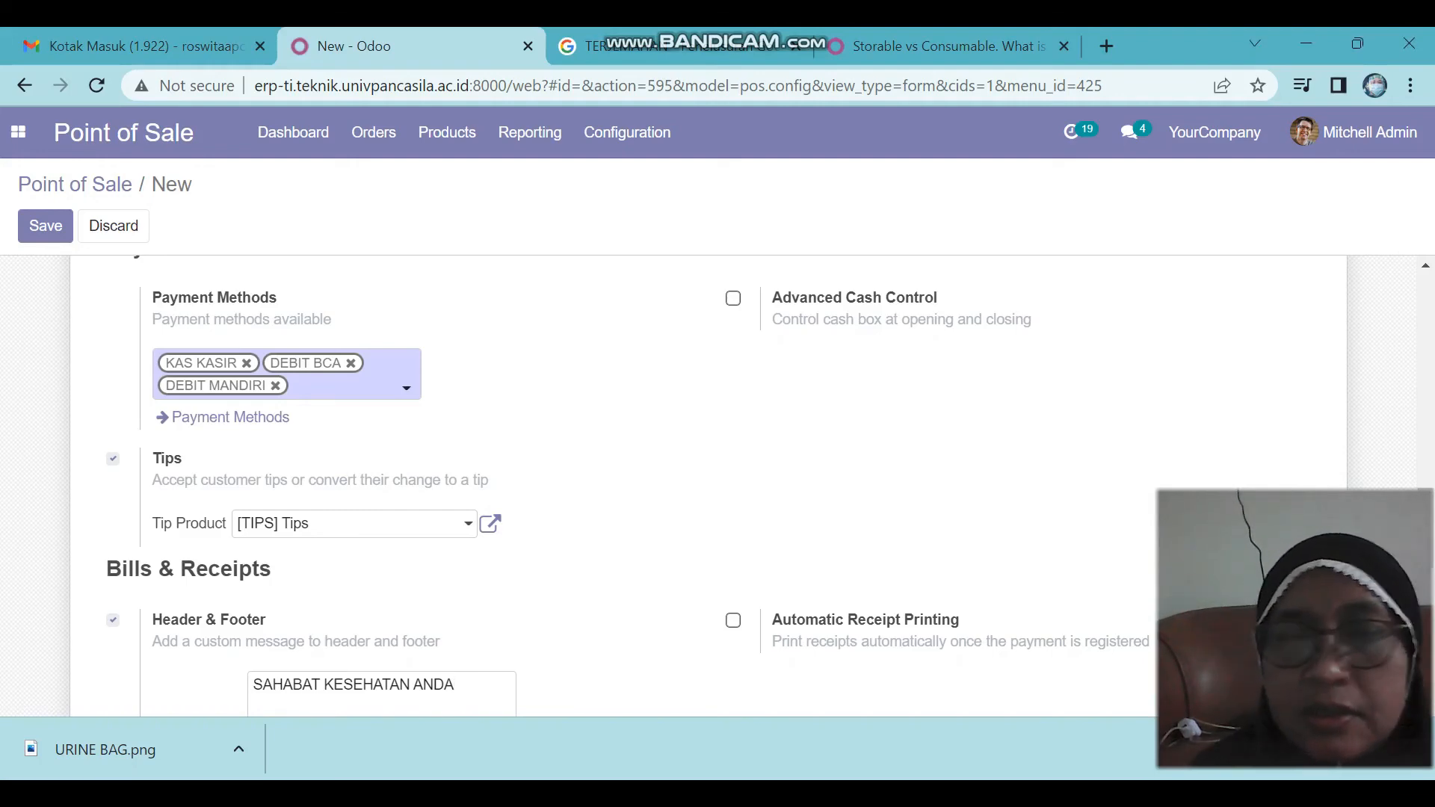
scroll(696, 485, "down", 3)
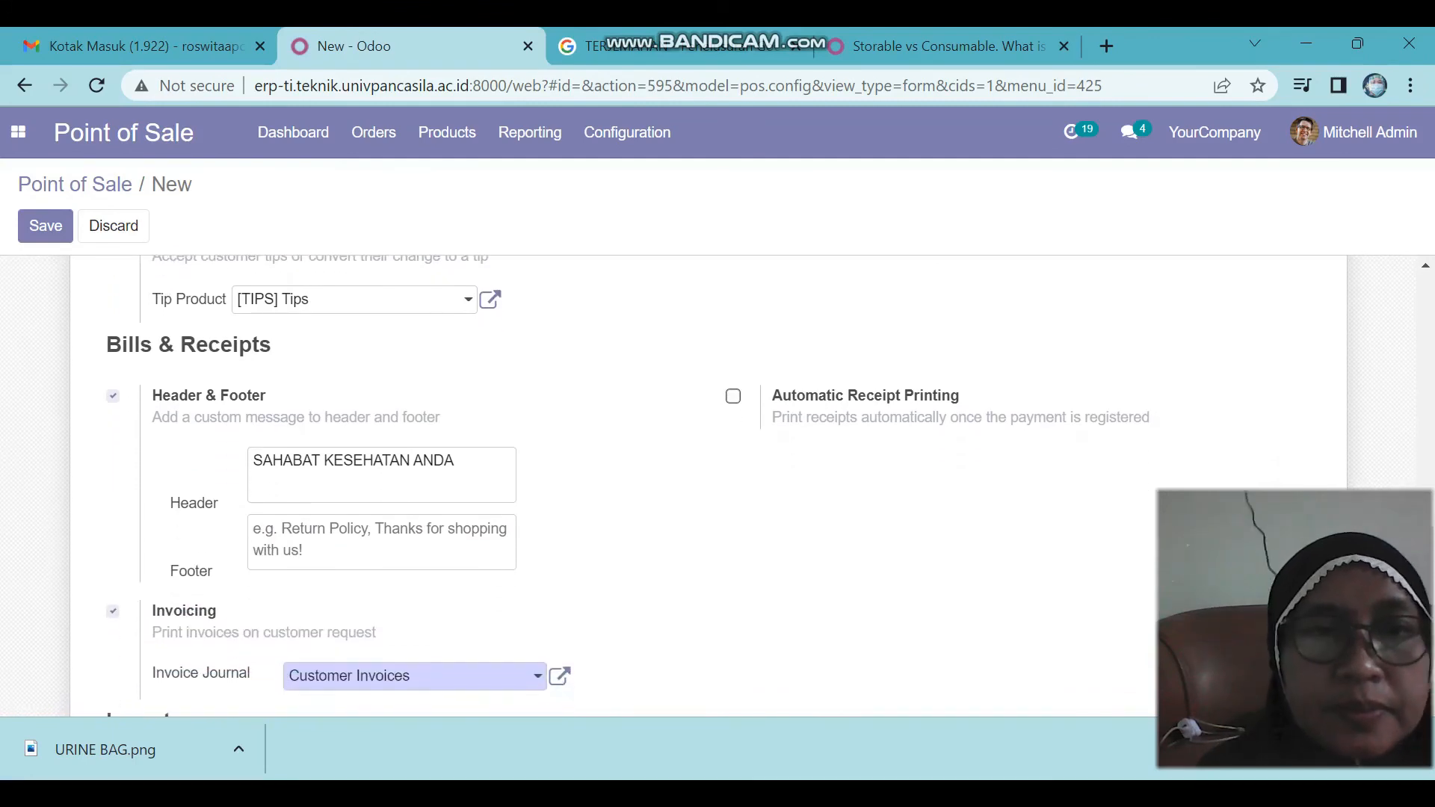
type("TER")
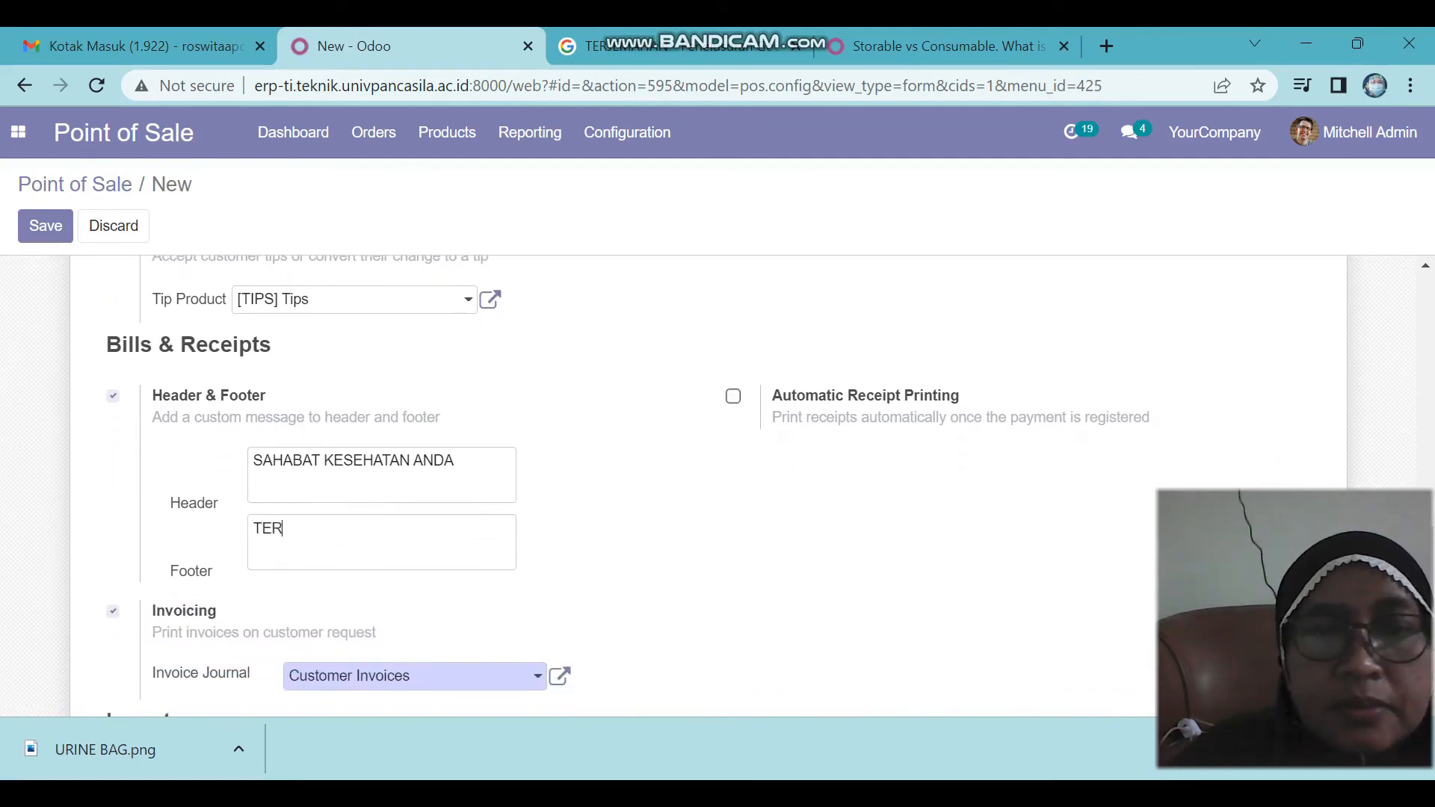
type("IMA KASIH")
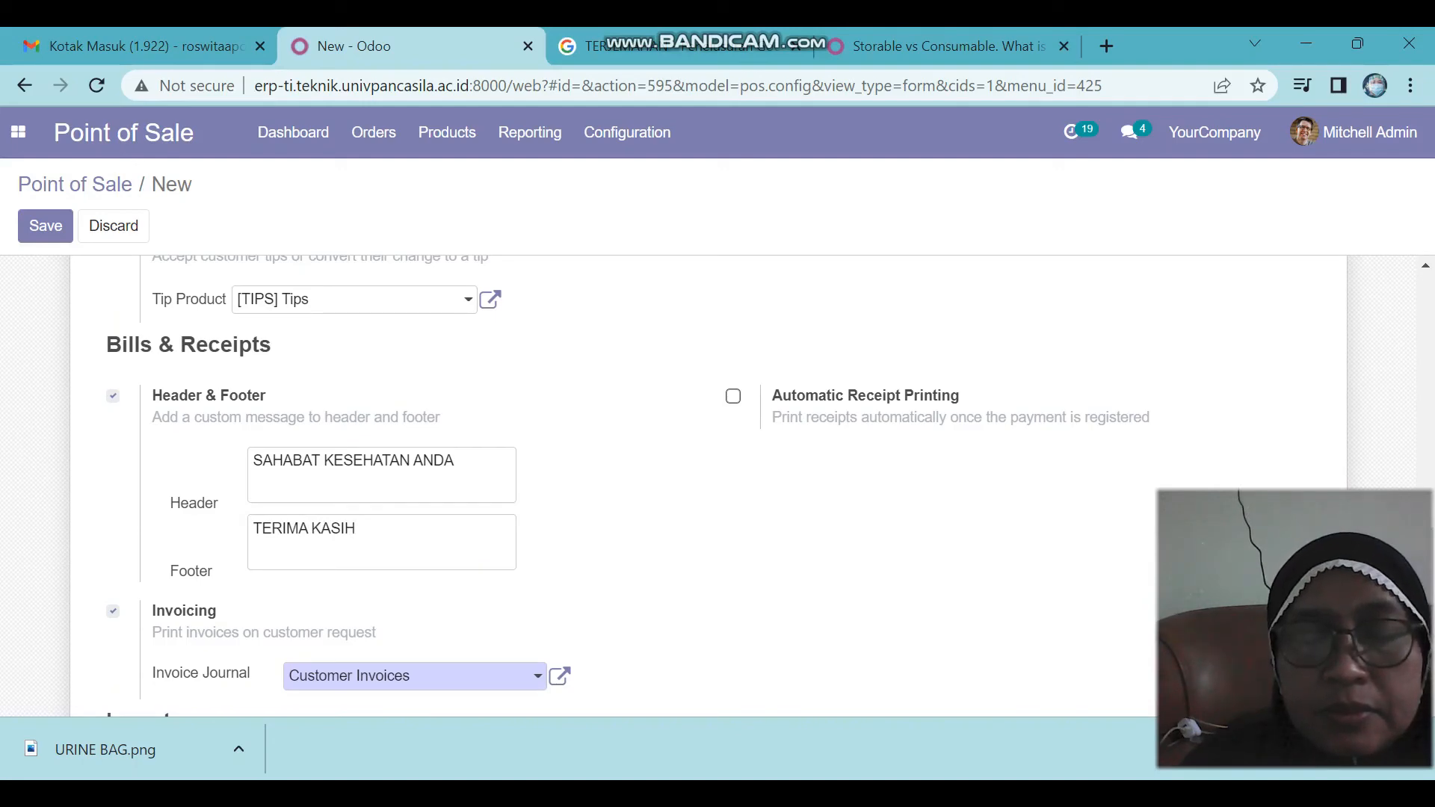
type(", ")
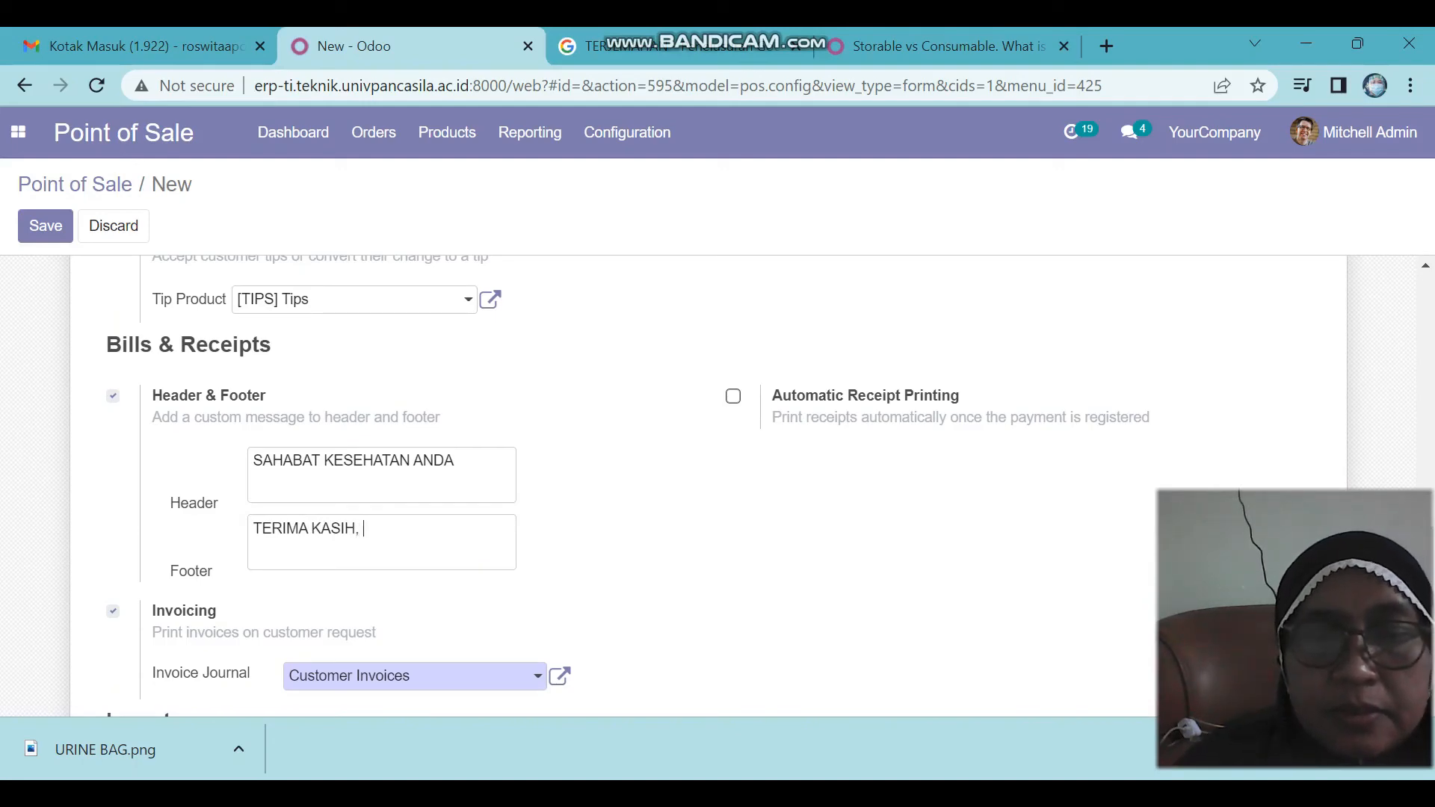
type("TETAP")
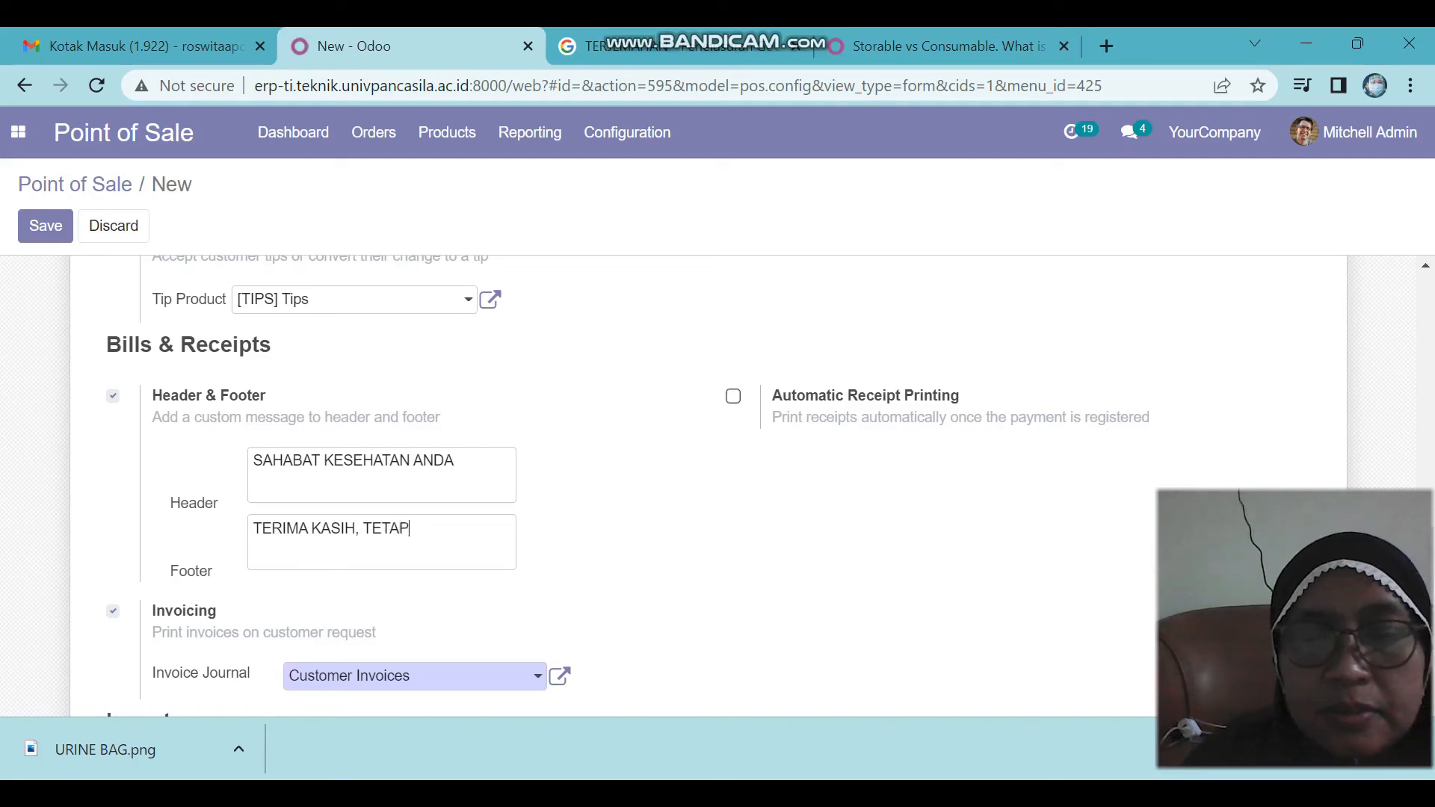
type(" SEHAT")
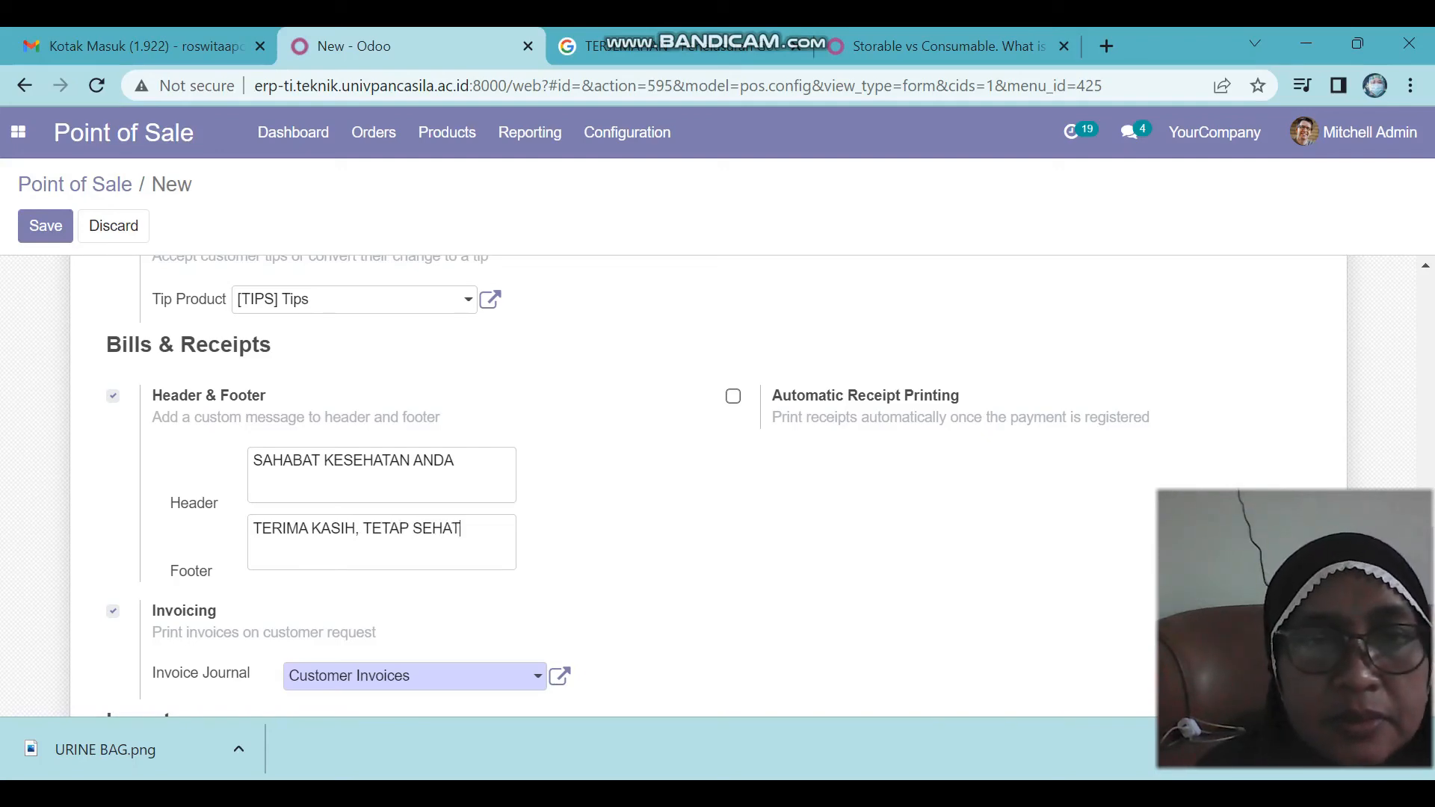
Replace the word TETAP with SALAM in the receipt footer text.
left_click_drag(409, 529, 363, 529)
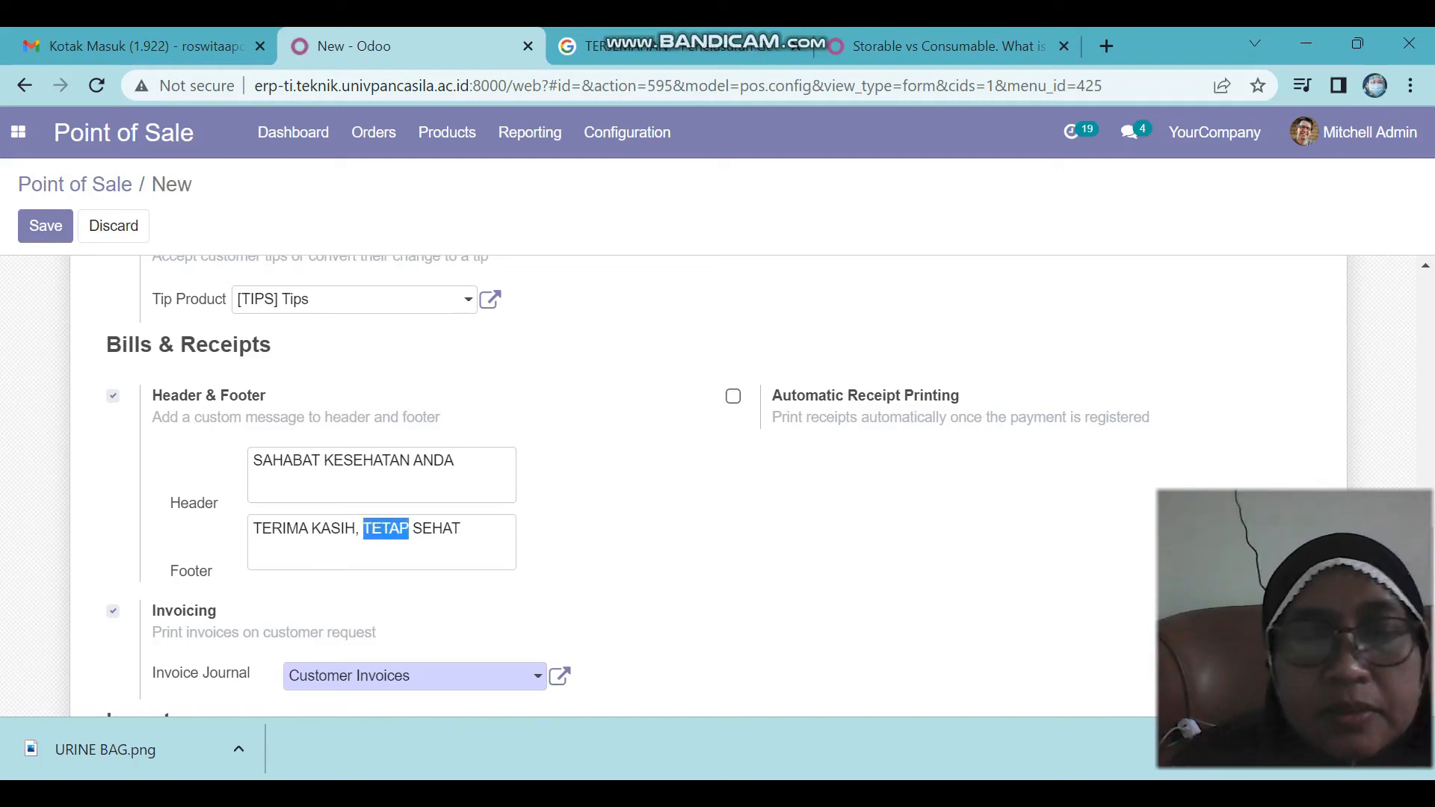
type("LE")
key("BackSpace")
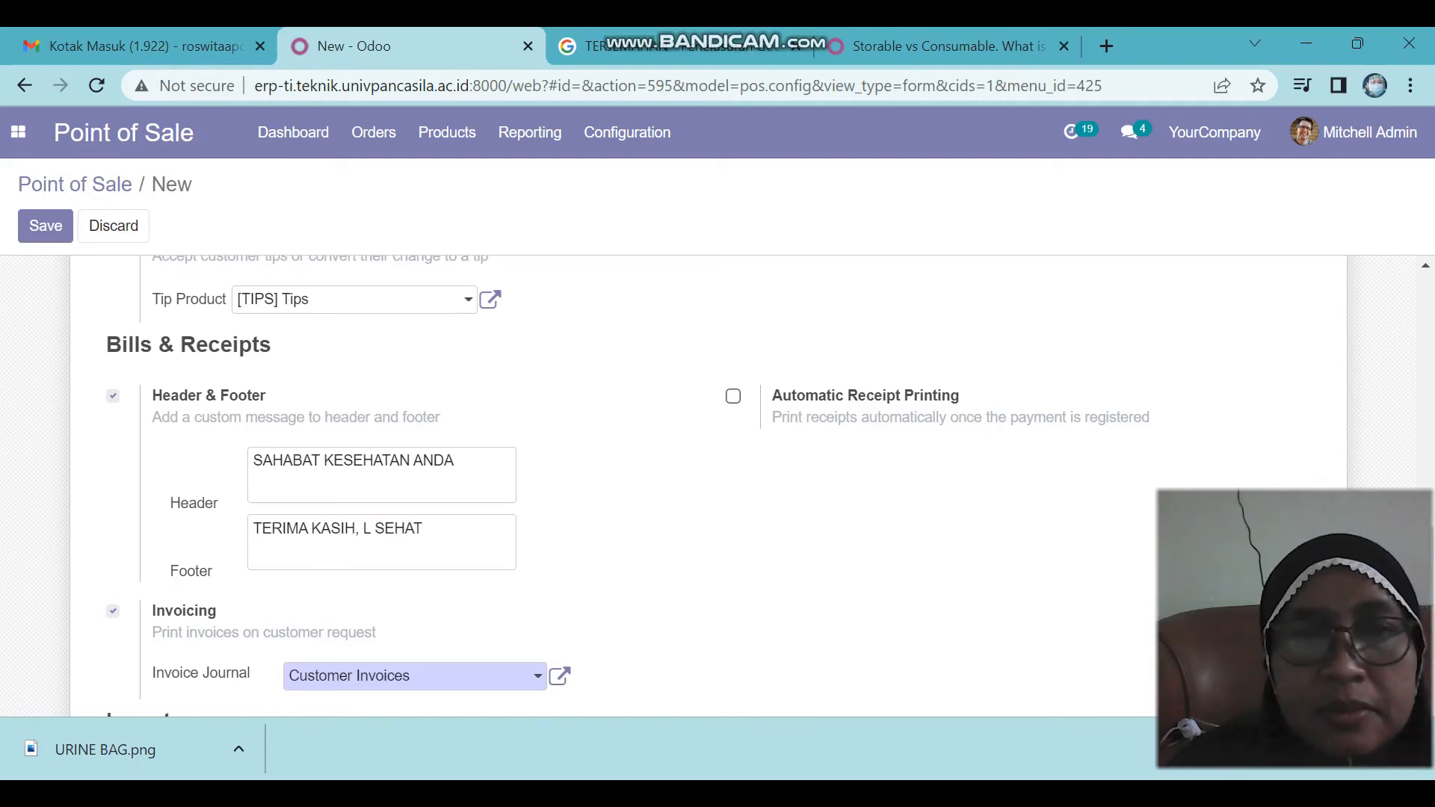
key("BackSpace")
type("SALAM")
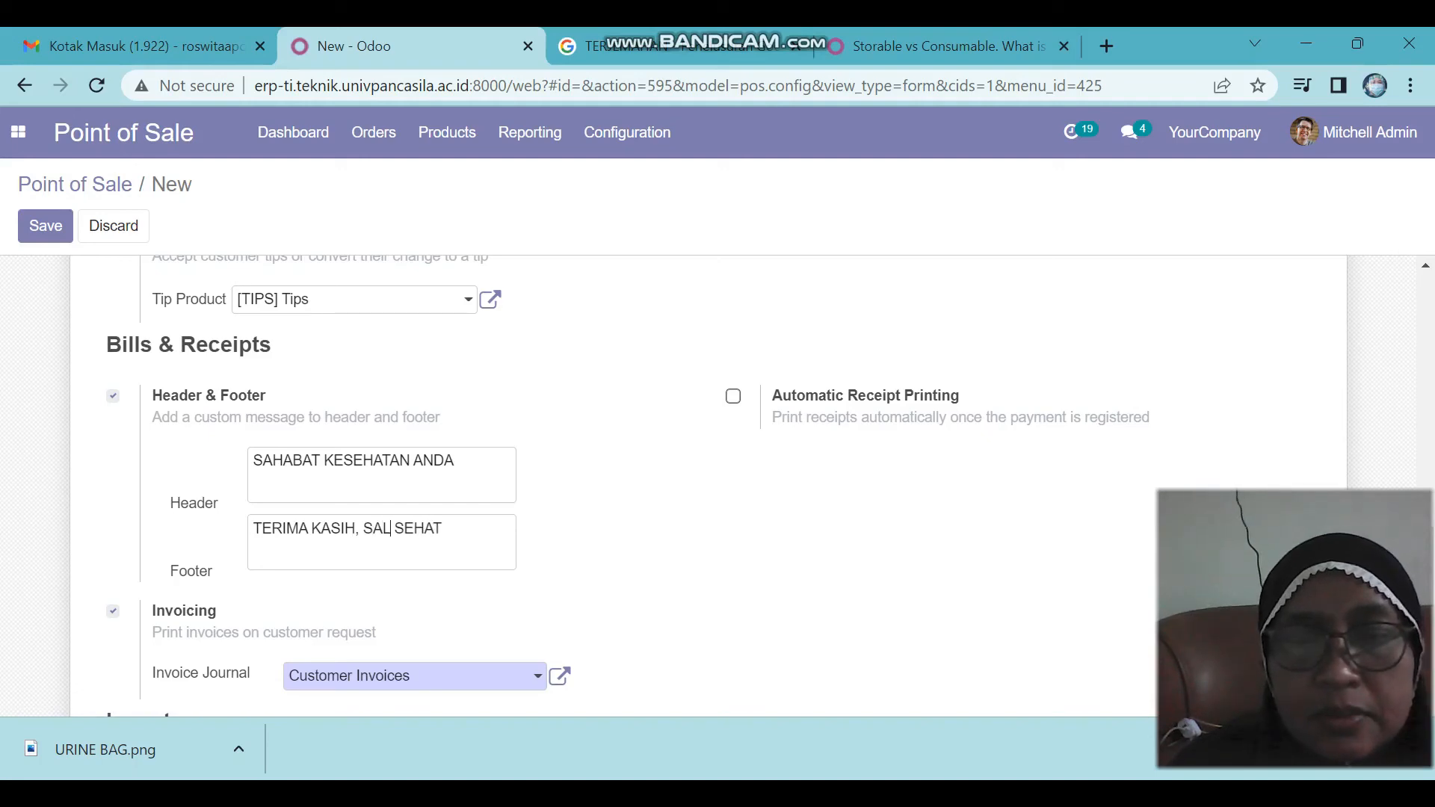
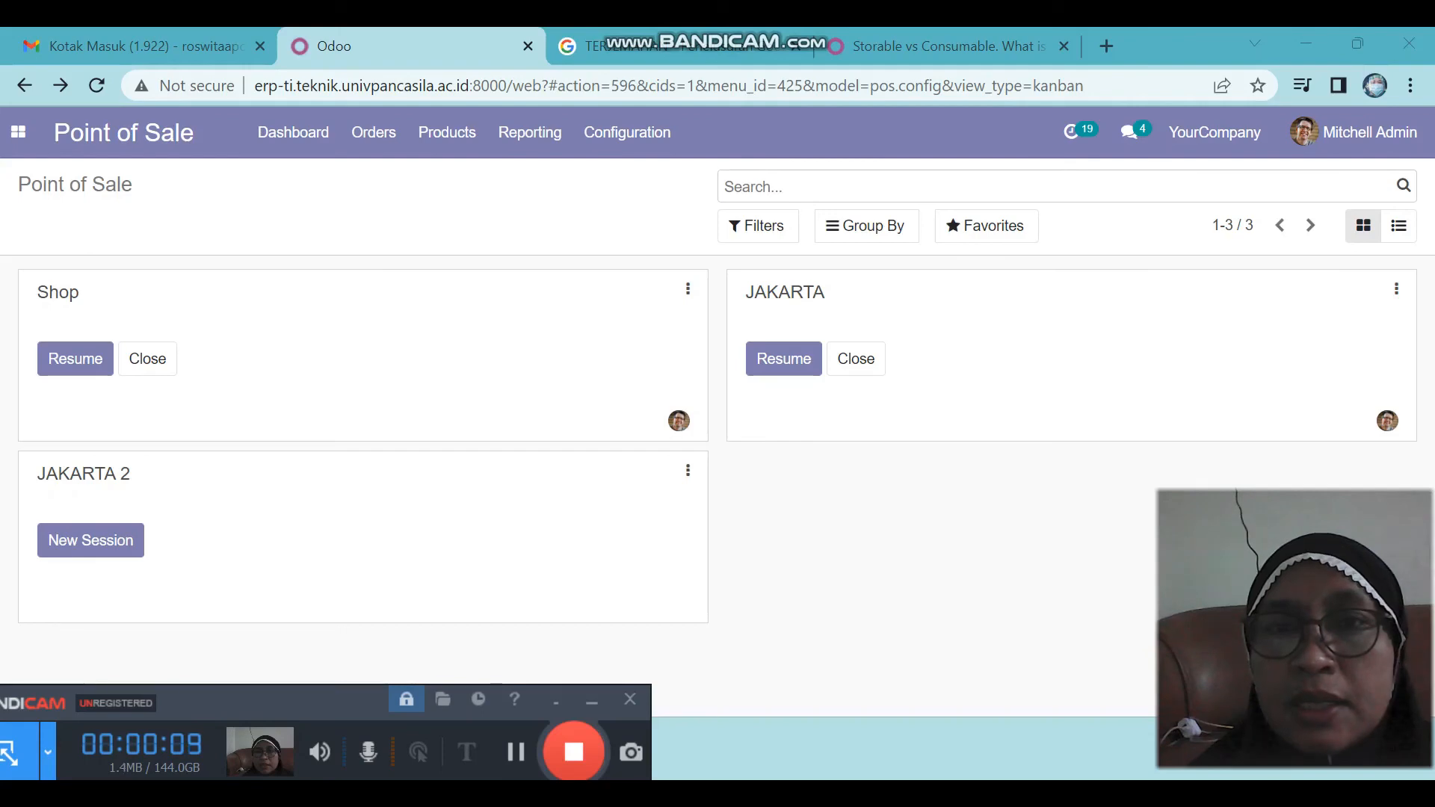
Resume the JAKARTA point of sale session and log in as the non-admin cashier.
left_click(783, 359)
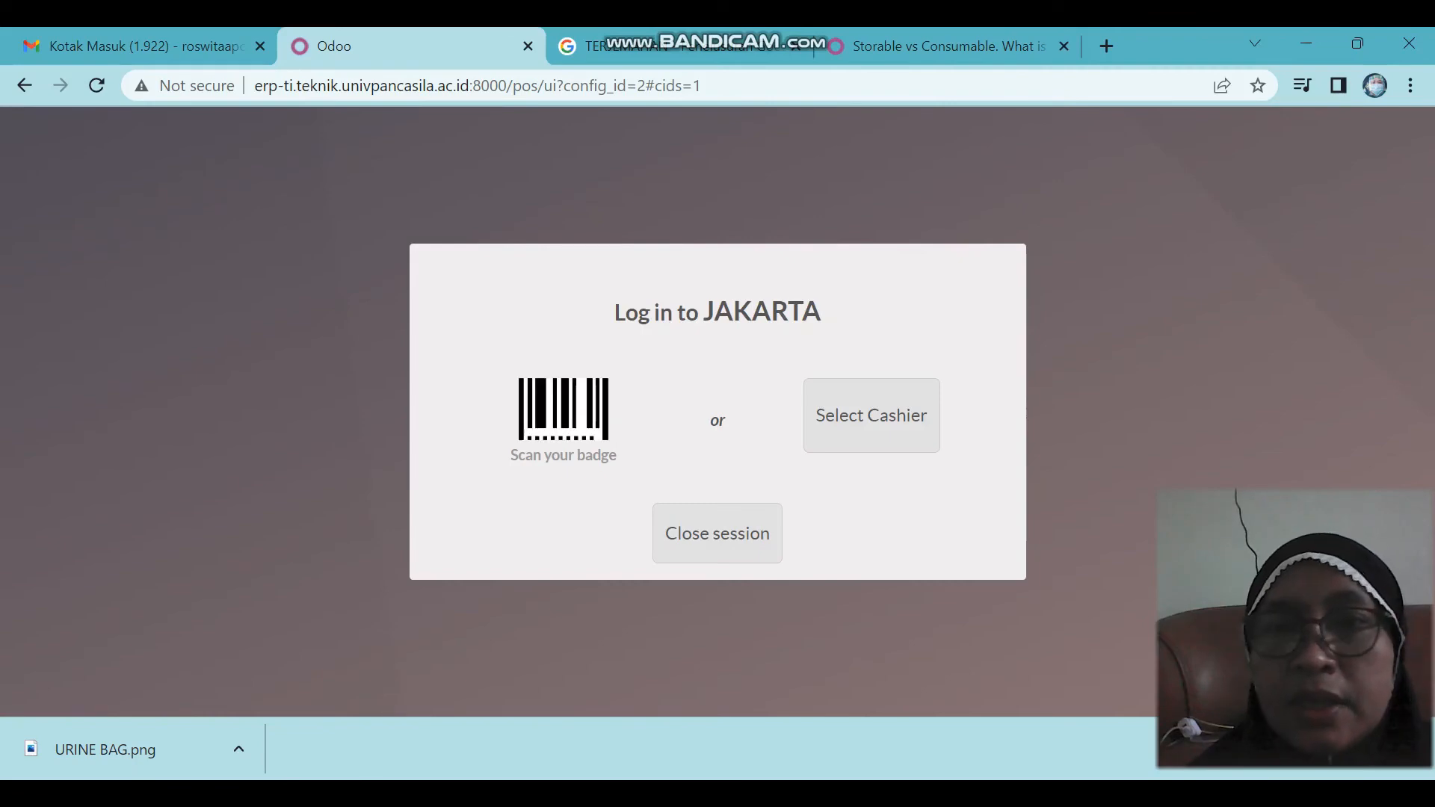
left_click(872, 432)
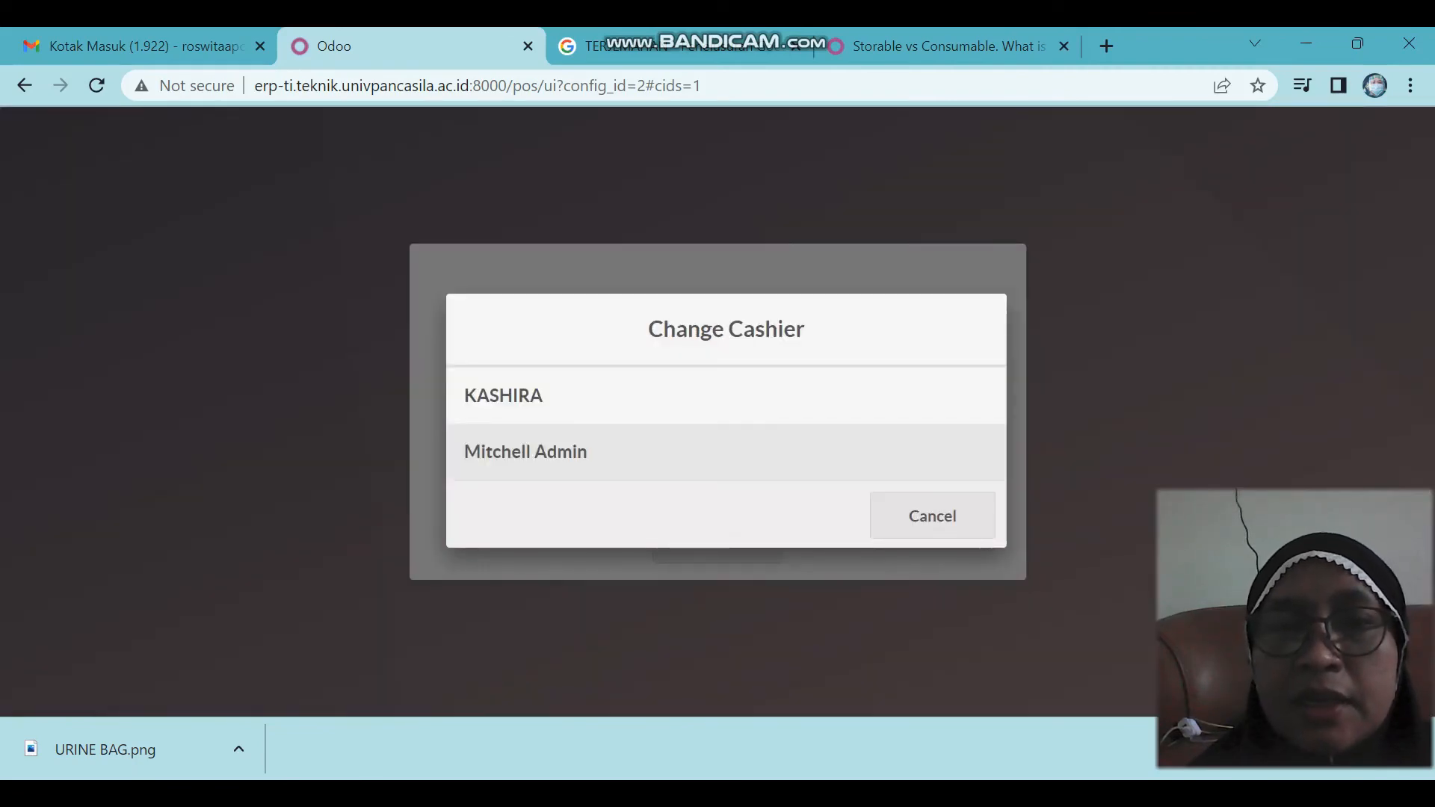
left_click(726, 395)
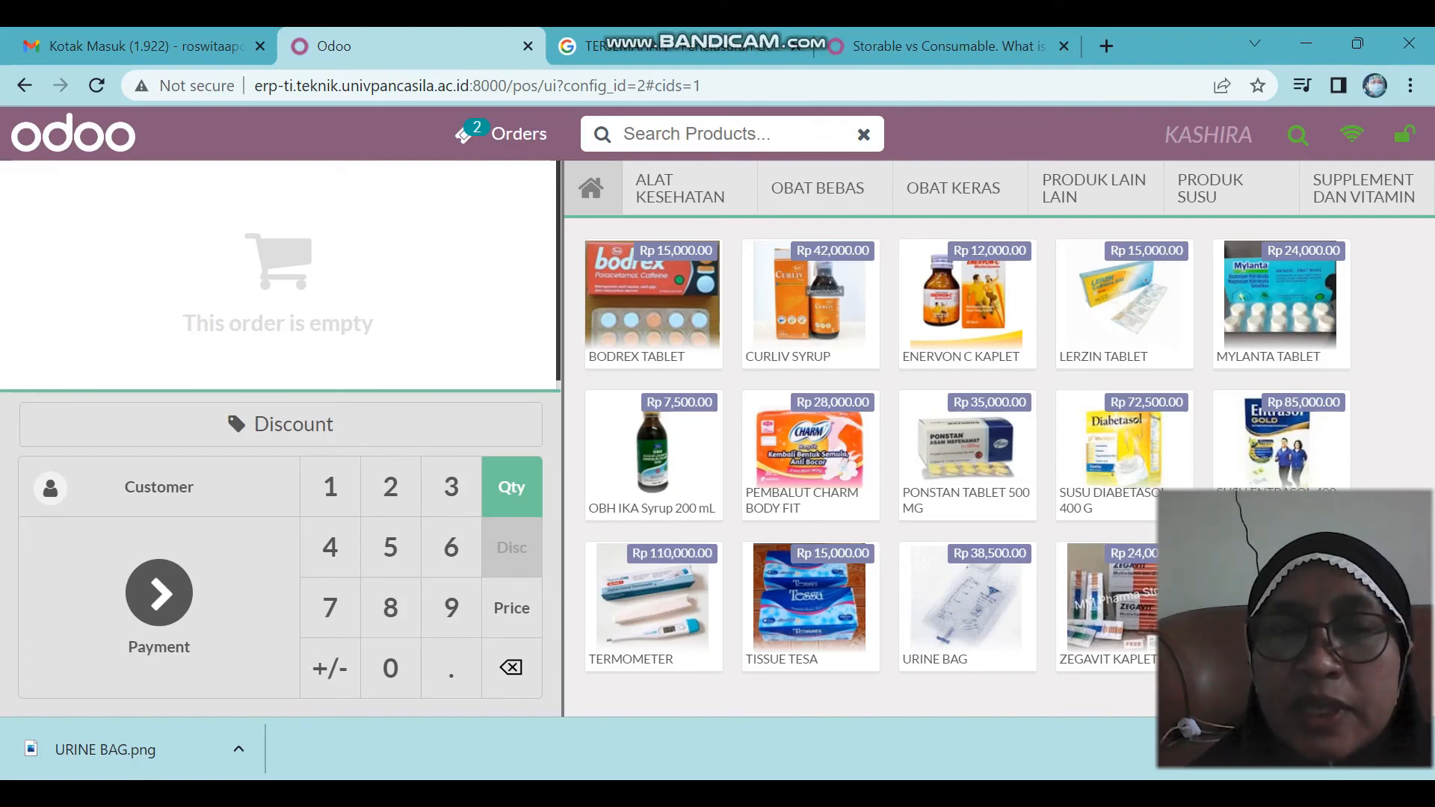
Add one BODREX TABLET, one CURLIV SYRUP and one TISSUE TESA to the order and proceed to payment.
left_click(654, 304)
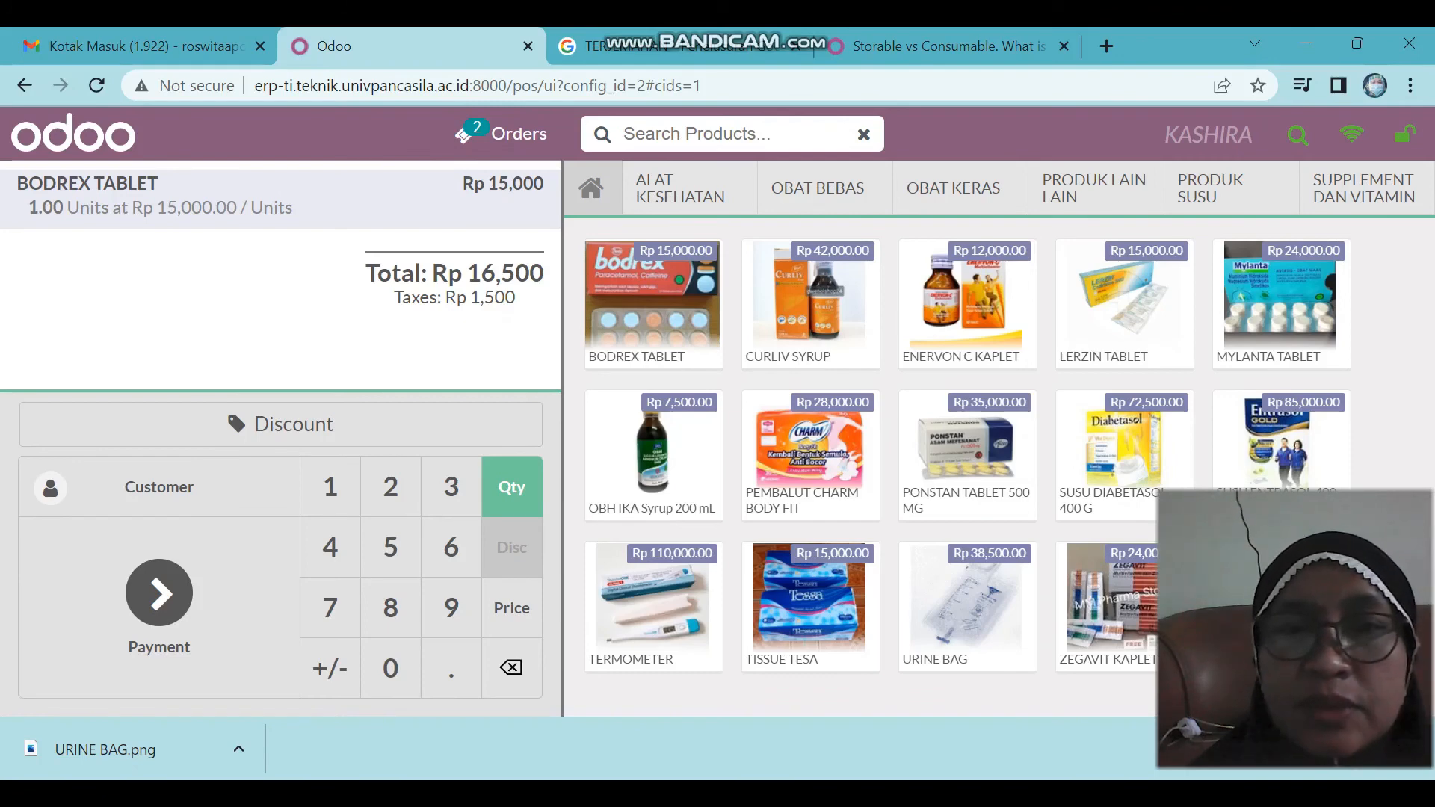
left_click(809, 304)
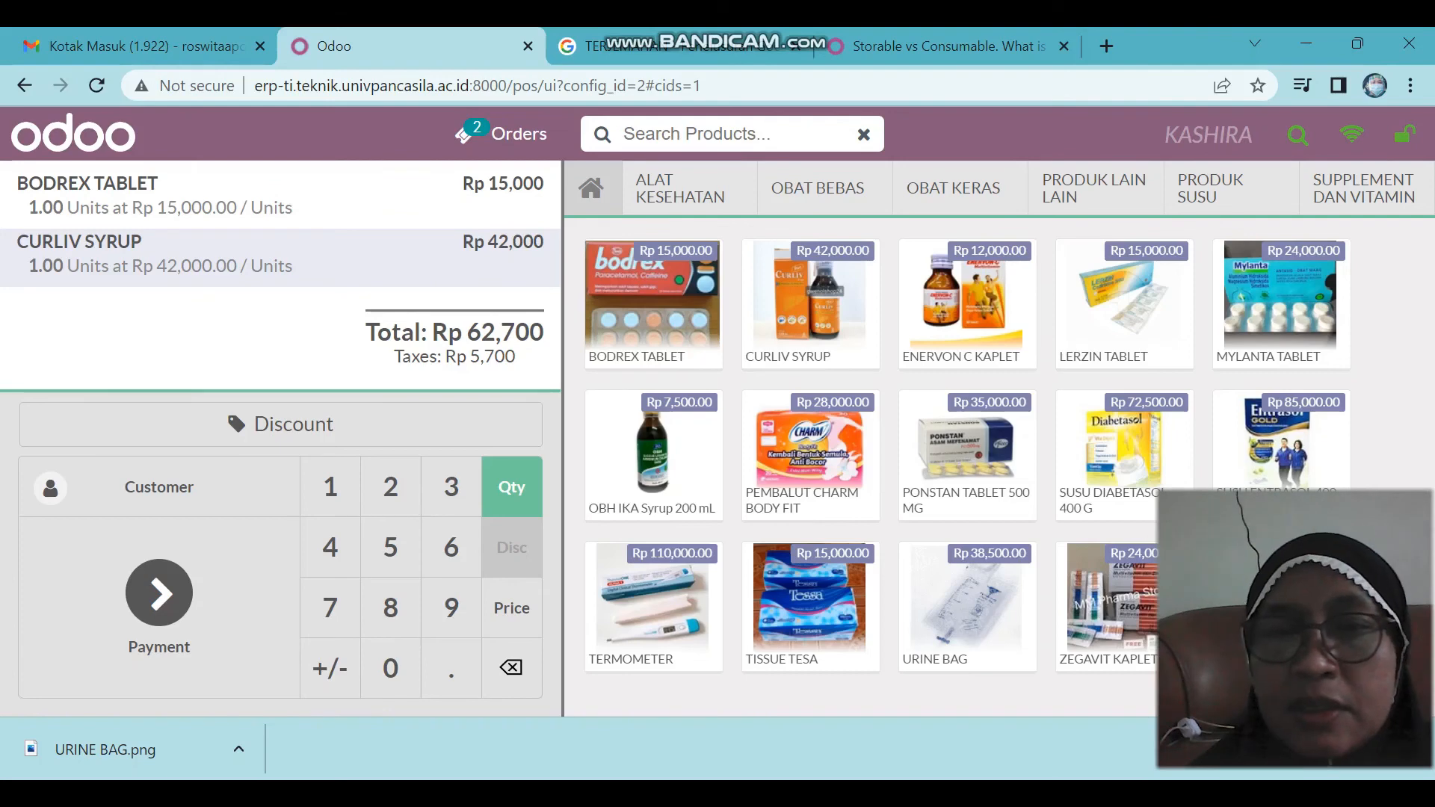
left_click(810, 606)
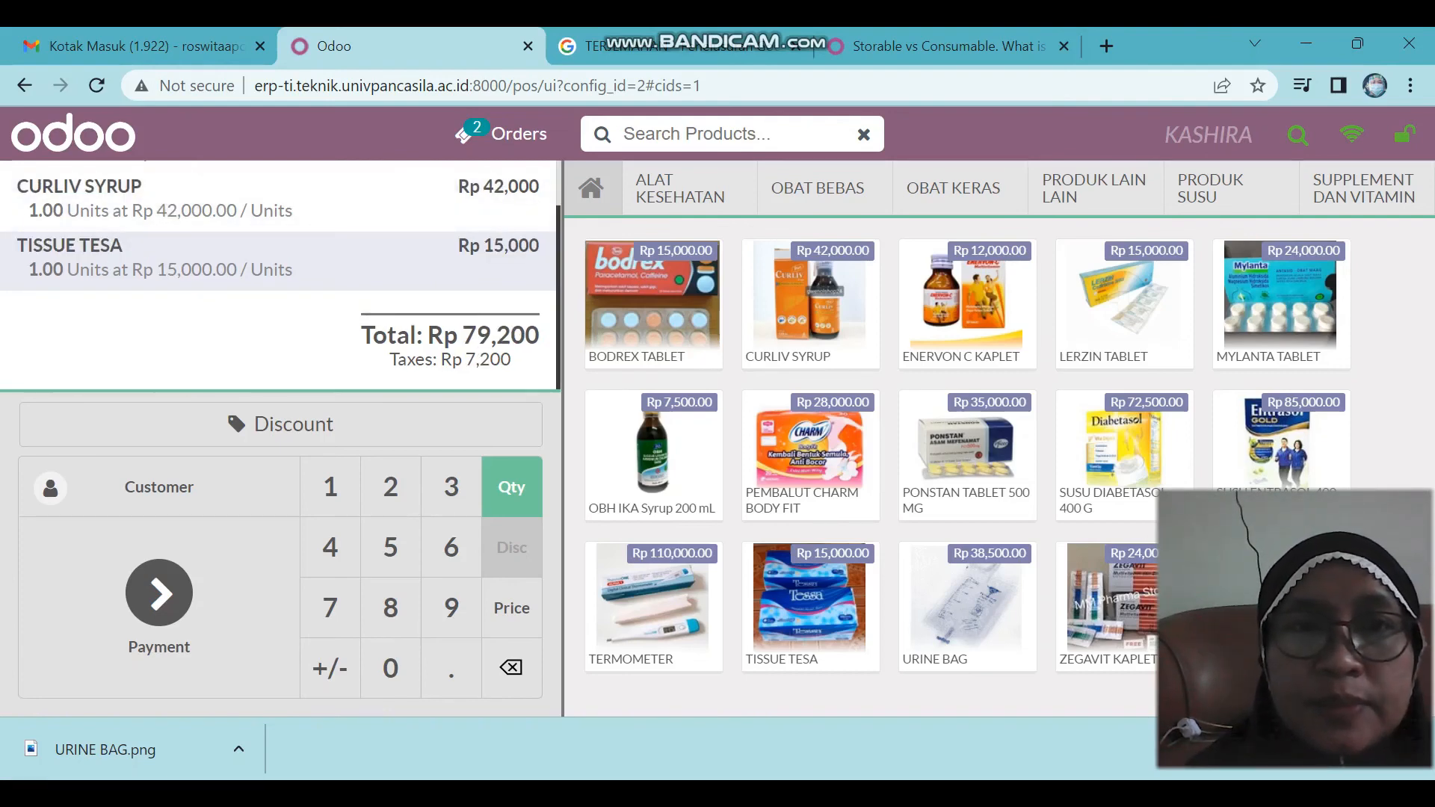
scroll(279, 275, "up", 1)
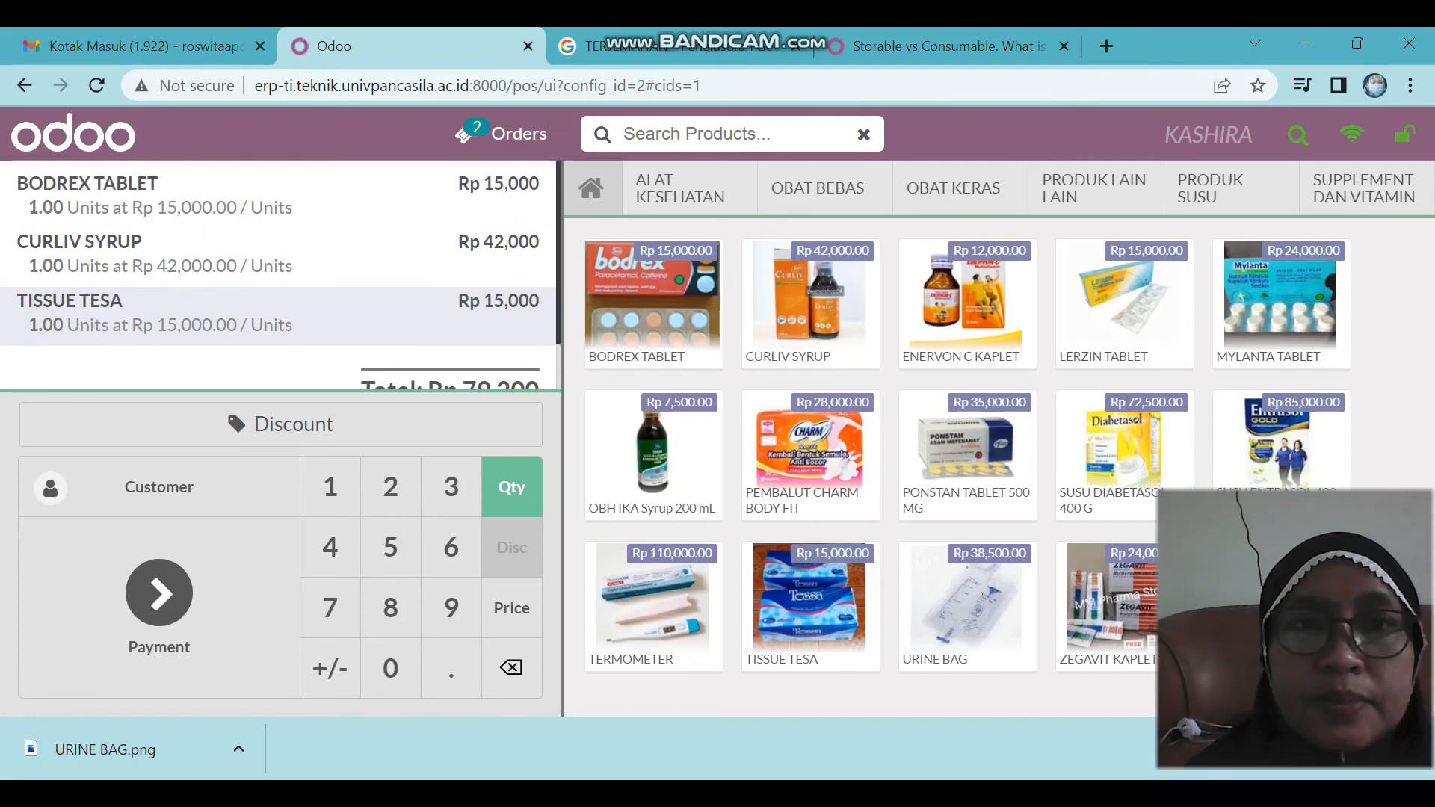
scroll(278, 275, "down", 1)
scroll(278, 275, "up", 1)
scroll(278, 275, "down", 1)
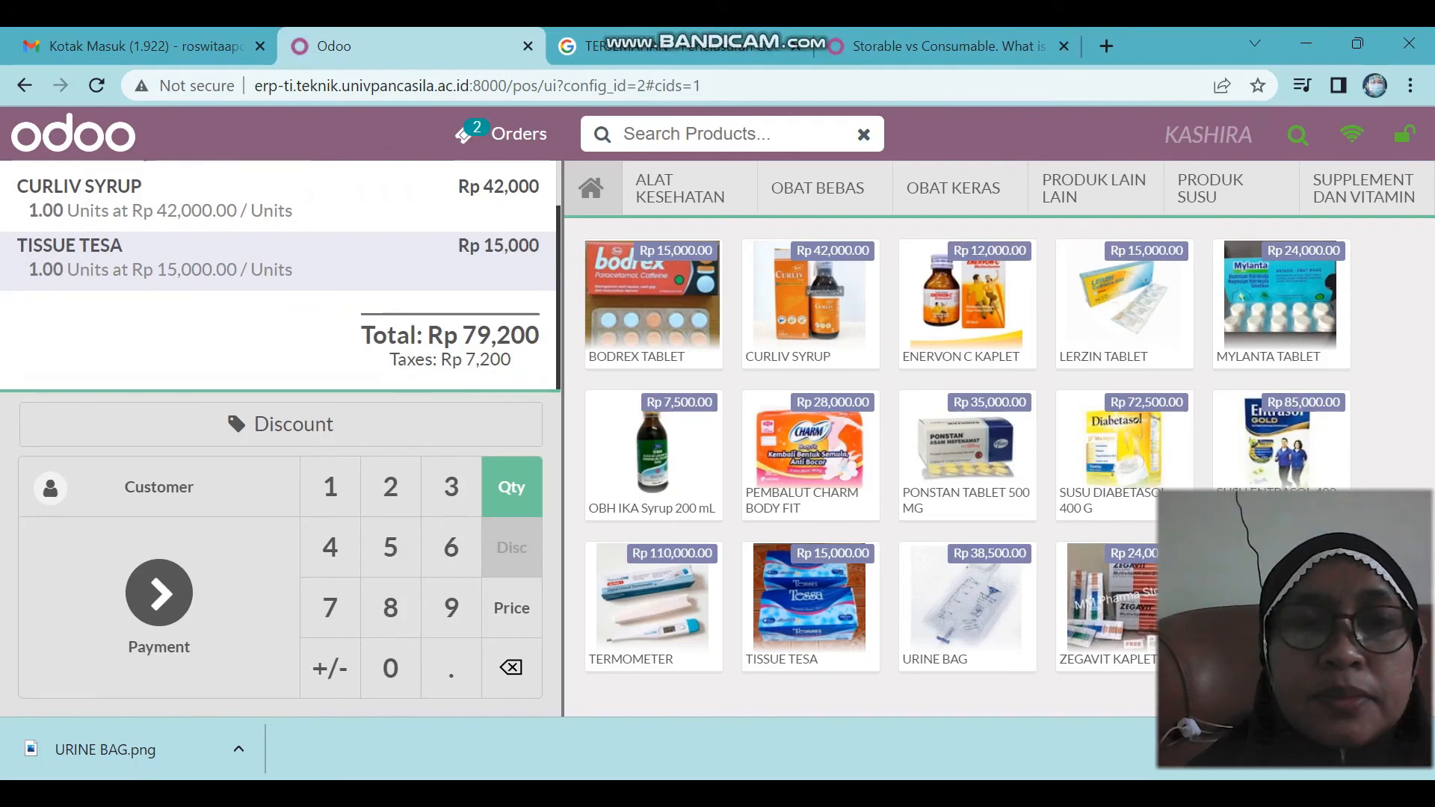
scroll(278, 275, "up", 1)
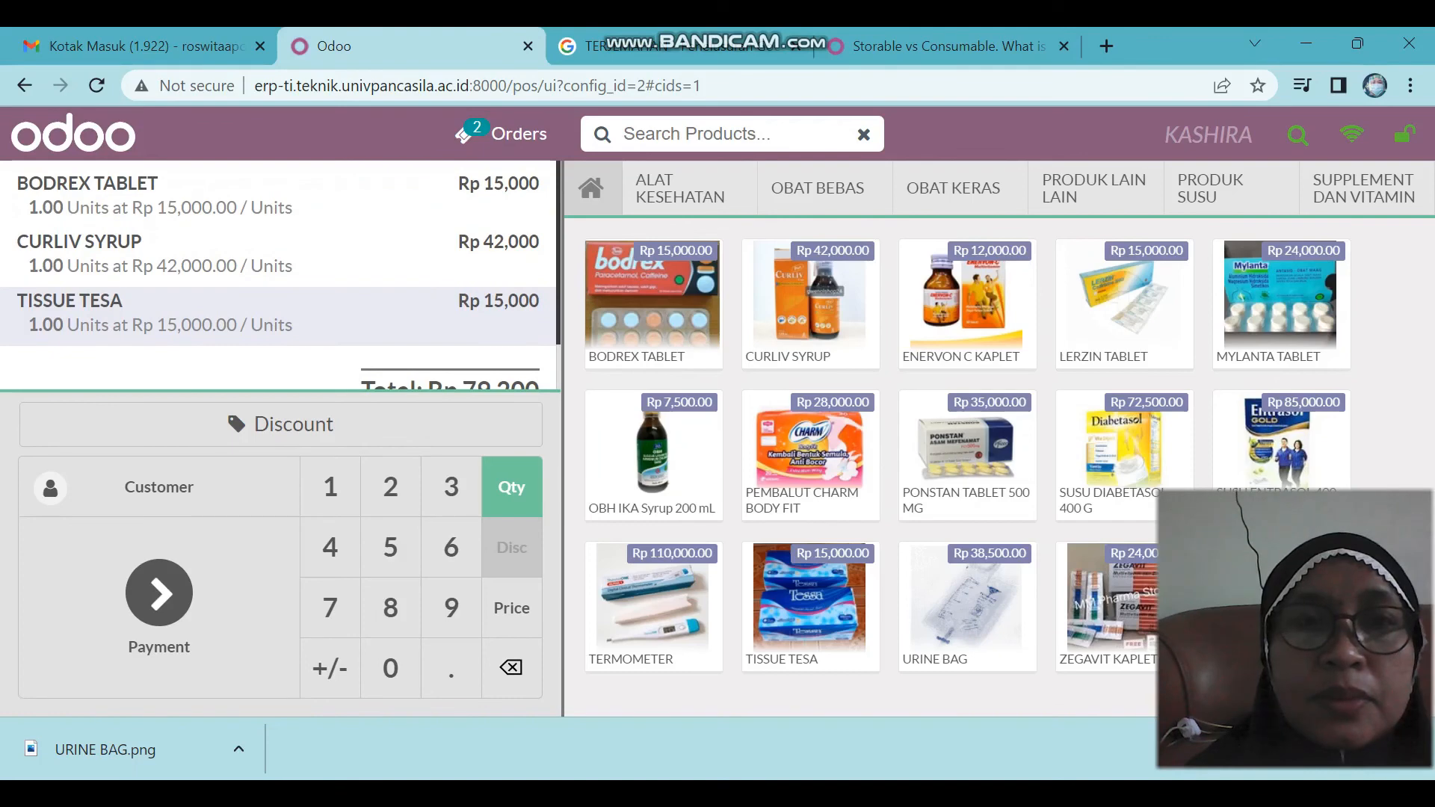
scroll(278, 275, "down", 1)
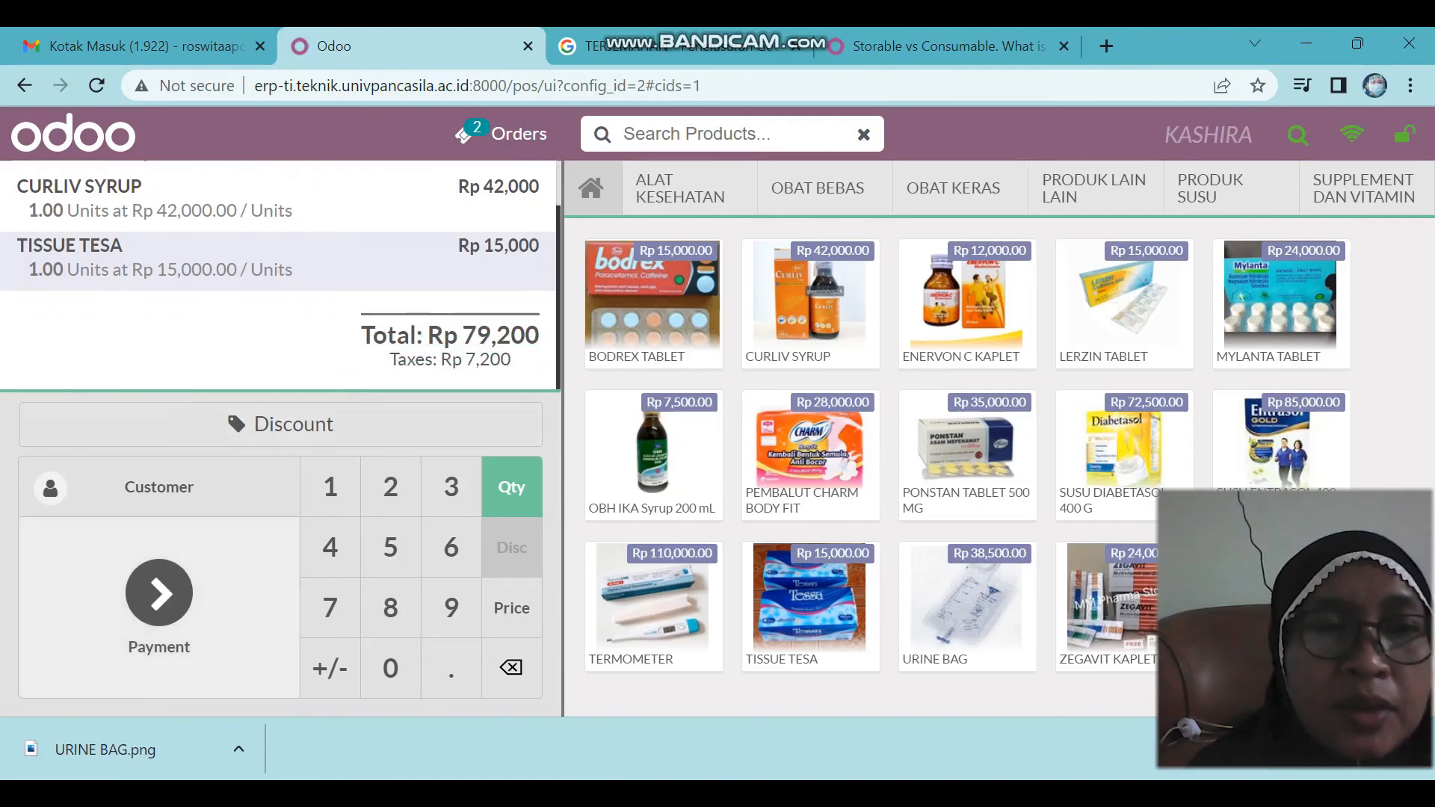
left_click(158, 598)
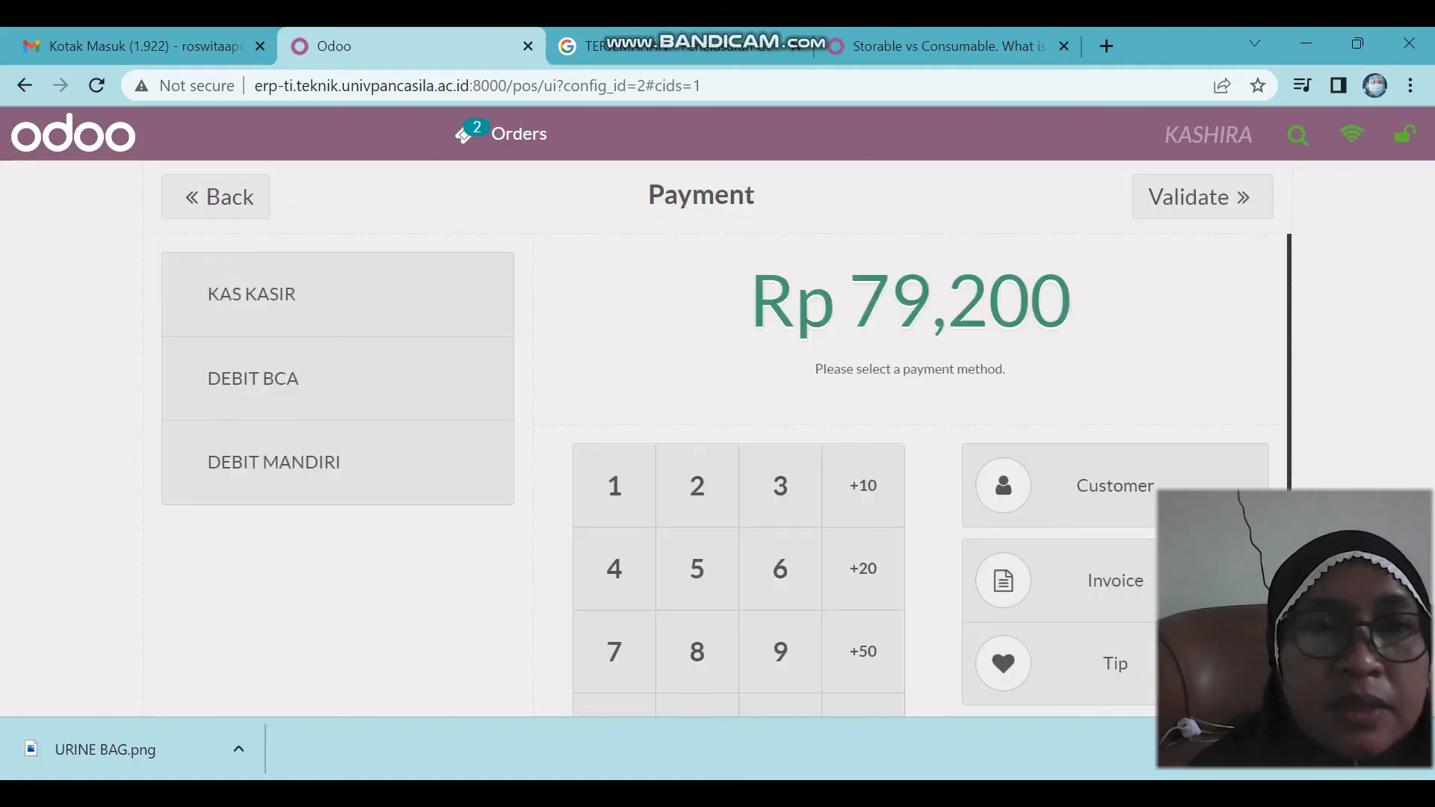
left_click(285, 294)
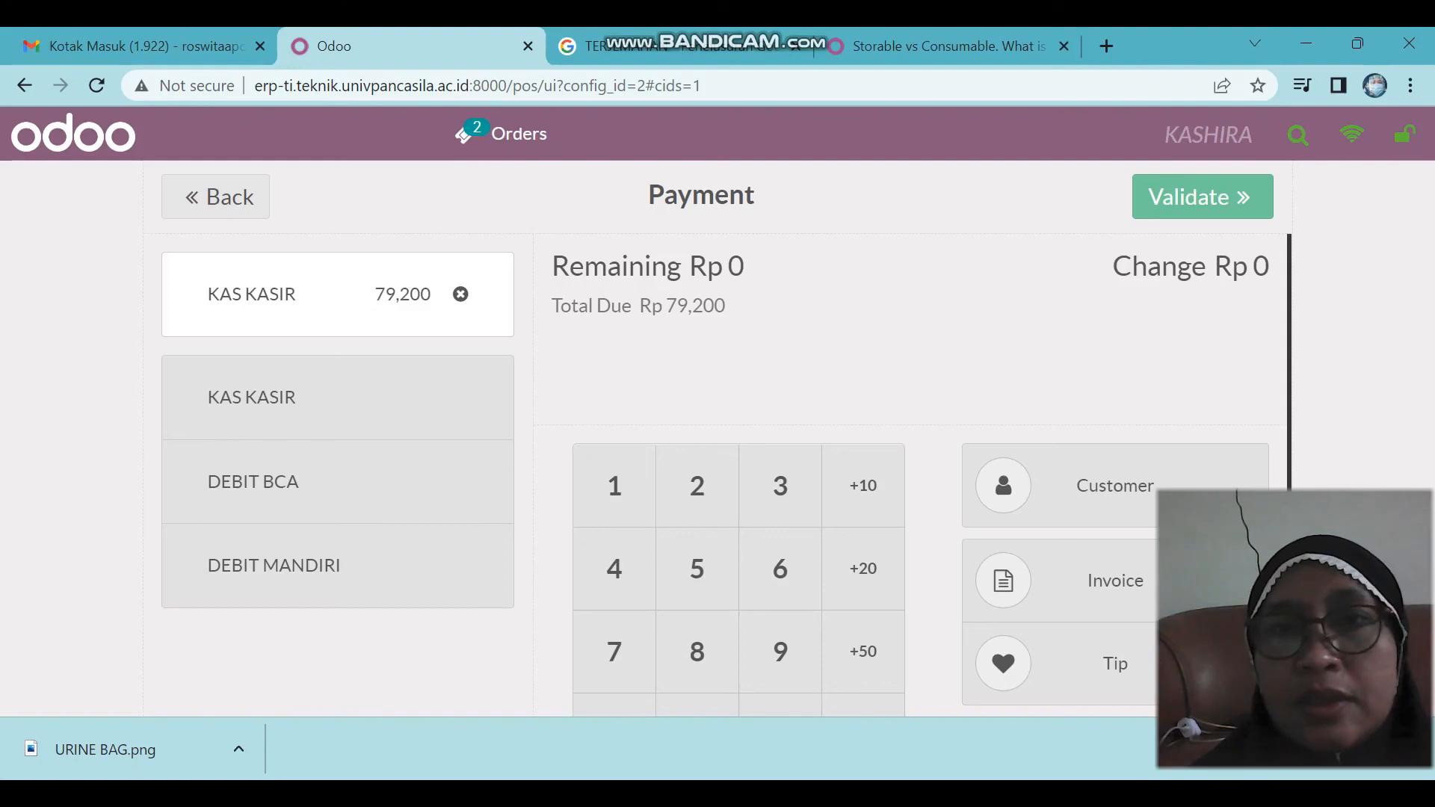
left_click(284, 397)
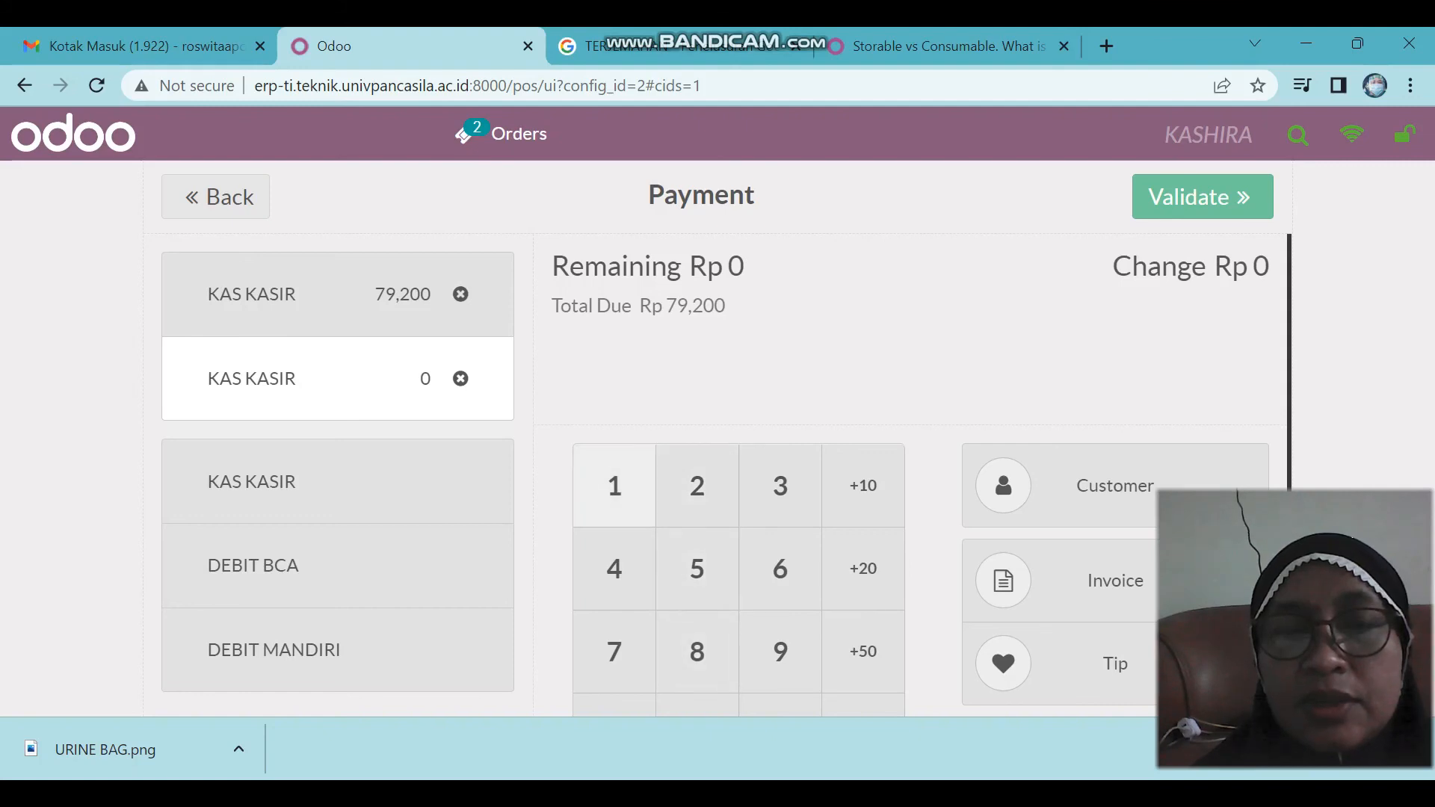
left_click(615, 486)
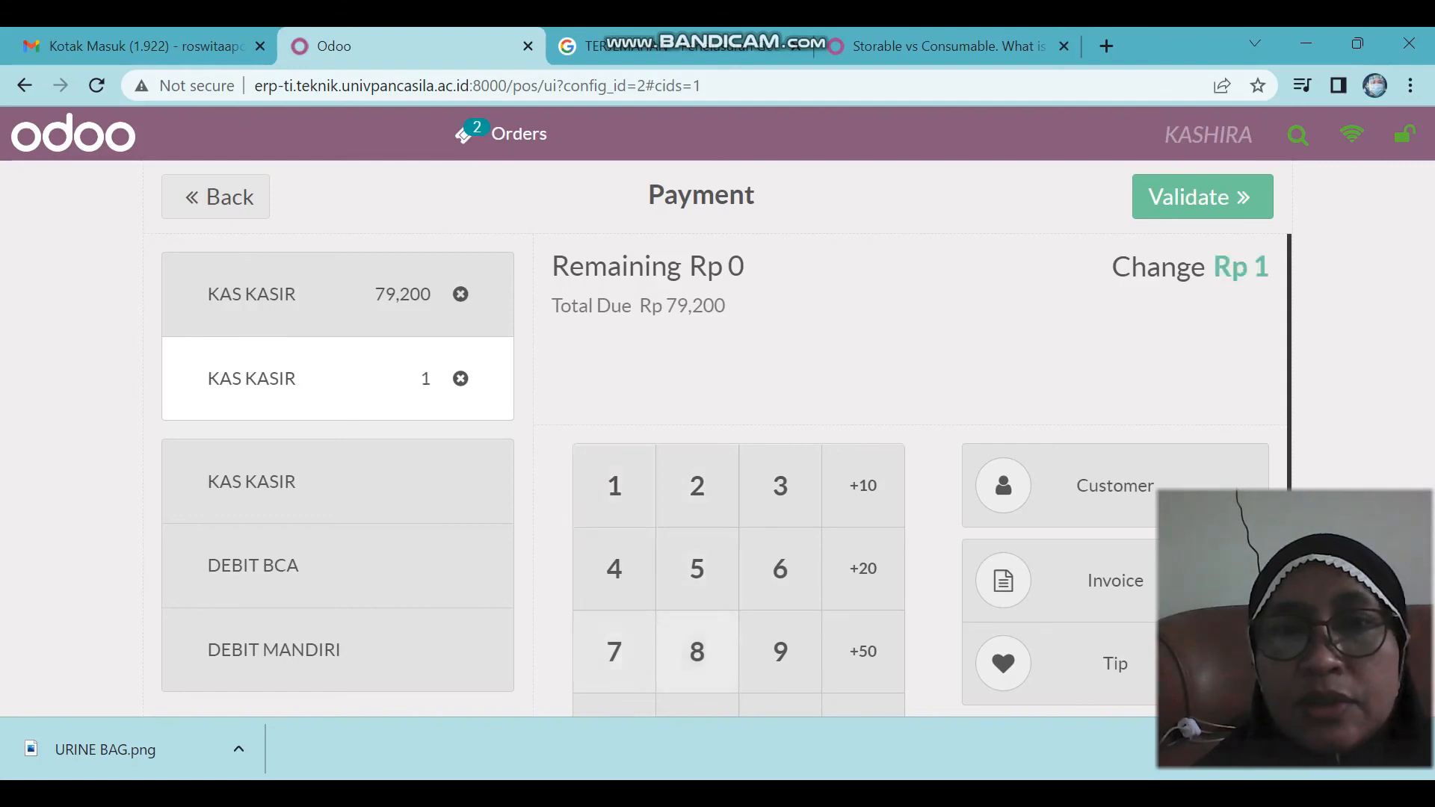
left_click(698, 706)
left_click(697, 707)
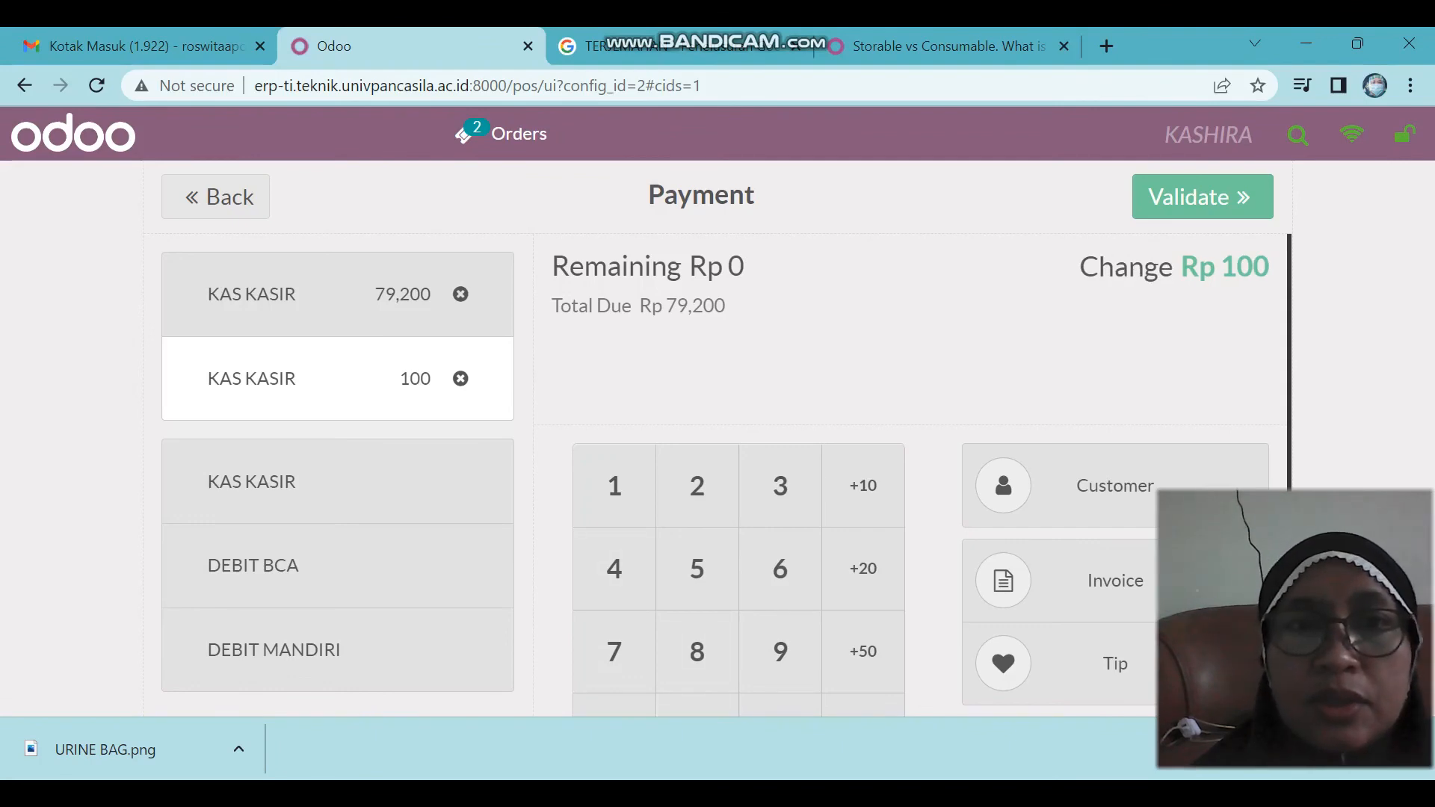
left_click(460, 379)
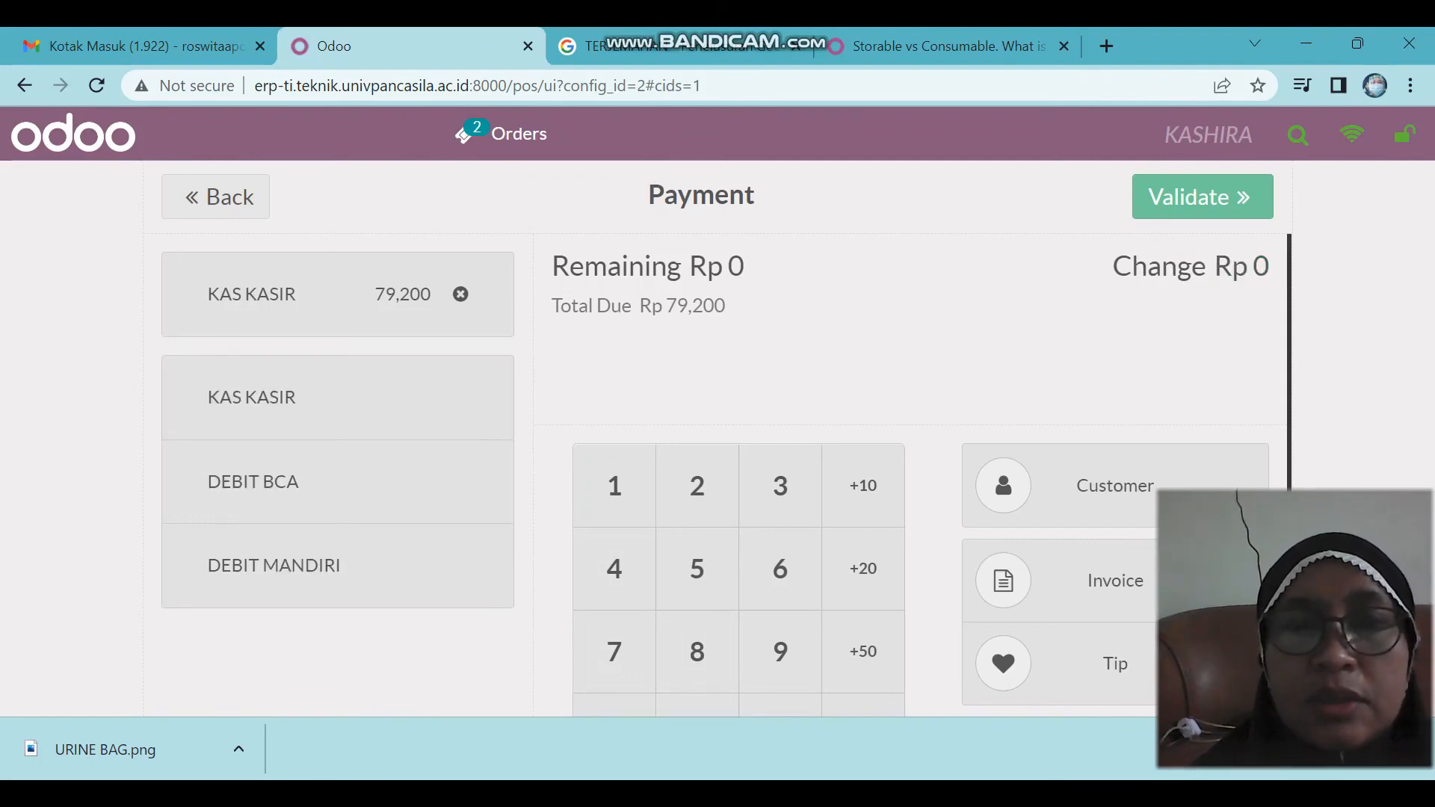
left_click(461, 293)
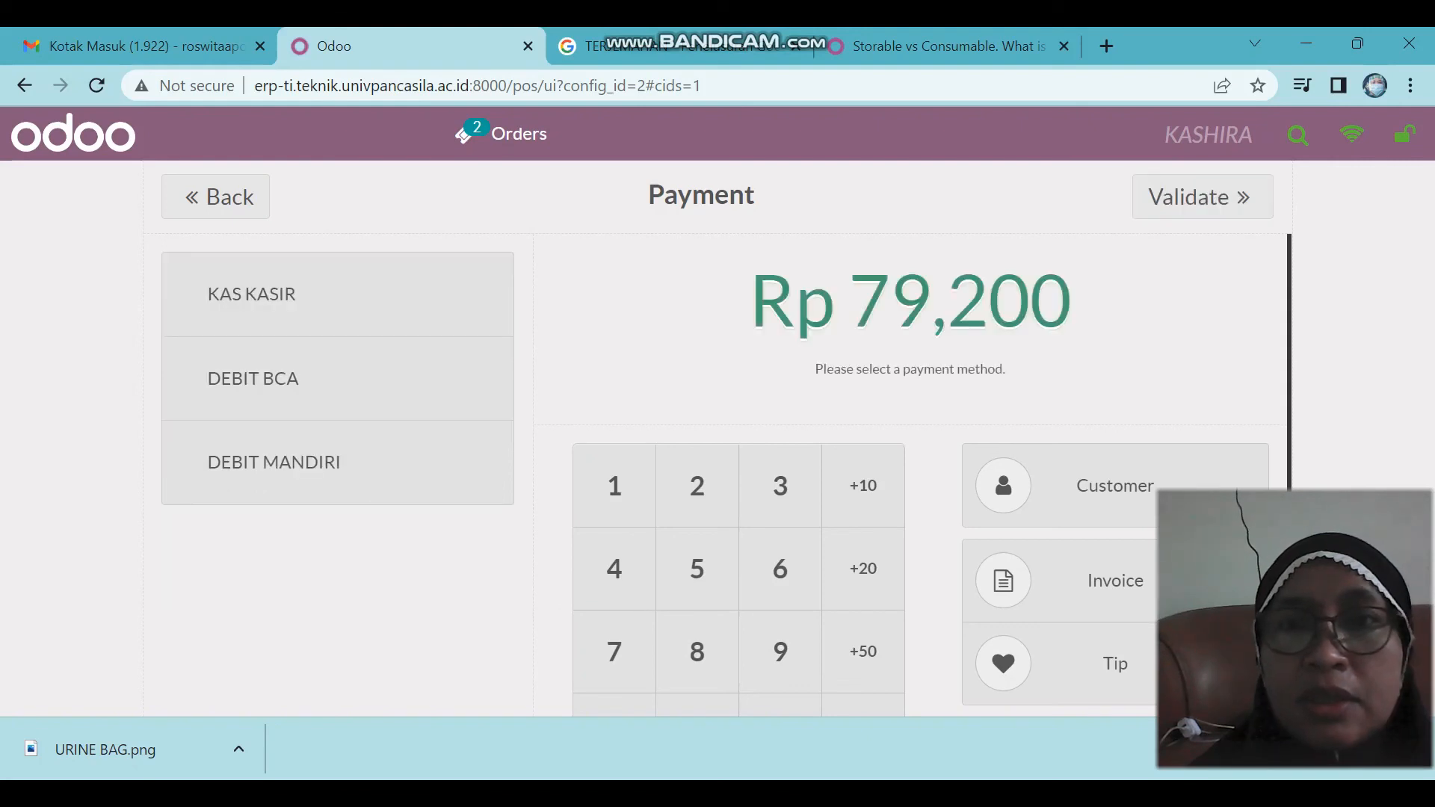
Add a KAS KASIR payment to the order and set the amount received to 100,000.
left_click(460, 294)
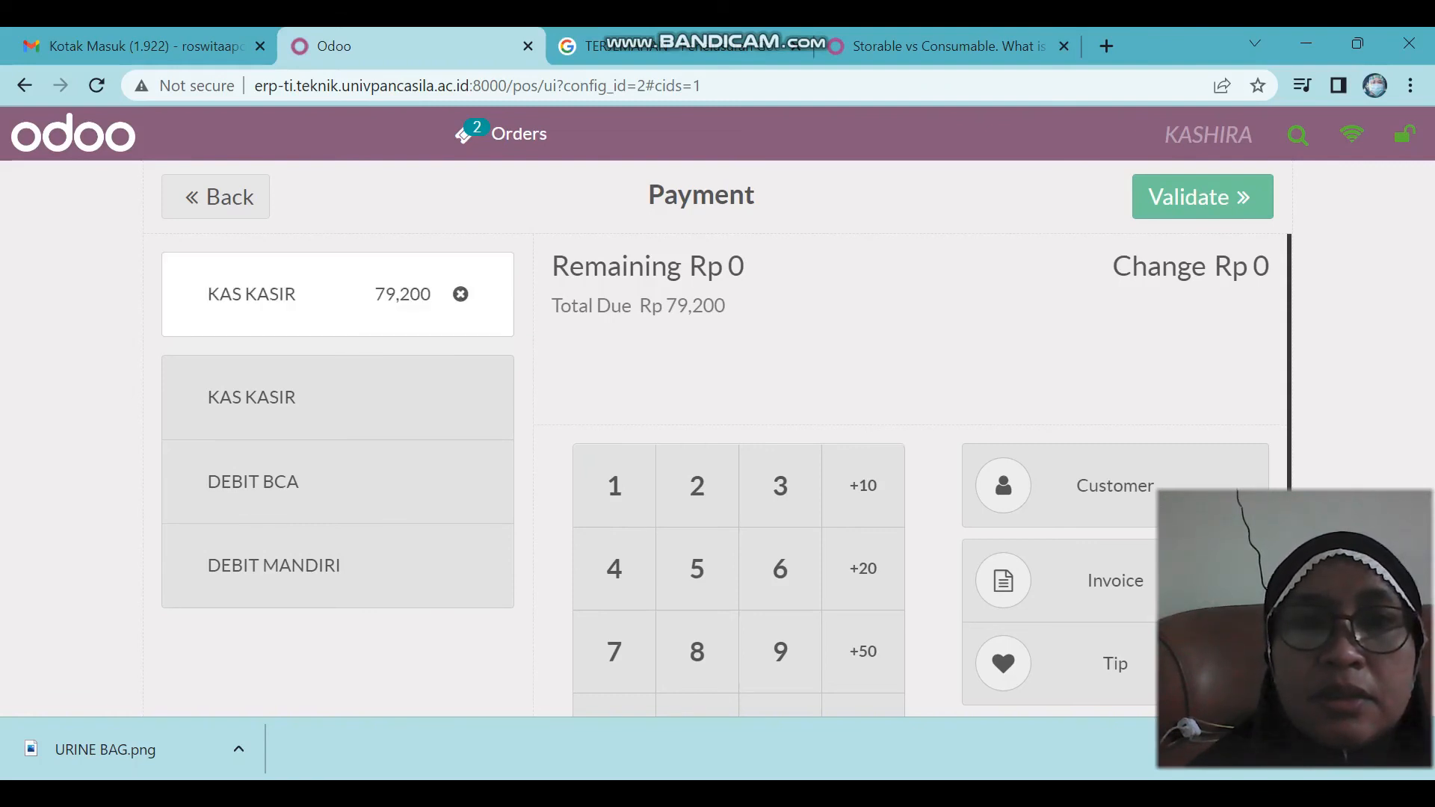
type("1")
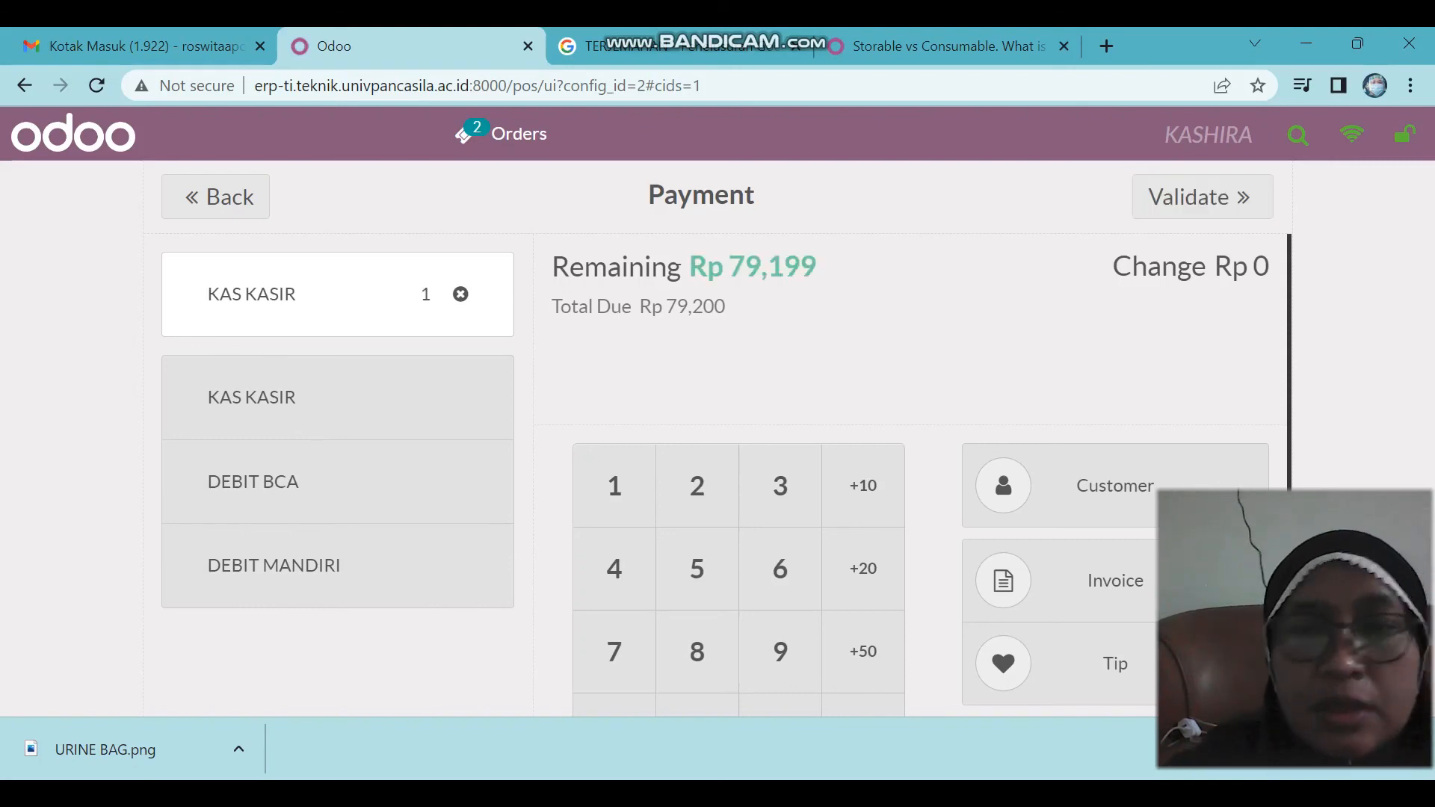
type("00")
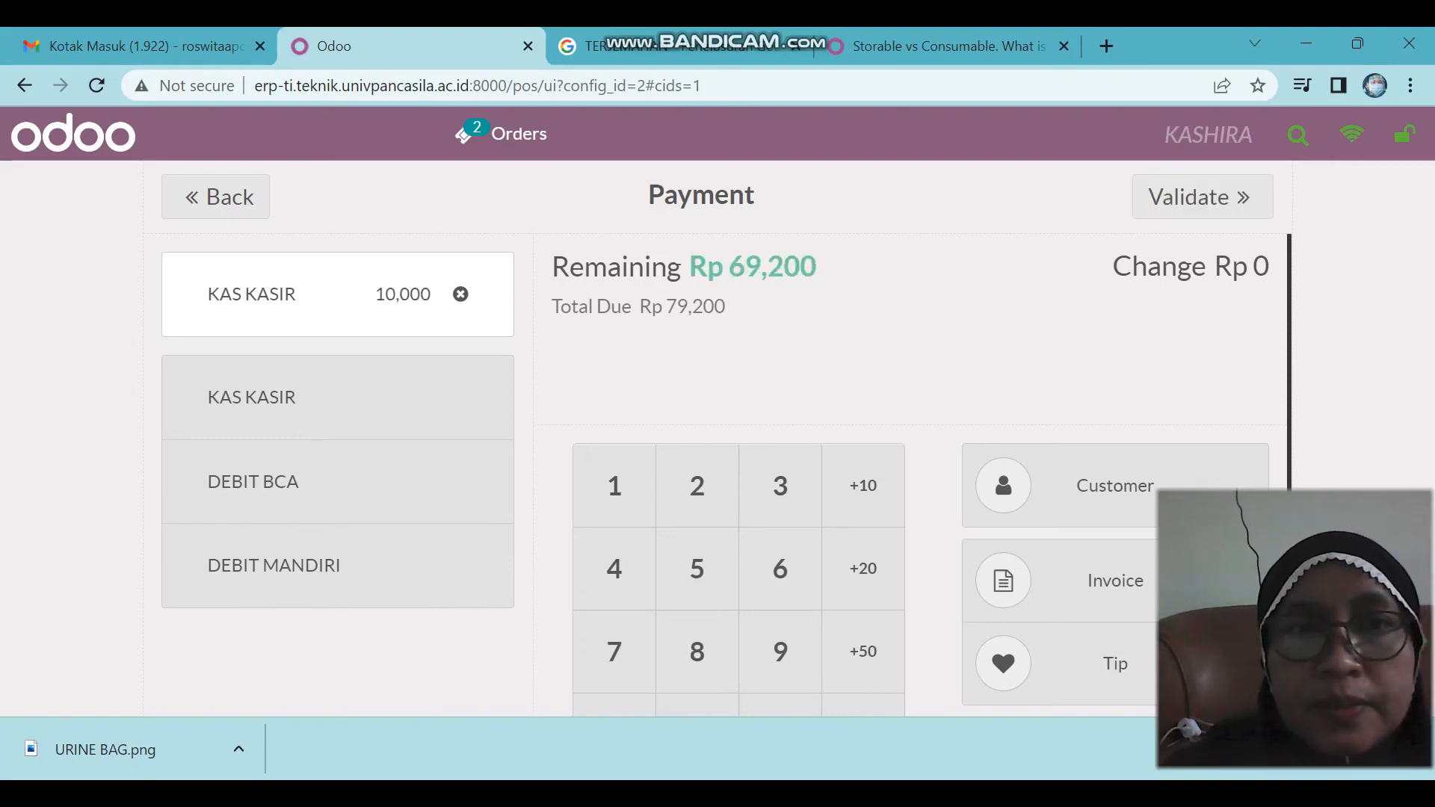
type(",000")
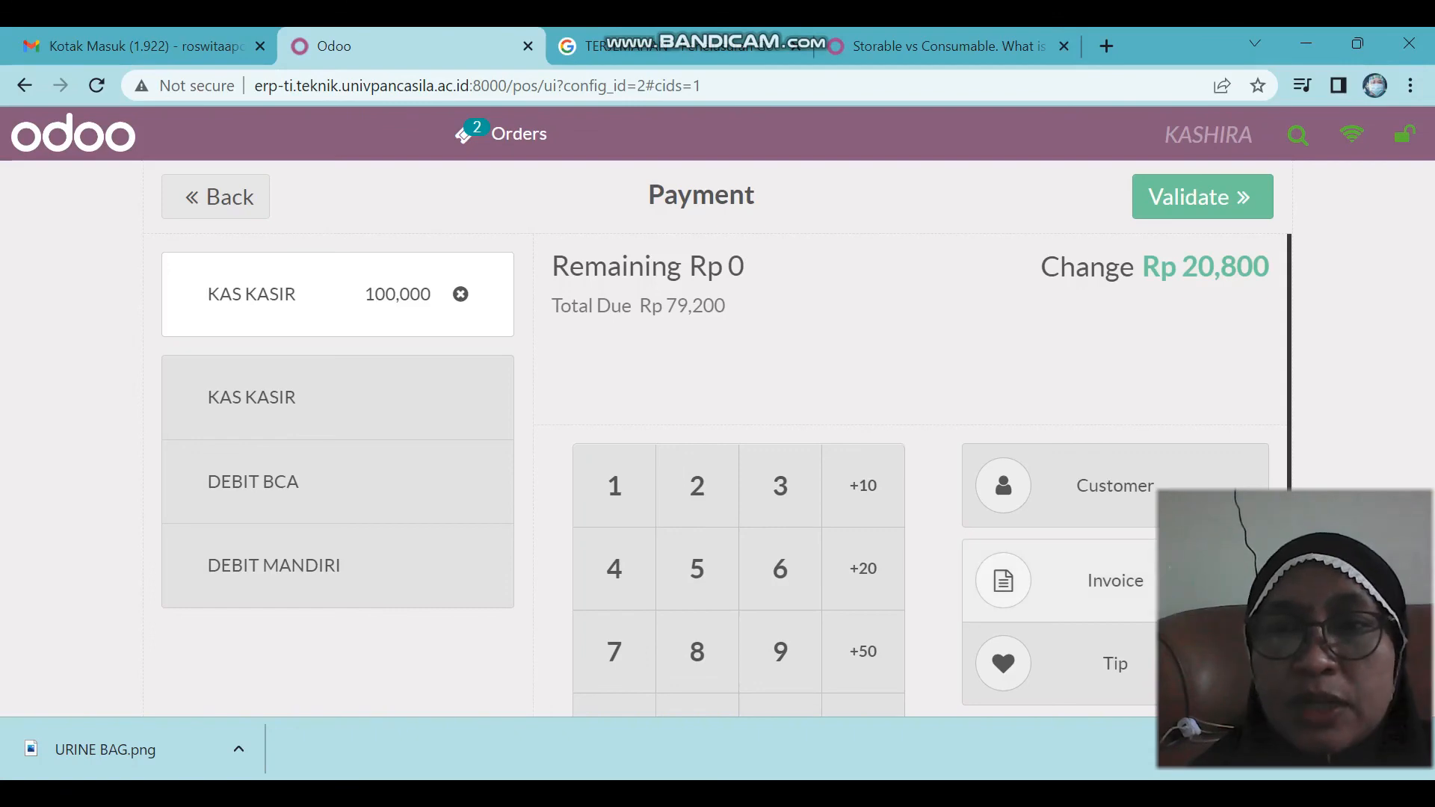
Add a tip of 1,800 to the order payment.
left_click(1116, 664)
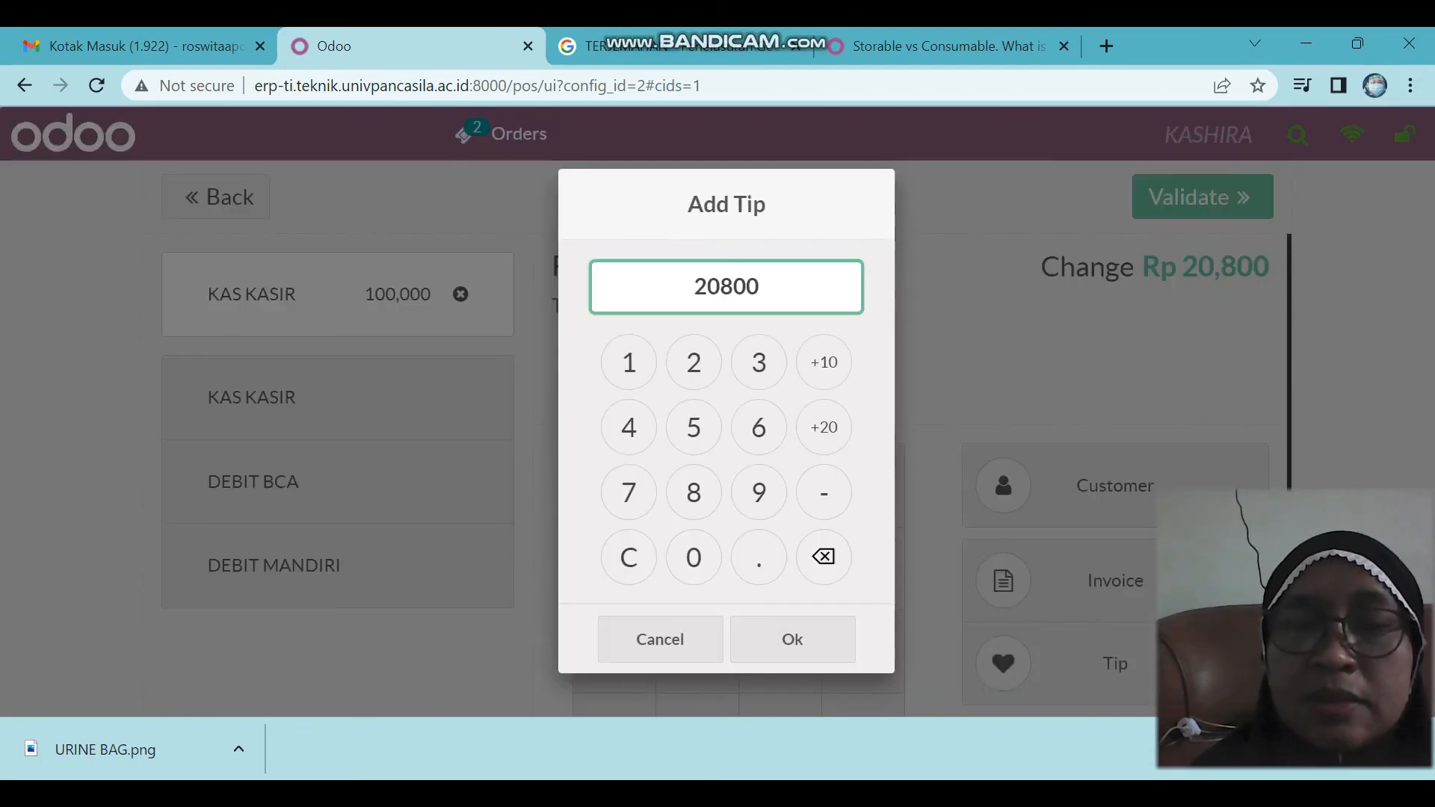
key("BackSpace")
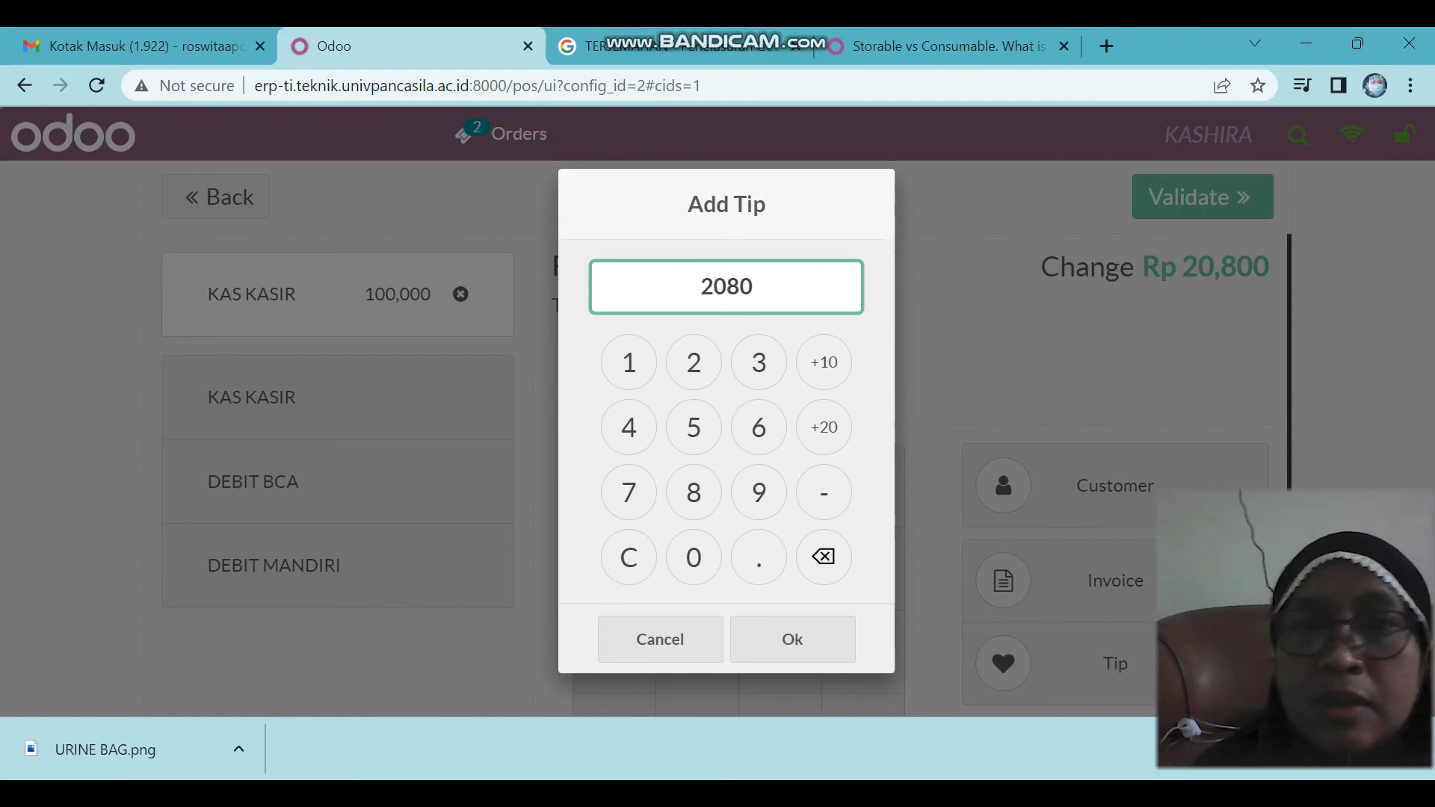
key("BackSpace")
key("BackSpace")
key("BackSpace")
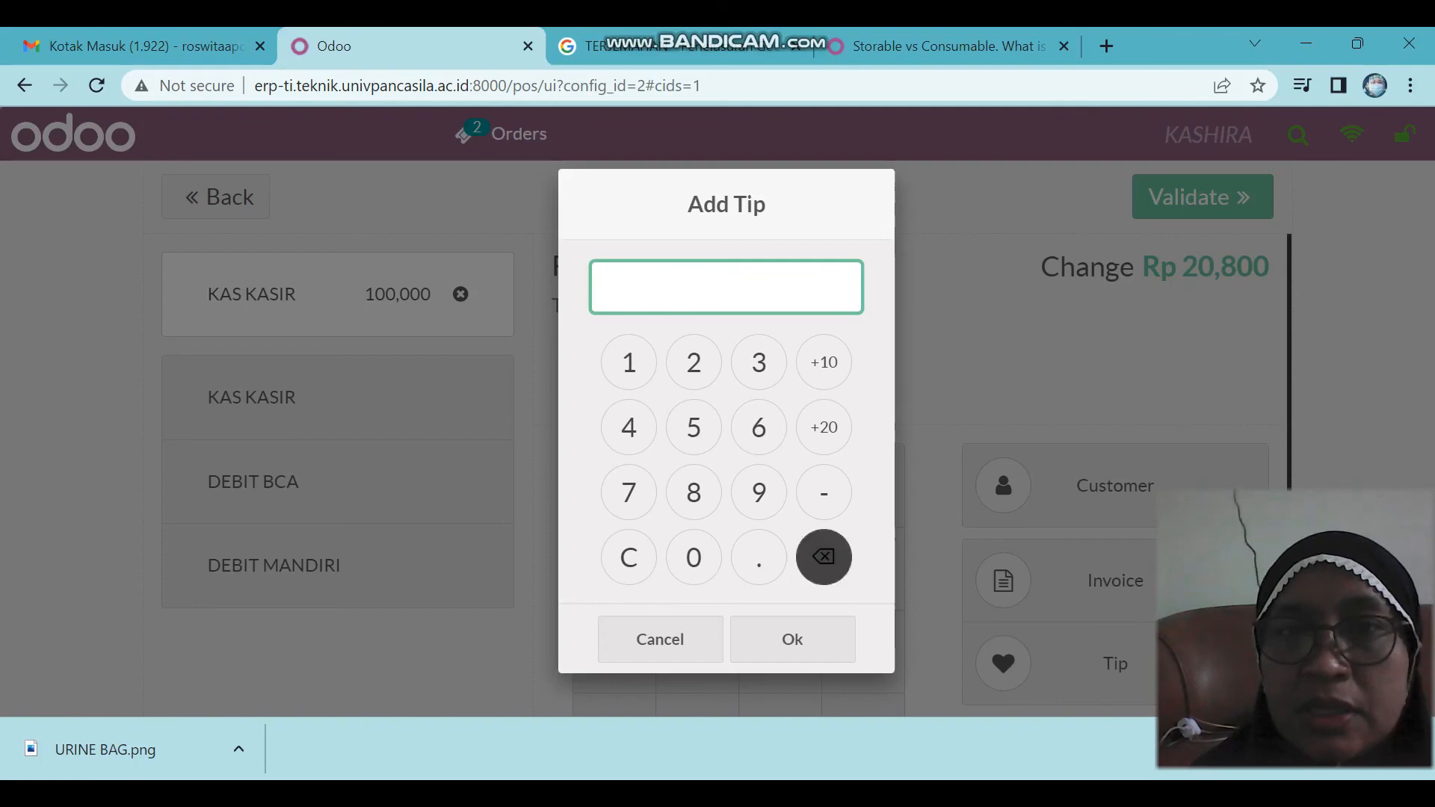
type("1800")
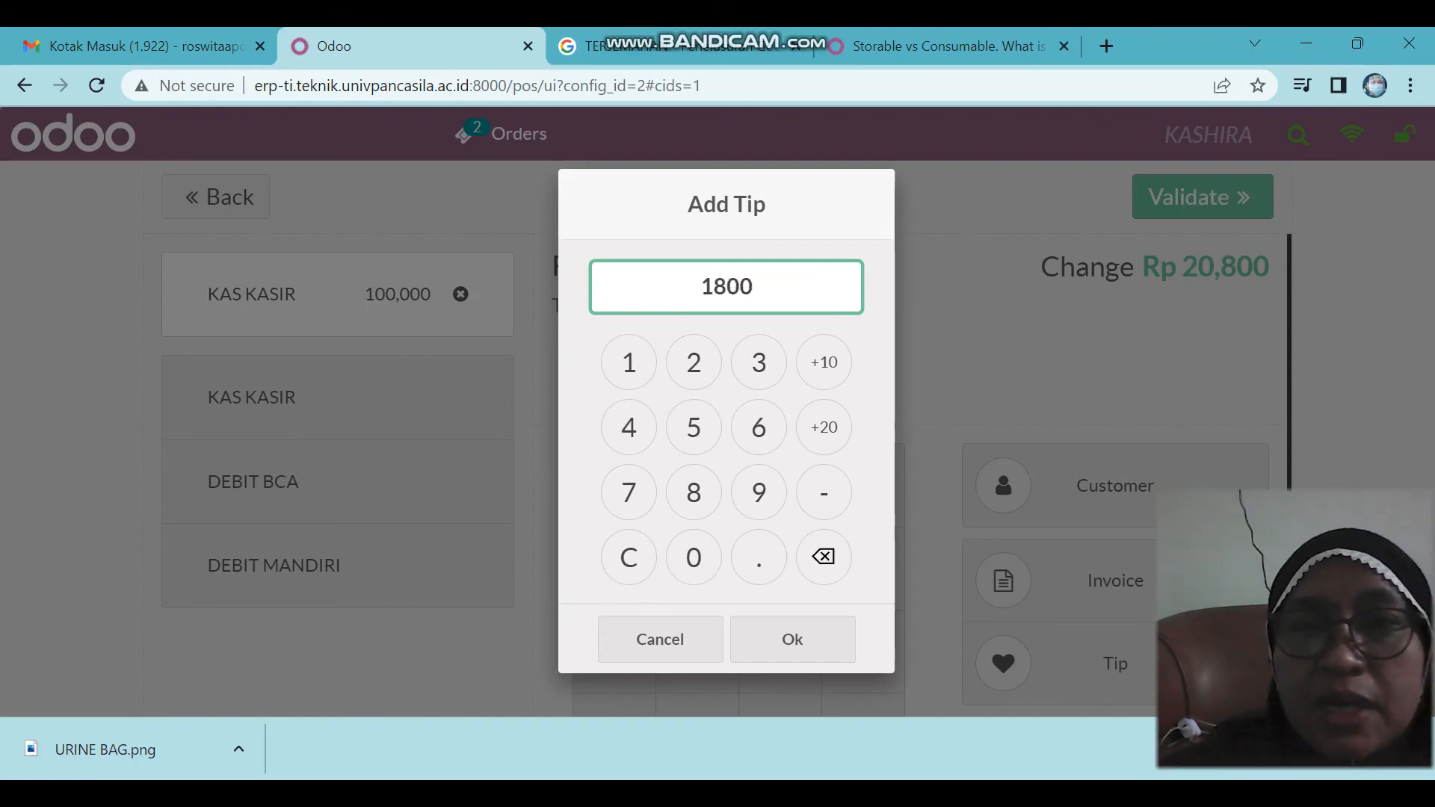
key("Return")
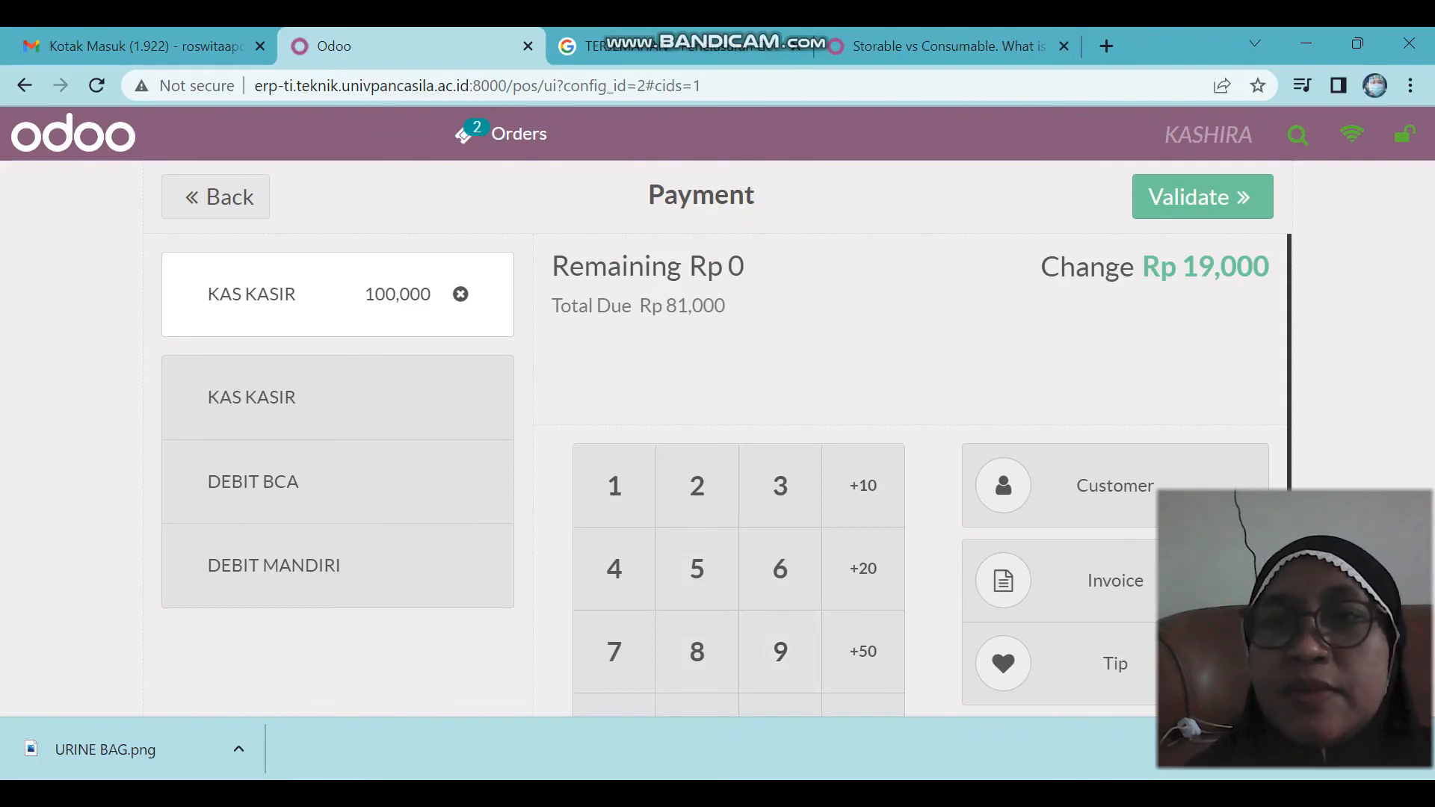
Validate the cash payment and check the receipt through to its footer text.
left_click(1203, 197)
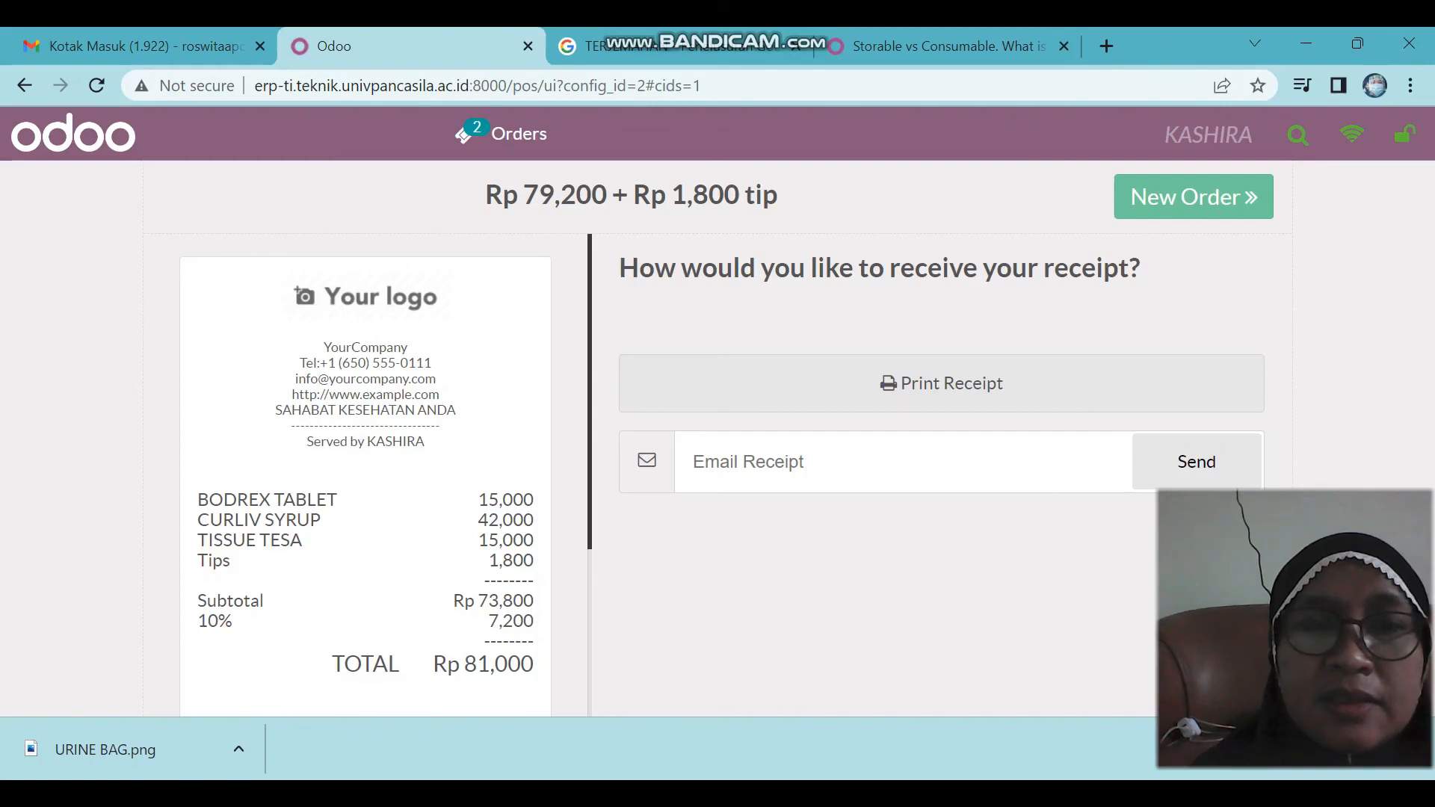
scroll(365, 476, "down", 2)
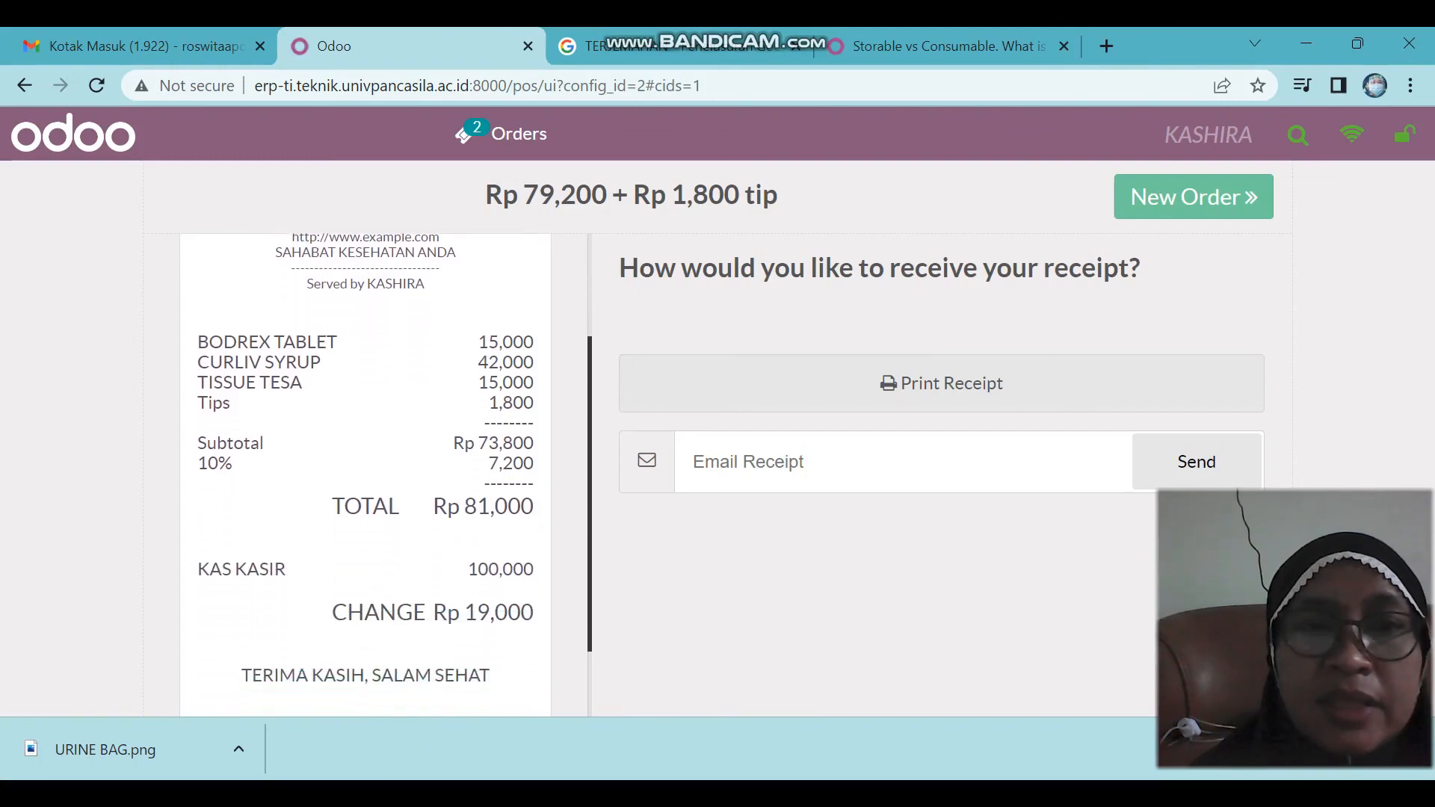
scroll(365, 475, "down", 1)
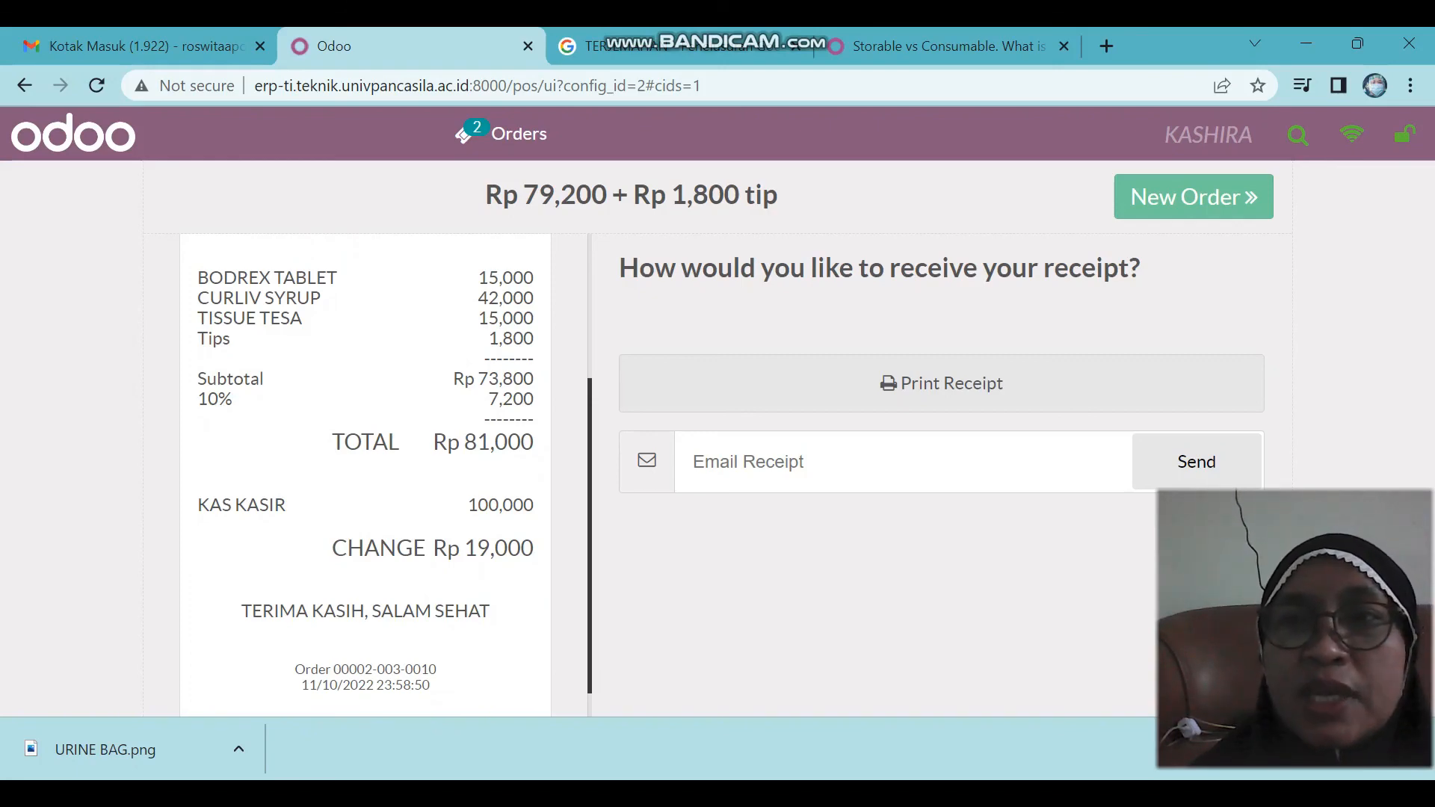
Start a new order with one TERMOMETER, one PONSTAN TABLET 500 MG and one LERZIN TABLET.
left_click(1194, 196)
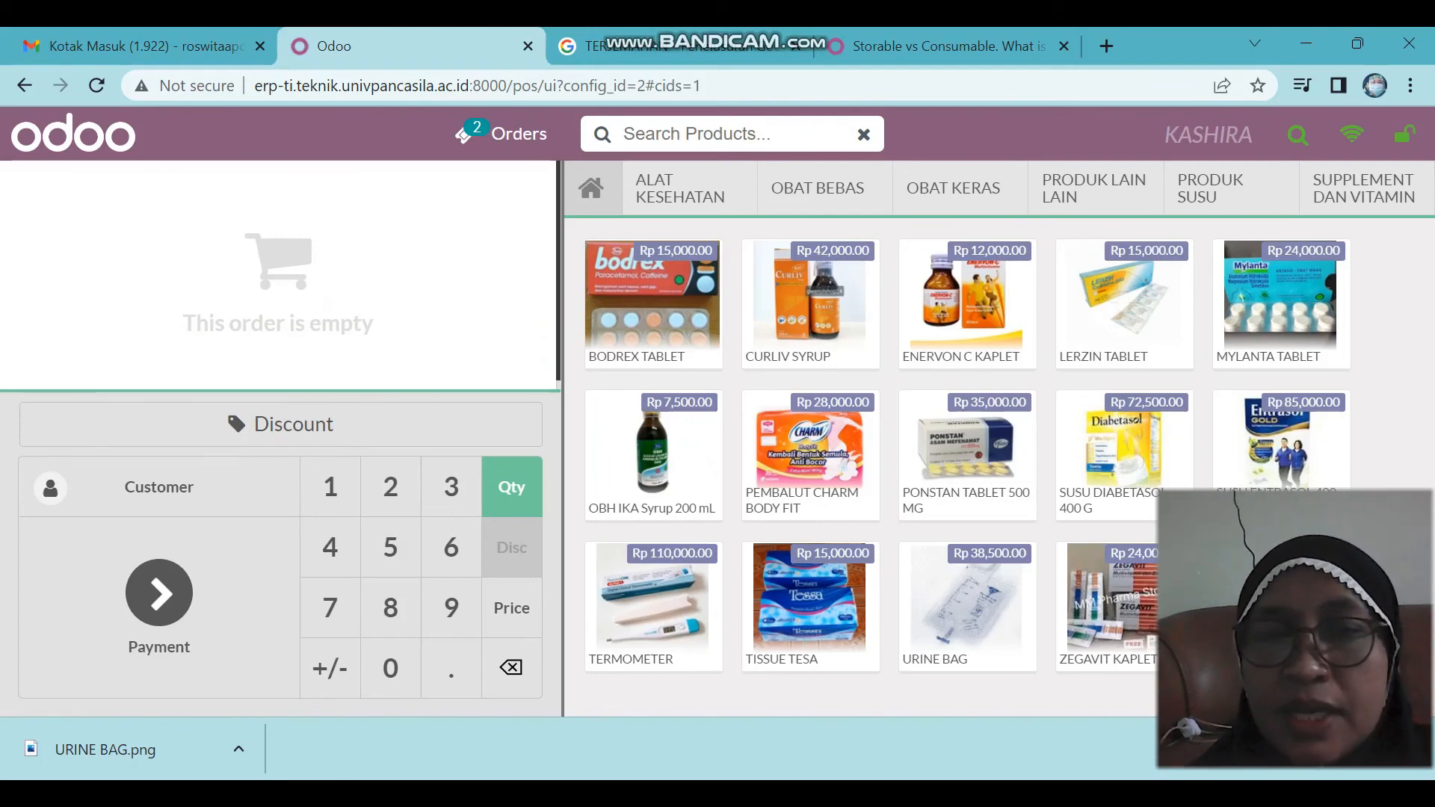
left_click(653, 607)
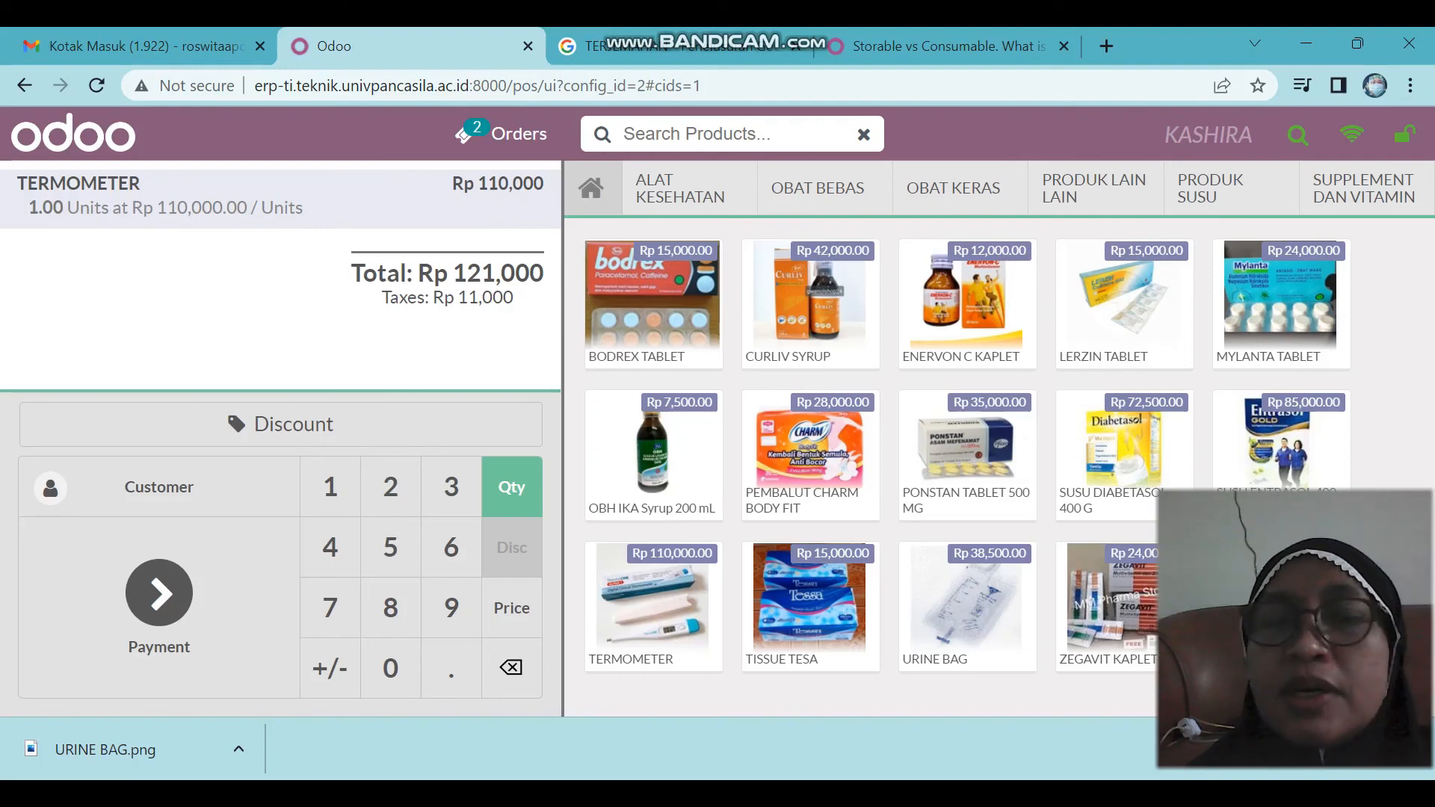
left_click(653, 607)
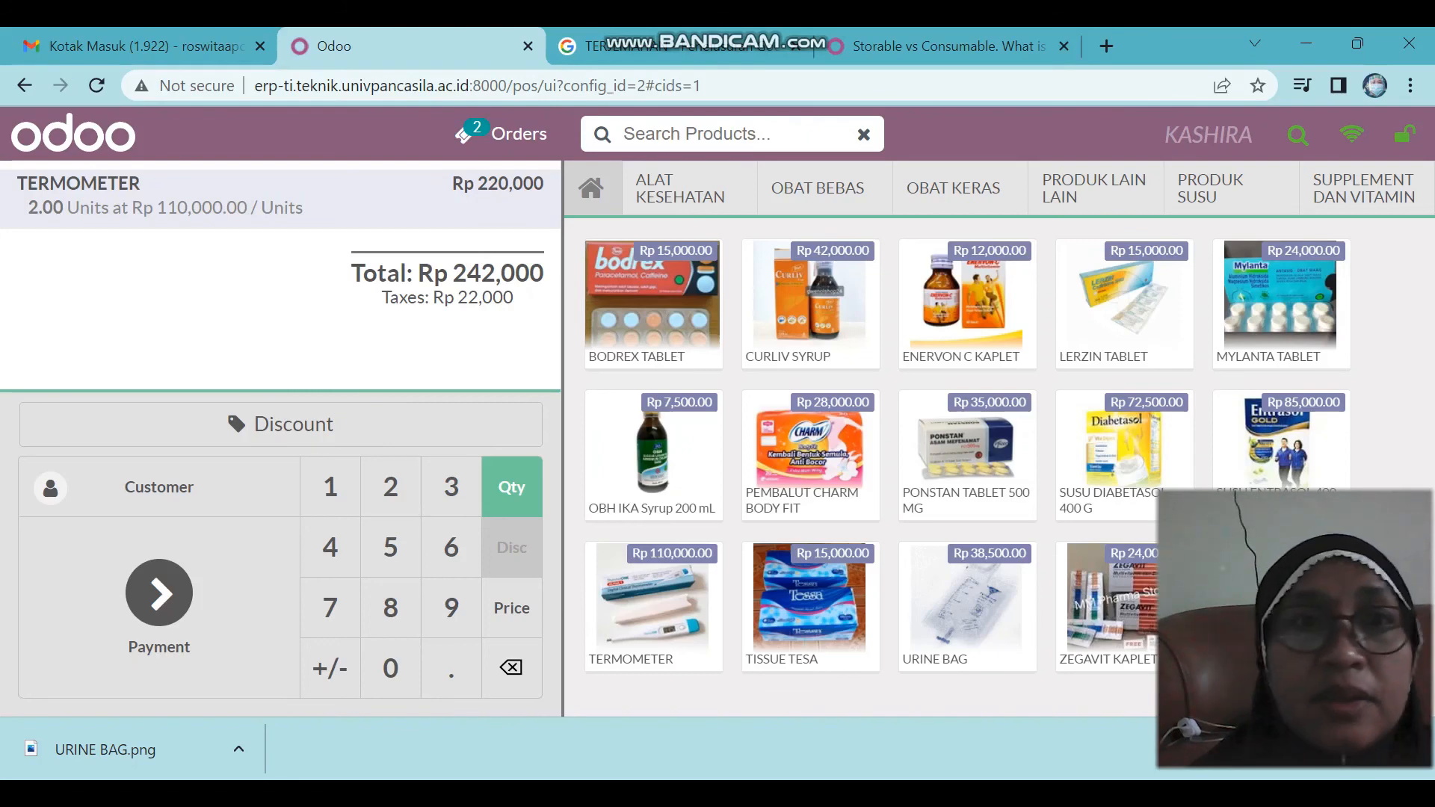
left_click(331, 486)
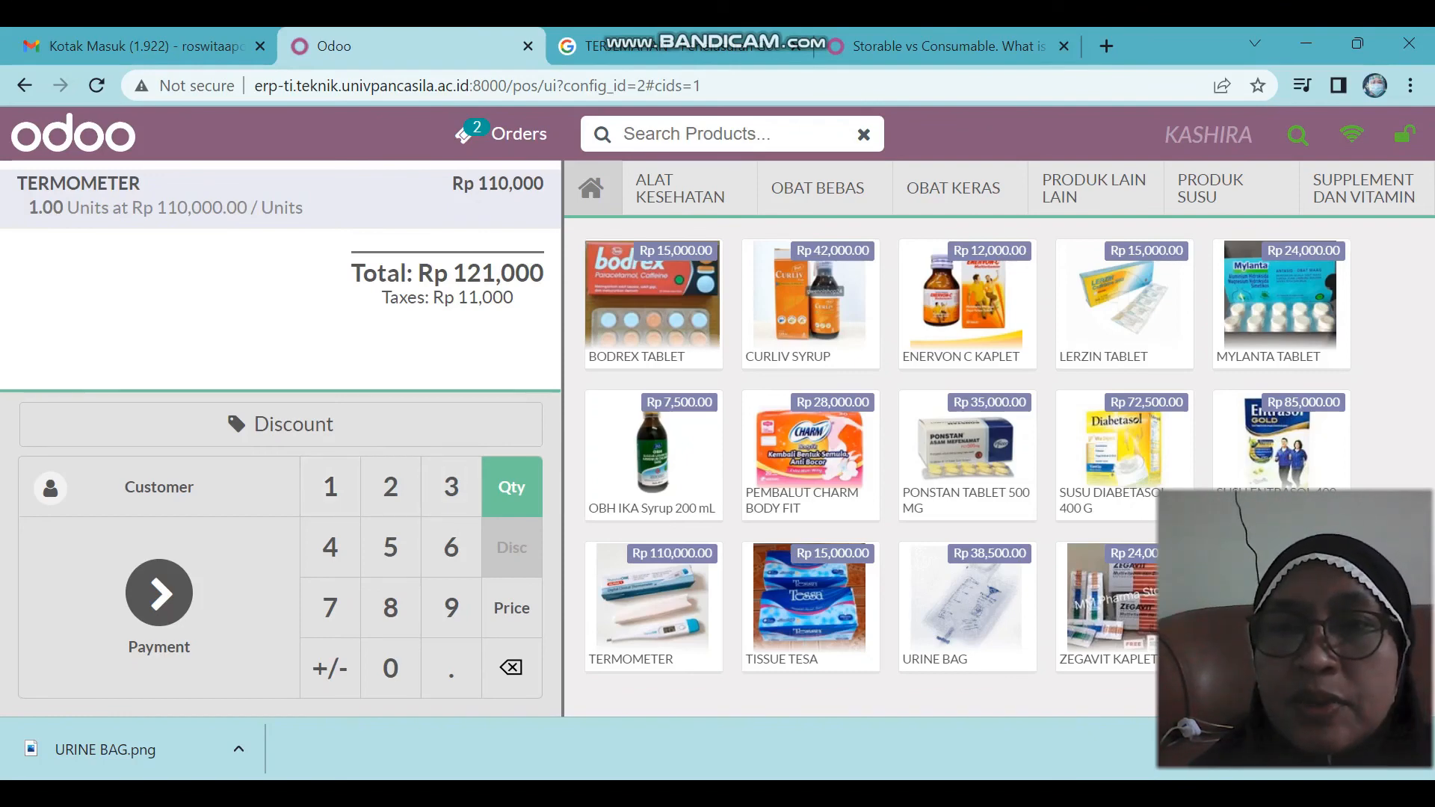
left_click(967, 455)
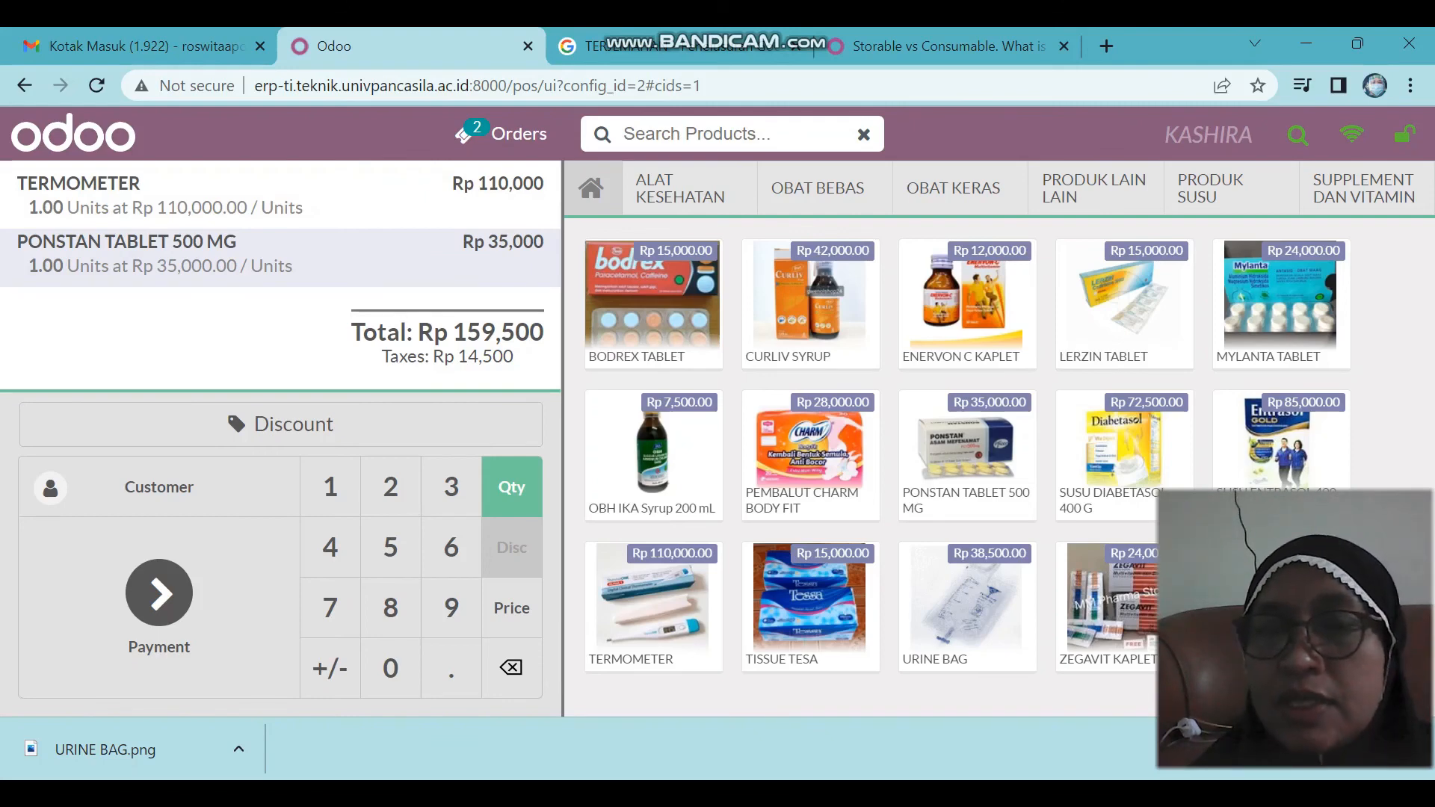
left_click(1124, 303)
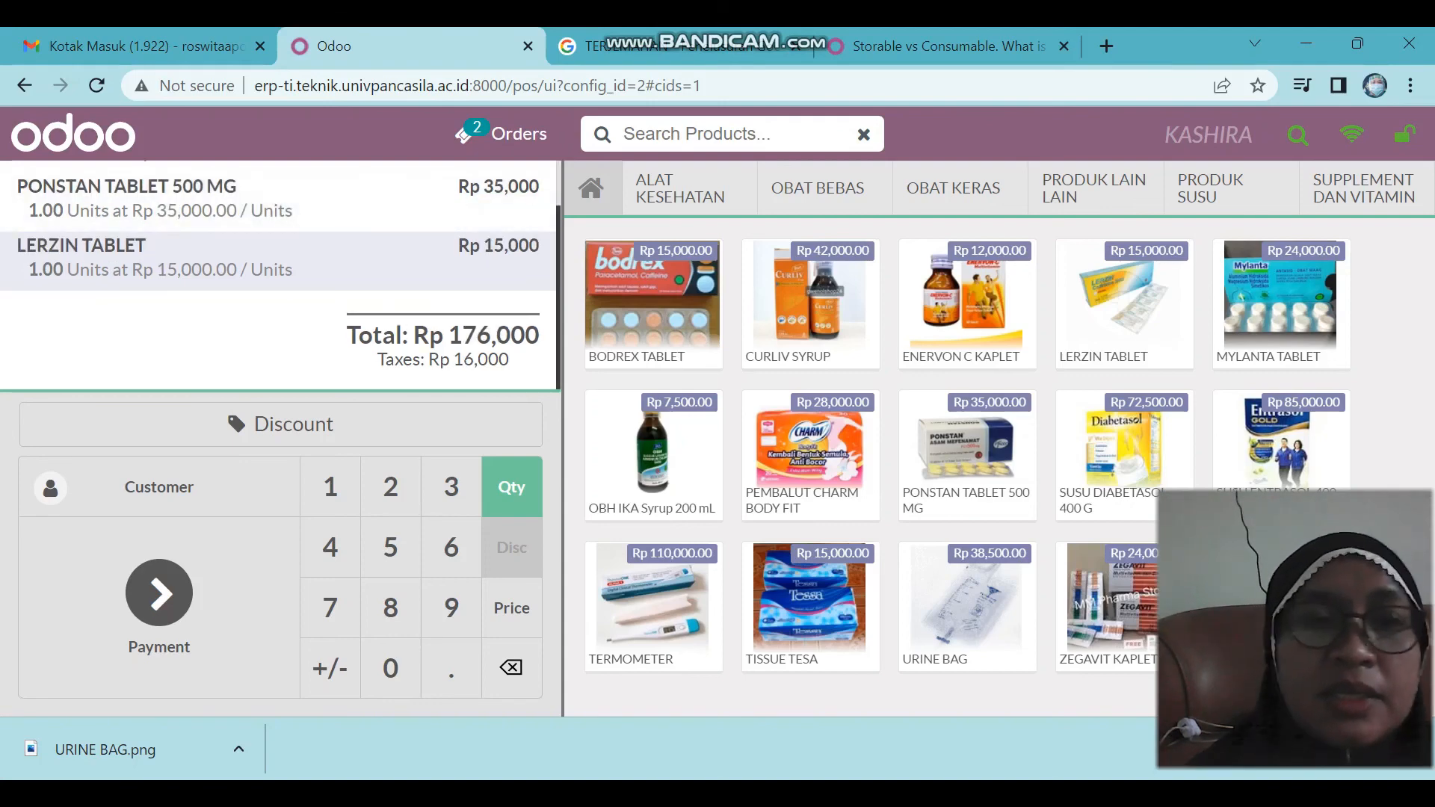
Look through the customer list and assign the first listed customer to the order.
left_click(159, 487)
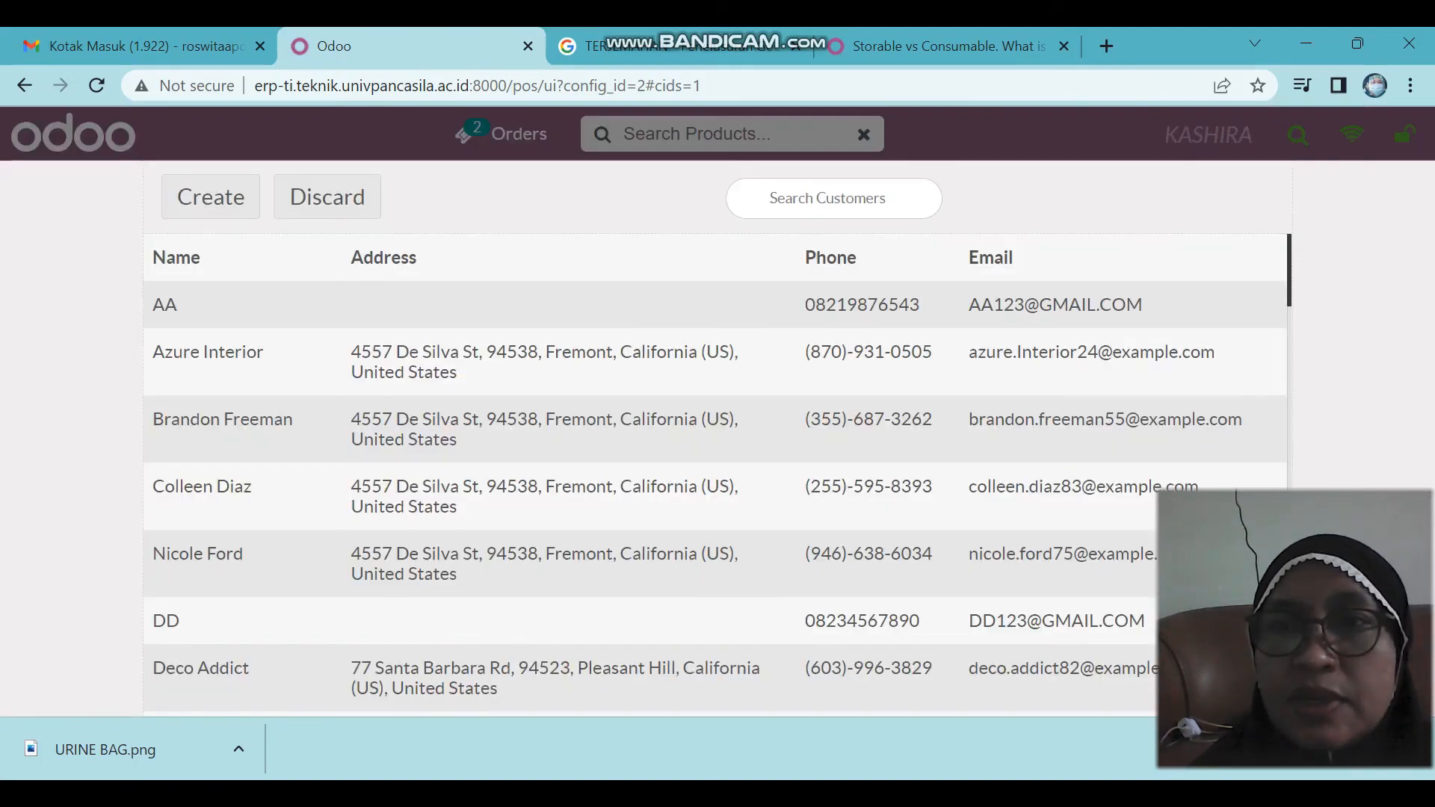
scroll(716, 476, "down", 6)
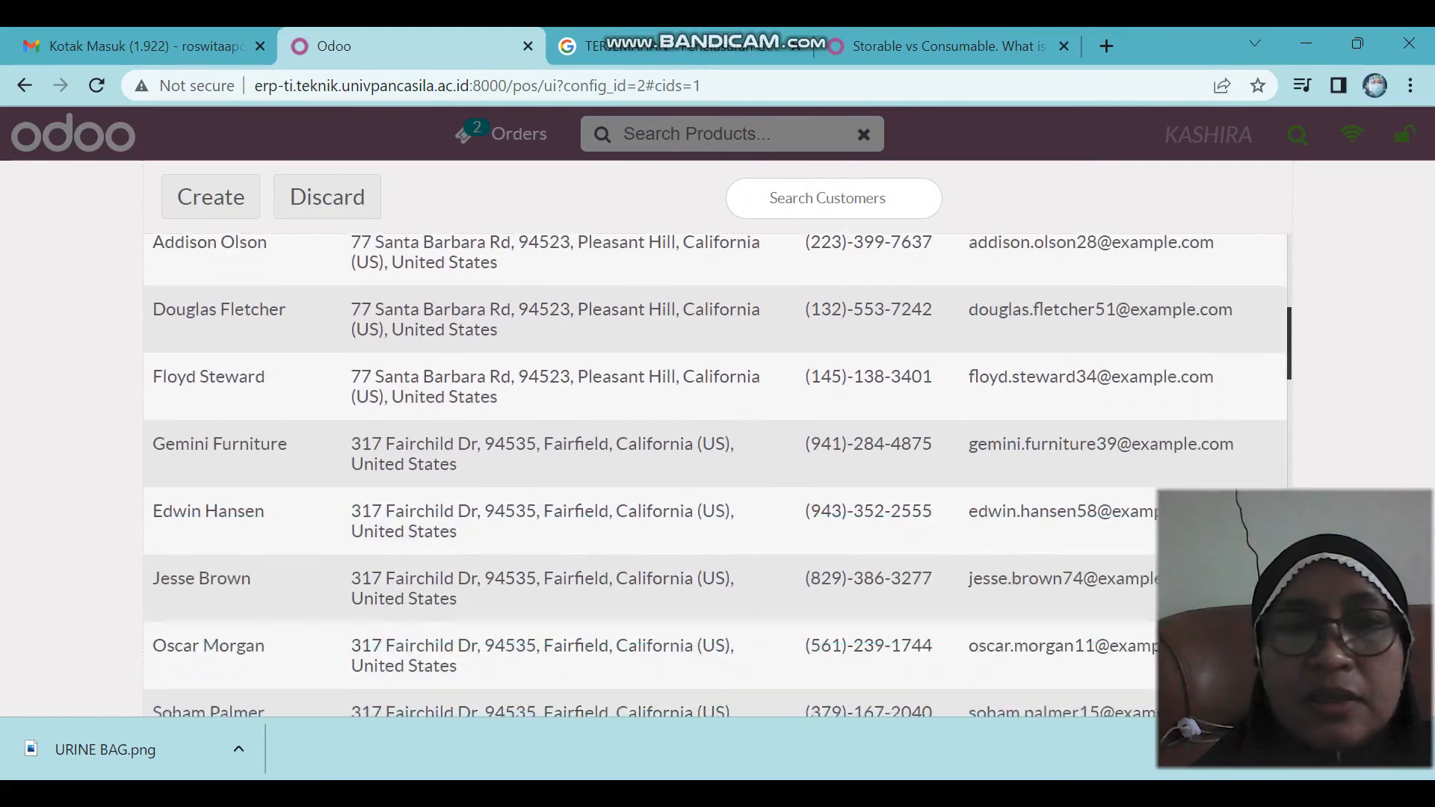
scroll(715, 476, "down", 7)
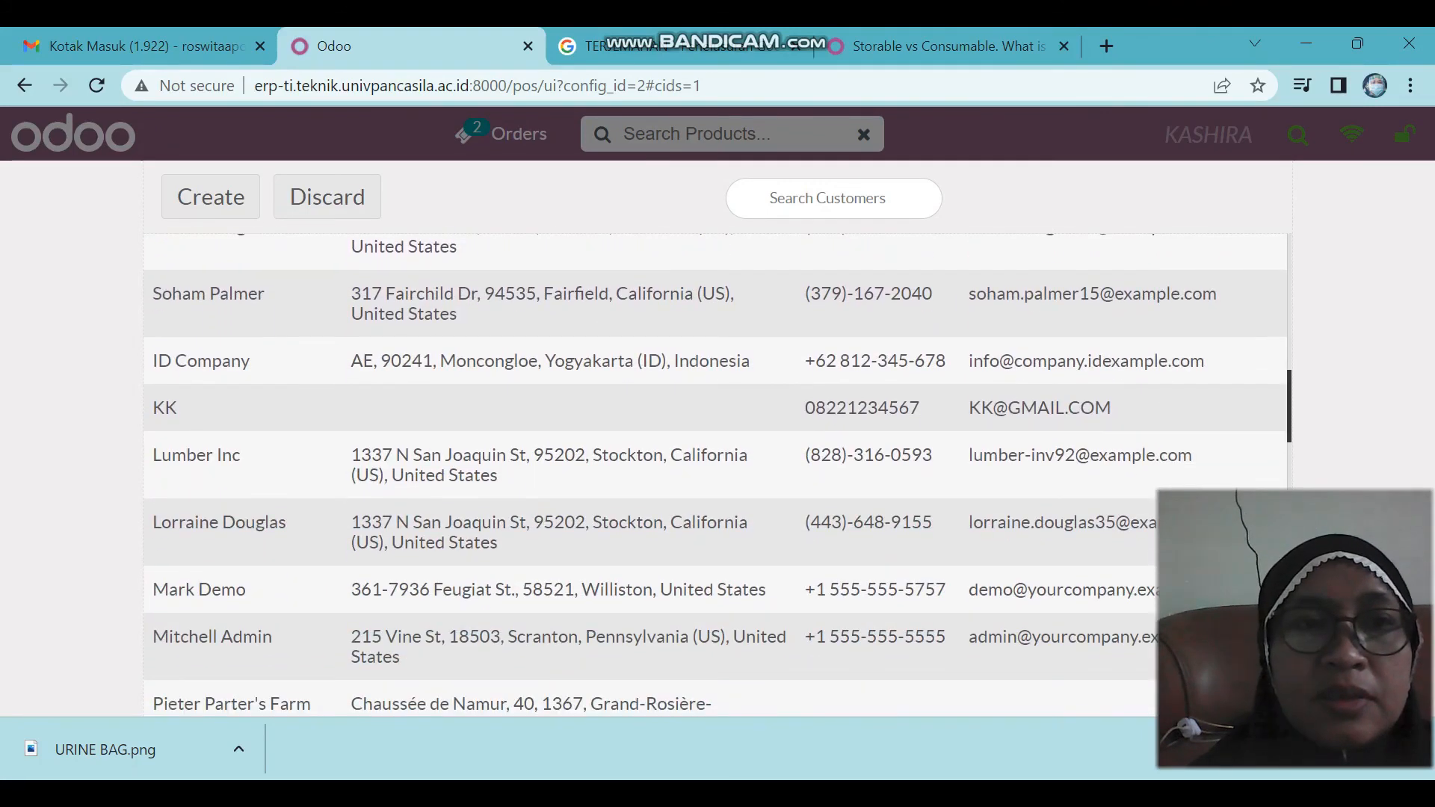
scroll(715, 475, "down", 3)
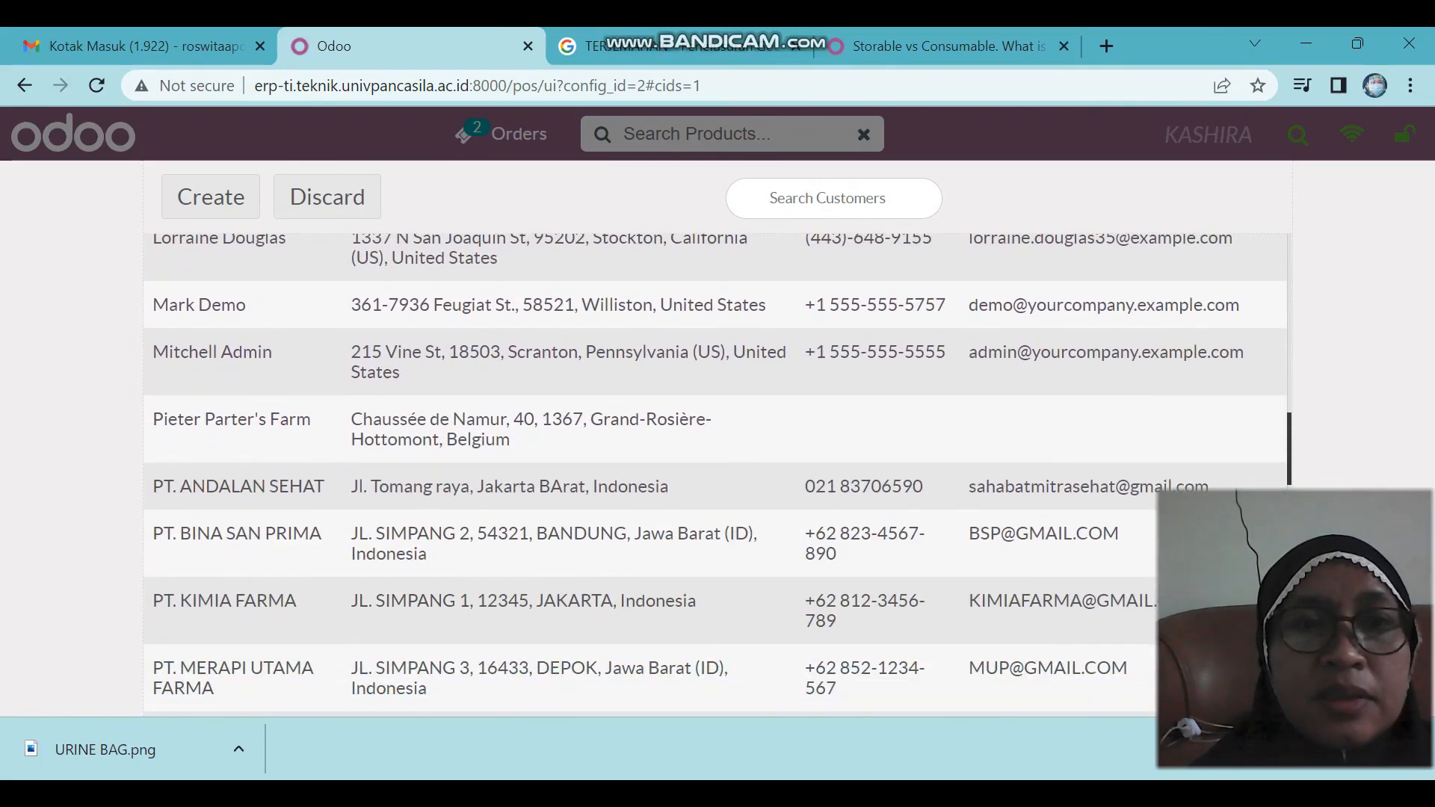
scroll(715, 475, "down", 3)
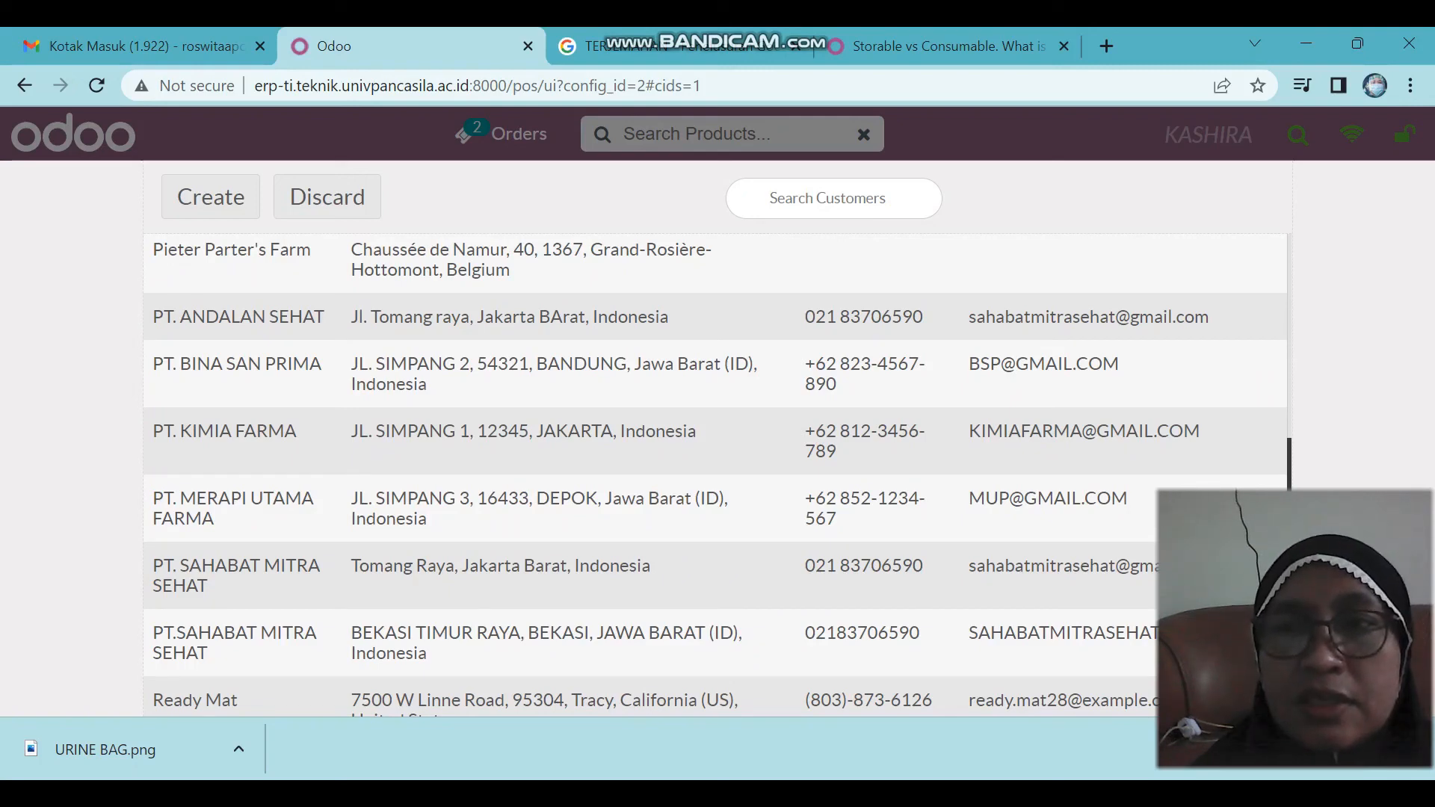
scroll(715, 475, "up", 5)
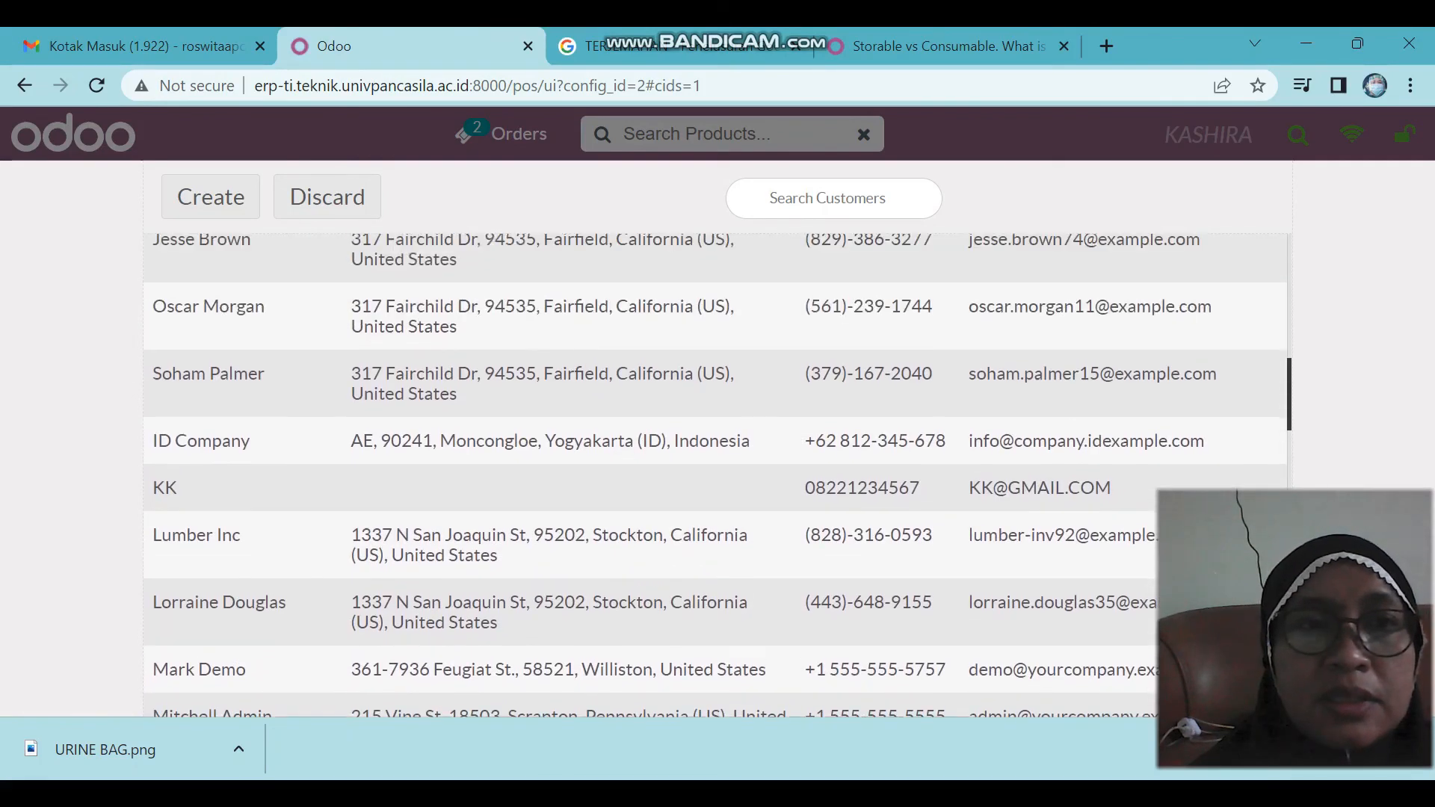
scroll(716, 476, "up", 10)
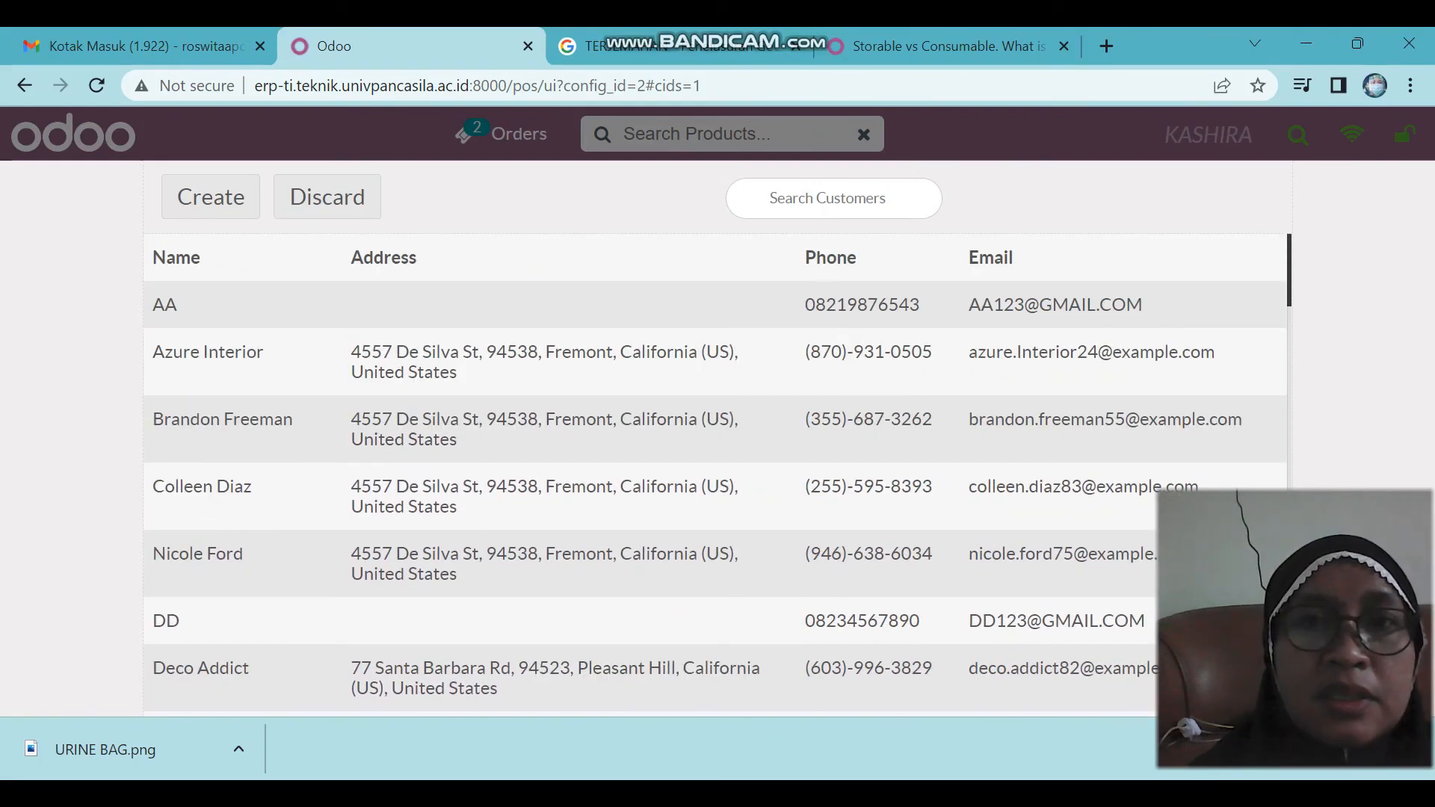
left_click(165, 305)
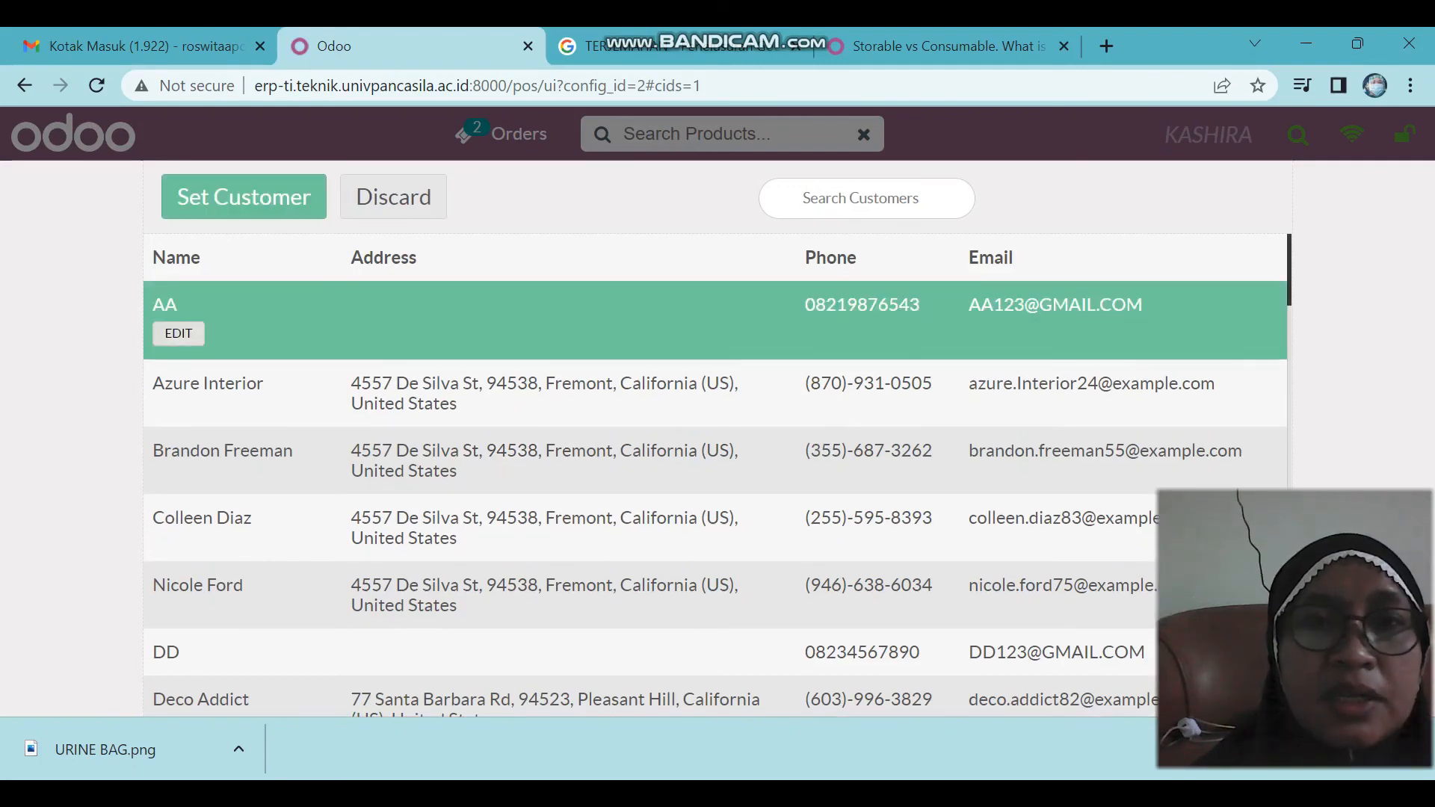
left_click(244, 198)
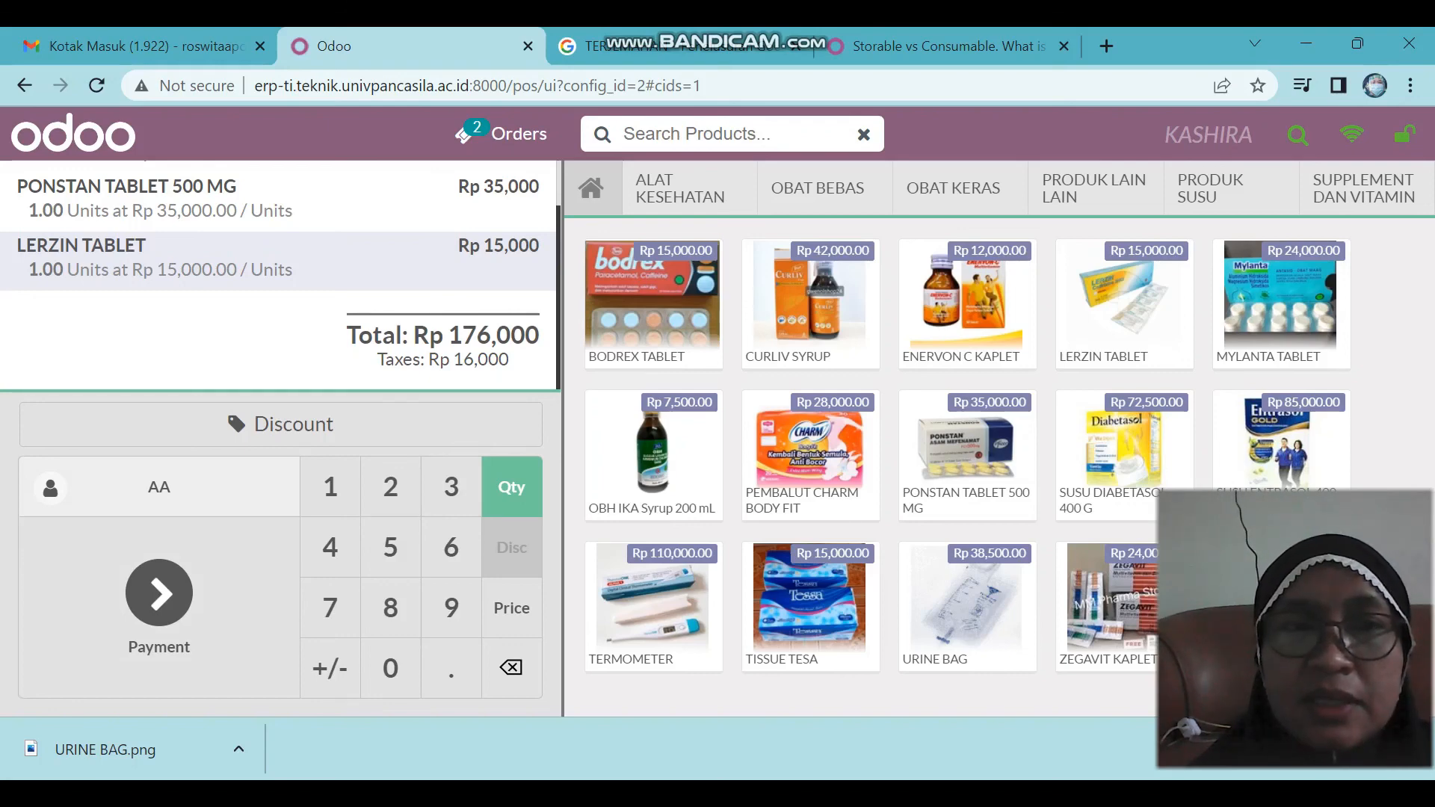
Pay the full order amount with DEBIT BCA and validate the payment.
left_click(158, 598)
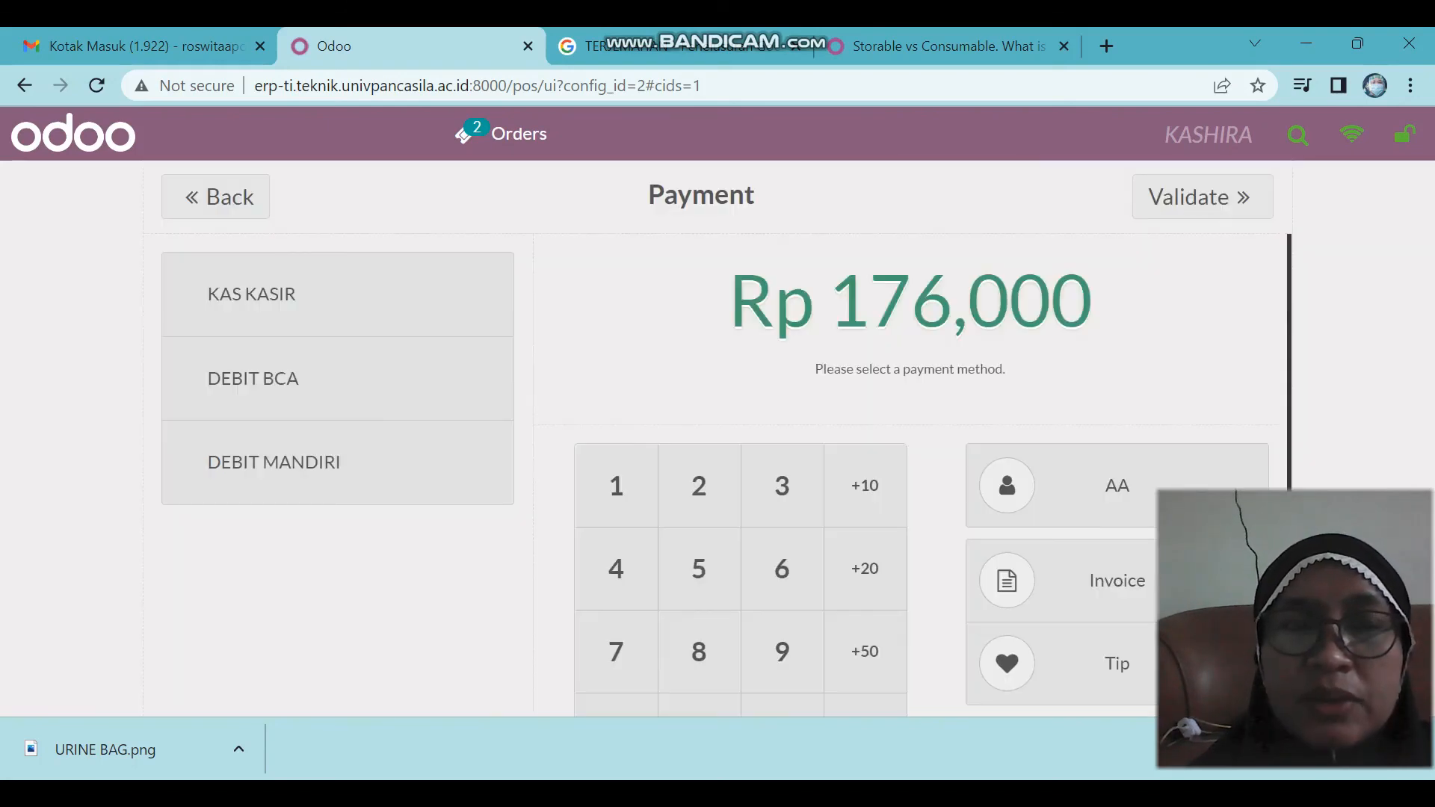
left_click(299, 380)
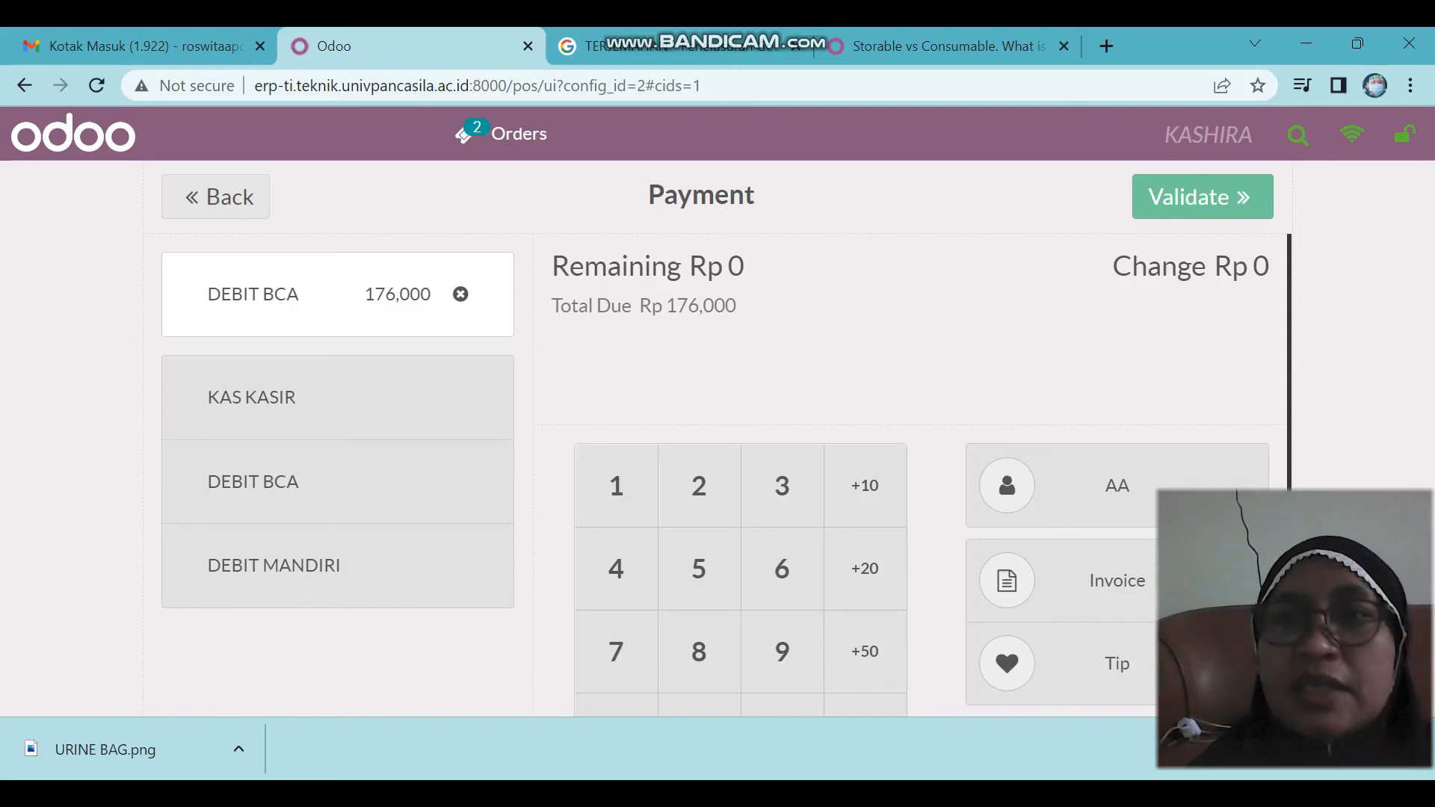
left_click(1202, 197)
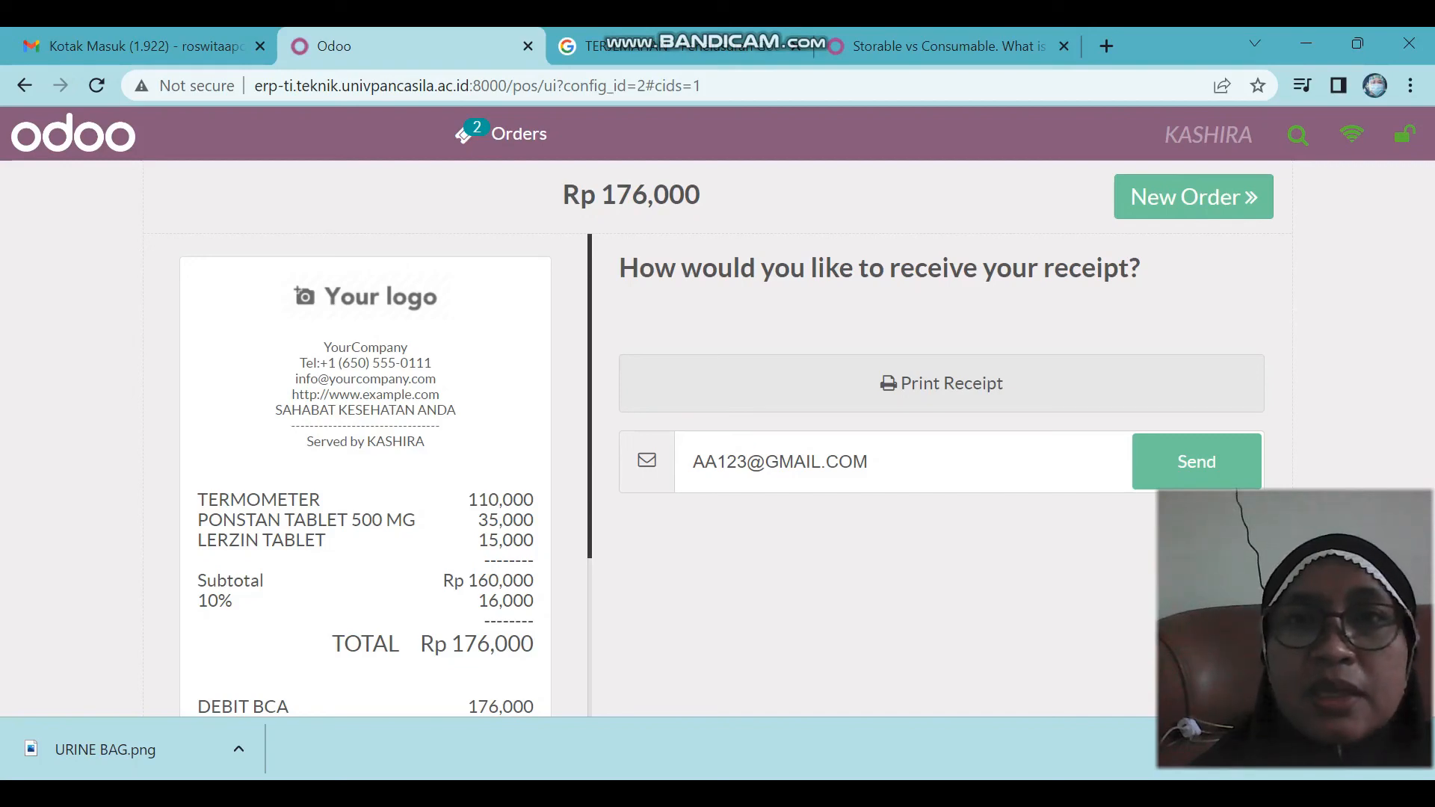
Start a new order with 5 URINE BAG, one SUSU ENTRASOL 400 G and one PEMBALUT CHARM BODY FIT.
left_click(1194, 196)
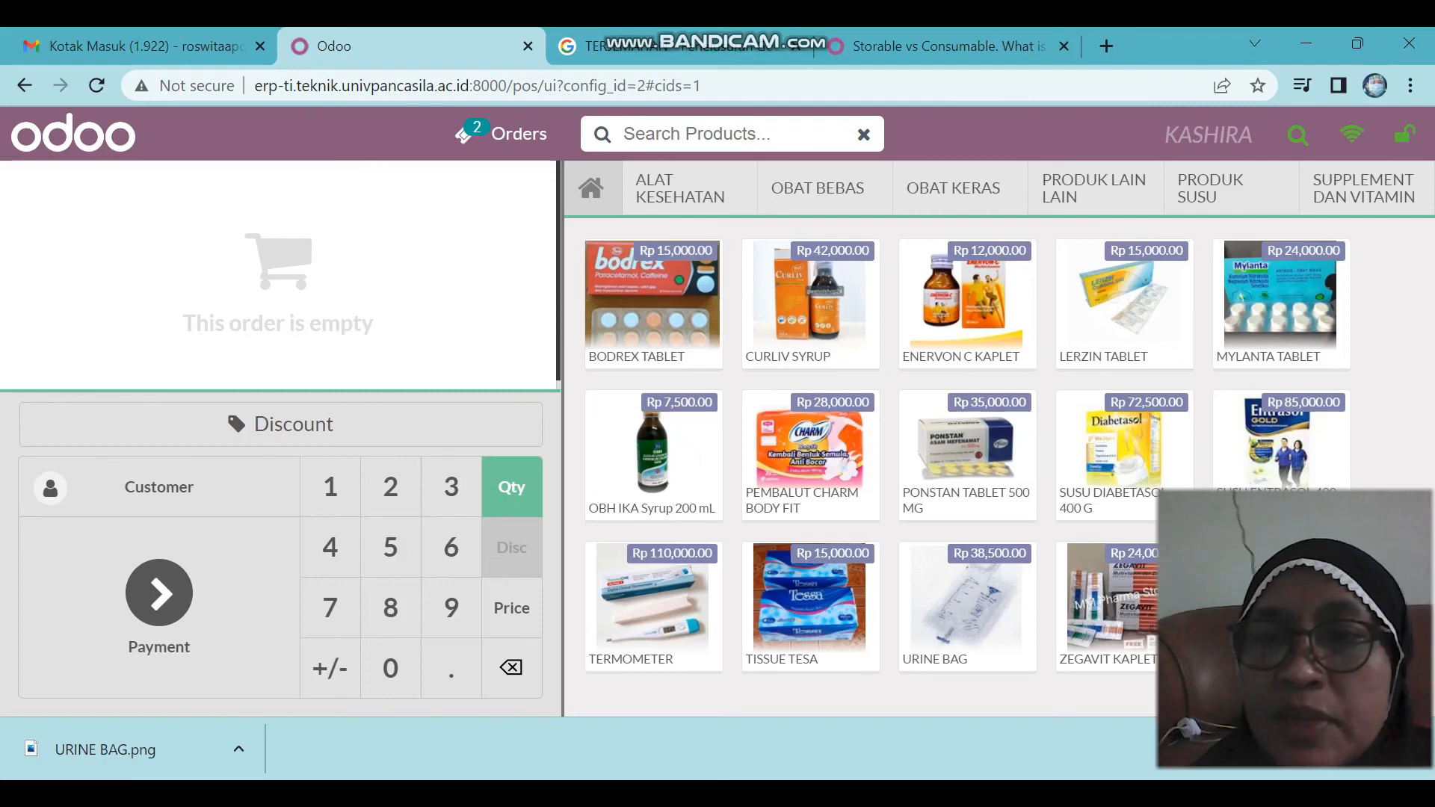
left_click(967, 606)
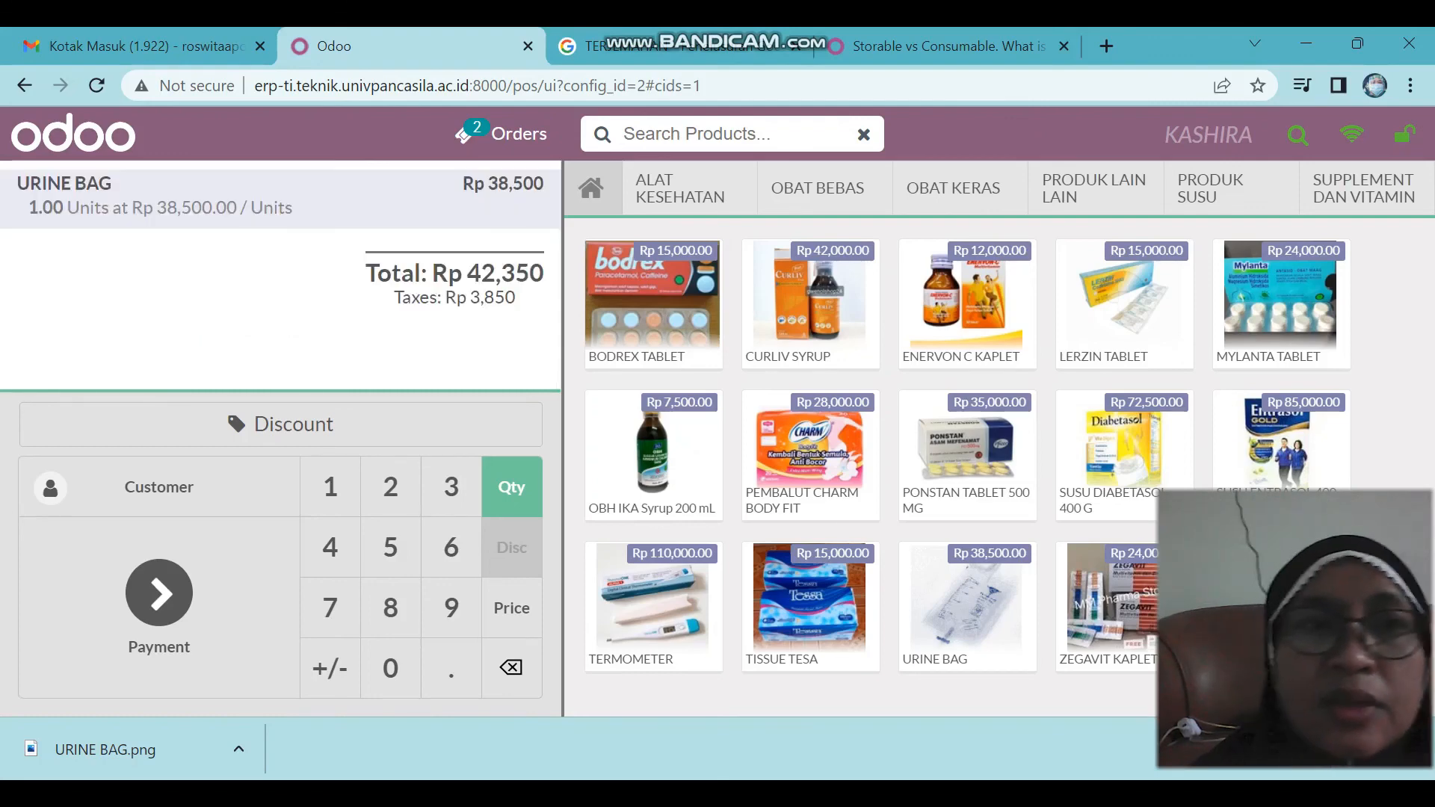
left_click(390, 548)
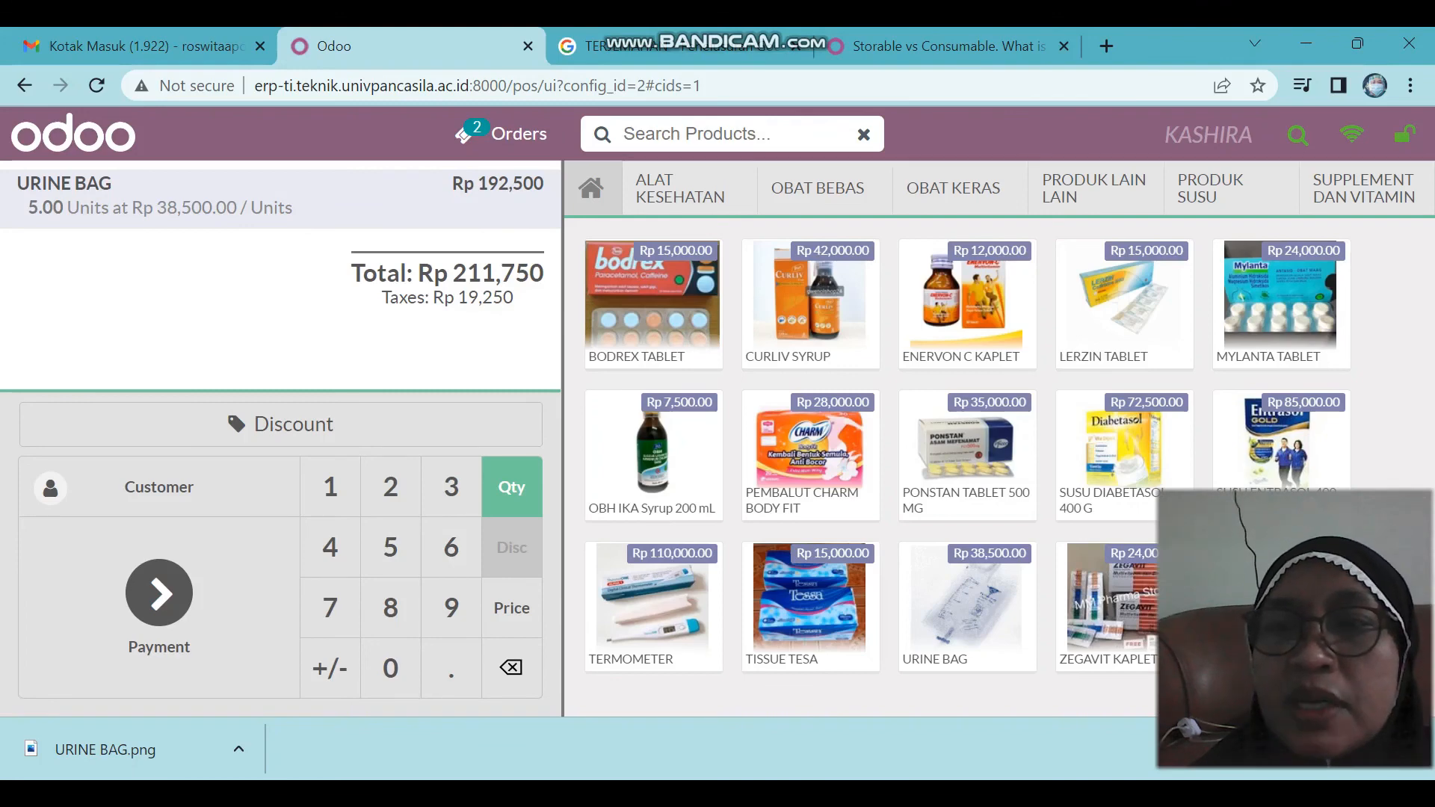
left_click(1281, 491)
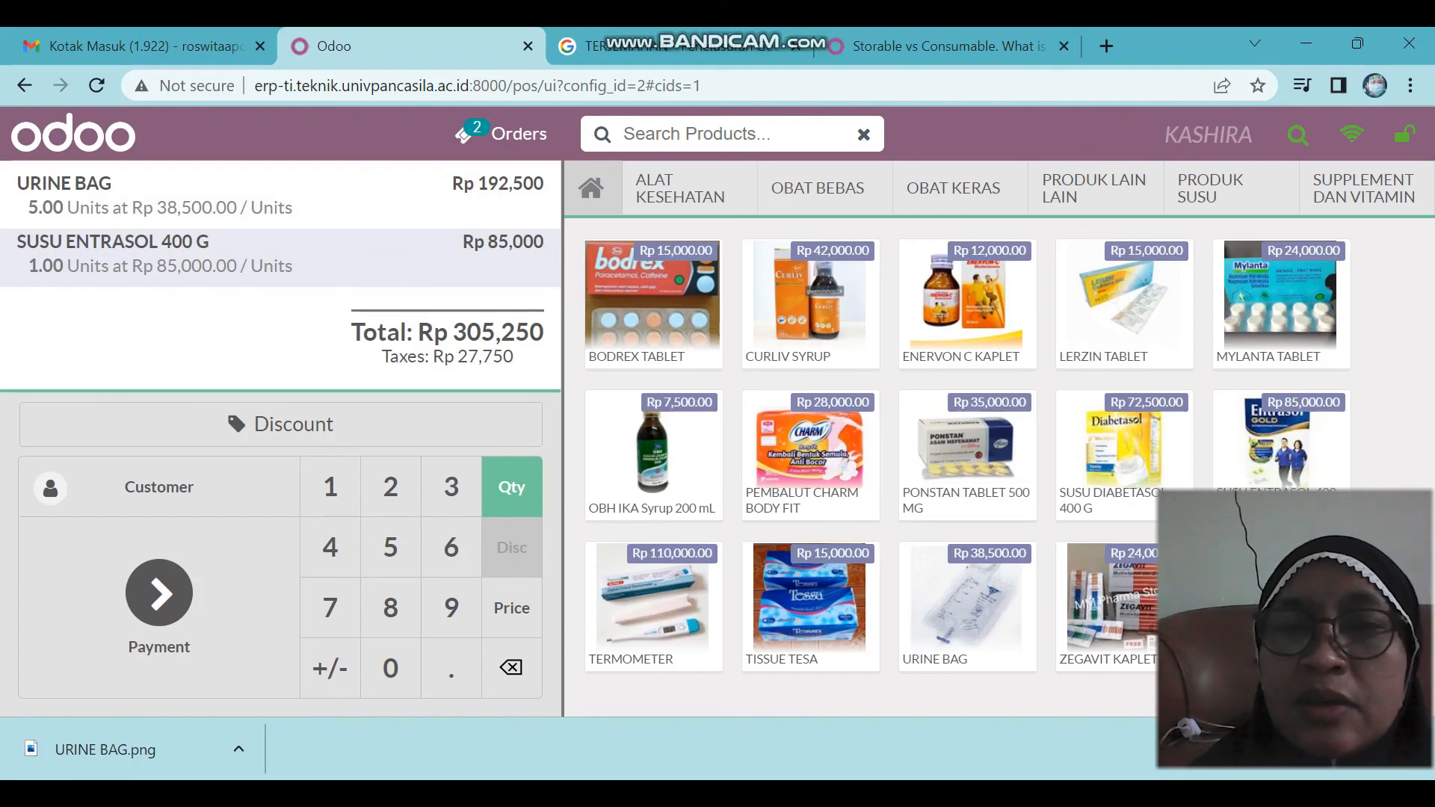
left_click(810, 456)
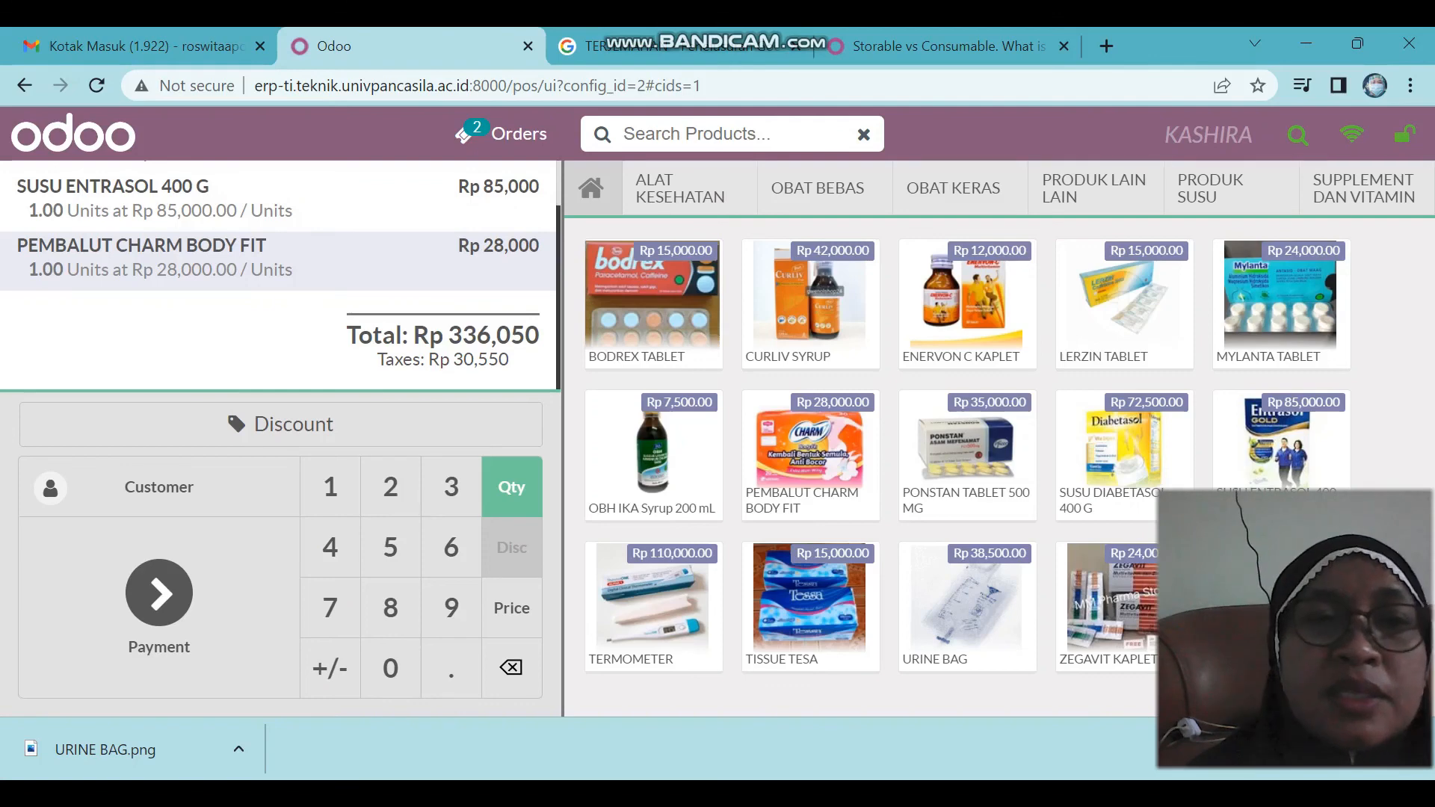
Apply a 5 percent discount to the whole order.
left_click(281, 424)
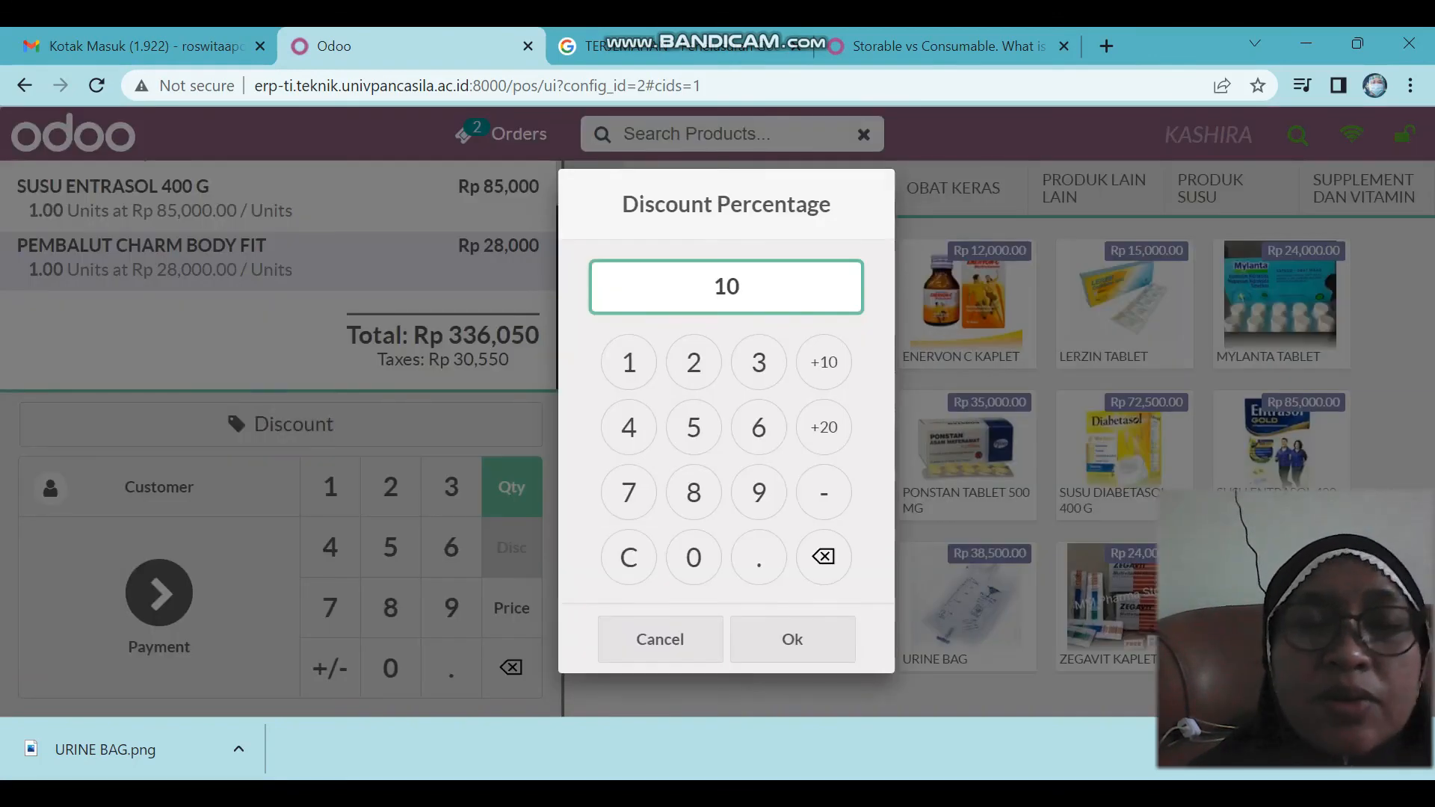
type("5")
key("BackSpace")
key("BackSpace")
key("BackSpace")
type("5")
key("Return")
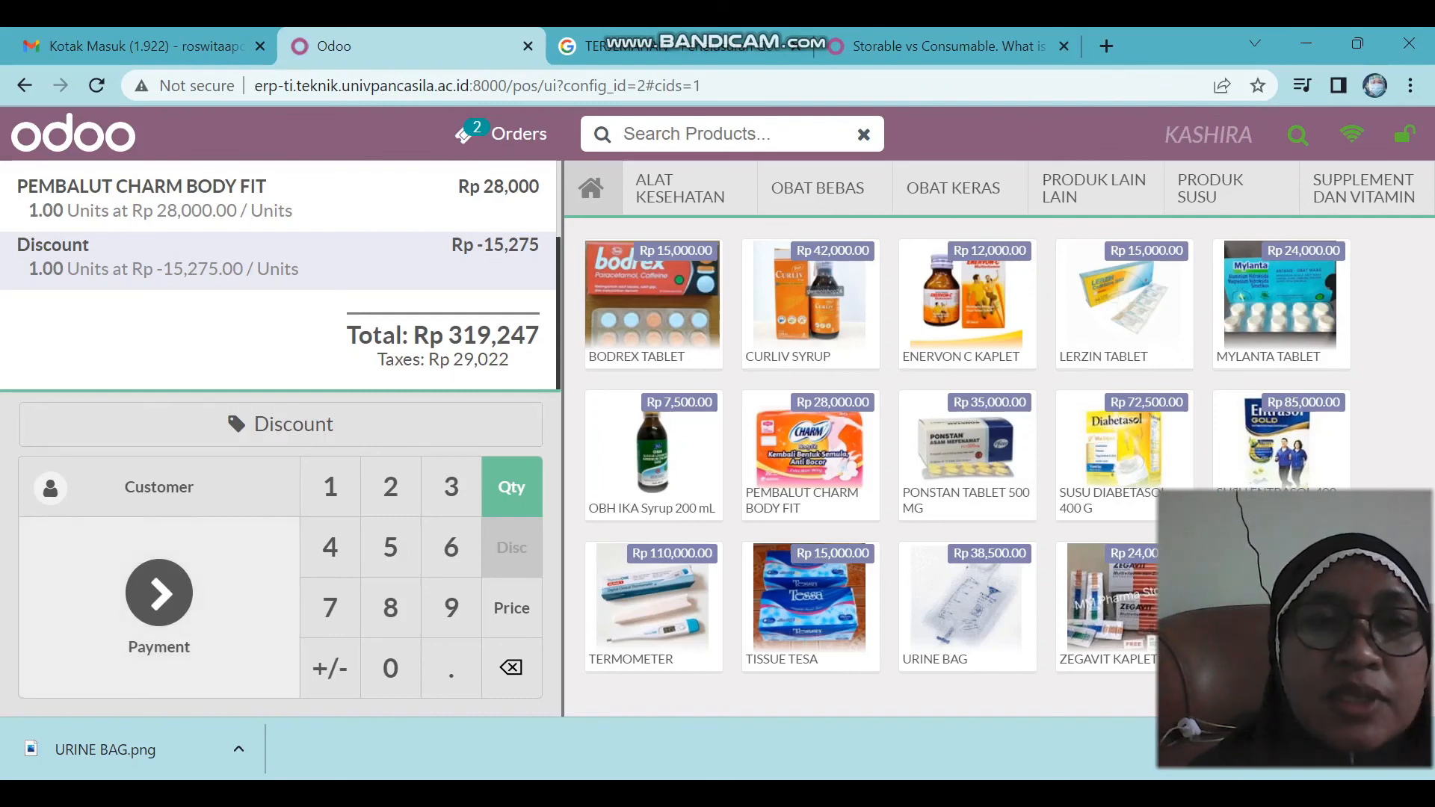
Pay the full discounted order amount with DEBIT MANDIRI and validate the payment.
left_click(160, 594)
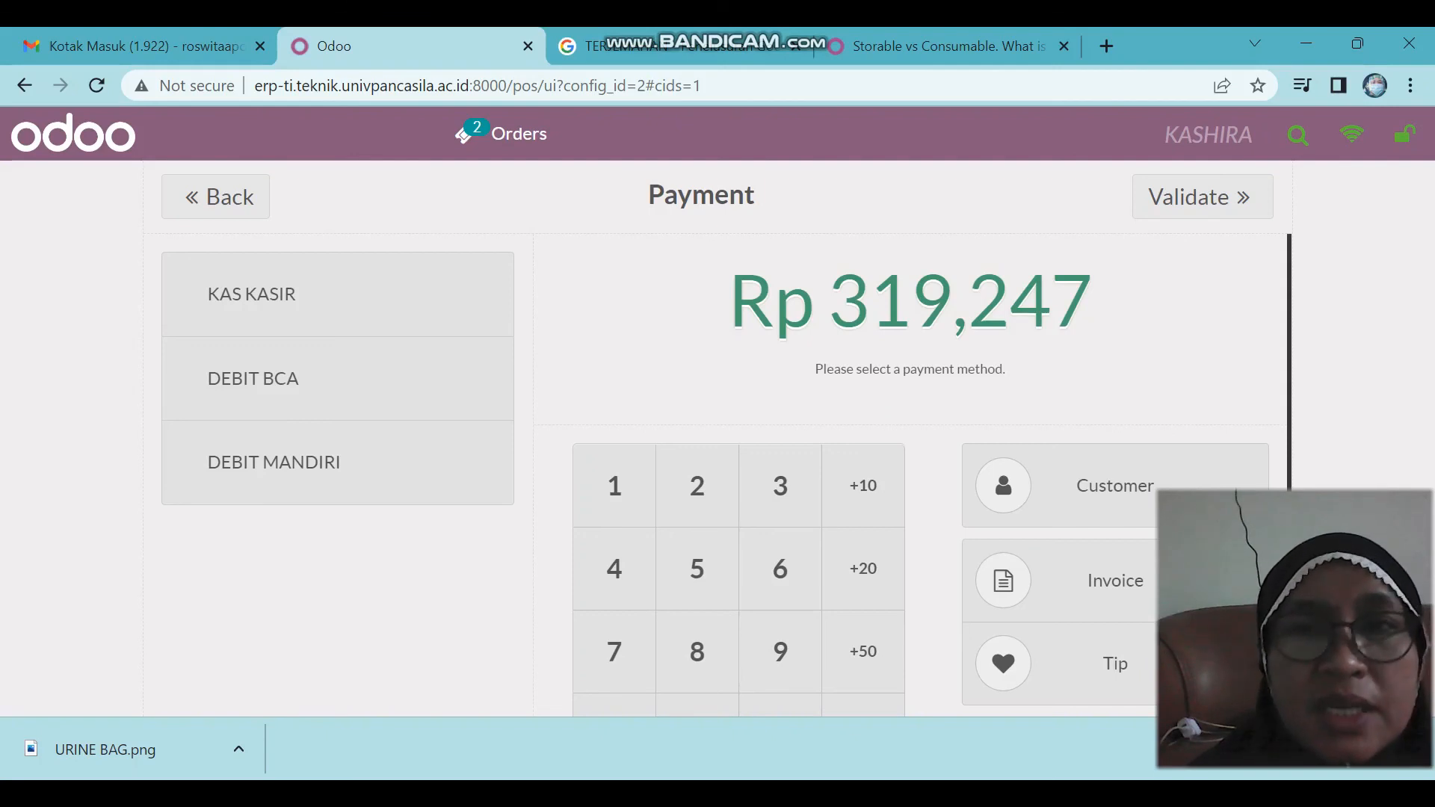
left_click(274, 463)
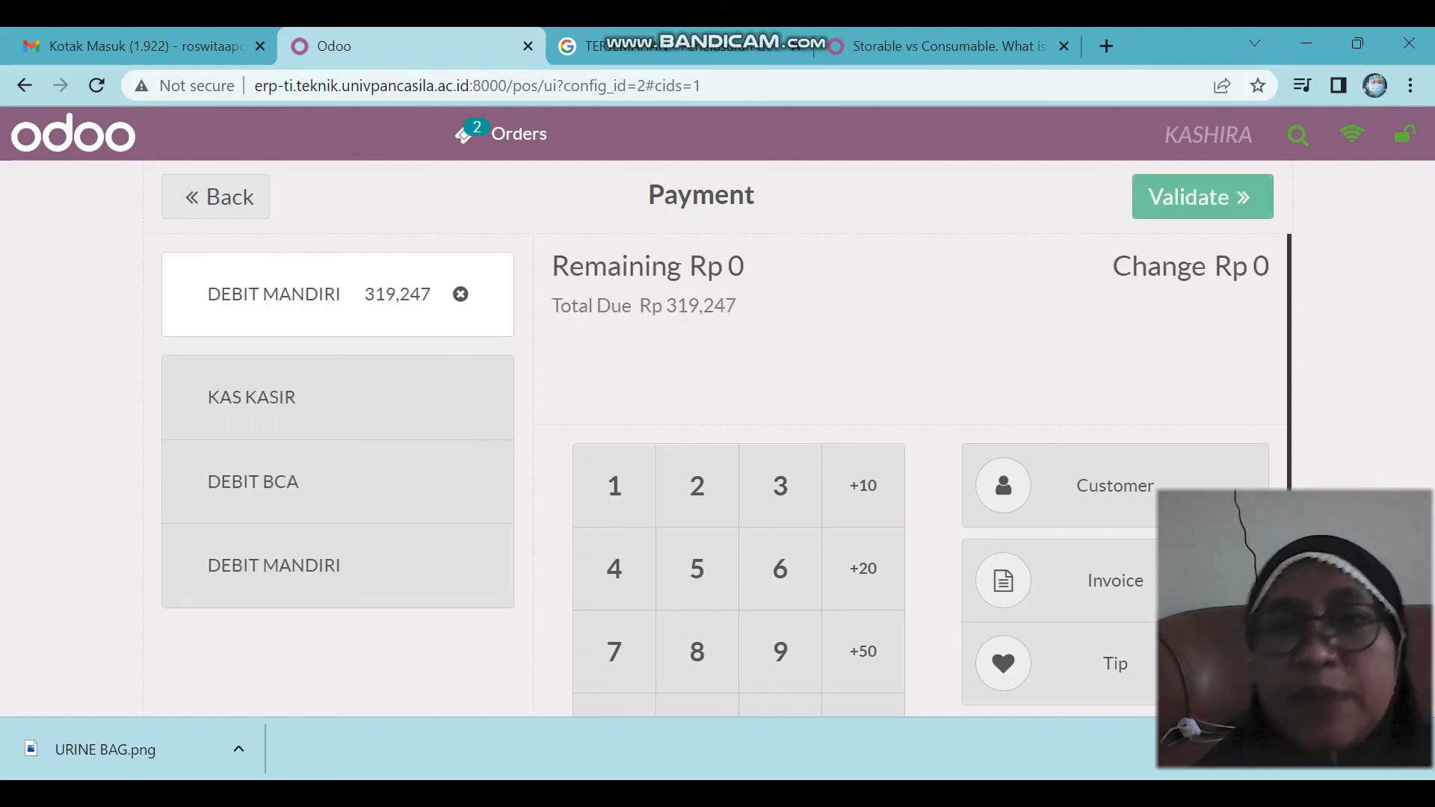
left_click(1203, 197)
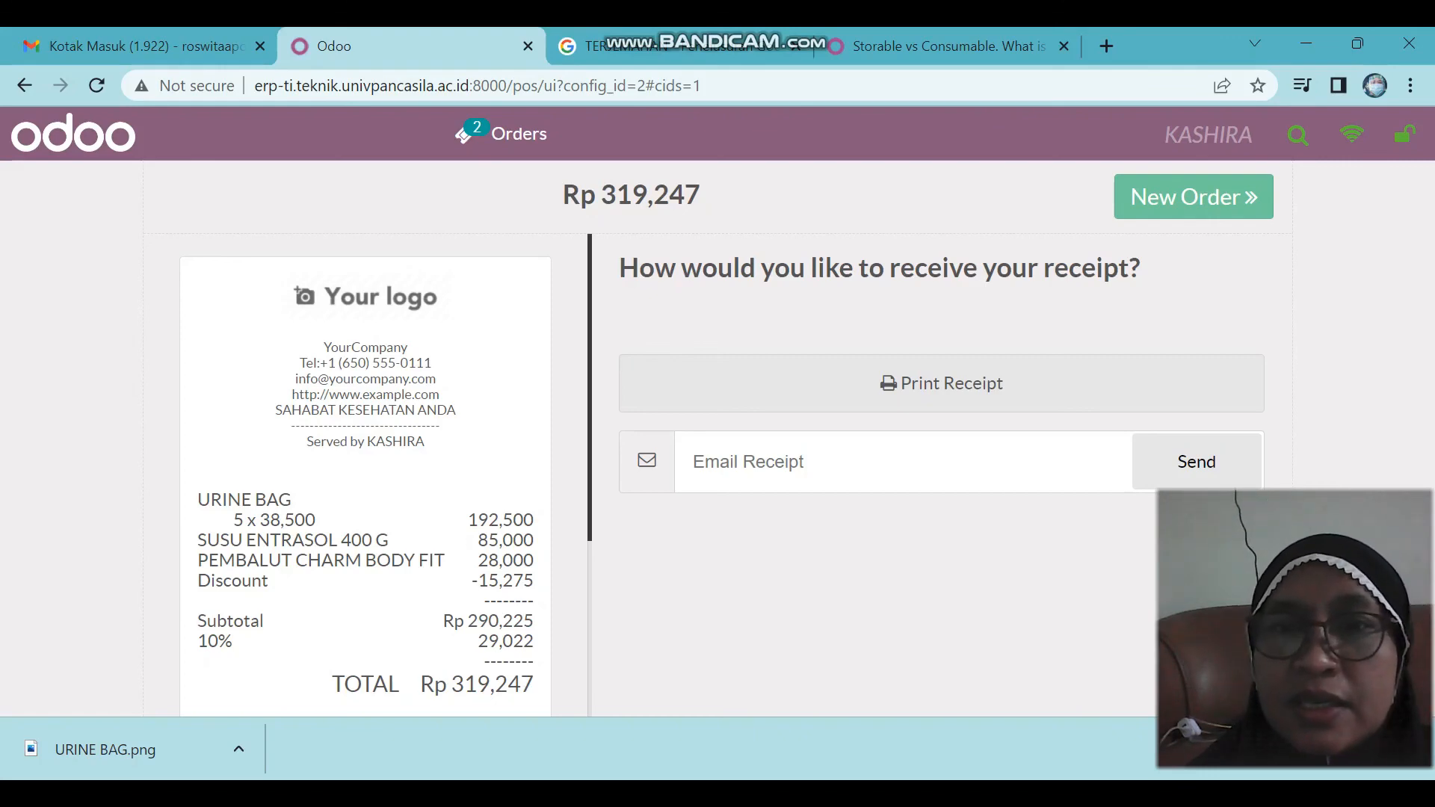
left_click(1106, 696)
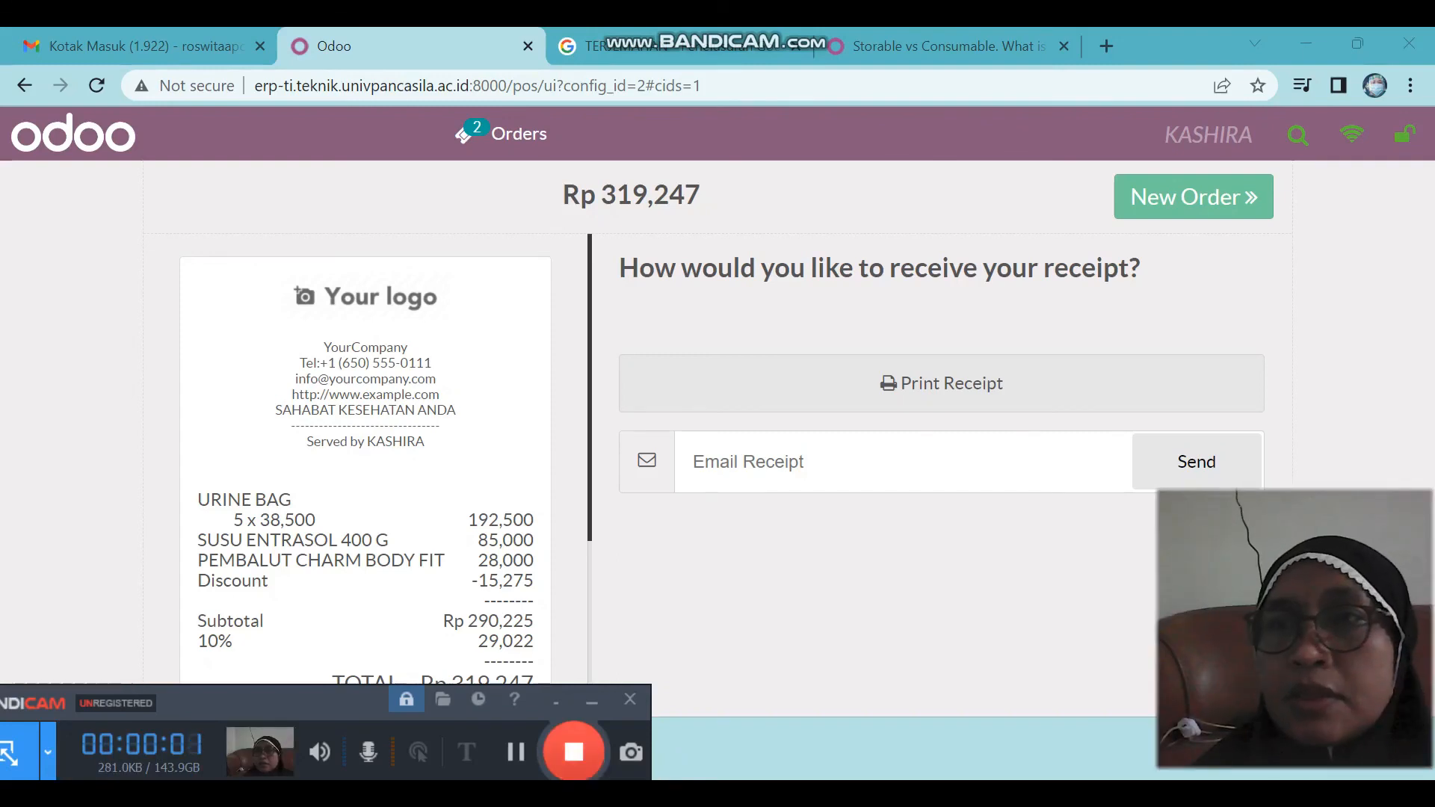
Lock the cashier's register and close and post the JAKARTA point of sale session.
left_click(1405, 134)
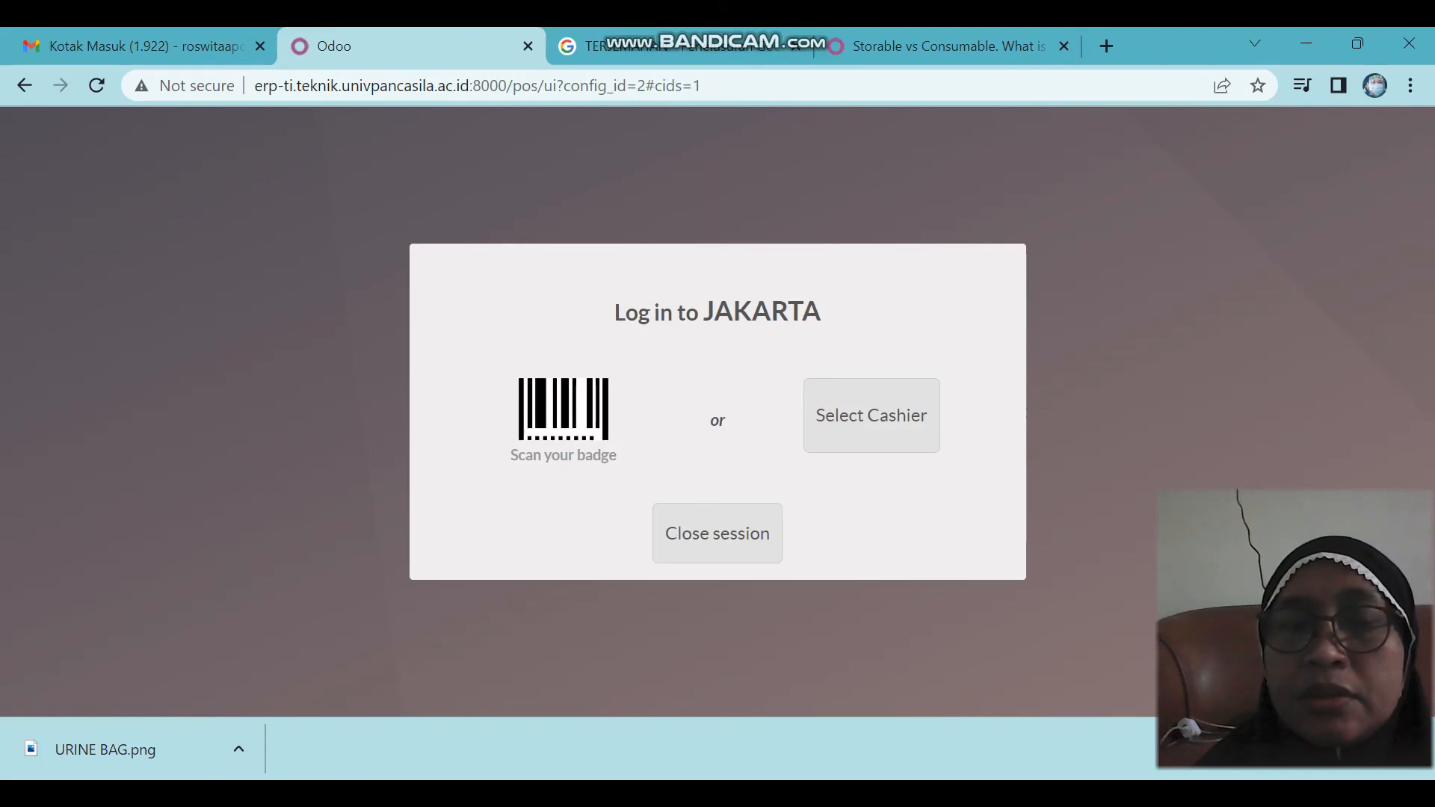
left_click(717, 534)
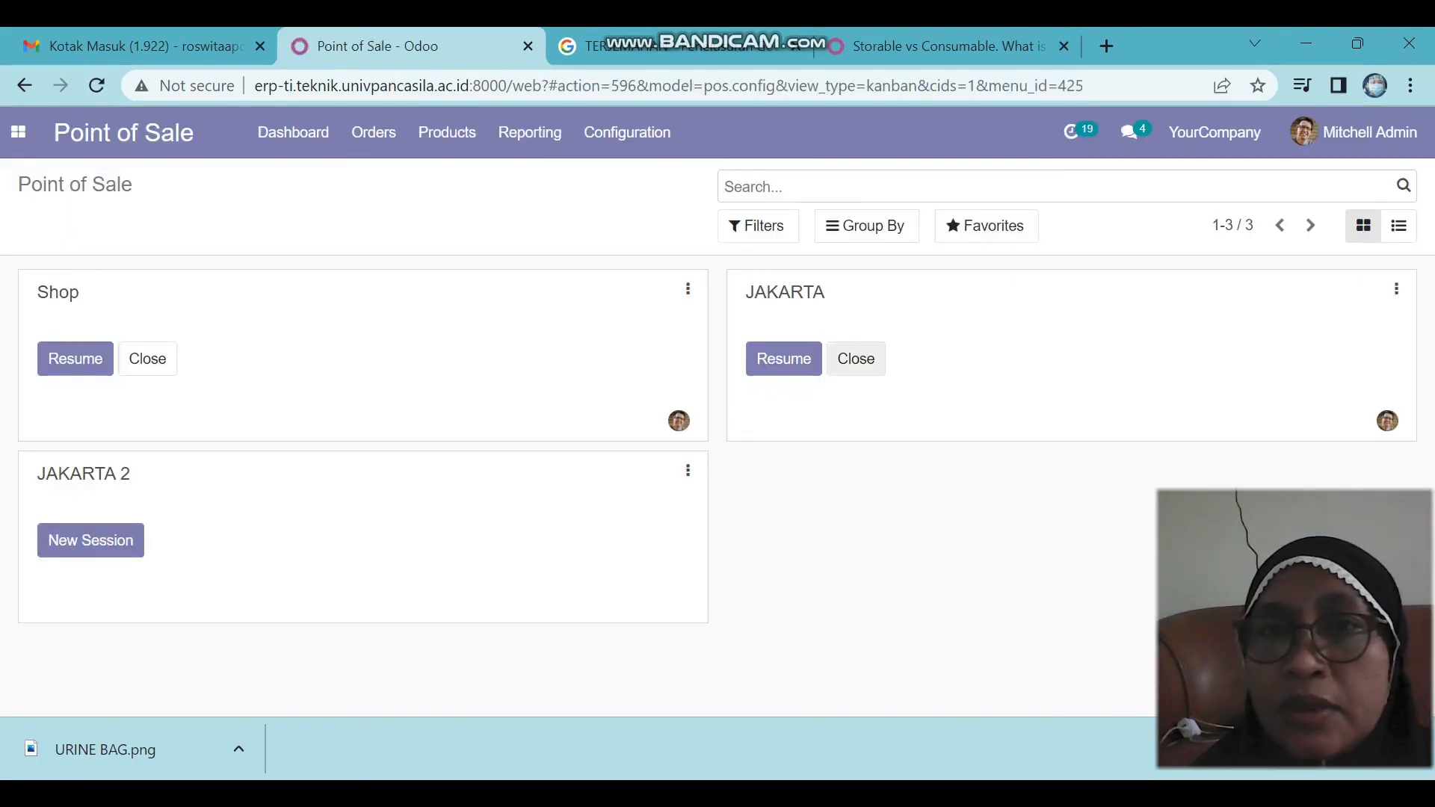
left_click(856, 358)
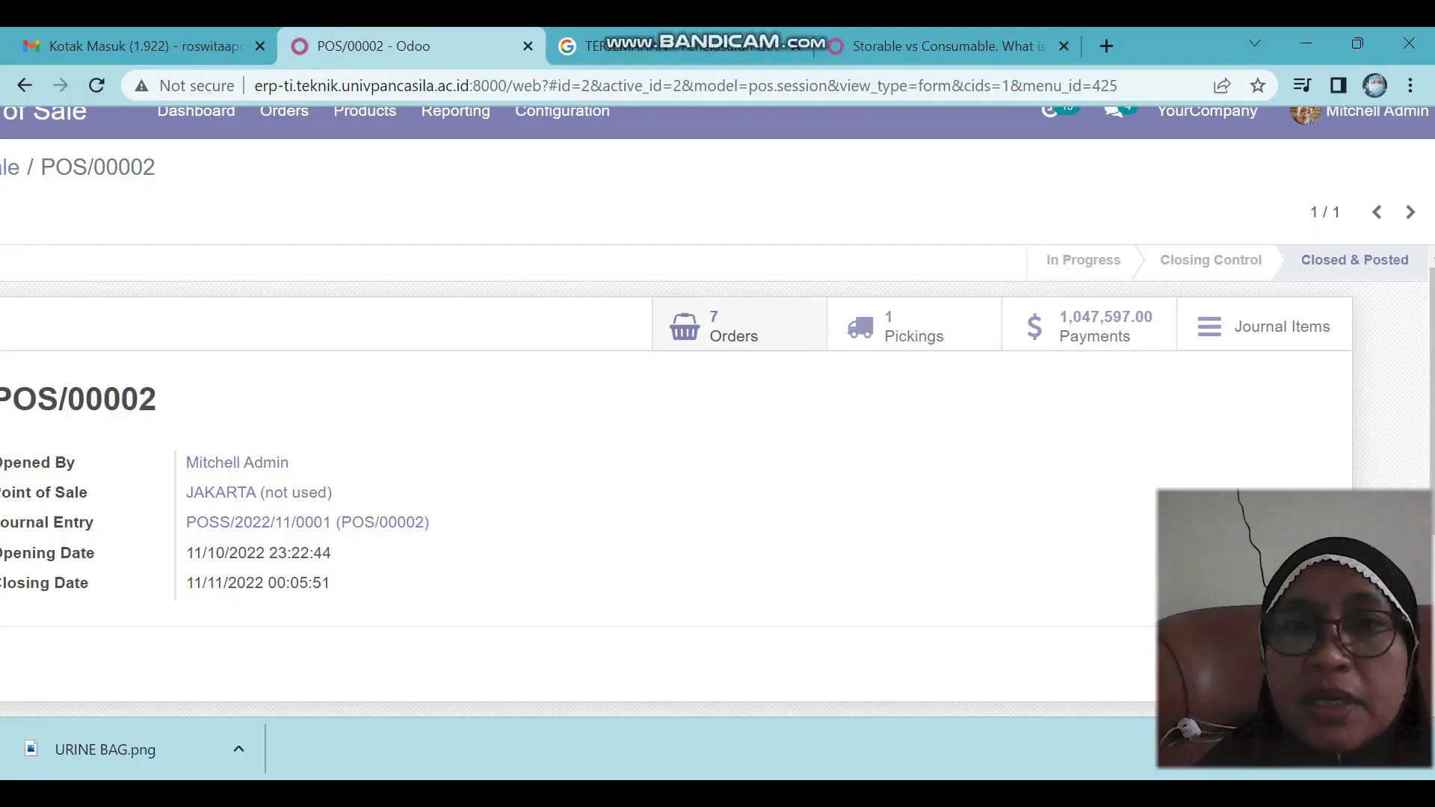
Open the closed session's orders and review the product lines of the most recent order.
left_click(711, 329)
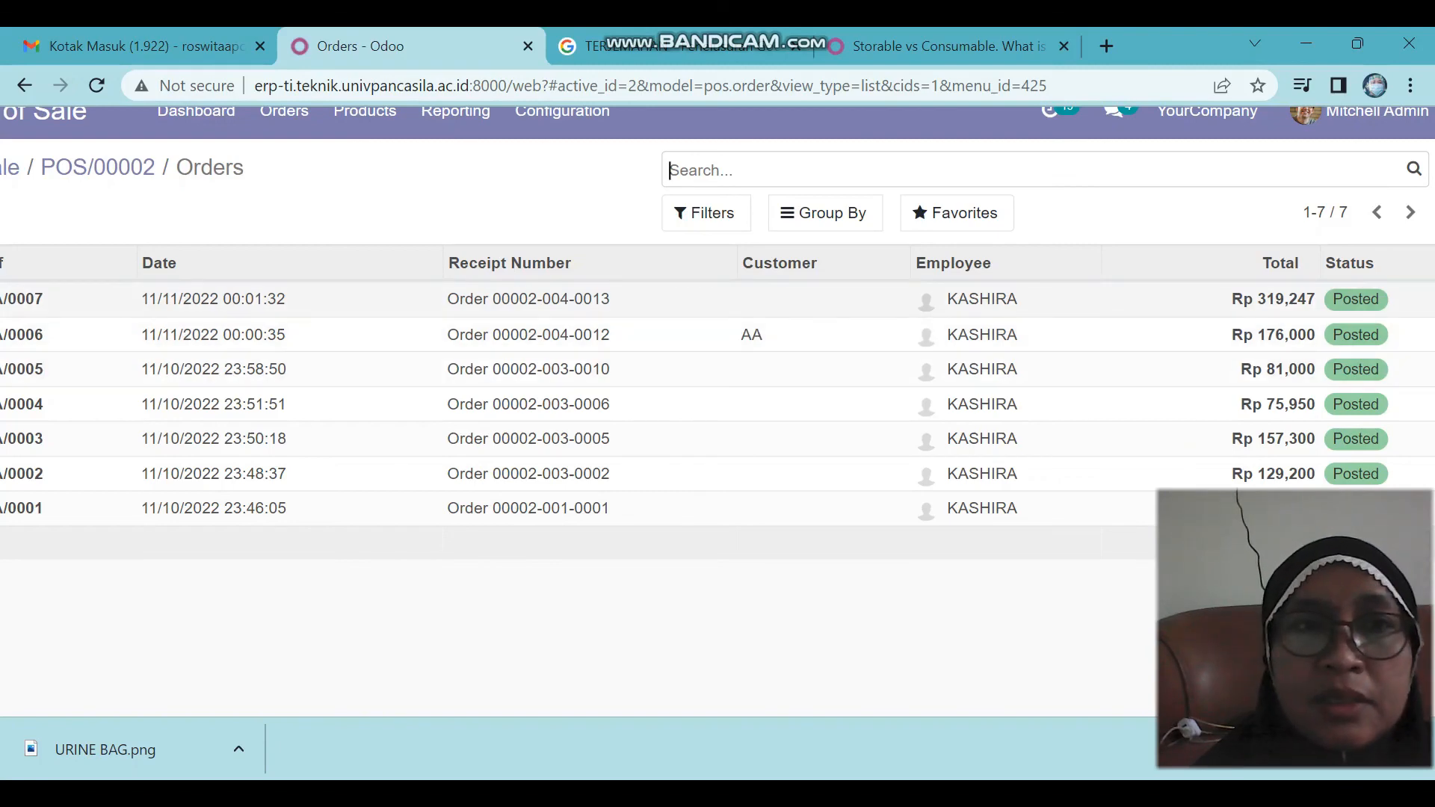
left_click(626, 300)
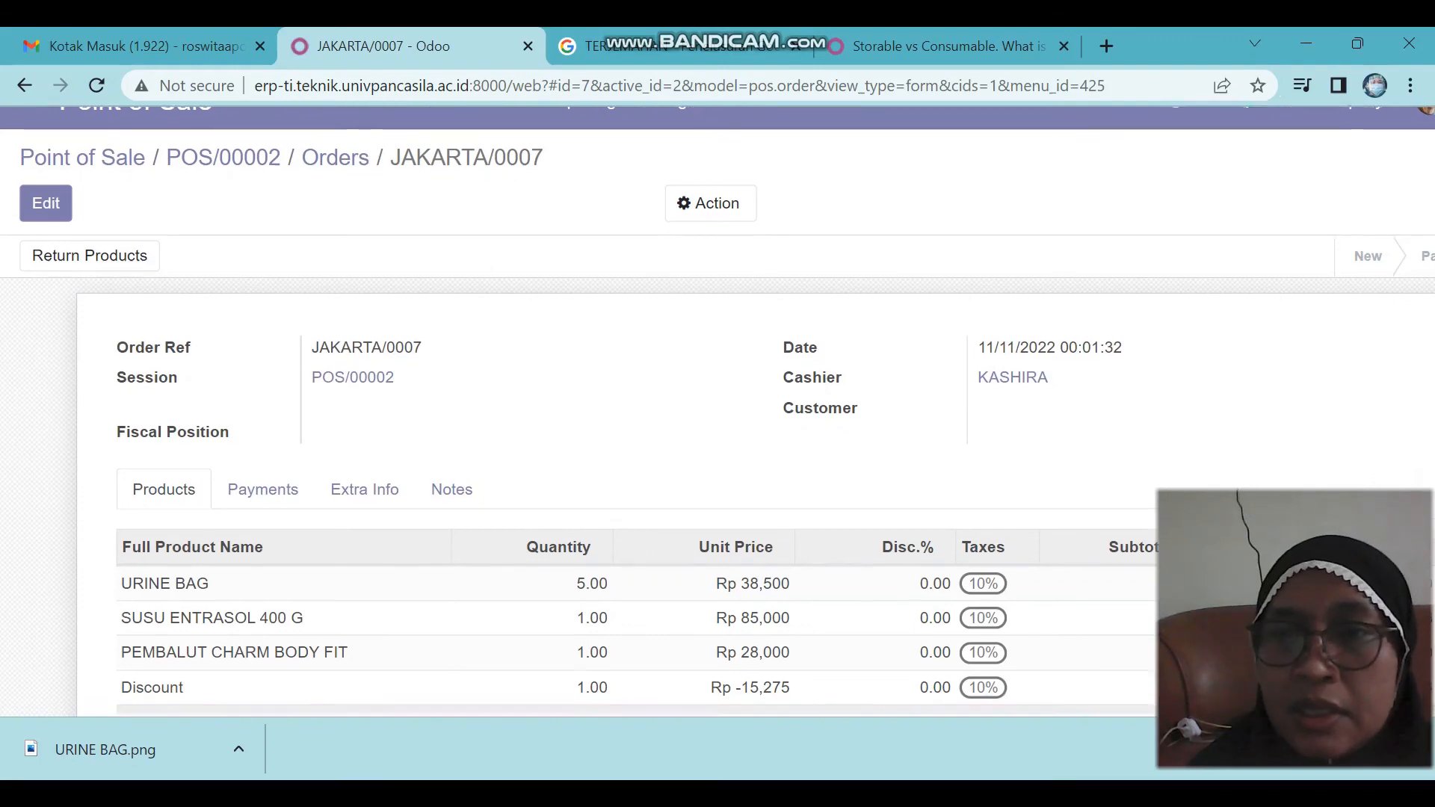
scroll(718, 411, "down", 1)
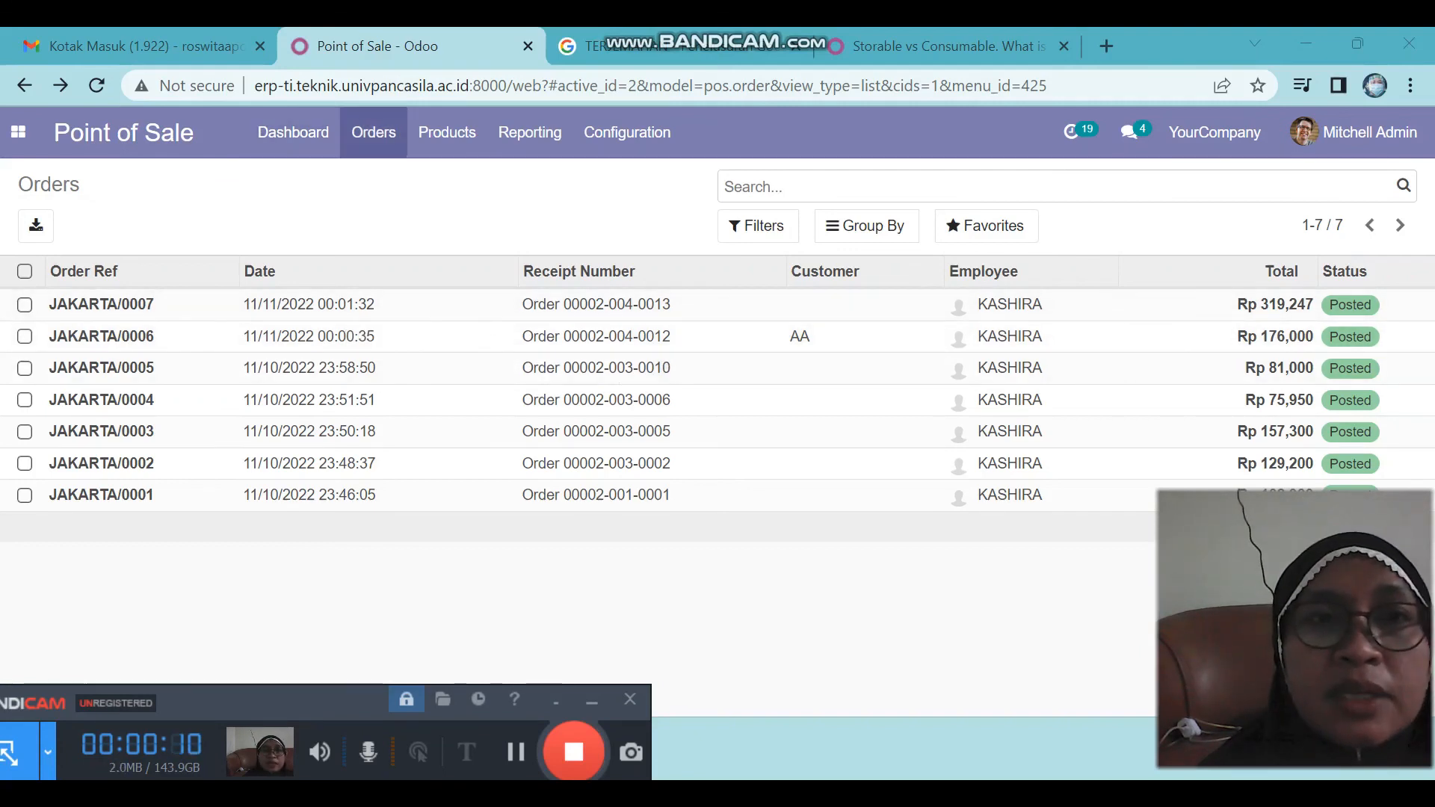
Open the overall Point of Sale orders list and check the newest order's product lines and payment method.
left_click(374, 133)
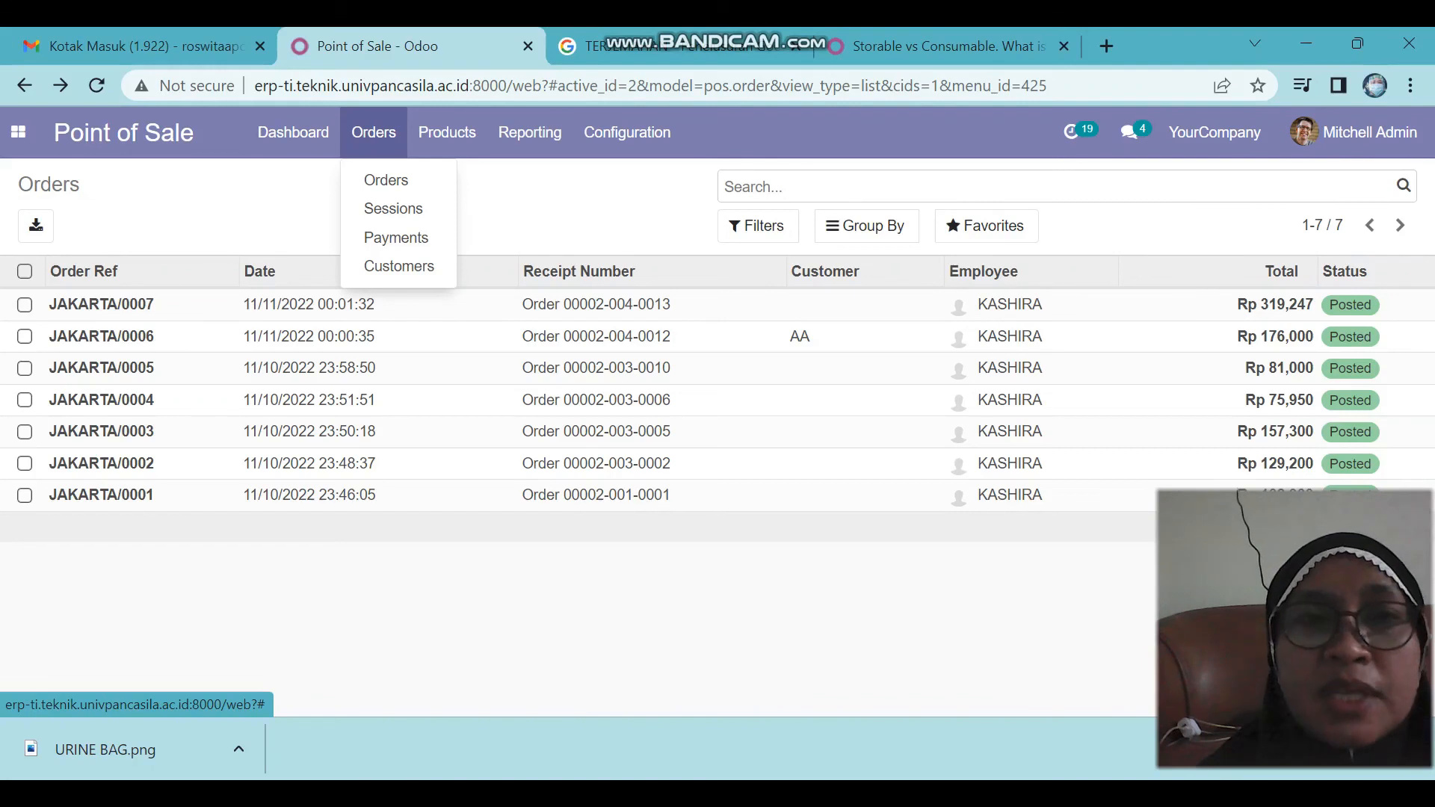
left_click(387, 180)
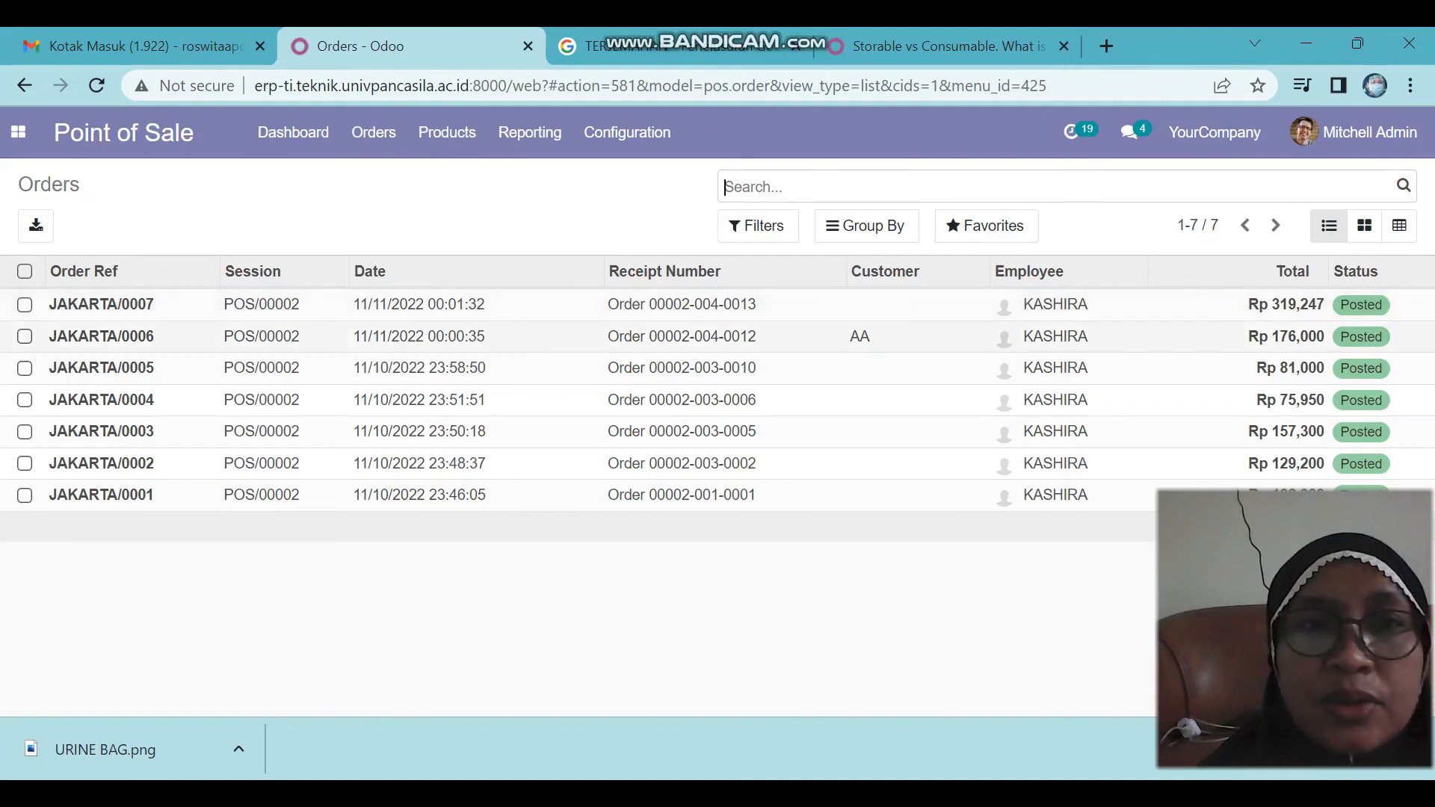
double_click(436, 305)
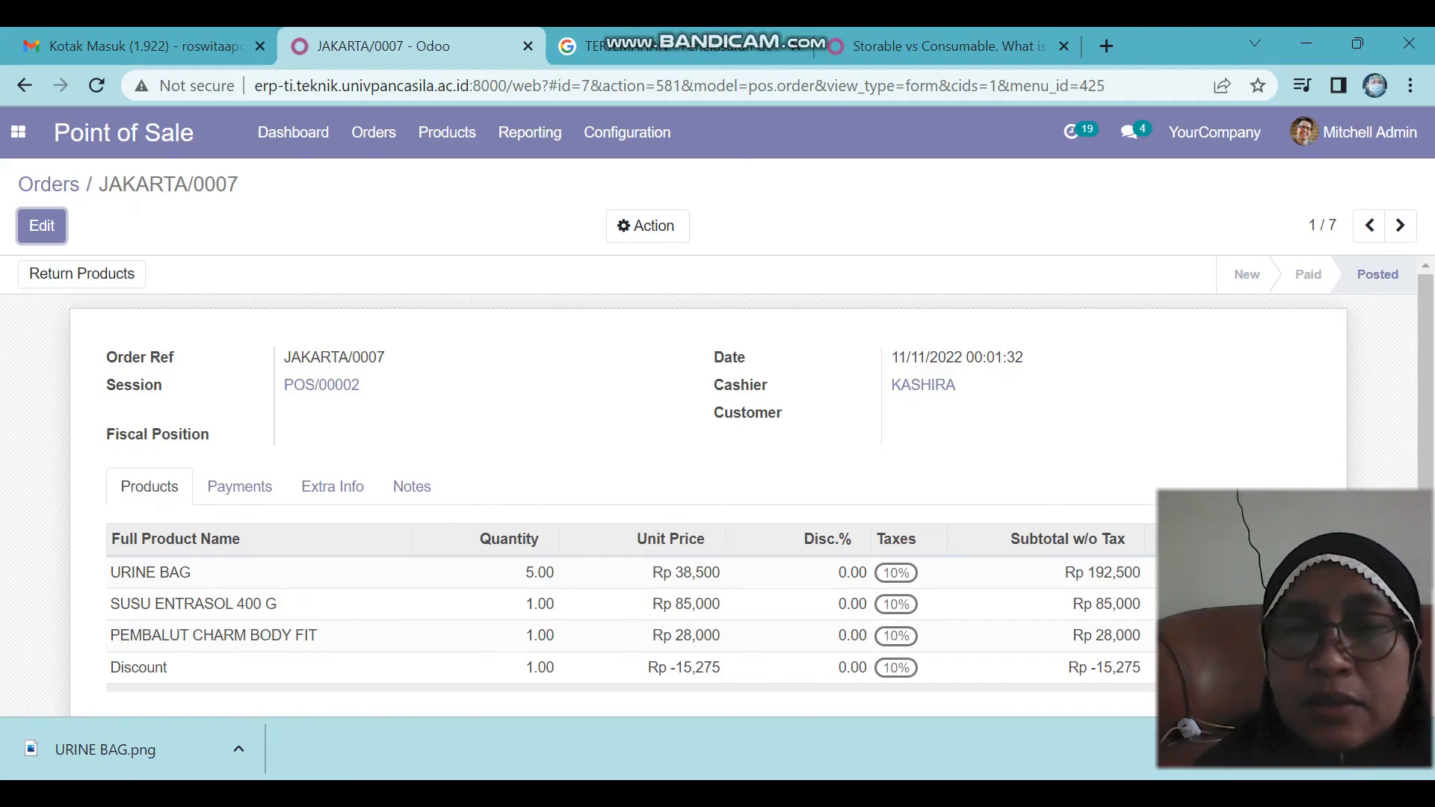
left_click_drag(1406, 323, 1406, 456)
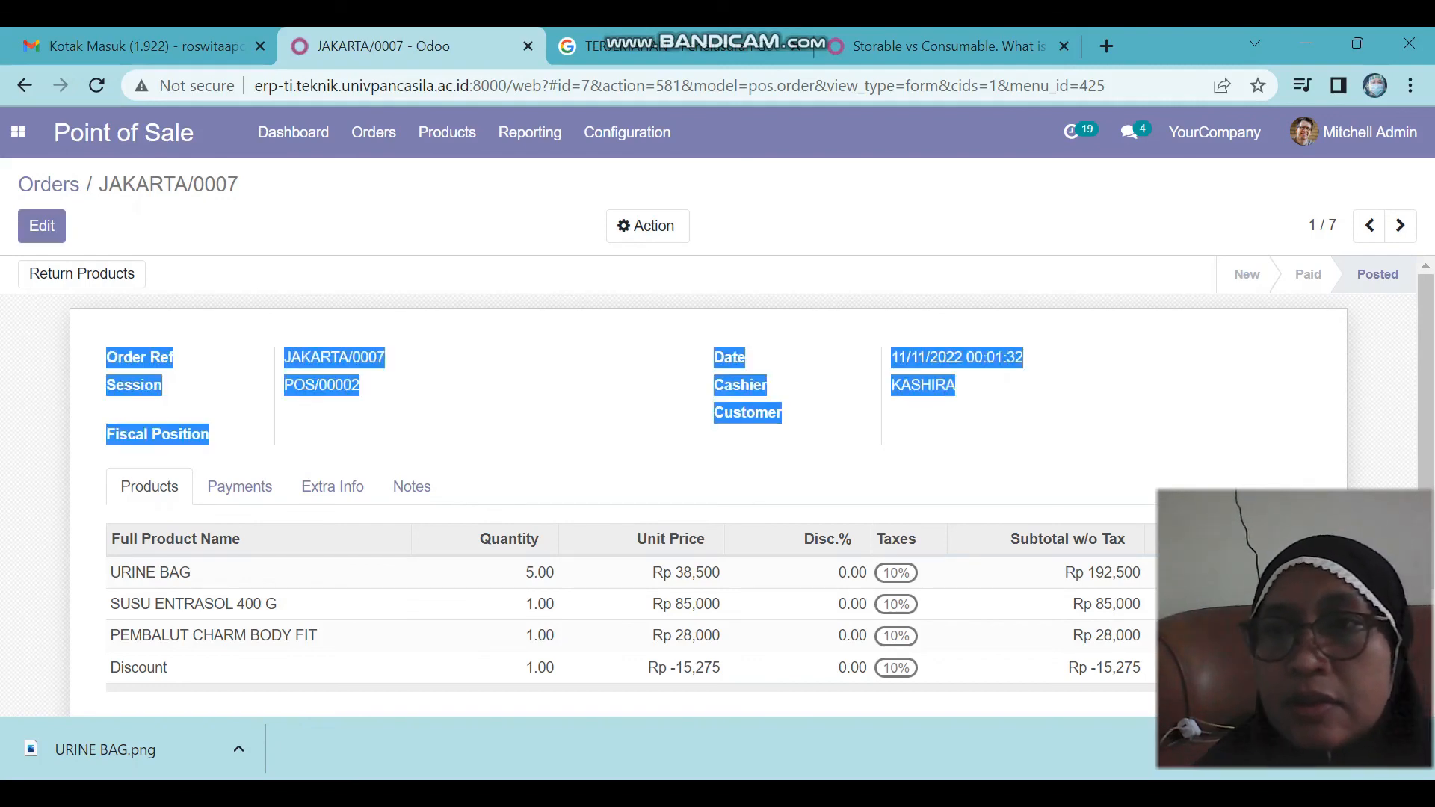
scroll(717, 498, "down", 1)
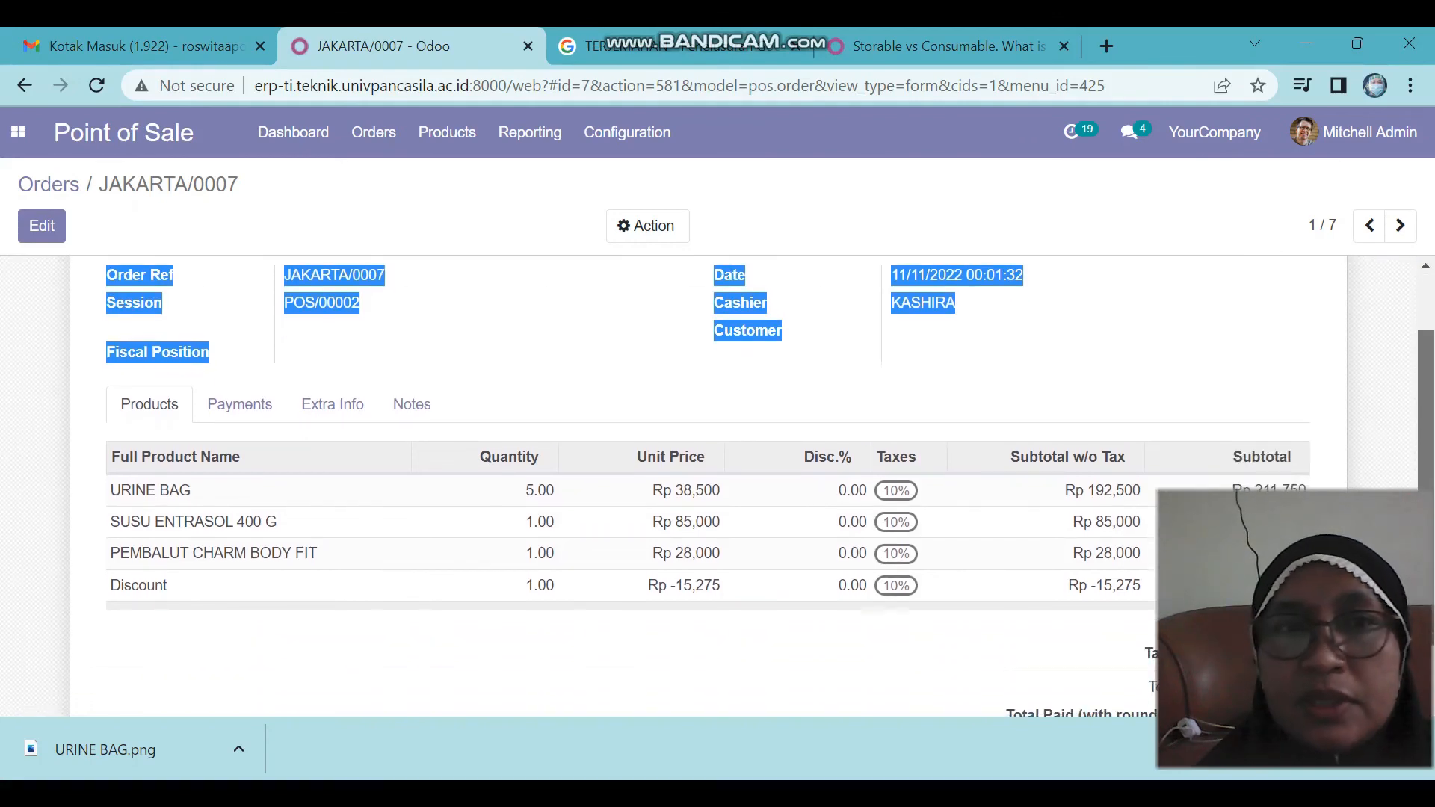
scroll(718, 485, "down", 1)
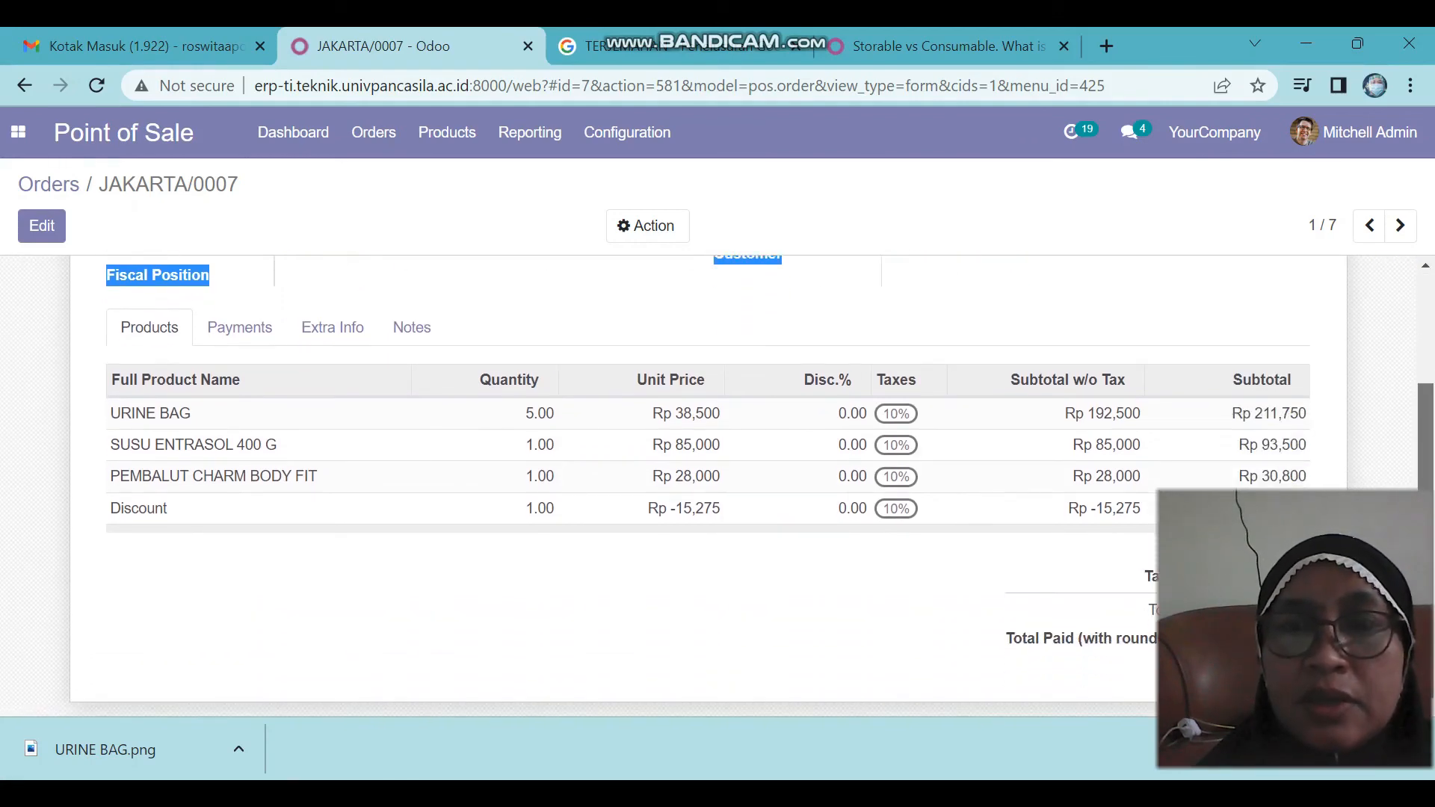
mouse_move(1425, 553)
left_mouse_down()
mouse_move(1425, 530)
mouse_move(1426, 553)
left_mouse_up()
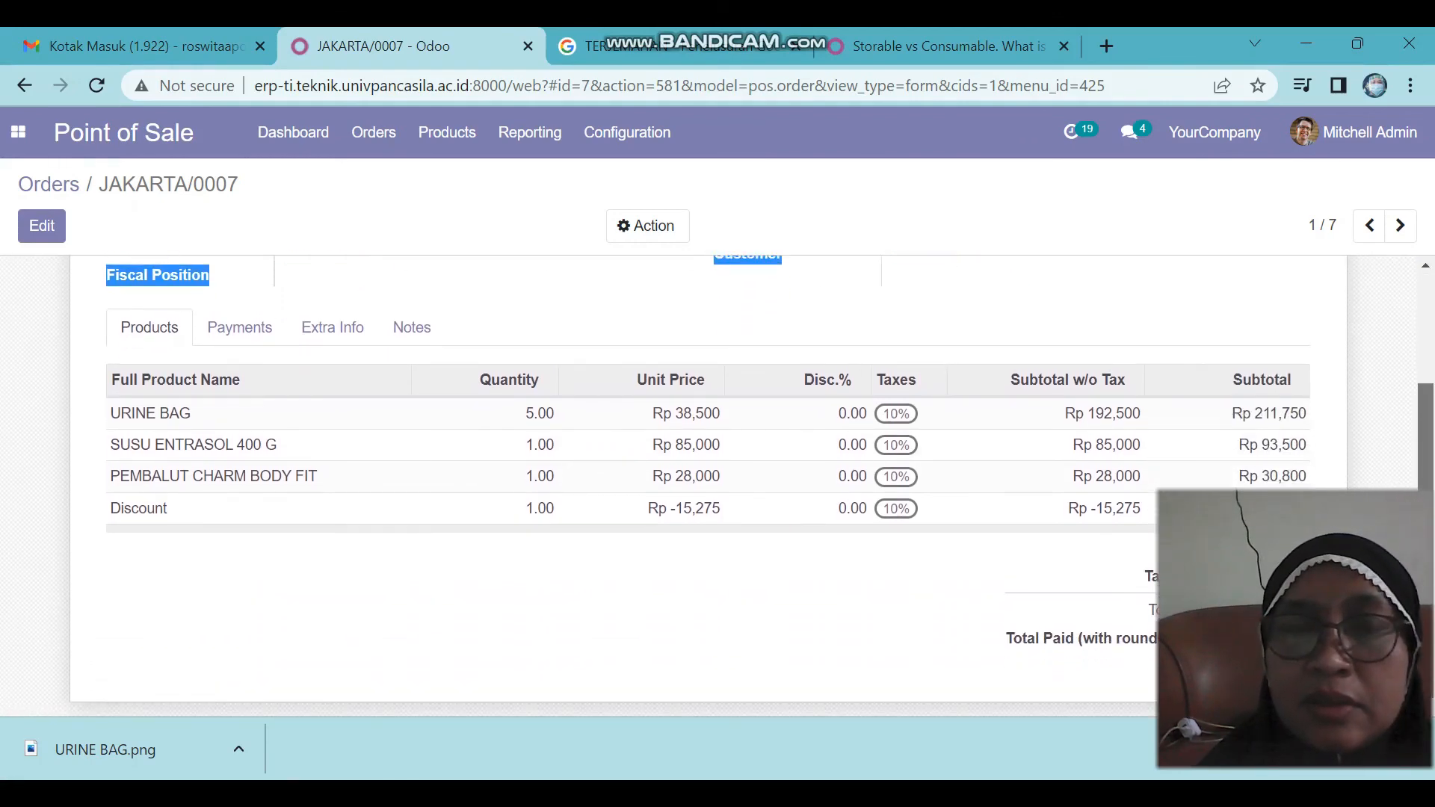
scroll(718, 486, "up", 1)
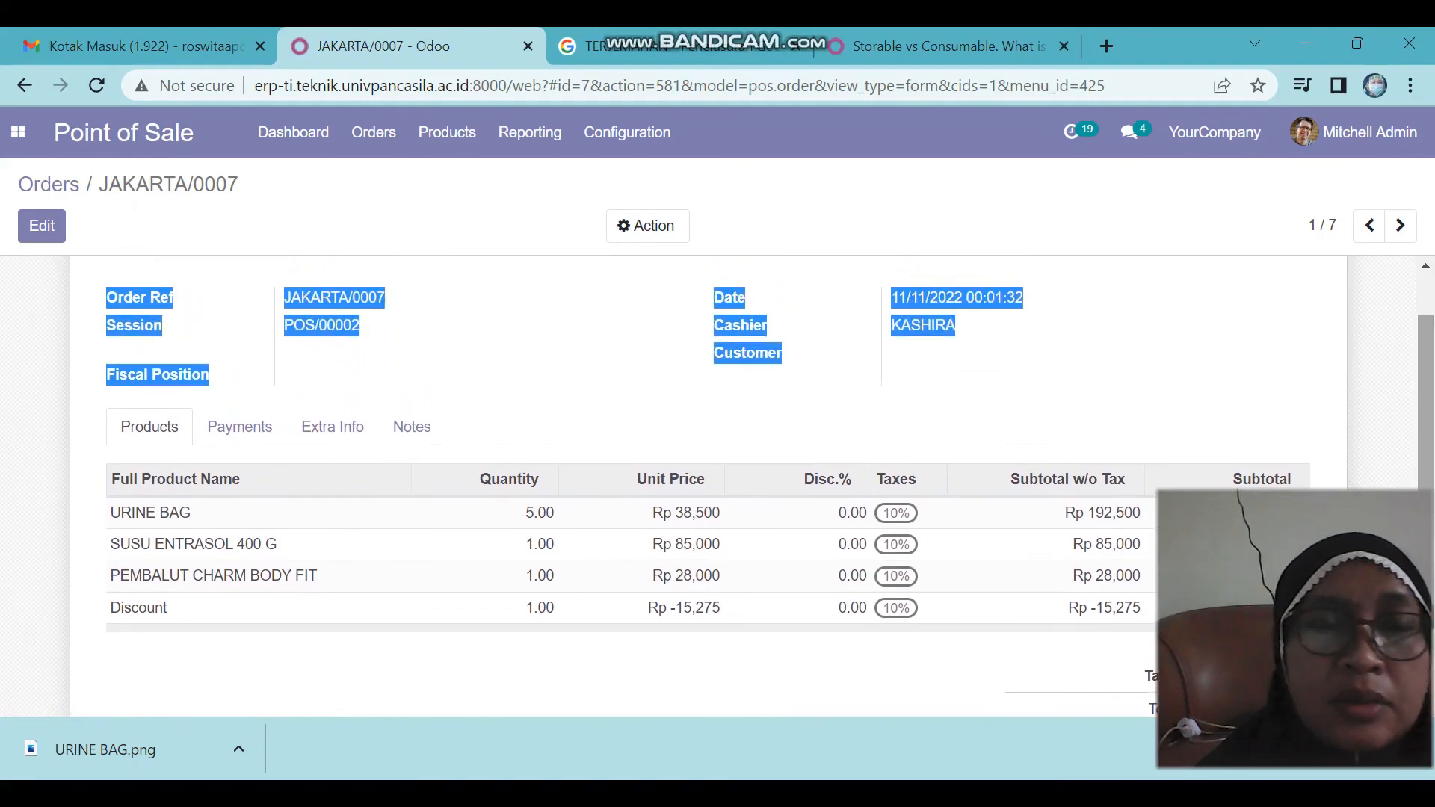
left_click(239, 427)
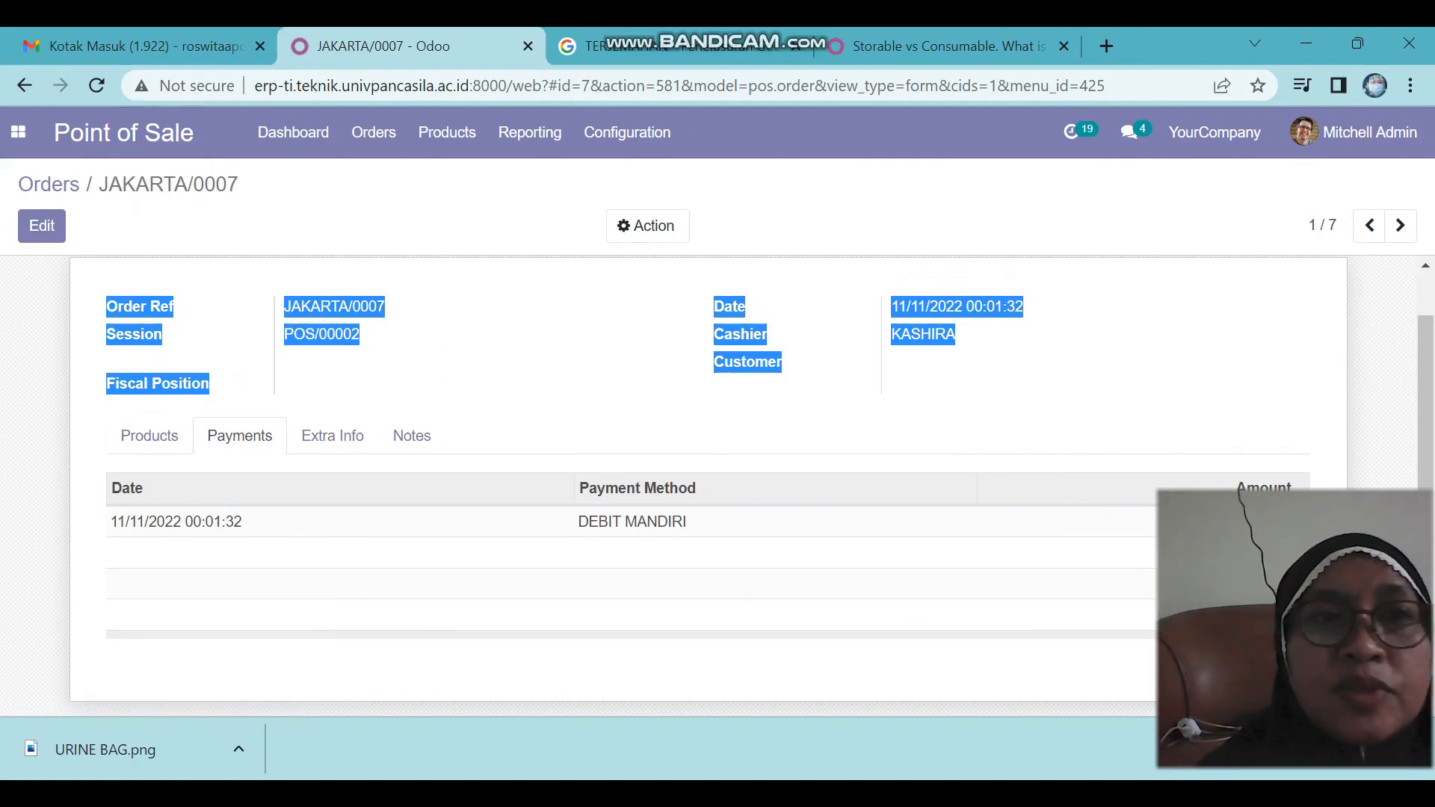
Return to the orders list and check the products and payments of the fourth listed order, which includes Tips.
left_click(374, 132)
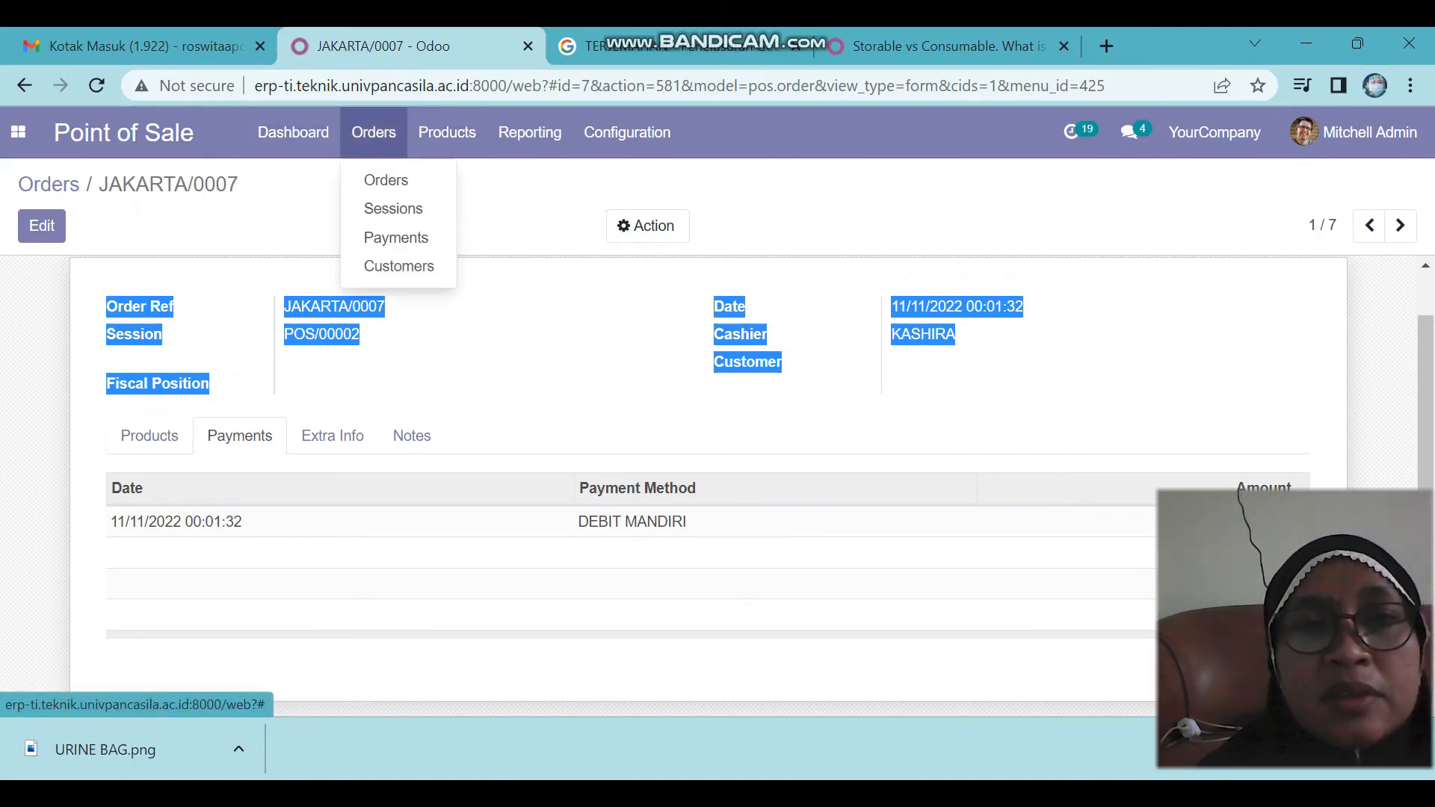
left_click(386, 180)
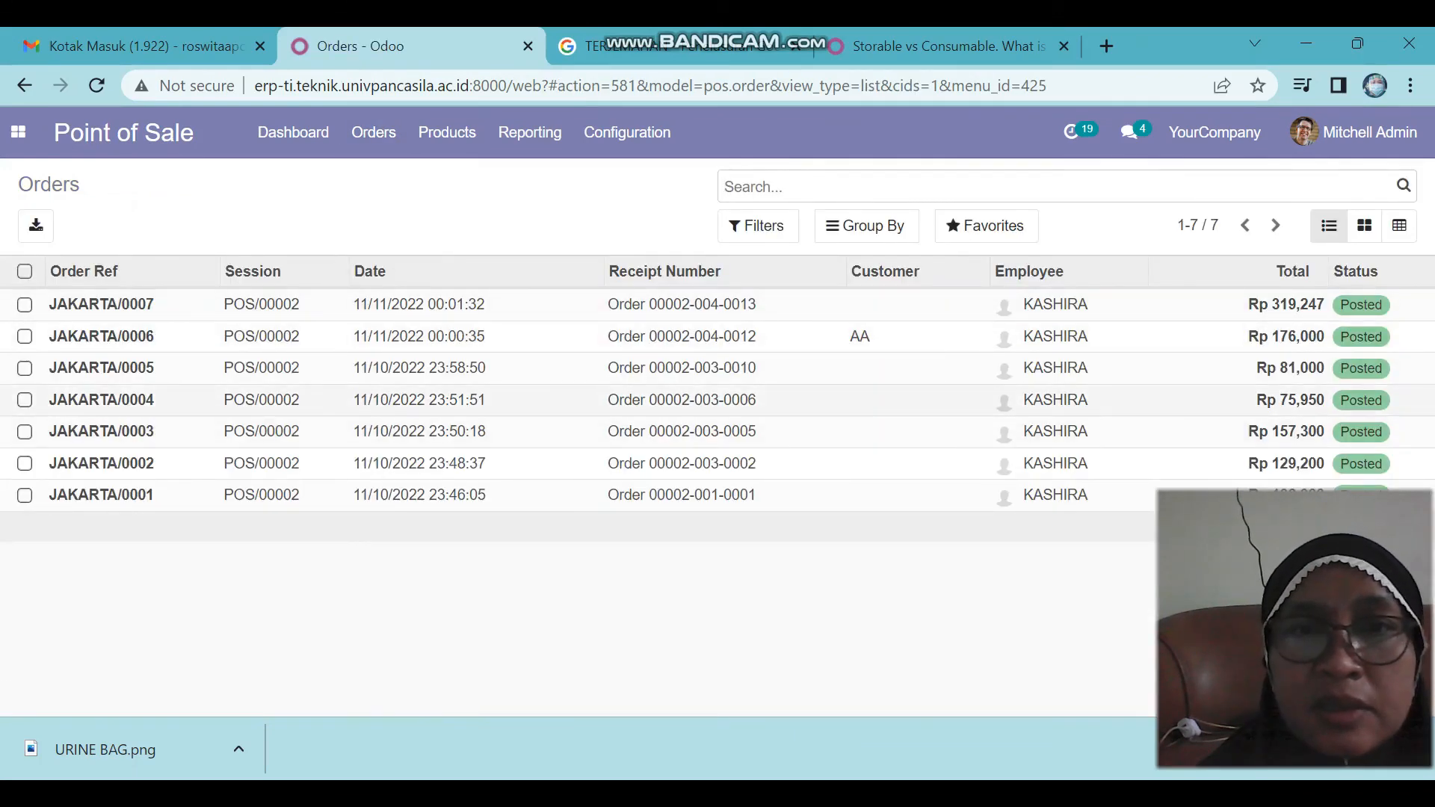
left_click(330, 396)
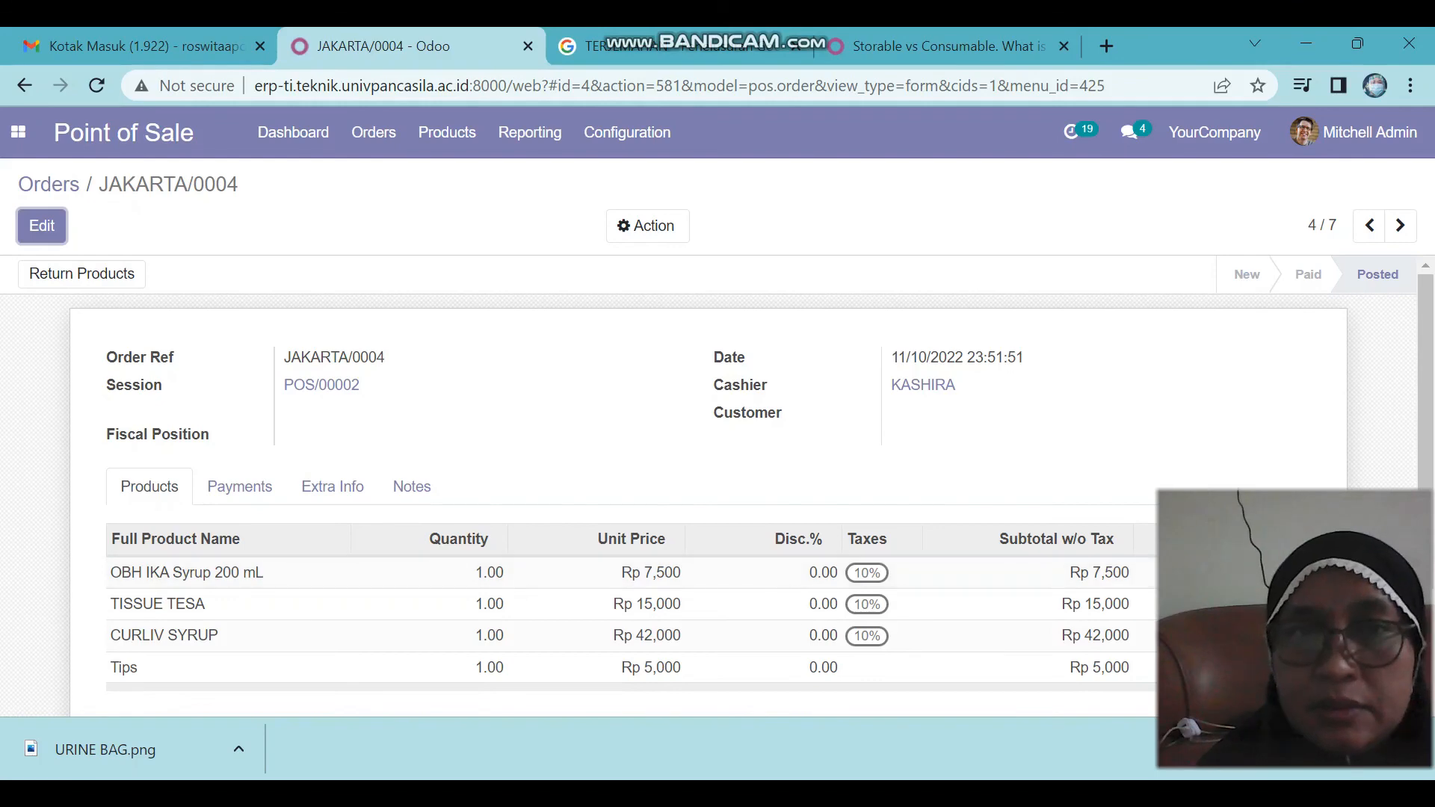
left_click(239, 486)
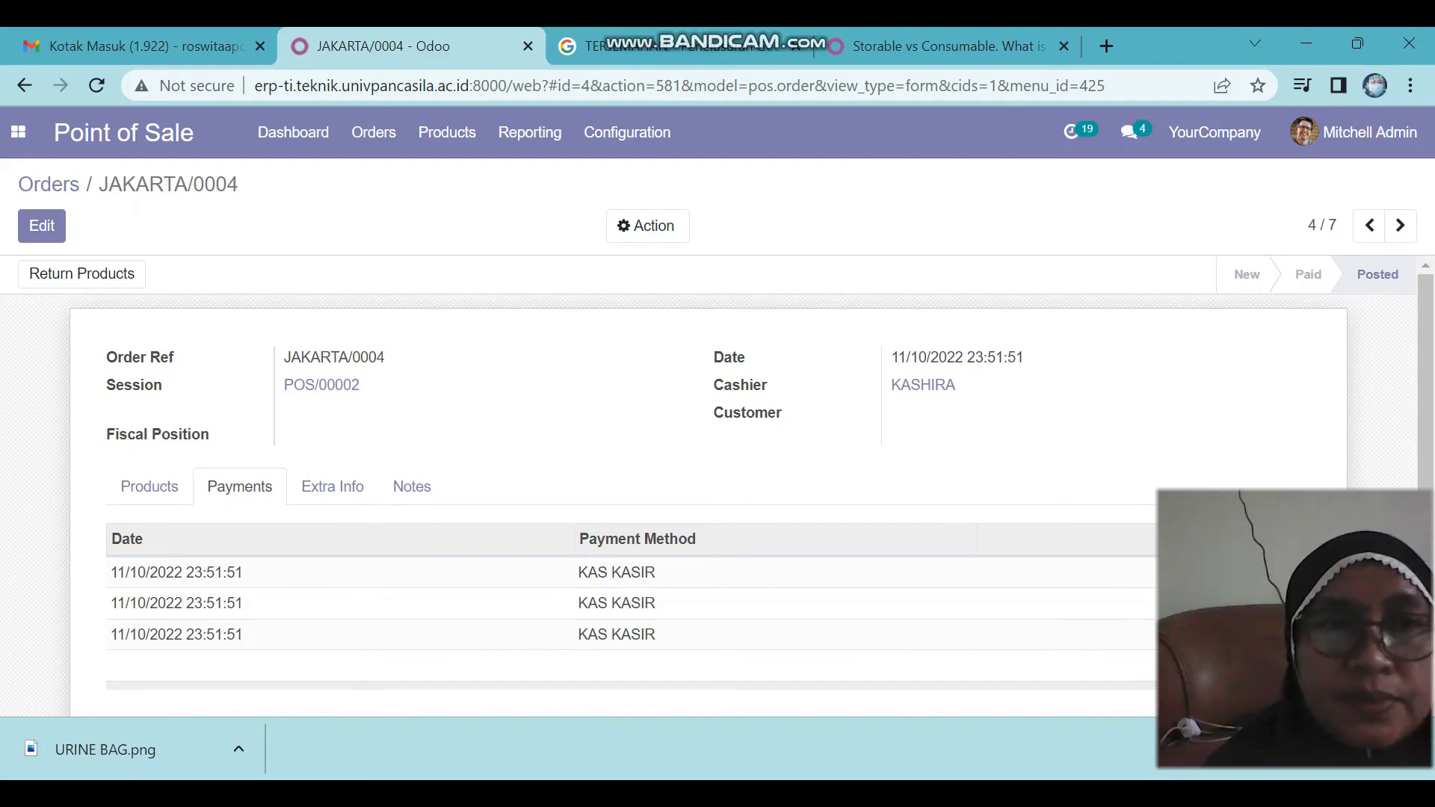
View the Orders Analysis report for Point of Sale.
left_click(374, 132)
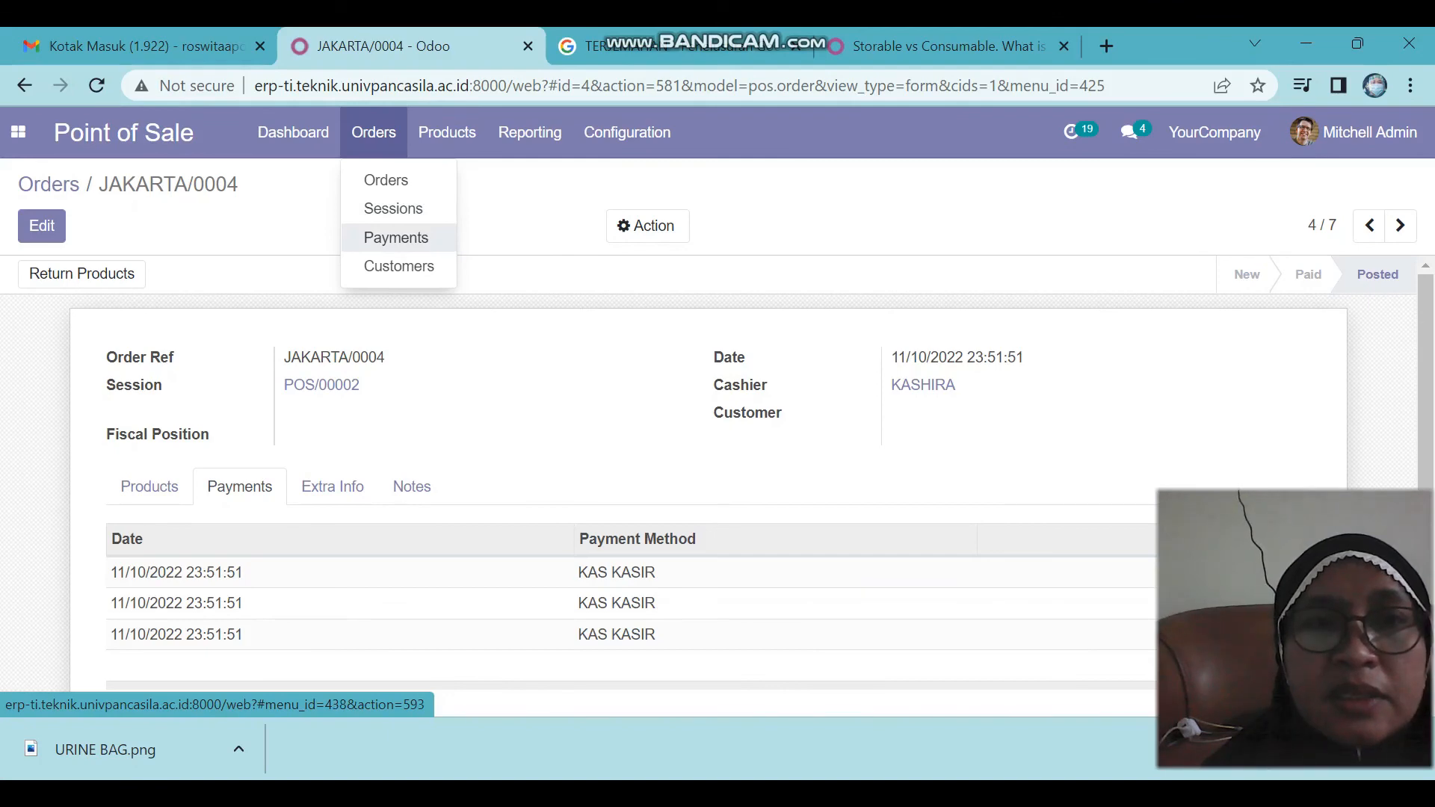
mouse_move(447, 132)
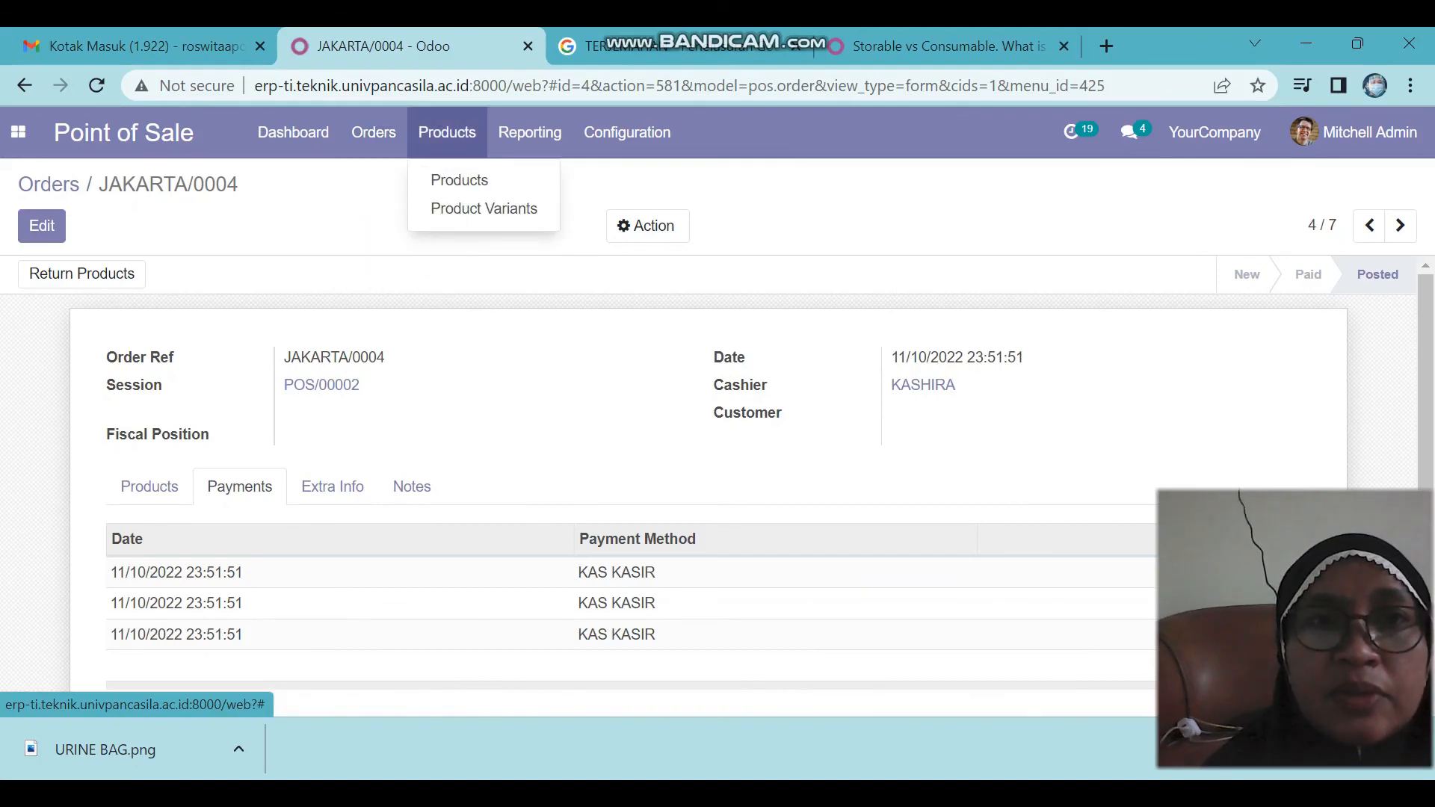
mouse_move(530, 132)
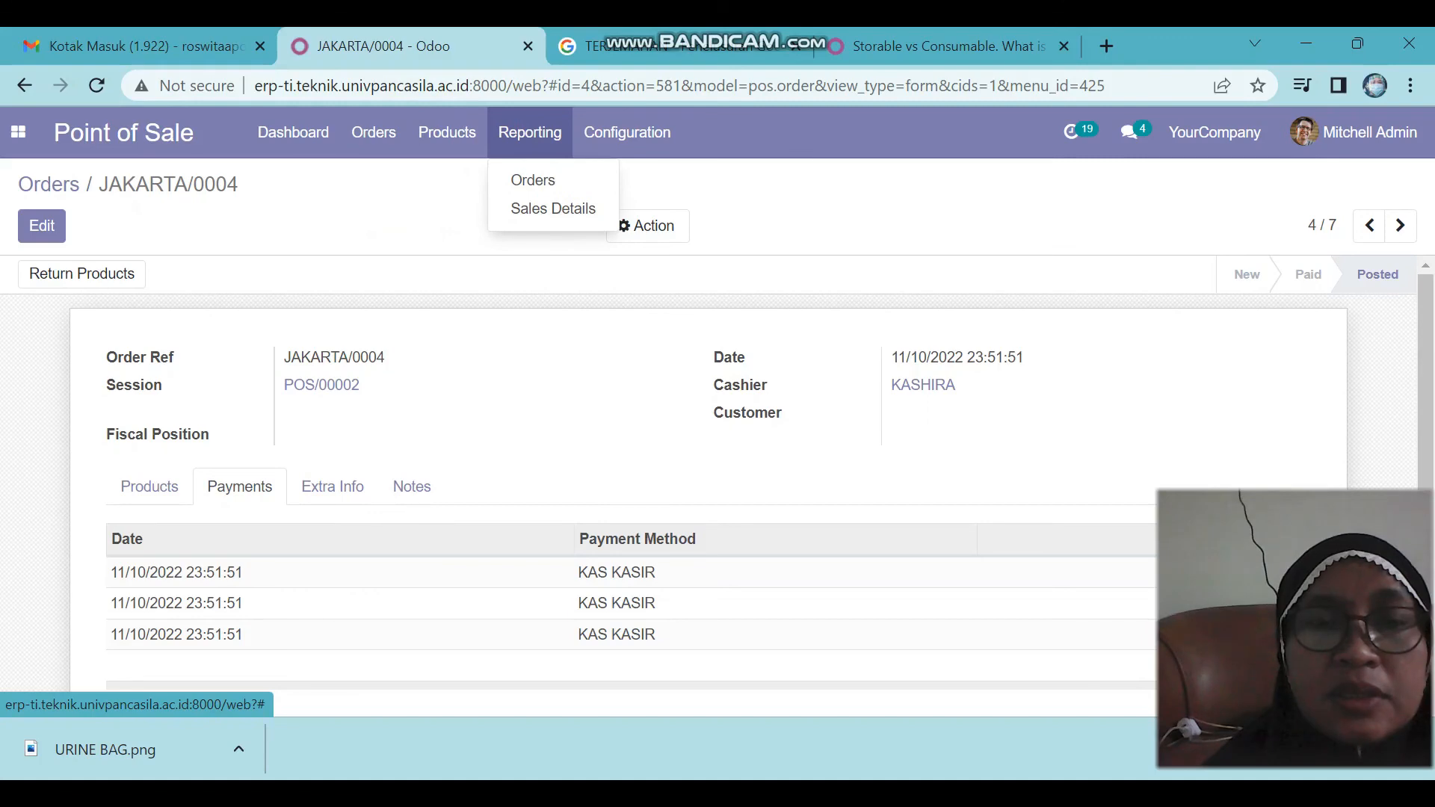
left_click(532, 180)
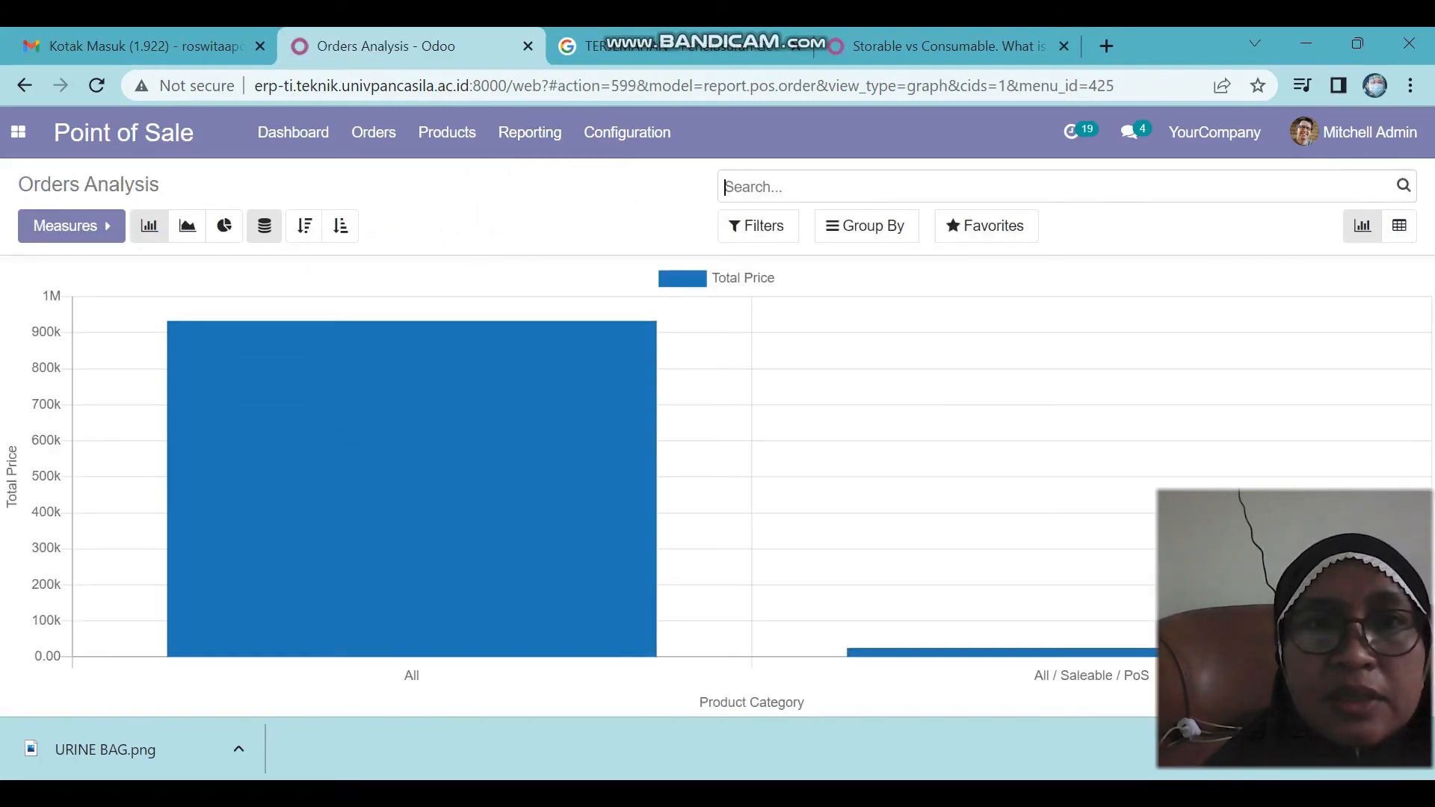
left_click(530, 133)
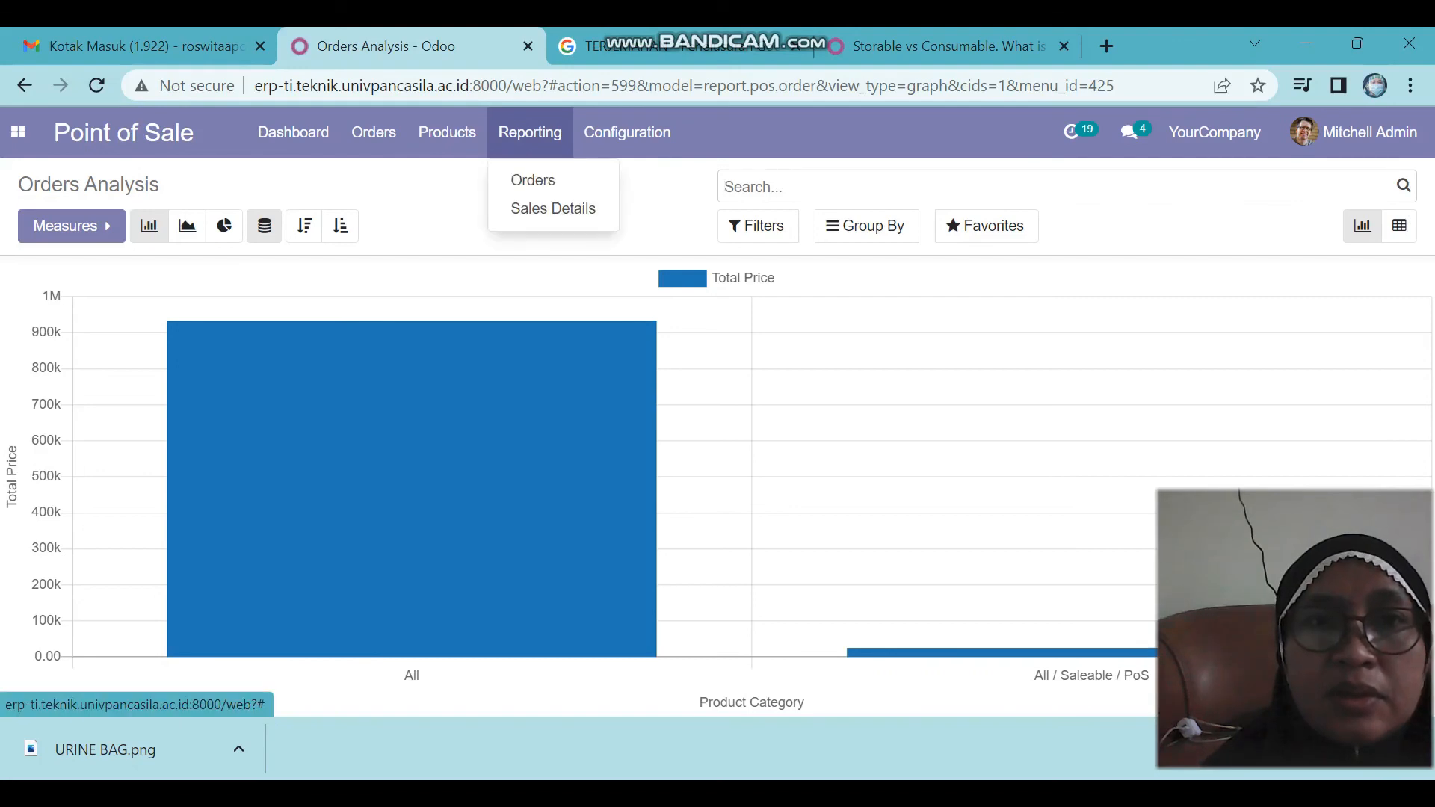
left_click(448, 132)
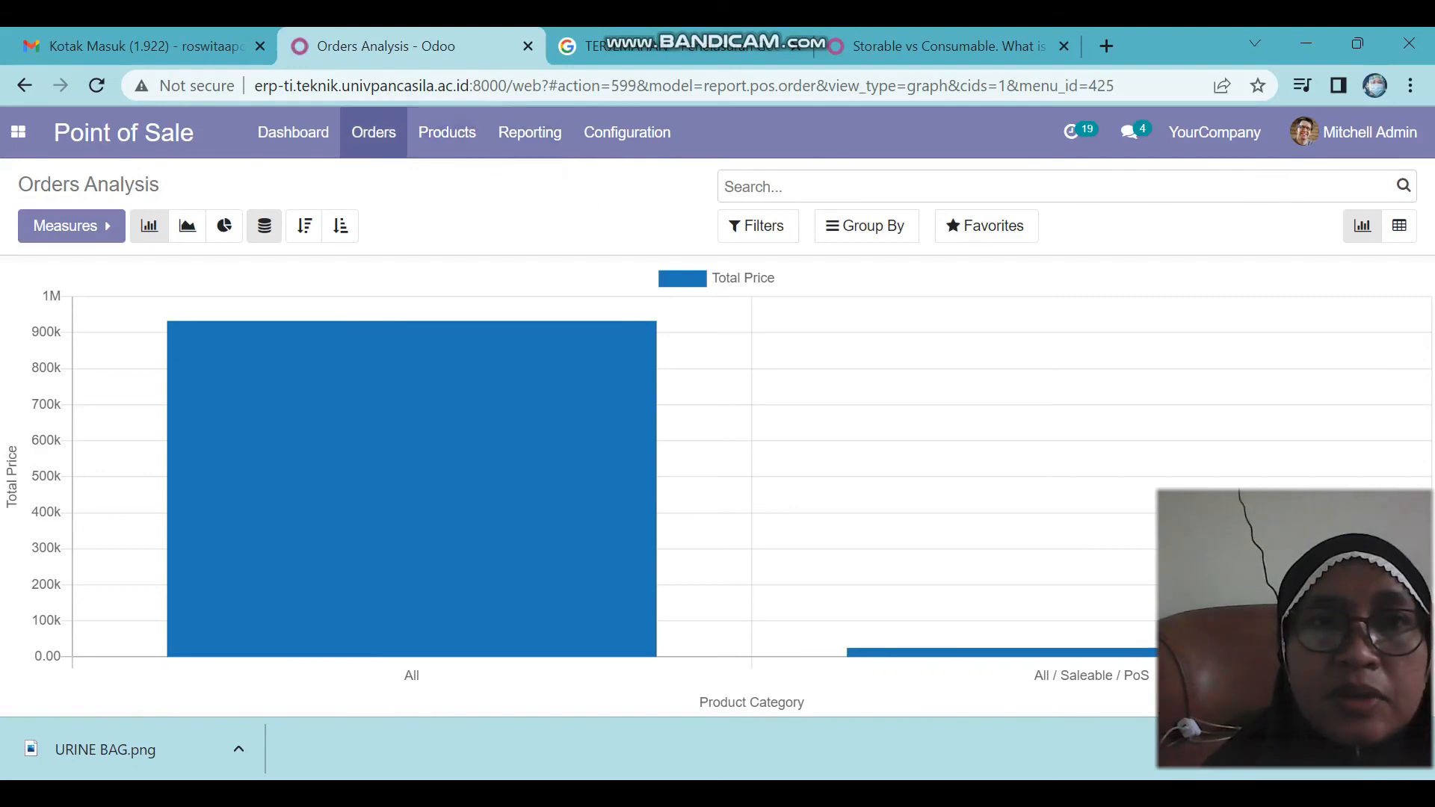
Review the Point of Sale orders list once more and return to the overview of all points of sale.
left_click(374, 133)
left_click(386, 180)
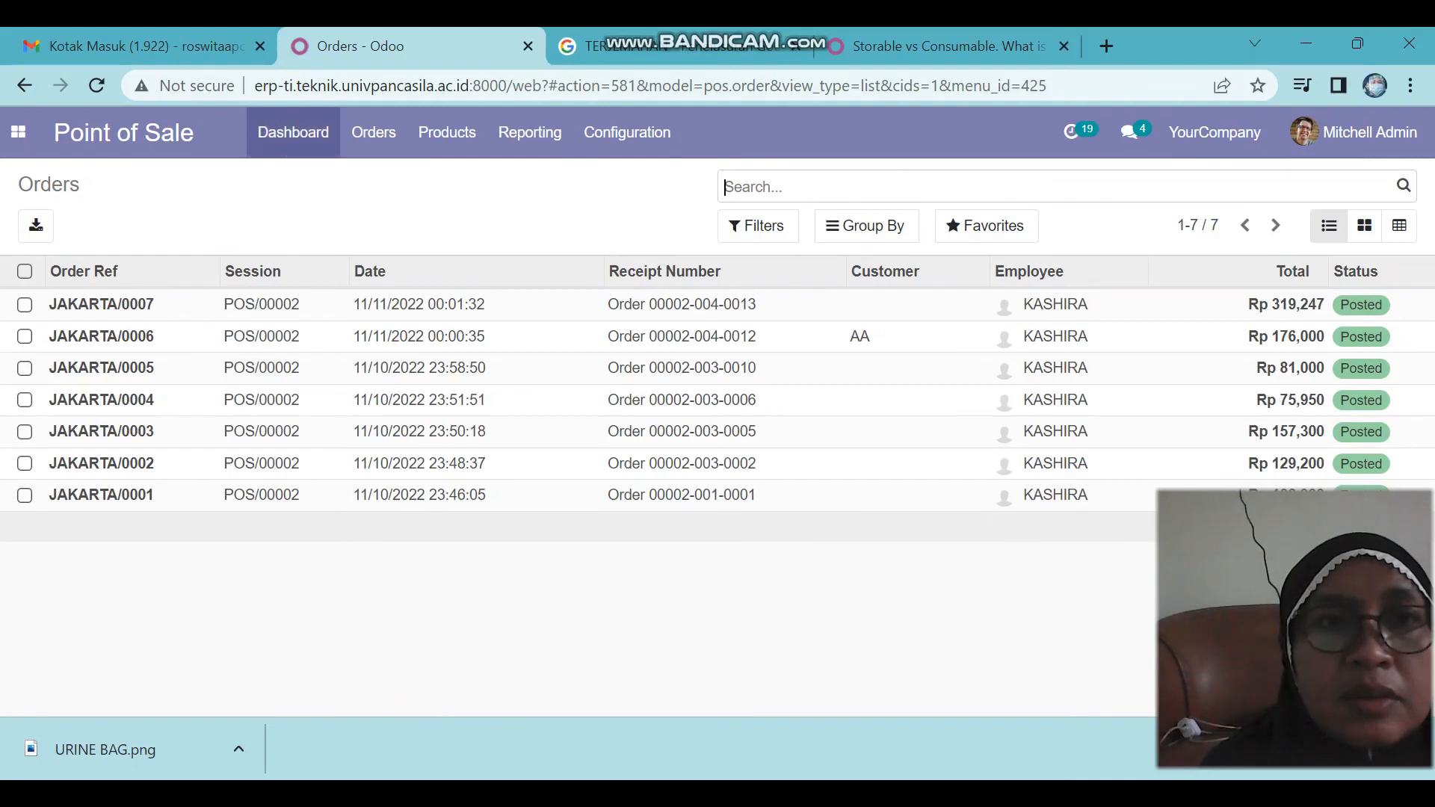
left_click(373, 132)
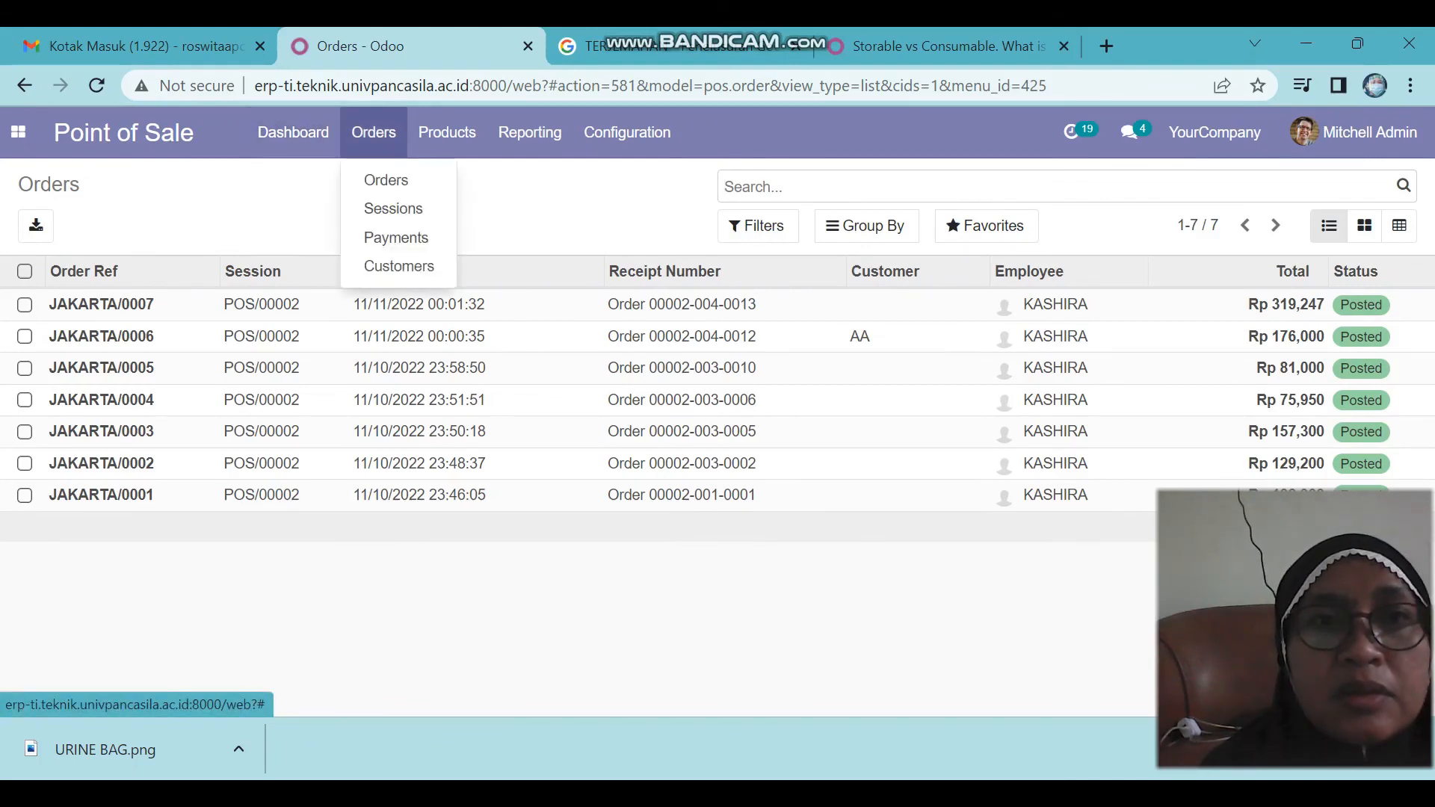
mouse_move(447, 132)
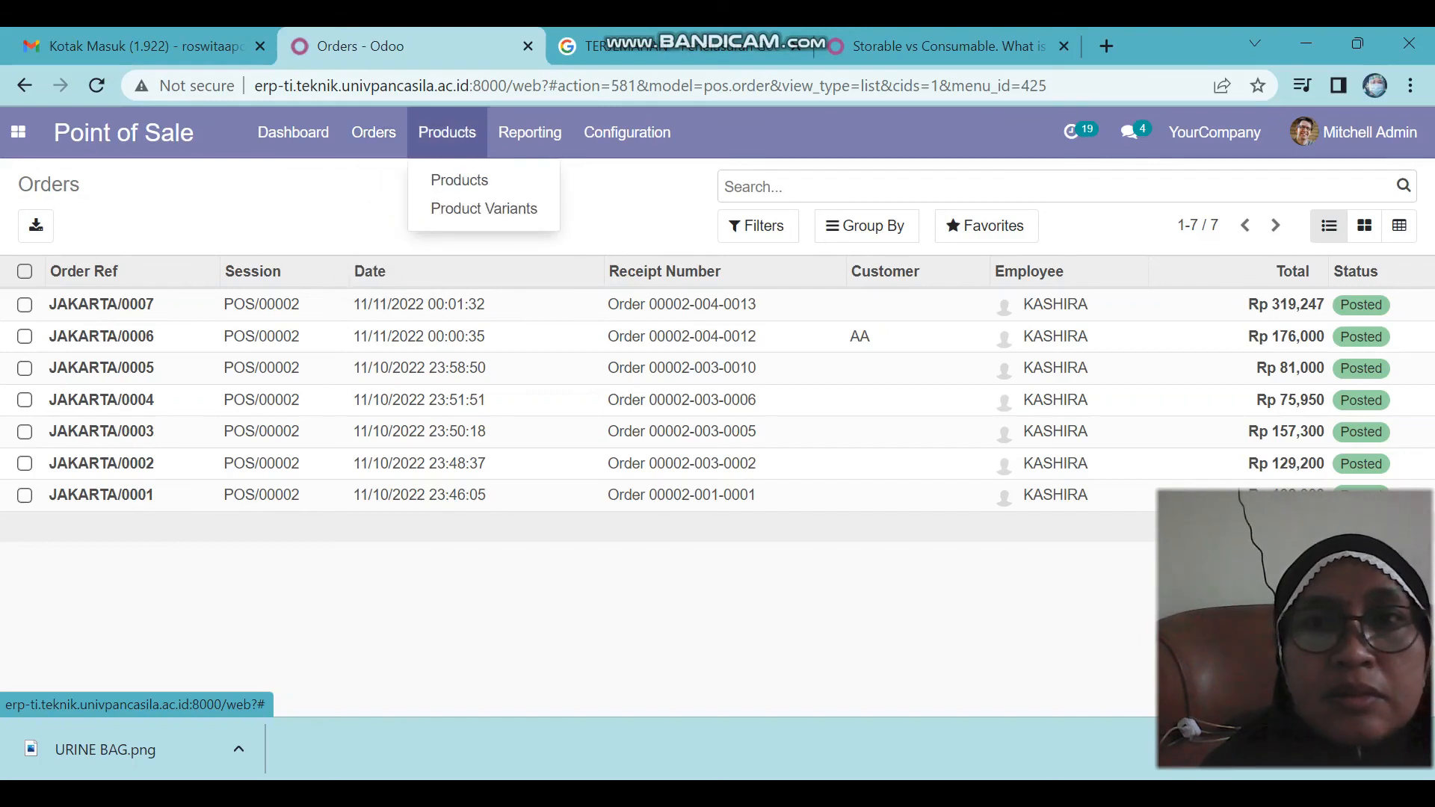
left_click(124, 133)
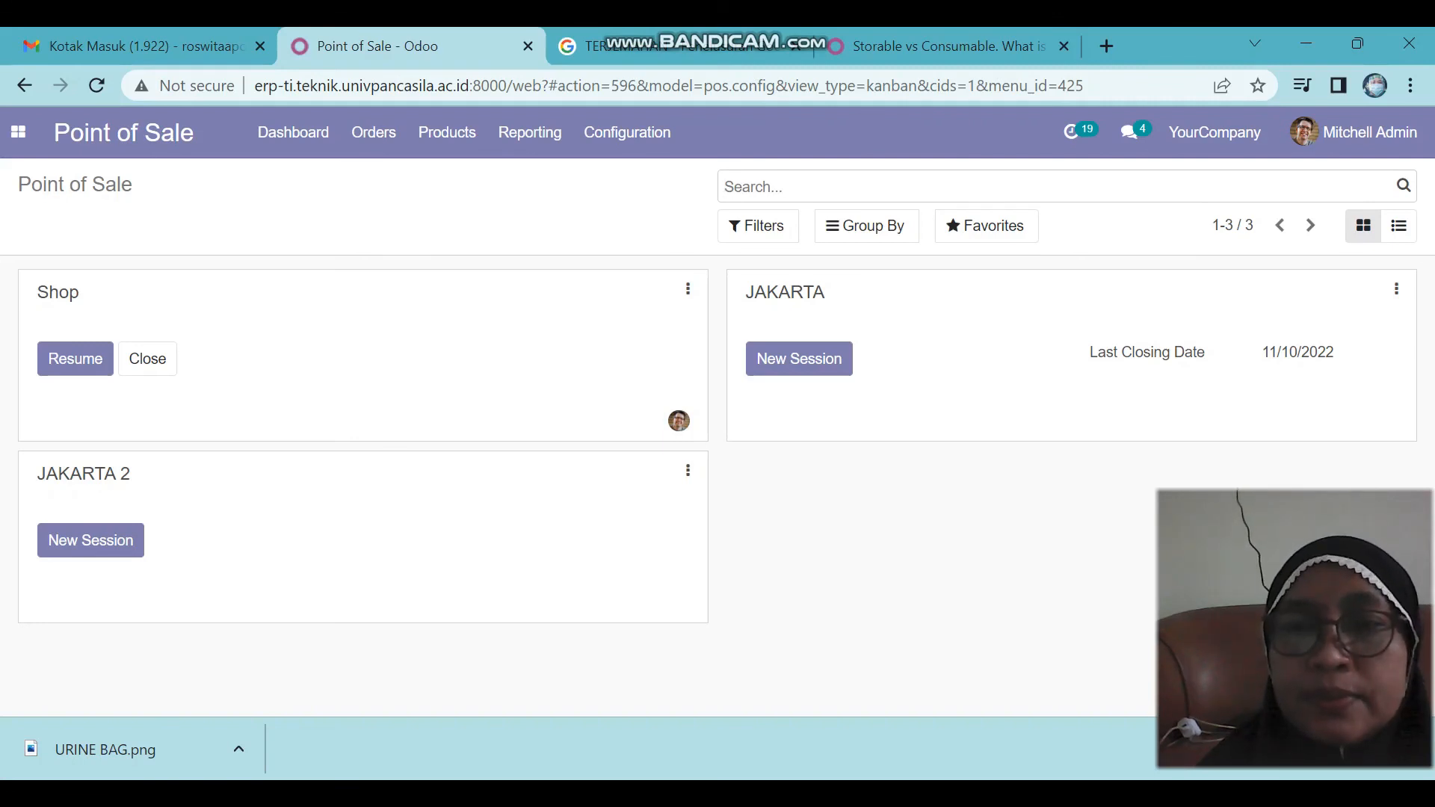
left_click(1102, 802)
mouse_move(654, 802)
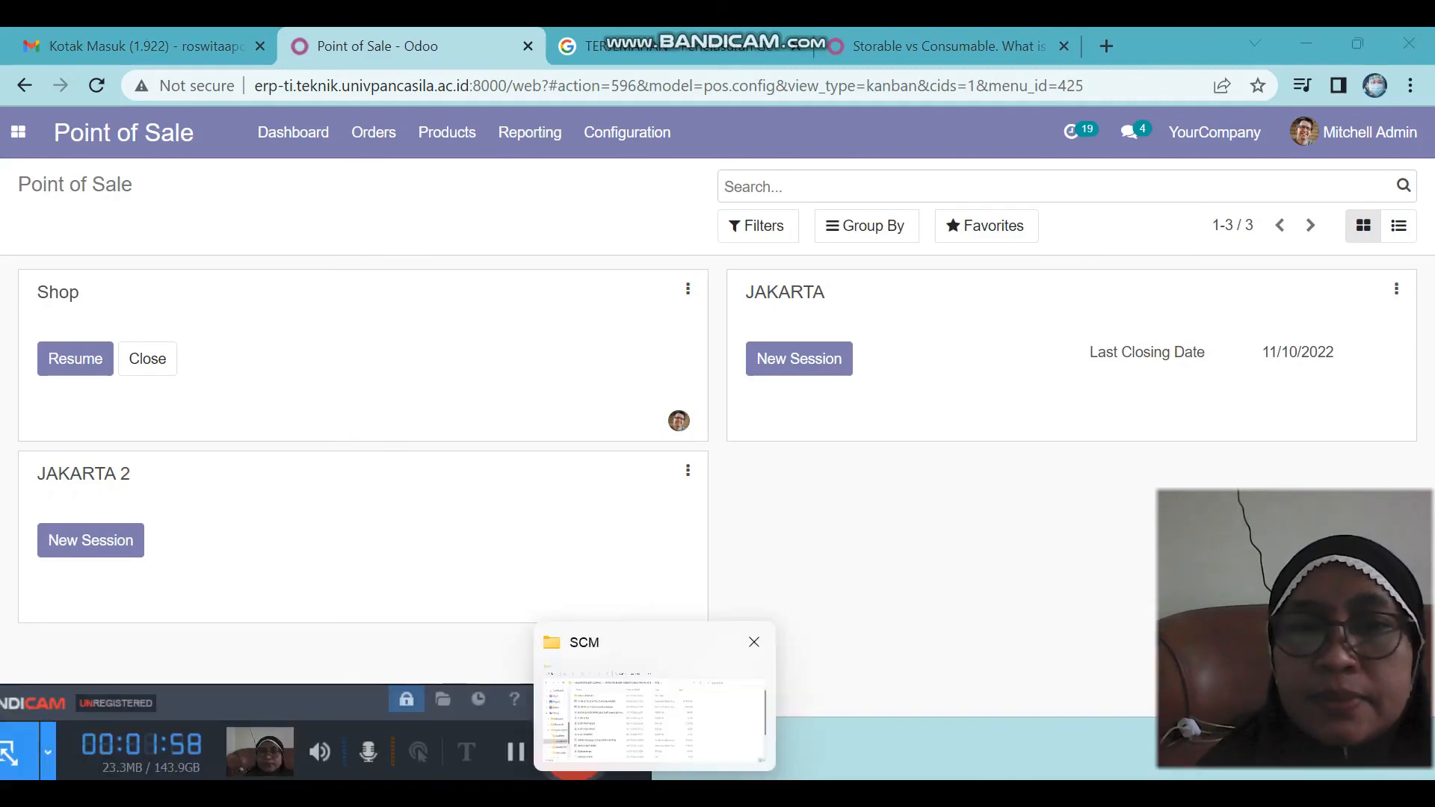